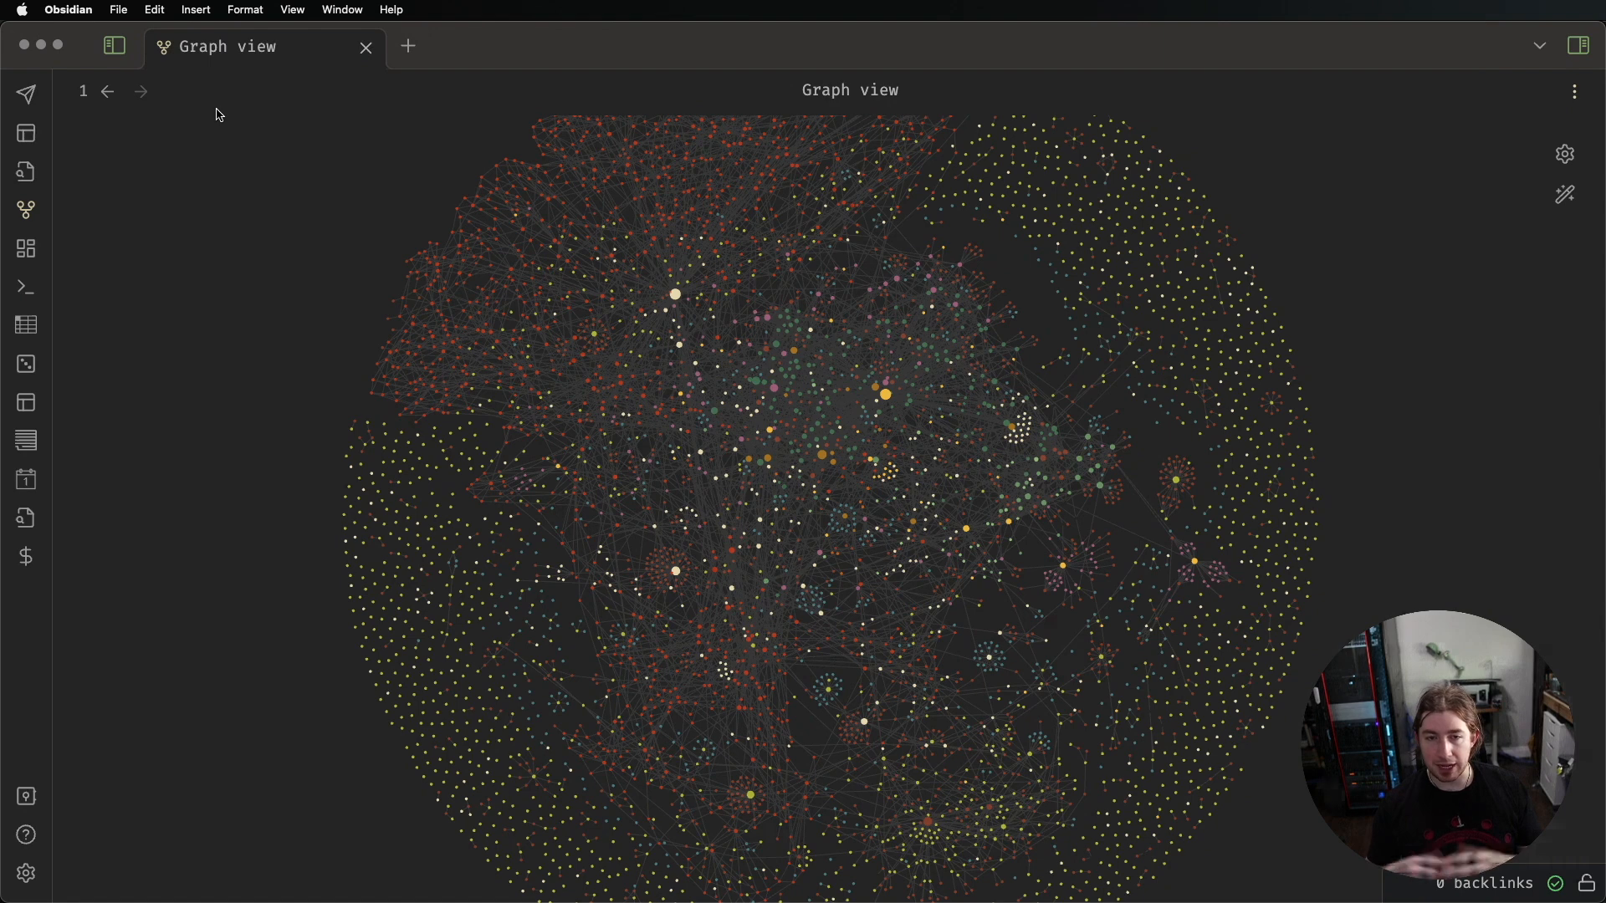
Search the community plugins for "zotero inte" and open the Zotero Integration plugin's details
left_click(115, 46)
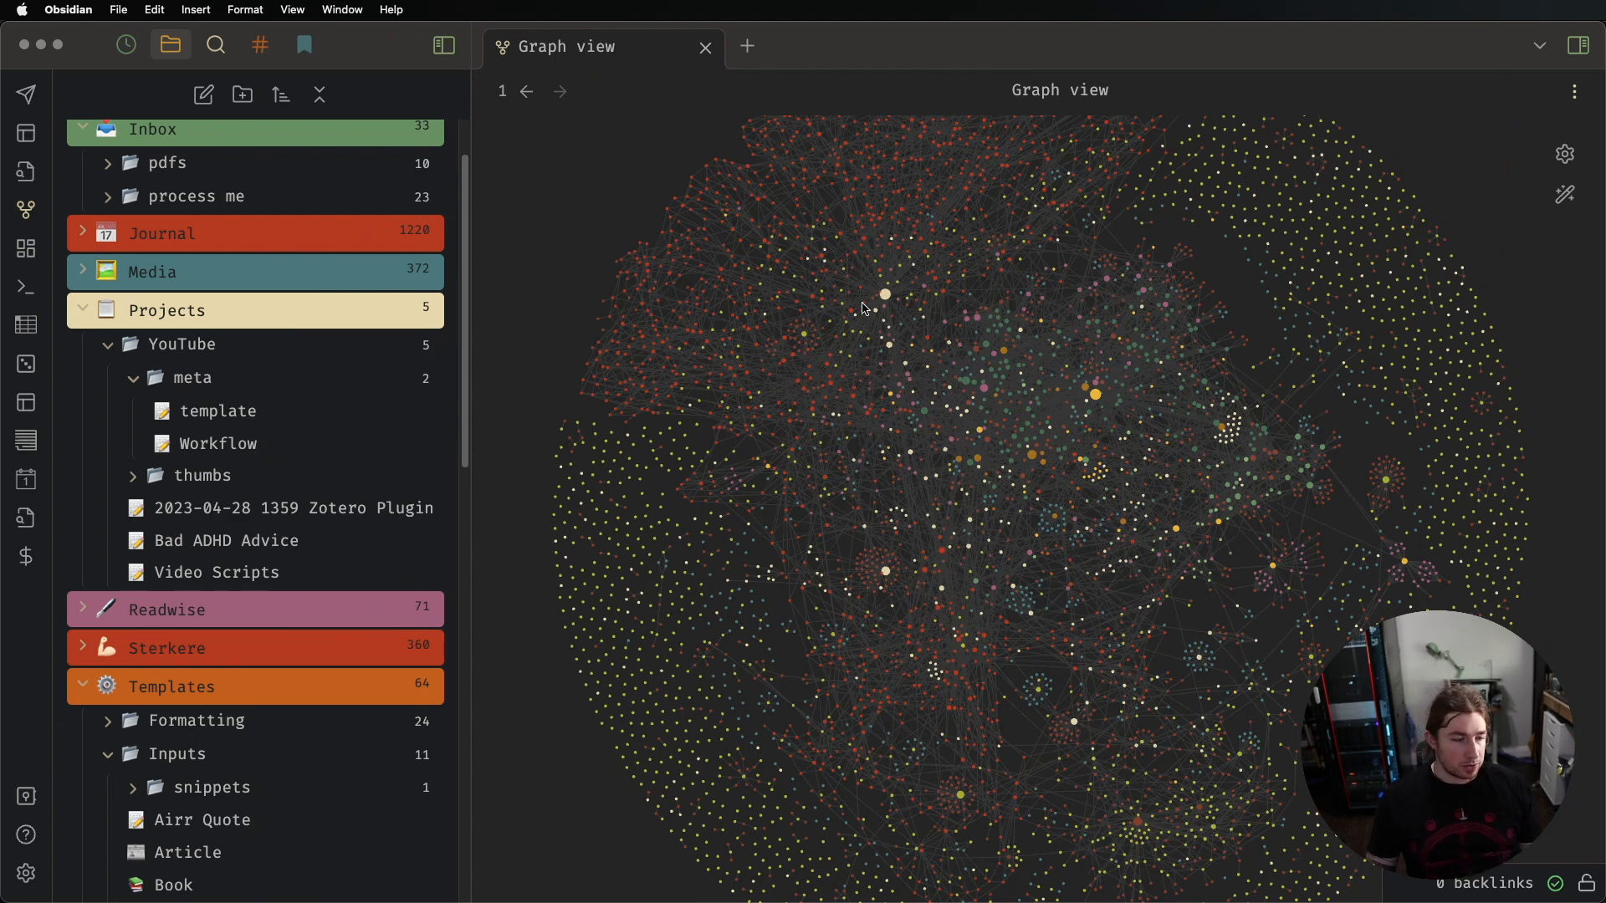
key("super+comma")
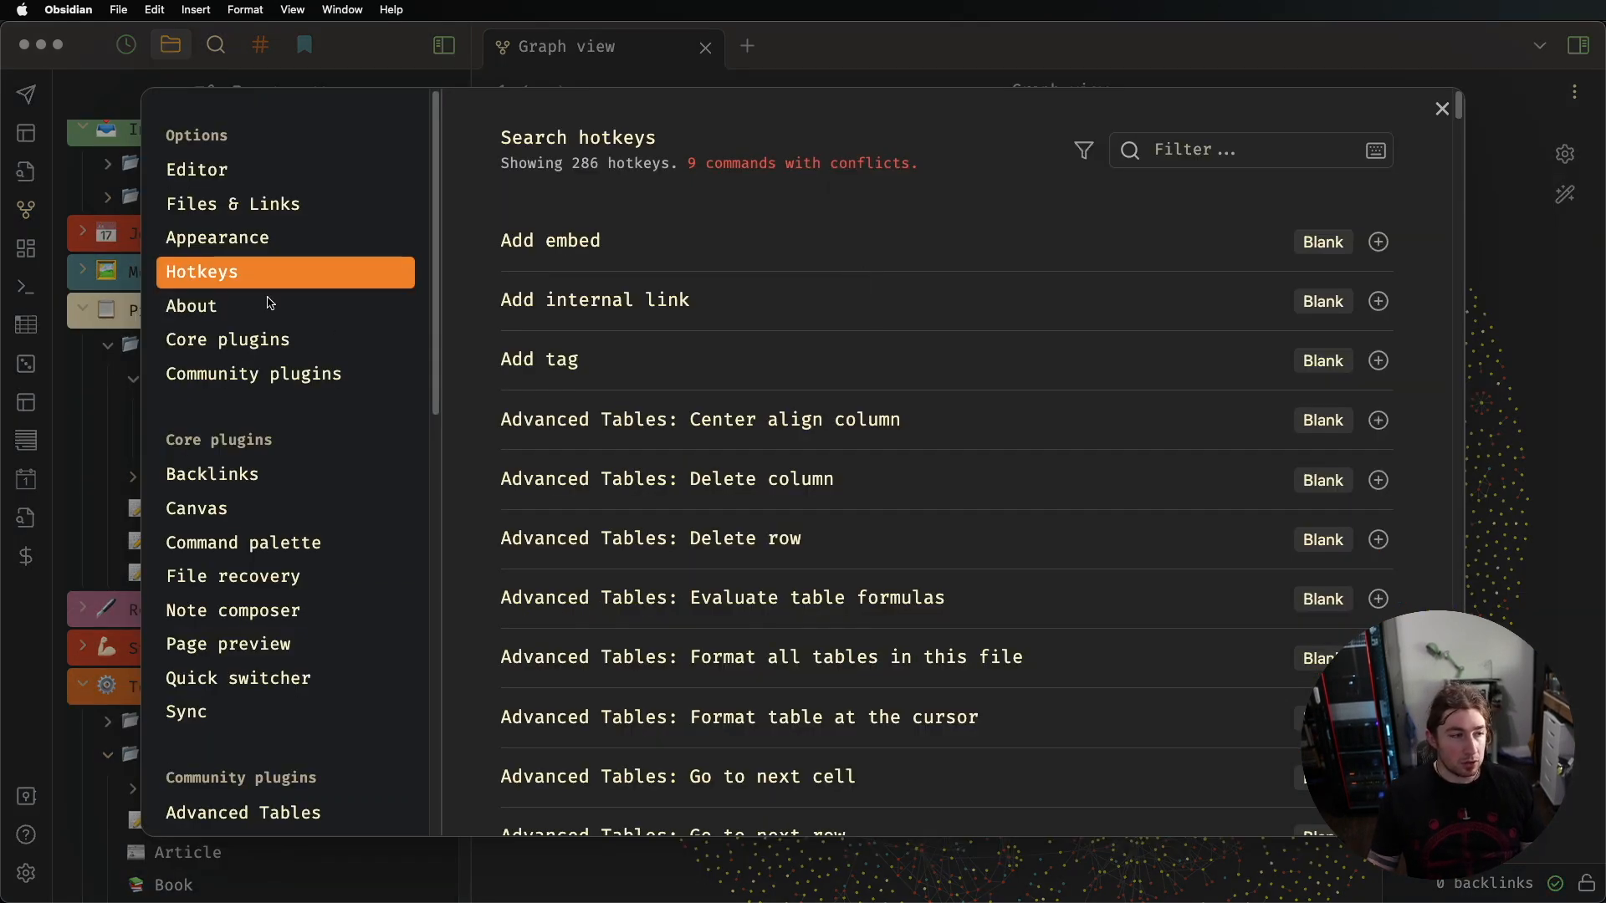
left_click(306, 387)
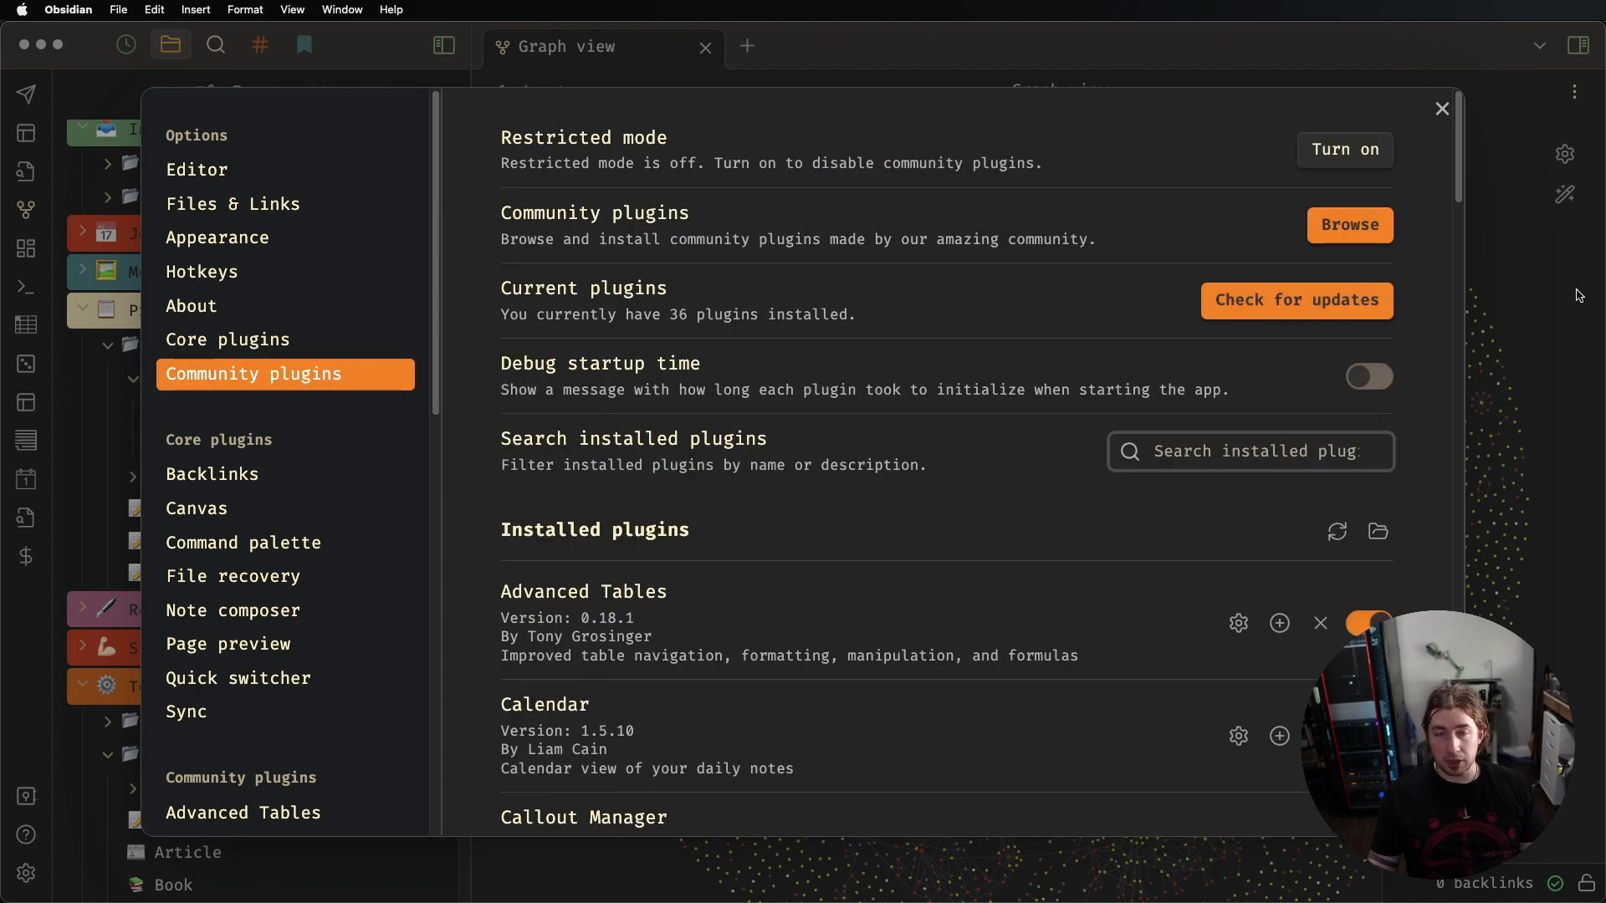
left_click(1347, 225)
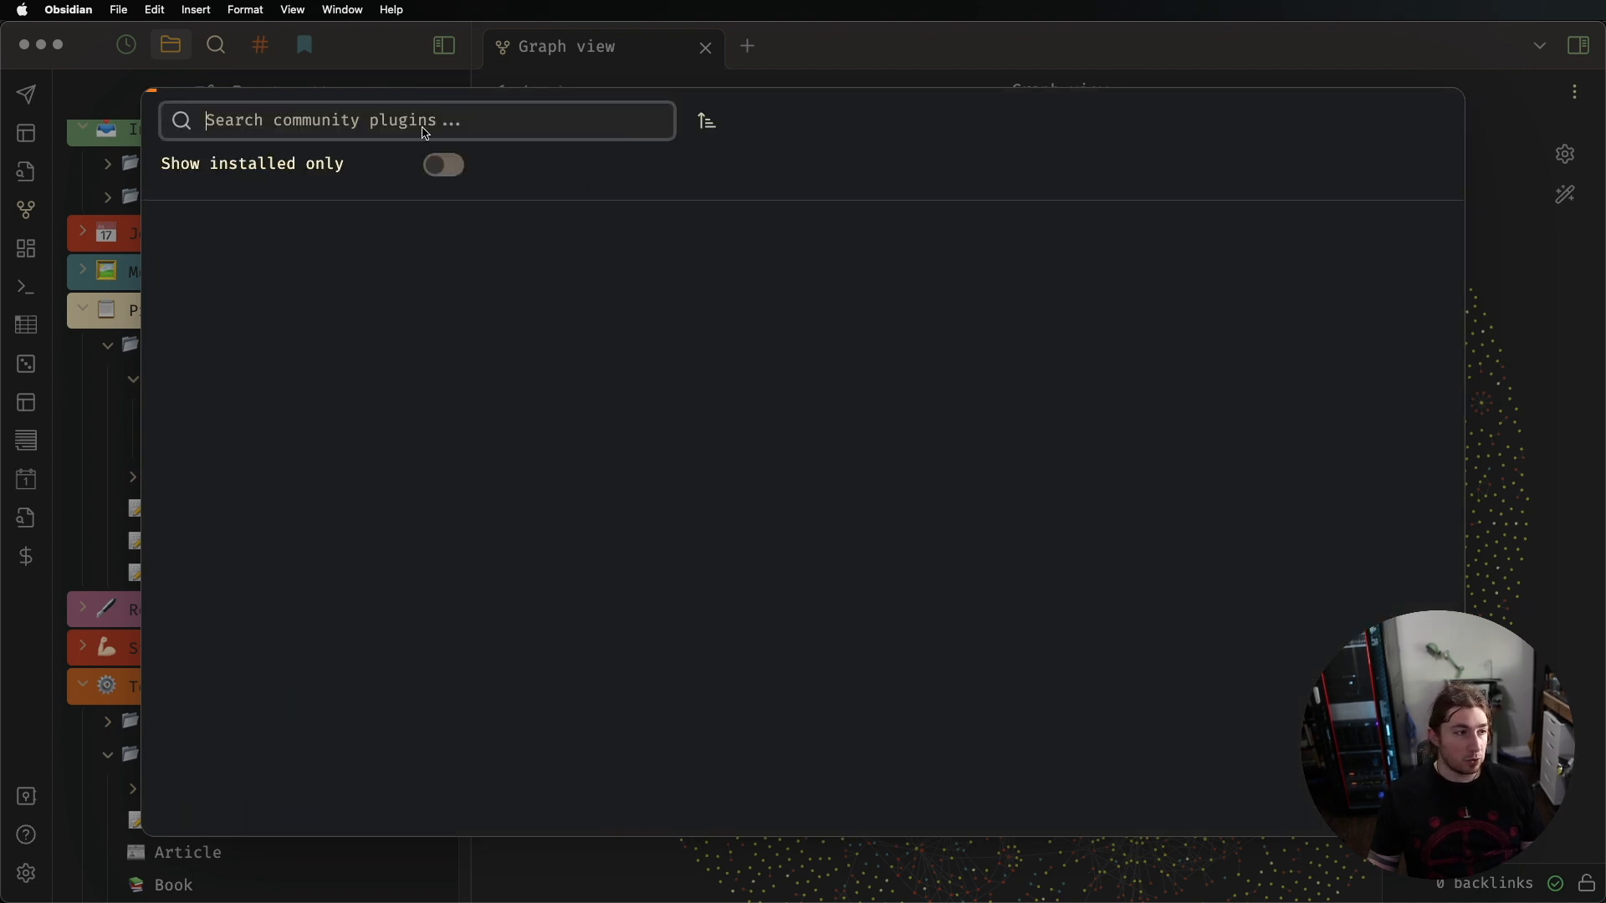
type("zotero inte")
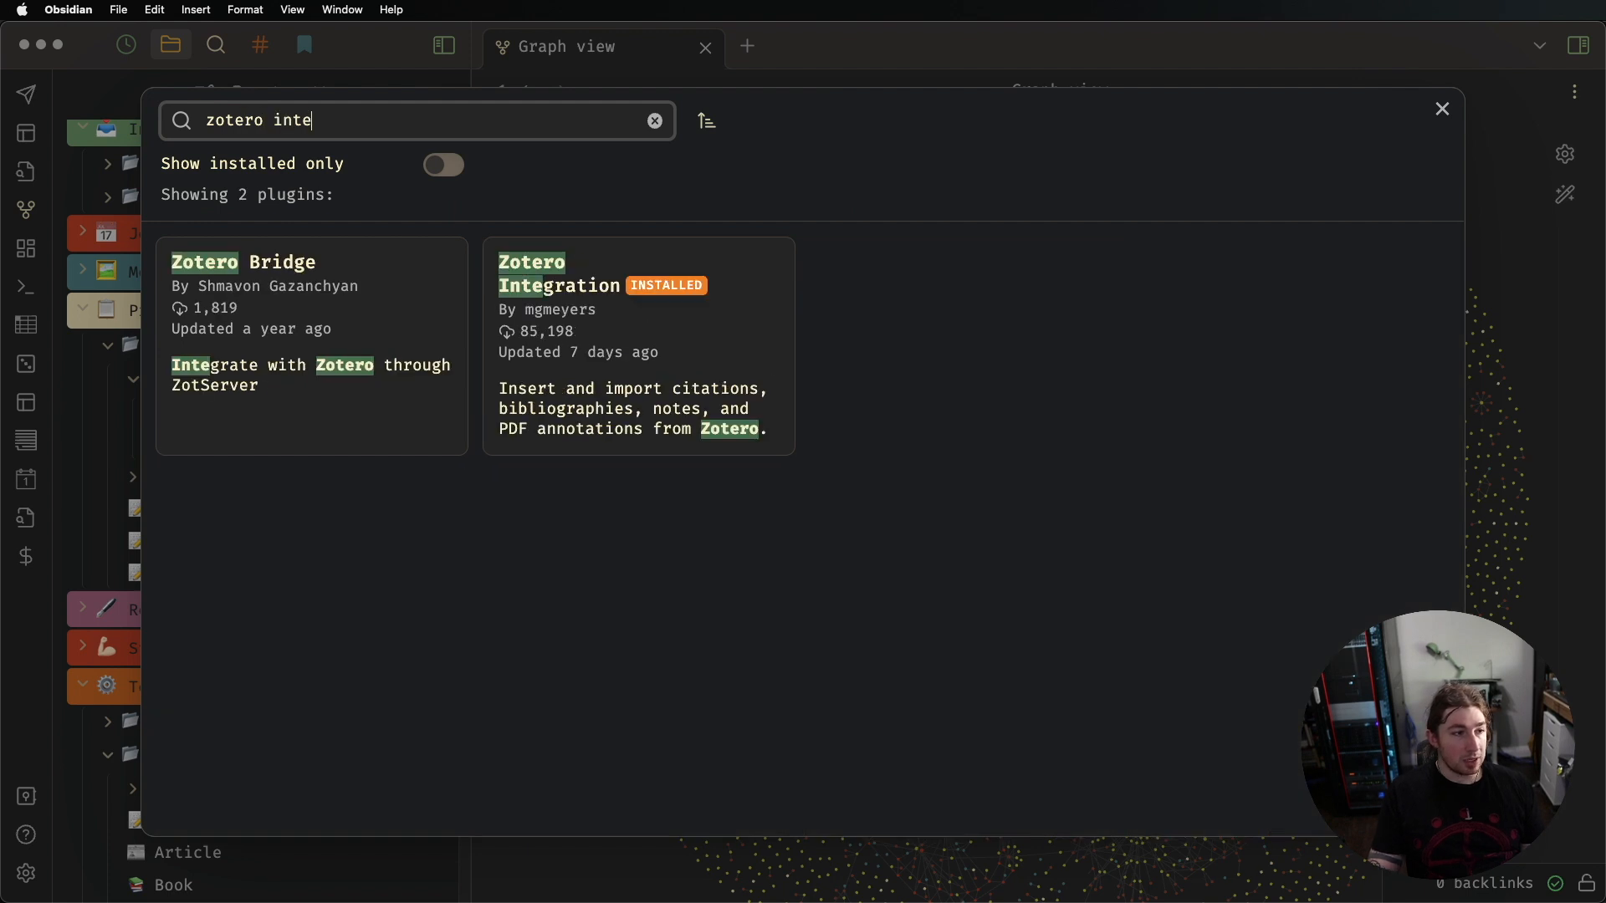
left_click(646, 344)
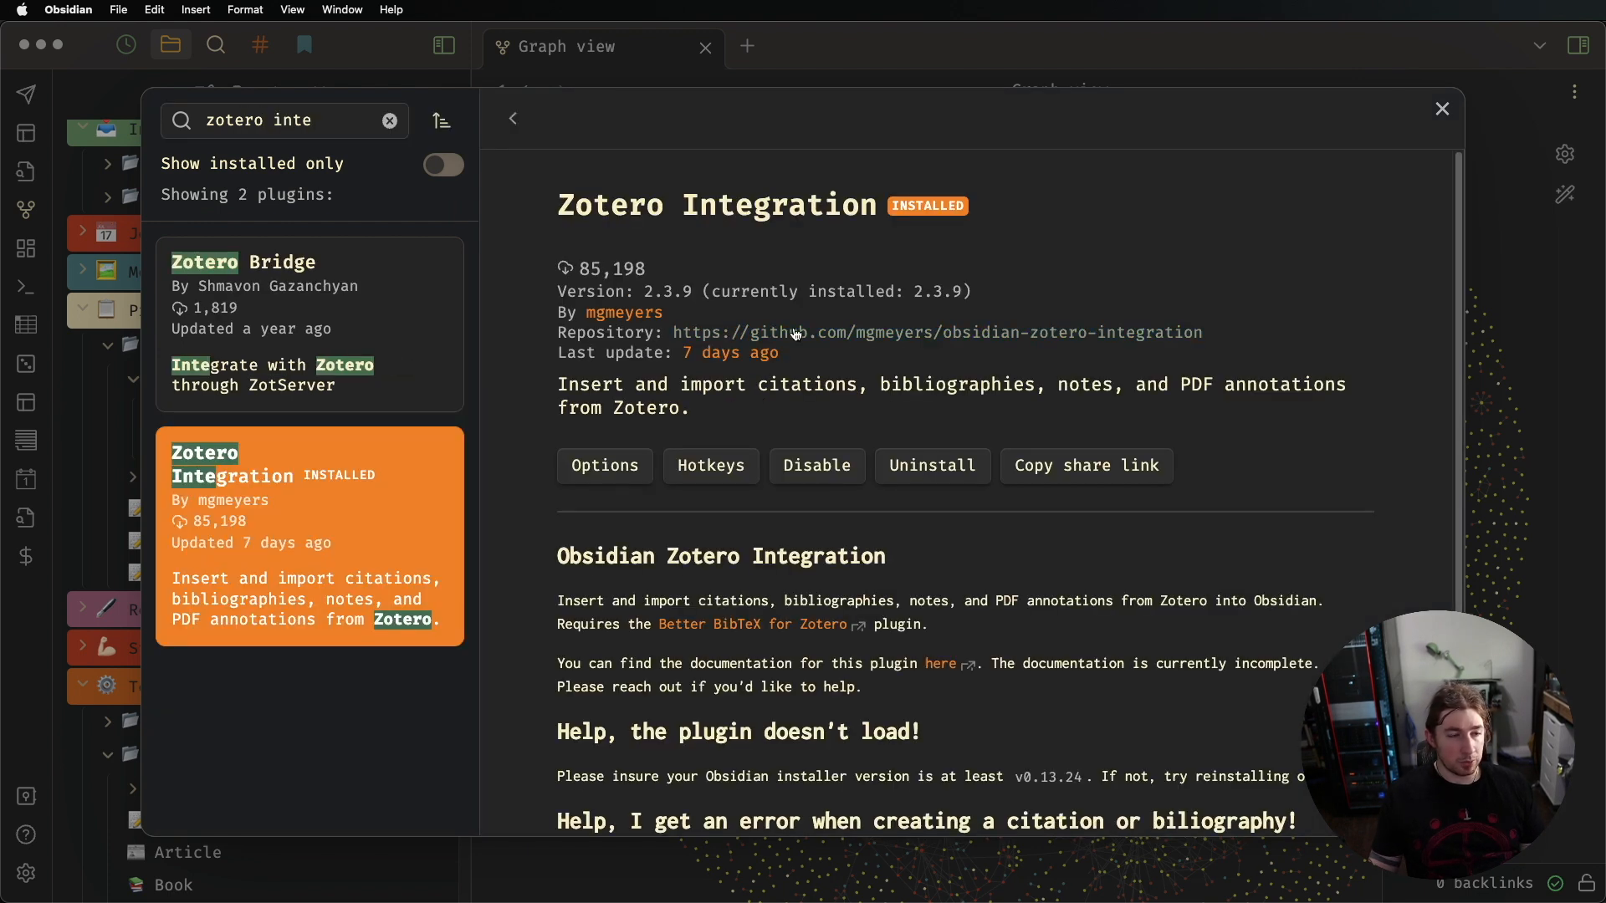
Follow the plugin description's Better BibTeX for Zotero link to its GitHub repository and open the latest release, v6.7.79
scroll(873, 454, "down", 1)
scroll(873, 454, "down", 3)
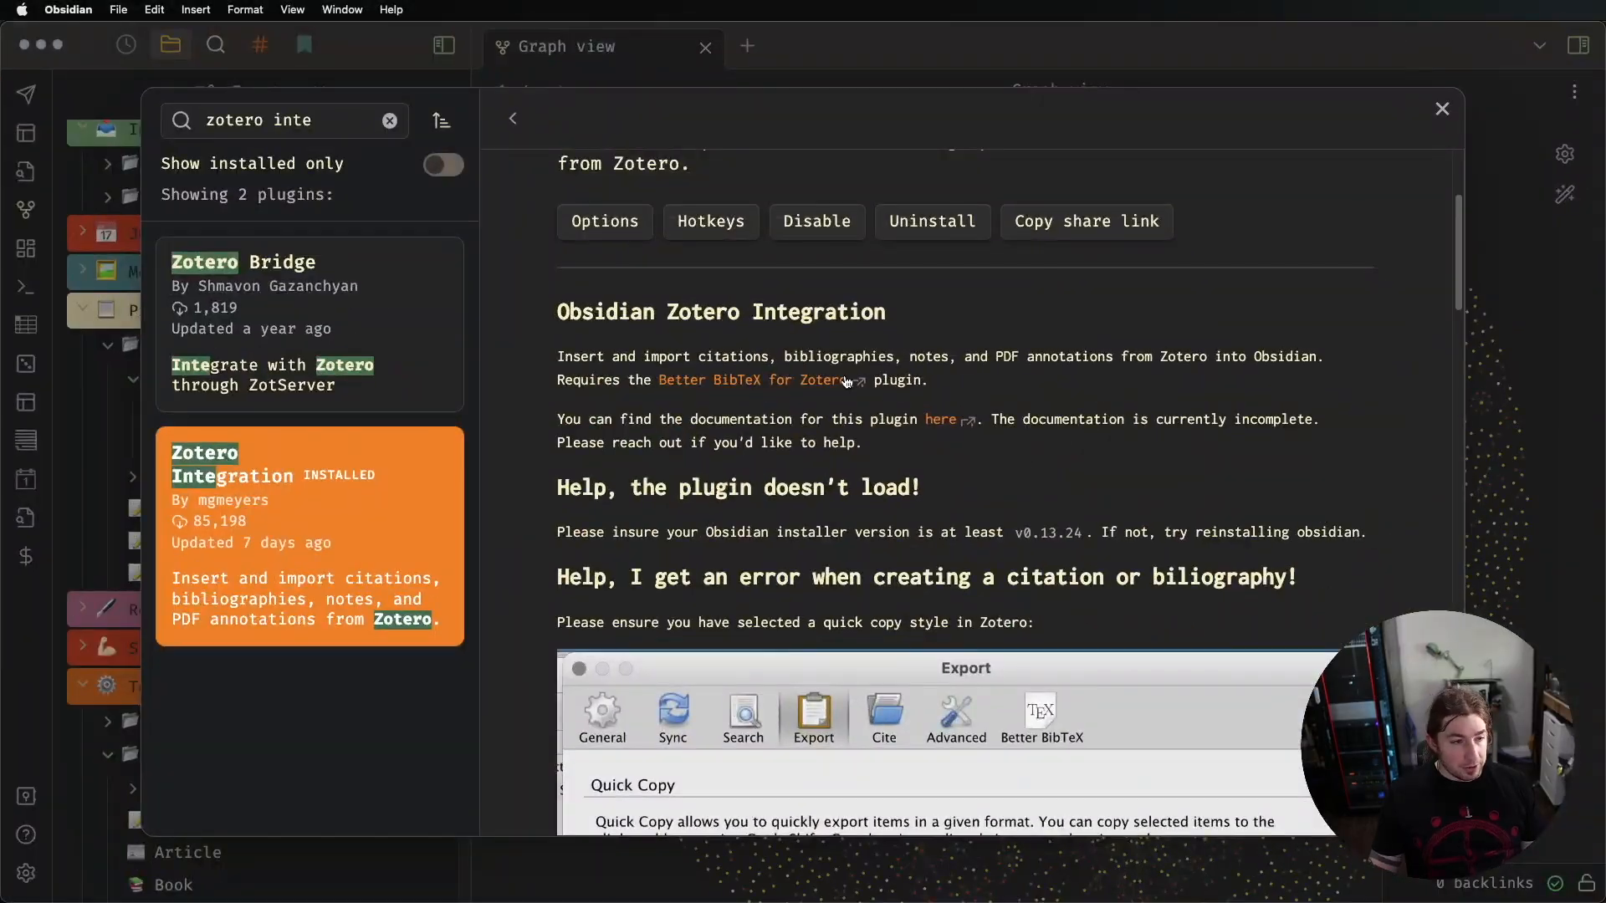
left_click(846, 382)
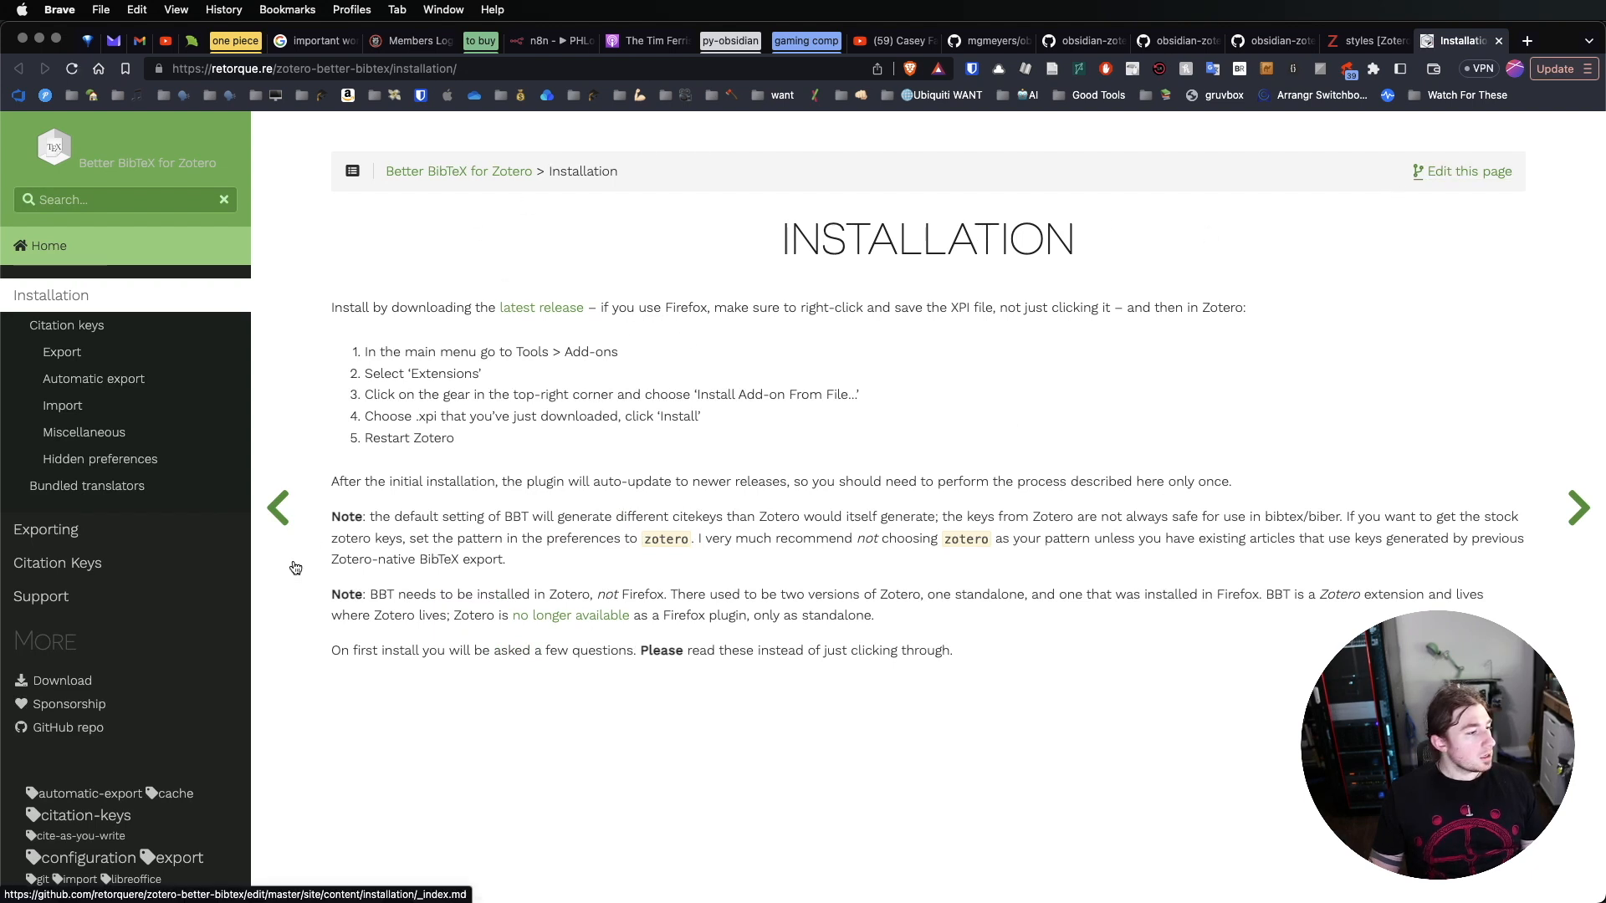
scroll(92, 636, "down", 2)
left_click(84, 659)
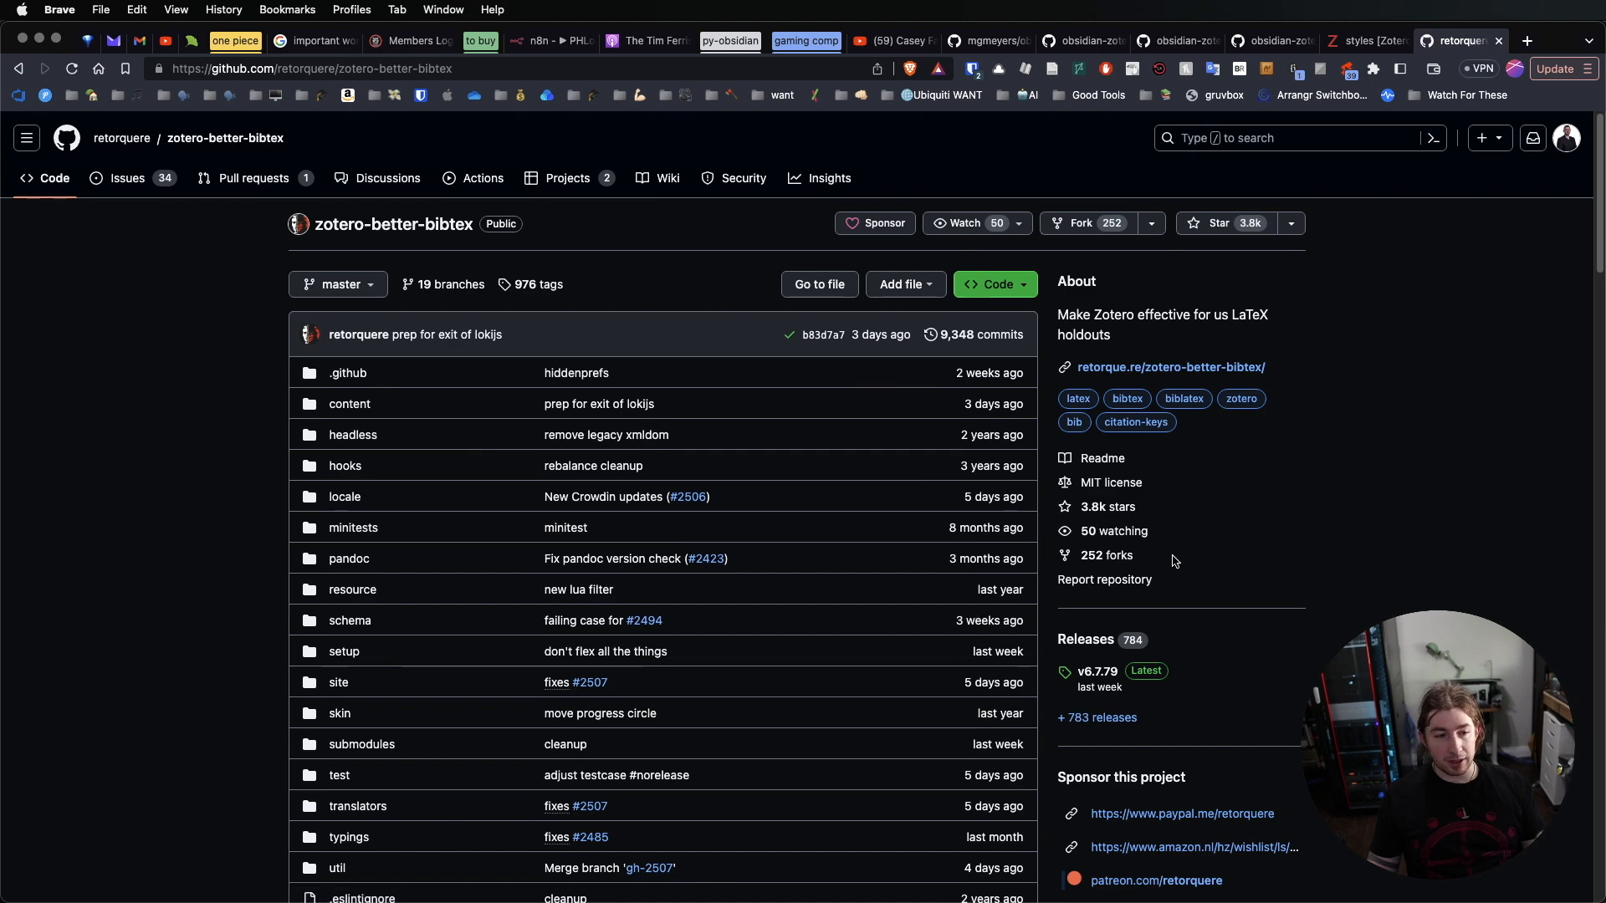
left_click(1096, 679)
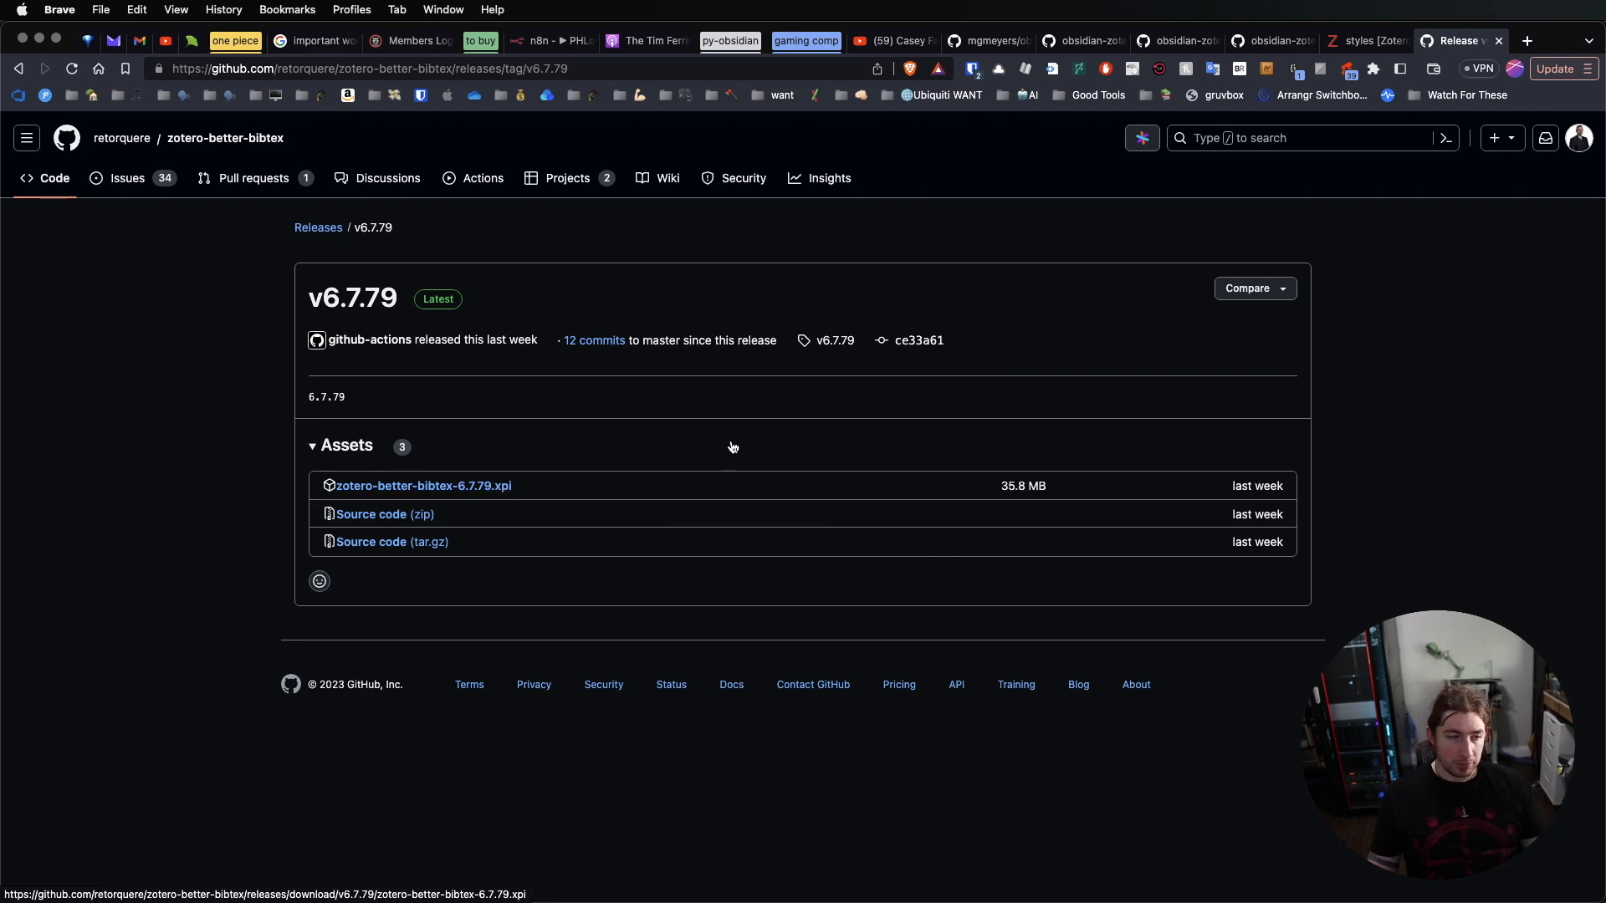
Switch to Zotero, check the installed extensions in the Add-ons Manager, and close it
key("ctrl+Up")
left_click(757, 336)
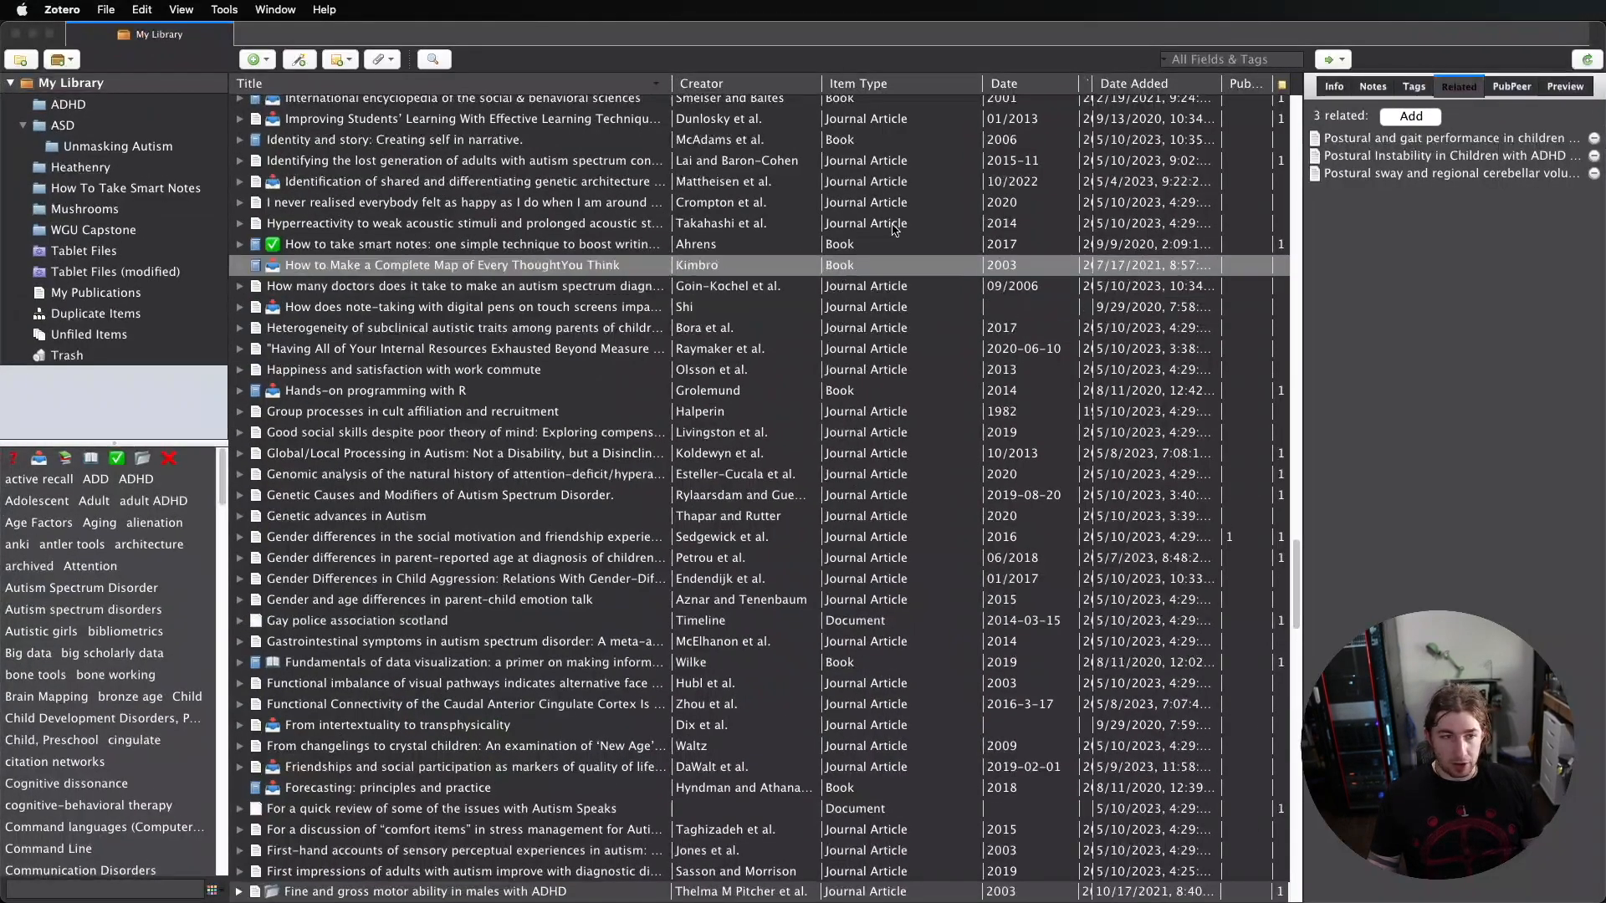
left_click(222, 10)
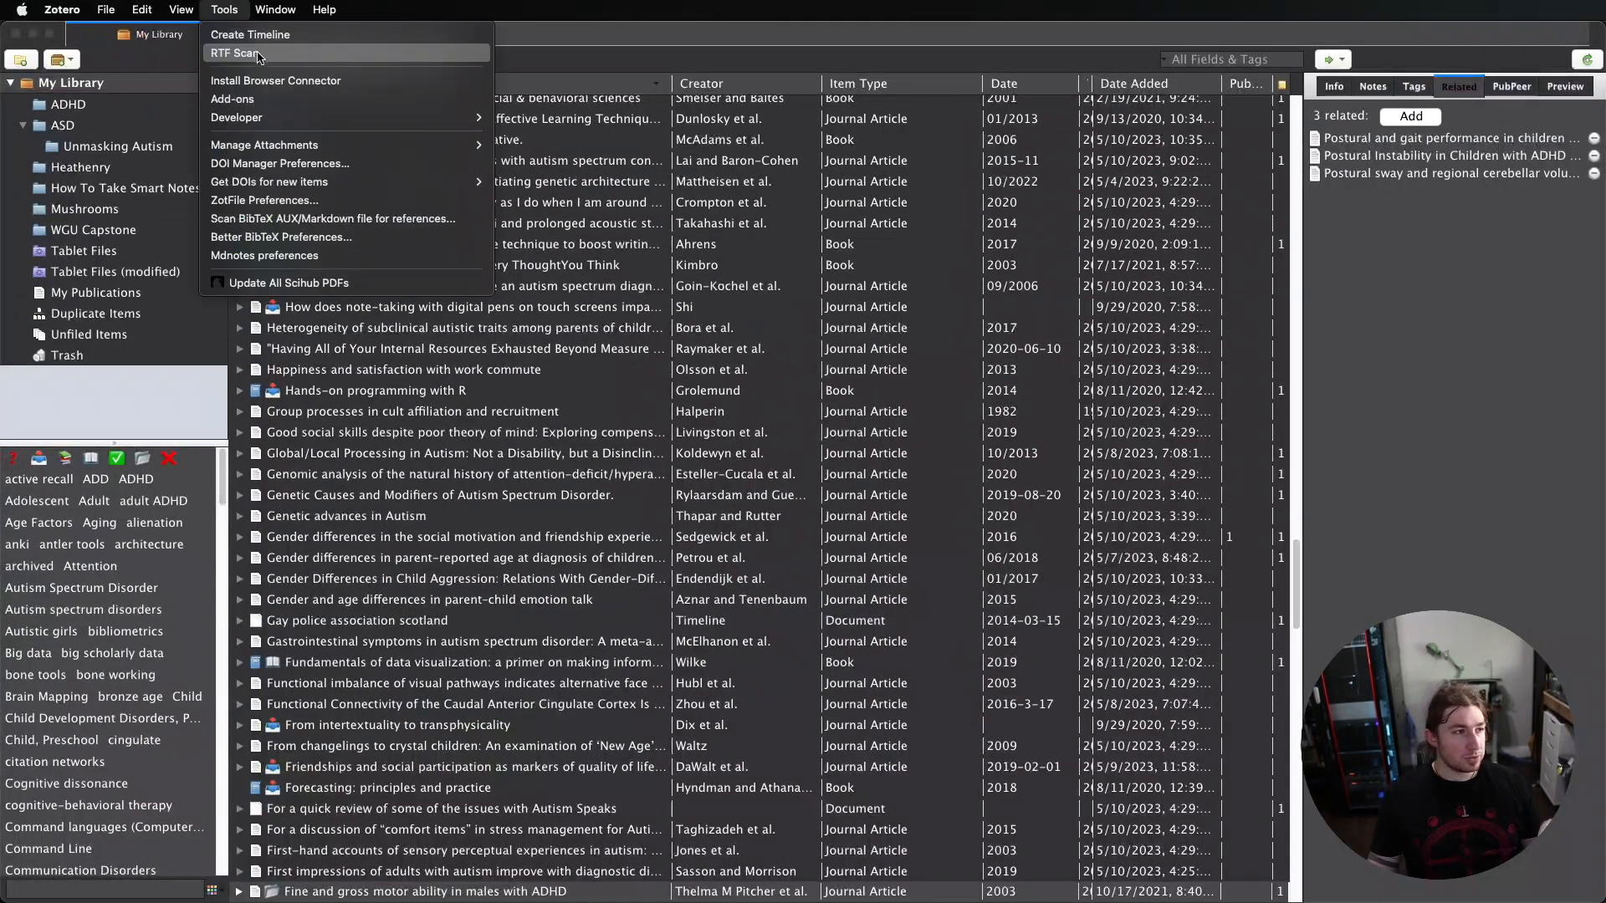
left_click(251, 99)
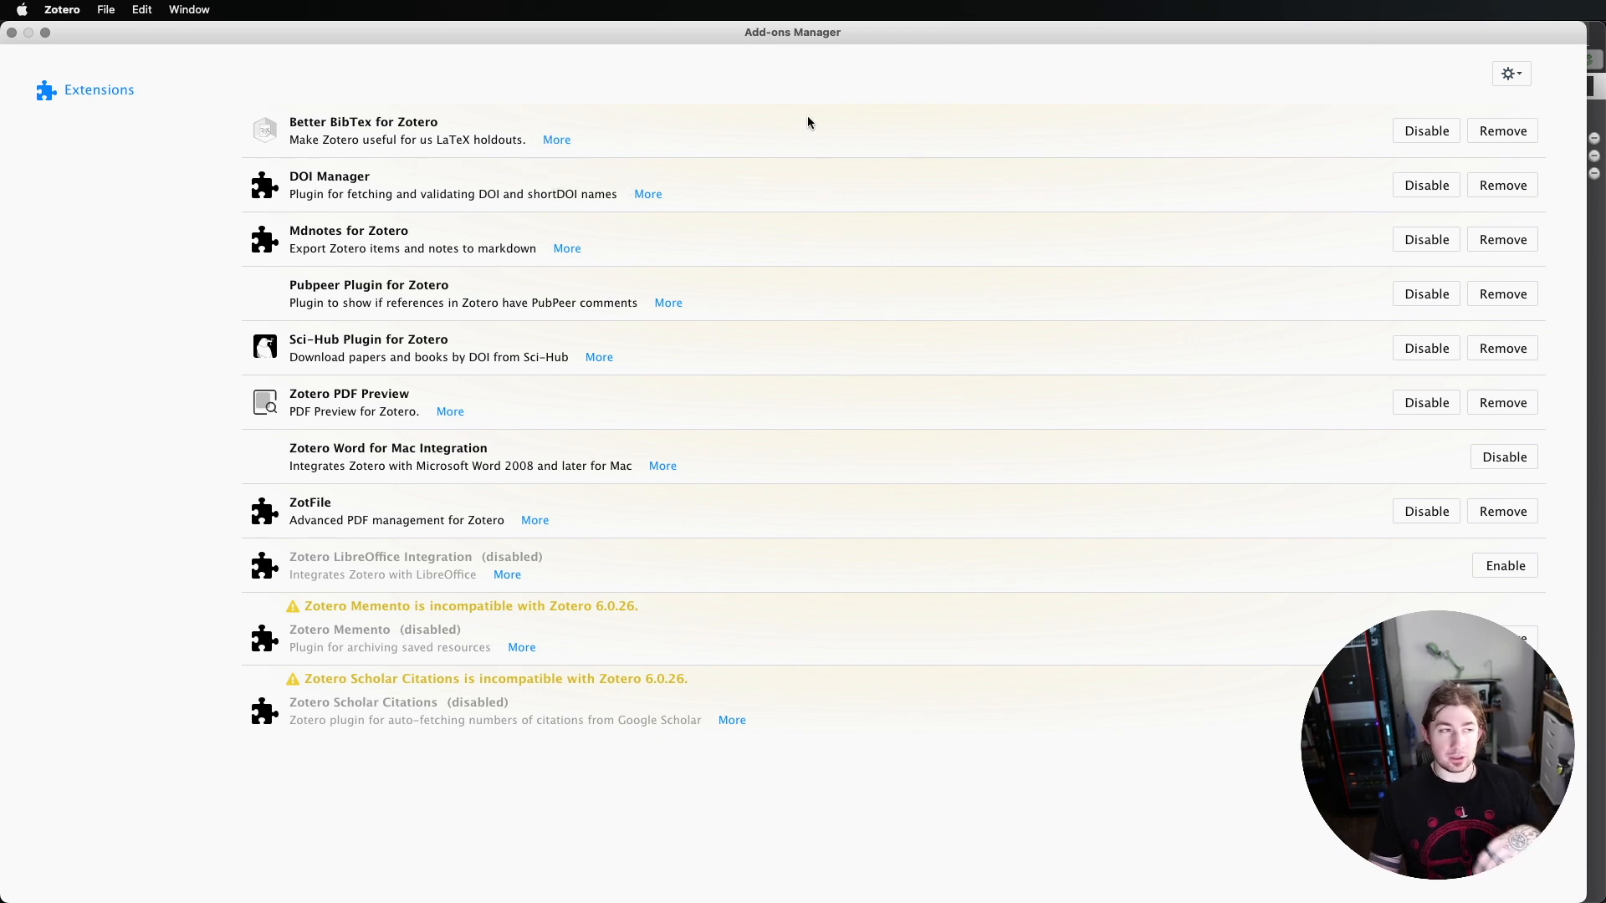
left_click(12, 32)
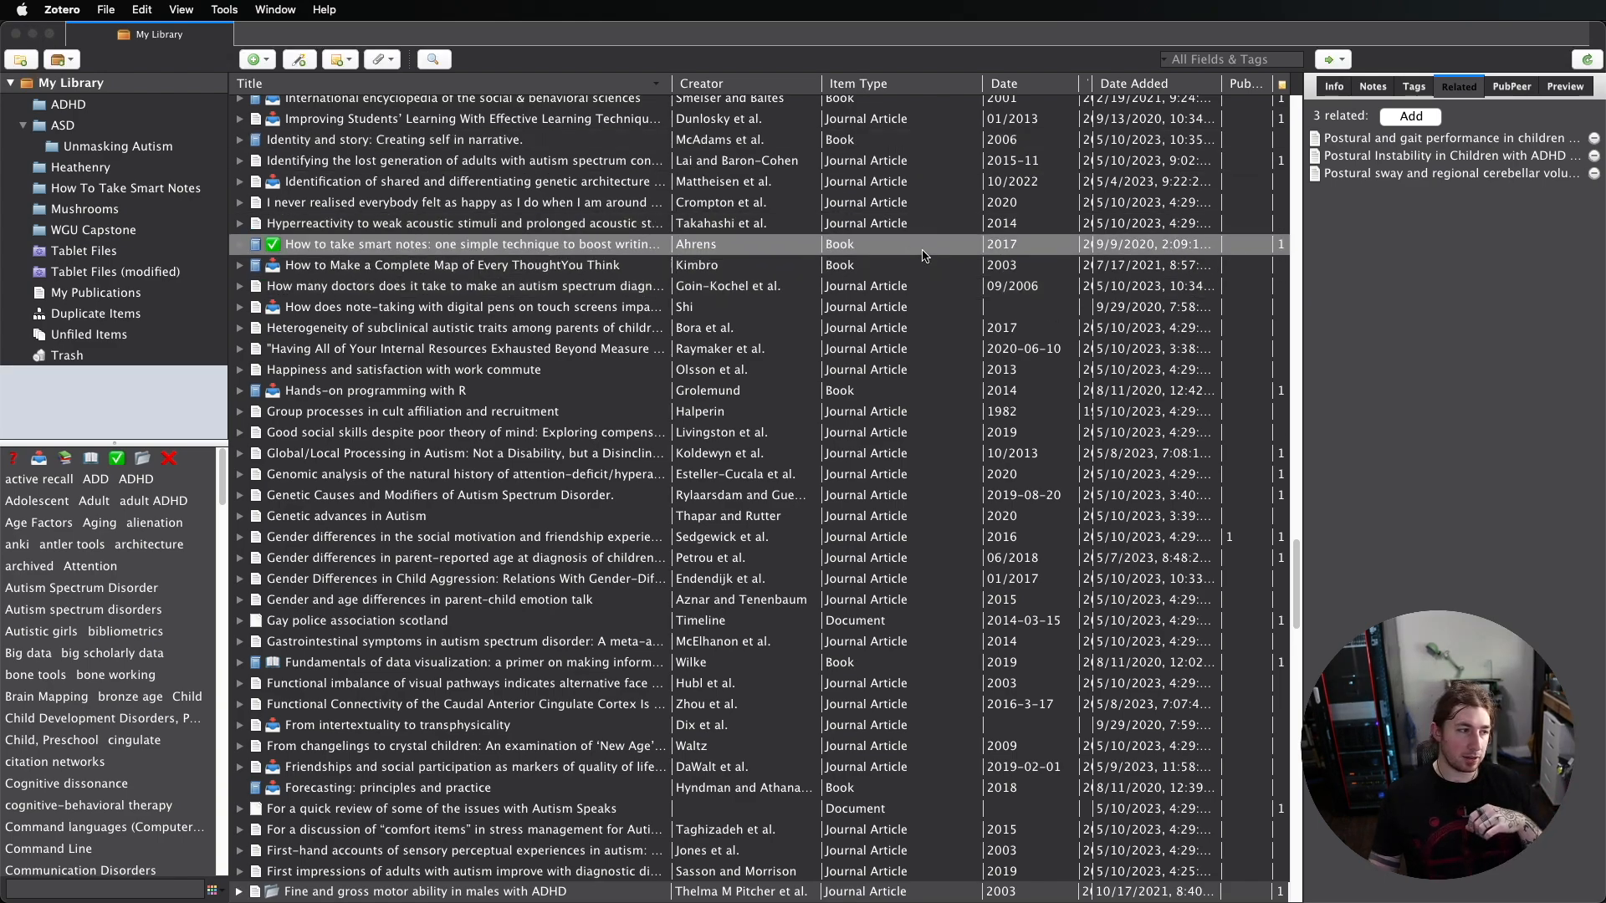
Switch back to Obsidian and open the Zotero Integration plugin's options
key("ctrl+Up")
left_click(548, 334)
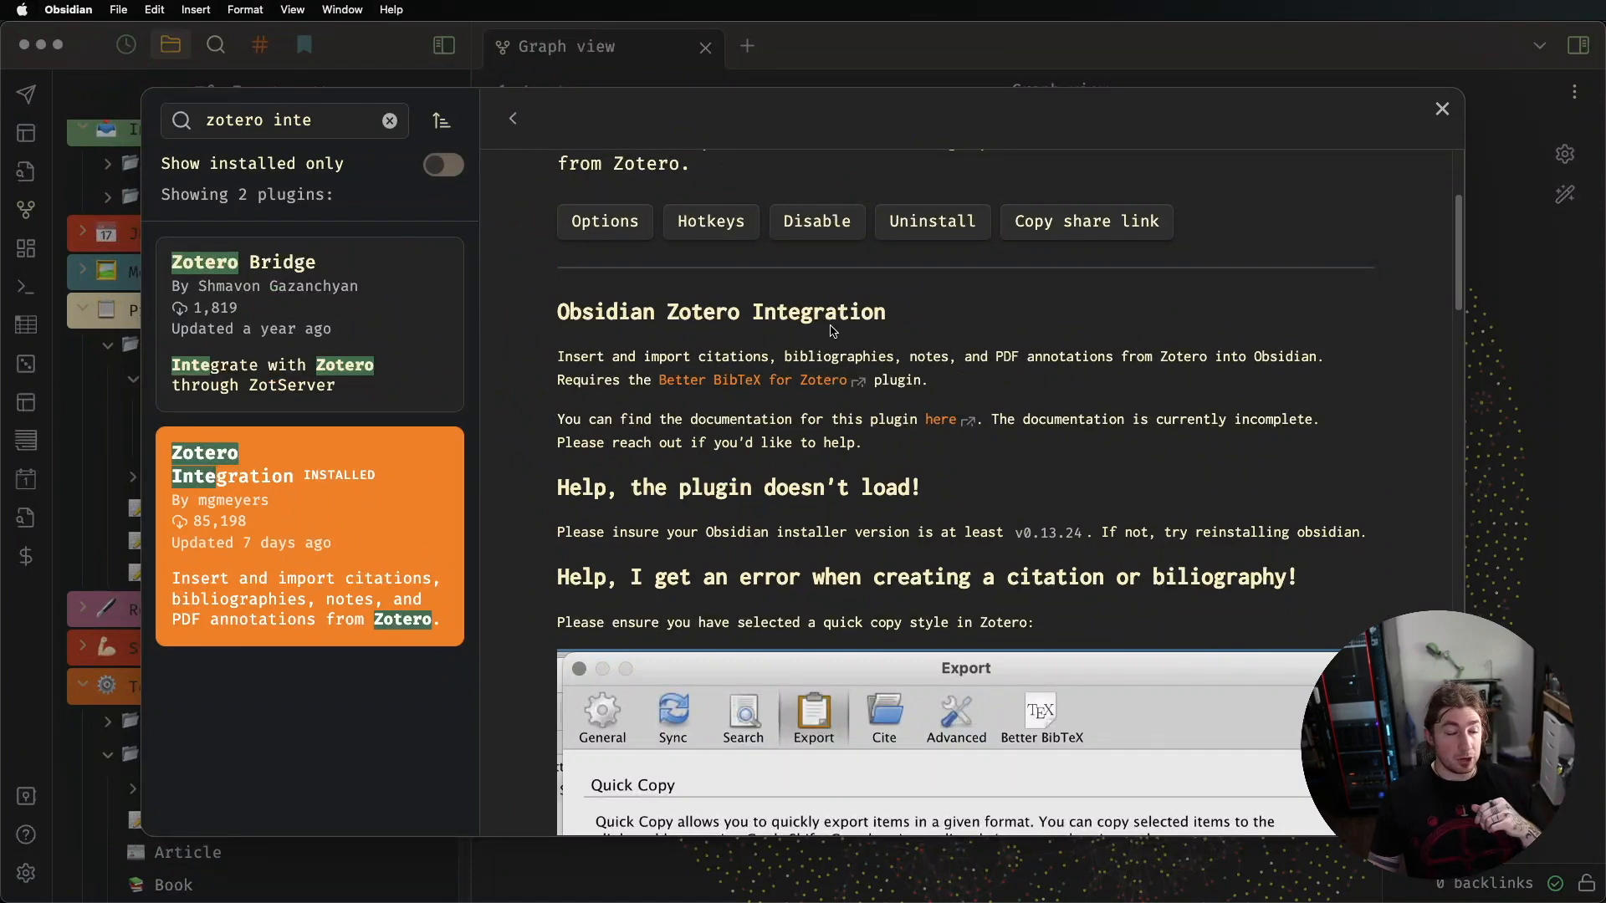
scroll(731, 389, "up", 1)
left_click(606, 253)
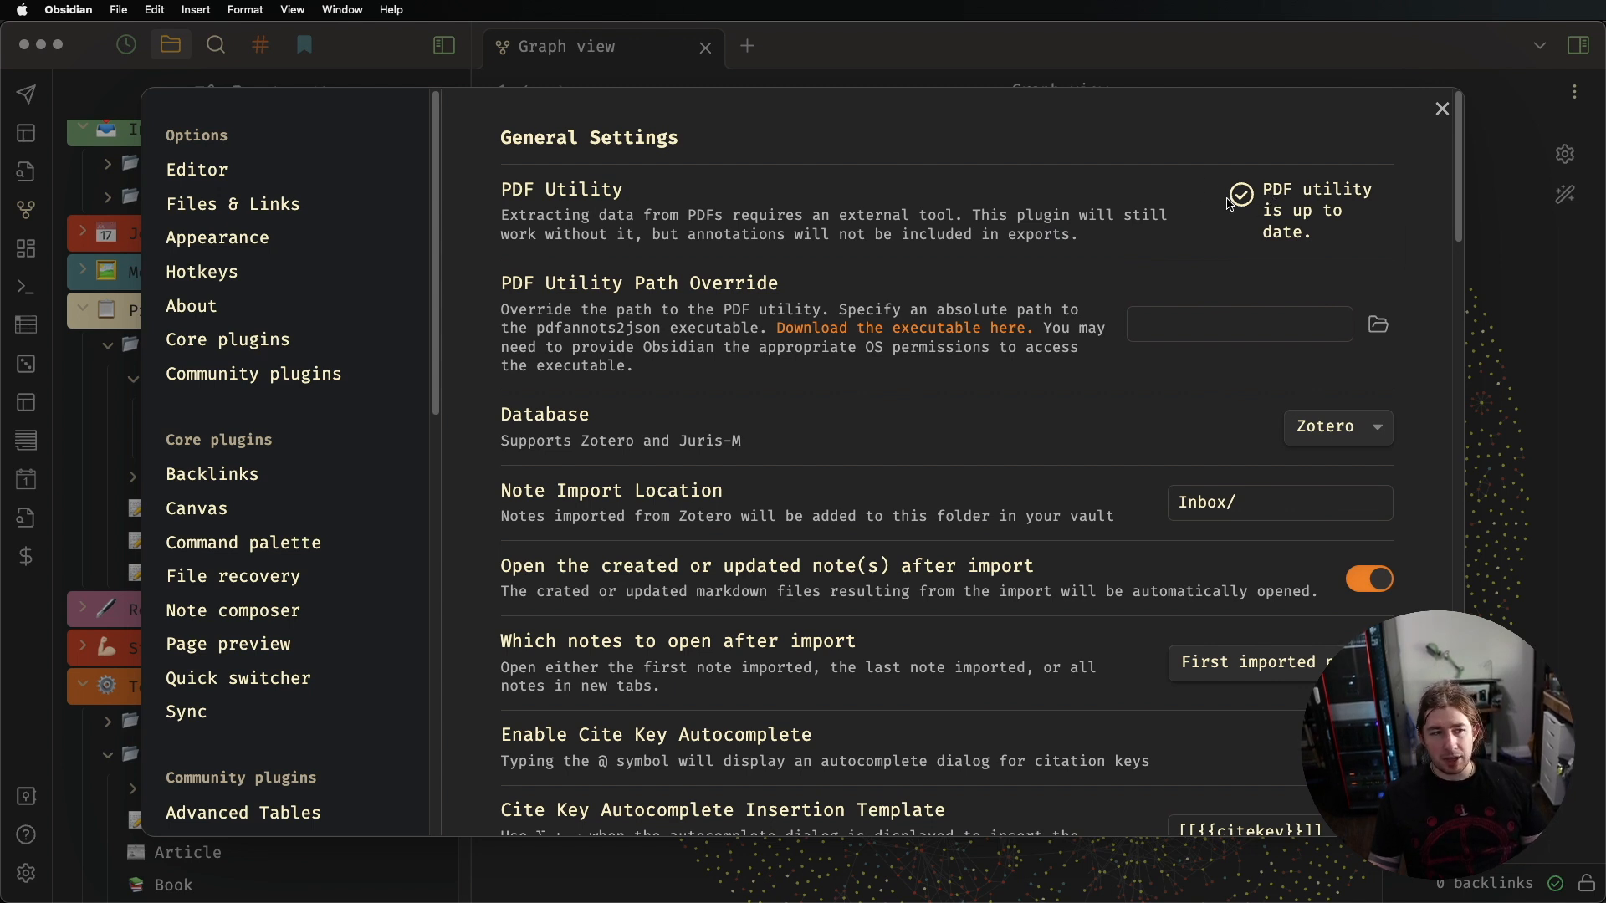
Review the plugin's general settings, including PDF utility, database, note import location and cite key autocomplete
scroll(1311, 203, "down", 2)
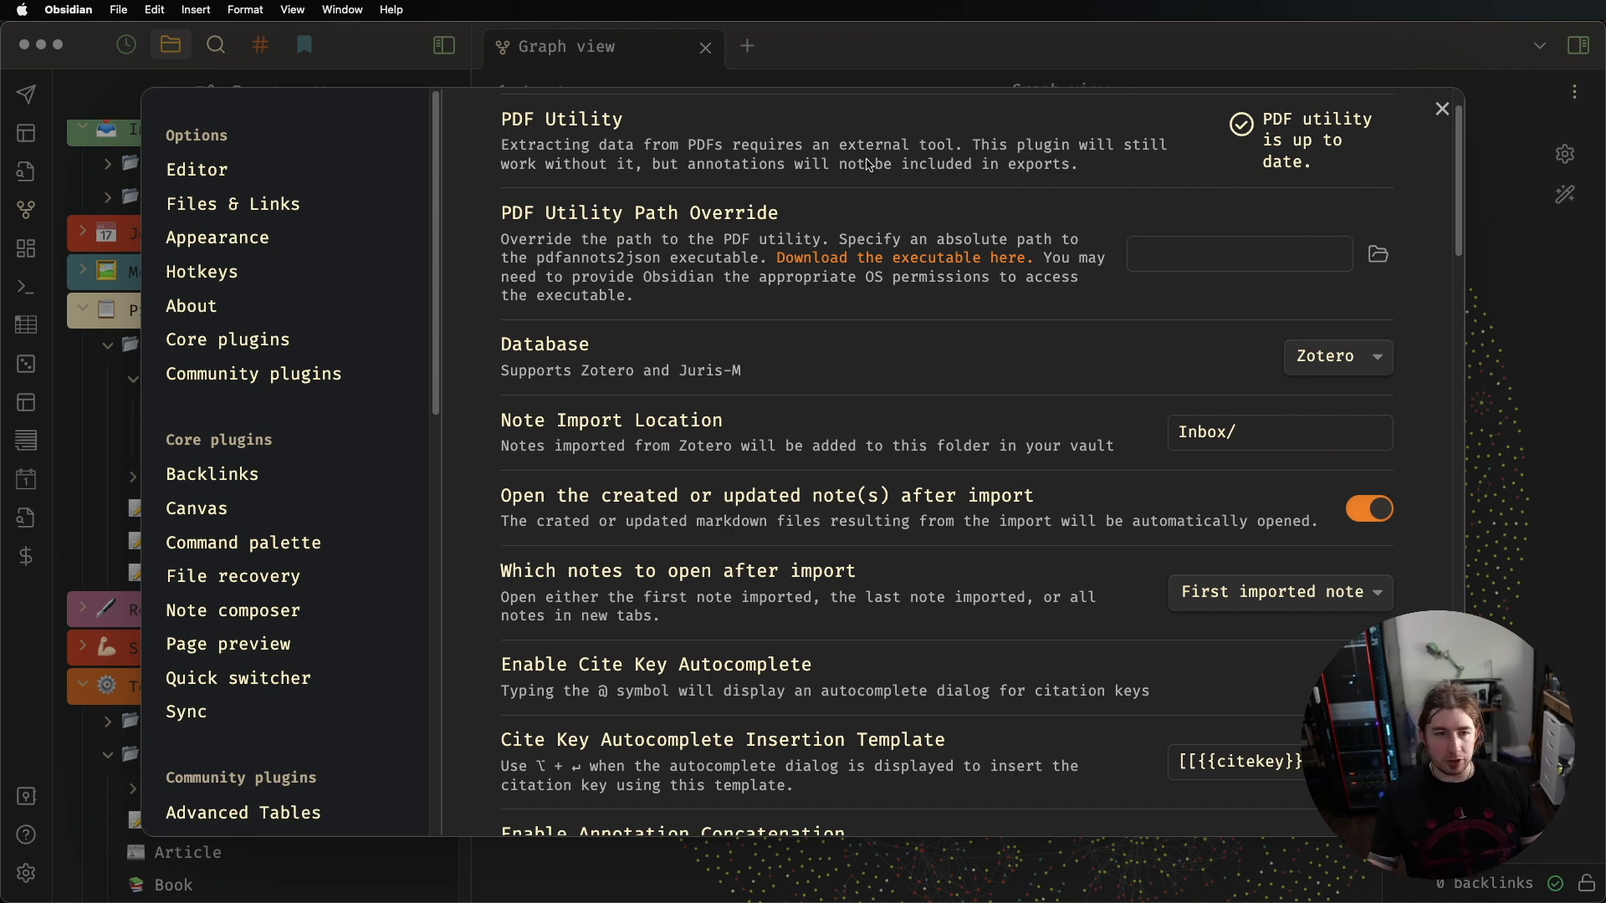
scroll(1054, 222, "down", 5)
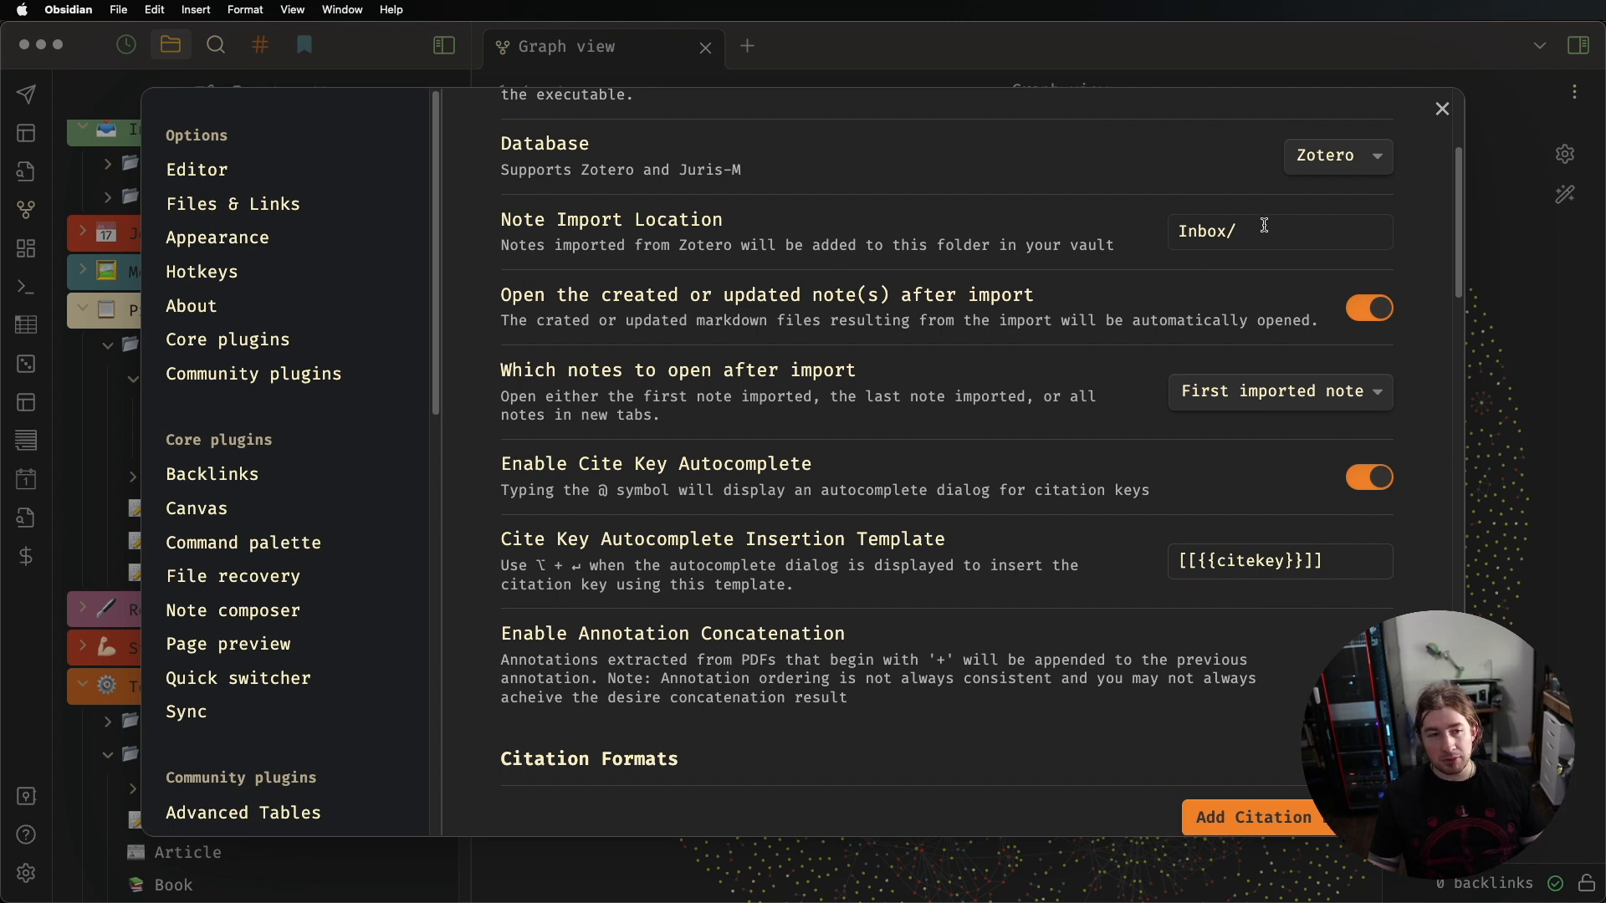
scroll(1255, 243, "down", 4)
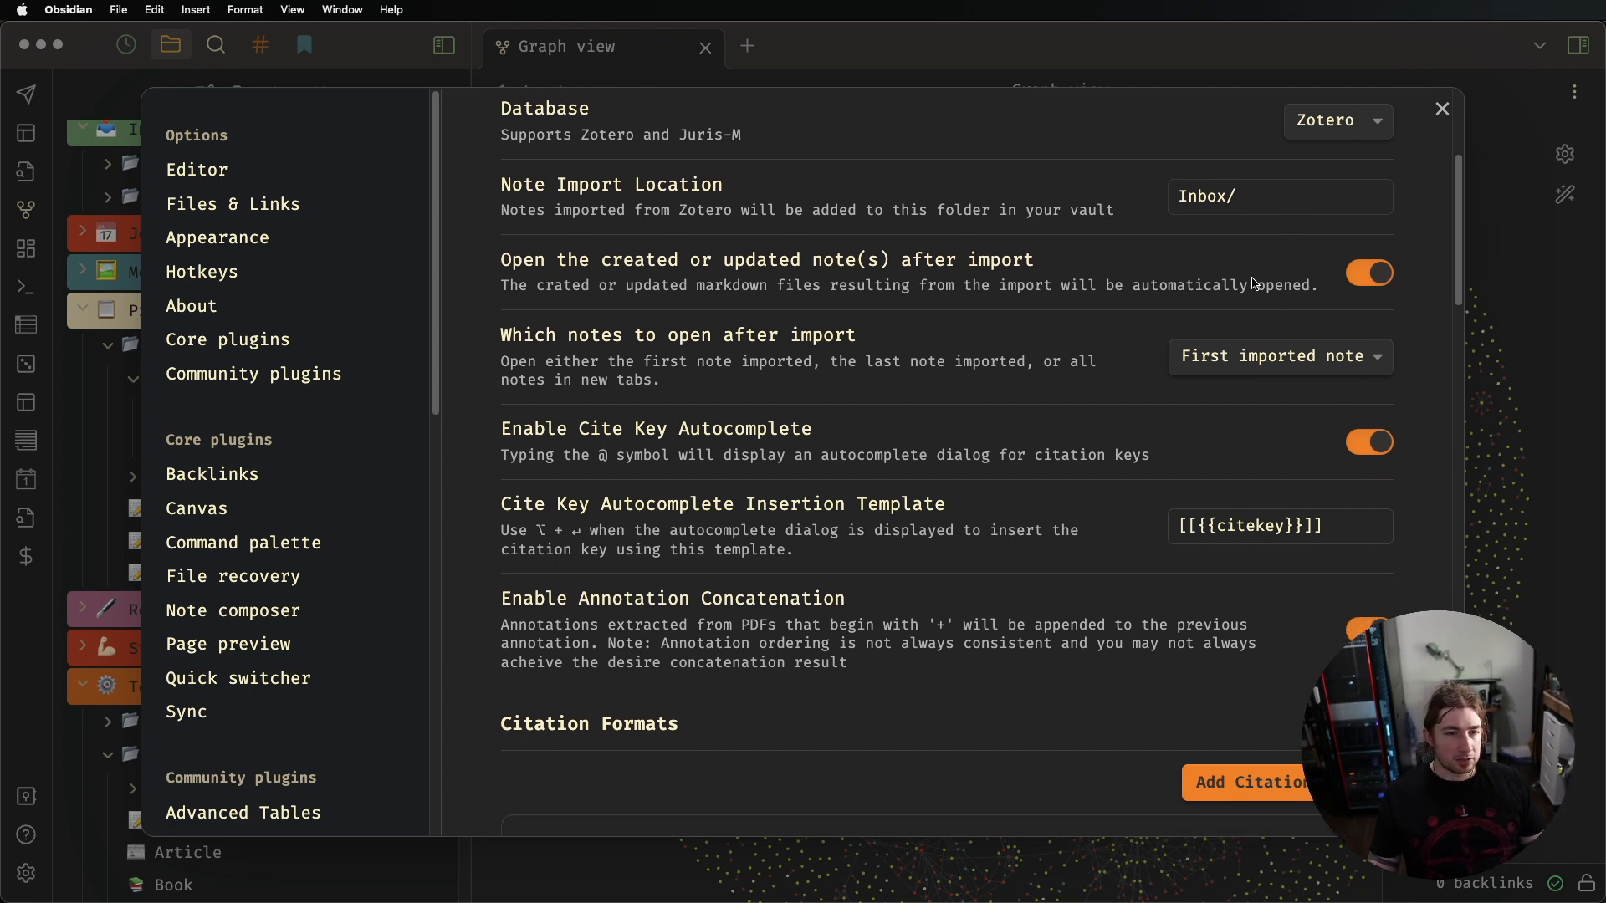
scroll(1322, 261, "up", 5)
scroll(1326, 268, "down", 1)
scroll(1329, 276, "up", 2)
scroll(1342, 301, "down", 5)
Examine the Cite citation format and the Import Paper format's output path, image path, base name and template file
scroll(1348, 315, "down", 12)
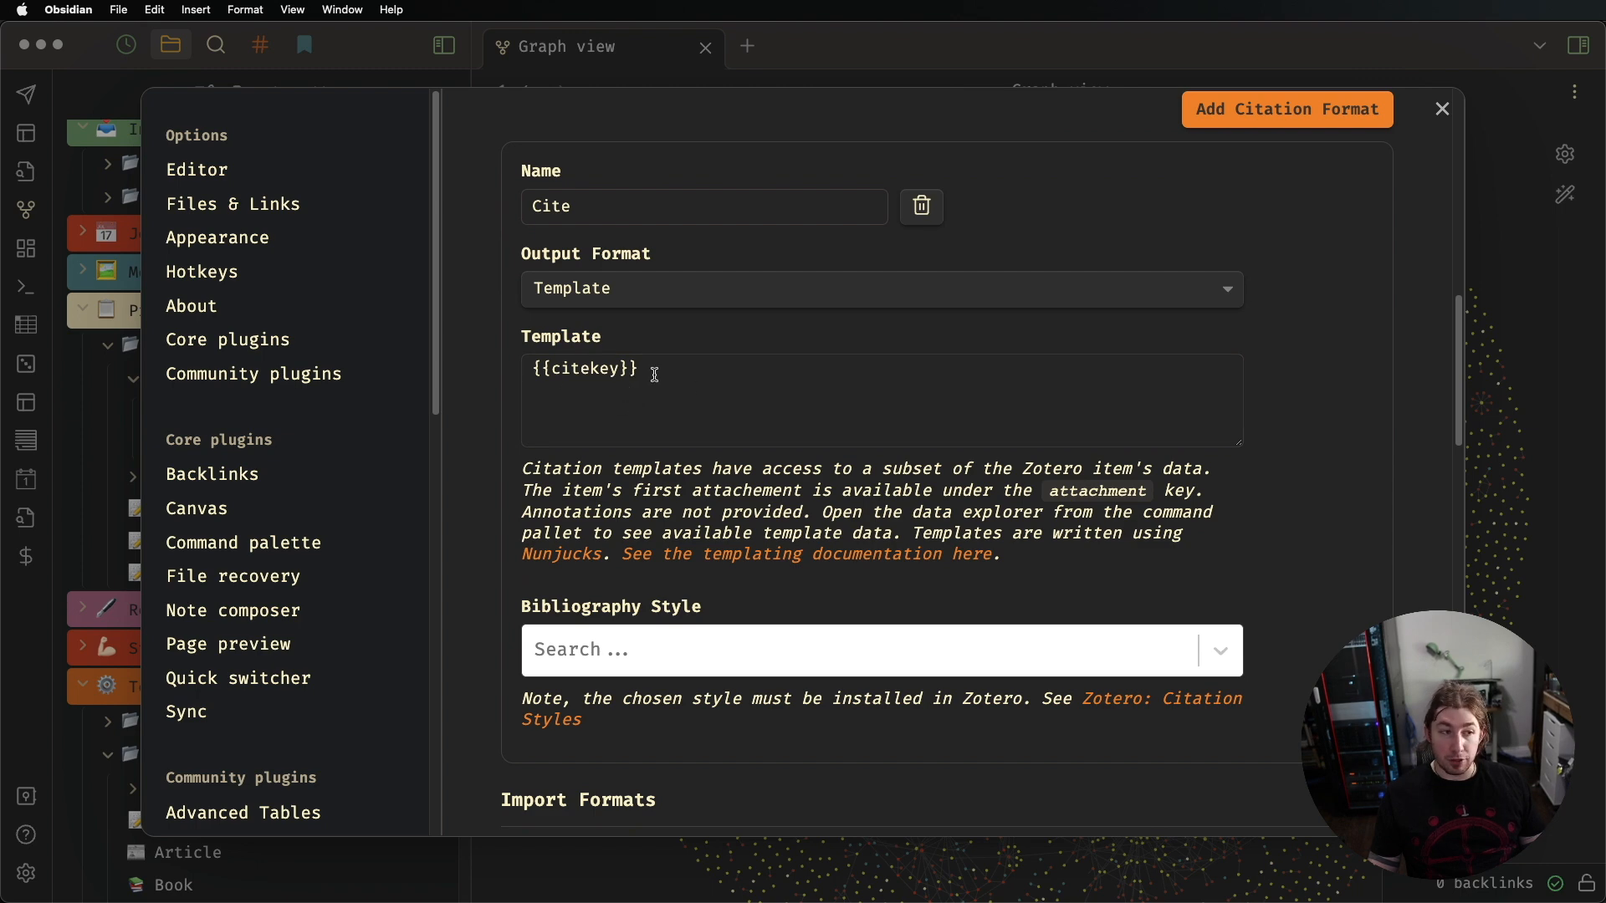
scroll(654, 374, "down", 15)
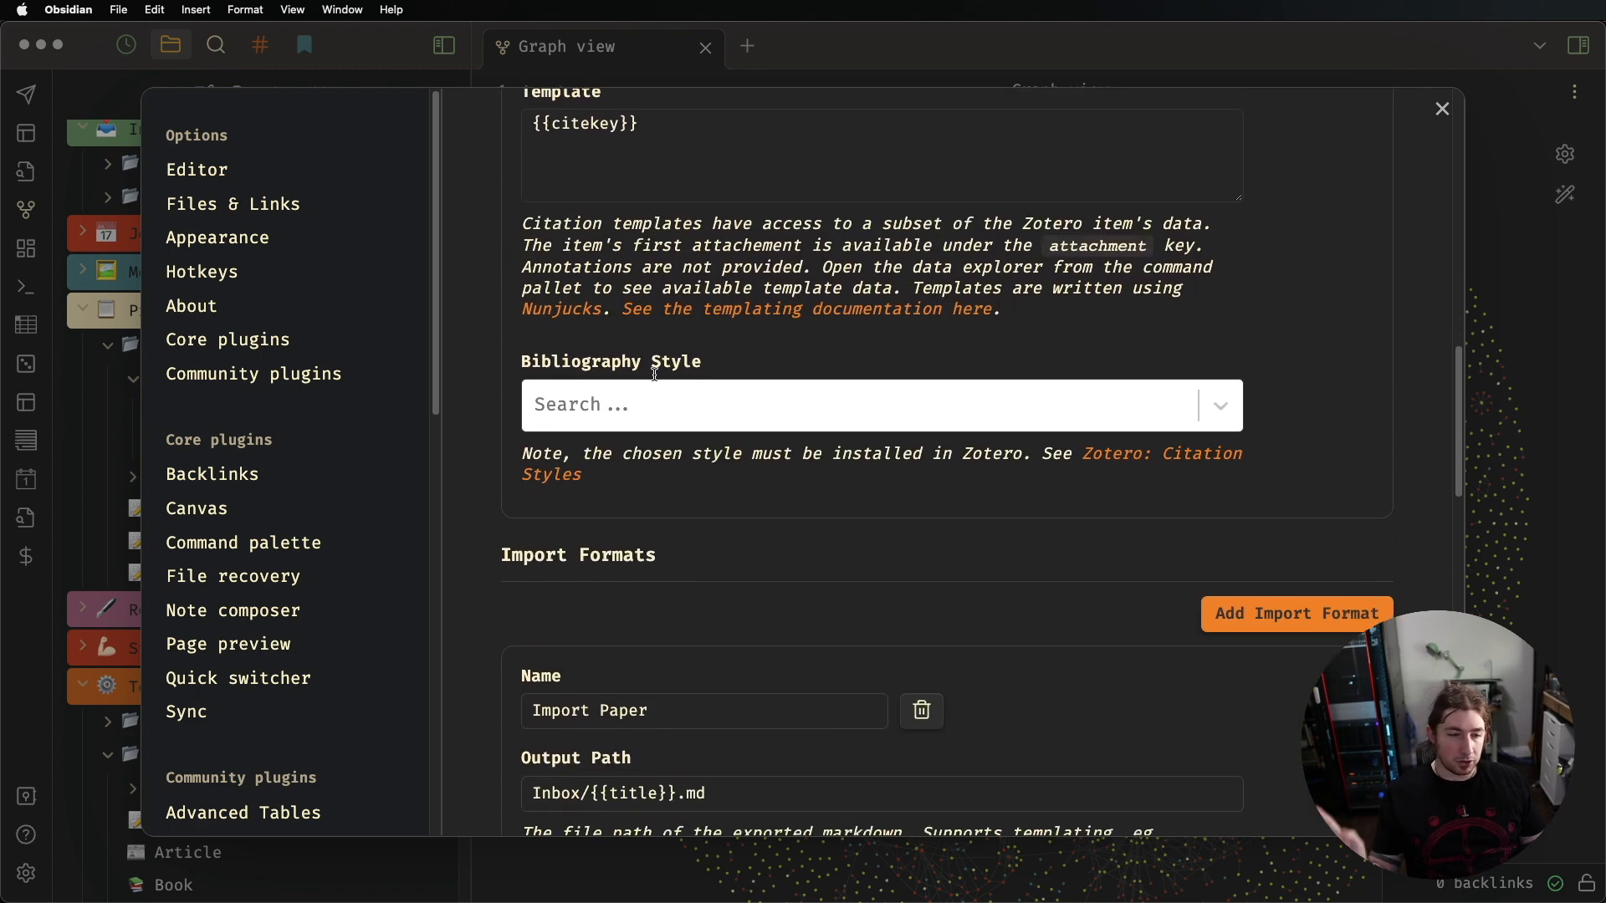
scroll(656, 380, "down", 3)
scroll(850, 322, "up", 3)
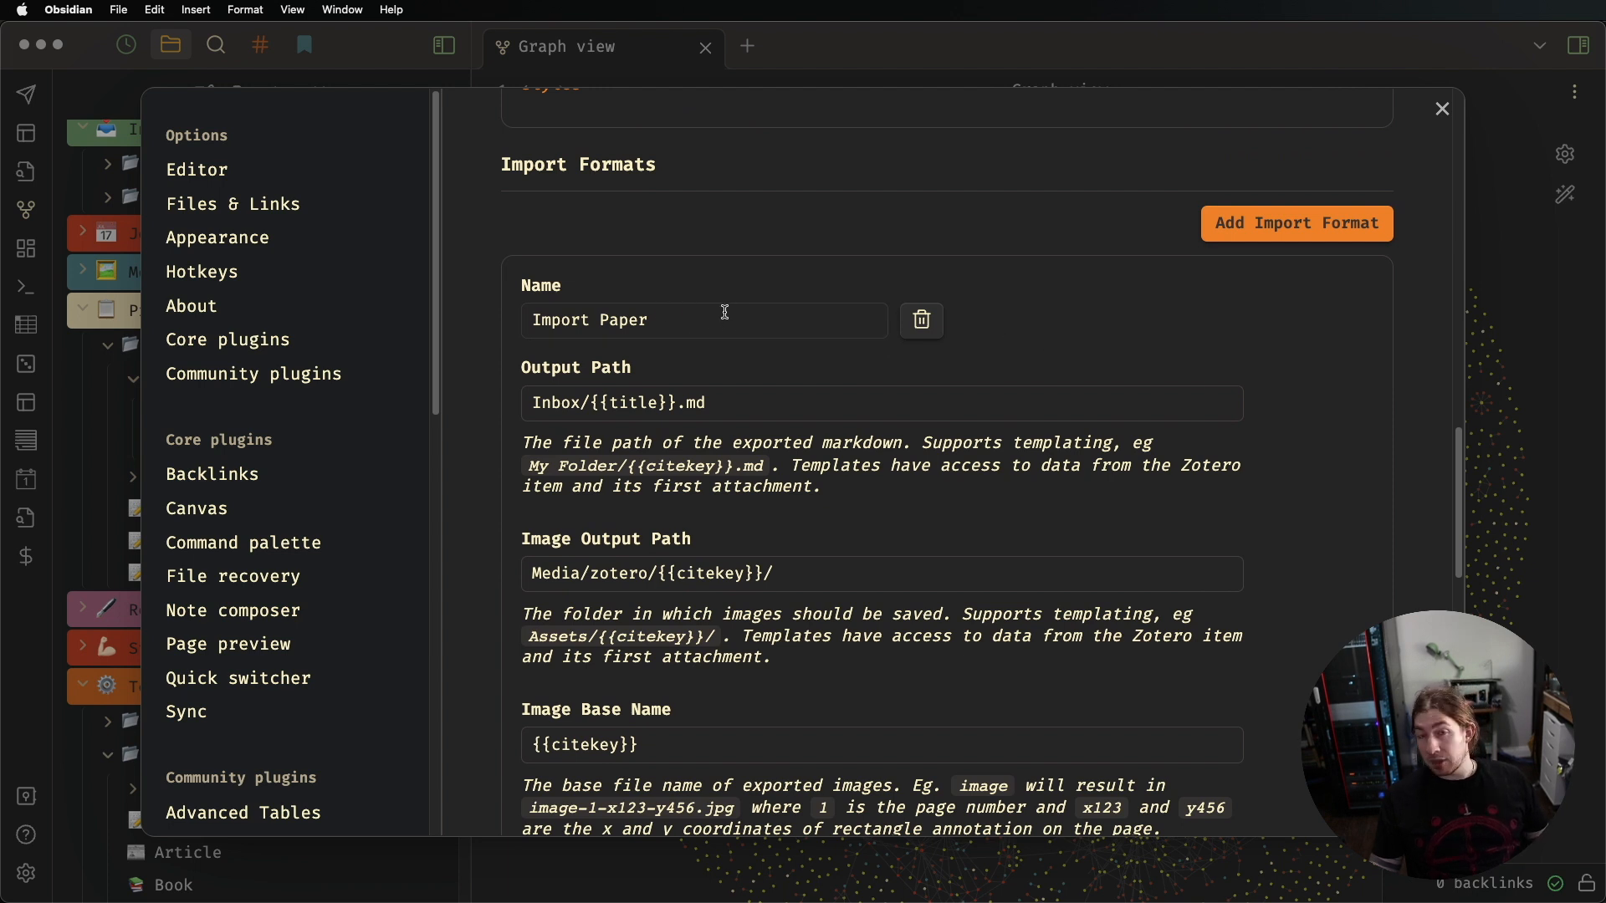
scroll(808, 337, "down", 2)
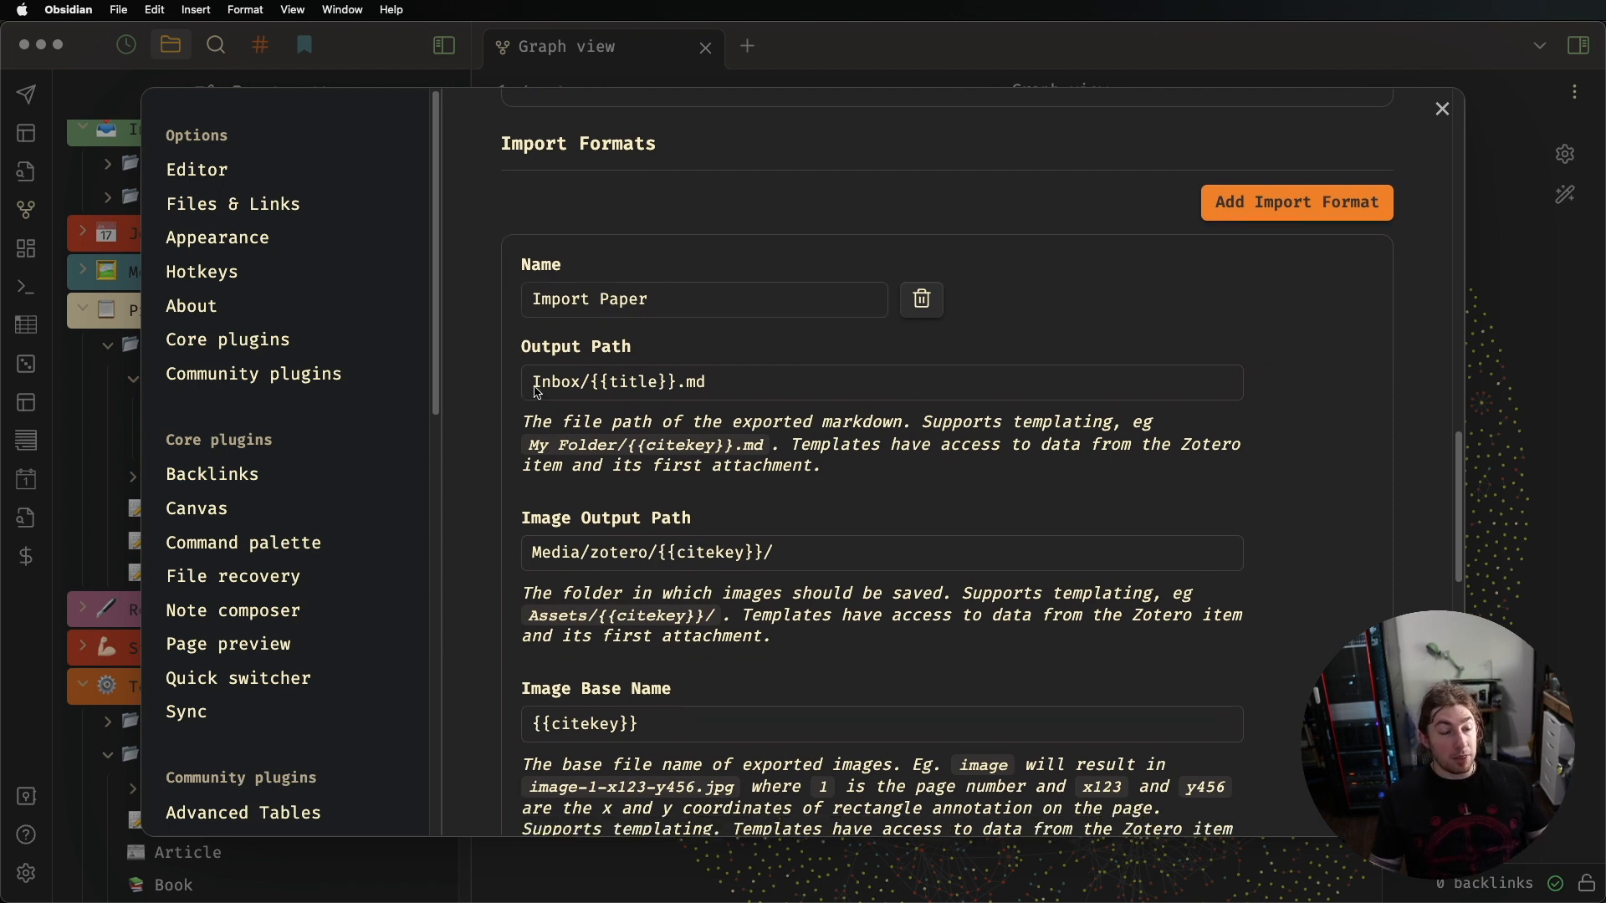
scroll(710, 368, "down", 5)
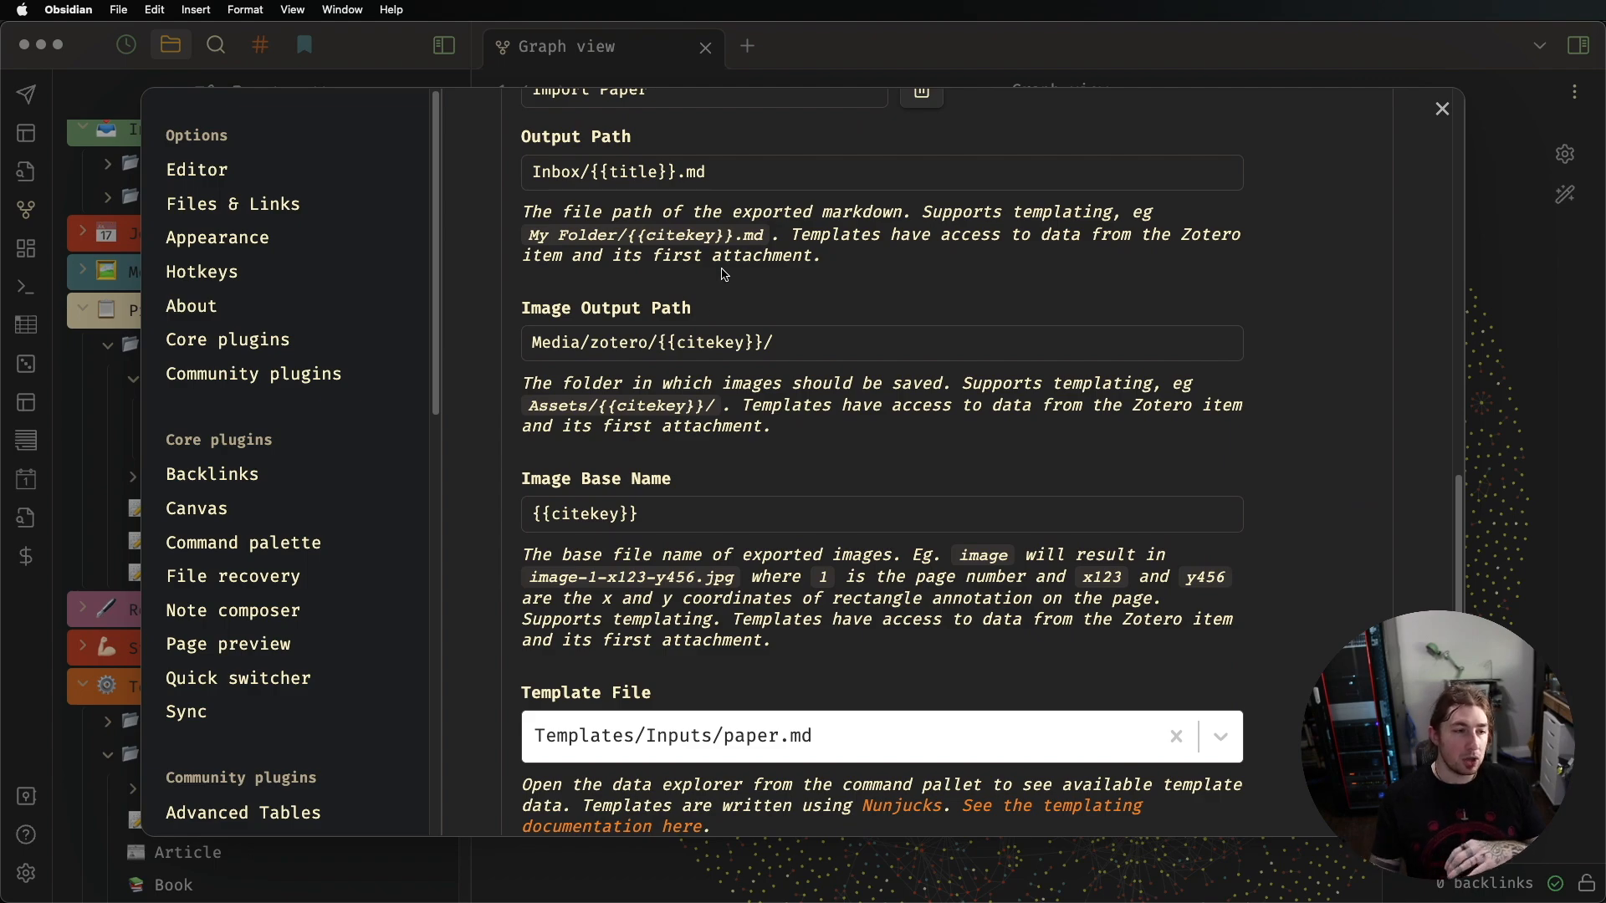
Switch to Zotero, search the library for "fine" and select the PDF attached to "Fine and gross motor ability in males with ADHD"
key("ctrl+Up")
left_click(870, 577)
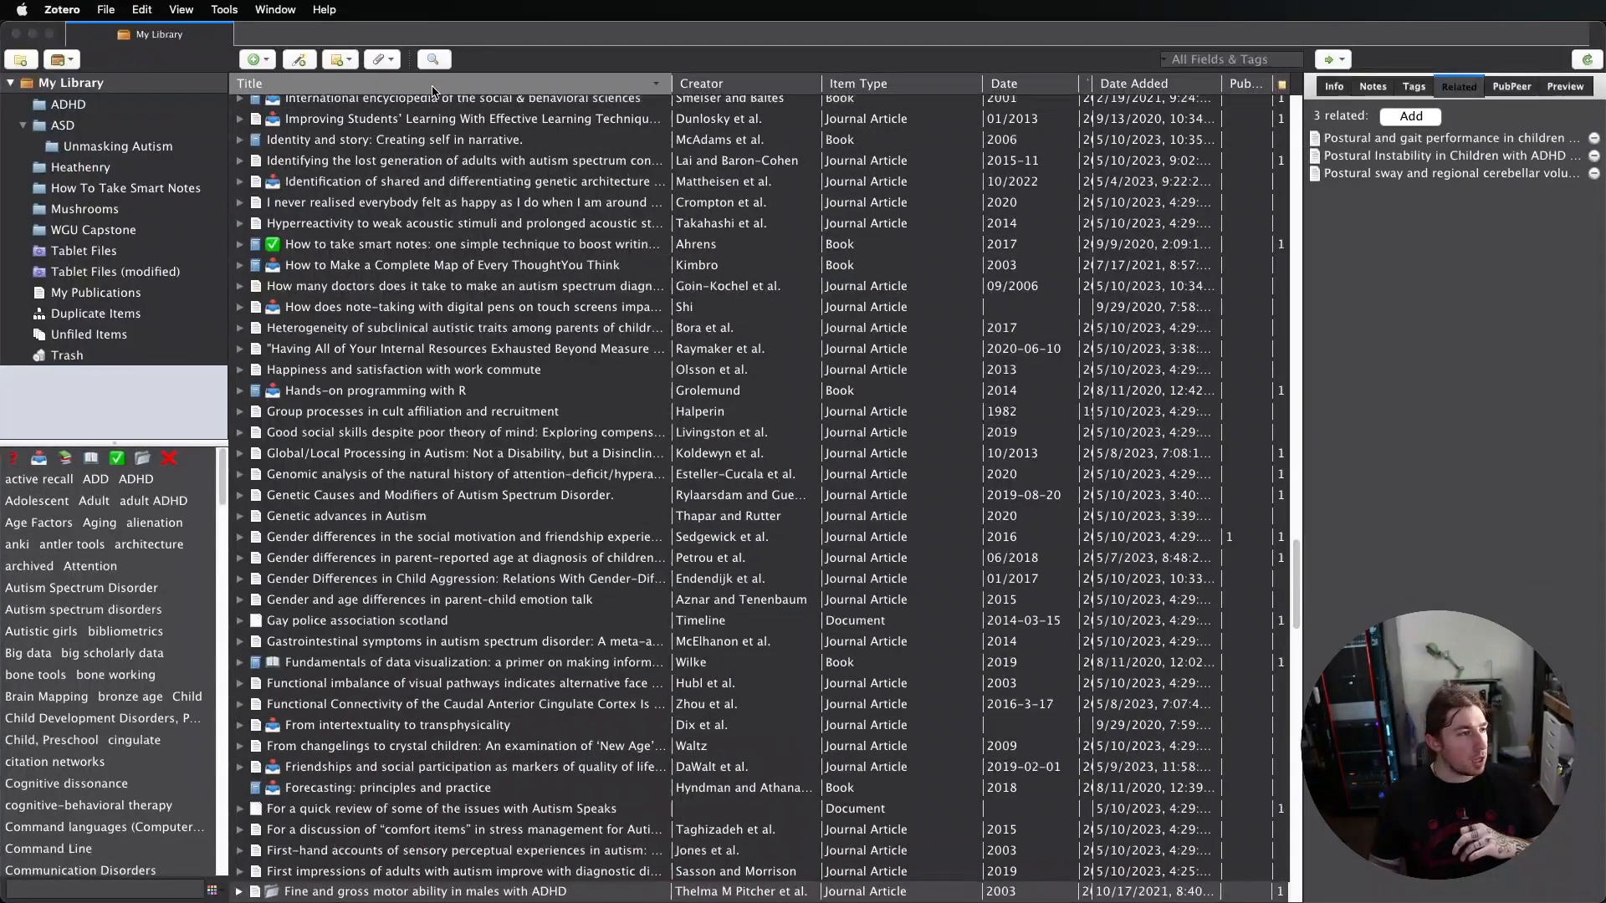
left_click(1261, 59)
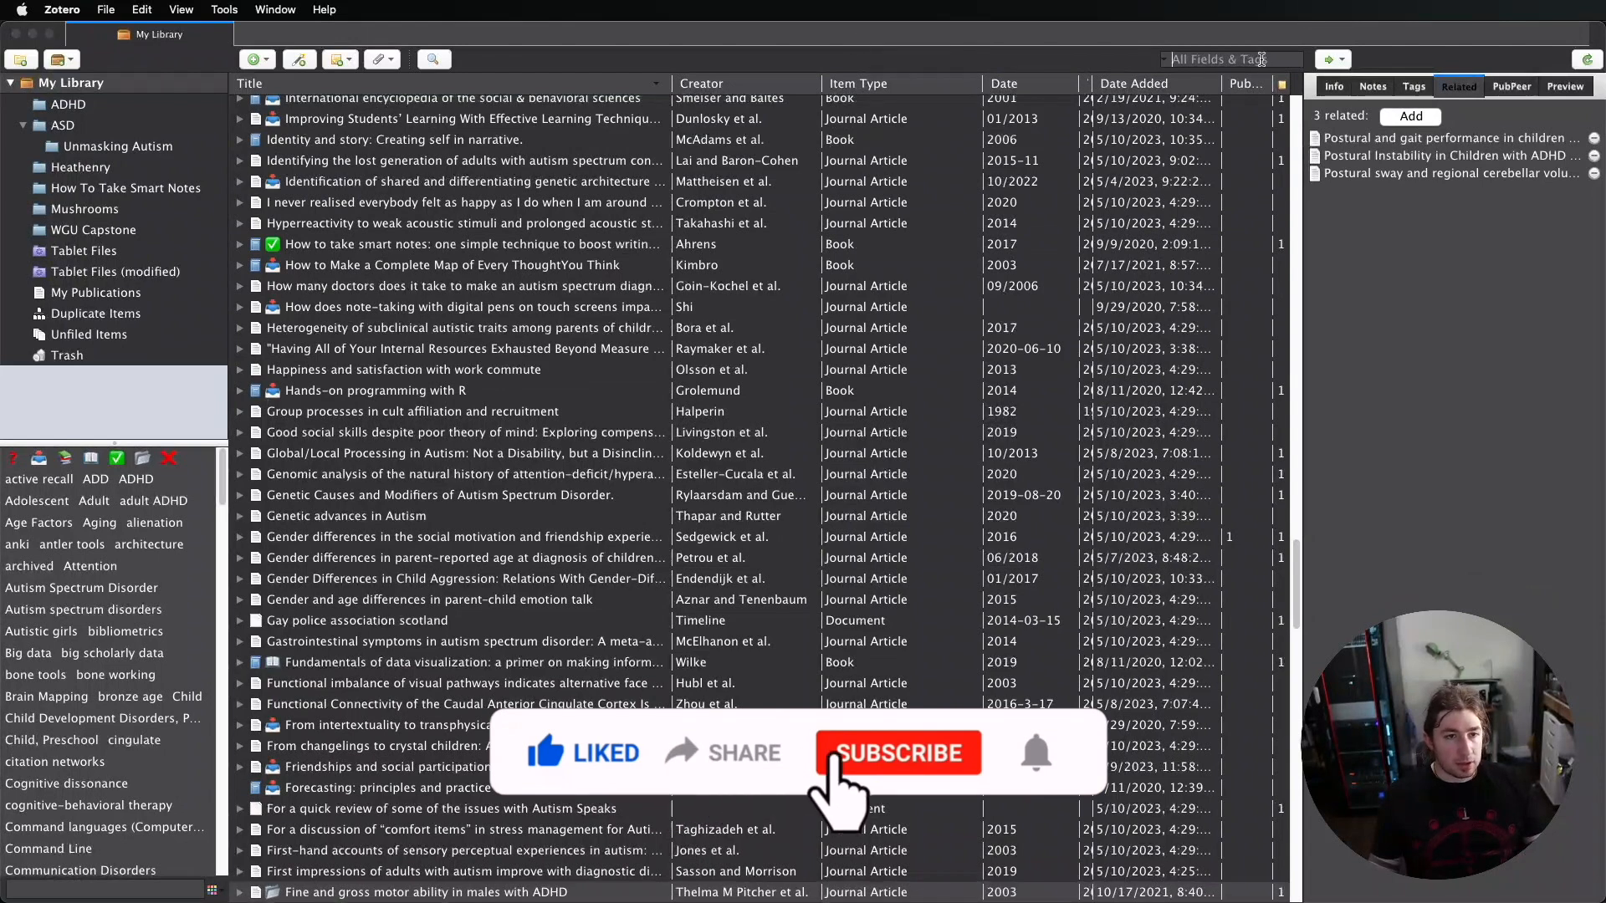
type("fine")
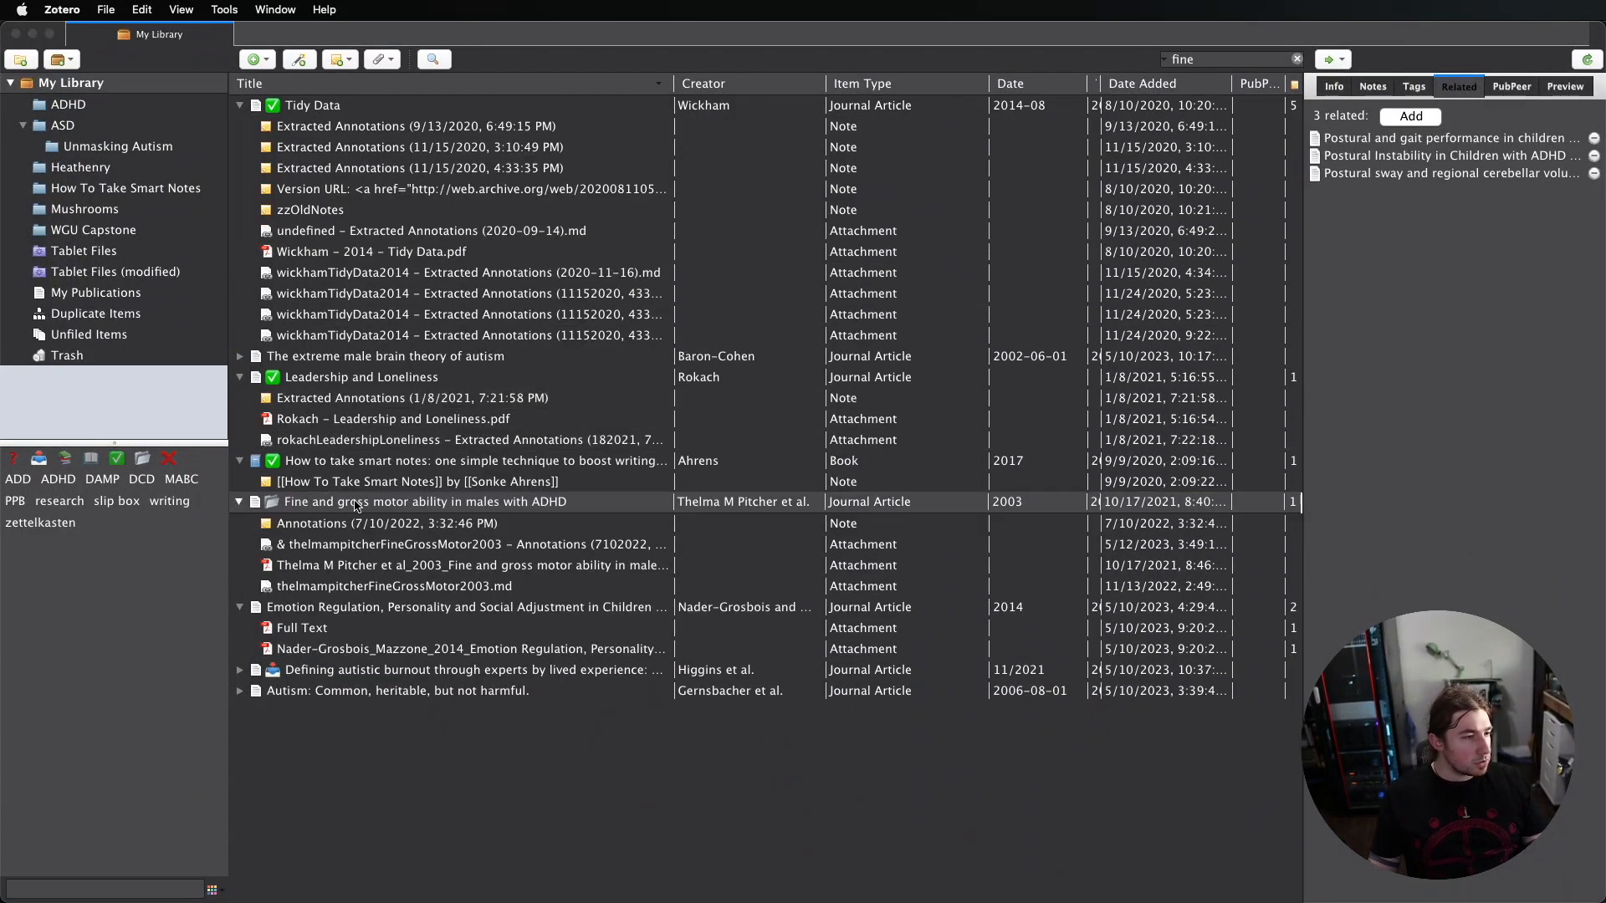
left_click(391, 567)
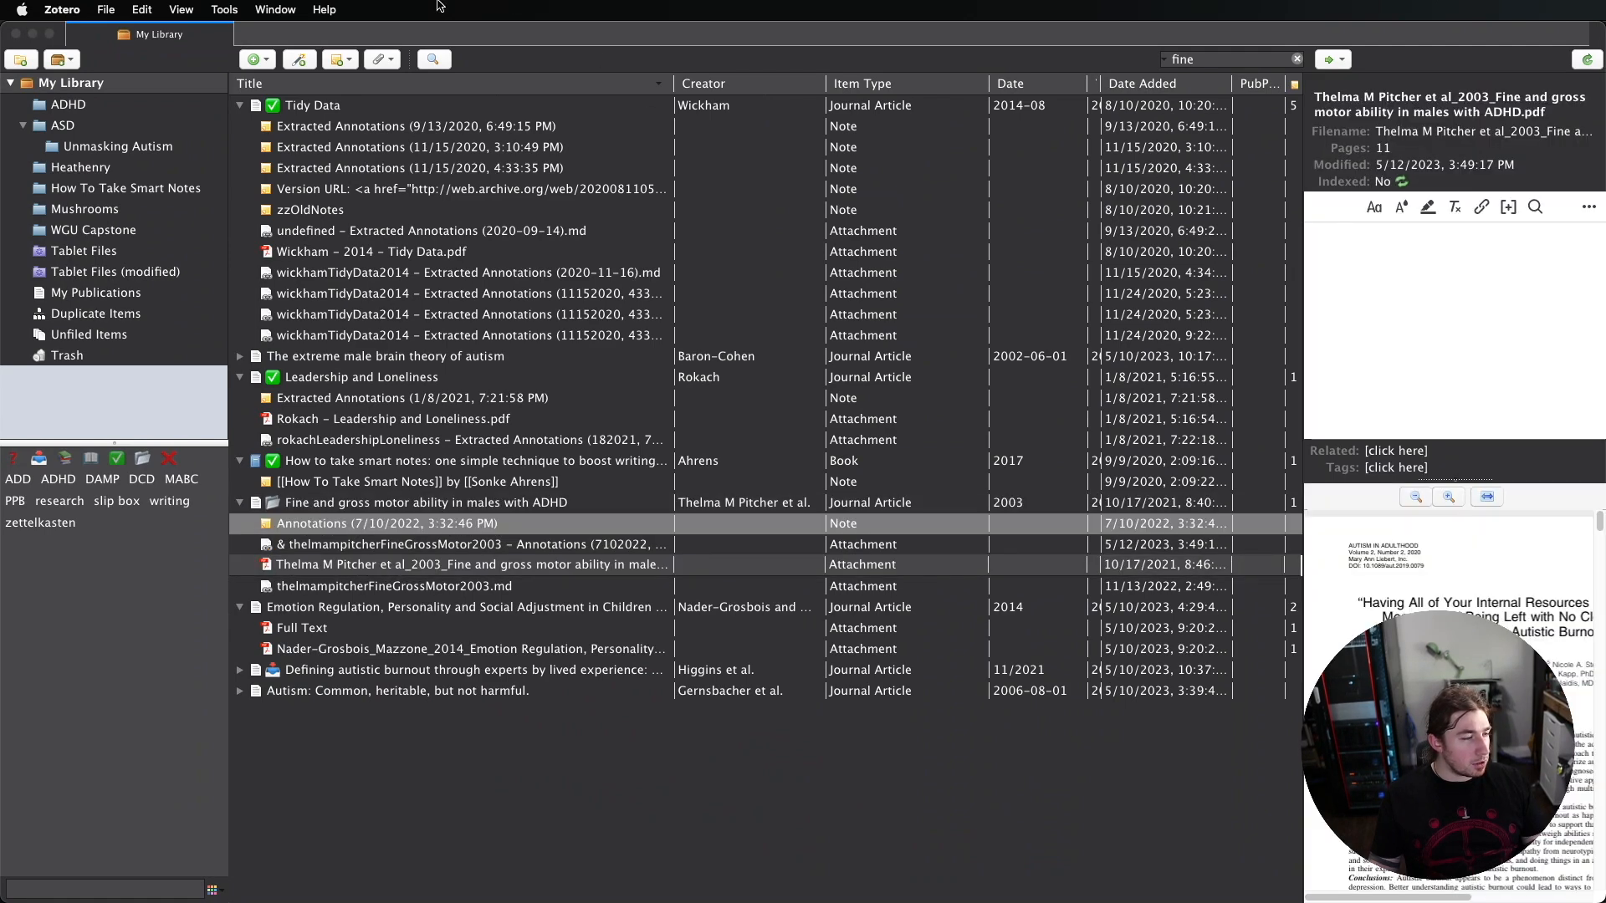
double_click(391, 567)
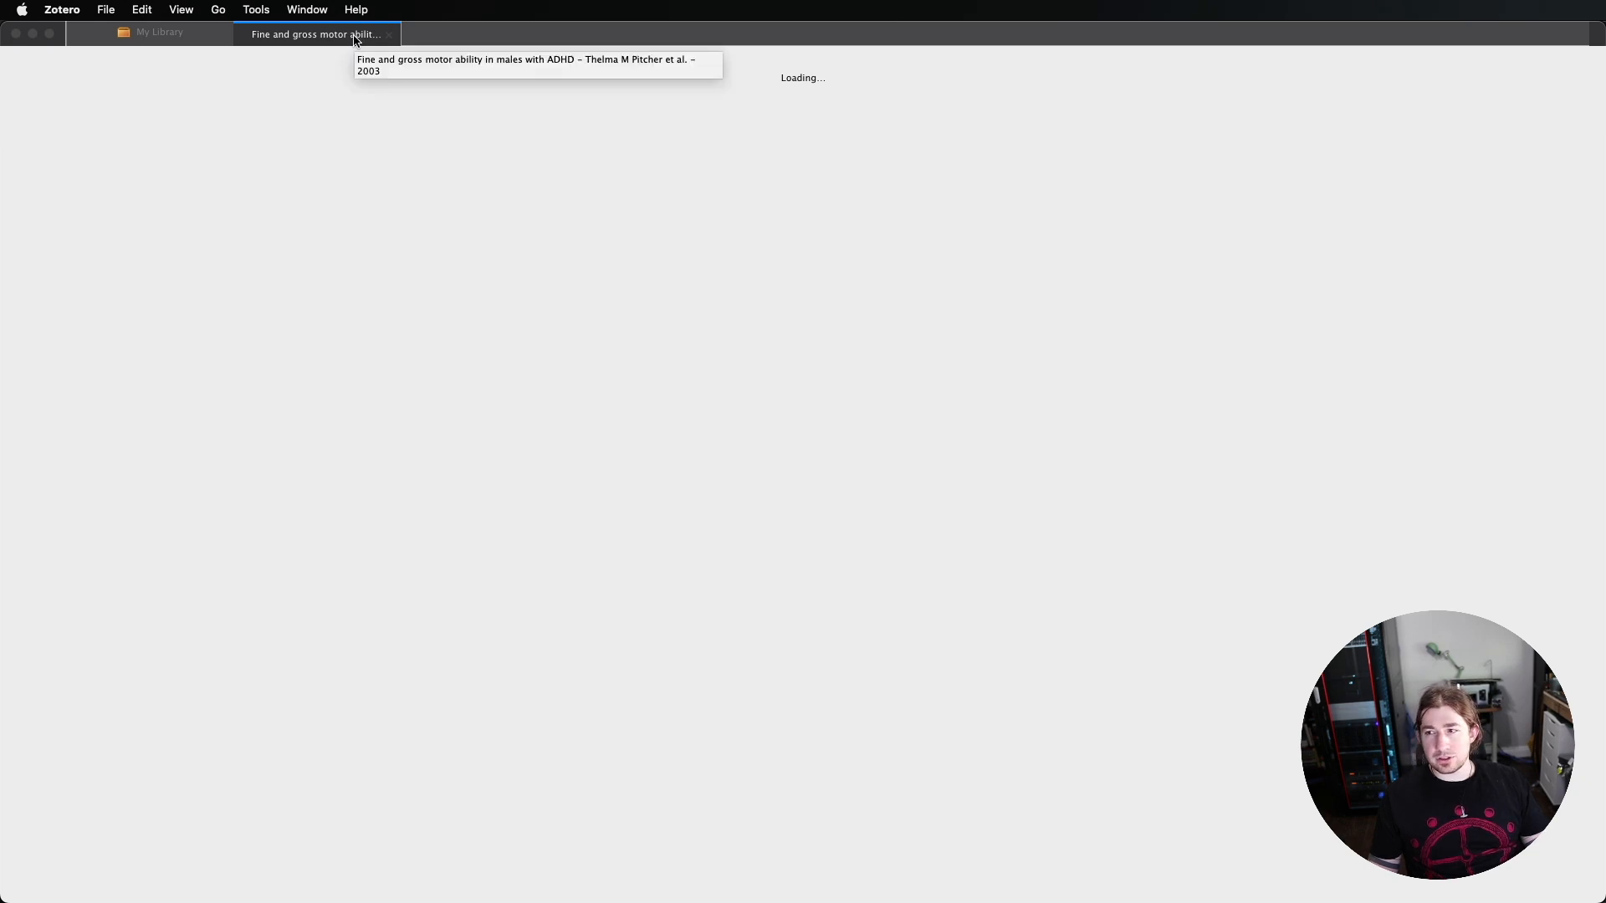
left_click(189, 34)
left_click(300, 34)
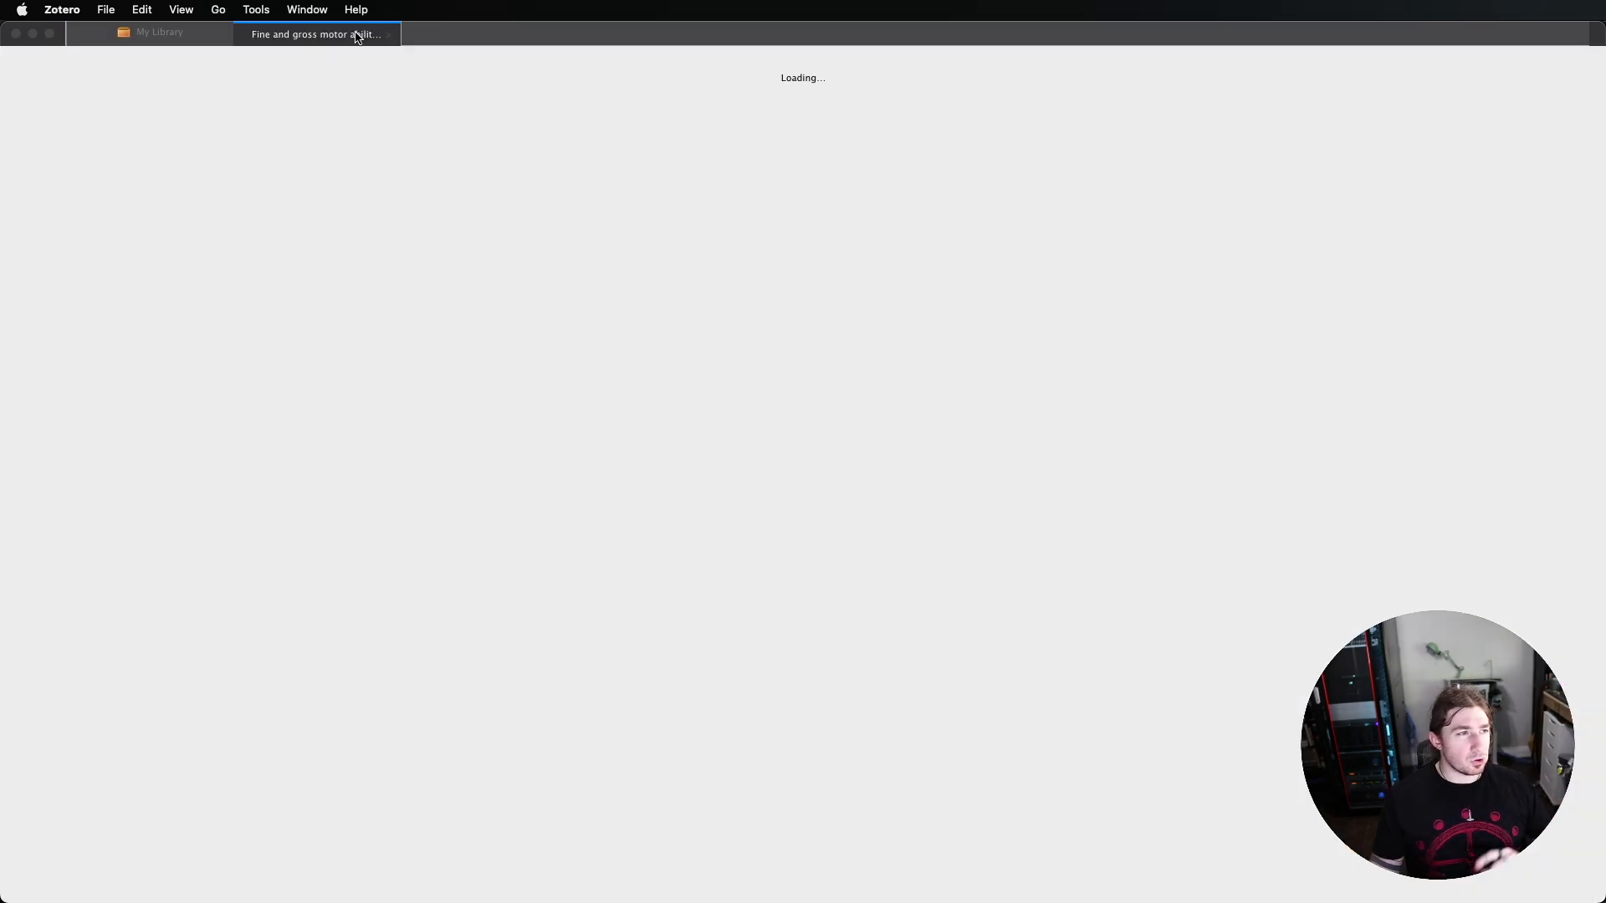
left_click(389, 34)
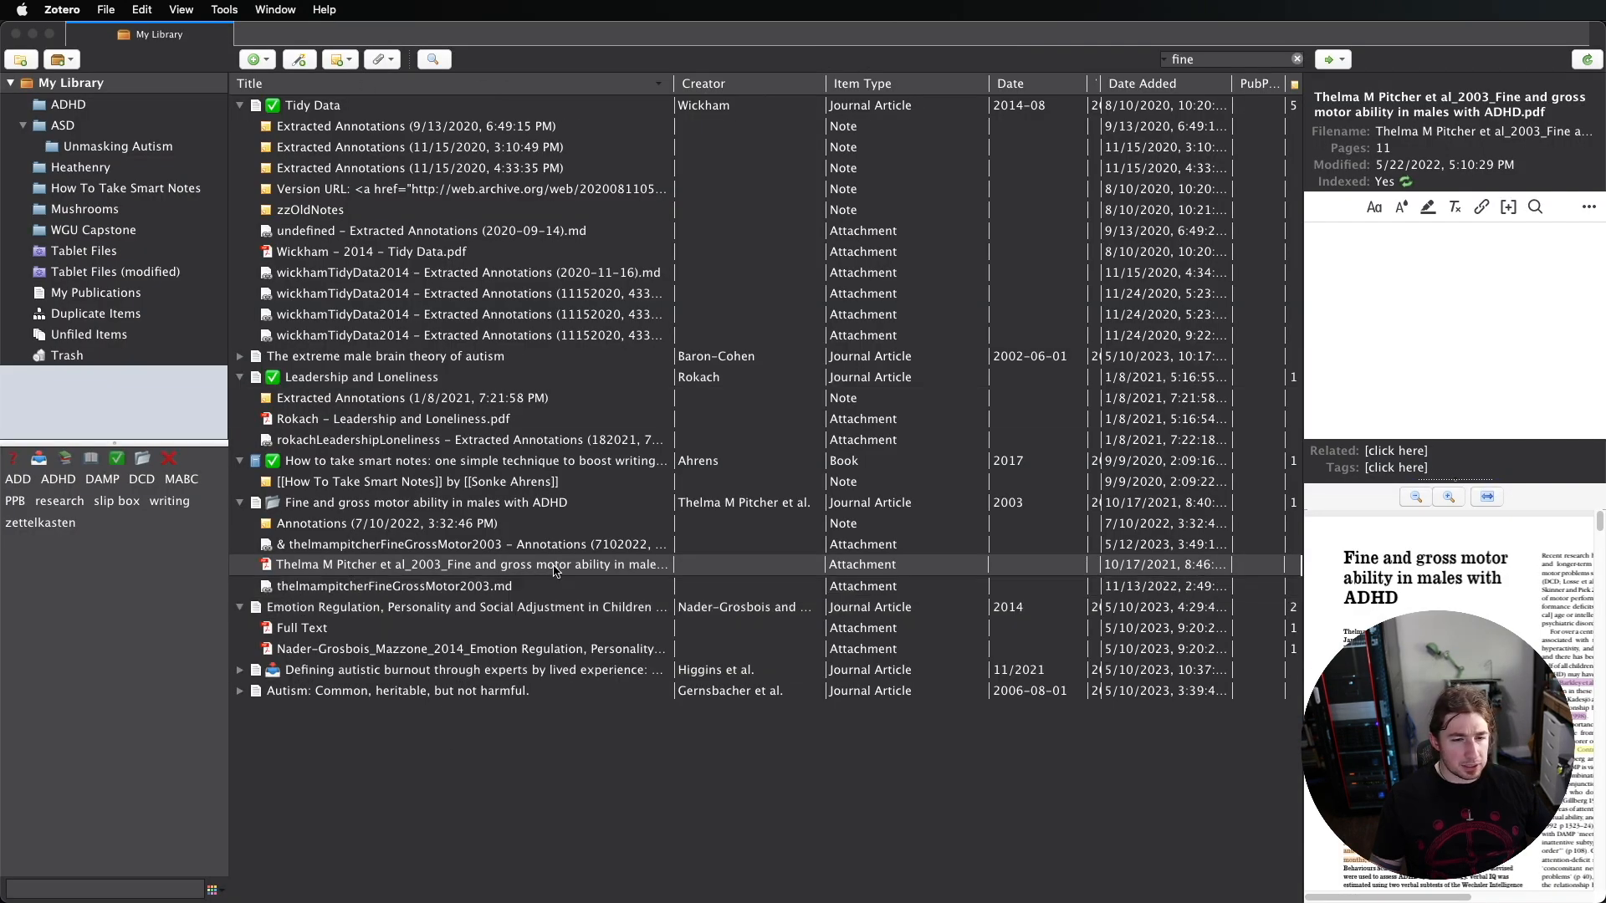
Open the selected PDF and draw a yellow area annotation over the start of the MABC subcomponents paragraph on page 529, leaving it selected
double_click(555, 569)
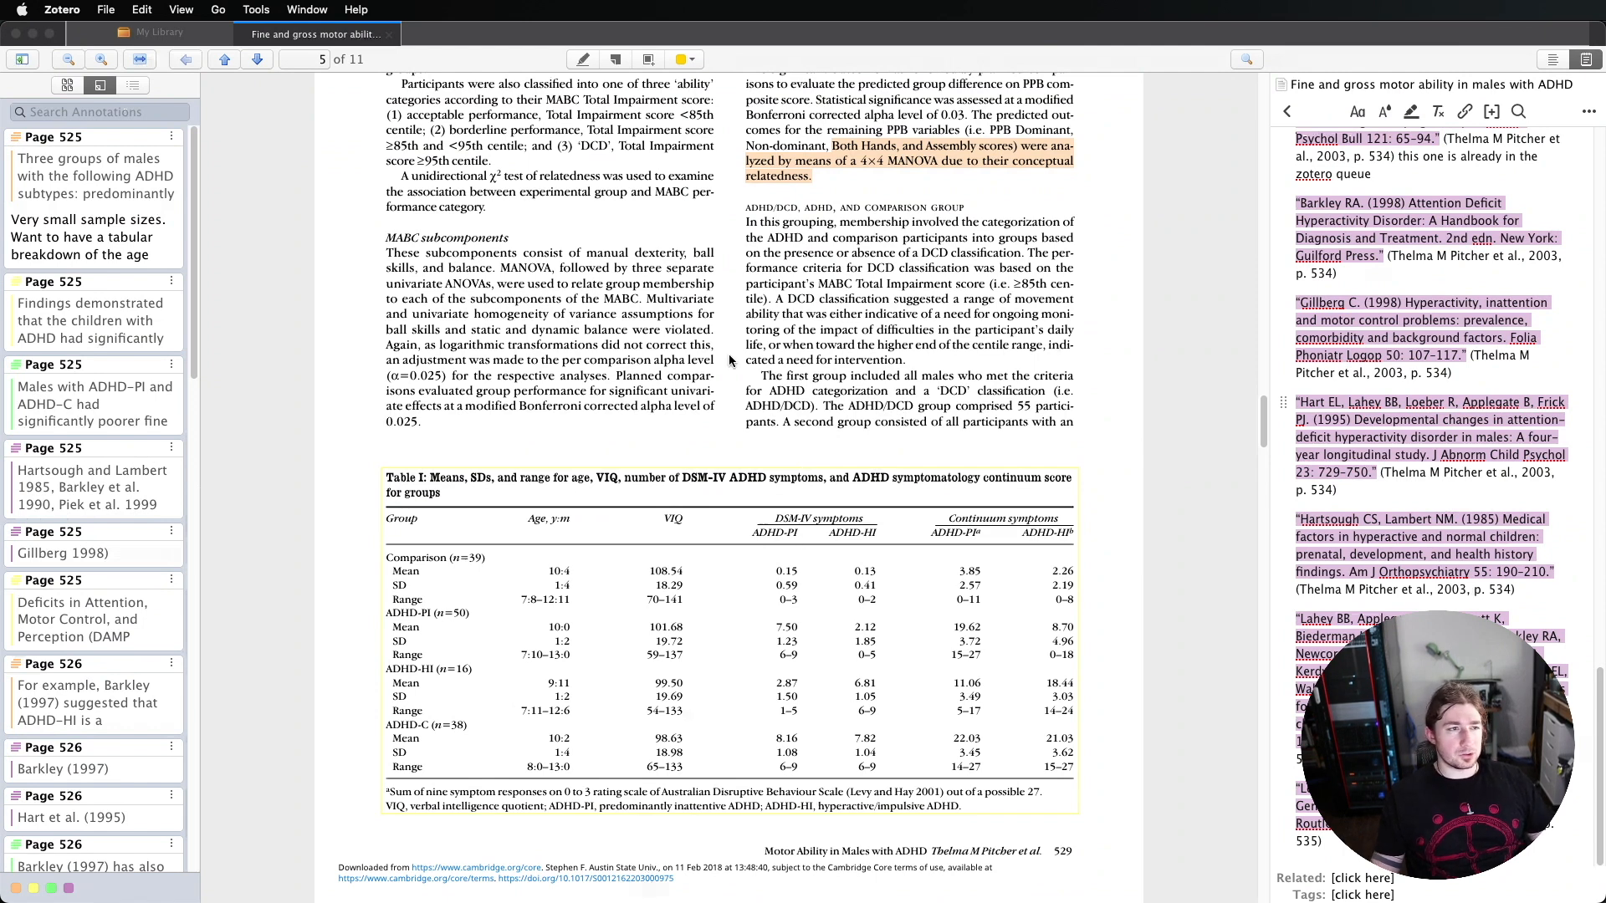
left_click(648, 59)
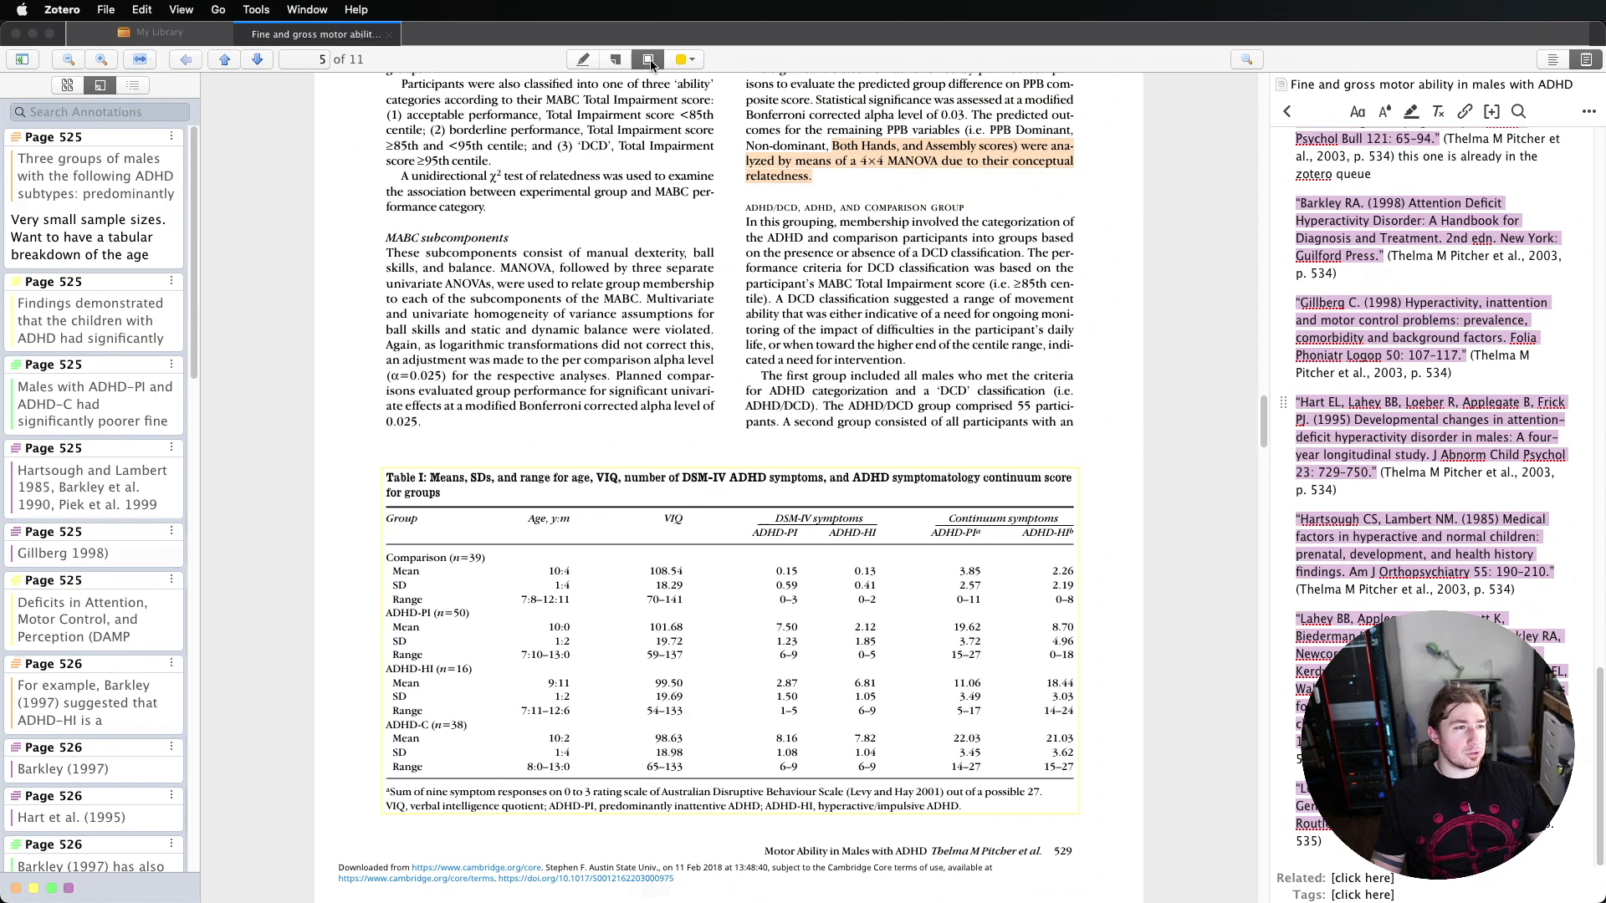
left_click_drag(479, 244, 608, 297)
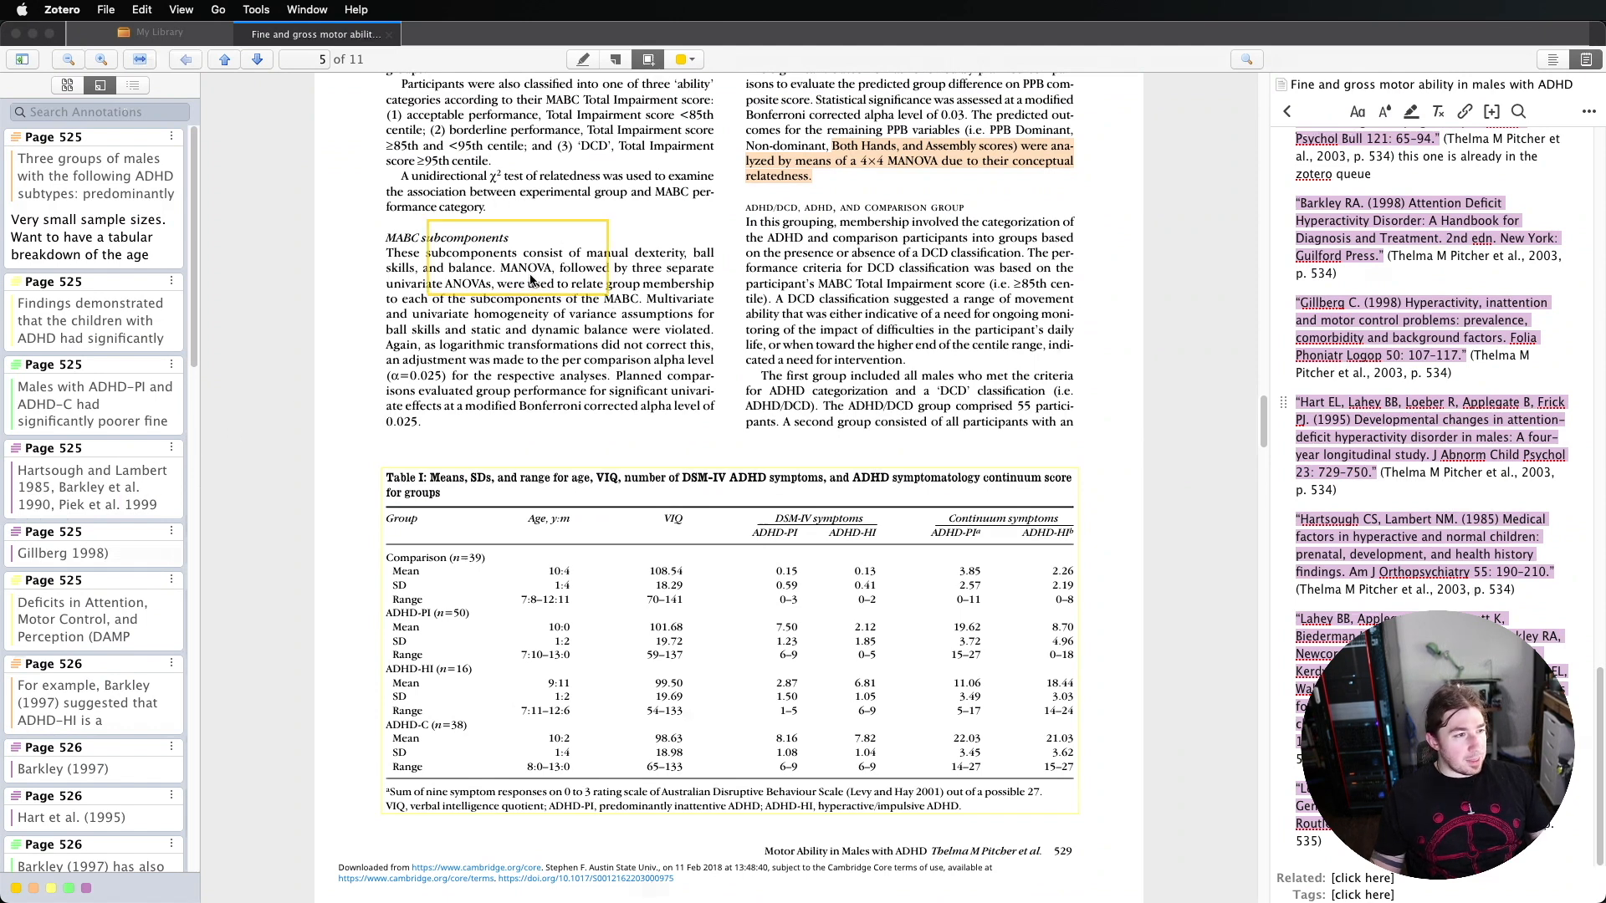
left_click(590, 266)
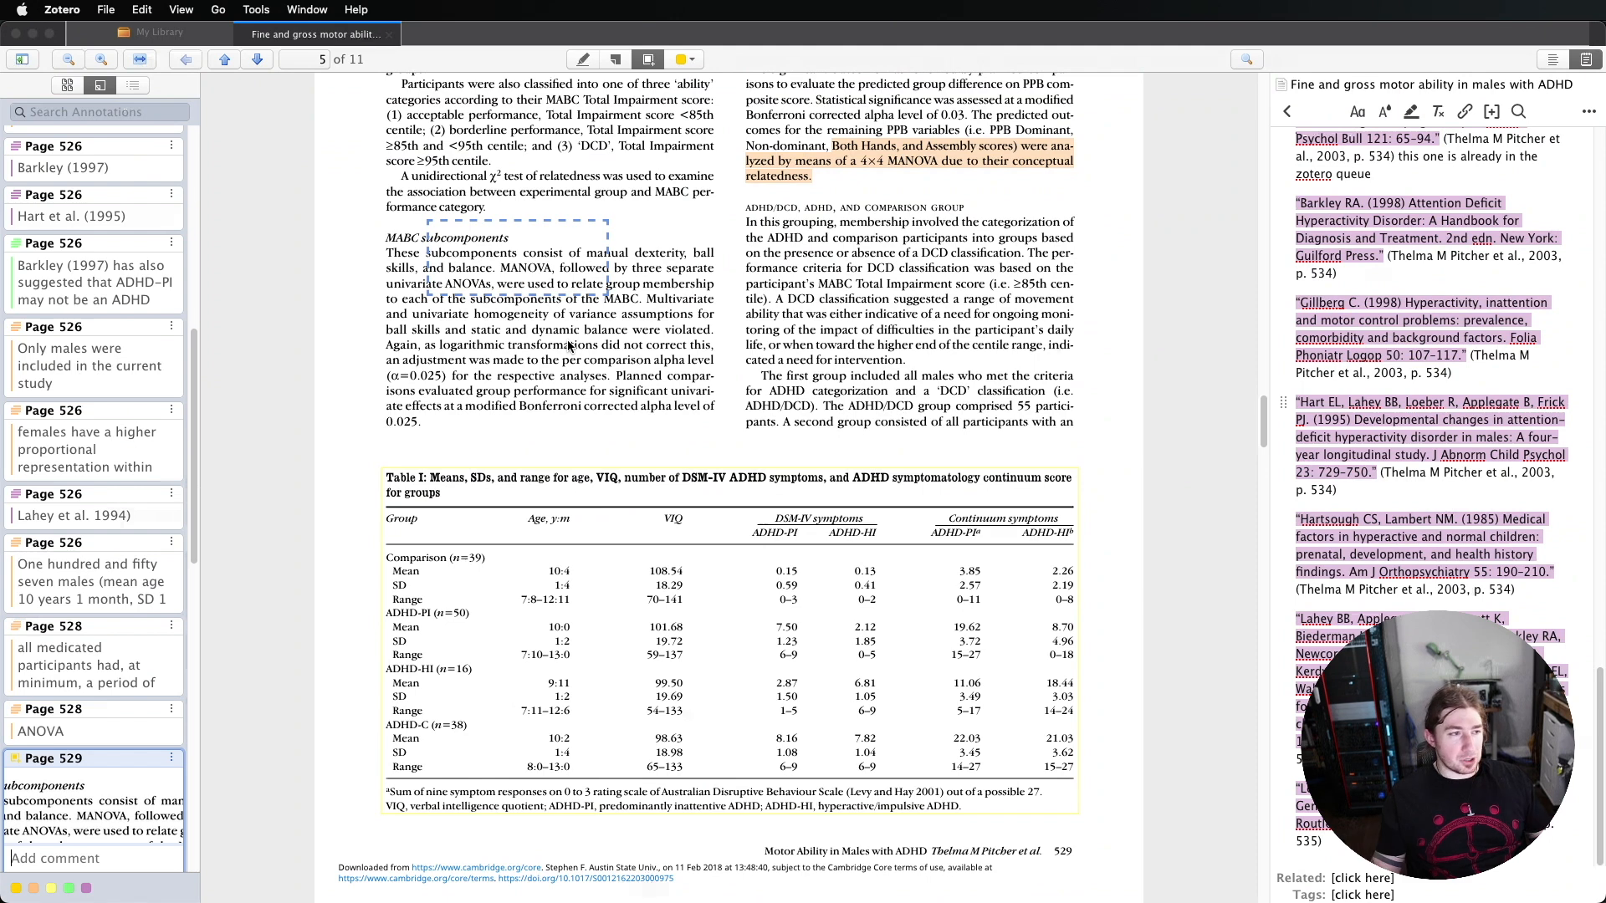
Delete the yellow area annotation over the MABC subcomponents paragraph on page 529
scroll(100, 719, "down", 1)
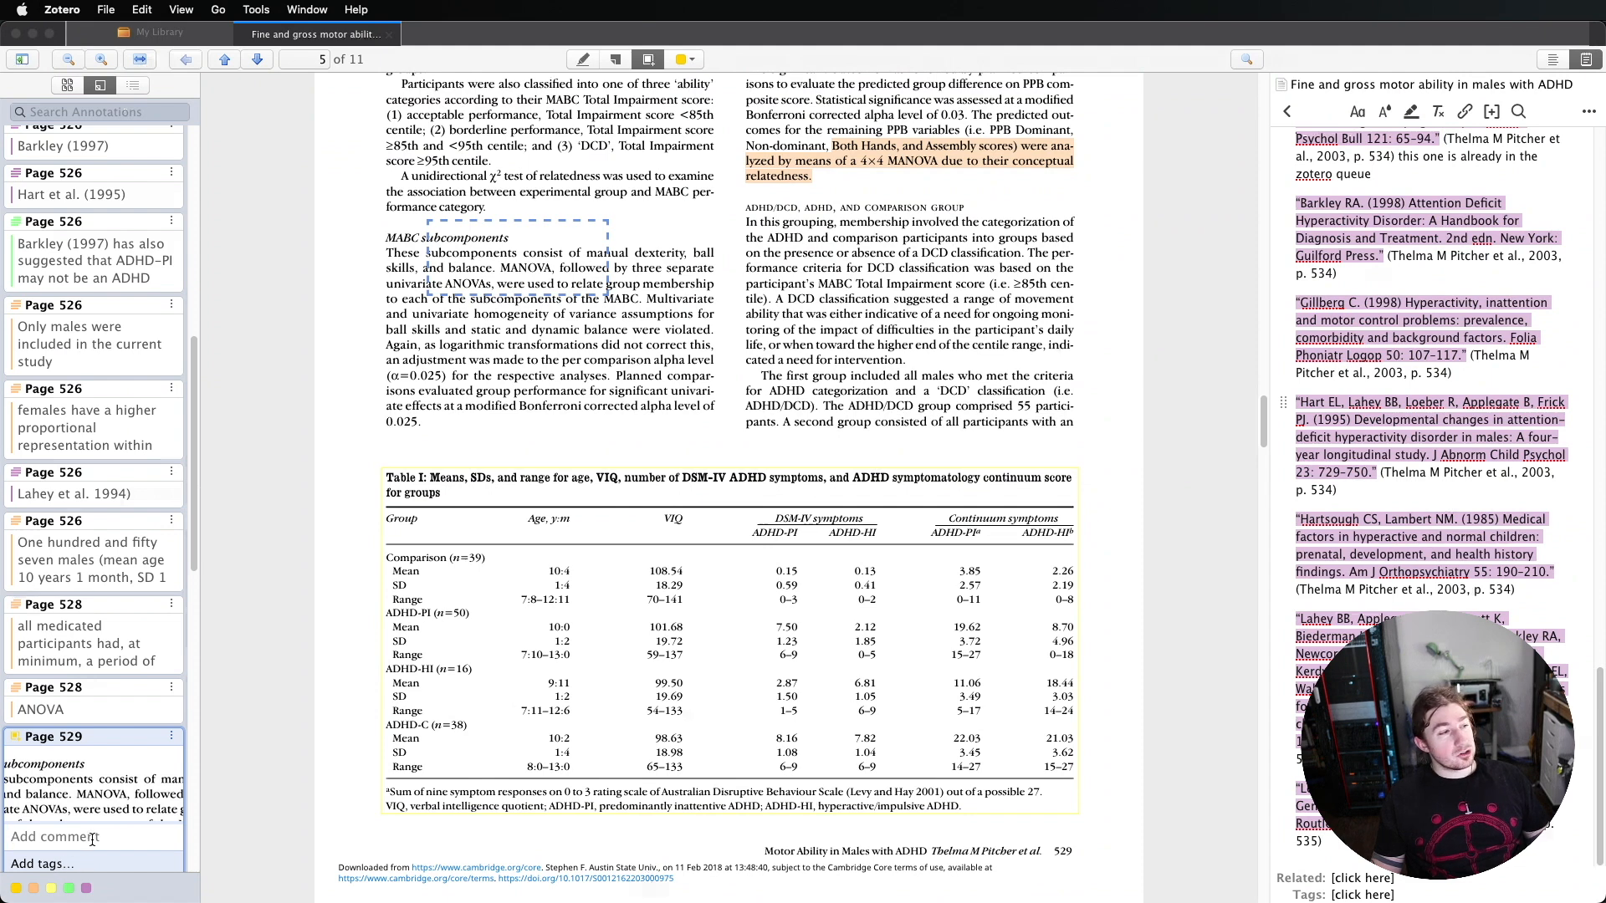
left_click(174, 736)
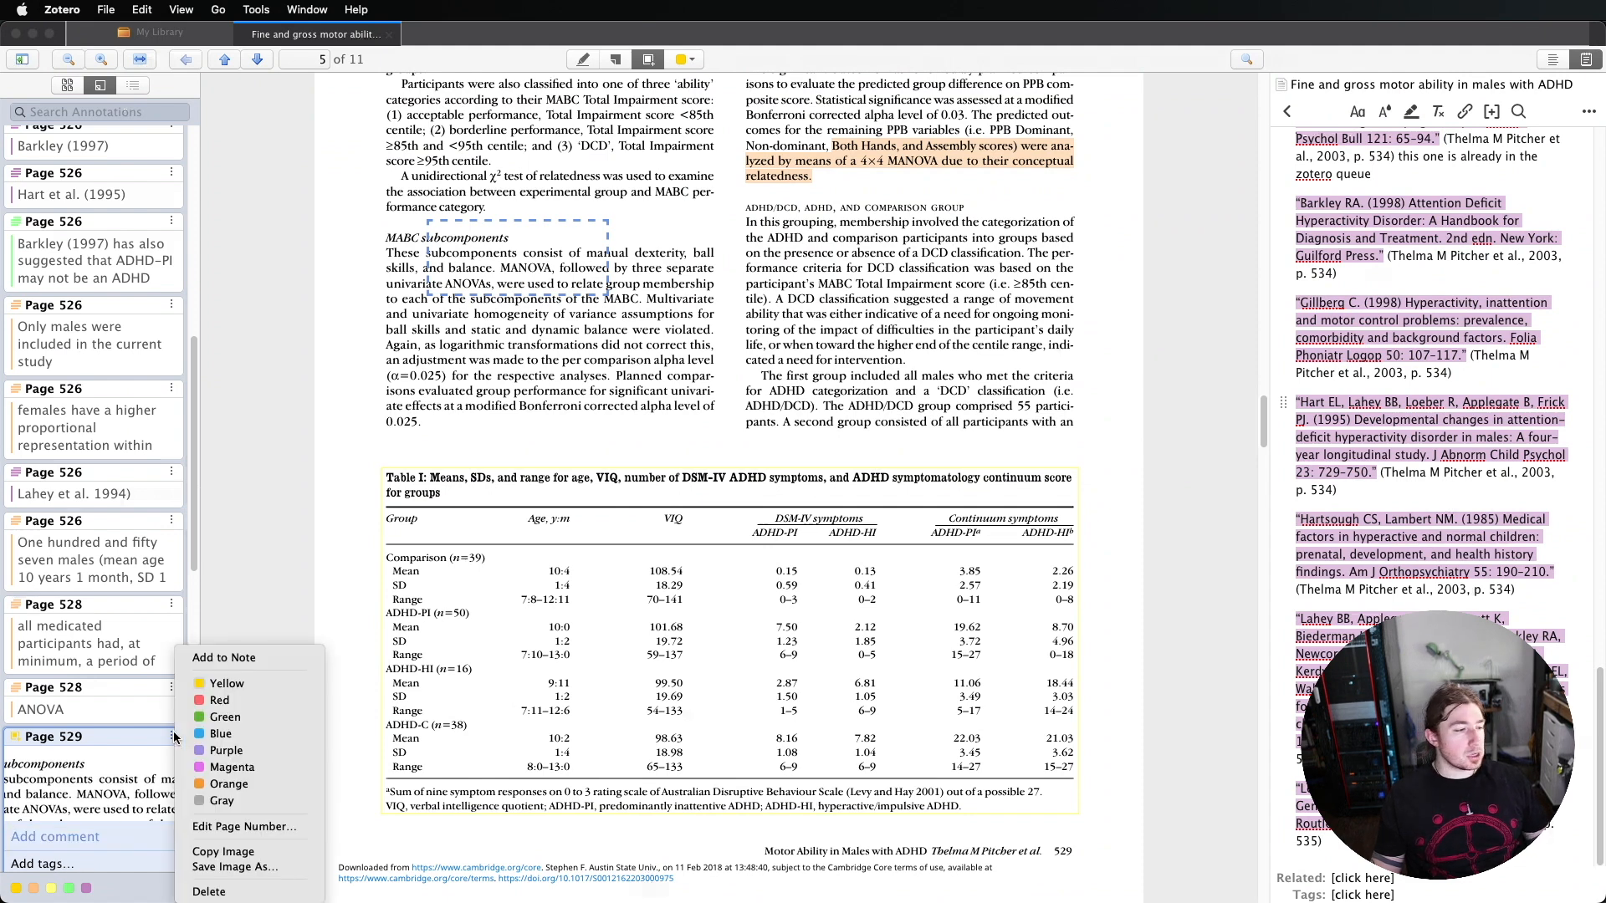
left_click(241, 891)
scroll(648, 476, "up", 3)
Switch to Obsidian to check the import format's image settings, and return to Zotero to view the Table I area annotation on page 529
key("ctrl+Up")
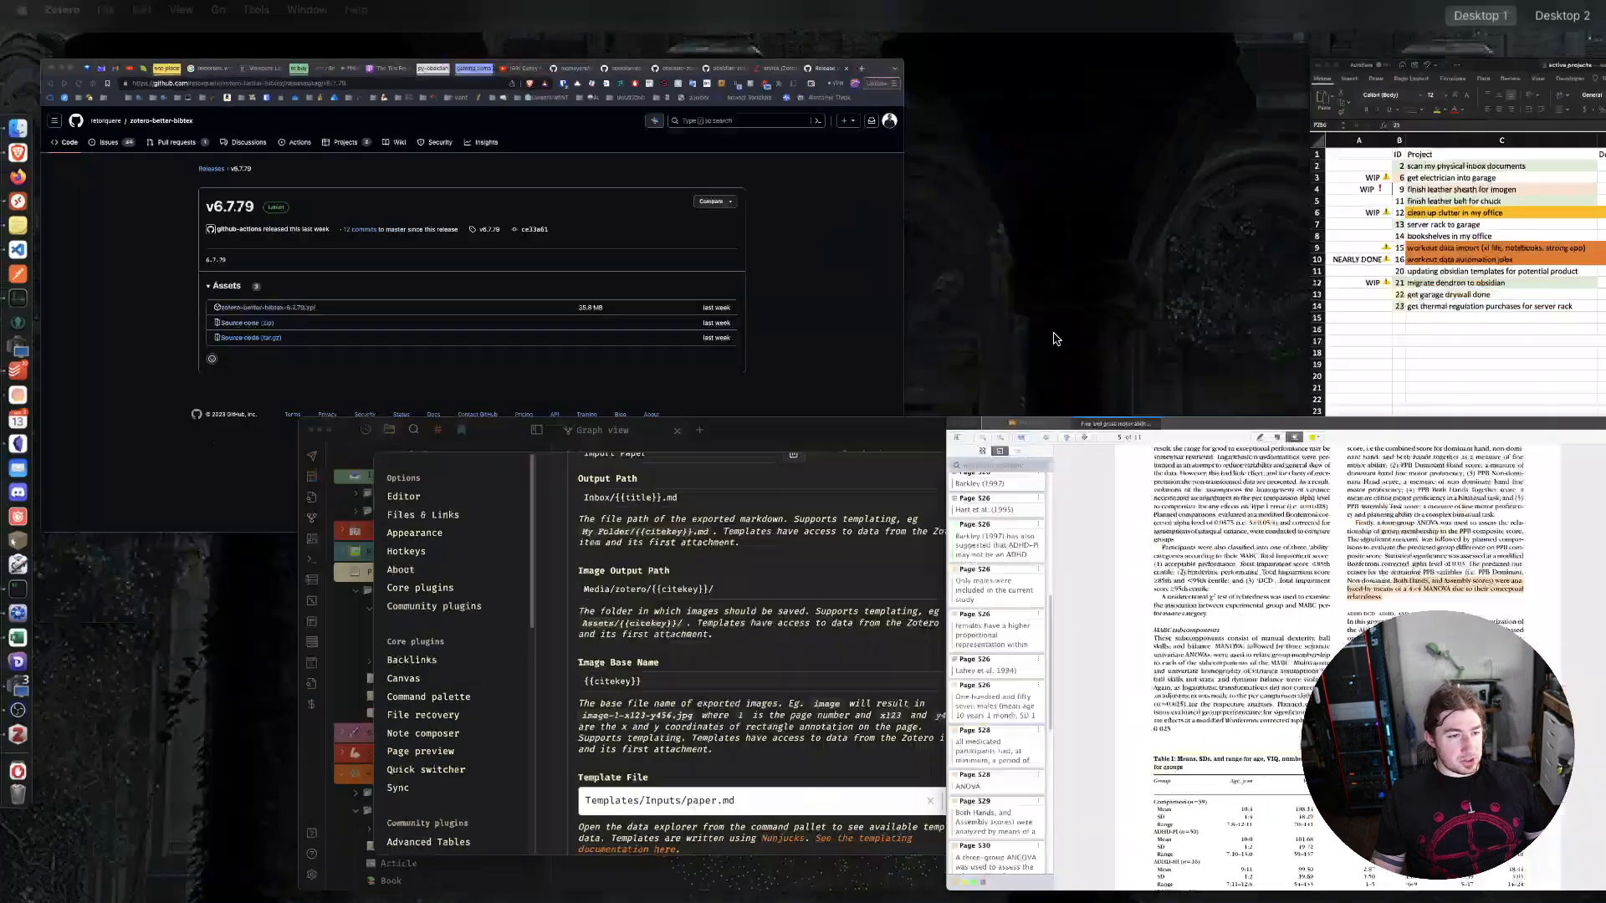
left_click(918, 613)
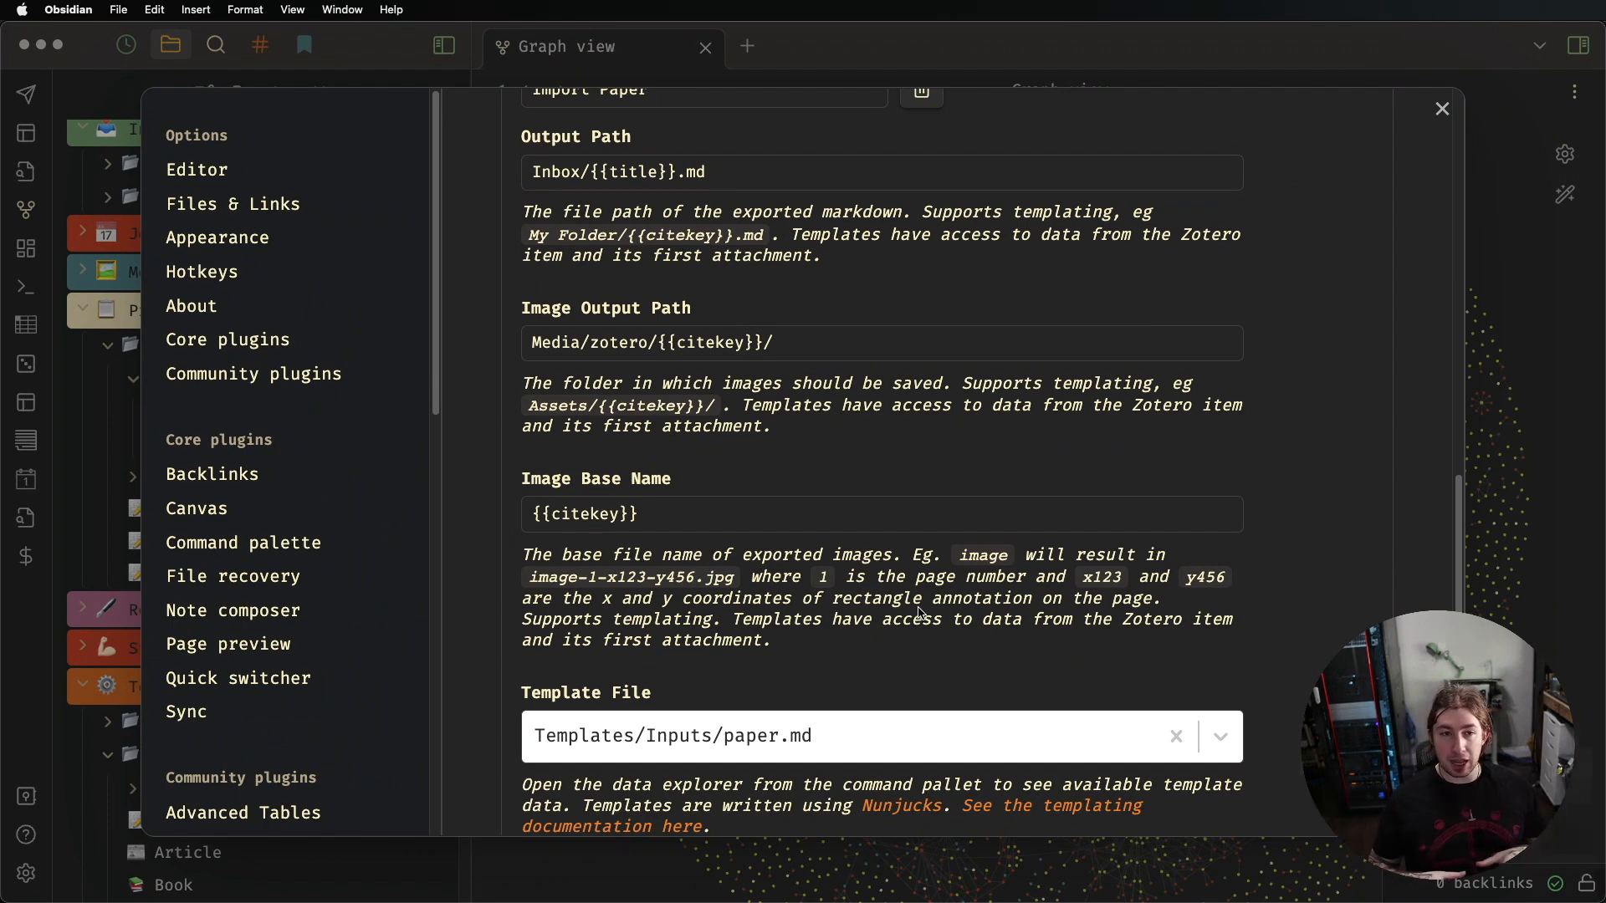
key("super+Tab")
scroll(926, 681, "down", 3)
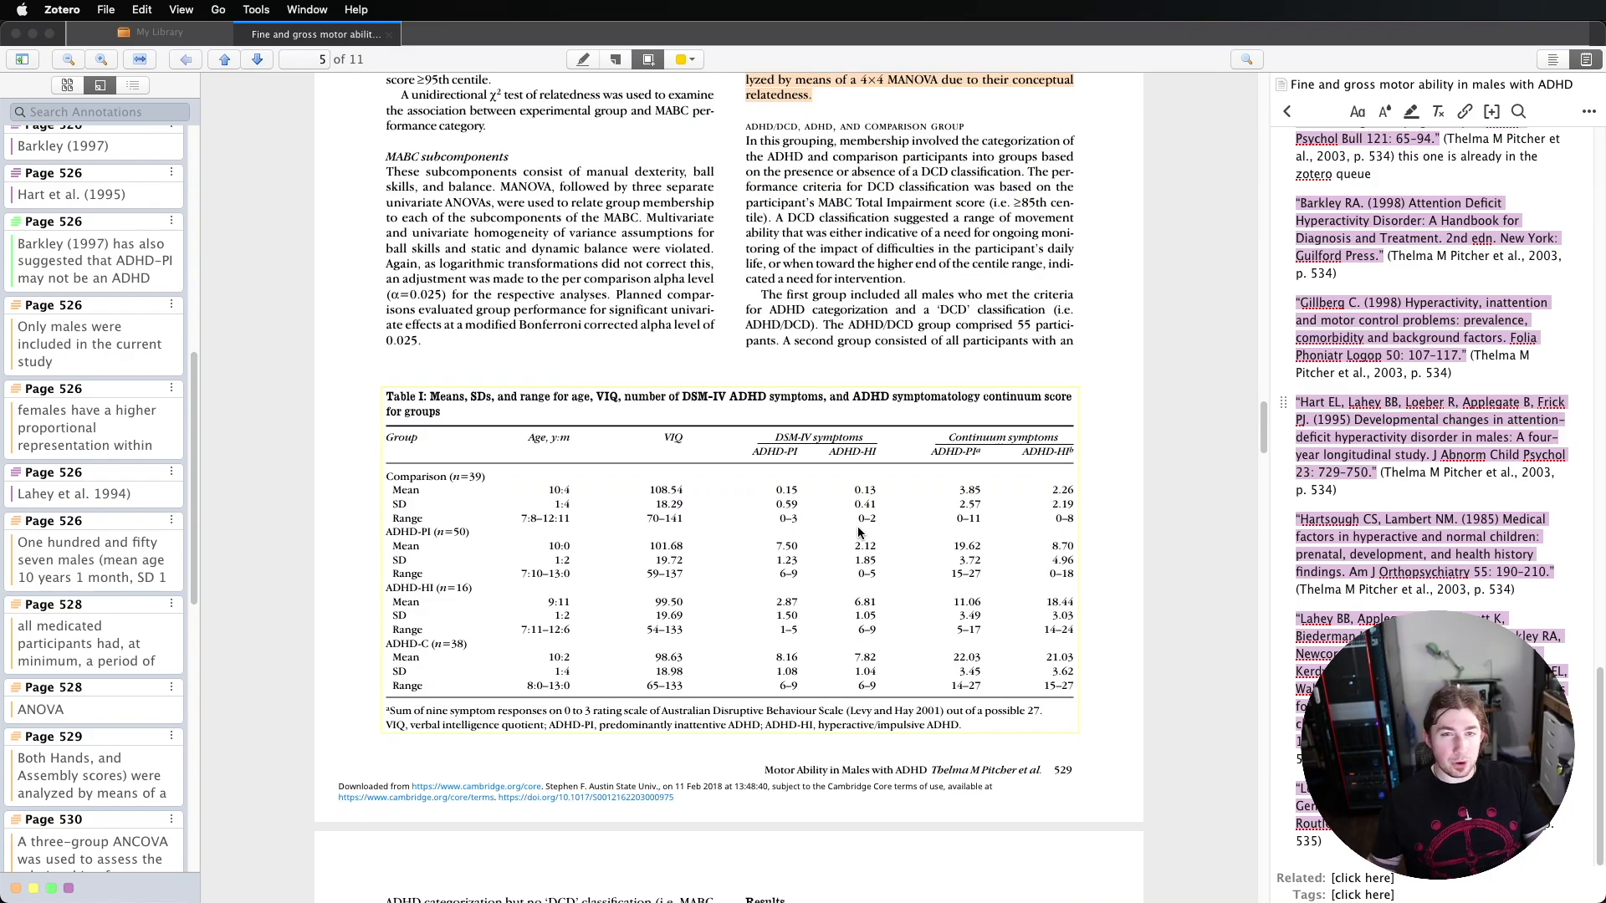
Switch to Obsidian, close the settings and expand the zotero folder inside Media down to the fine and gross motor paper's images
key("super+Tab")
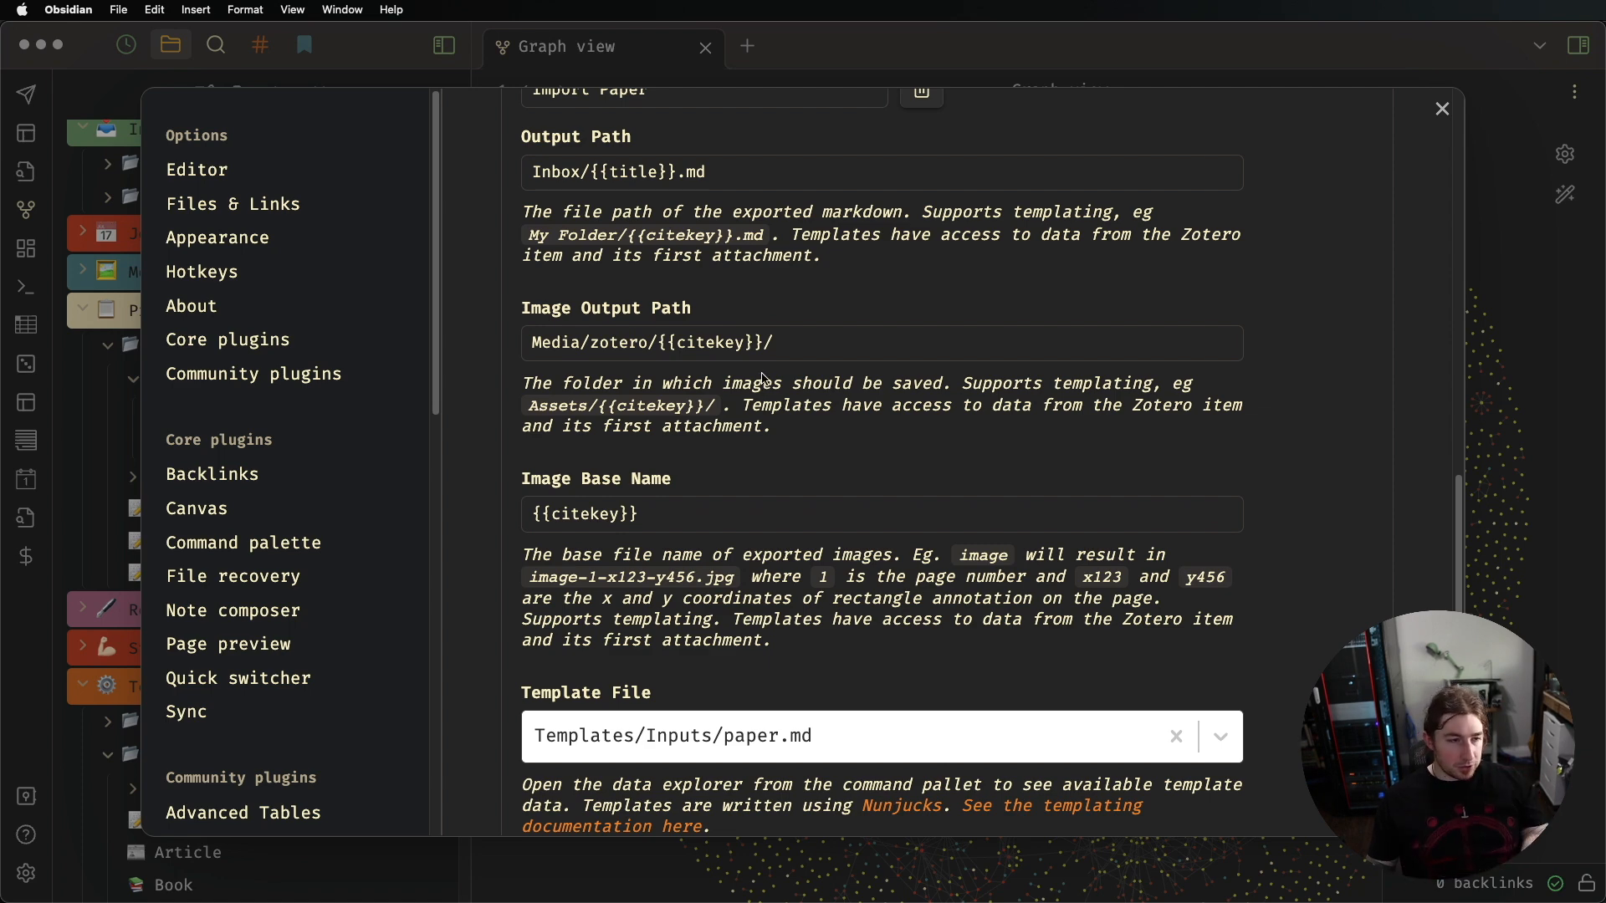
key("Escape")
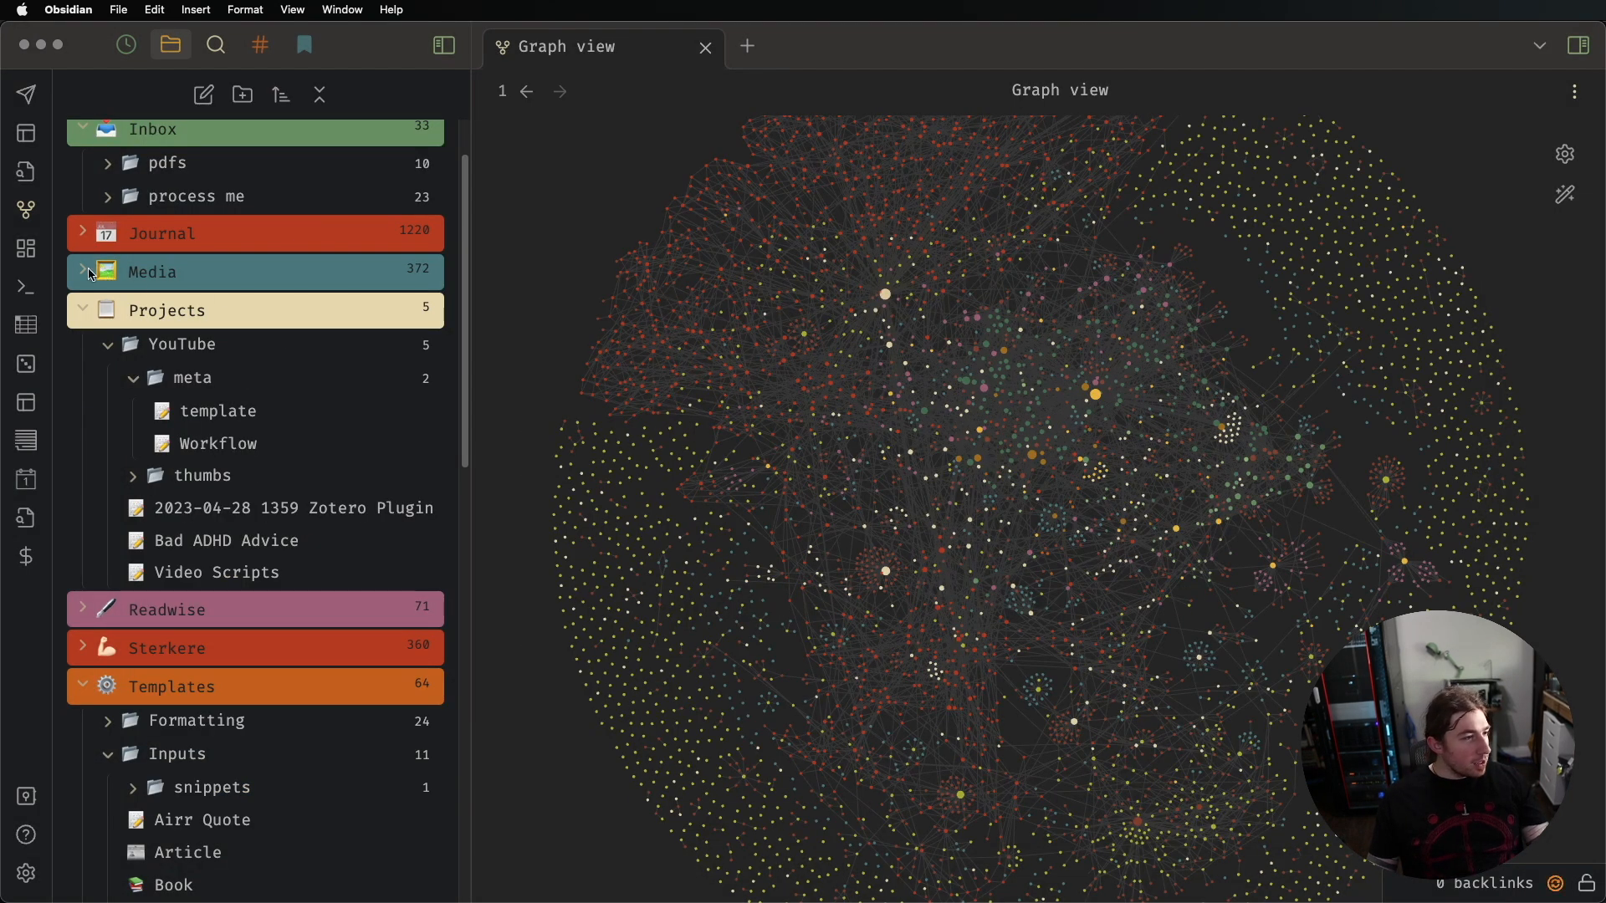
left_click(87, 275)
left_click(87, 275)
left_click(87, 274)
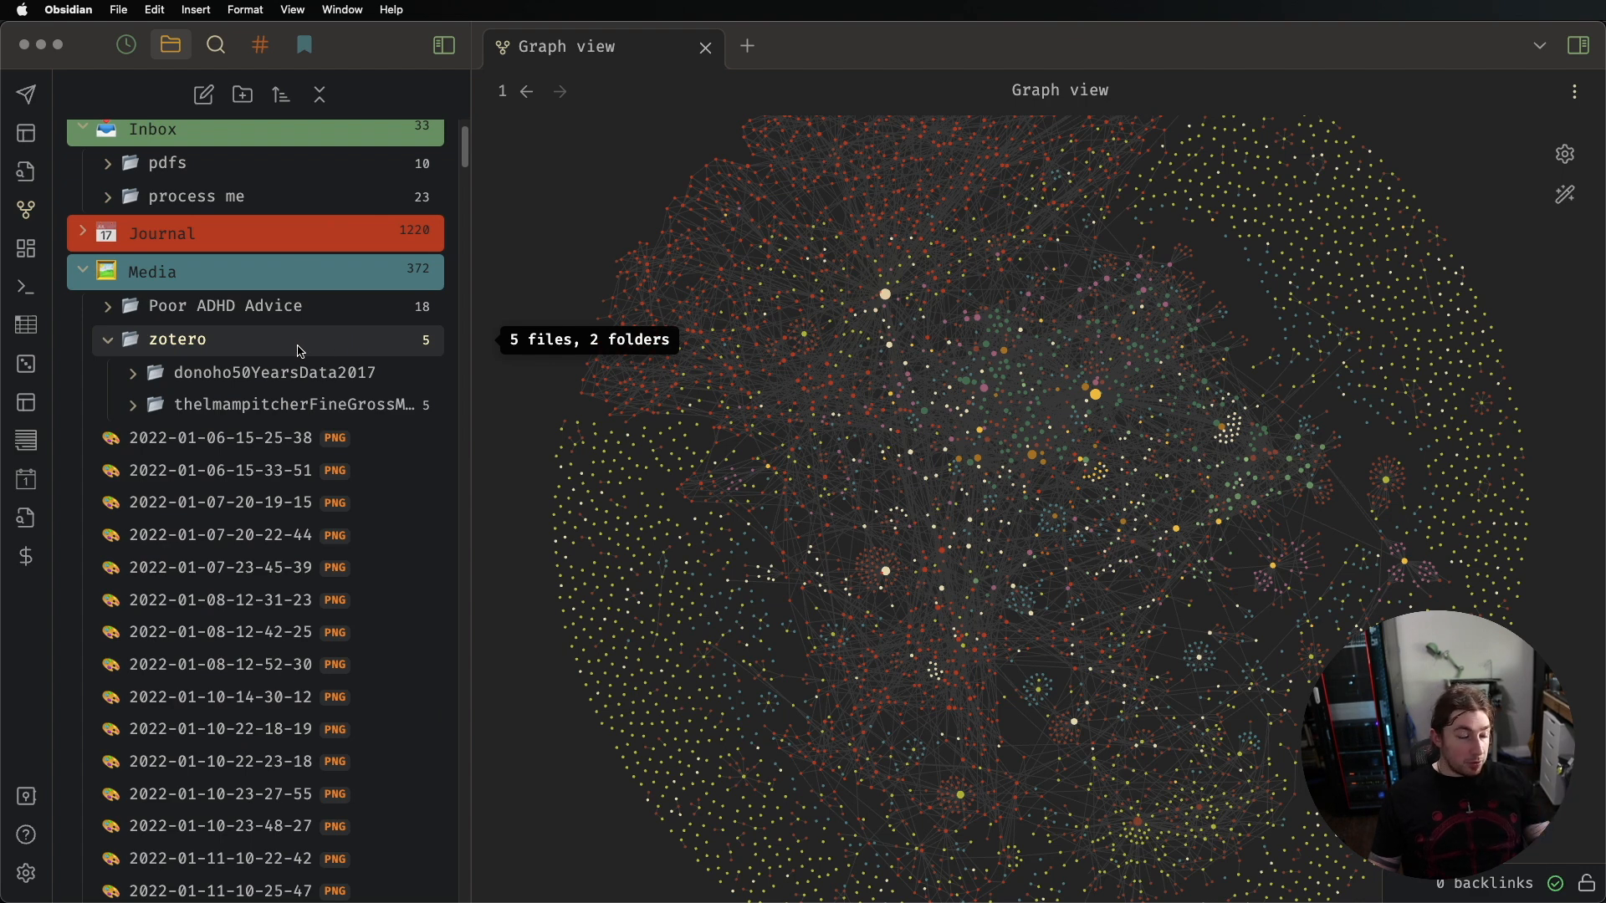
scroll(301, 350, "down", 1)
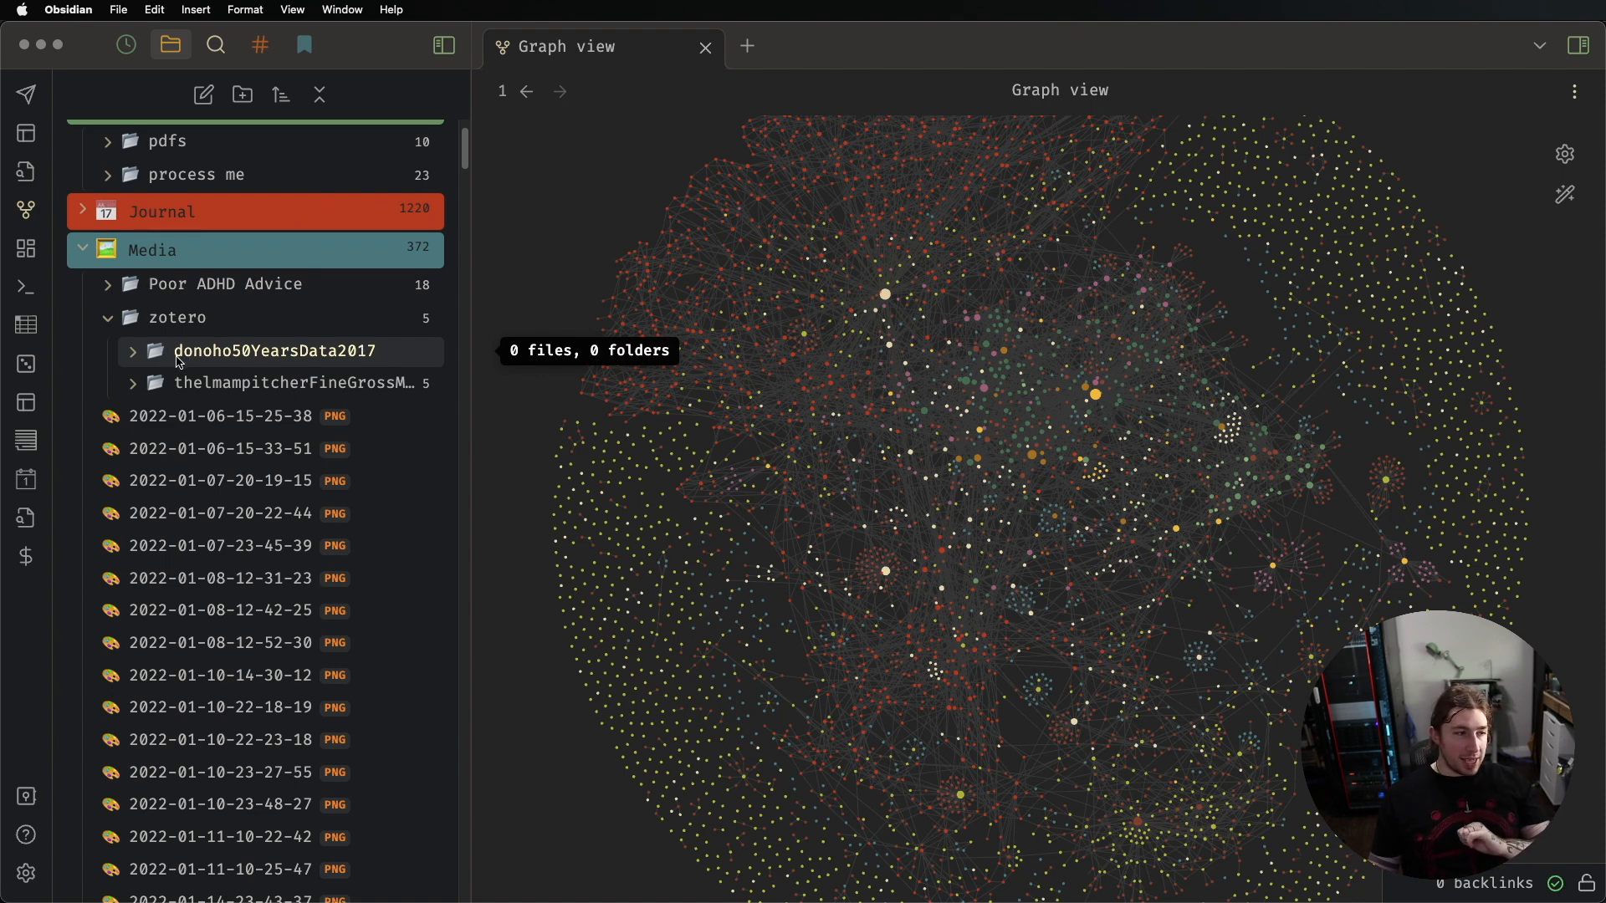
left_click(133, 383)
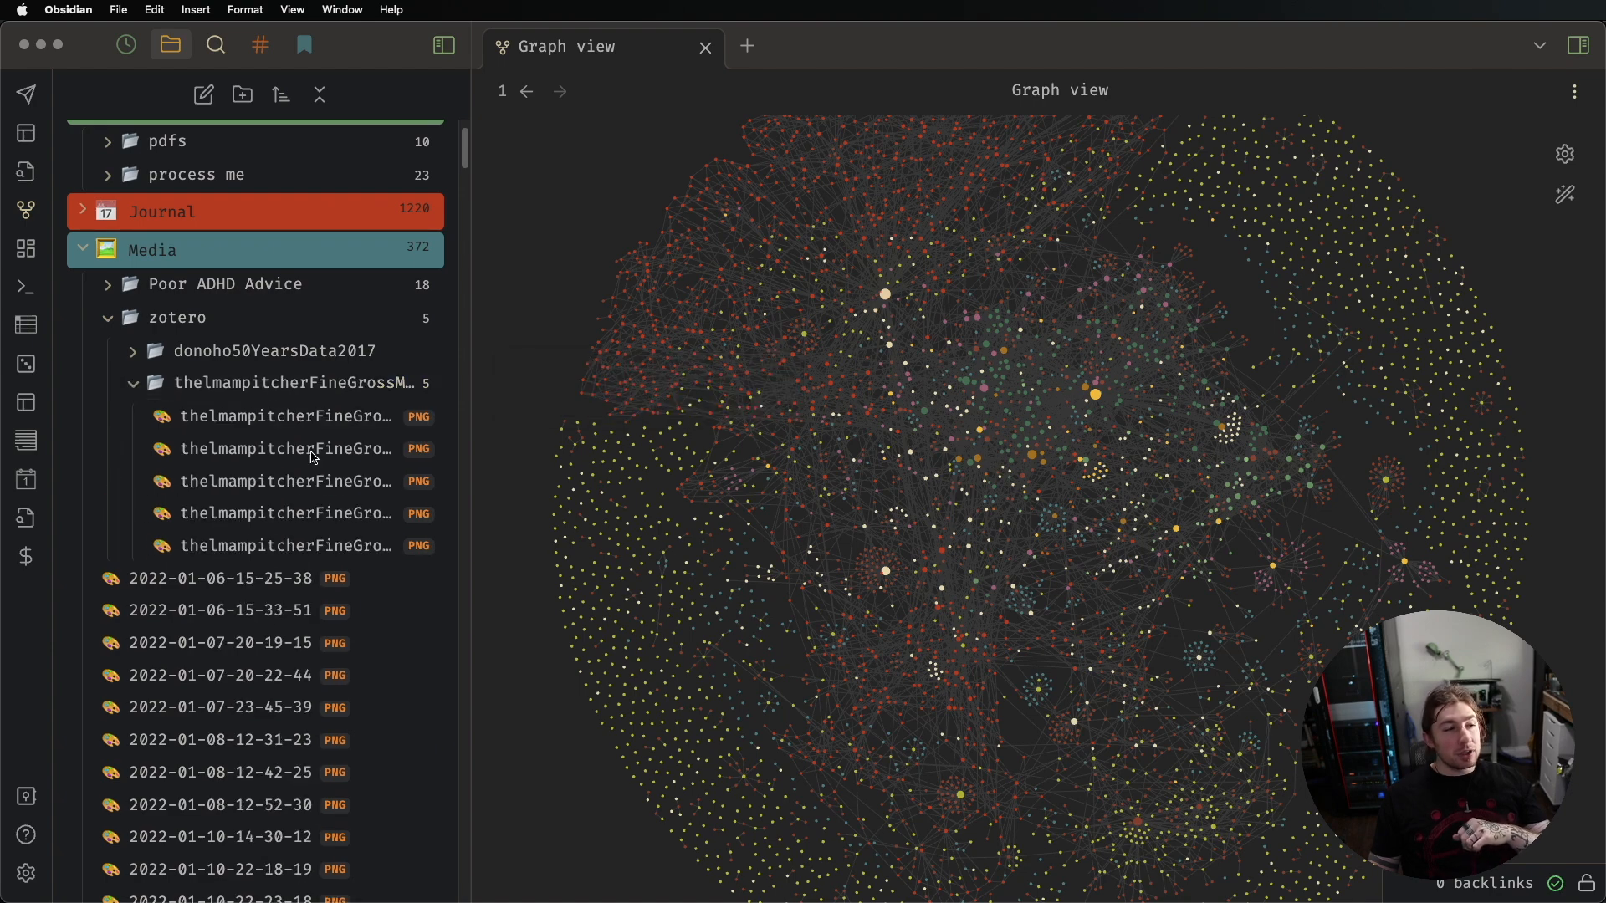
Widen the file sidebar to read the full names of the paper's exported PNG images
left_click_drag(470, 398, 493, 398)
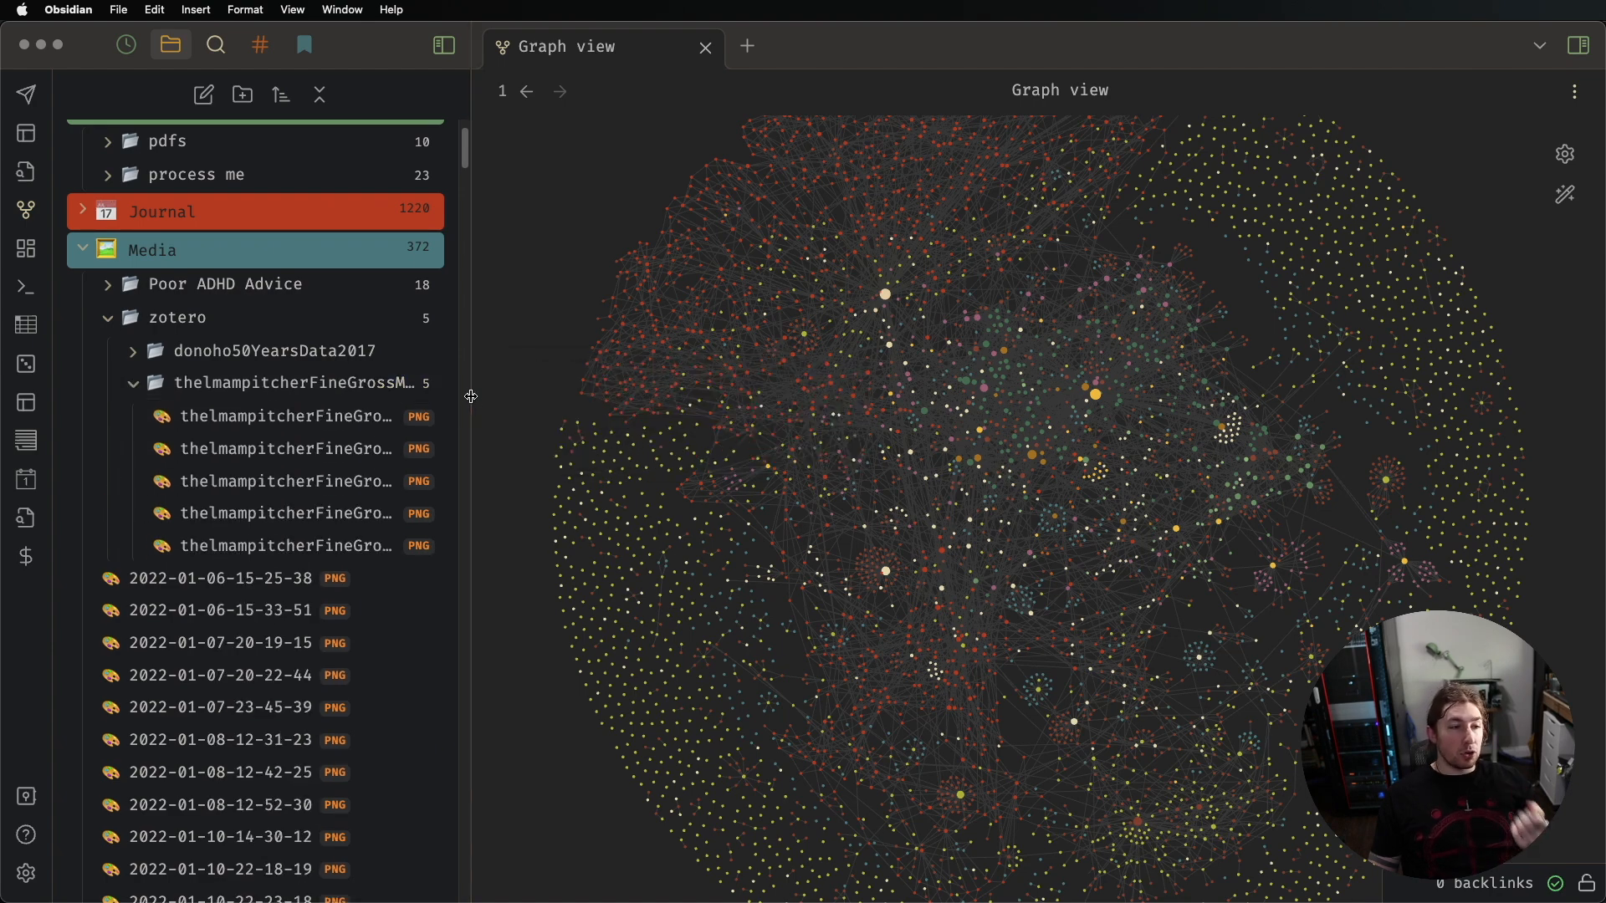
scroll(411, 369, "down", 15)
scroll(412, 369, "up", 15)
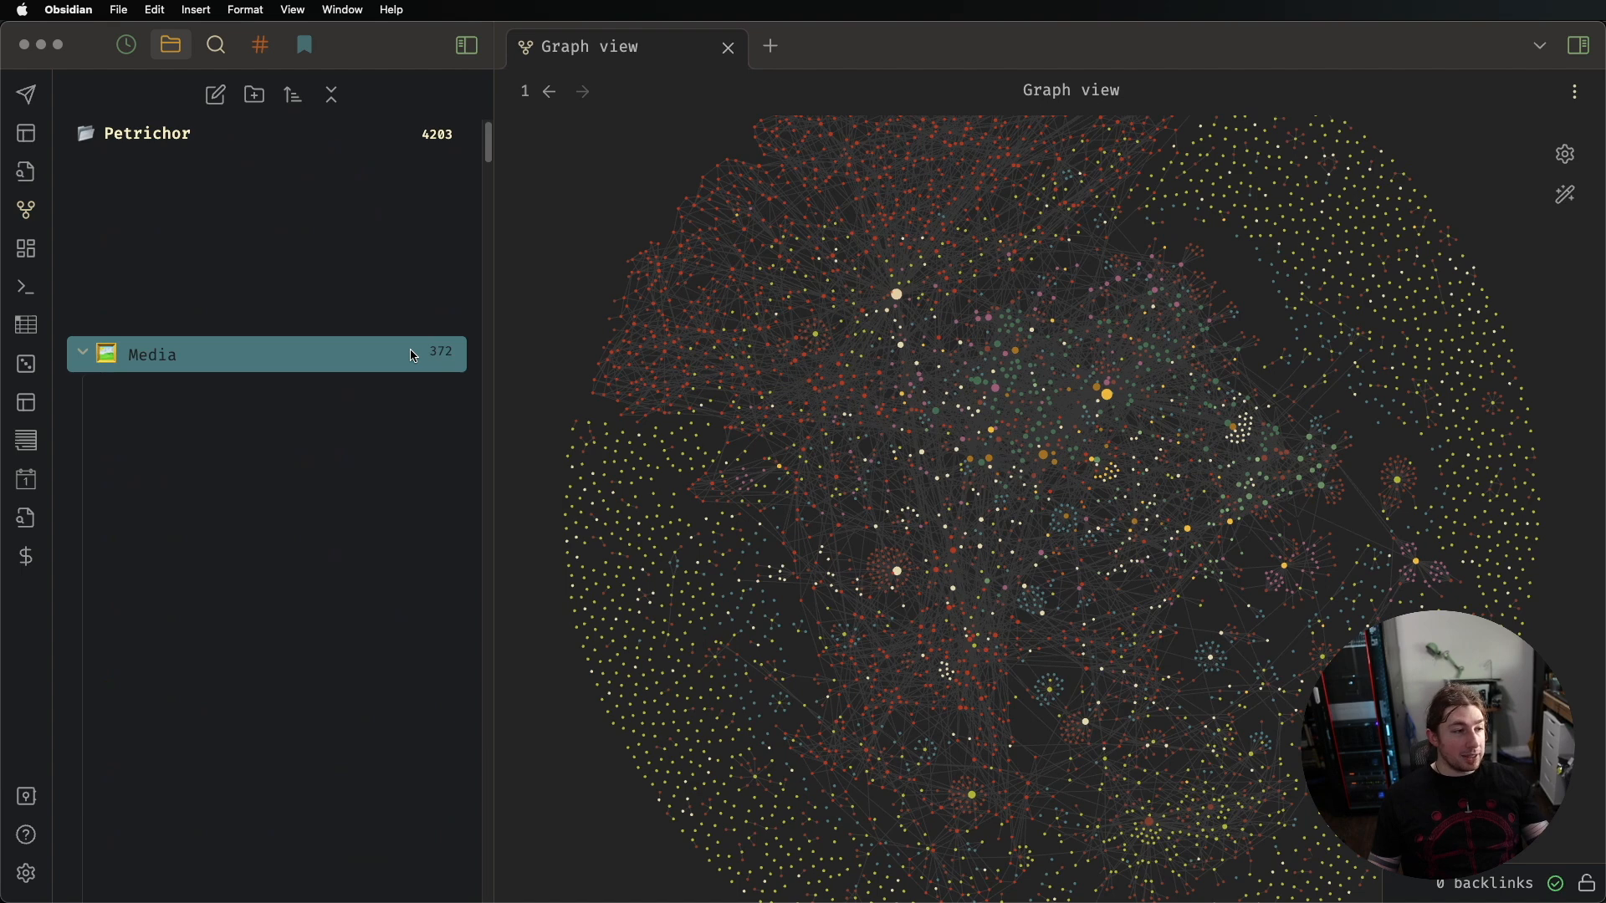
scroll(412, 369, "down", 3)
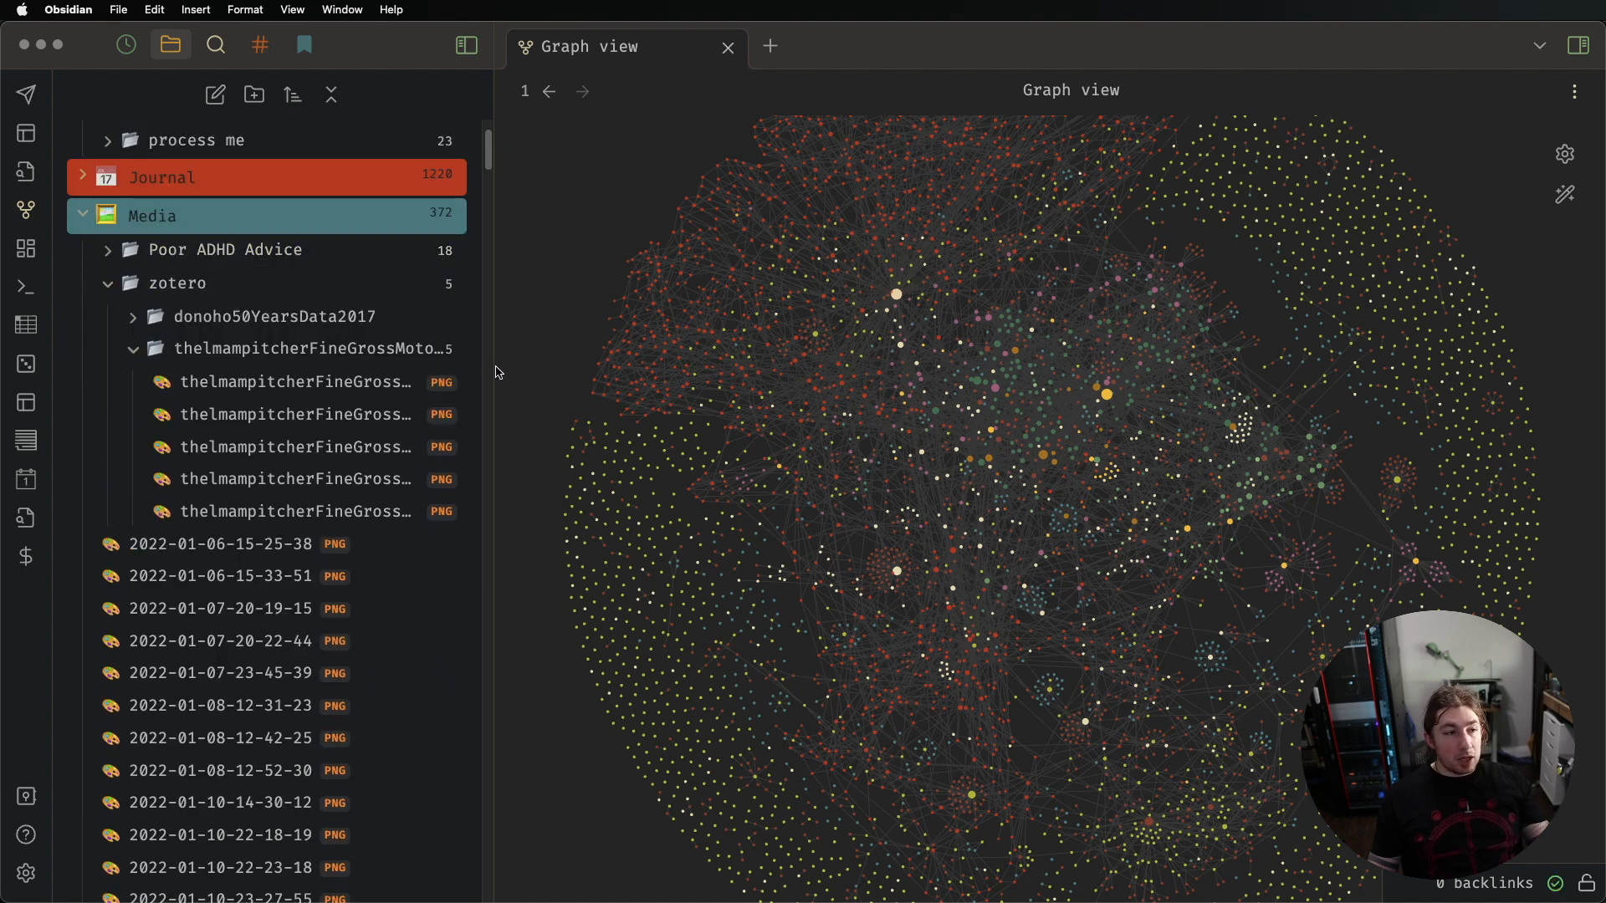
left_click_drag(494, 369, 953, 360)
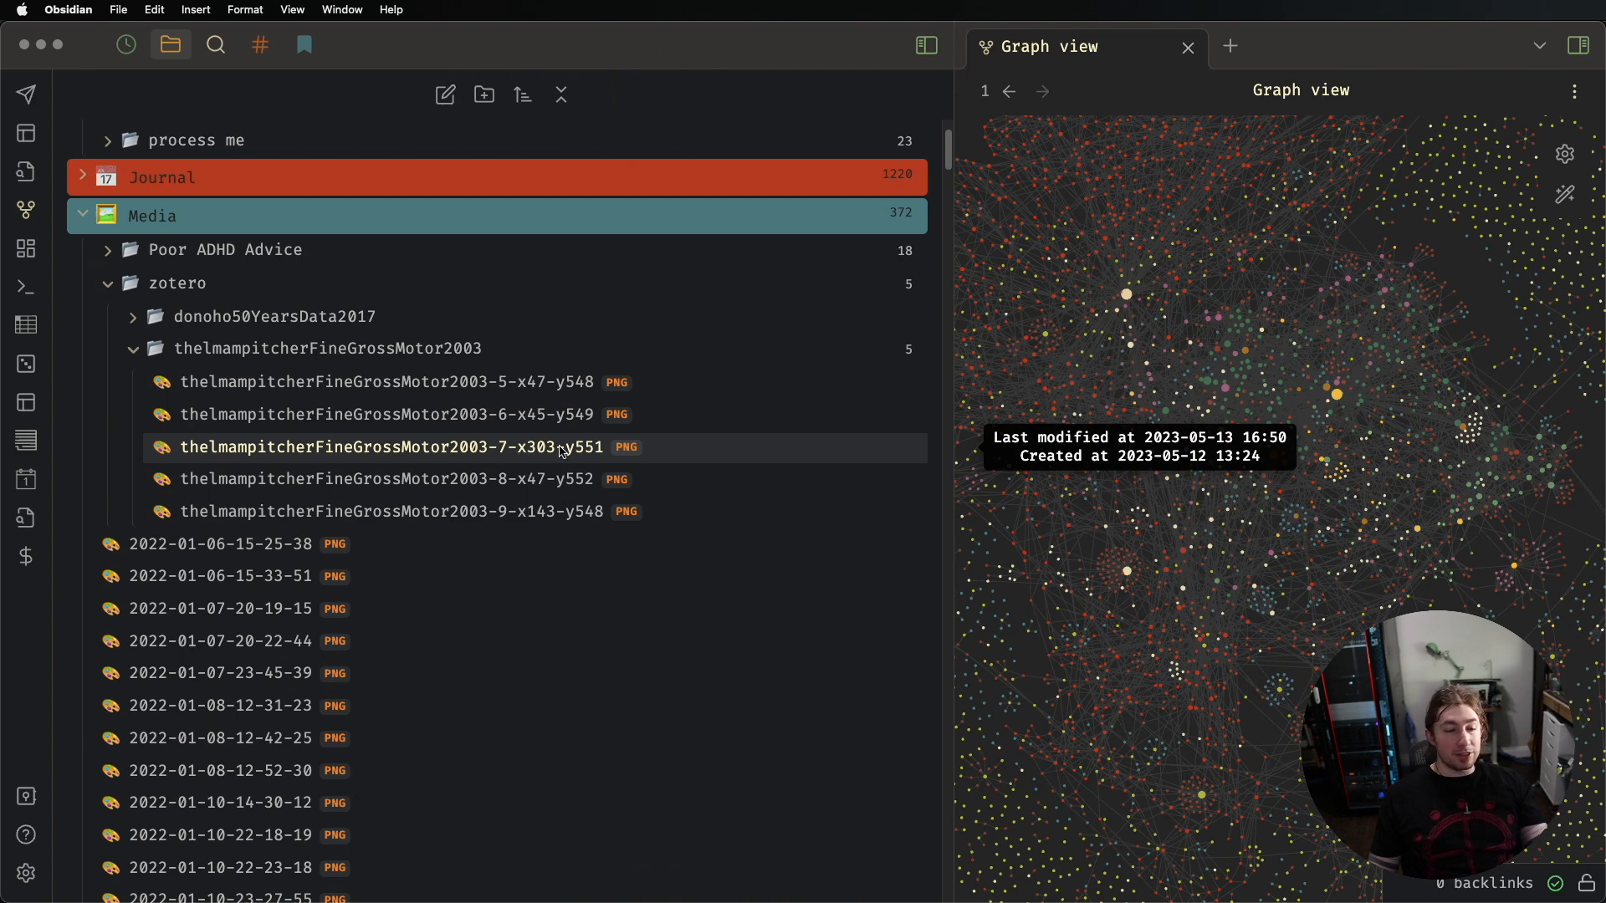
key("super")
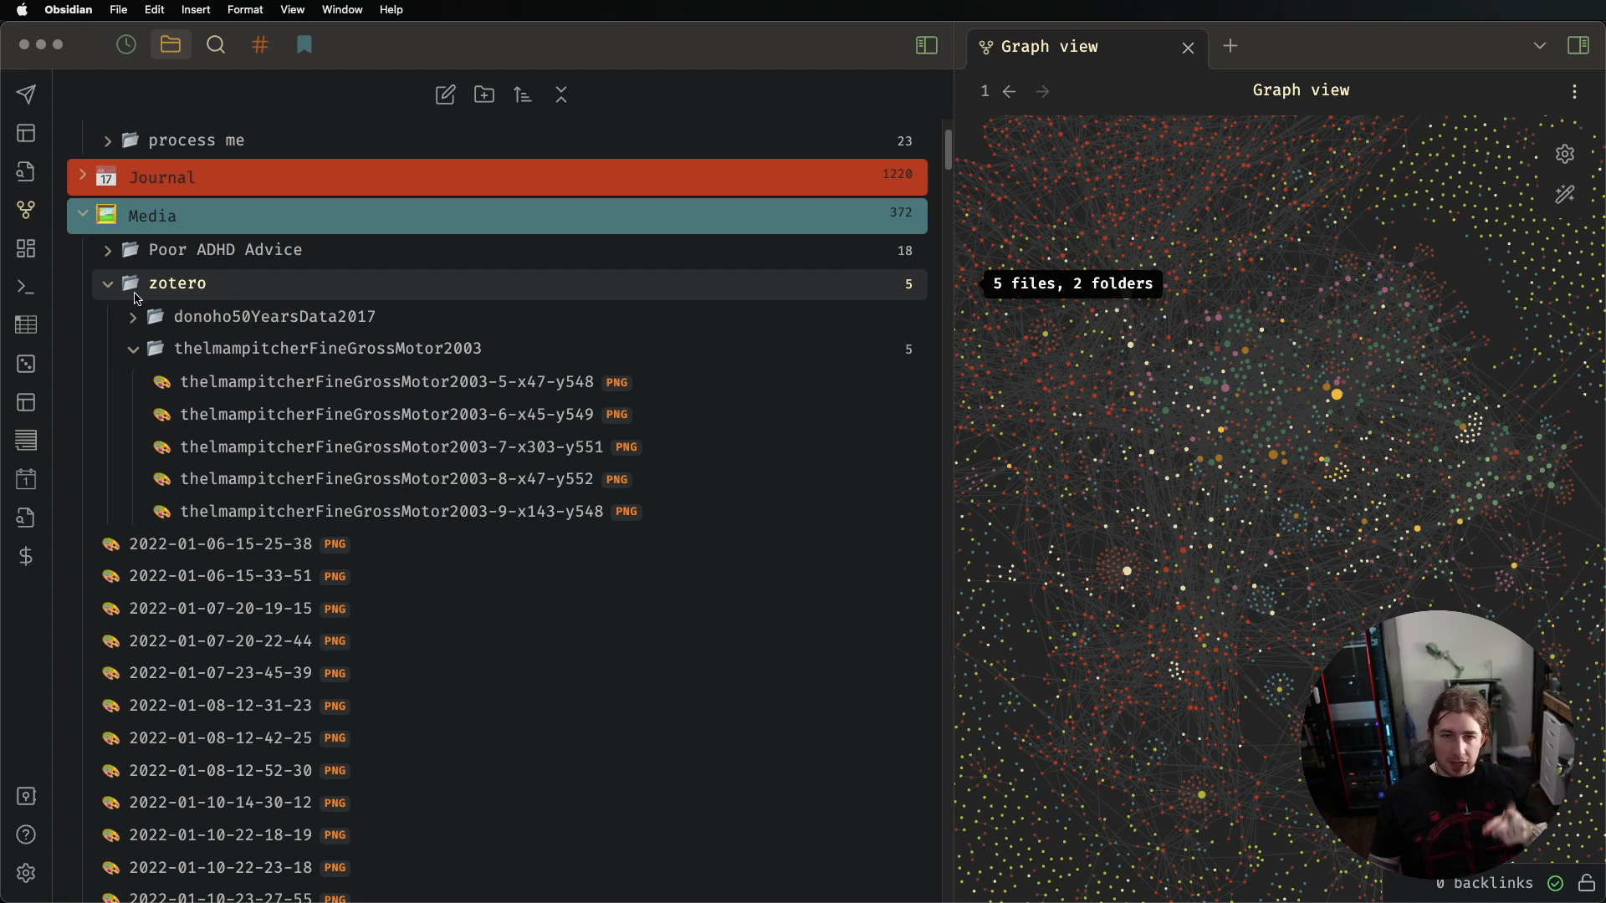
Collapse the zotero and Media folders and reopen the plugin settings at the Import Paper format's image options
left_click(105, 285)
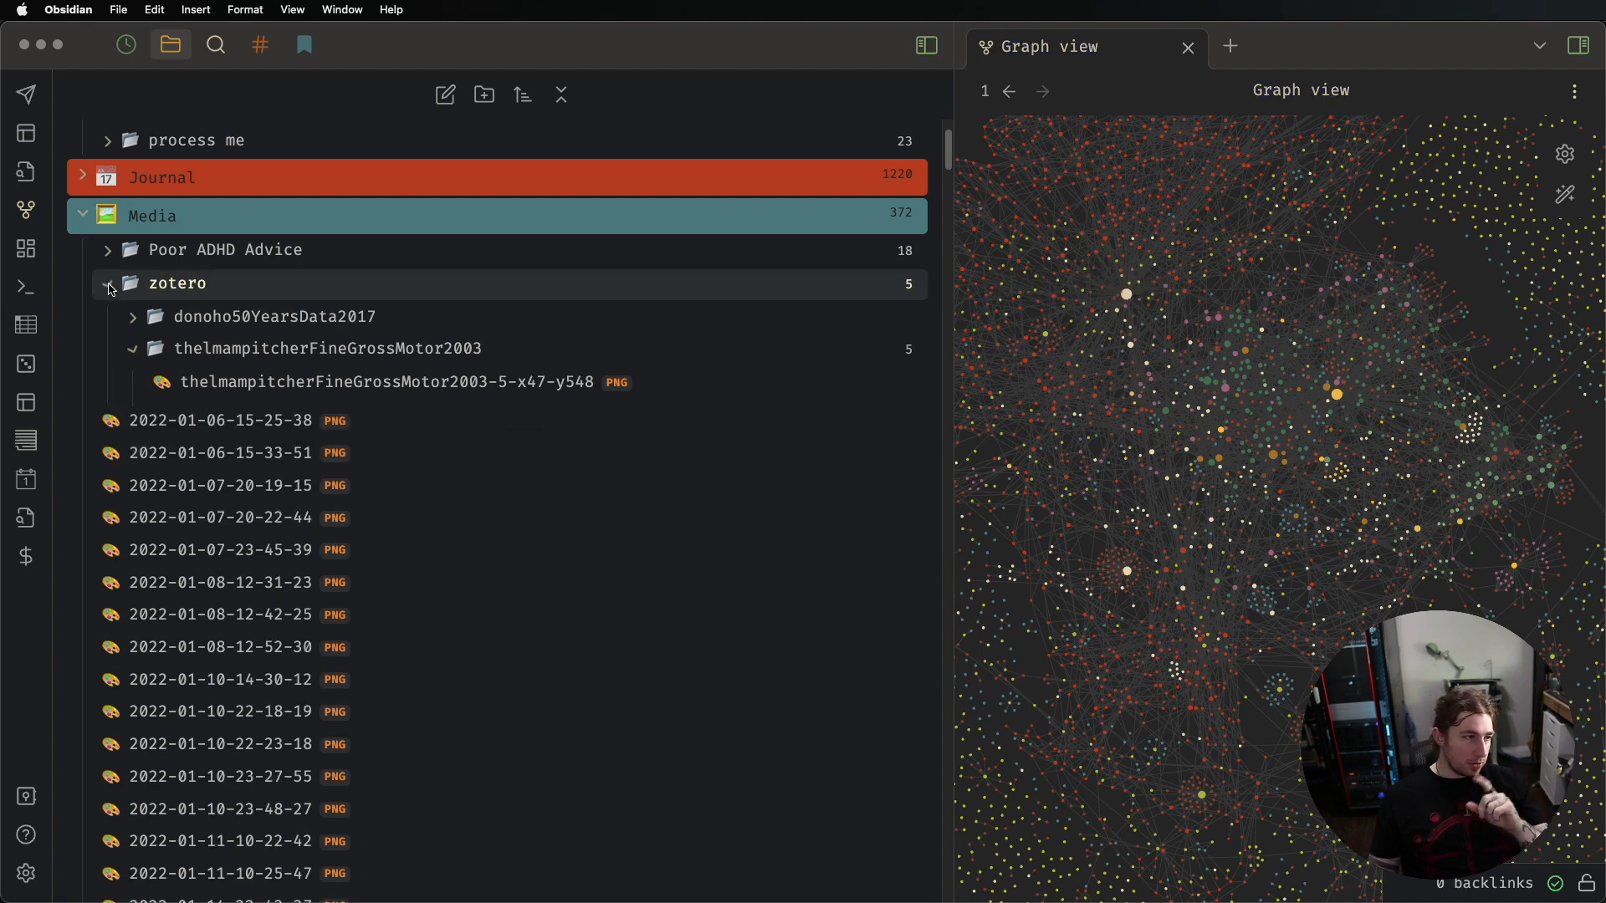
left_click(70, 219)
key("super+comma")
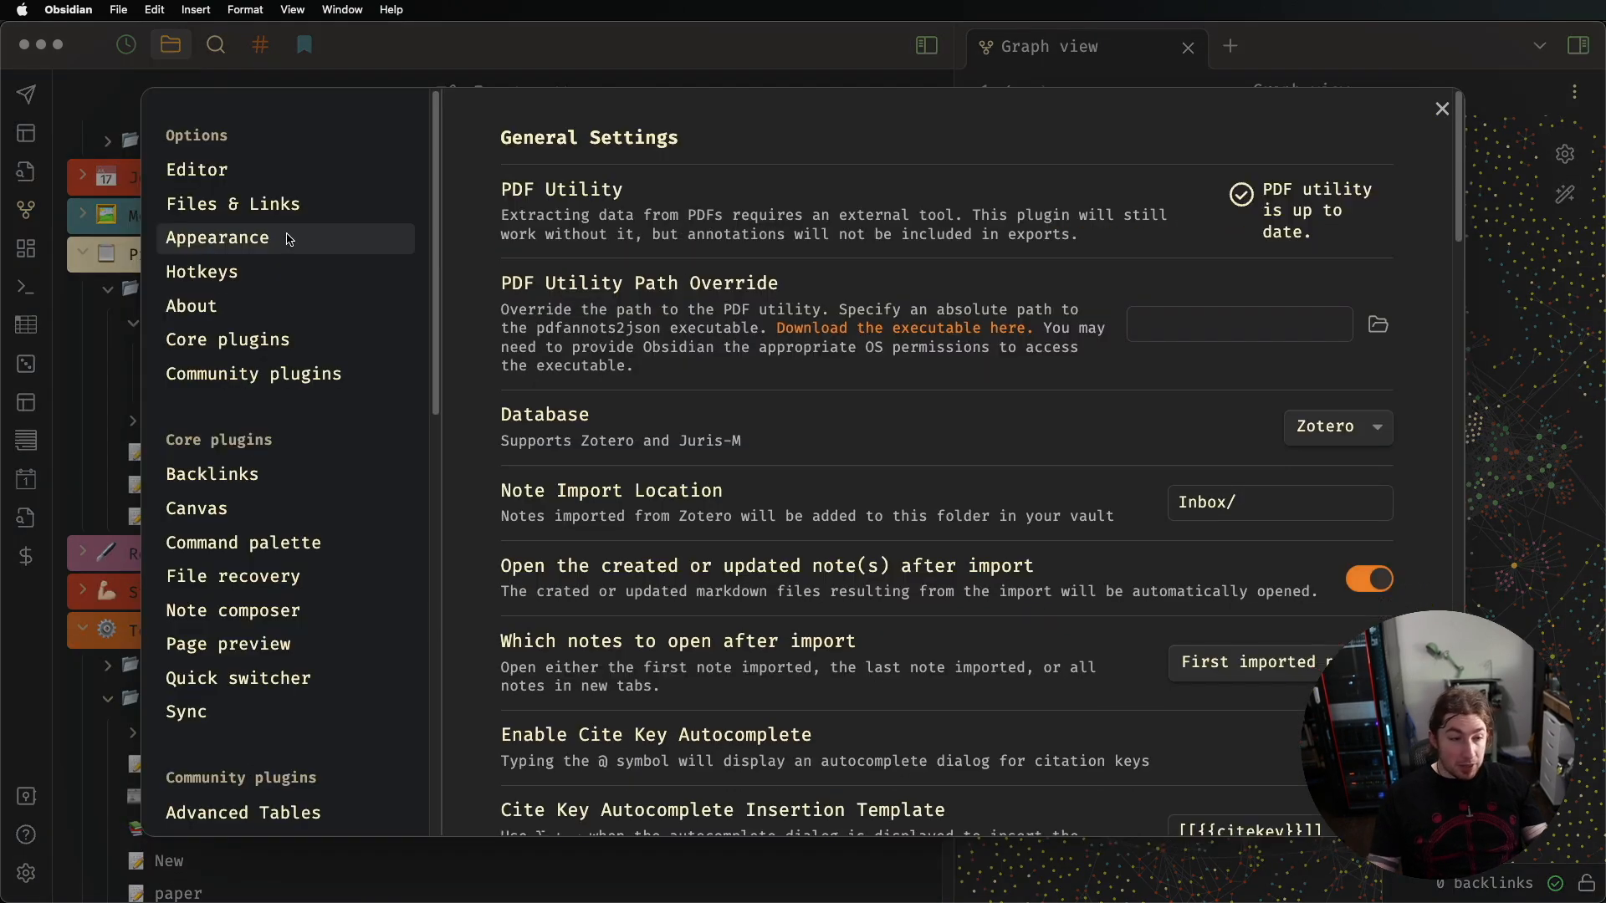
scroll(853, 543, "down", 20)
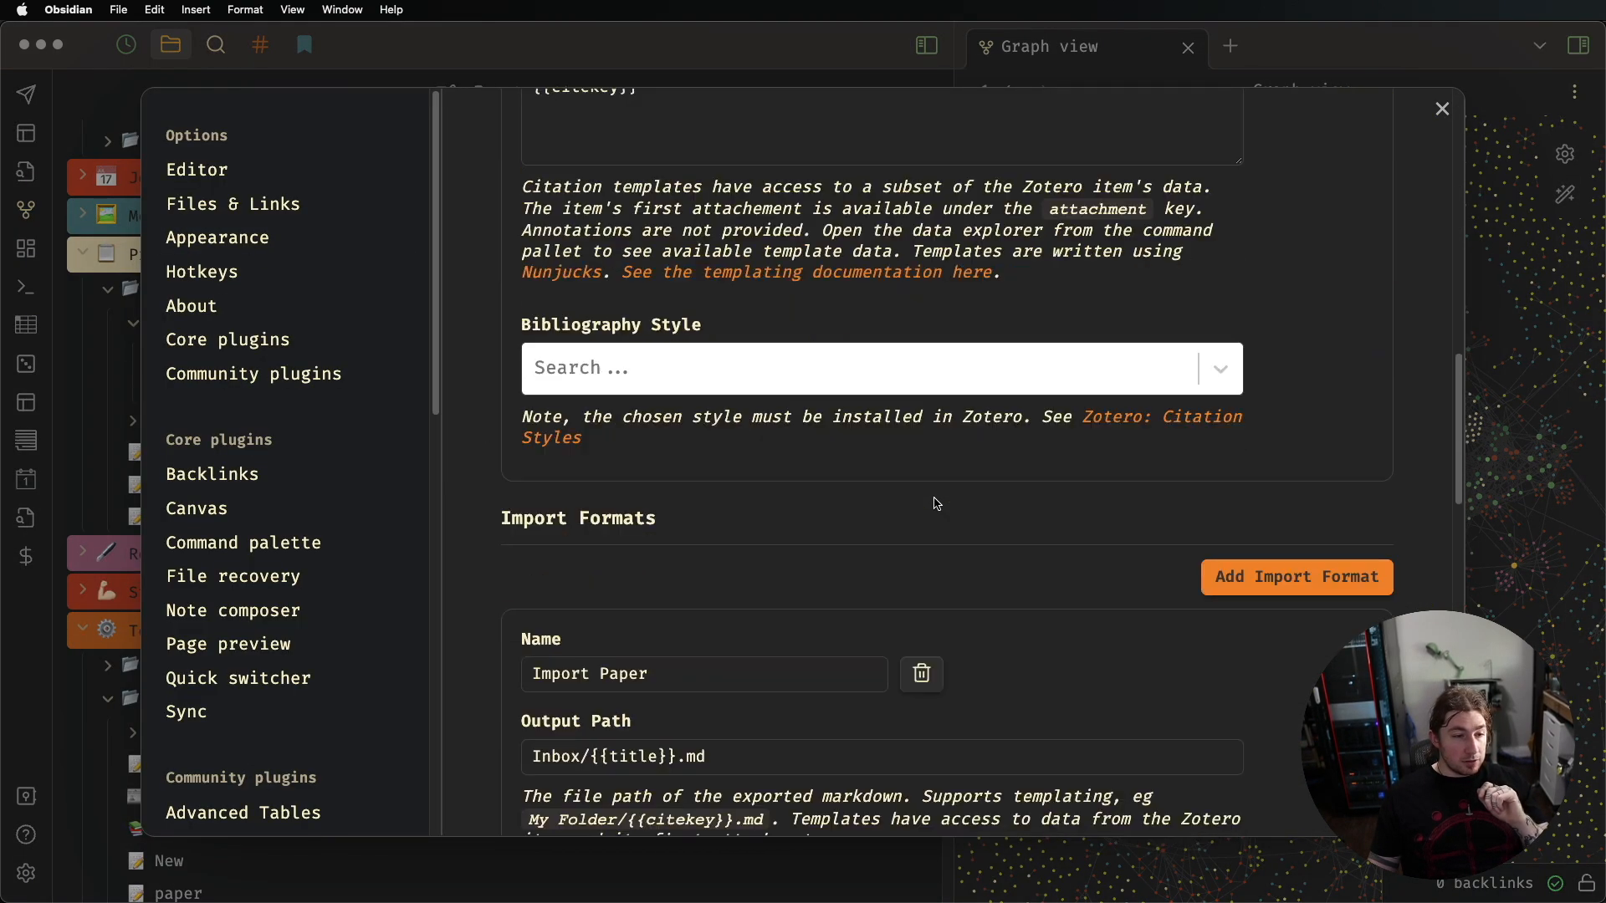
scroll(936, 502, "down", 3)
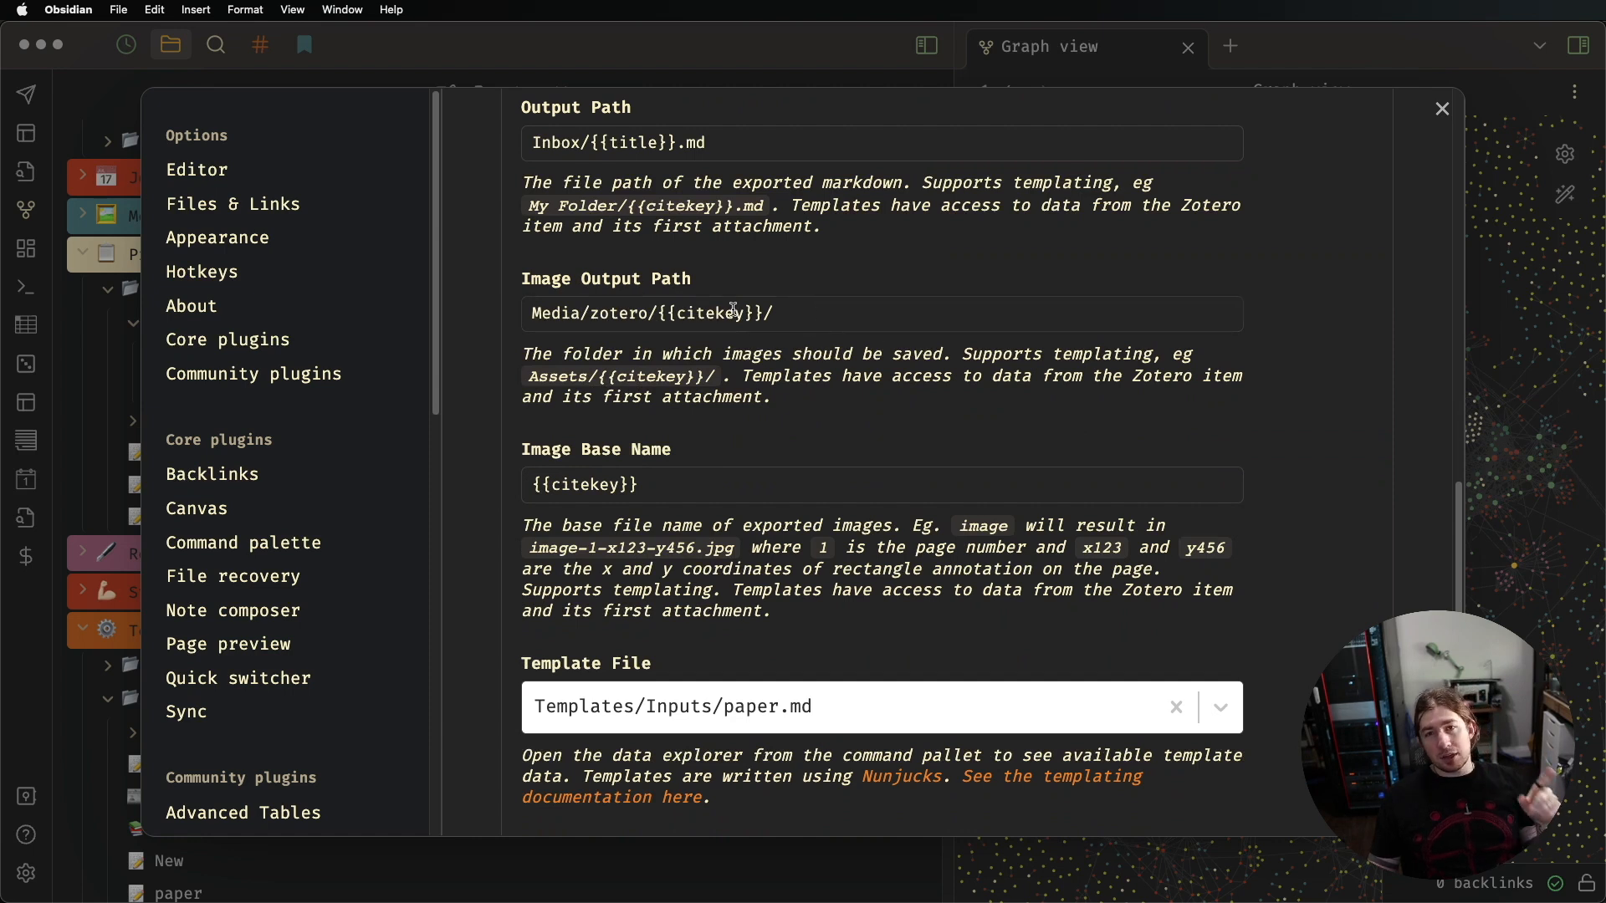
Examine how {{citekey}} is used in the Image Output Path and the Image Base Name of the Import Paper format
left_click_drag(763, 312, 657, 316)
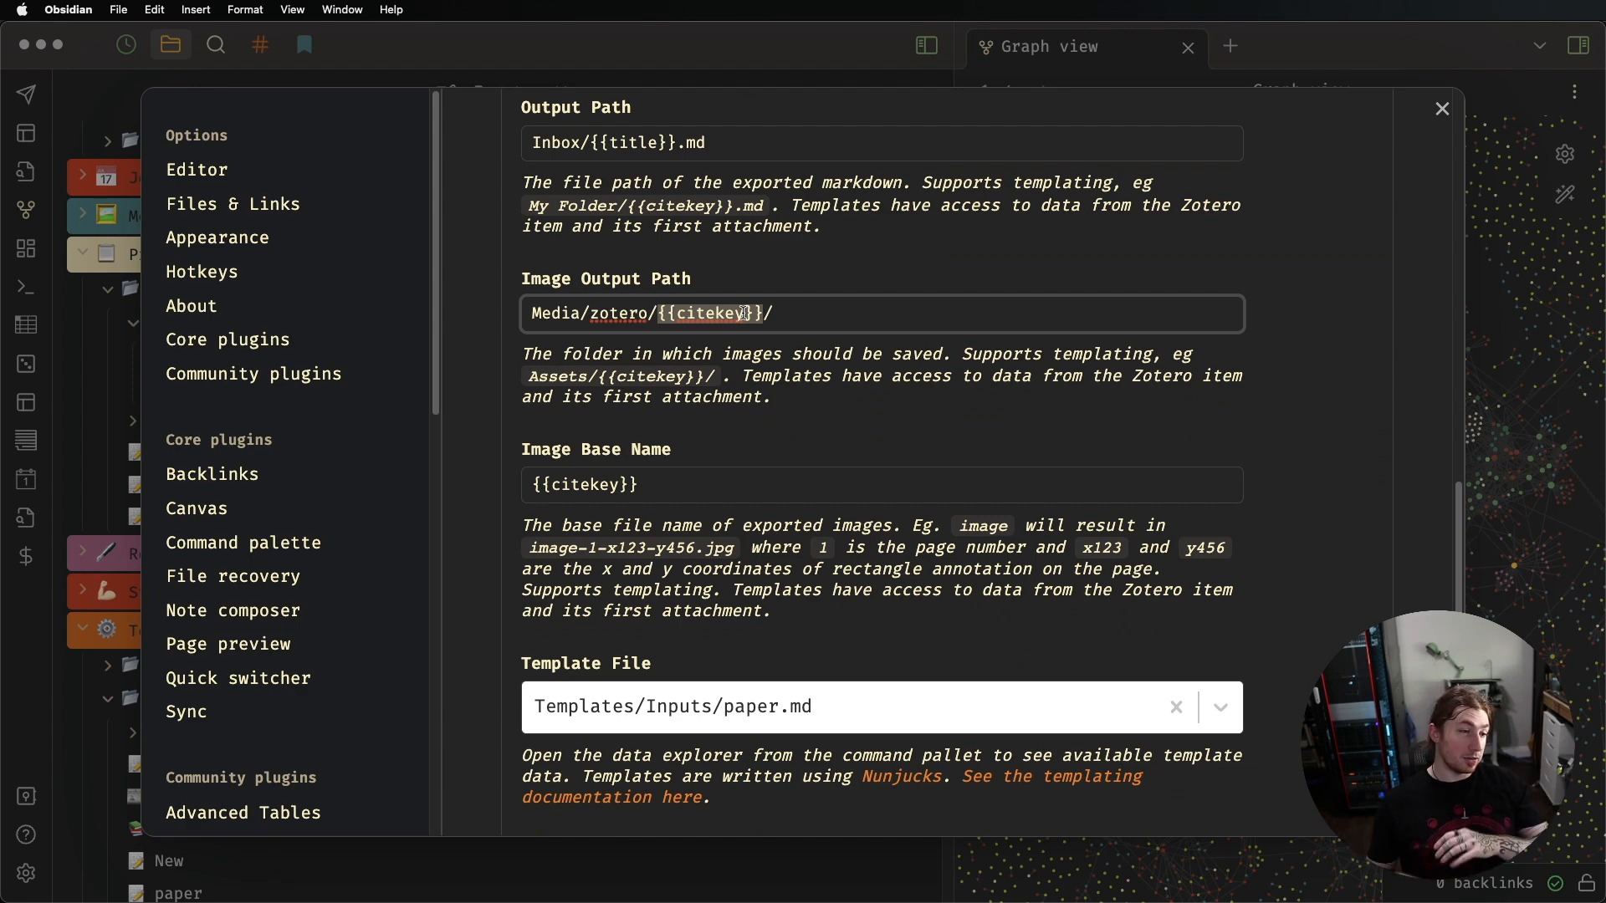
scroll(743, 312, "down", 4)
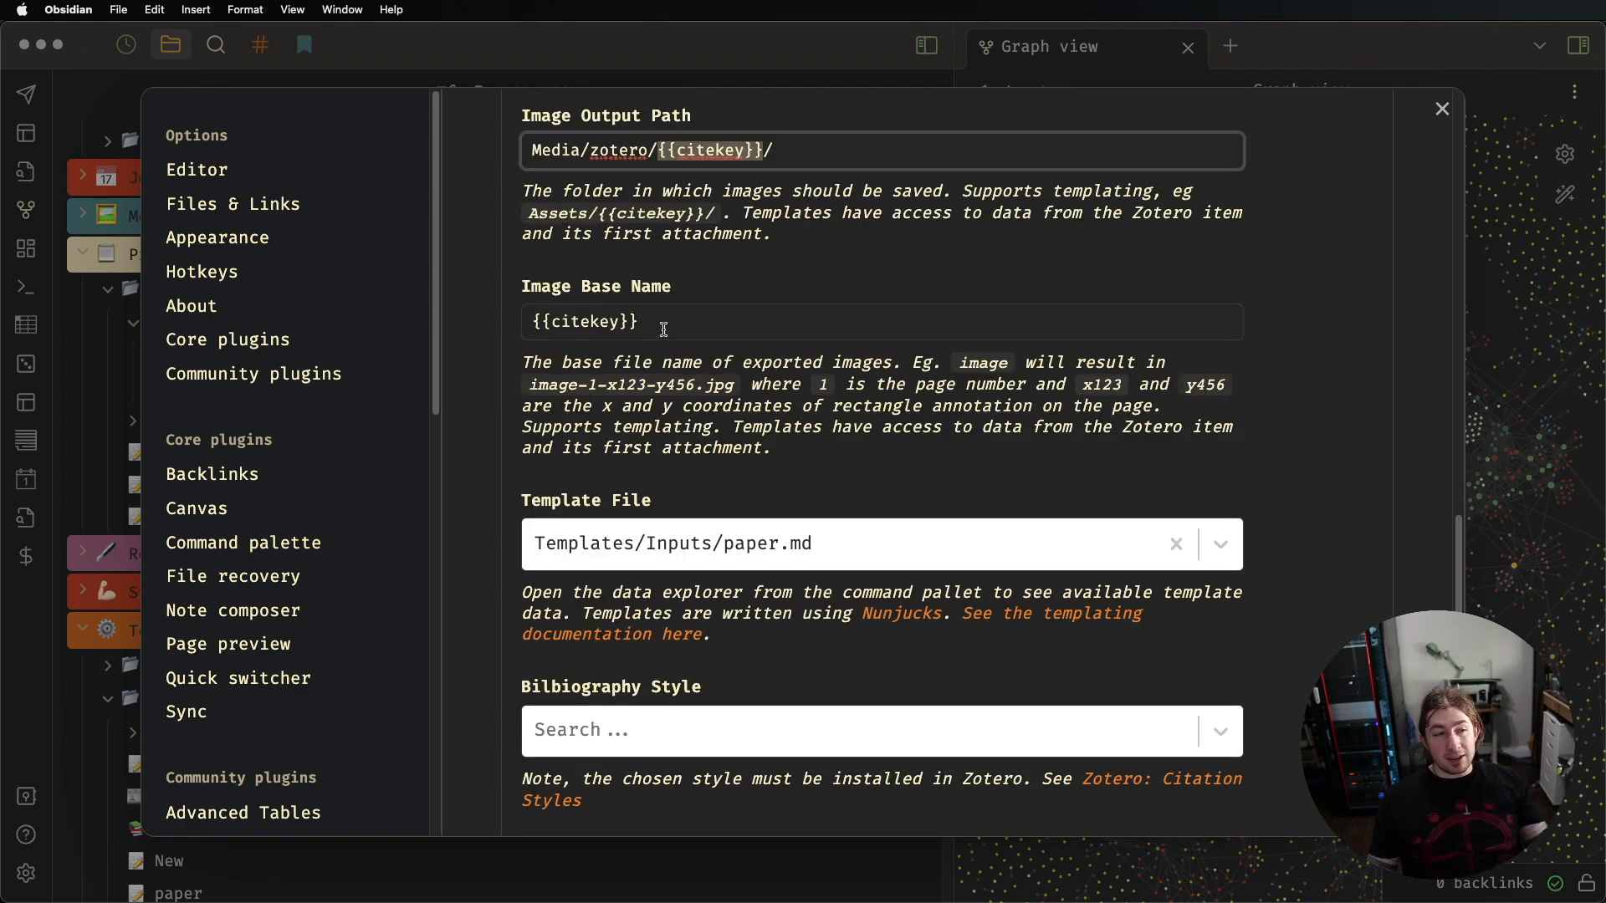
left_click(666, 327)
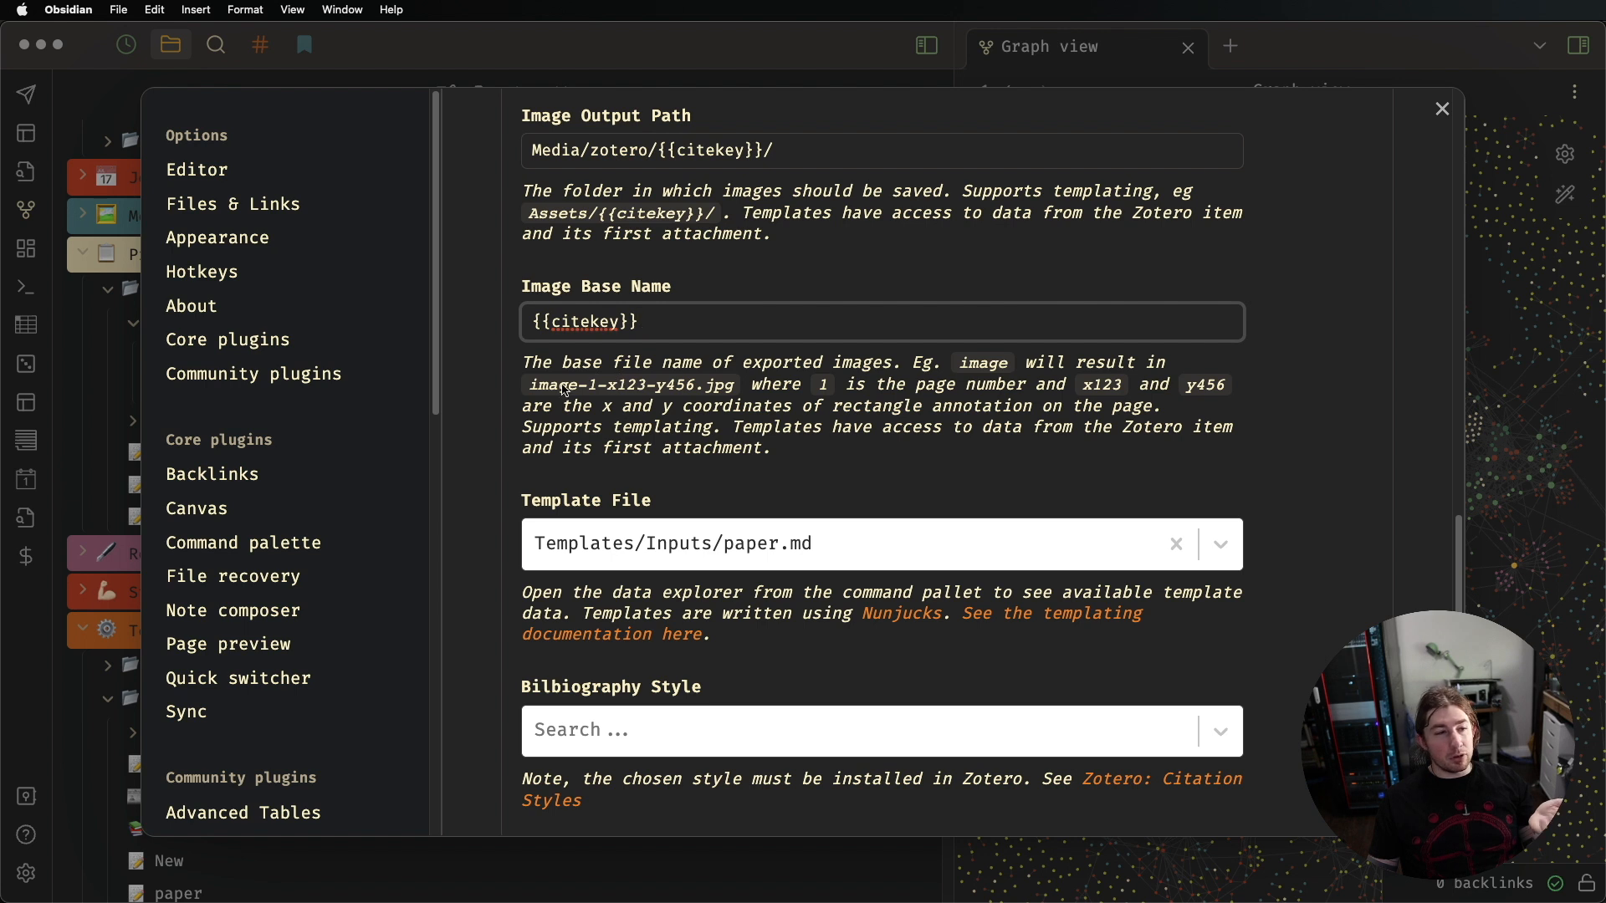
left_click(879, 383)
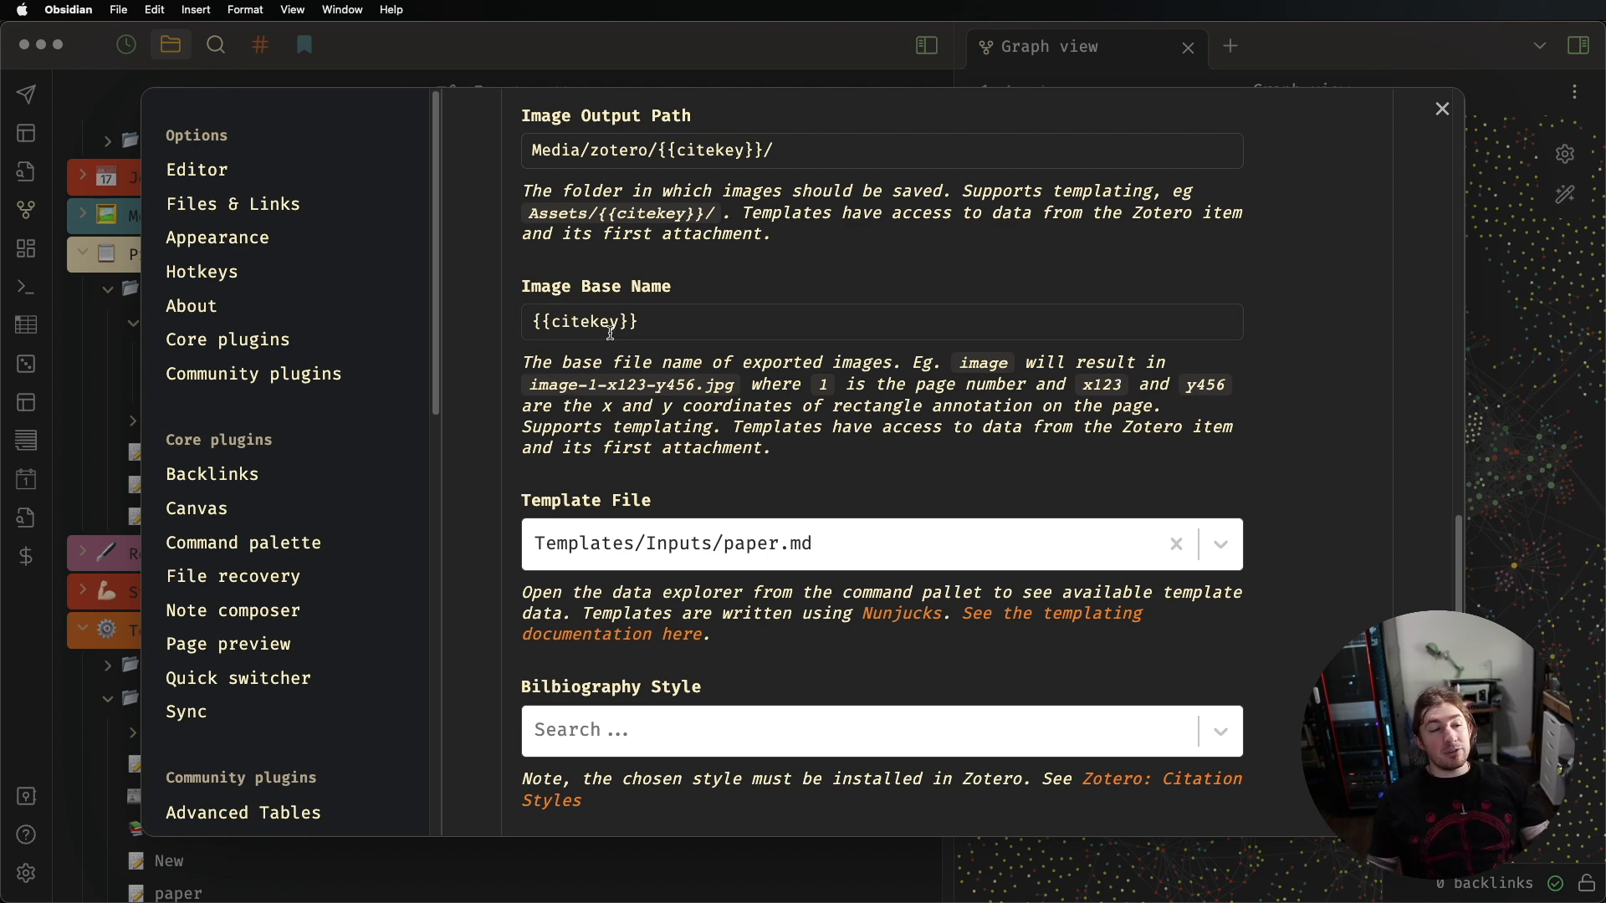
left_click(660, 331)
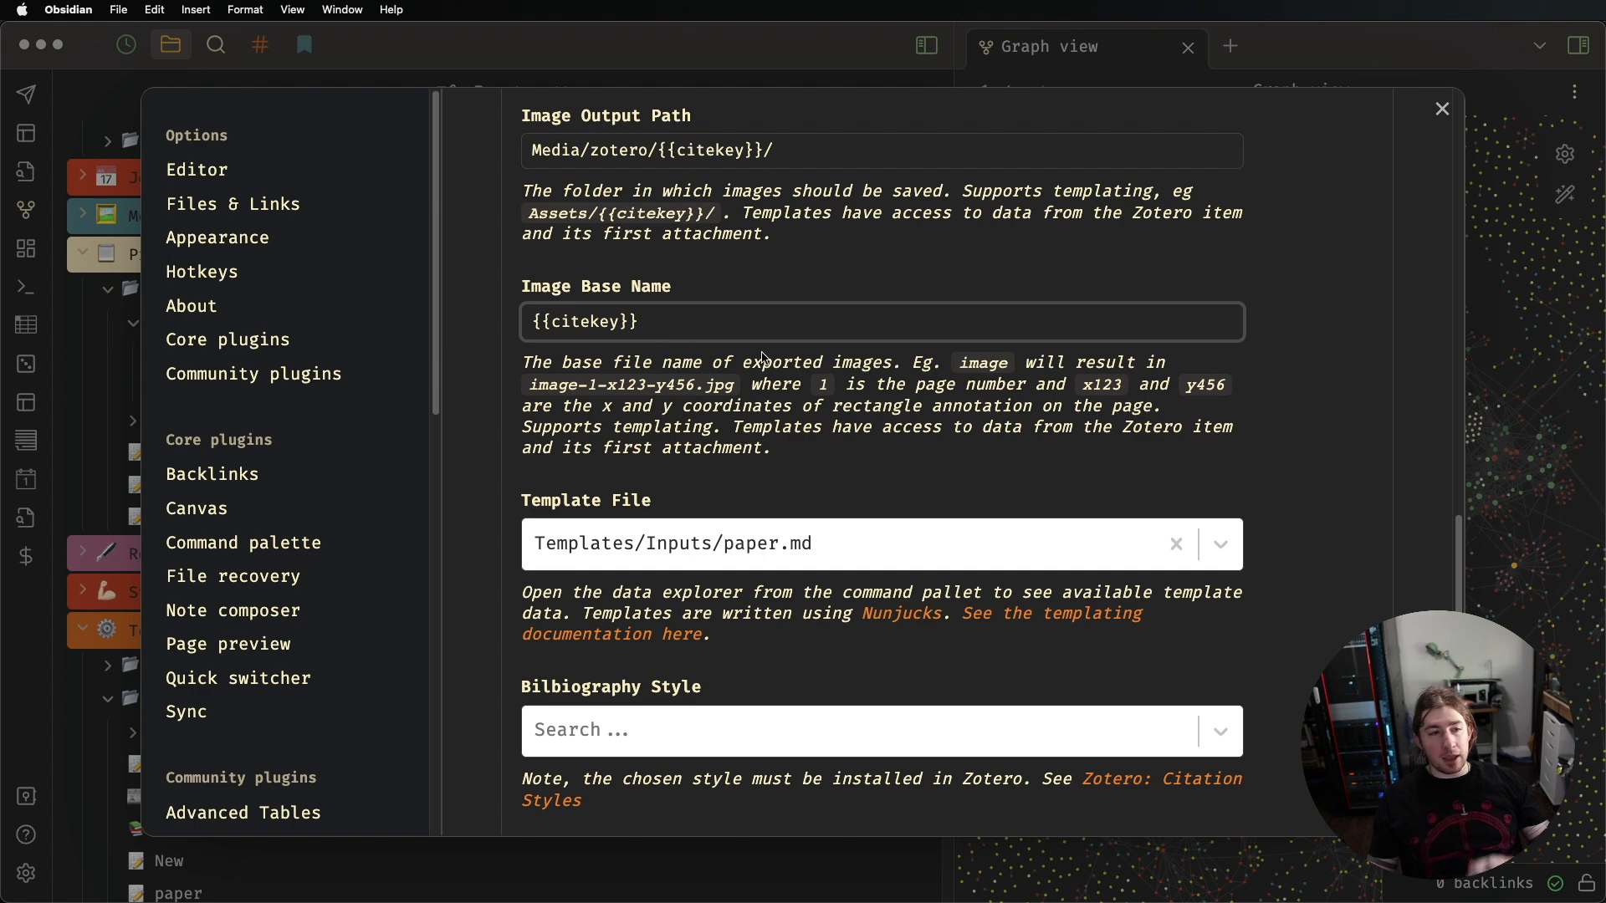
Review the template file, bibliography style and Import Image Settings, including image format, DPI, OCR and Tesseract path
scroll(659, 501, "down", 3)
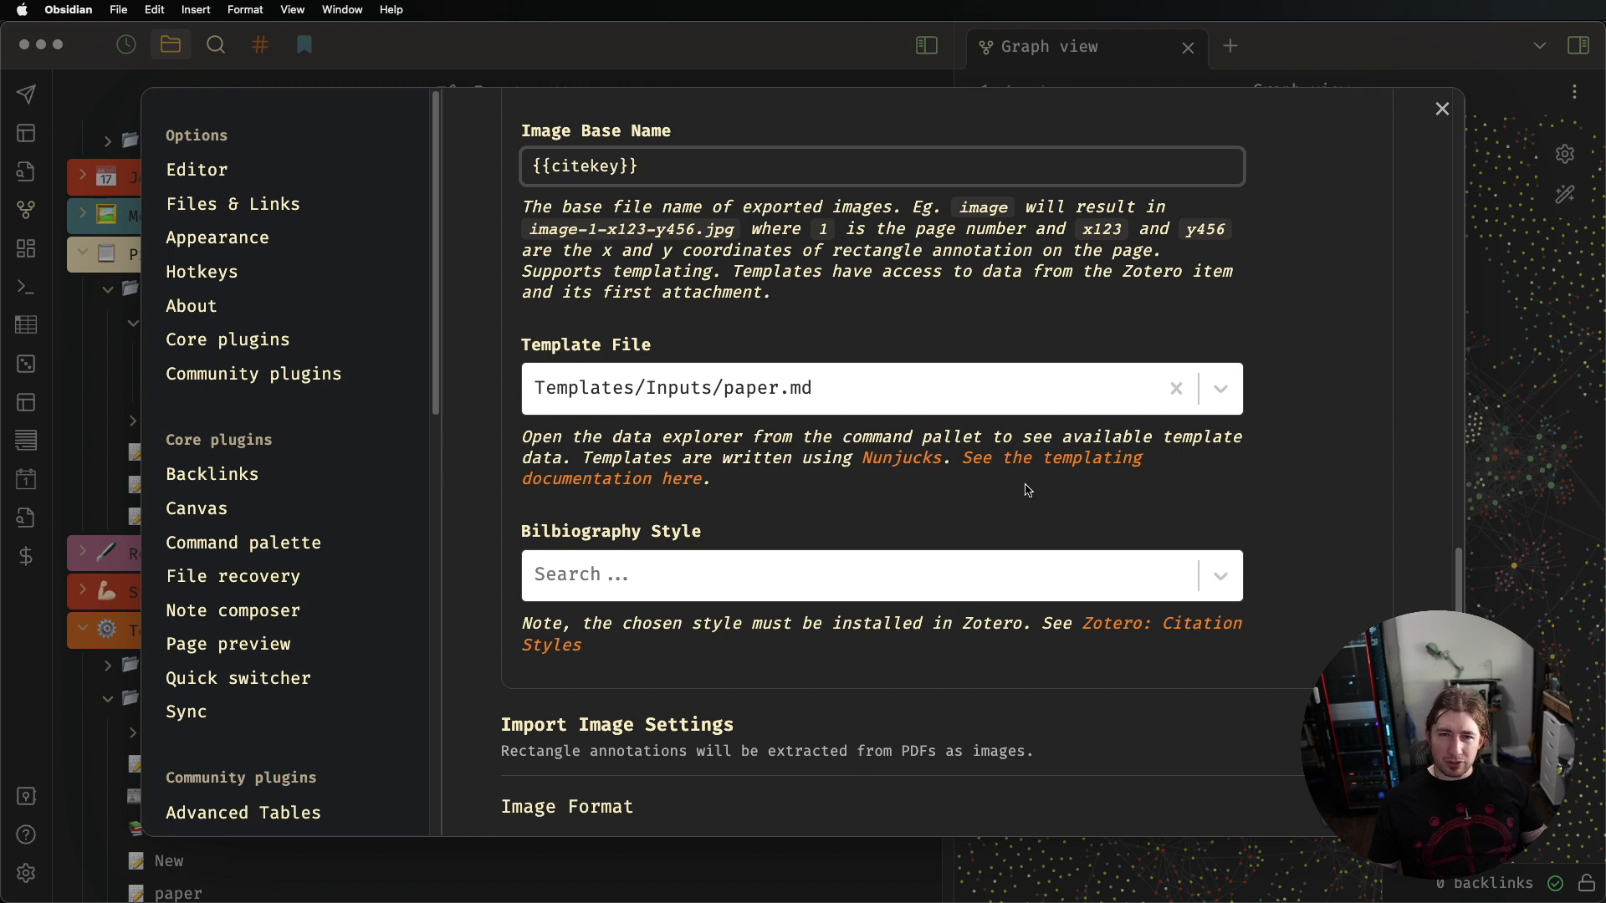
scroll(1028, 491, "down", 1)
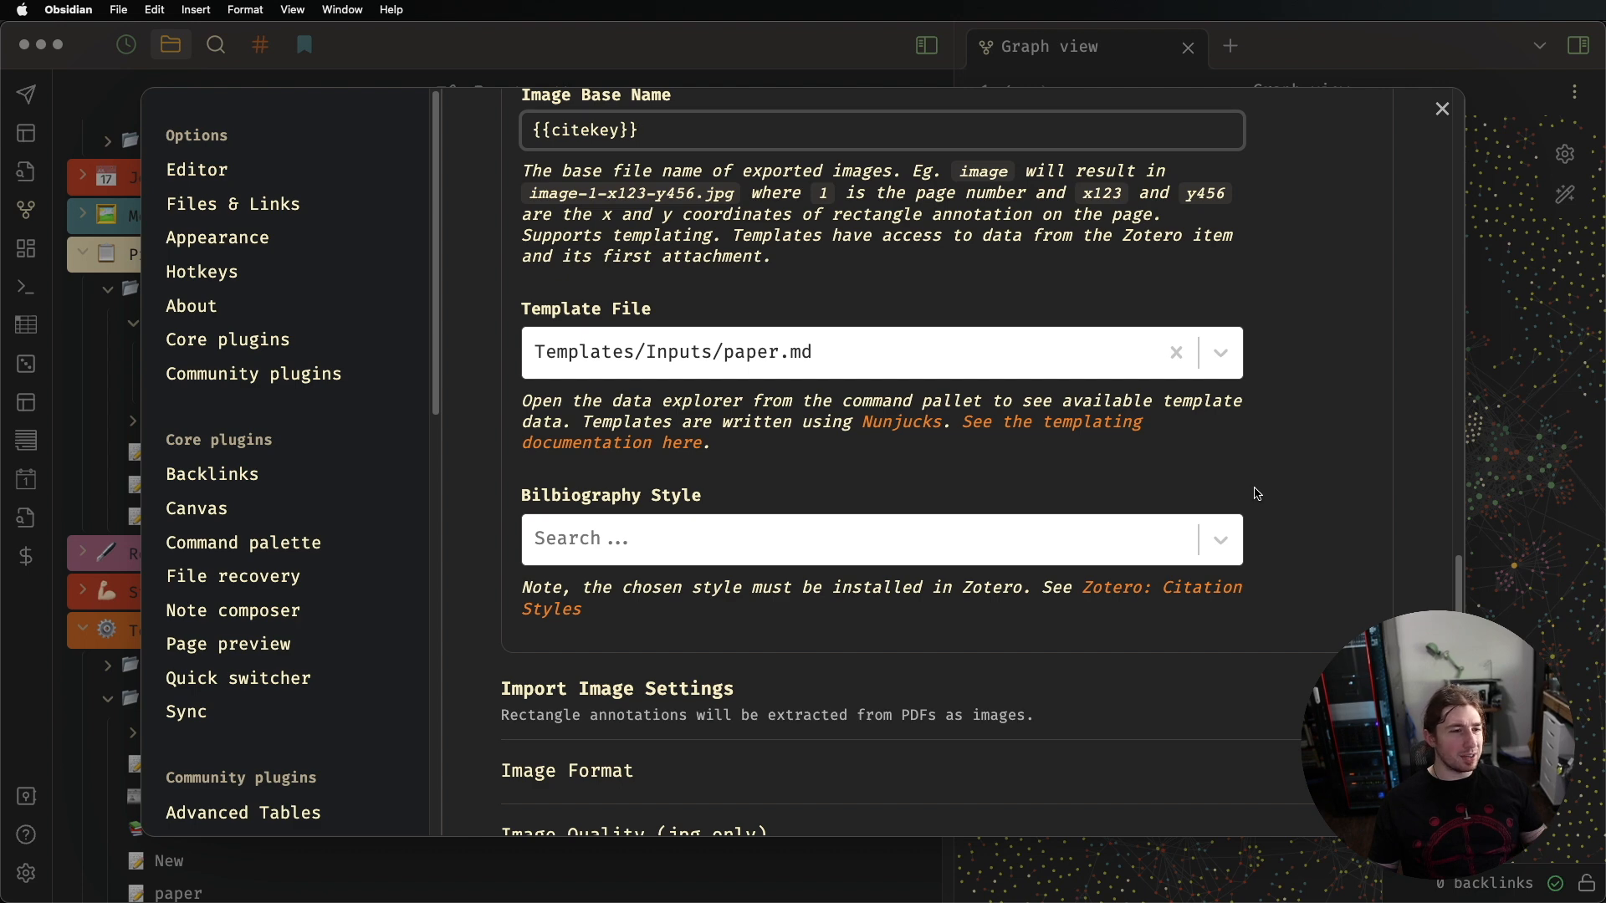
scroll(1256, 493, "down", 3)
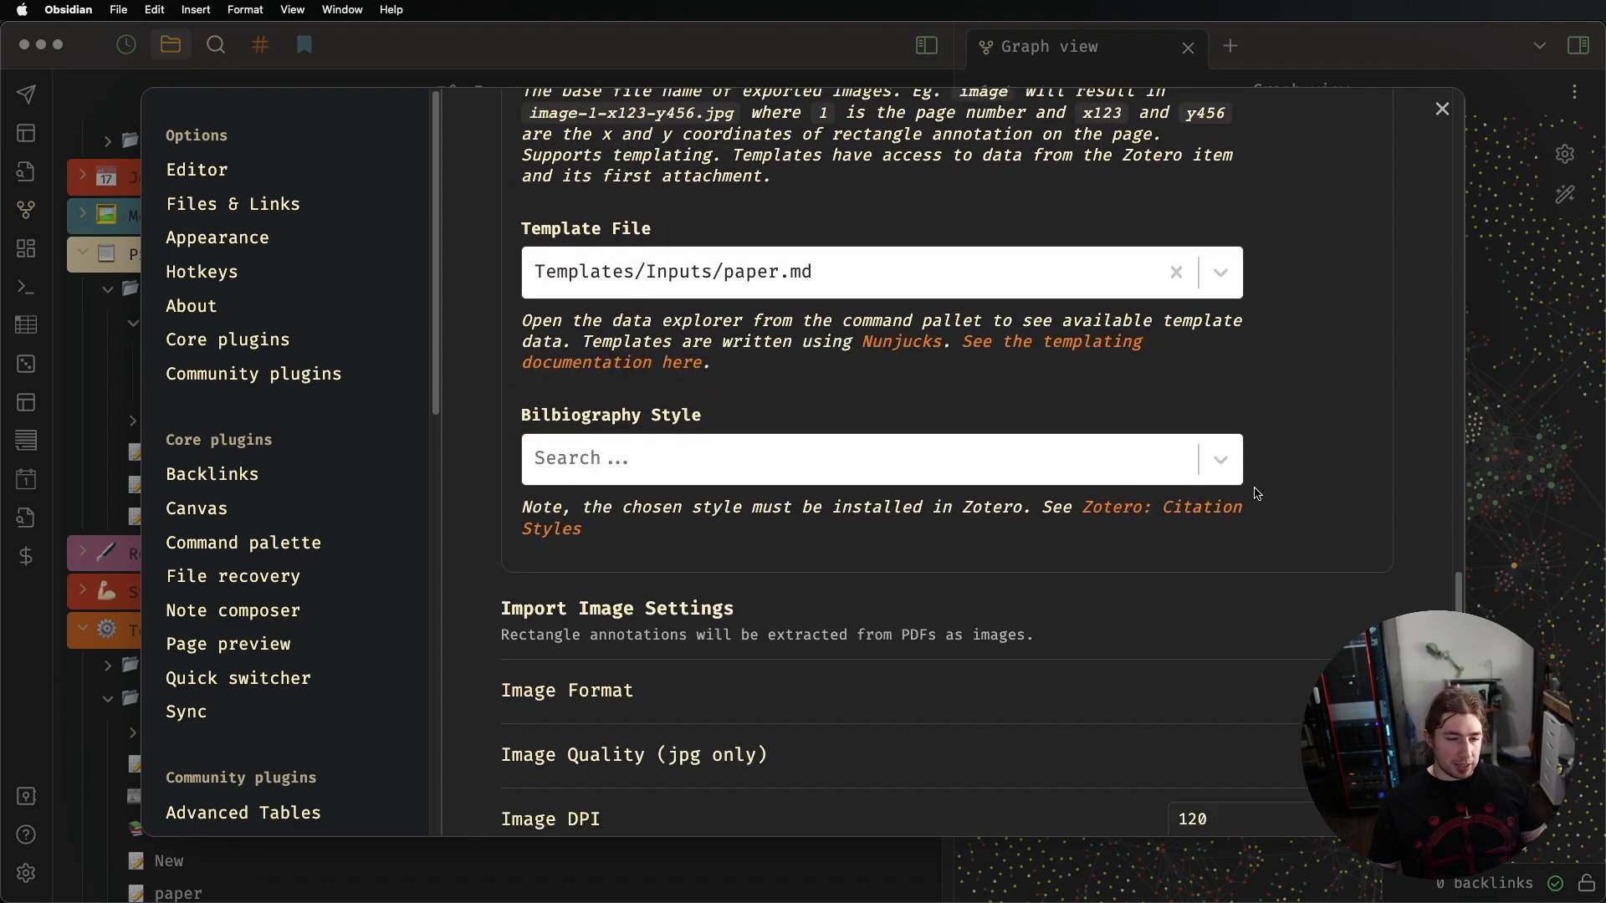
scroll(1256, 493, "down", 7)
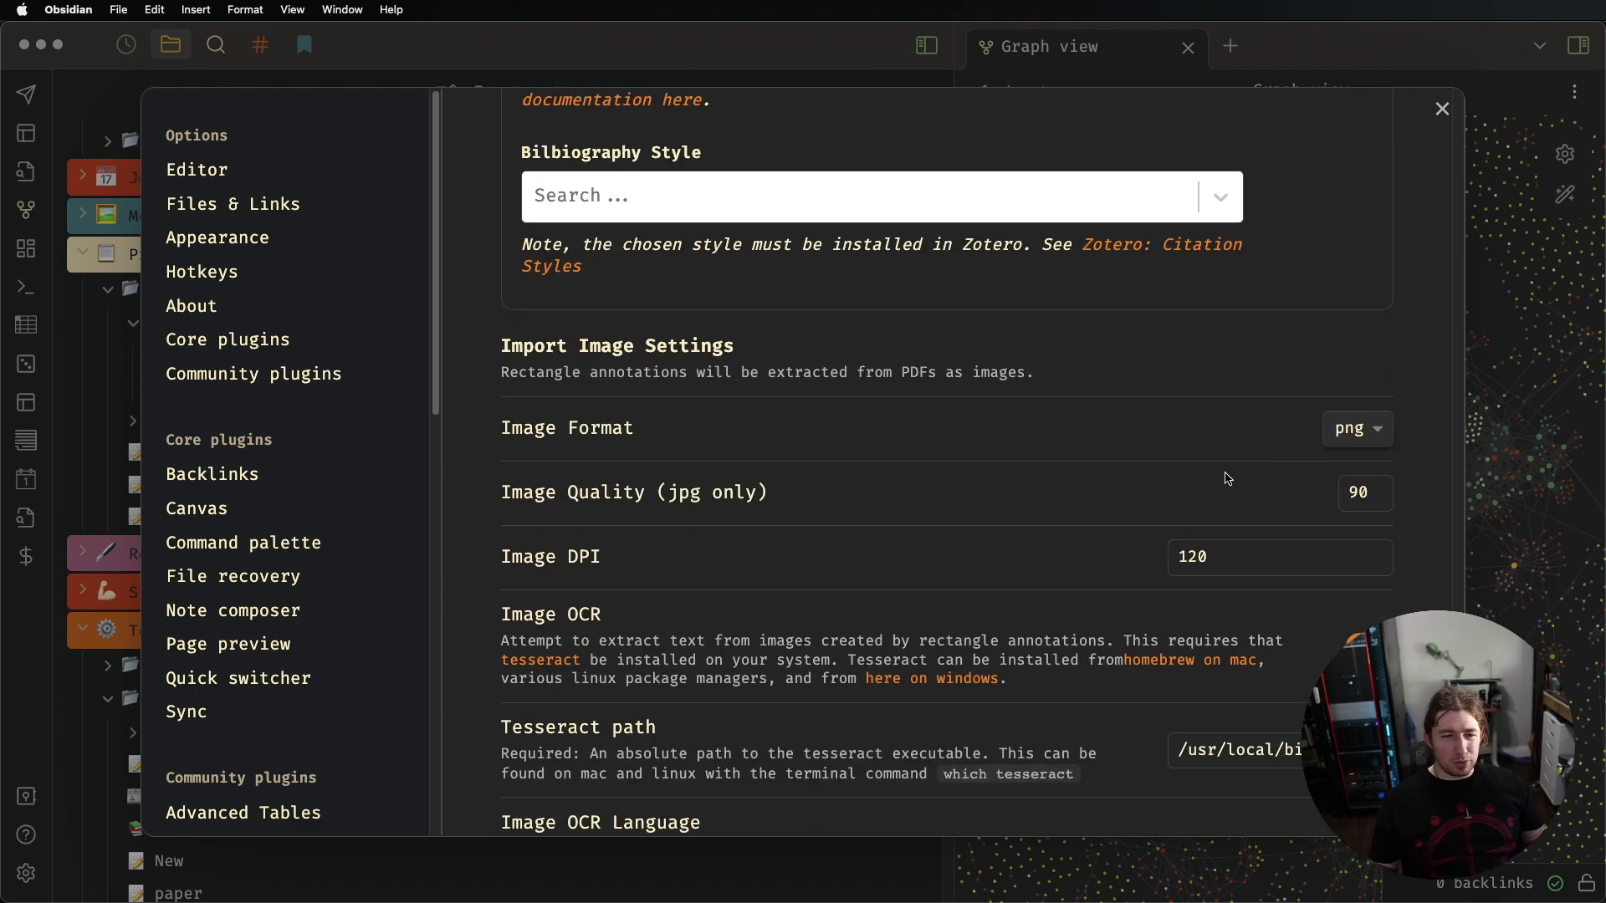
scroll(1237, 485, "down", 3)
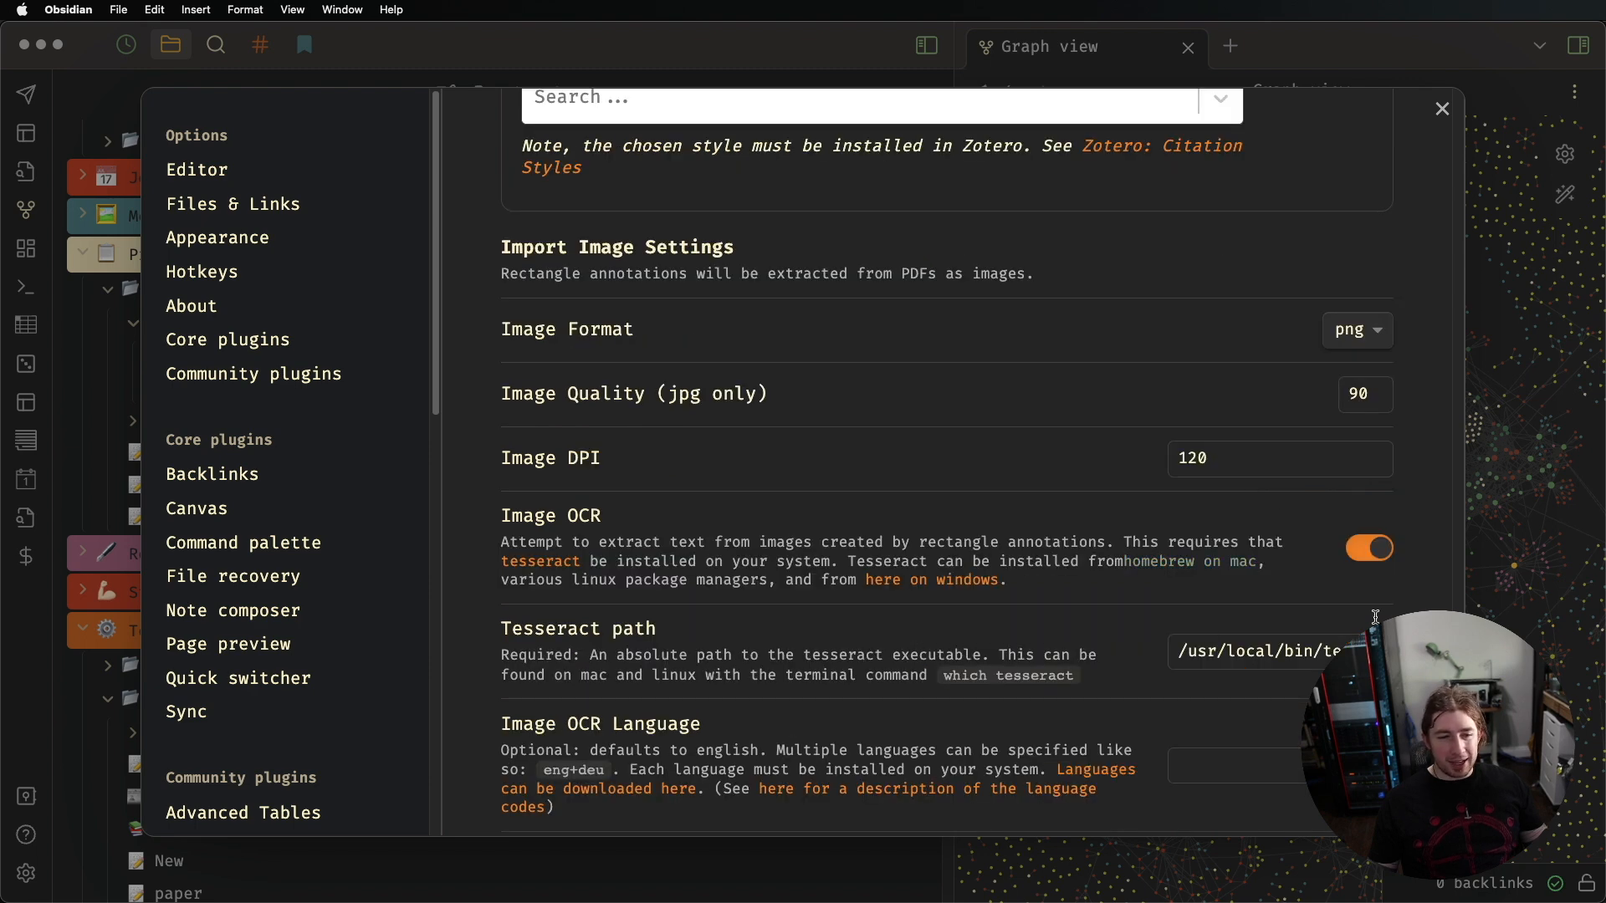
scroll(1296, 593, "down", 5)
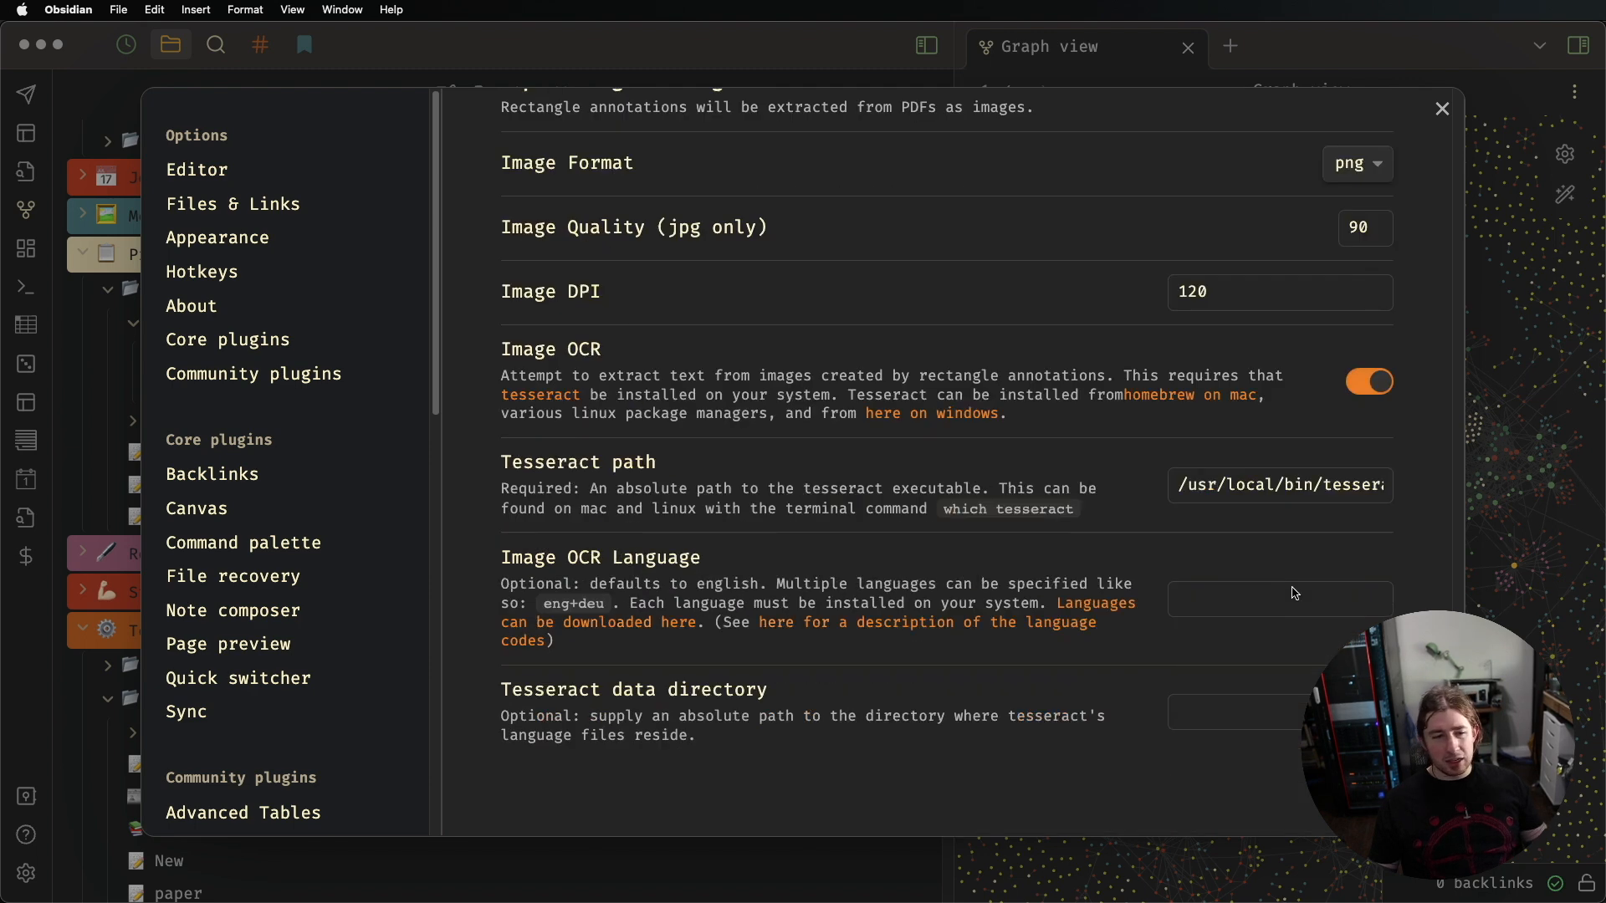
scroll(1208, 563, "up", 15)
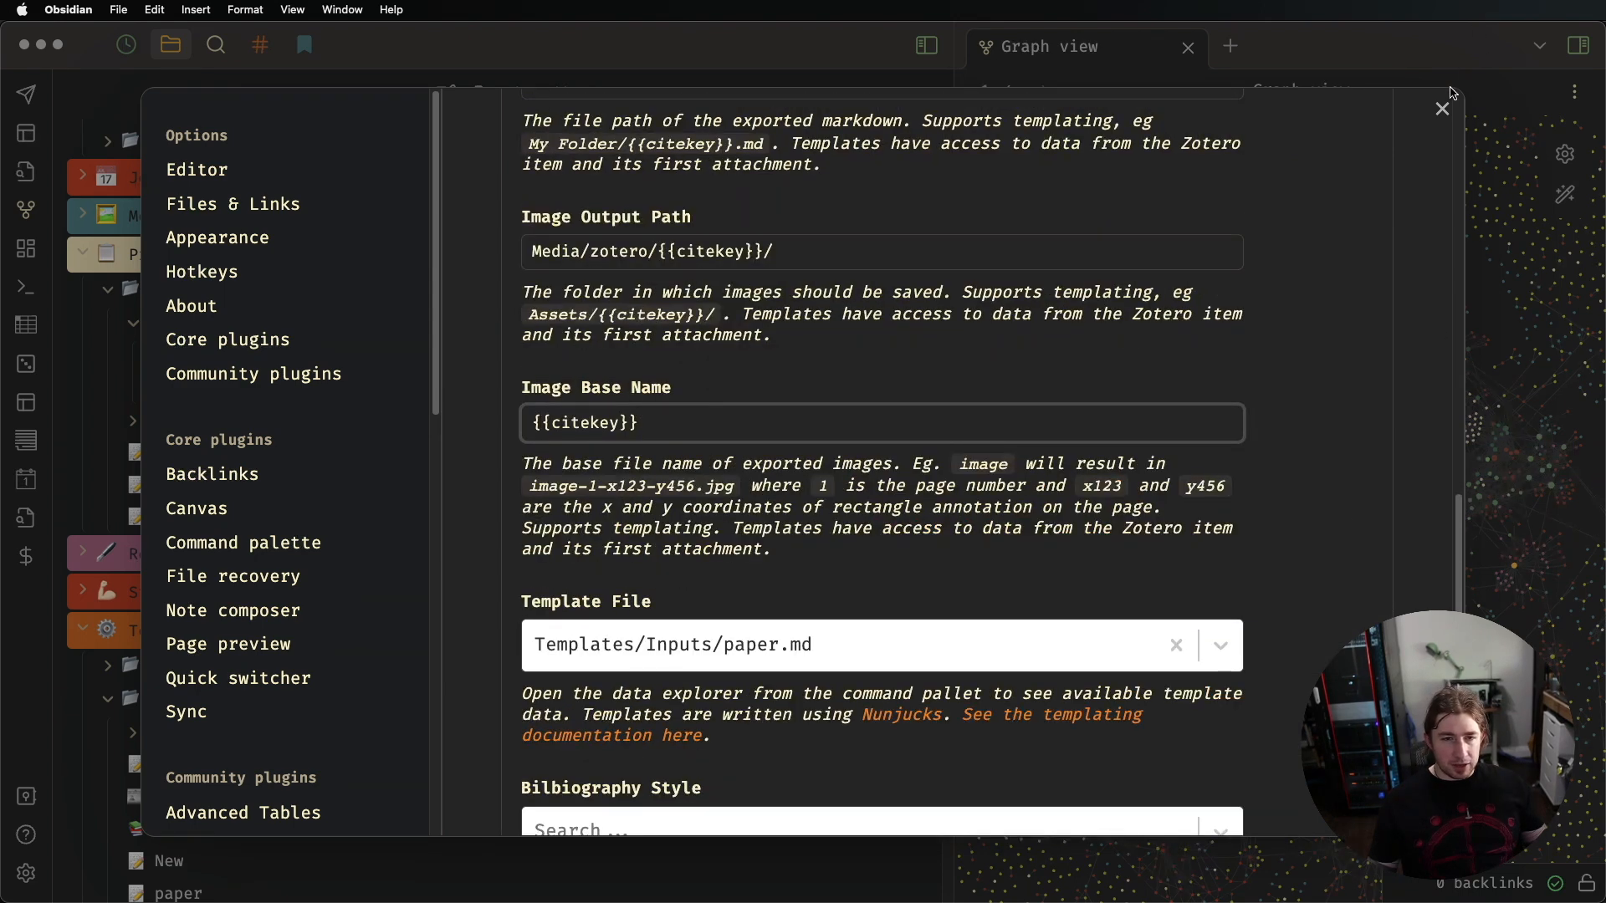
Close the settings, open the paper template note from Templates/Inputs and hide the file sidebar
left_click(1442, 108)
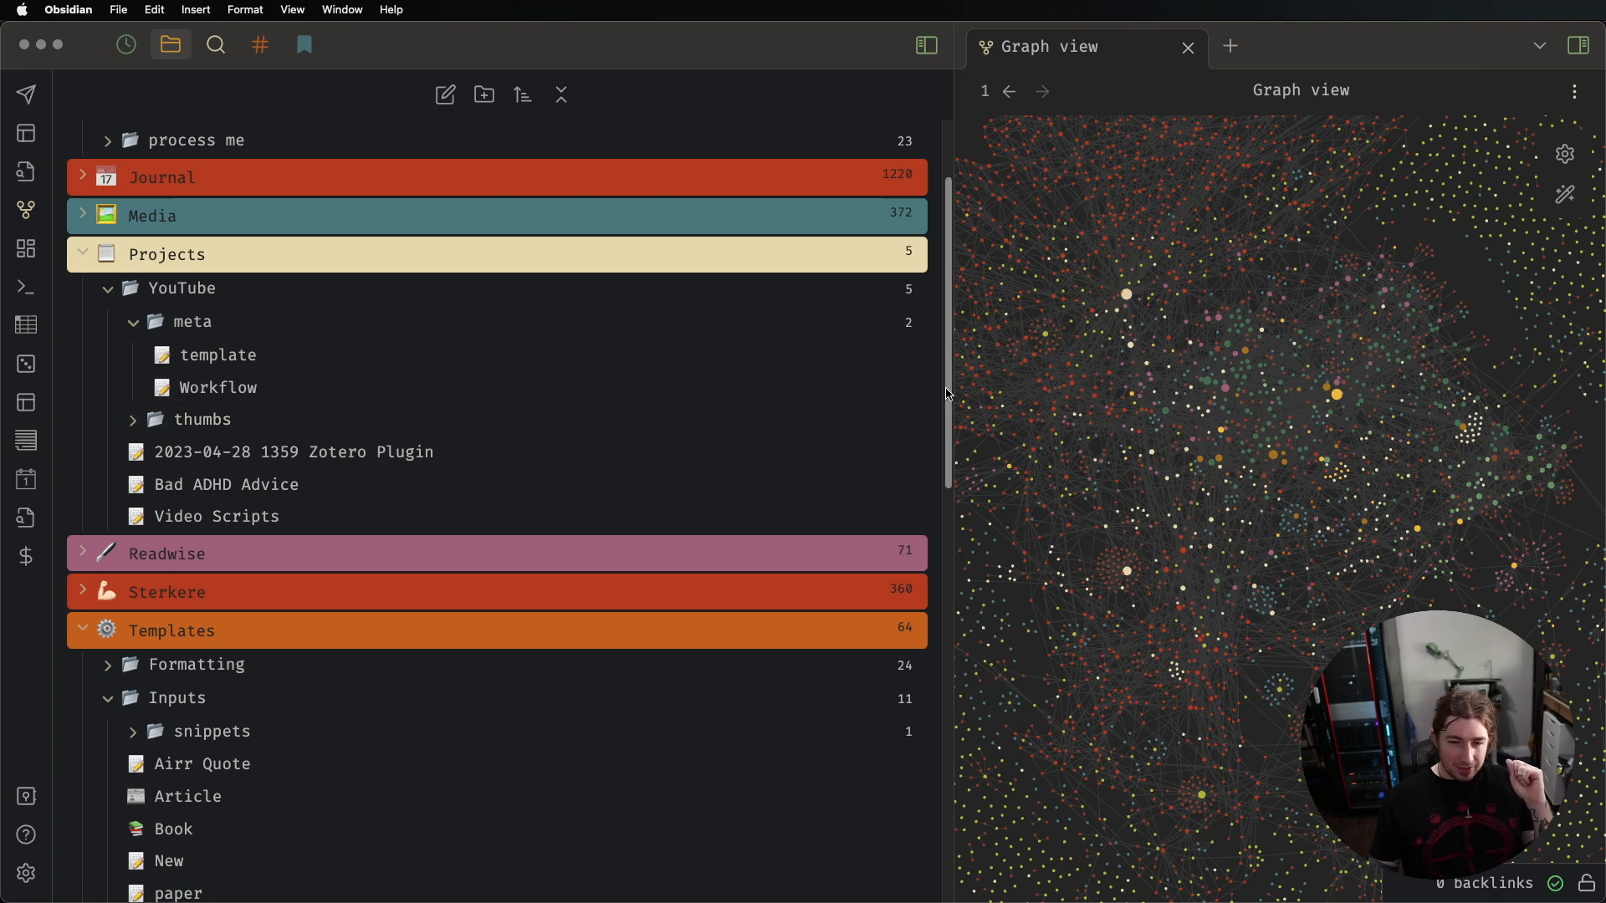
left_click(83, 254)
scroll(226, 502, "down", 3)
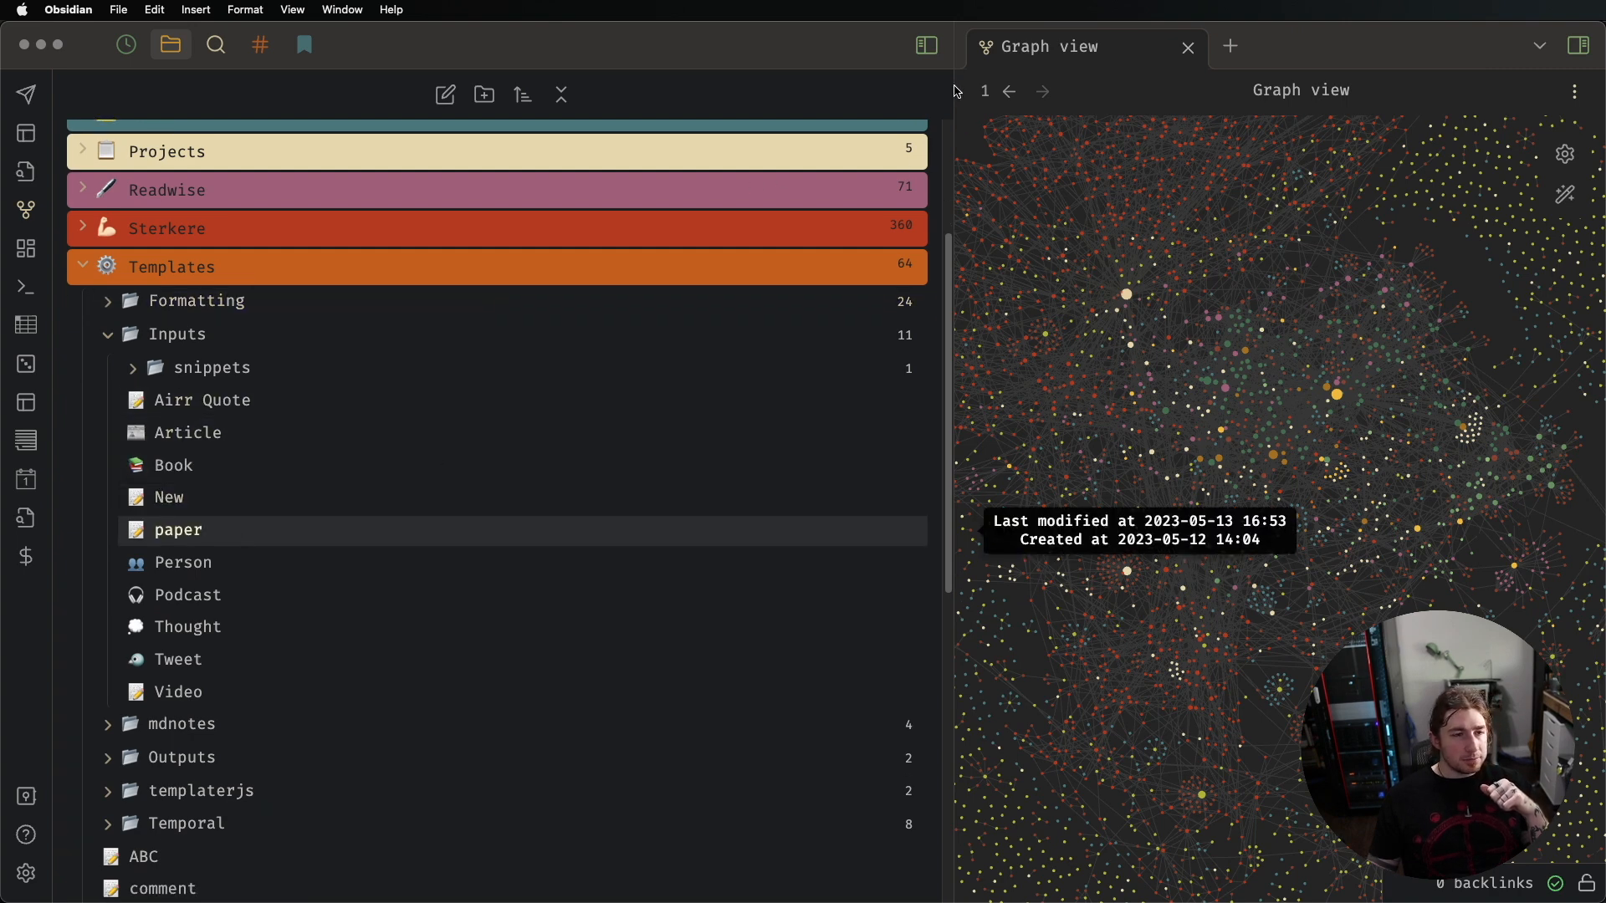
left_click_drag(954, 86, 608, 101)
left_click(575, 44)
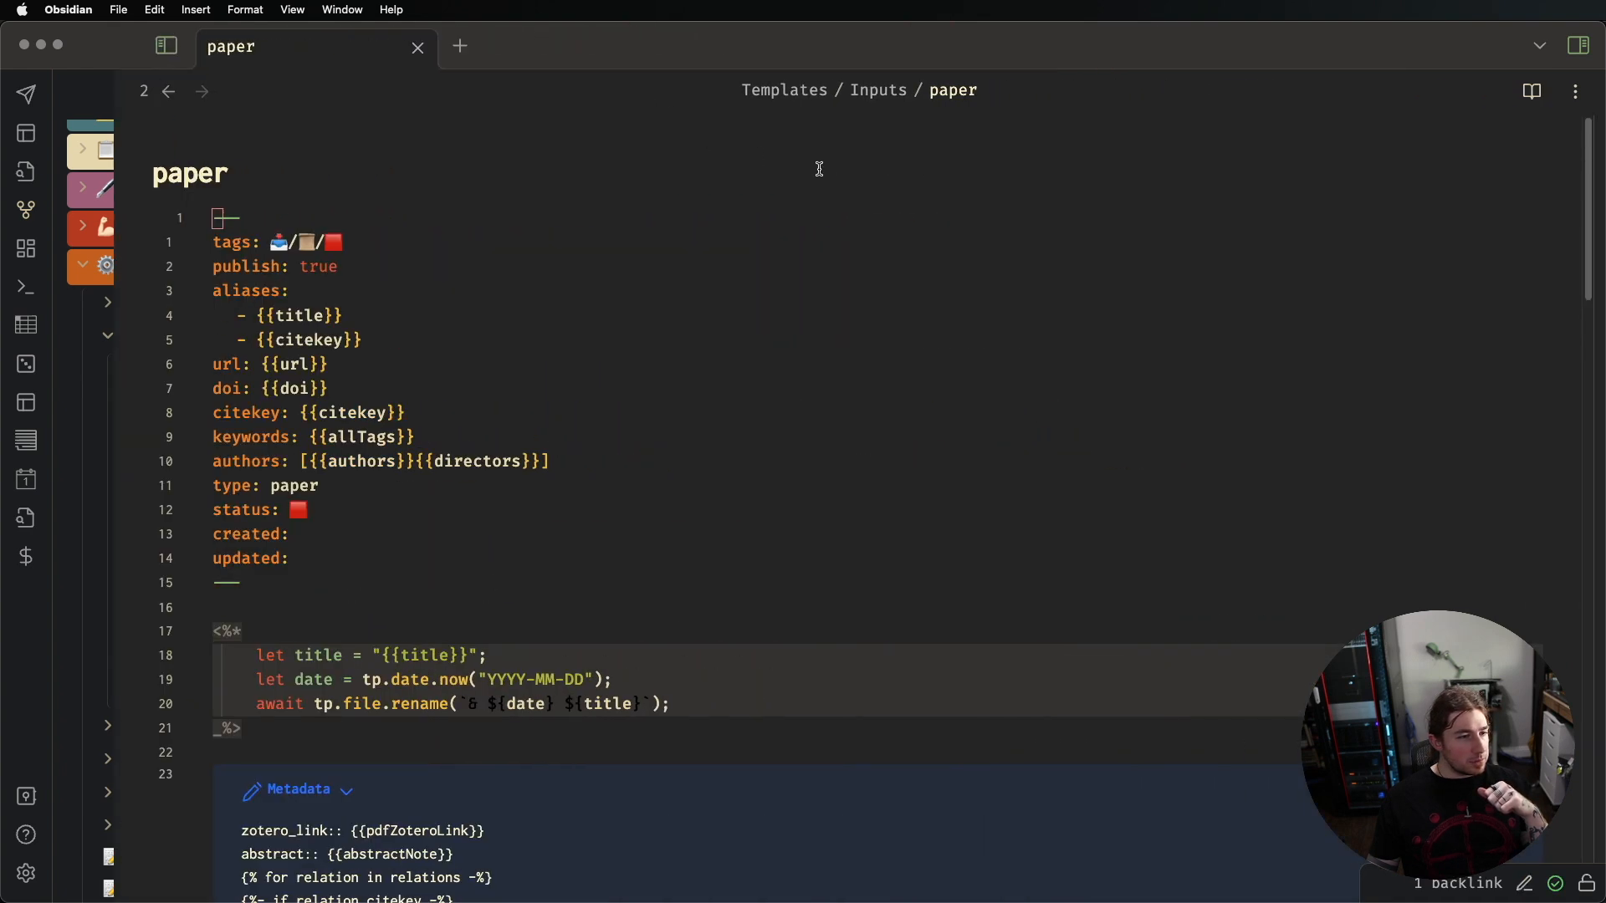
scroll(812, 270, "down", 1)
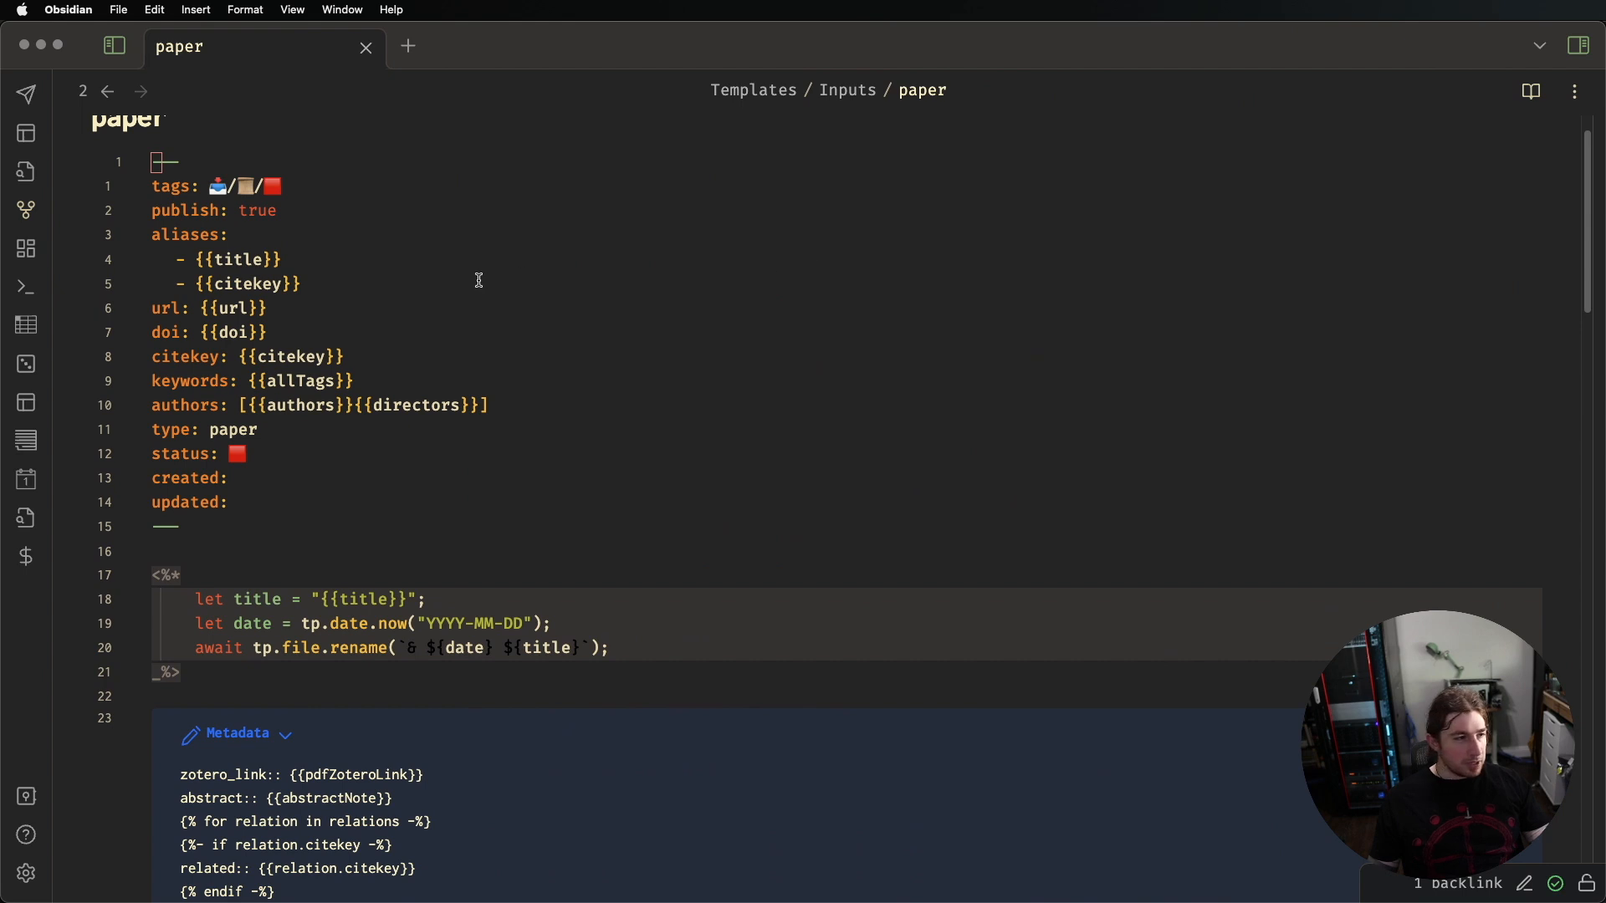
Examine the paper template's frontmatter block, from the tags to the aliases {{title}} and {{citekey}}
scroll(476, 280, "up", 2)
left_click(248, 577)
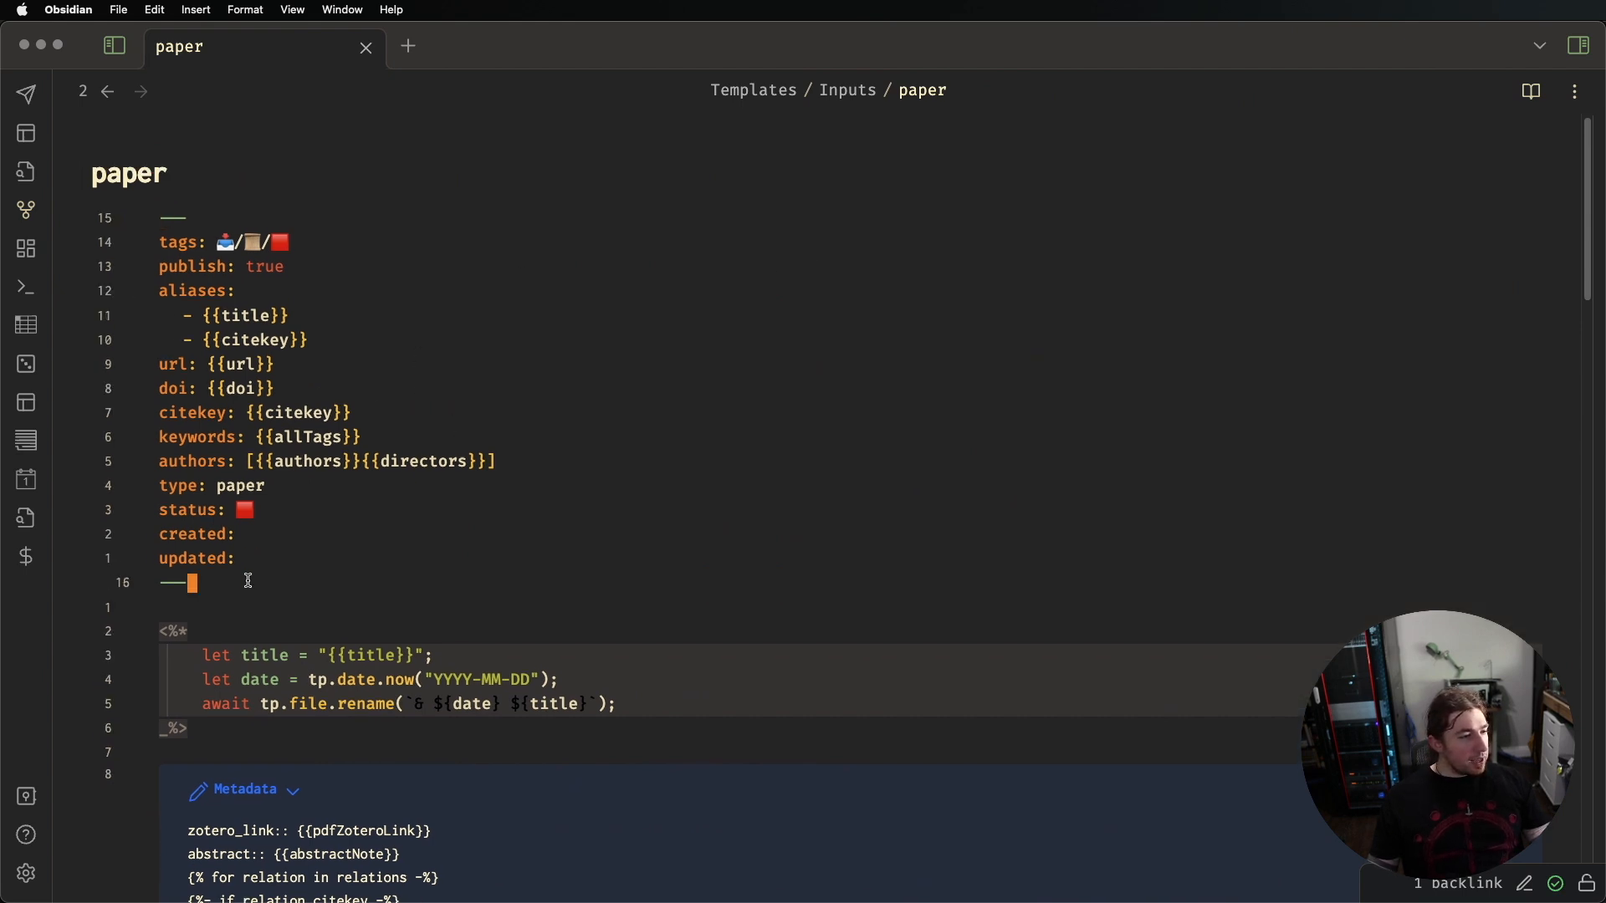
left_click_drag(261, 581, 201, 230)
left_click(398, 246)
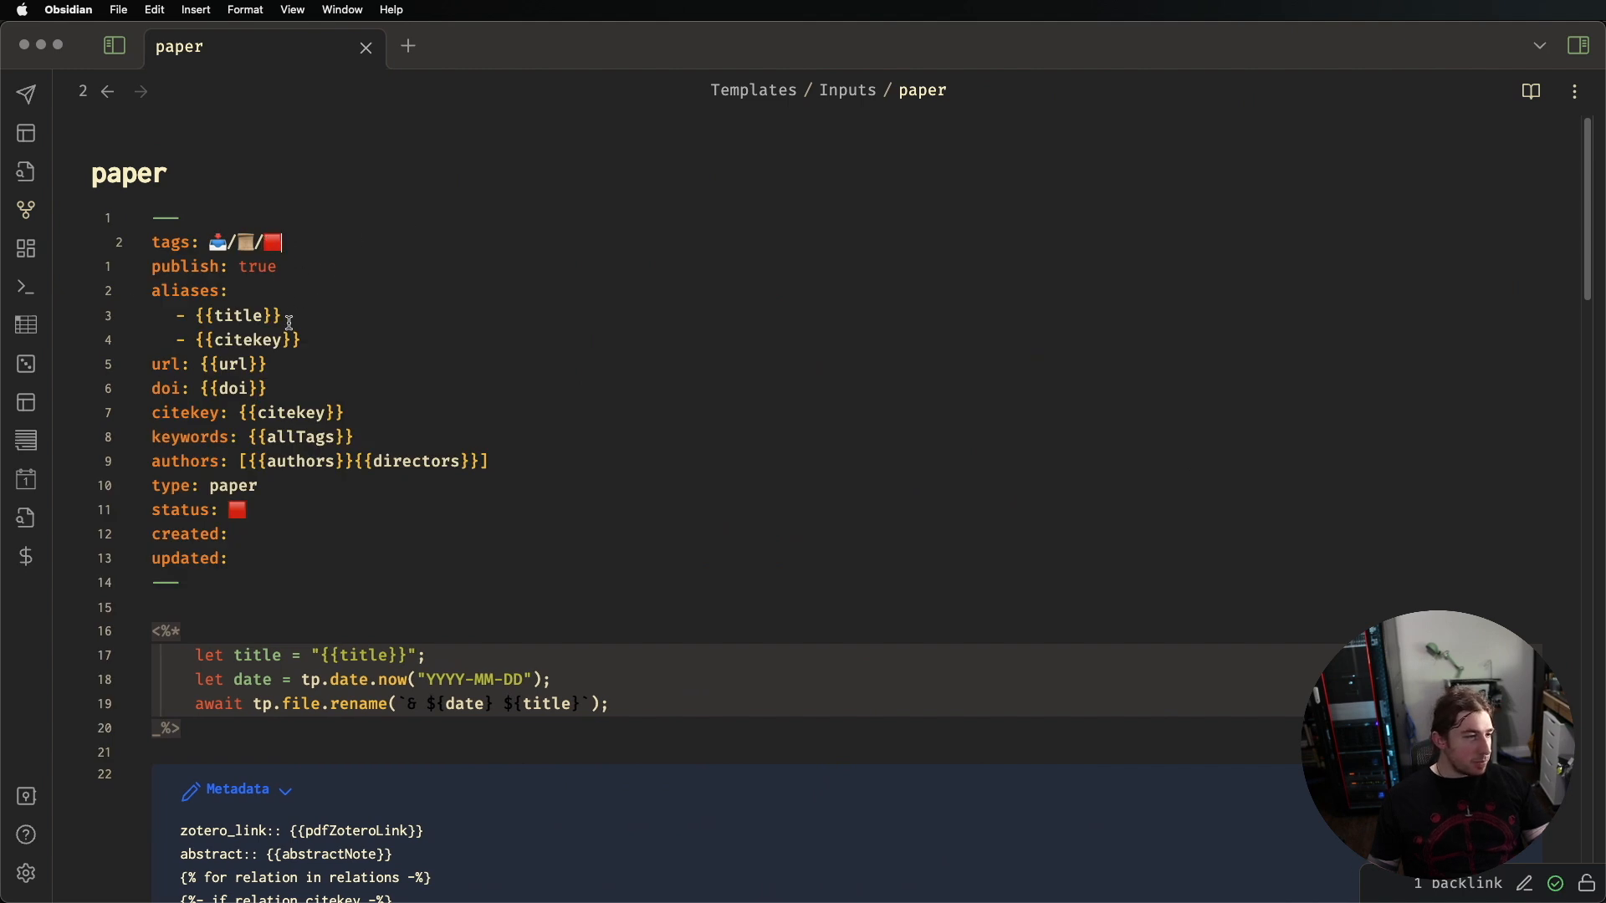
left_click(160, 290)
double_click(161, 290)
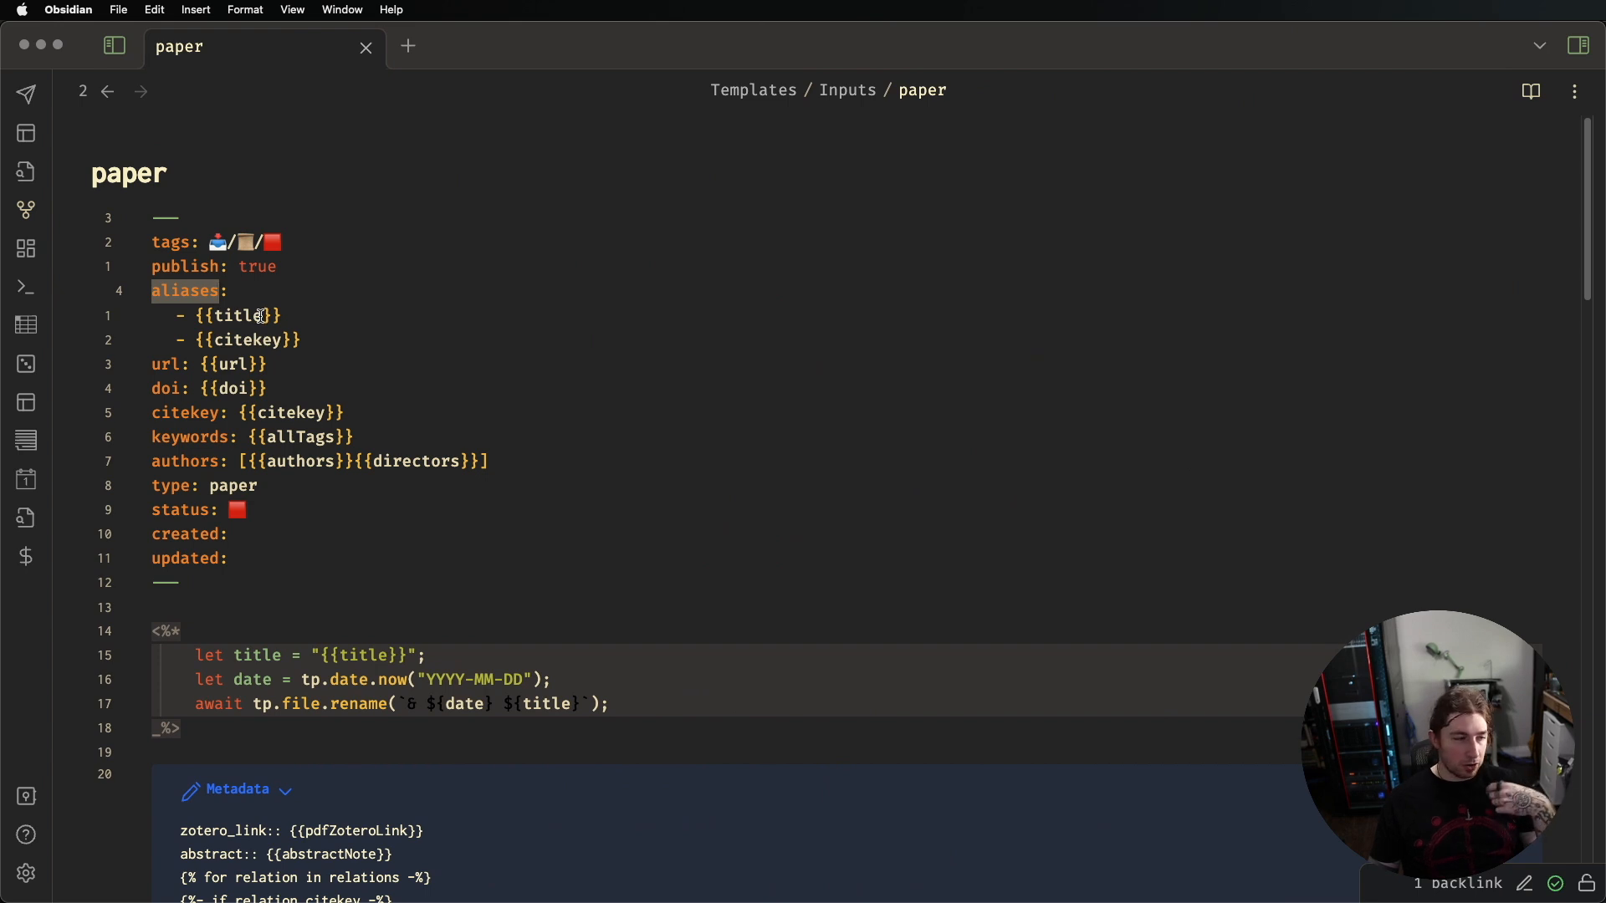
left_click(305, 338)
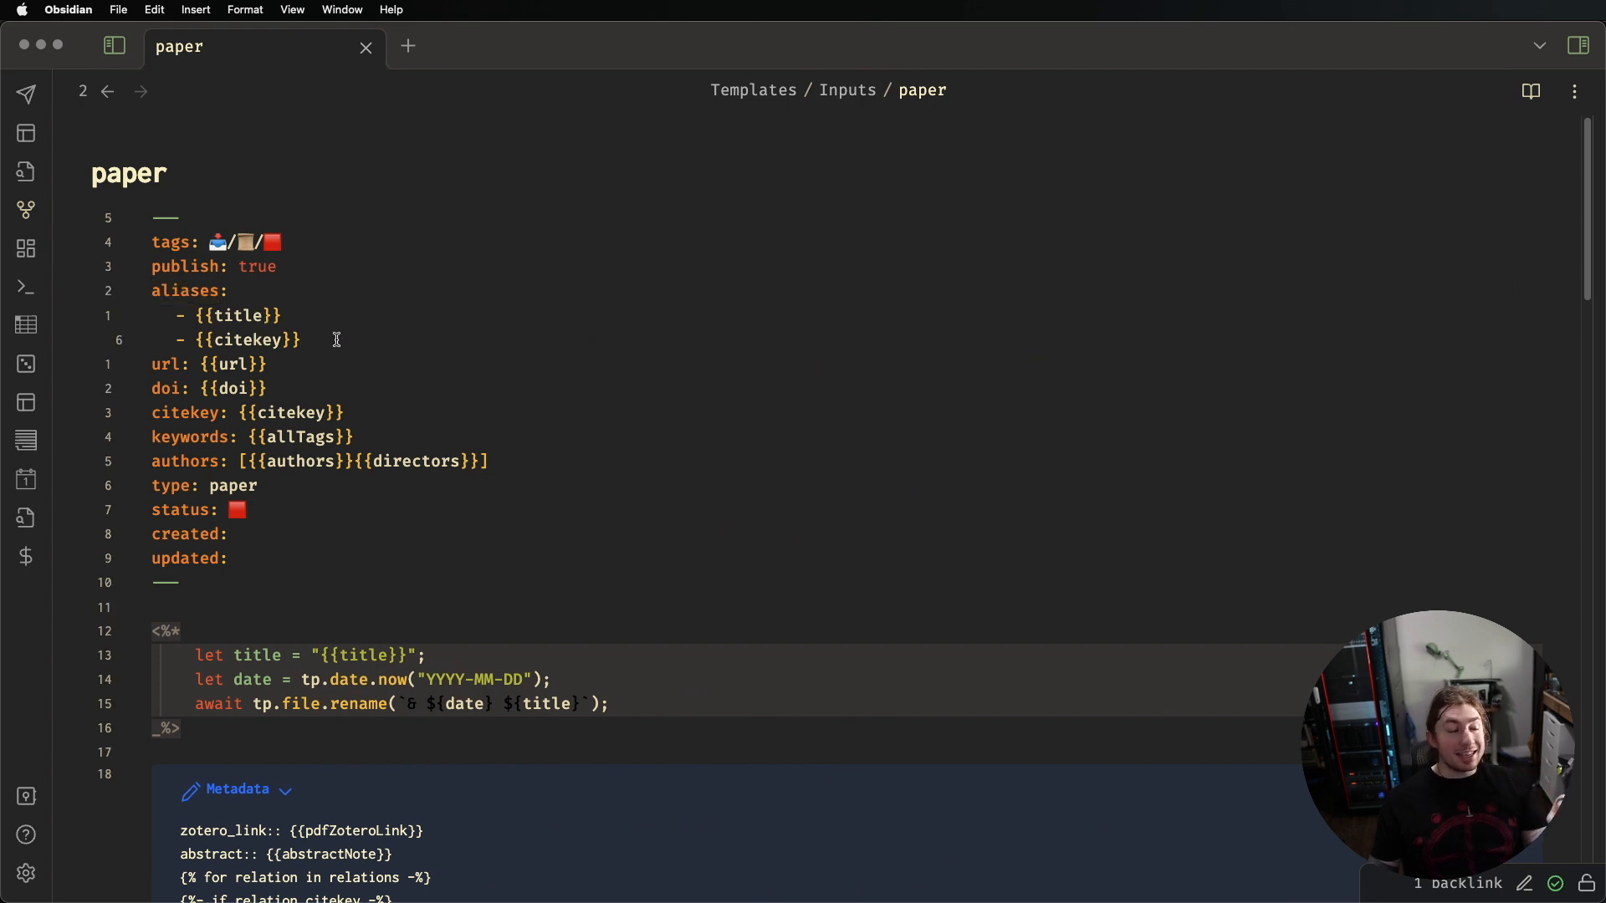
left_click(146, 322, "shift")
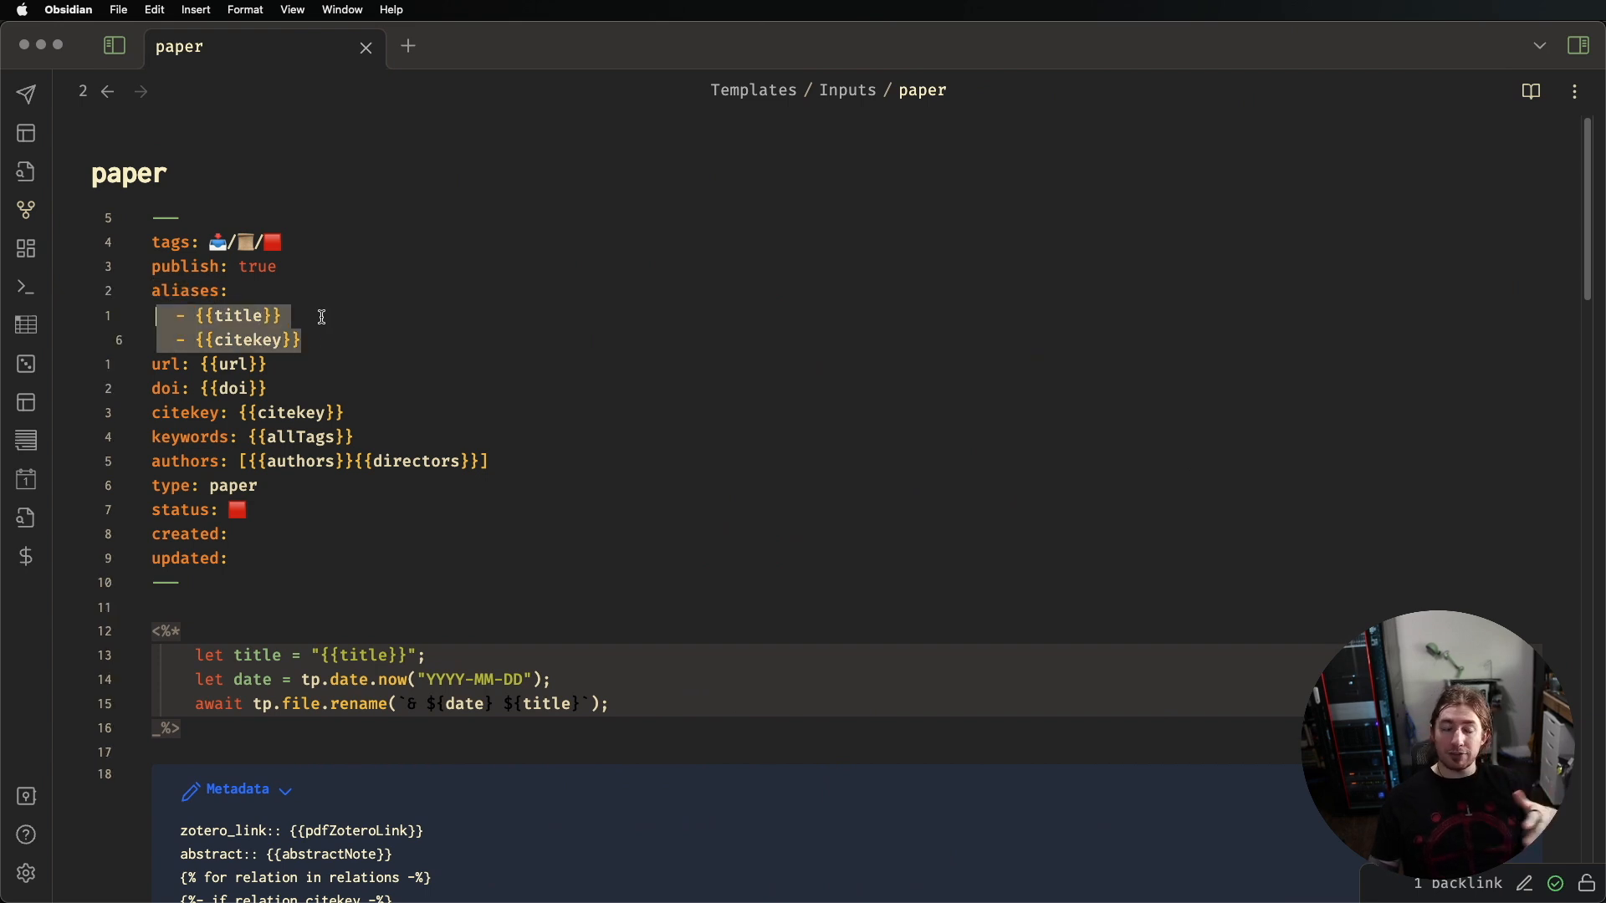
Review the url, doi and citekey fields of the frontmatter with their {{url}}, {{doi}} and {{citekey}} placeholders
left_click_drag(269, 365, 201, 364)
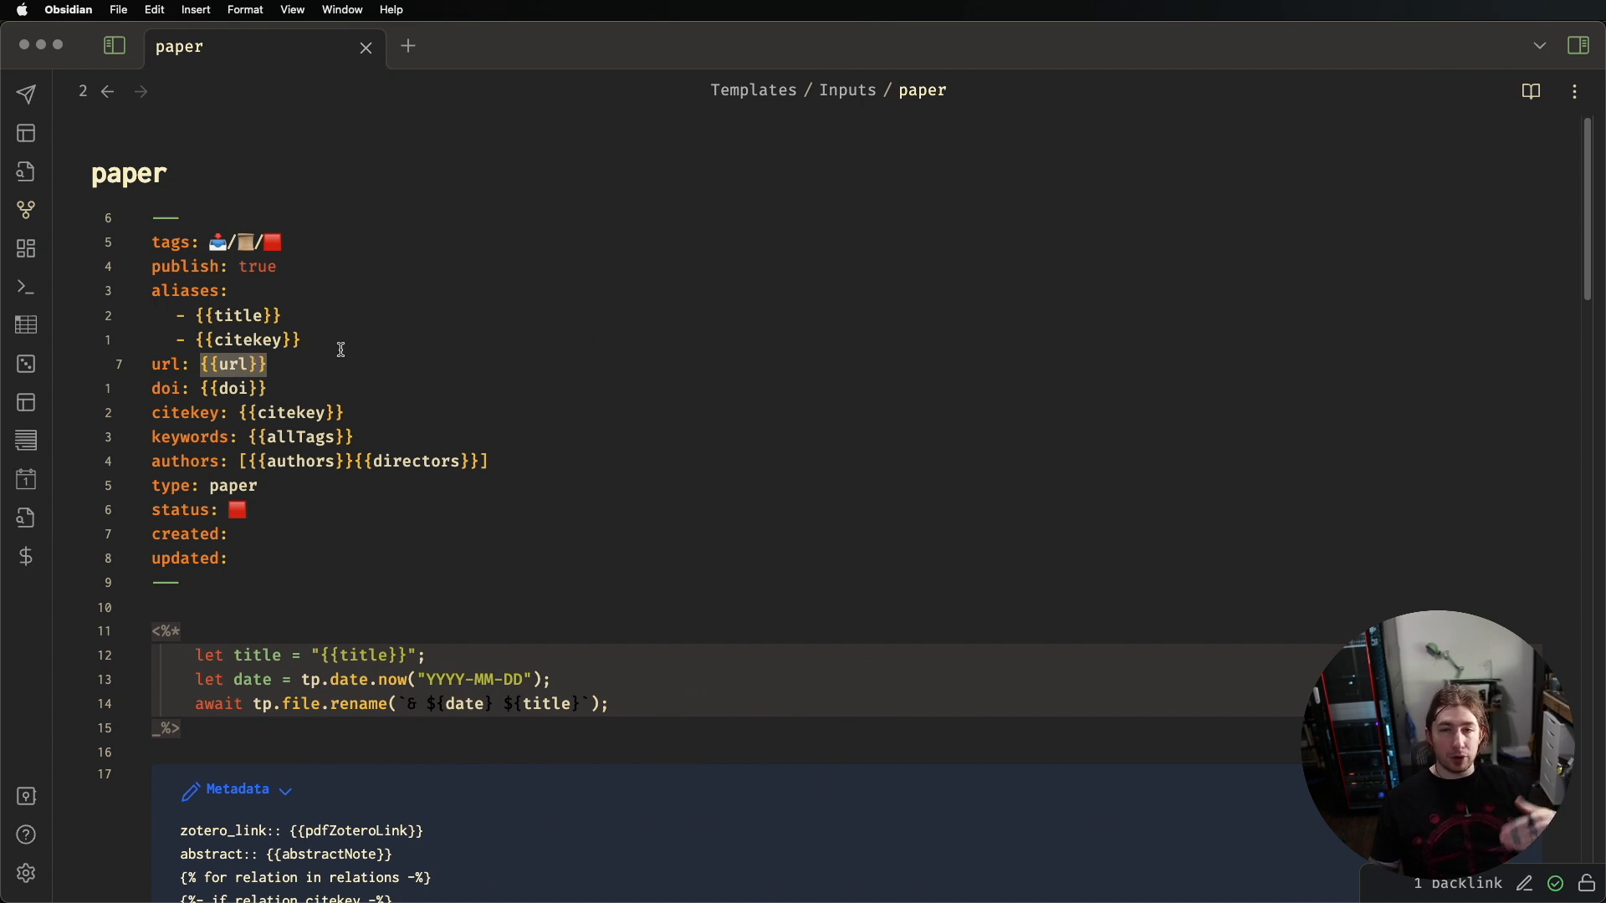
left_click(281, 388)
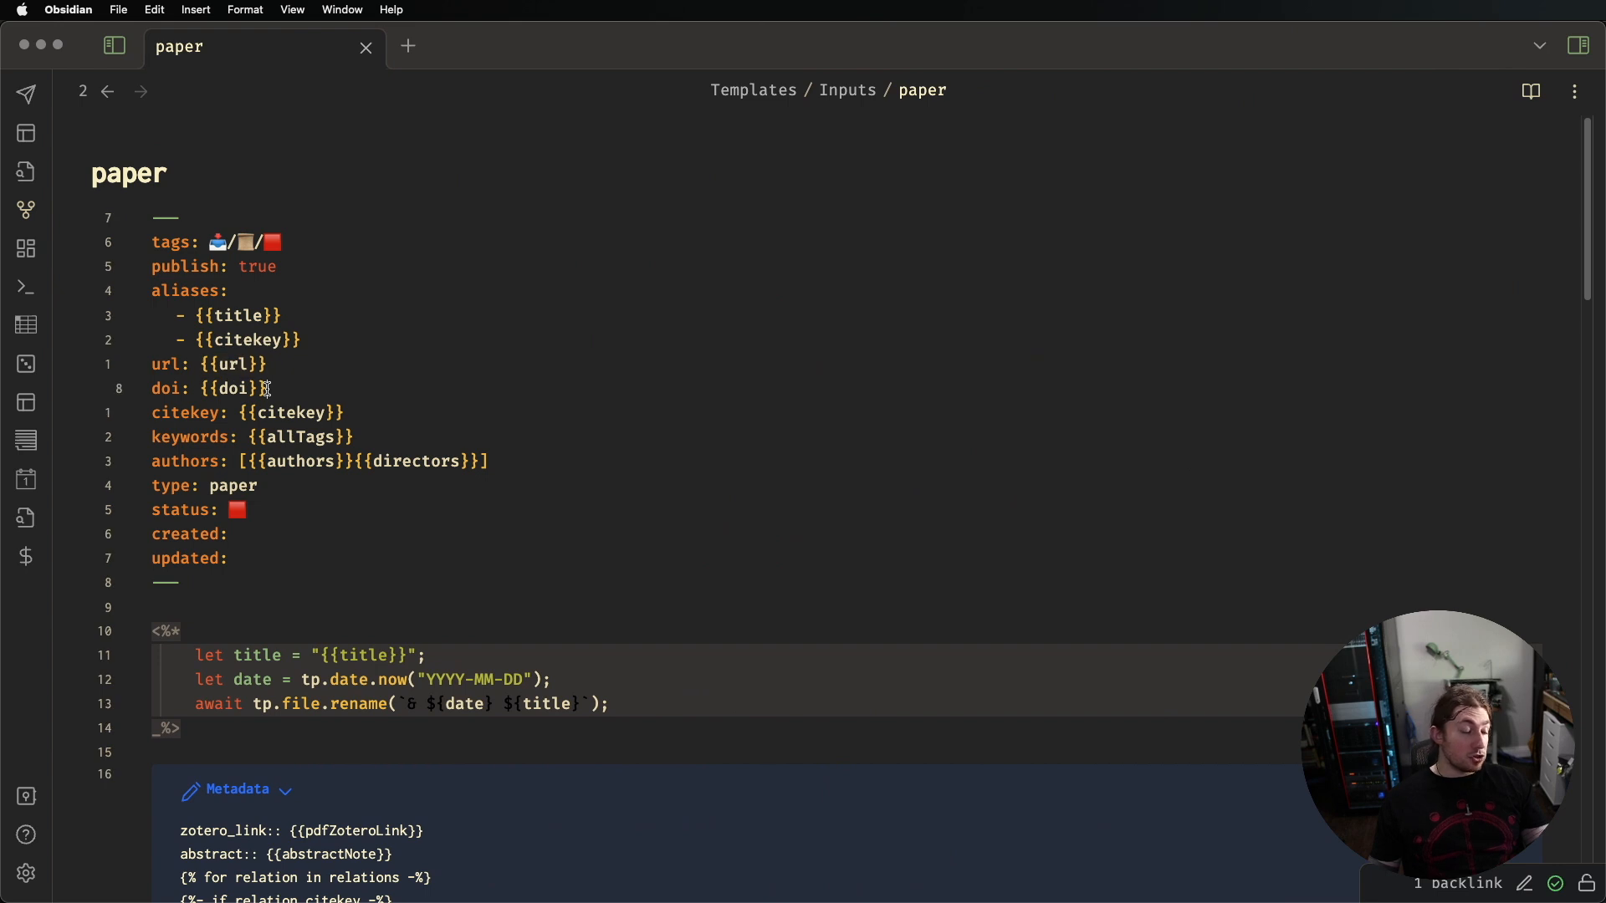
left_click_drag(245, 385, 199, 388)
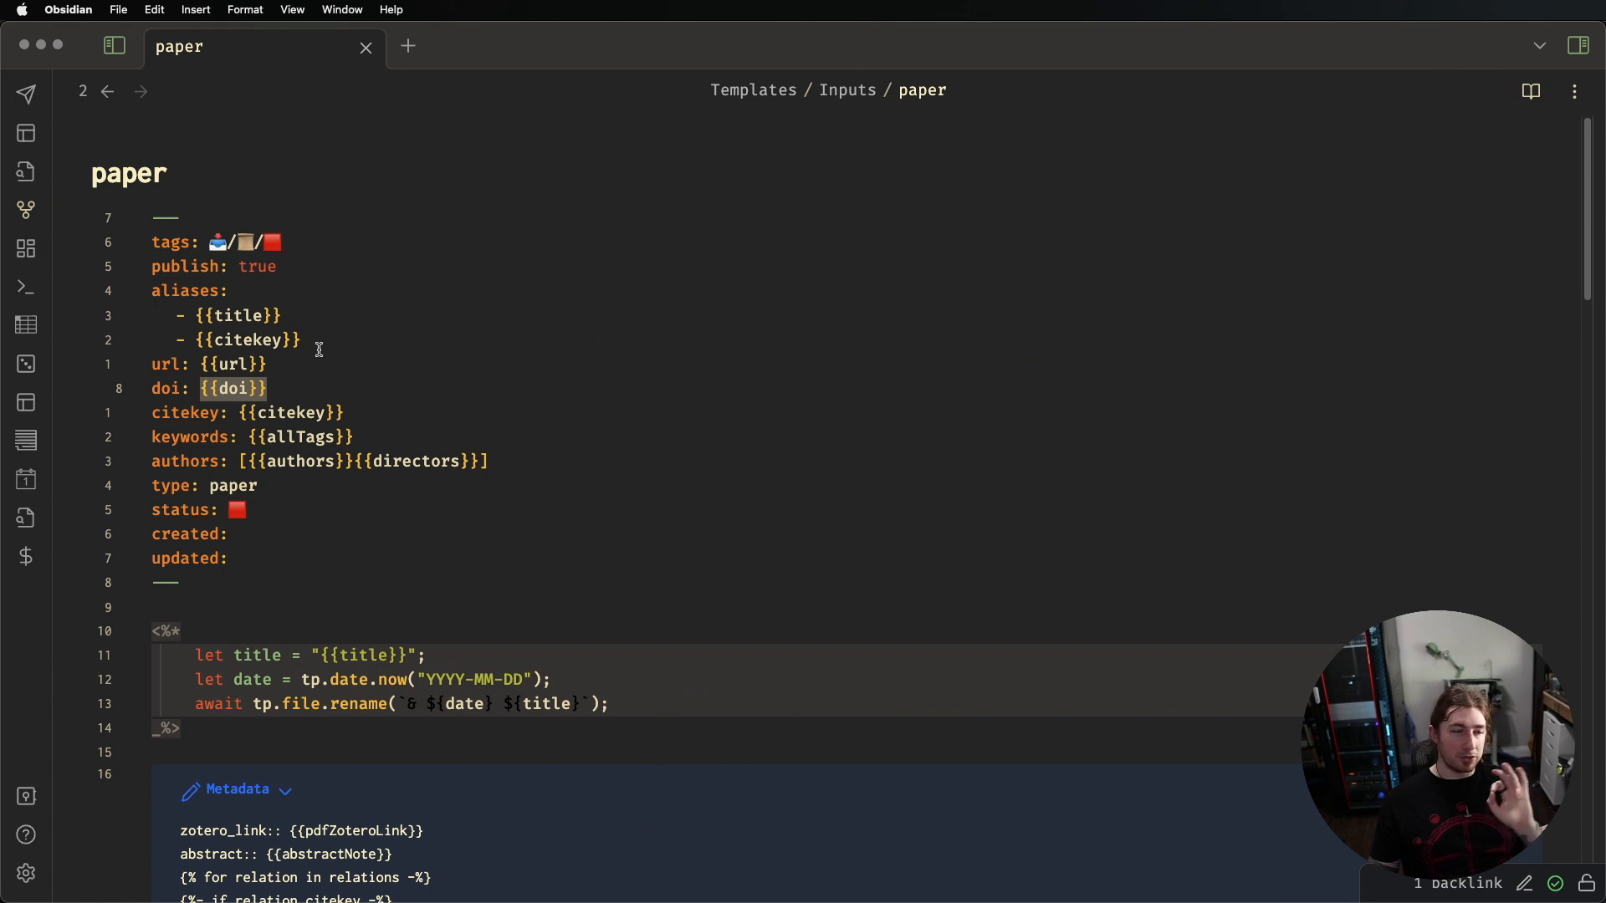
left_click_drag(228, 413, 153, 412)
left_click(368, 410)
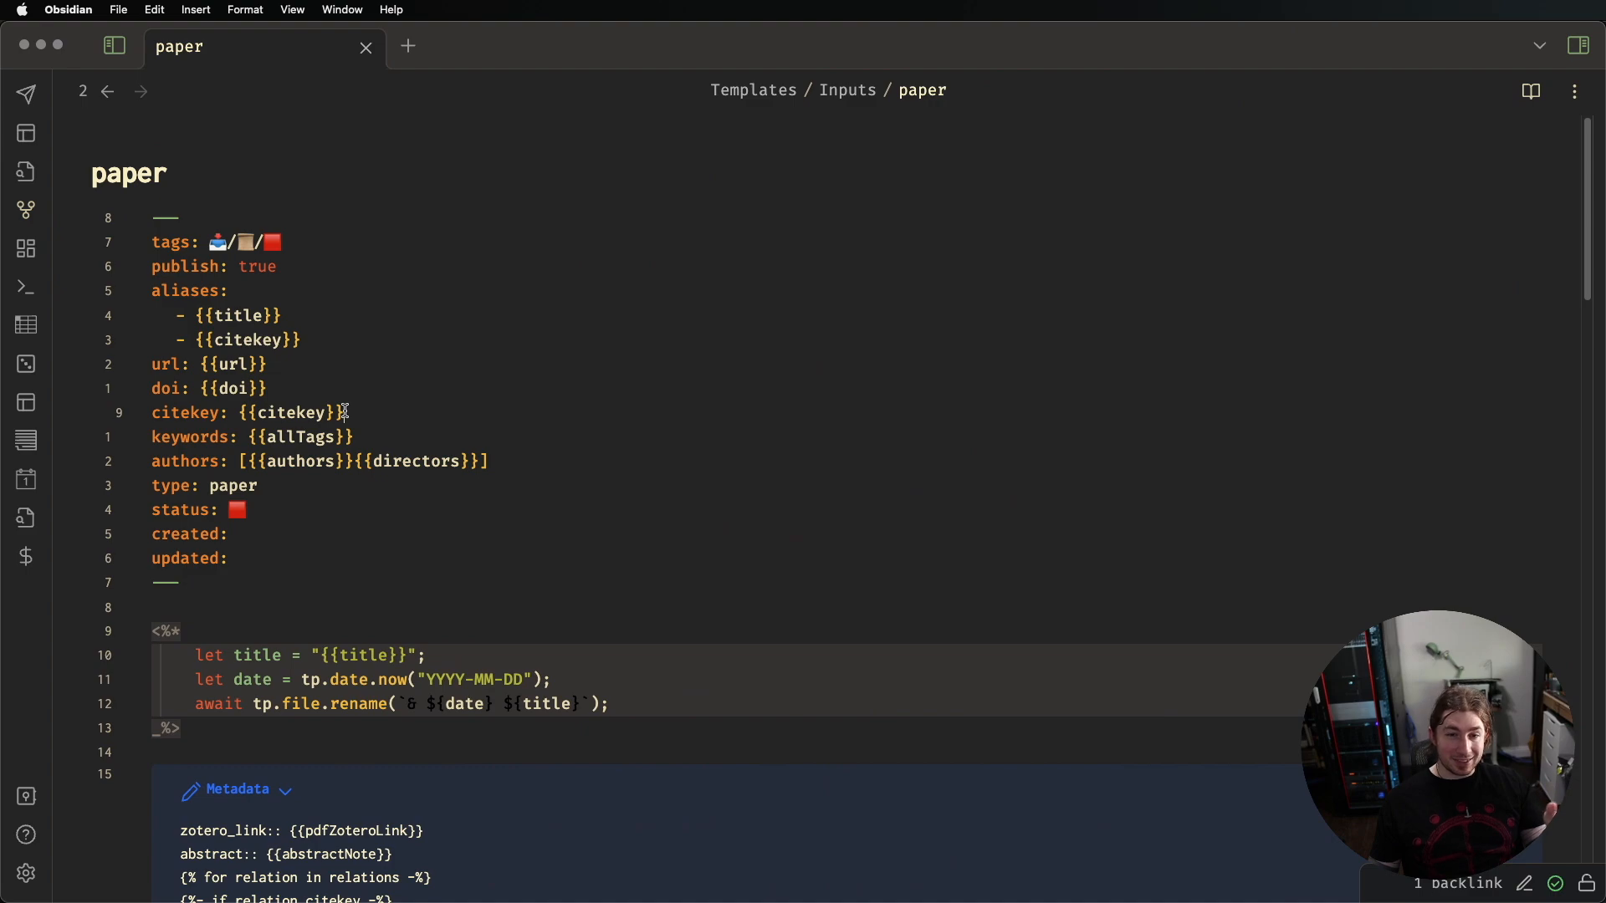
From the keywords field, switch to Zotero's My Library and select the paper "Fine and gross motor ability in males with ADHD", sorting by title
left_click_drag(374, 436, 174, 438)
key("super+Tab")
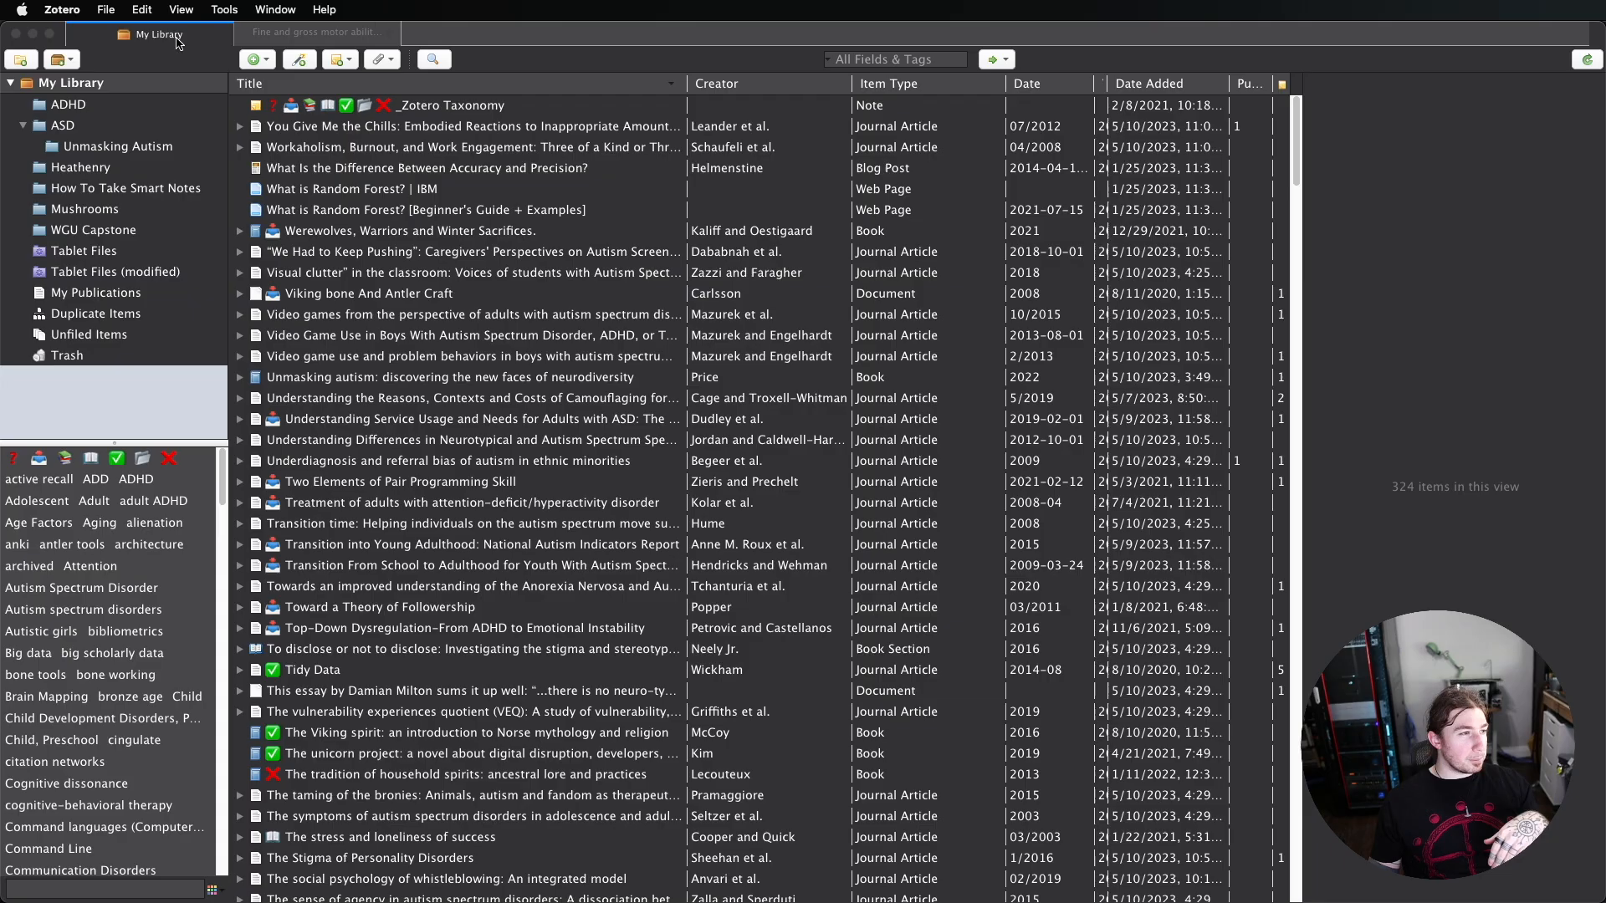
left_click(159, 32)
left_click_drag(354, 715, 561, 95)
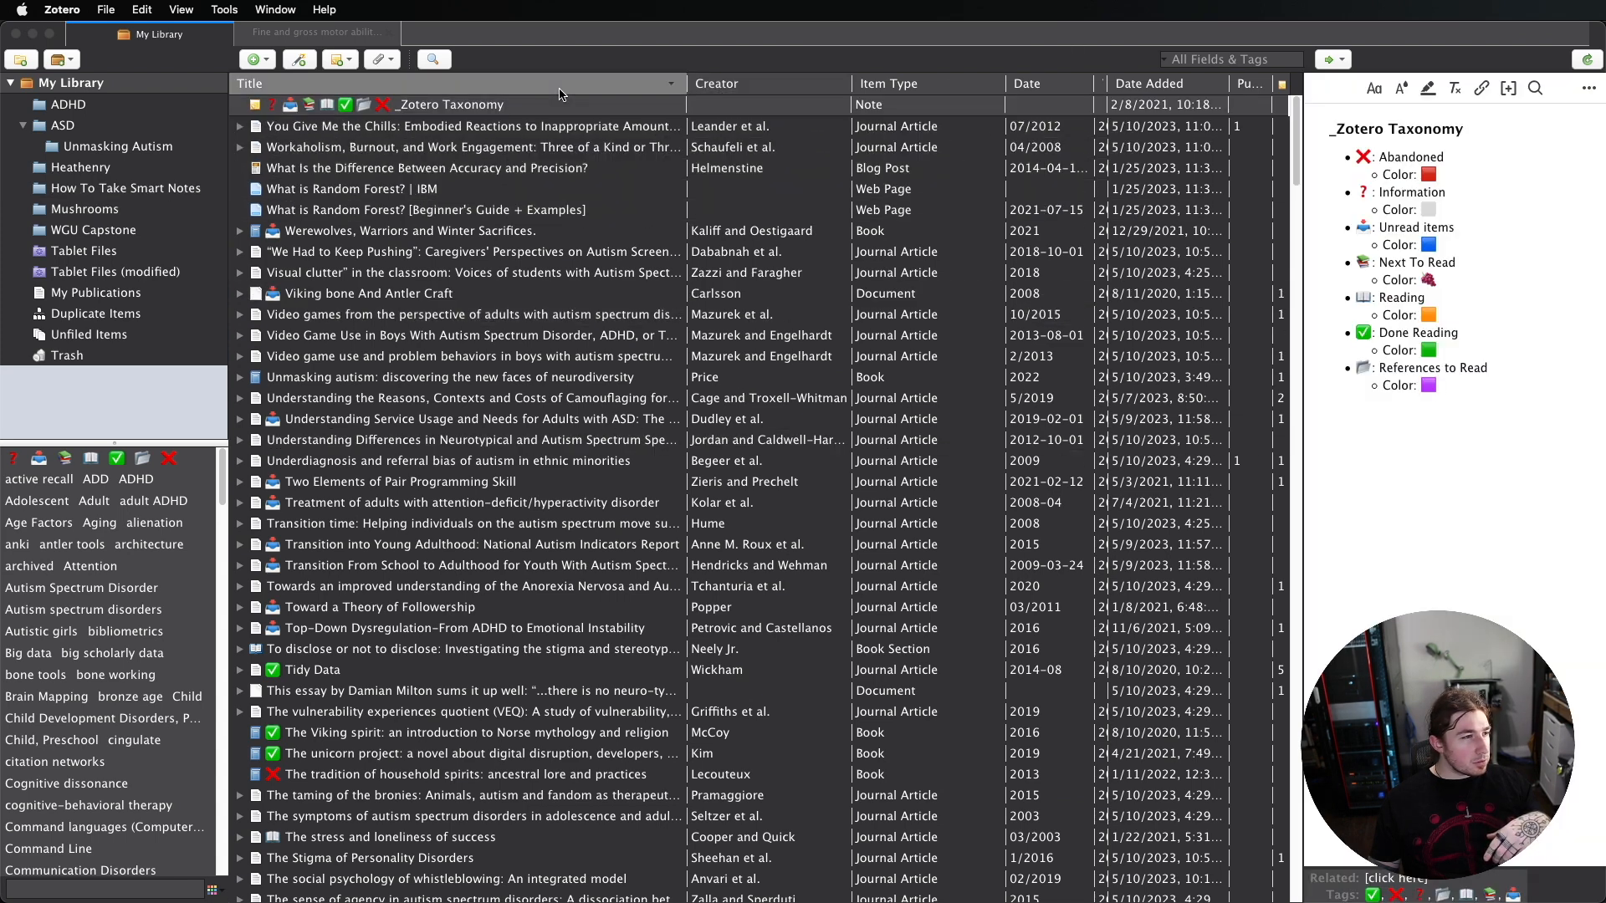
left_click(560, 94)
left_click_drag(558, 433, 335, 164)
scroll(558, 434, "up", 15)
scroll(395, 289, "up", 15)
scroll(381, 201, "up", 4)
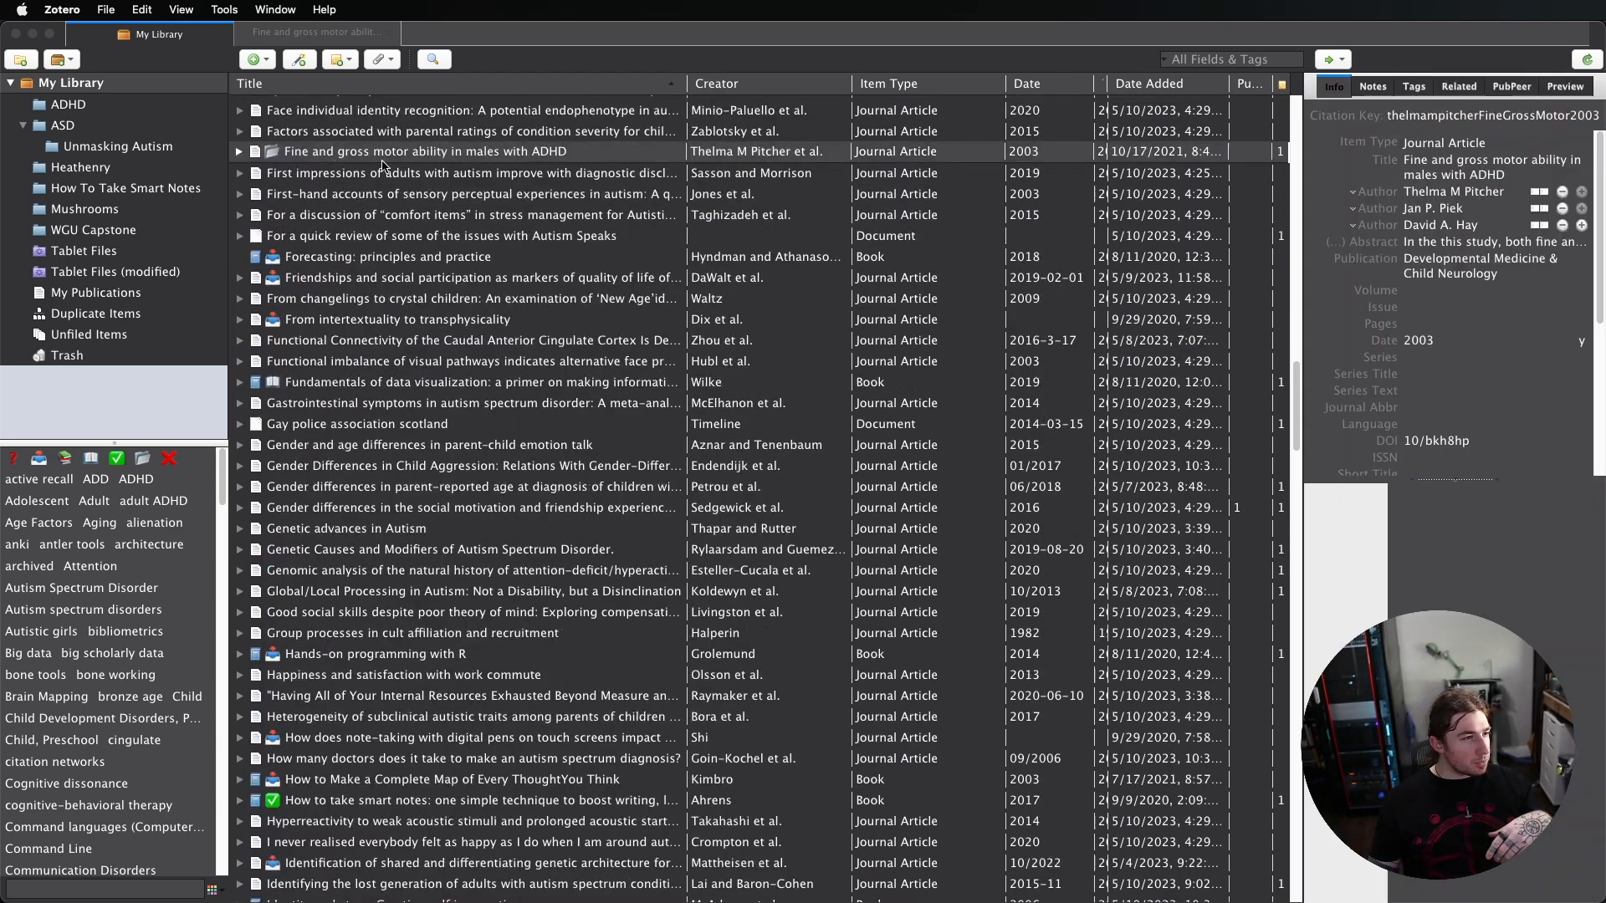
View the selected paper's tags in Zotero, and return to Obsidian to highlight the allTags placeholder of the keywords field
left_click(1414, 87)
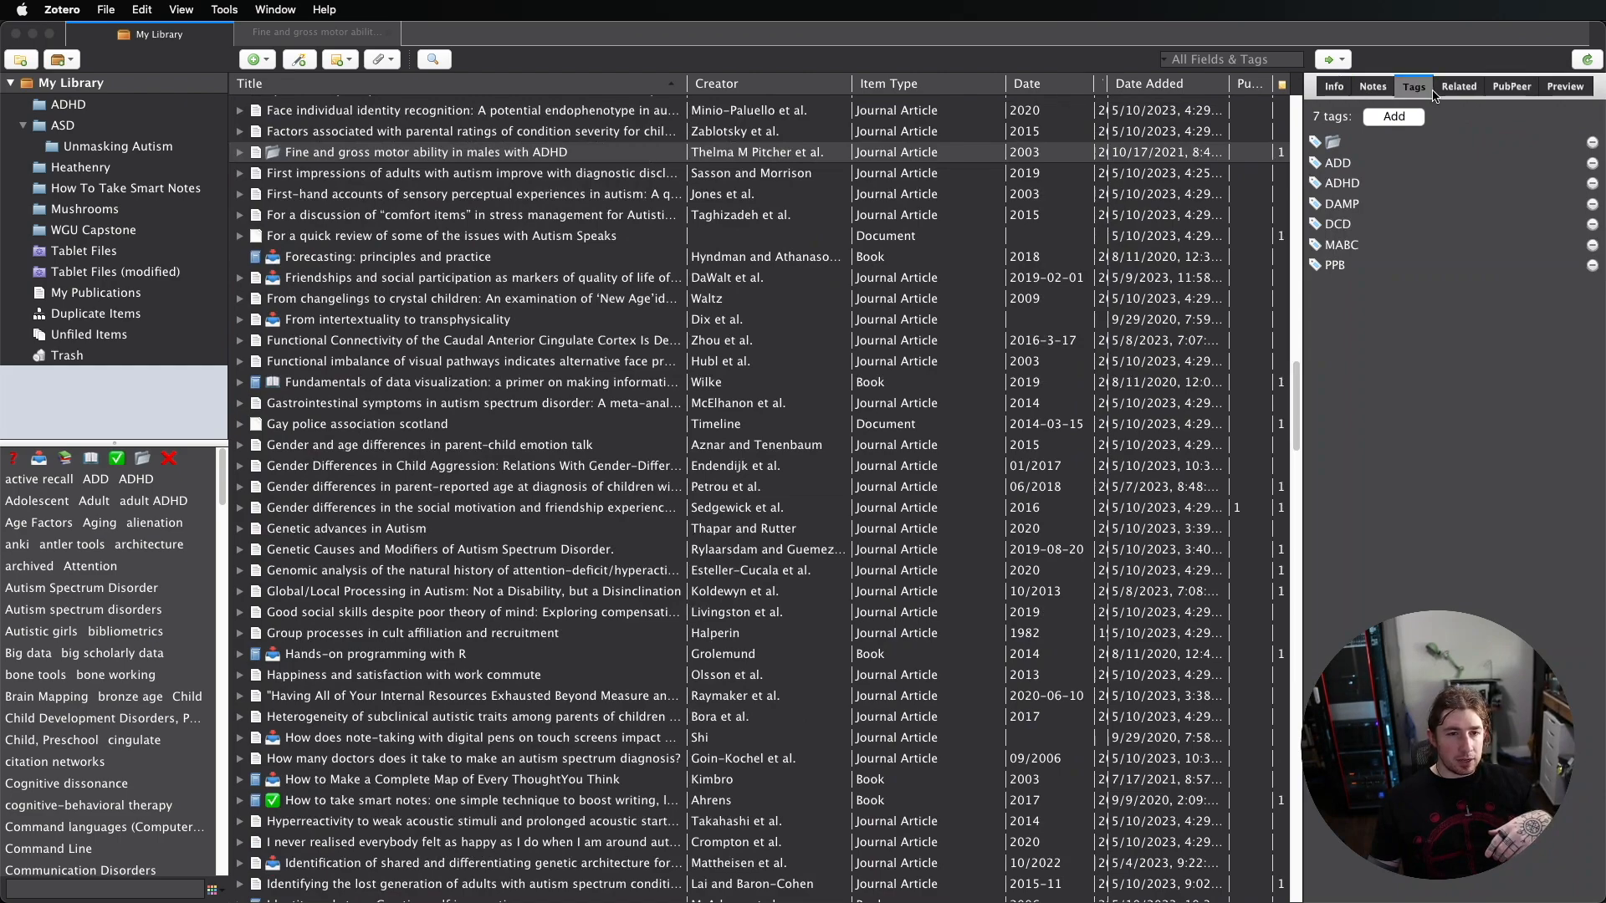
left_click(1380, 266)
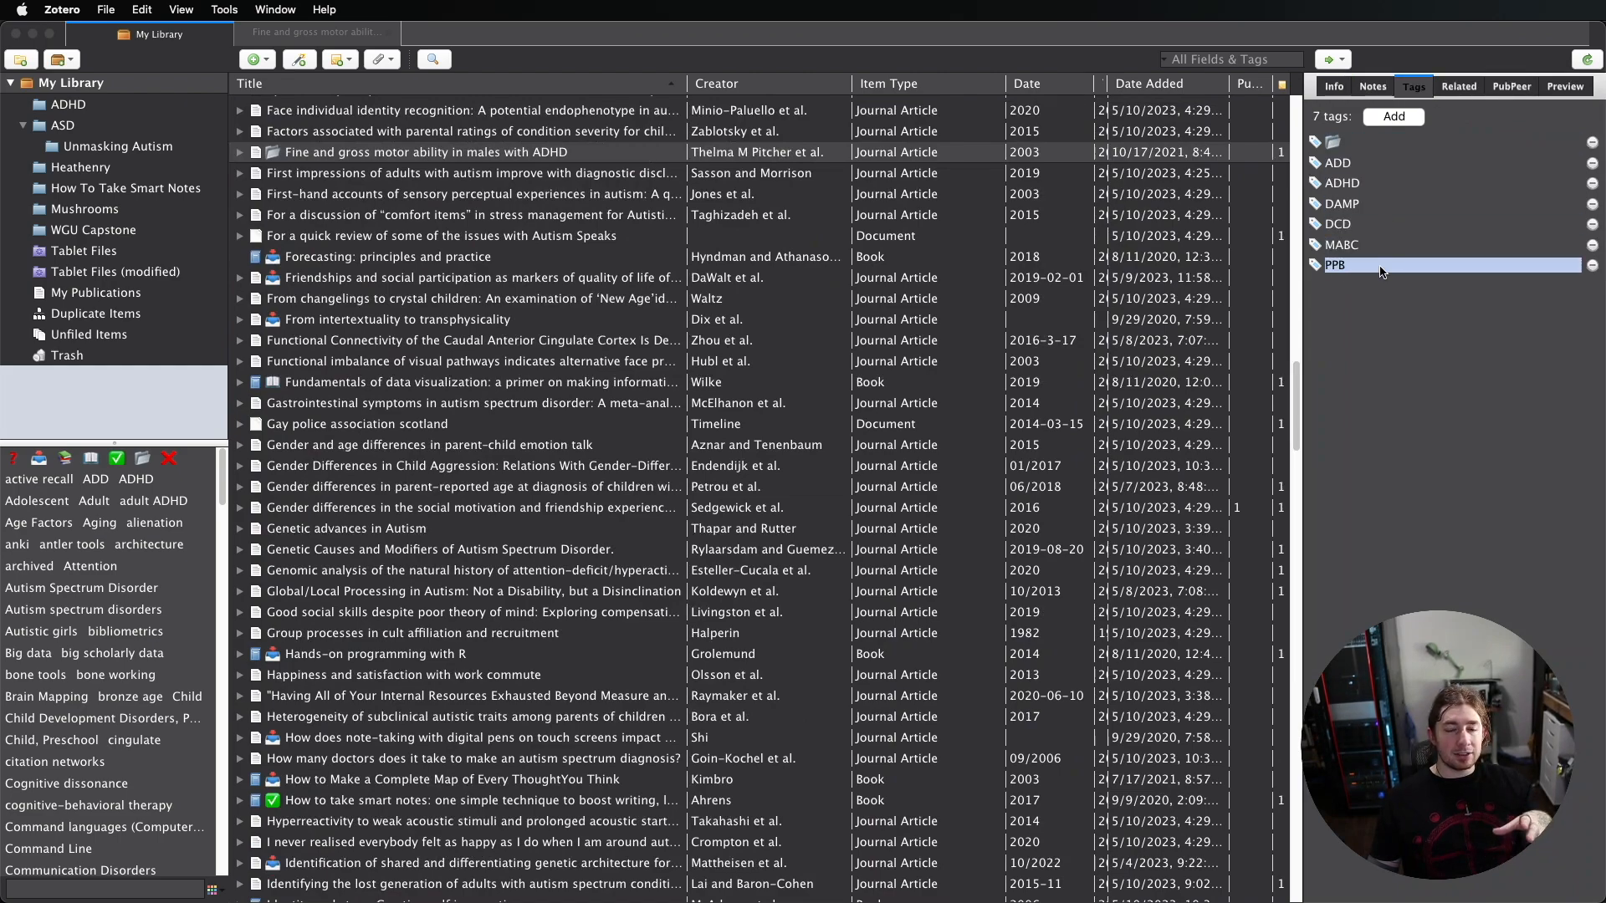
key("ctrl+Up")
left_click(738, 577)
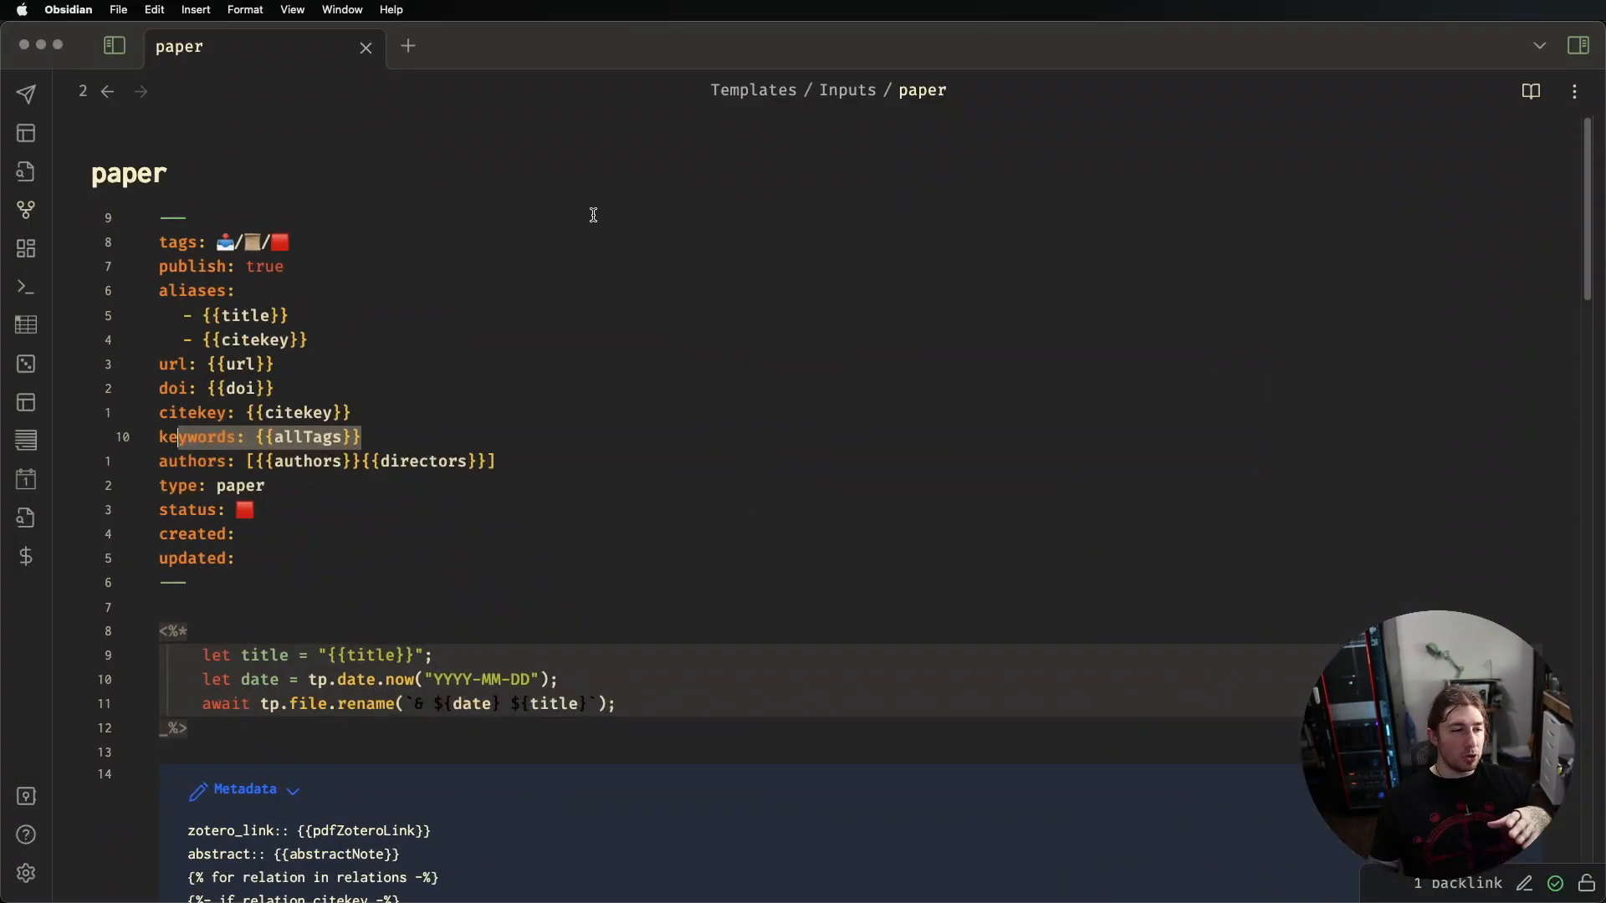
left_click(340, 439)
double_click(333, 437)
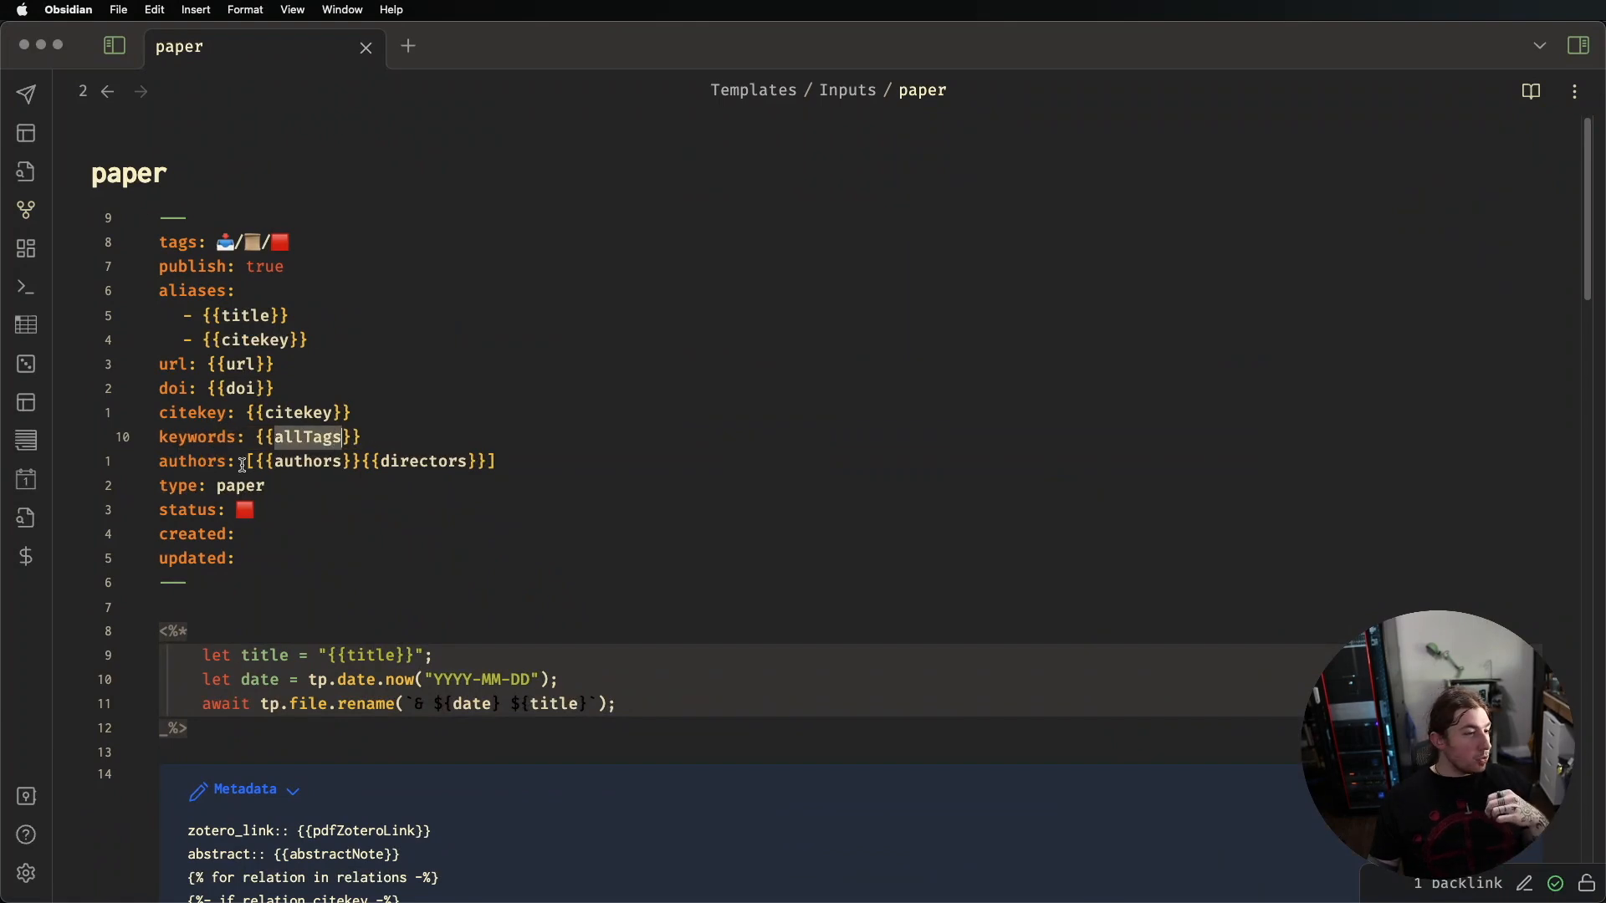
Enclose the keywords value {{allTags}} in square brackets, following the format of the authors field
left_click(294, 462)
left_click(449, 461)
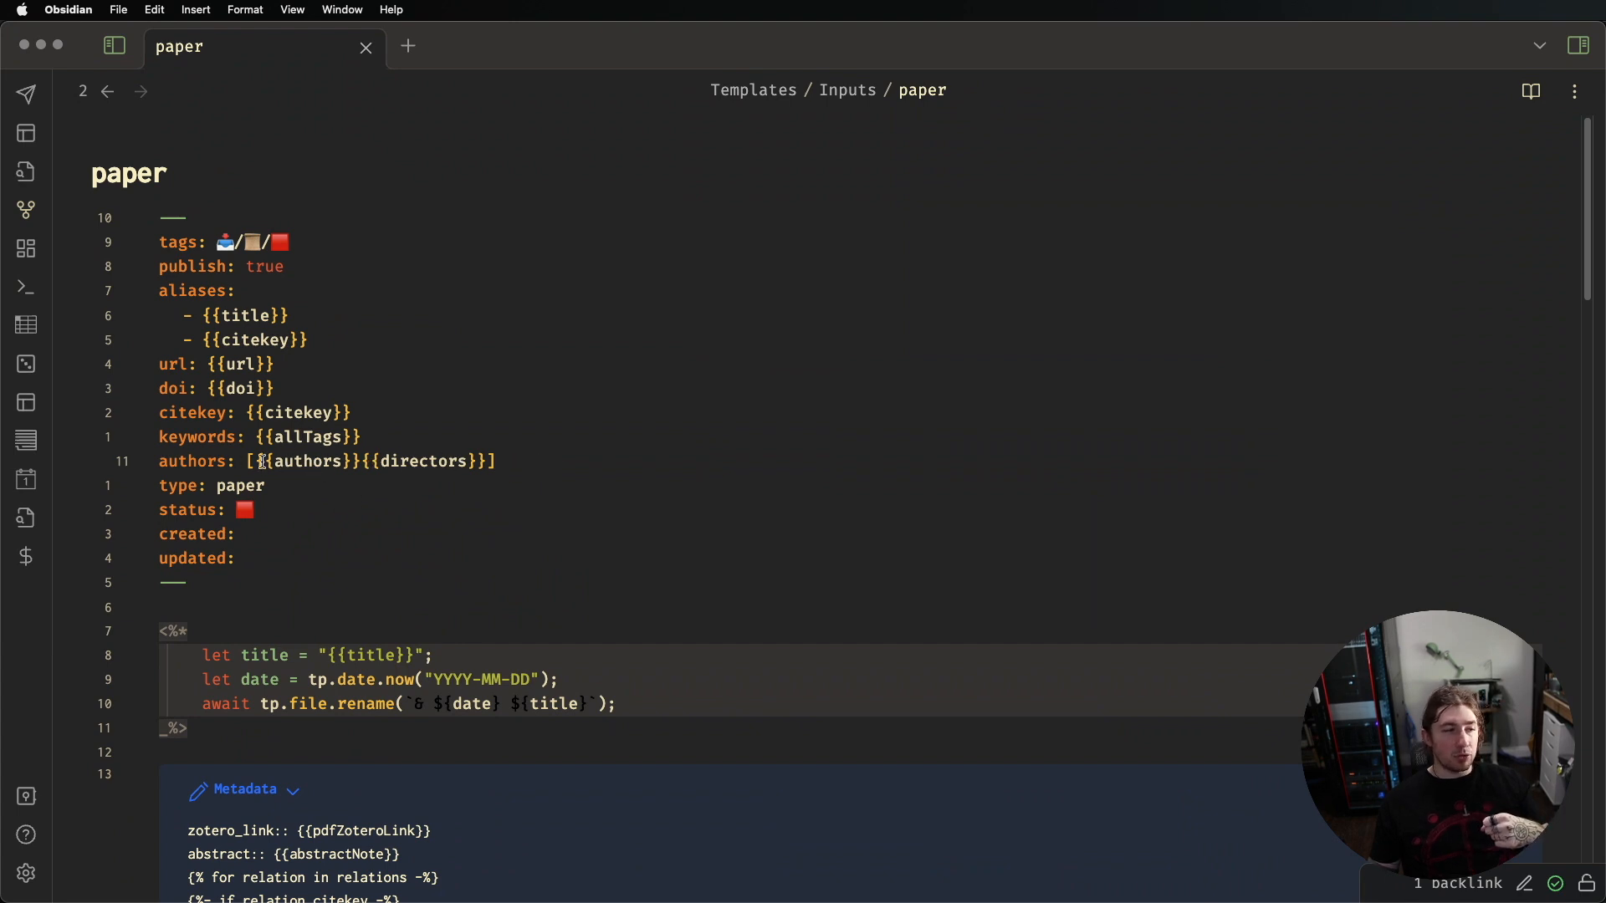
key("Up")
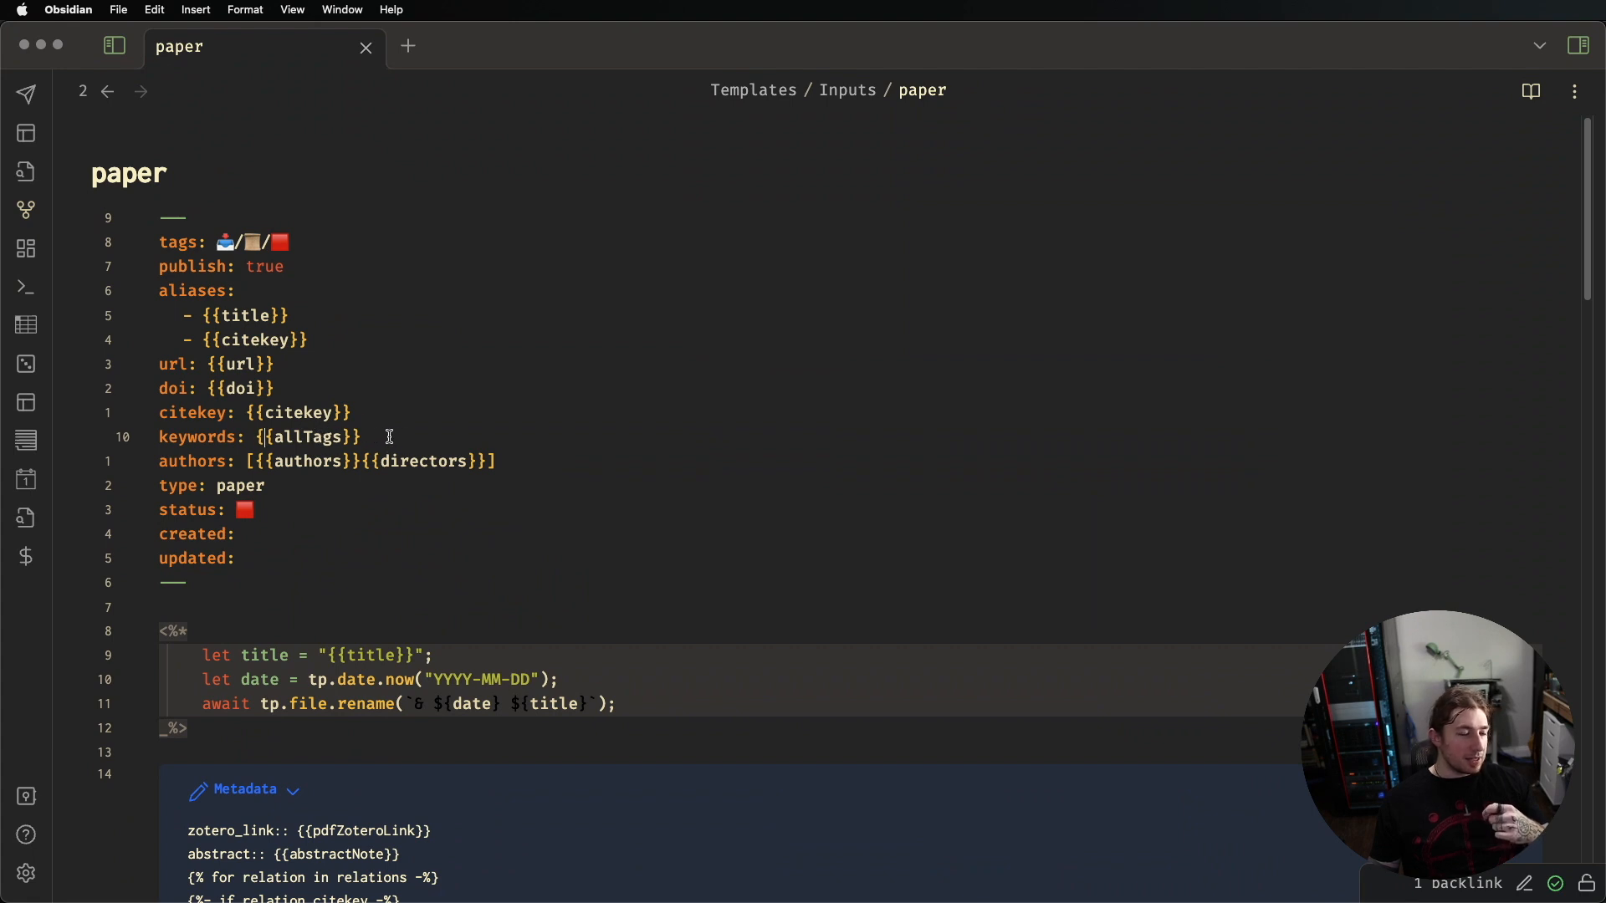
left_click(257, 435)
type("[")
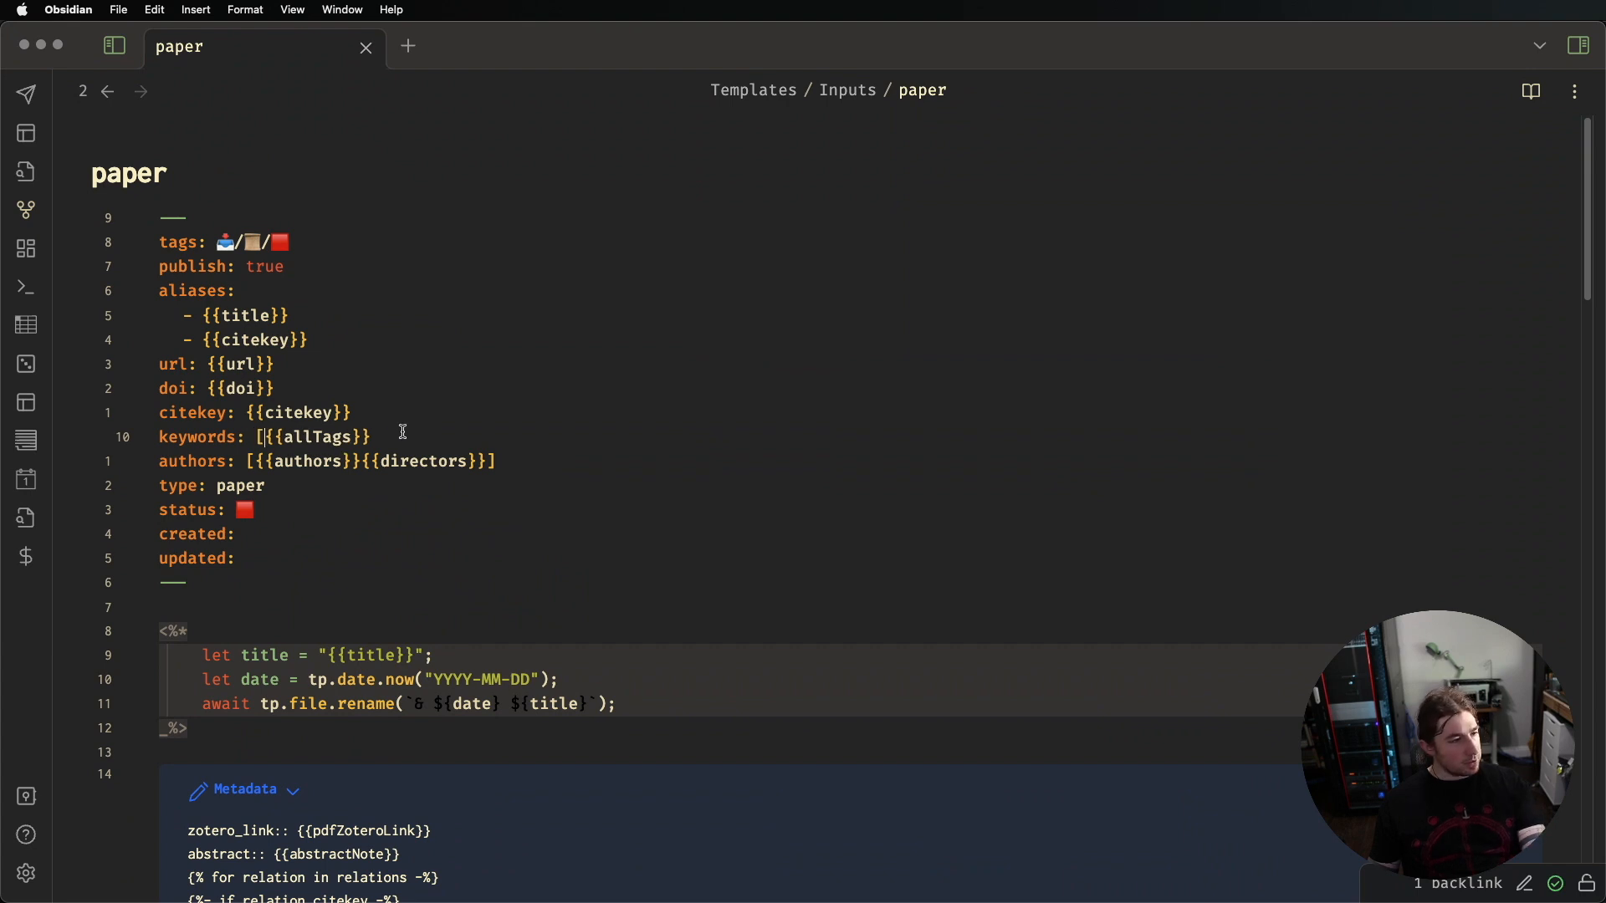
Review the type, status, created and updated fields at the end of the frontmatter
left_click(288, 487)
left_click_drag(287, 504, 159, 485)
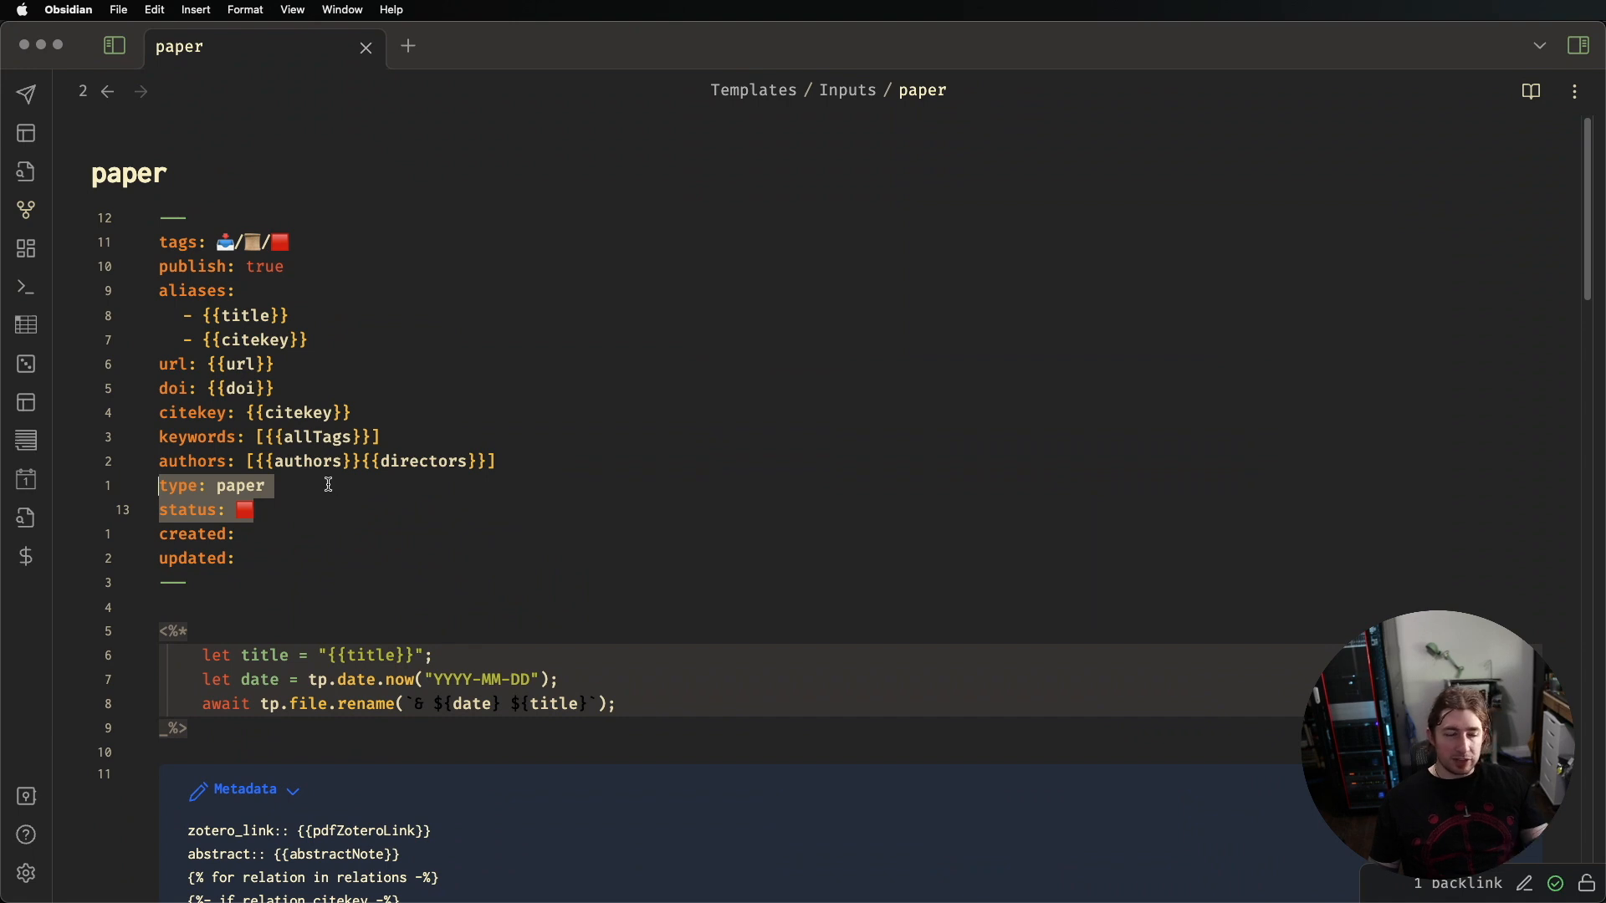
scroll(276, 502, "down", 1)
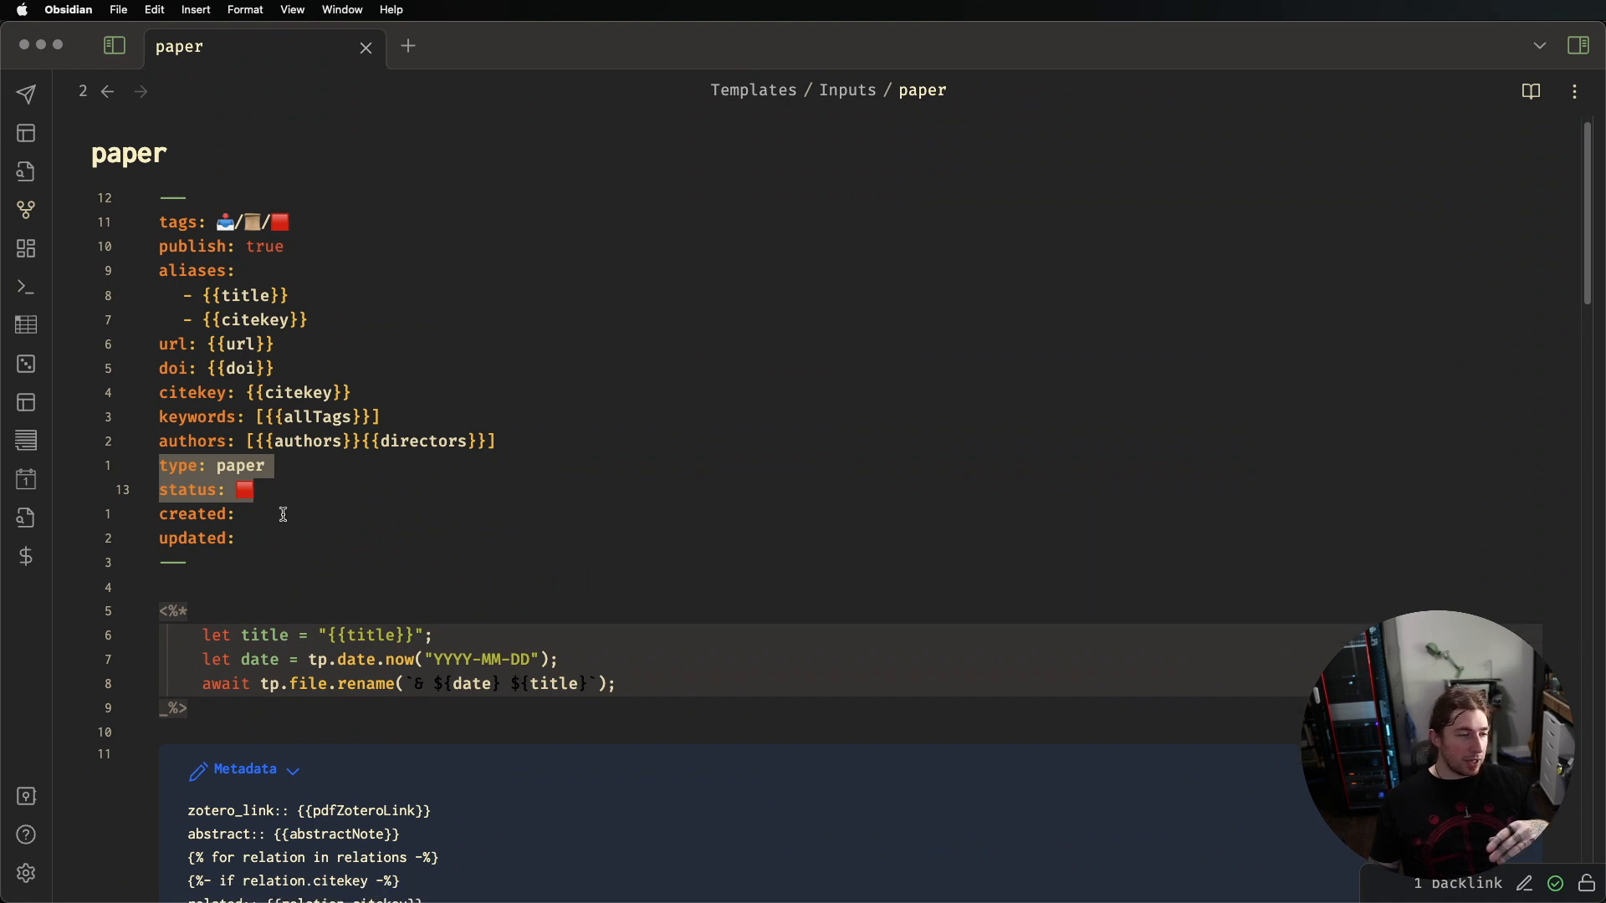
left_click_drag(257, 545, 159, 513)
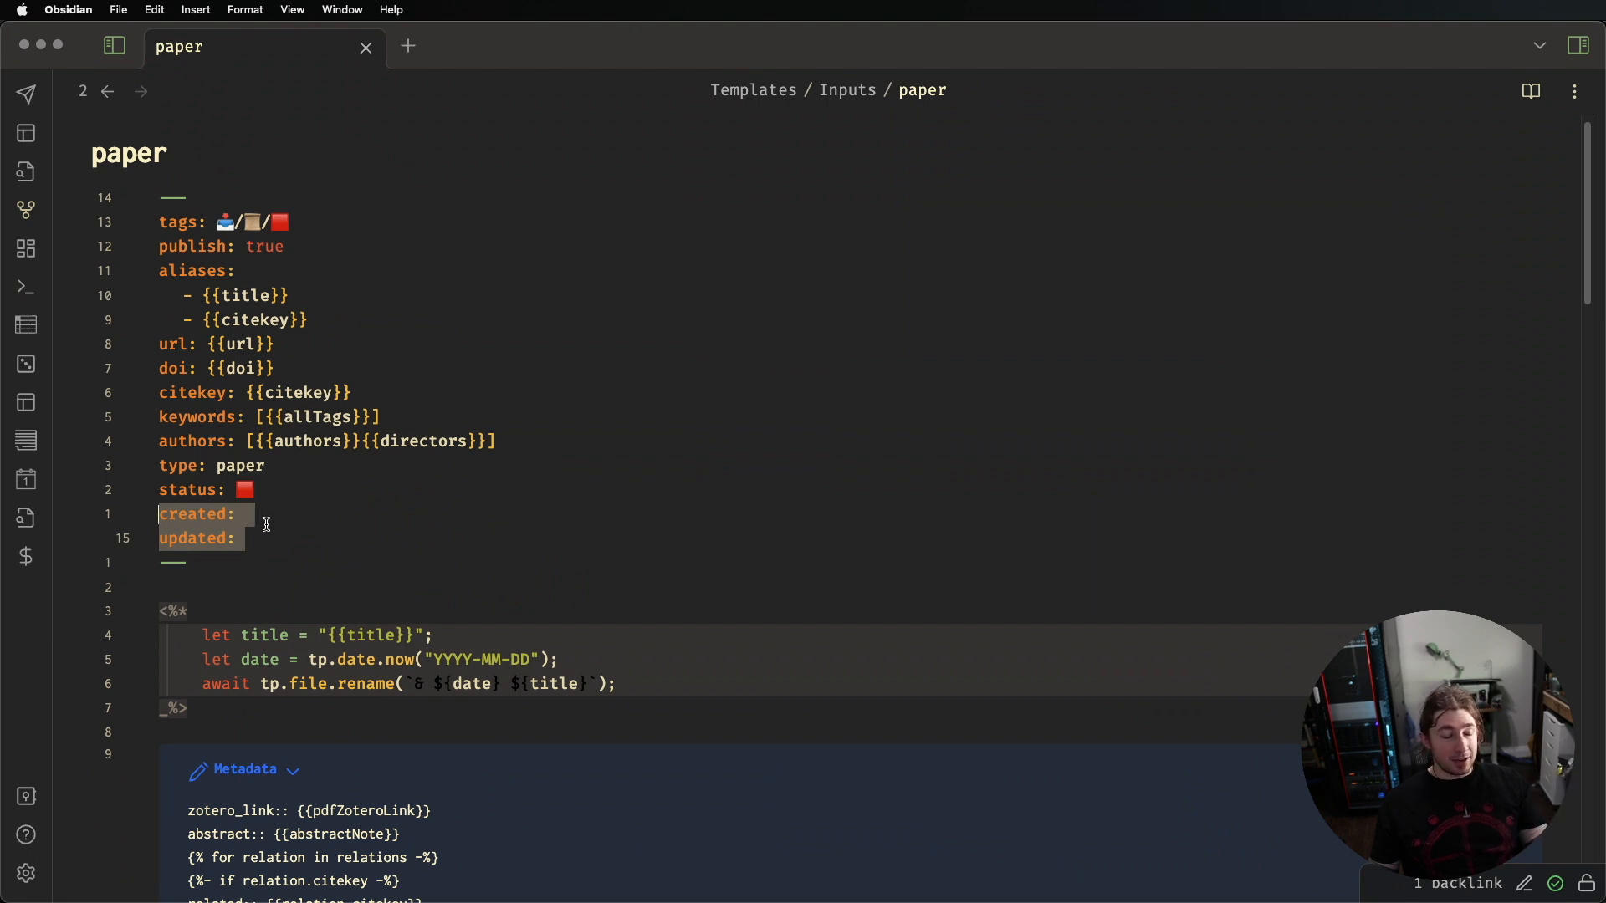
scroll(276, 501, "down", 5)
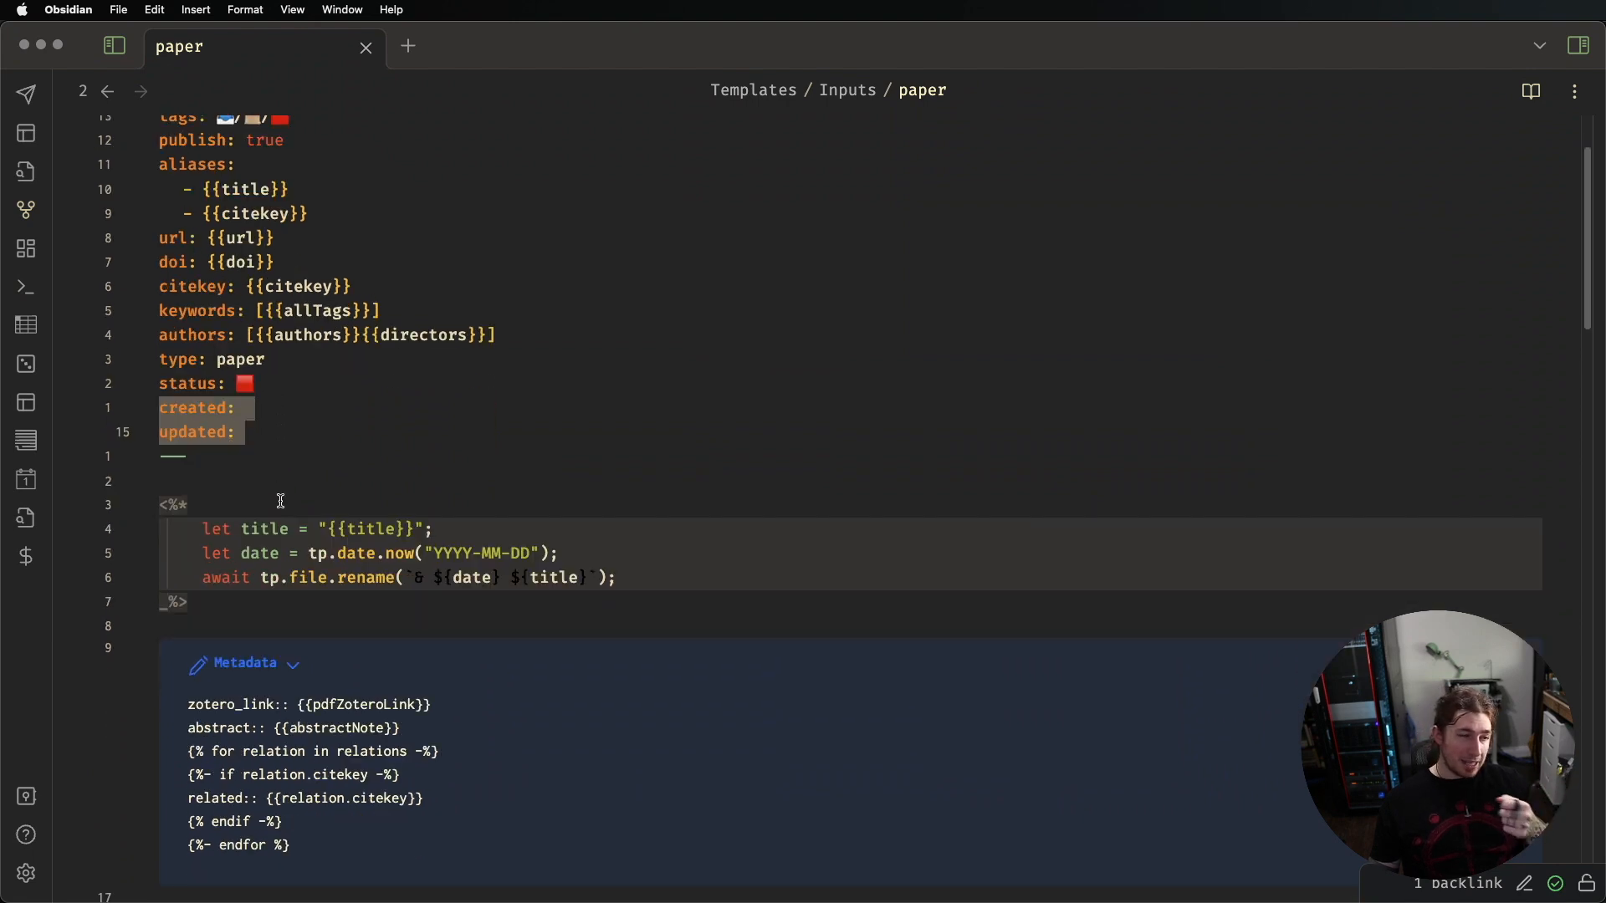
scroll(281, 502, "down", 1)
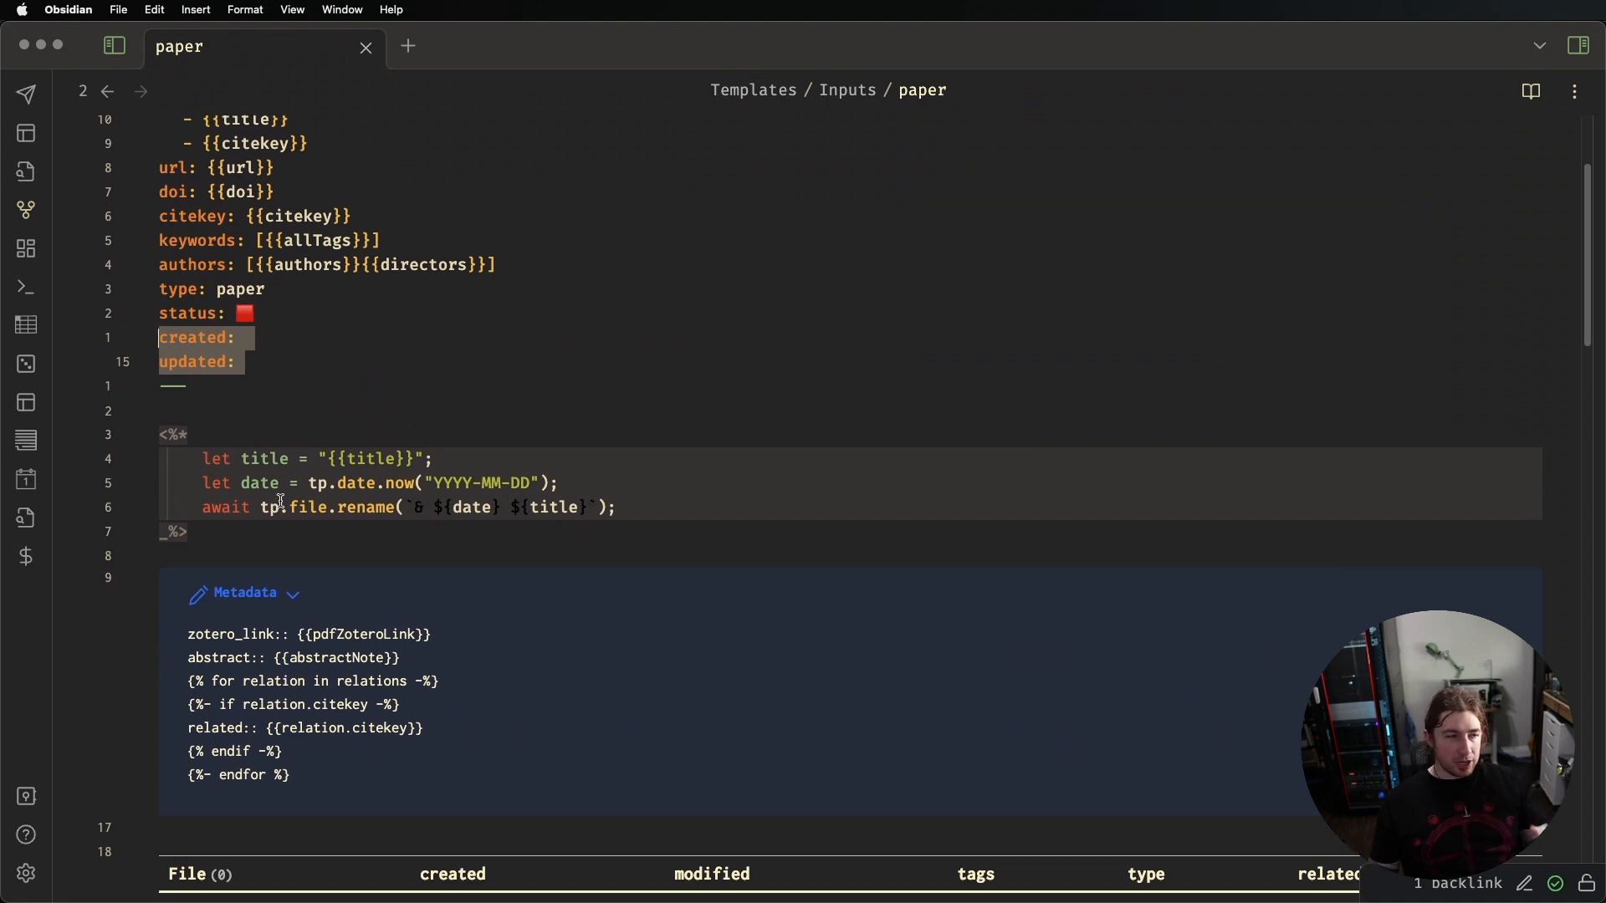
scroll(281, 502, "down", 1)
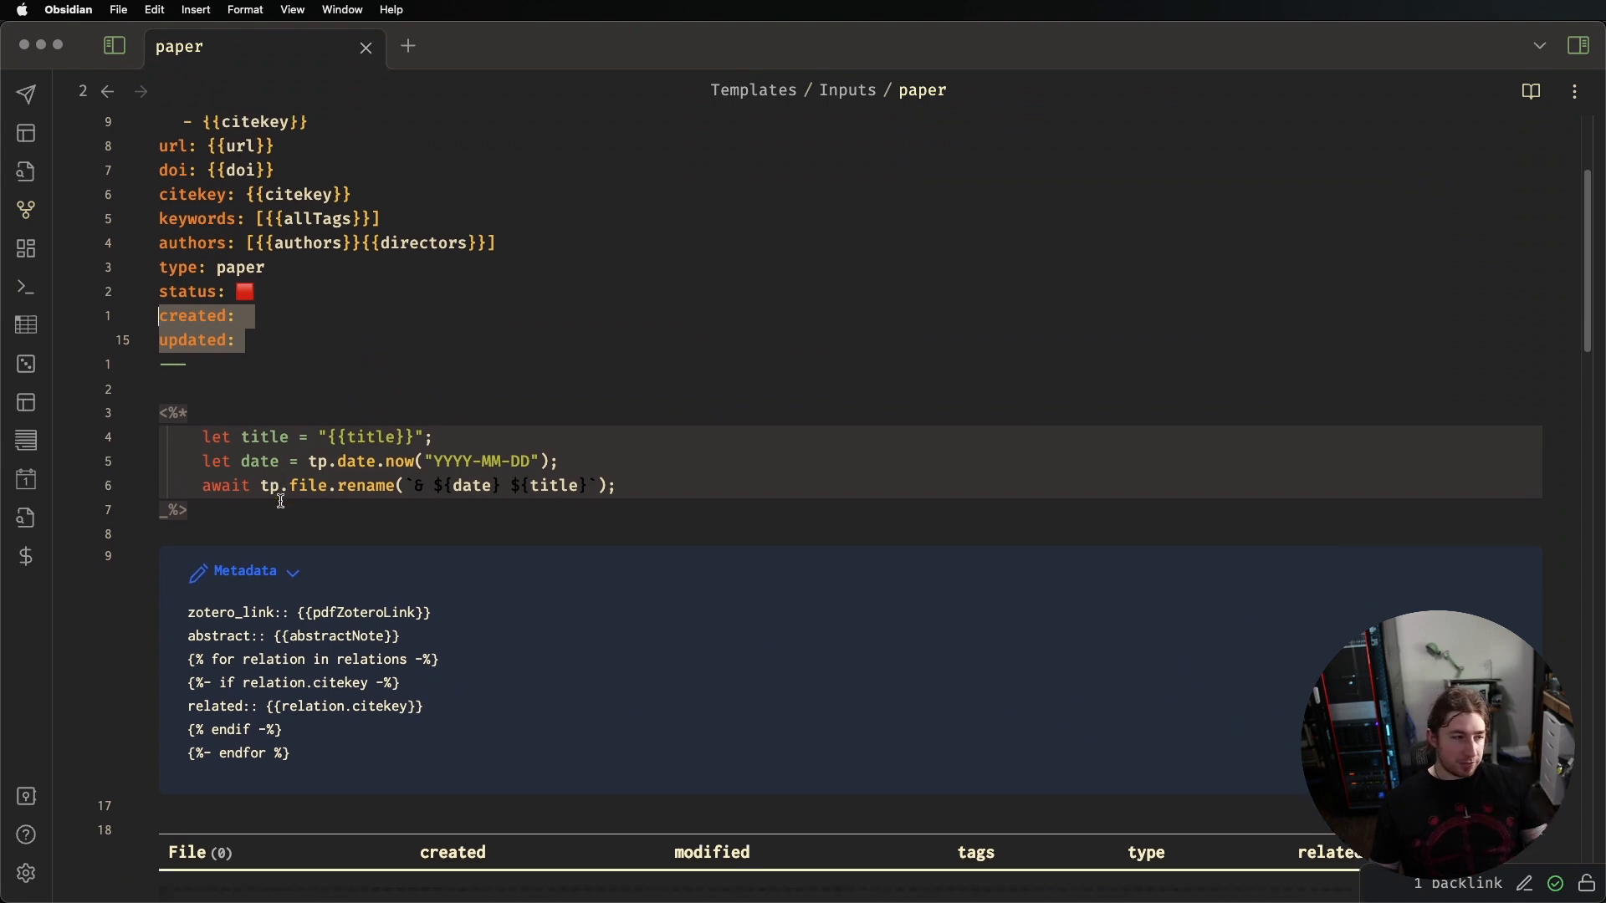
Examine the template script that renames the file with an ampersand, the date and the title
left_click_drag(187, 499, 155, 410)
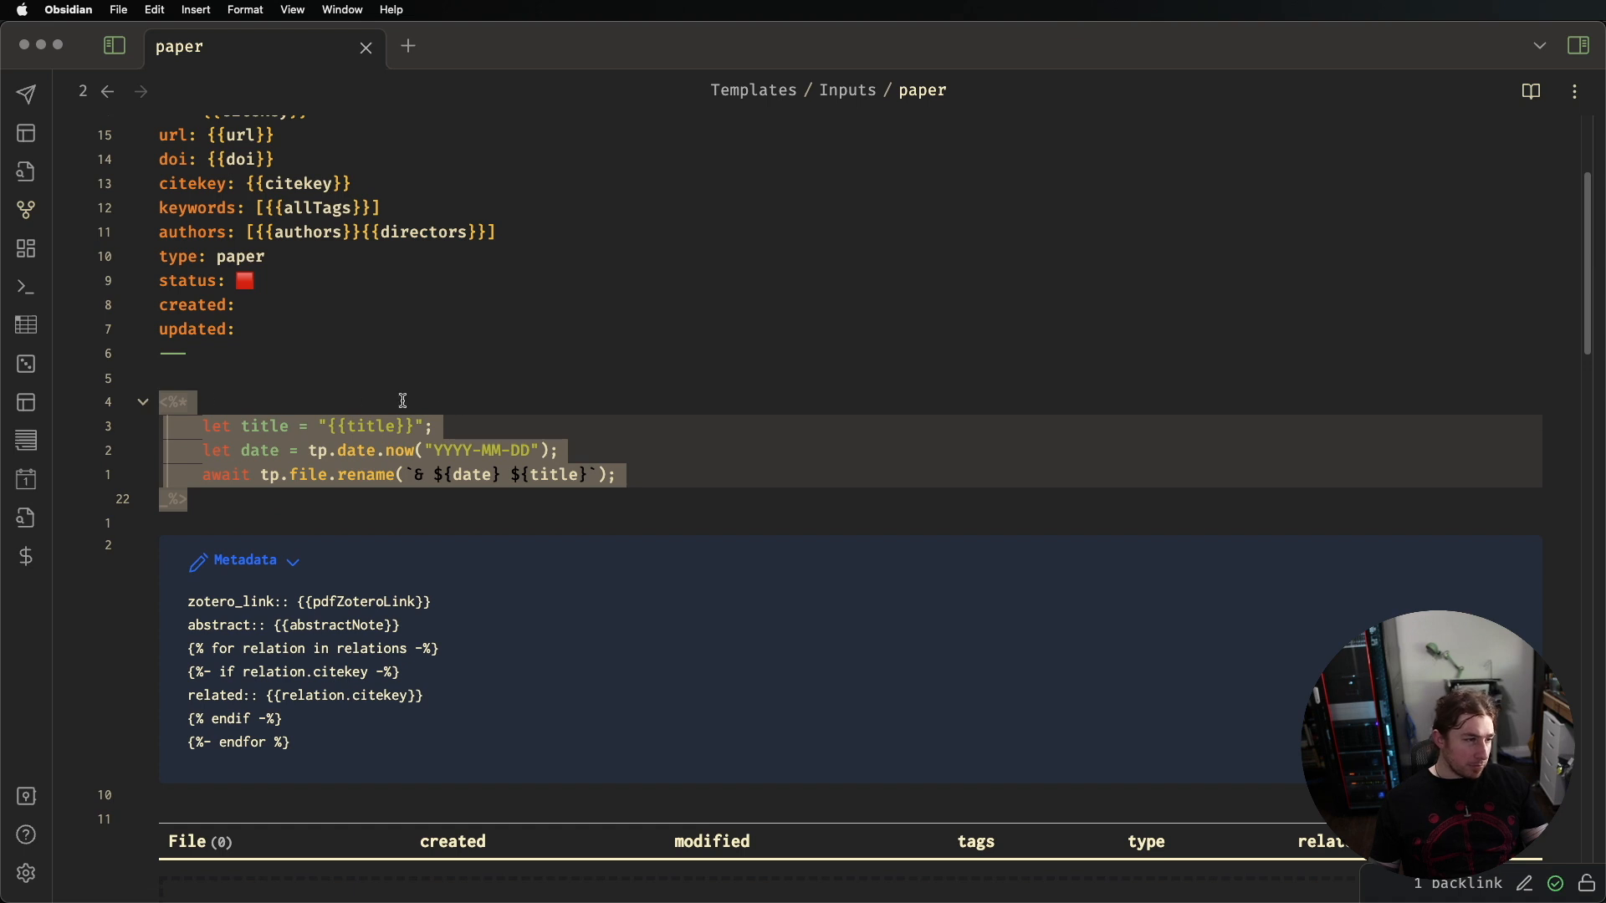
scroll(502, 429, "up", 4)
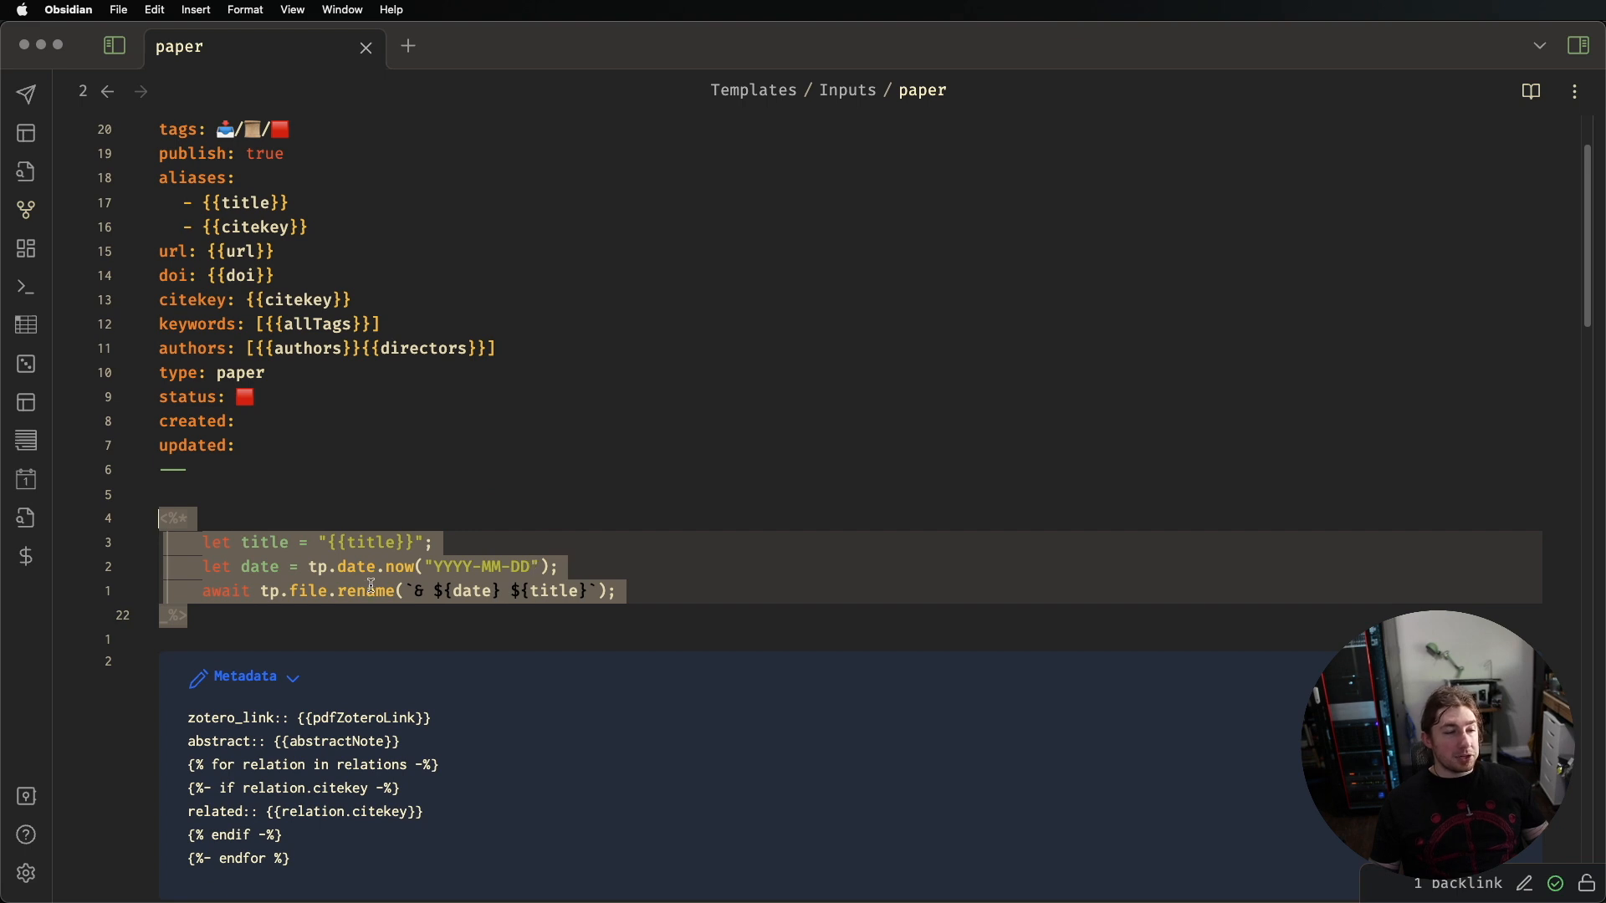
left_click(422, 592)
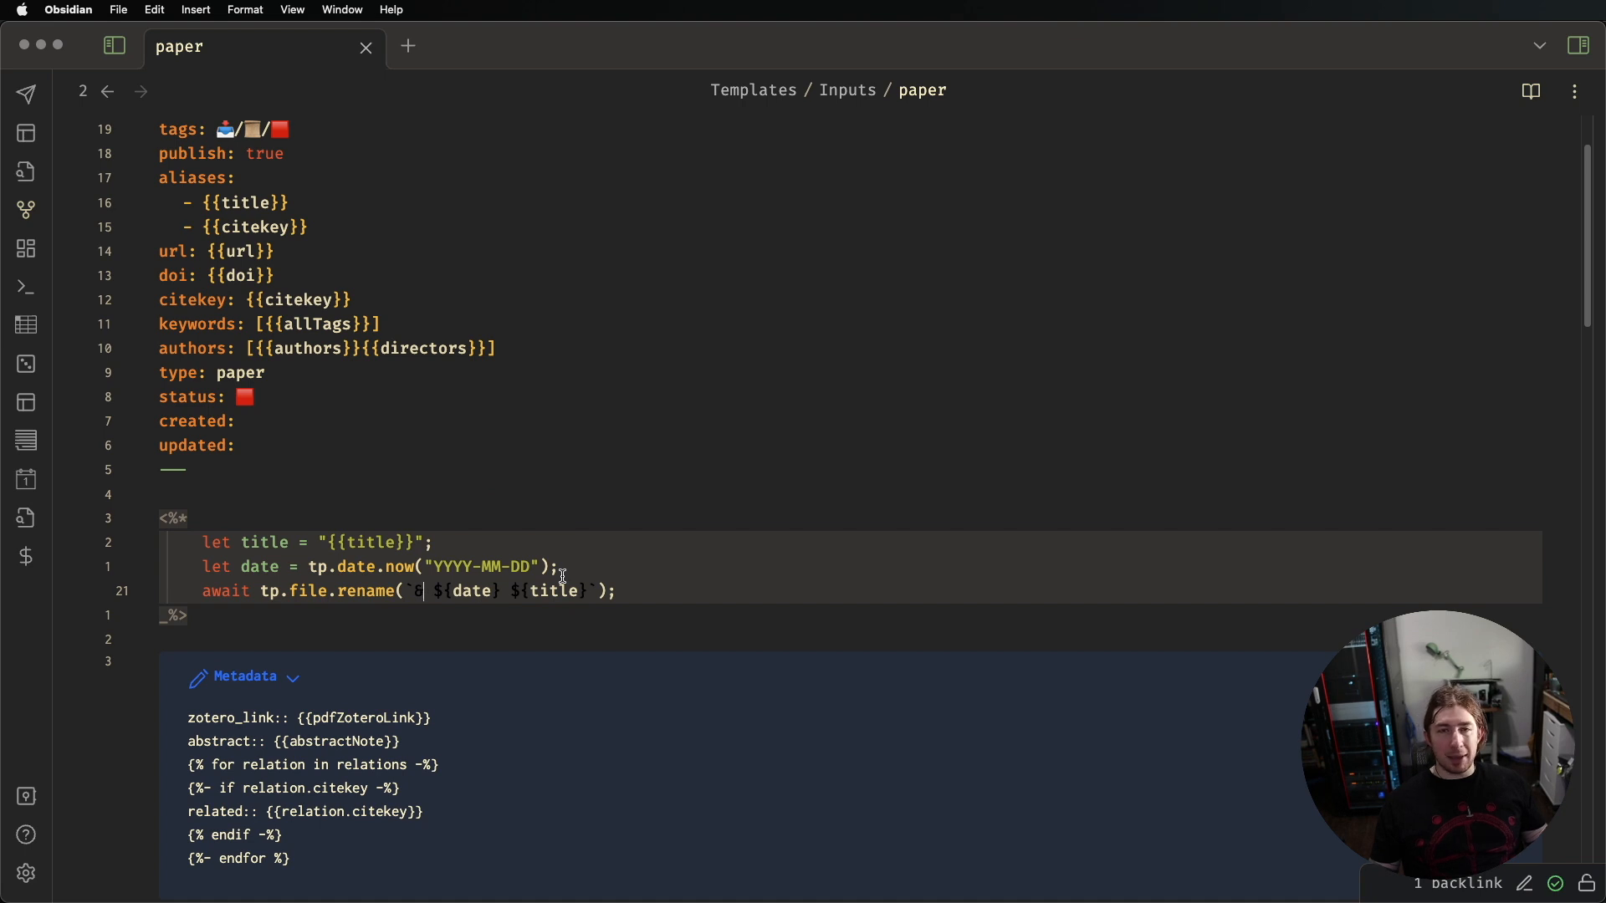
scroll(512, 459, "down", 3)
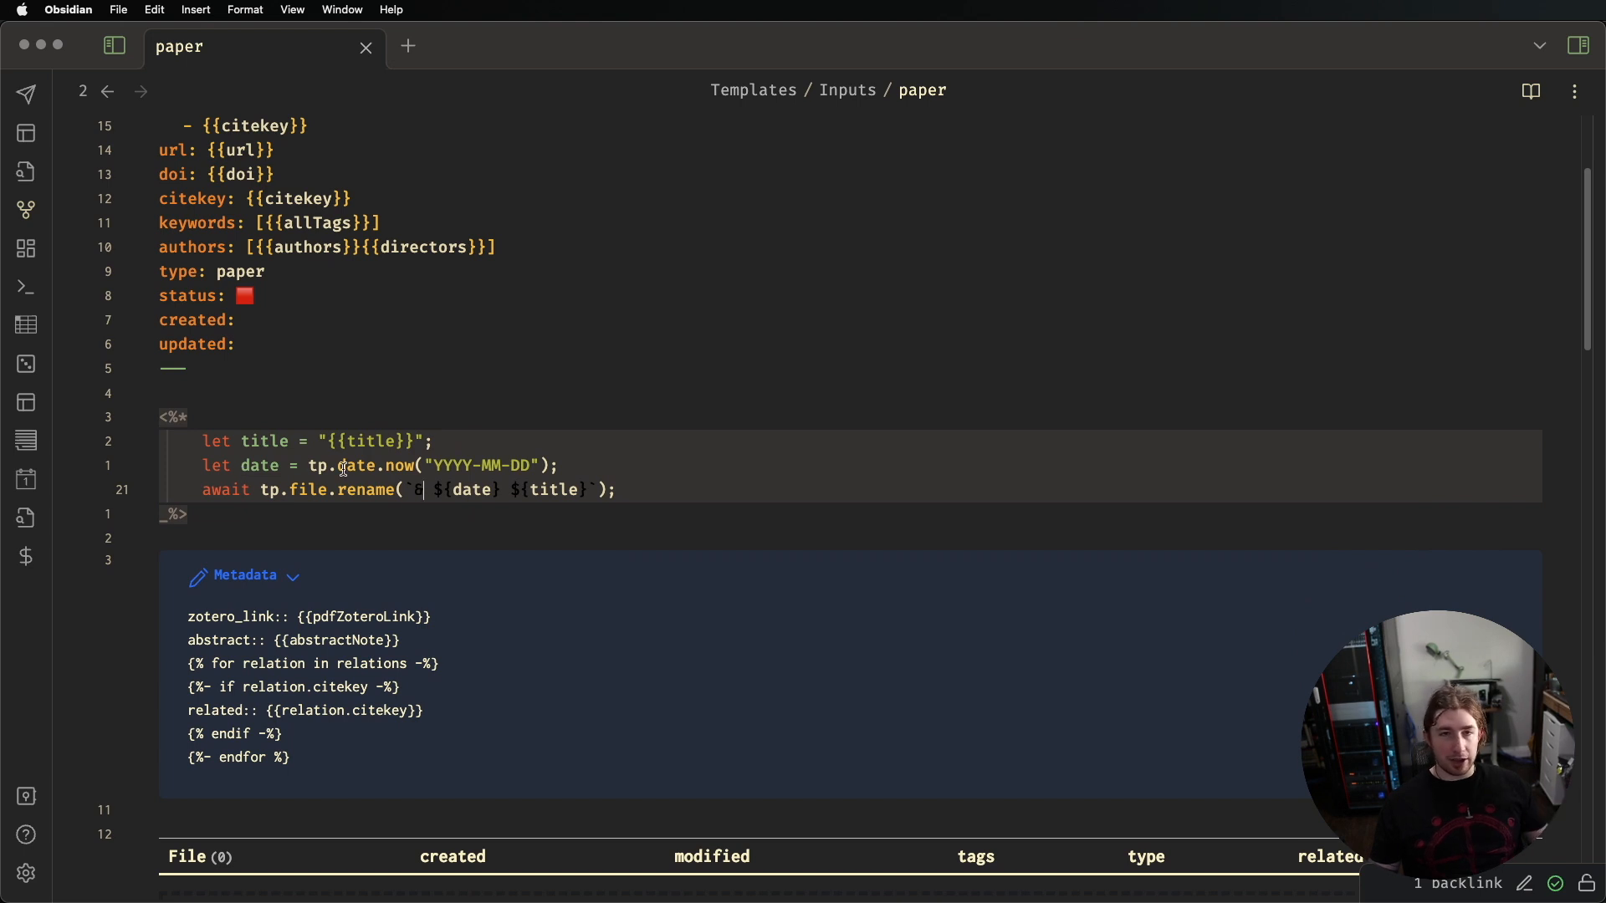
Examine the Metadata callout's source, including zotero_link, abstract and the loop that outputs related citekeys
scroll(343, 468, "down", 6)
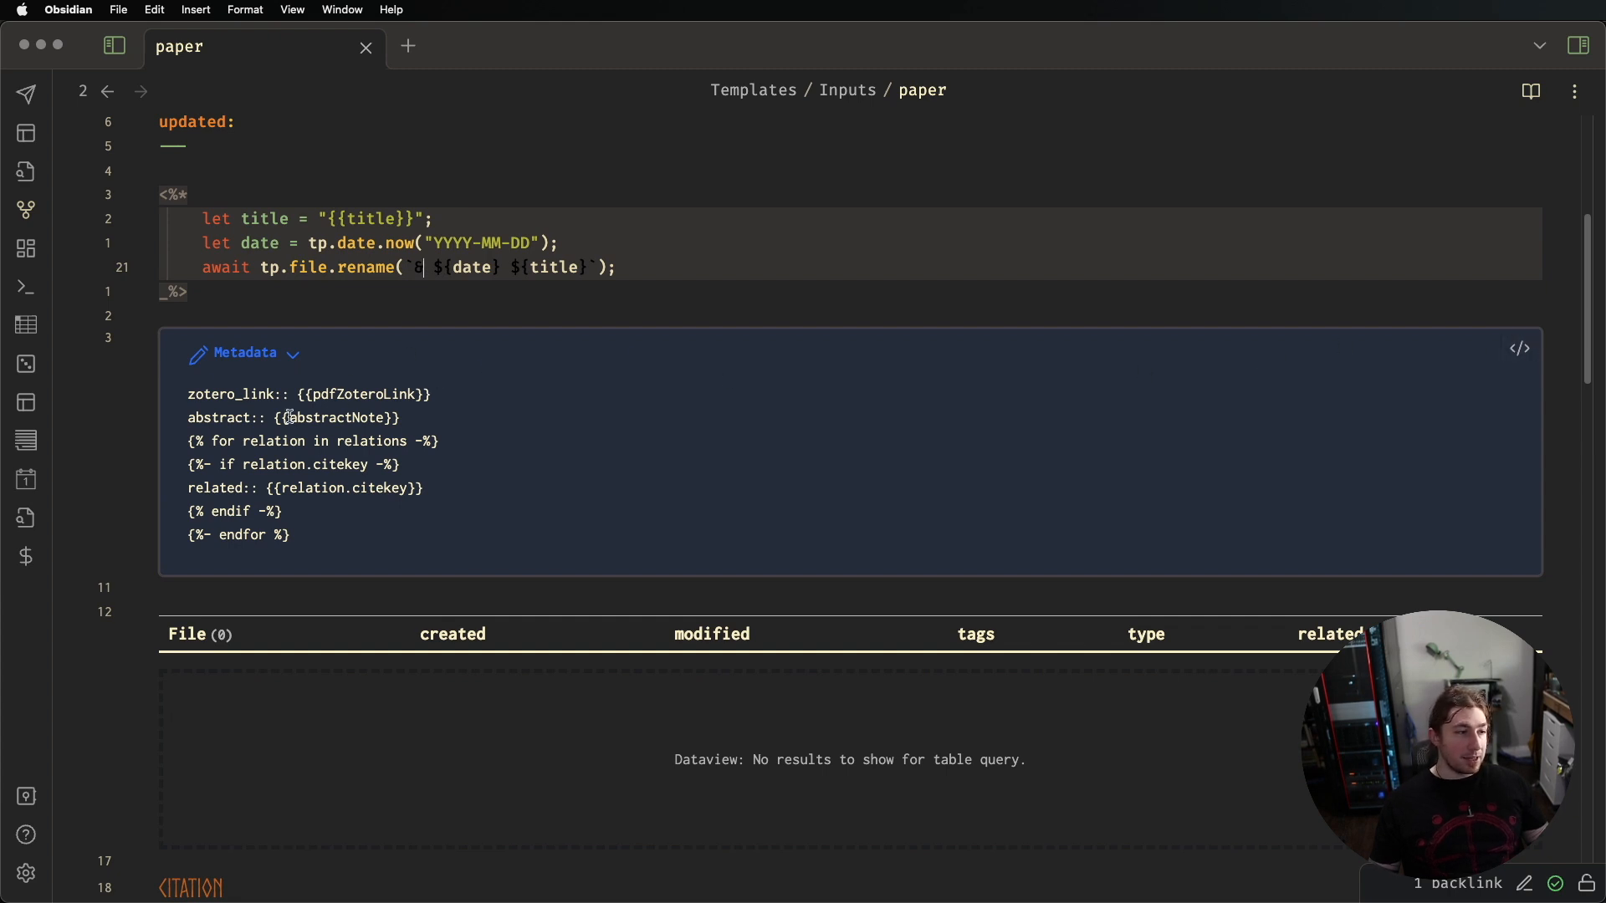
left_click(433, 394)
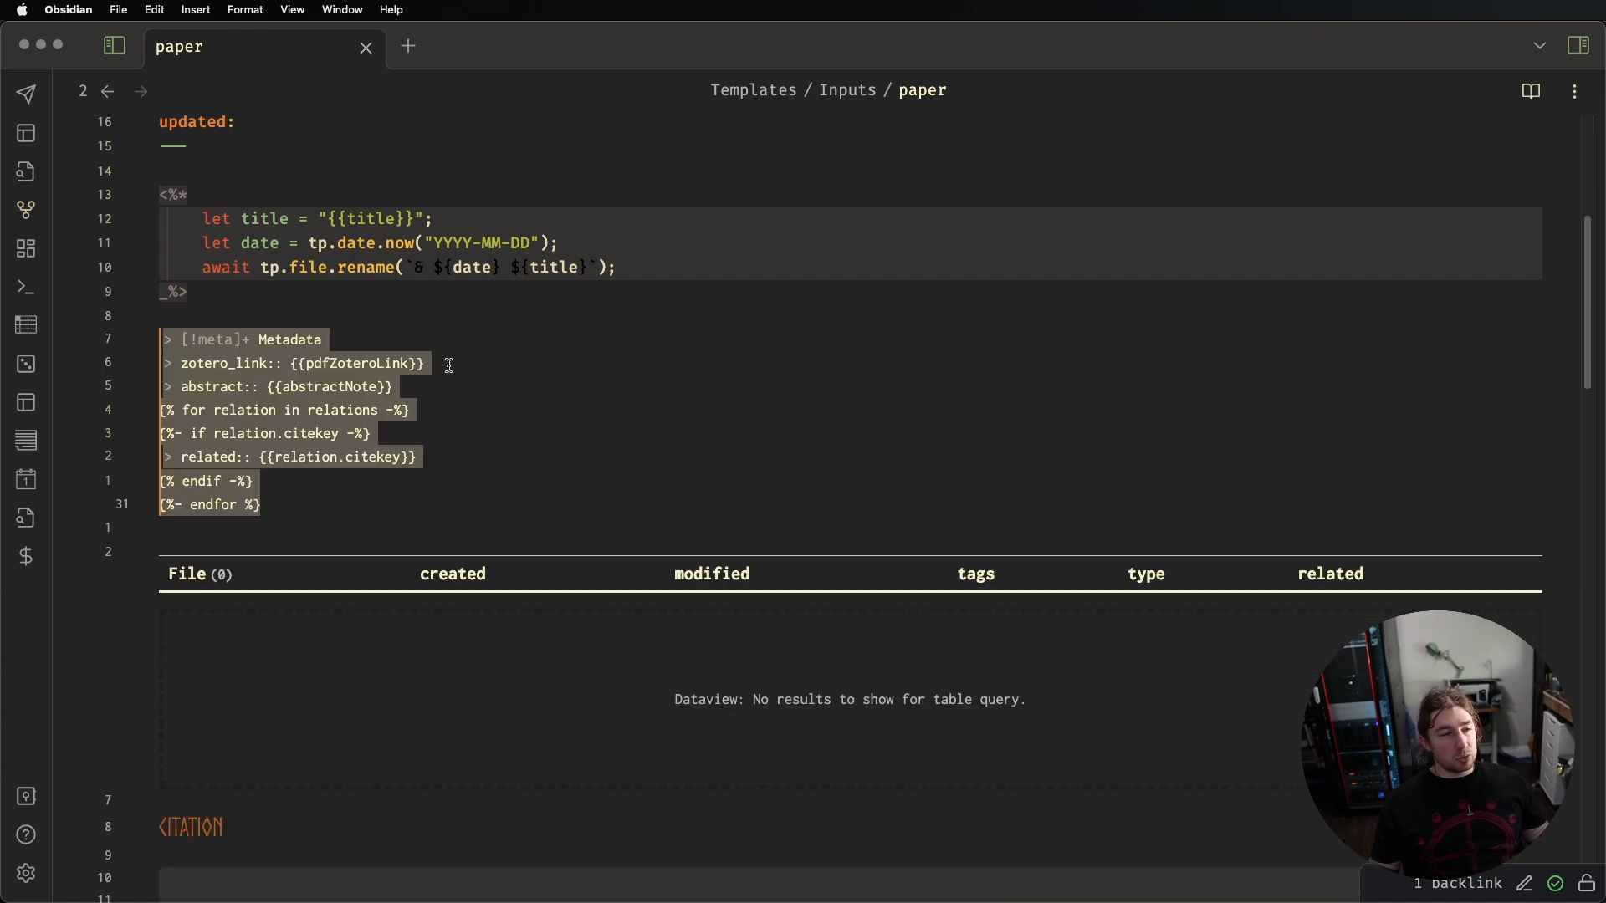
left_click(444, 366)
left_click(484, 313)
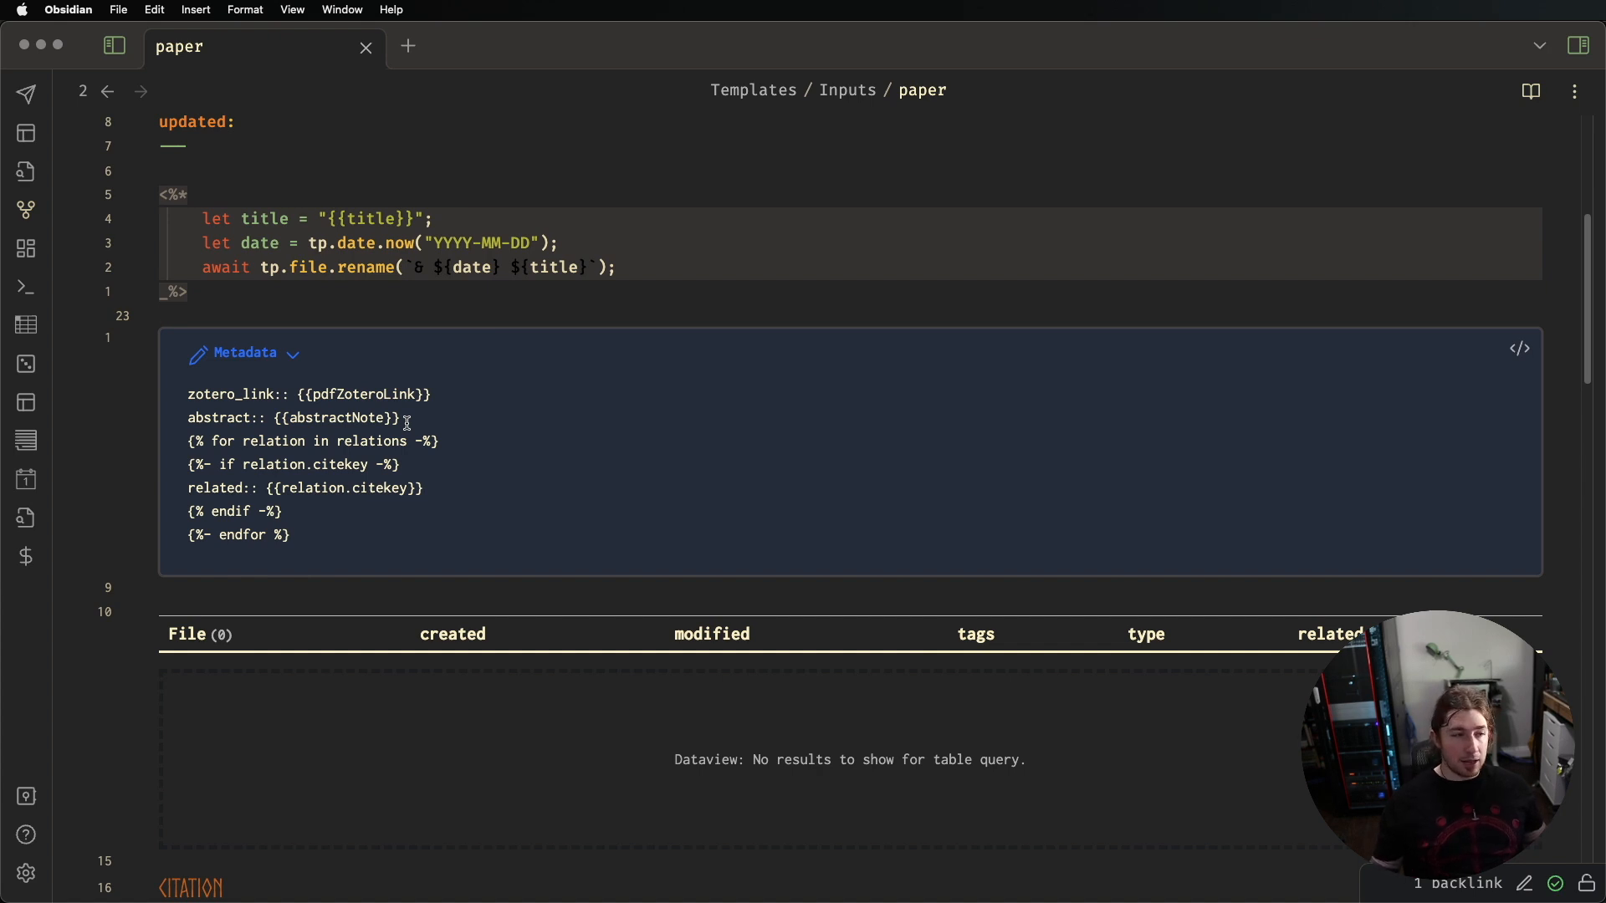
left_click(296, 543)
left_click(281, 506)
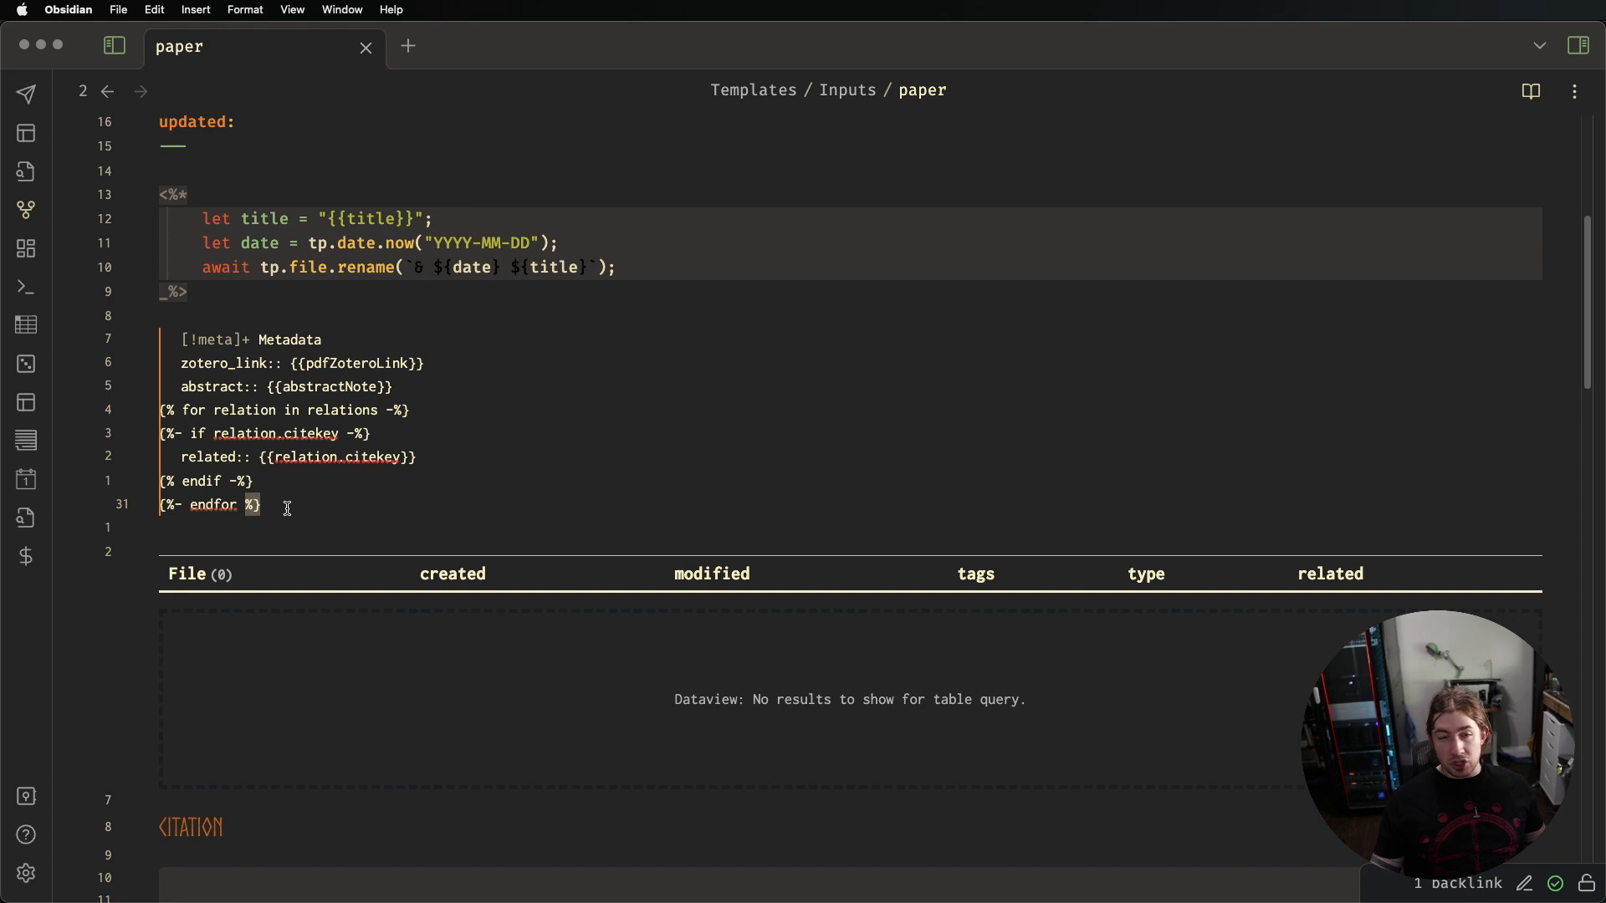
left_click_drag(285, 505, 124, 419)
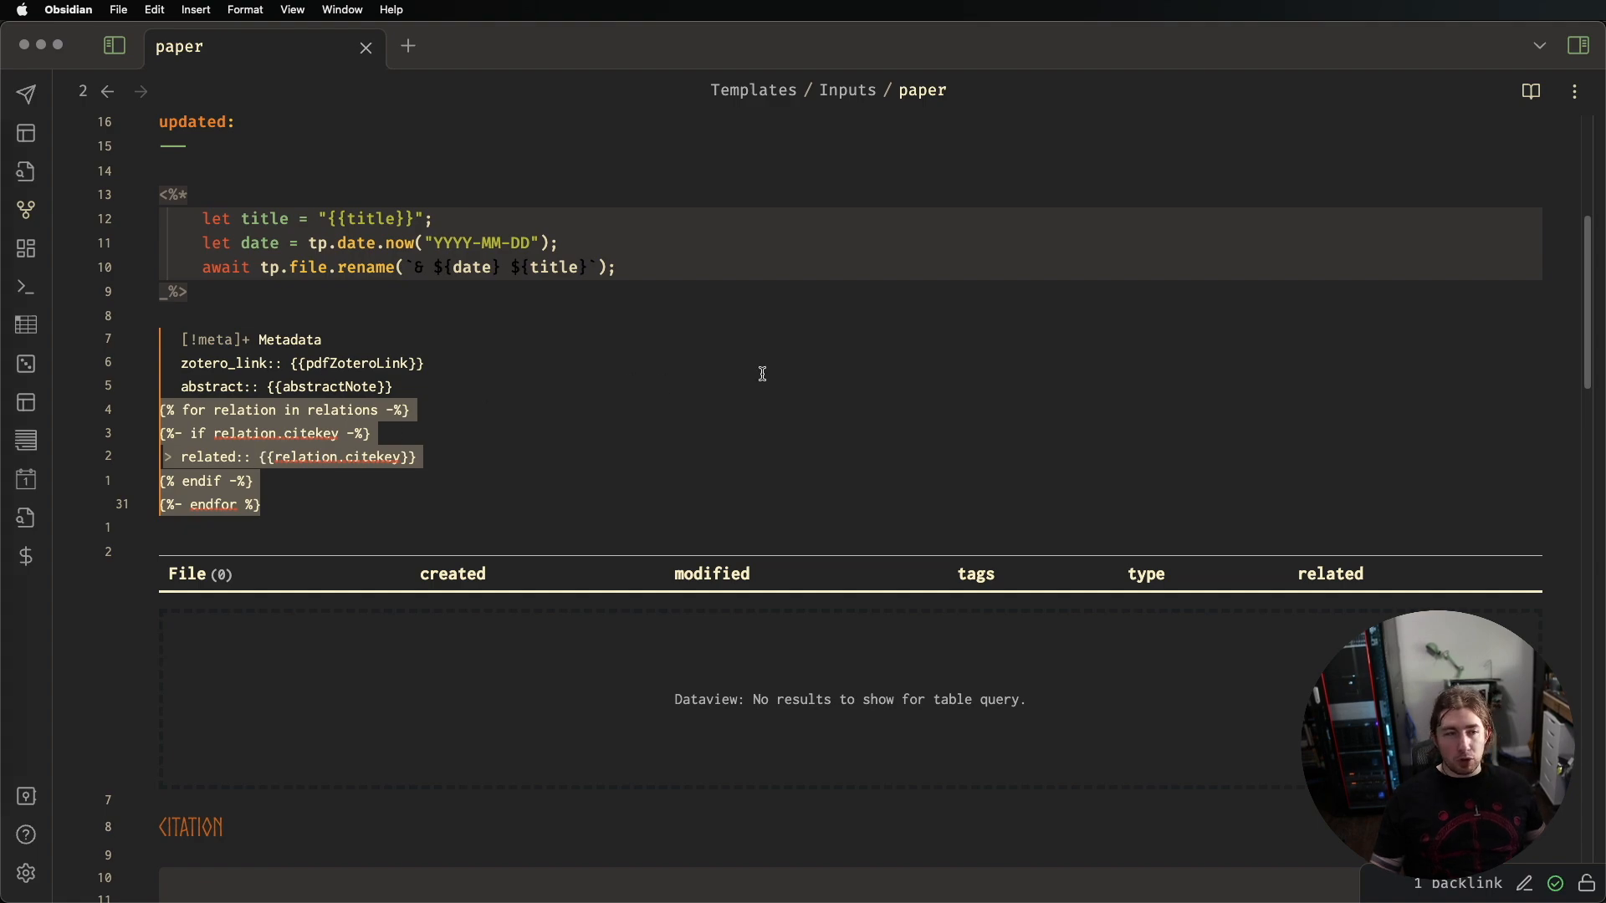
Switch to Zotero and view the related items of the paper "Fine and gross motor ability in males with ADHD"
key("ctrl+Up")
left_click(971, 586)
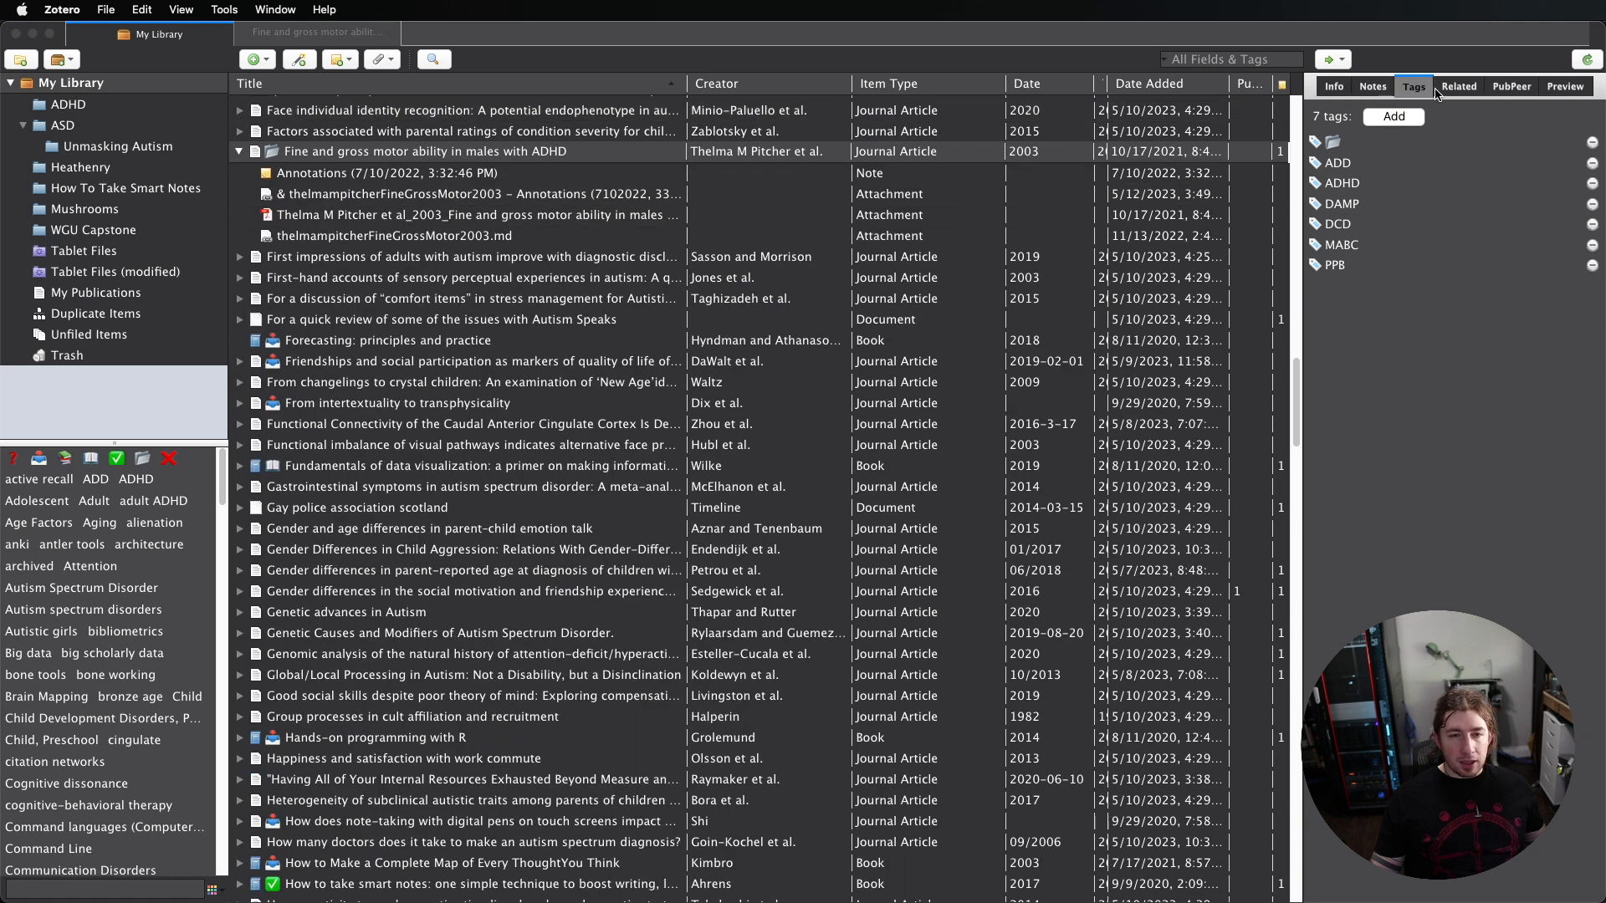
left_click(1459, 86)
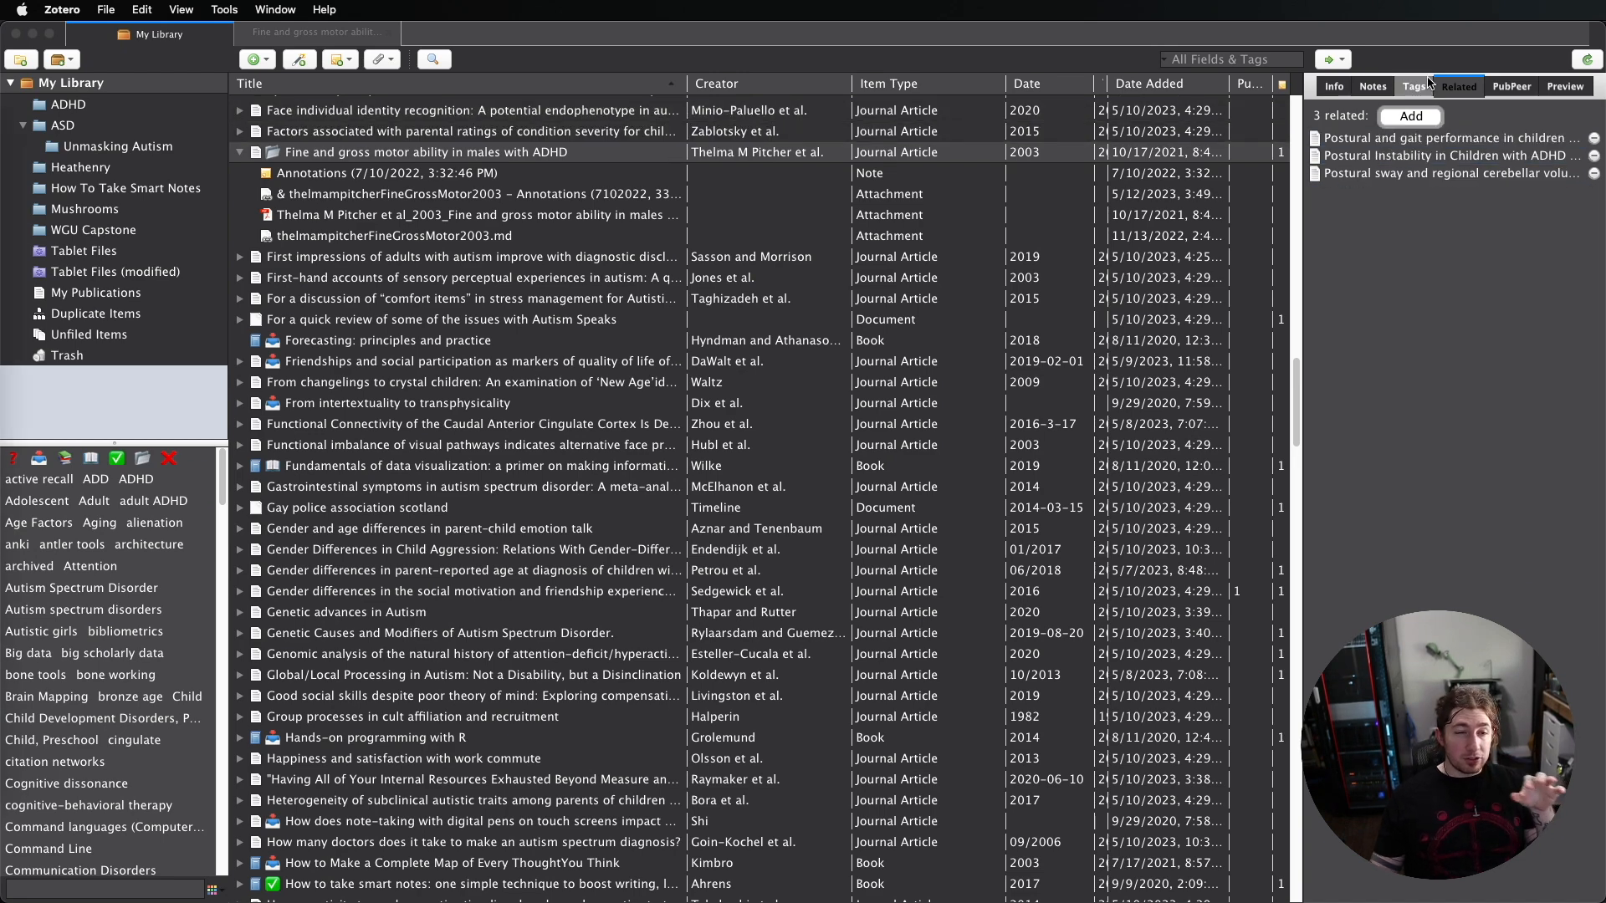
Switch back to Obsidian and reveal the source of the Dataview table query below the Metadata callout
key("ctrl+Up")
left_click(961, 545)
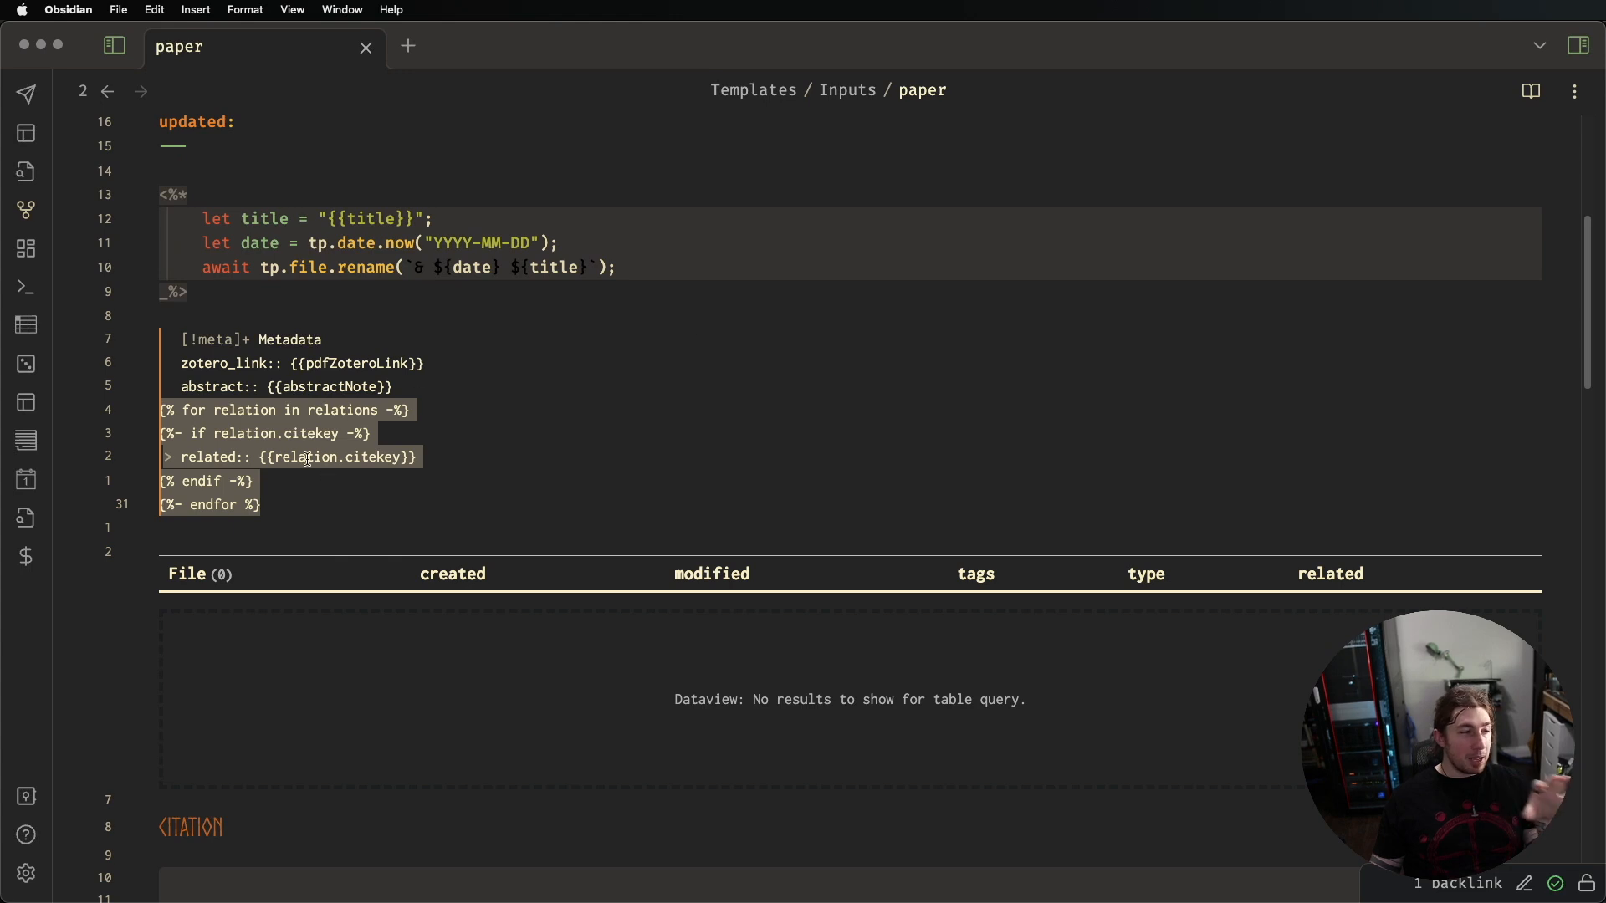
left_click(392, 458)
scroll(624, 444, "down", 3)
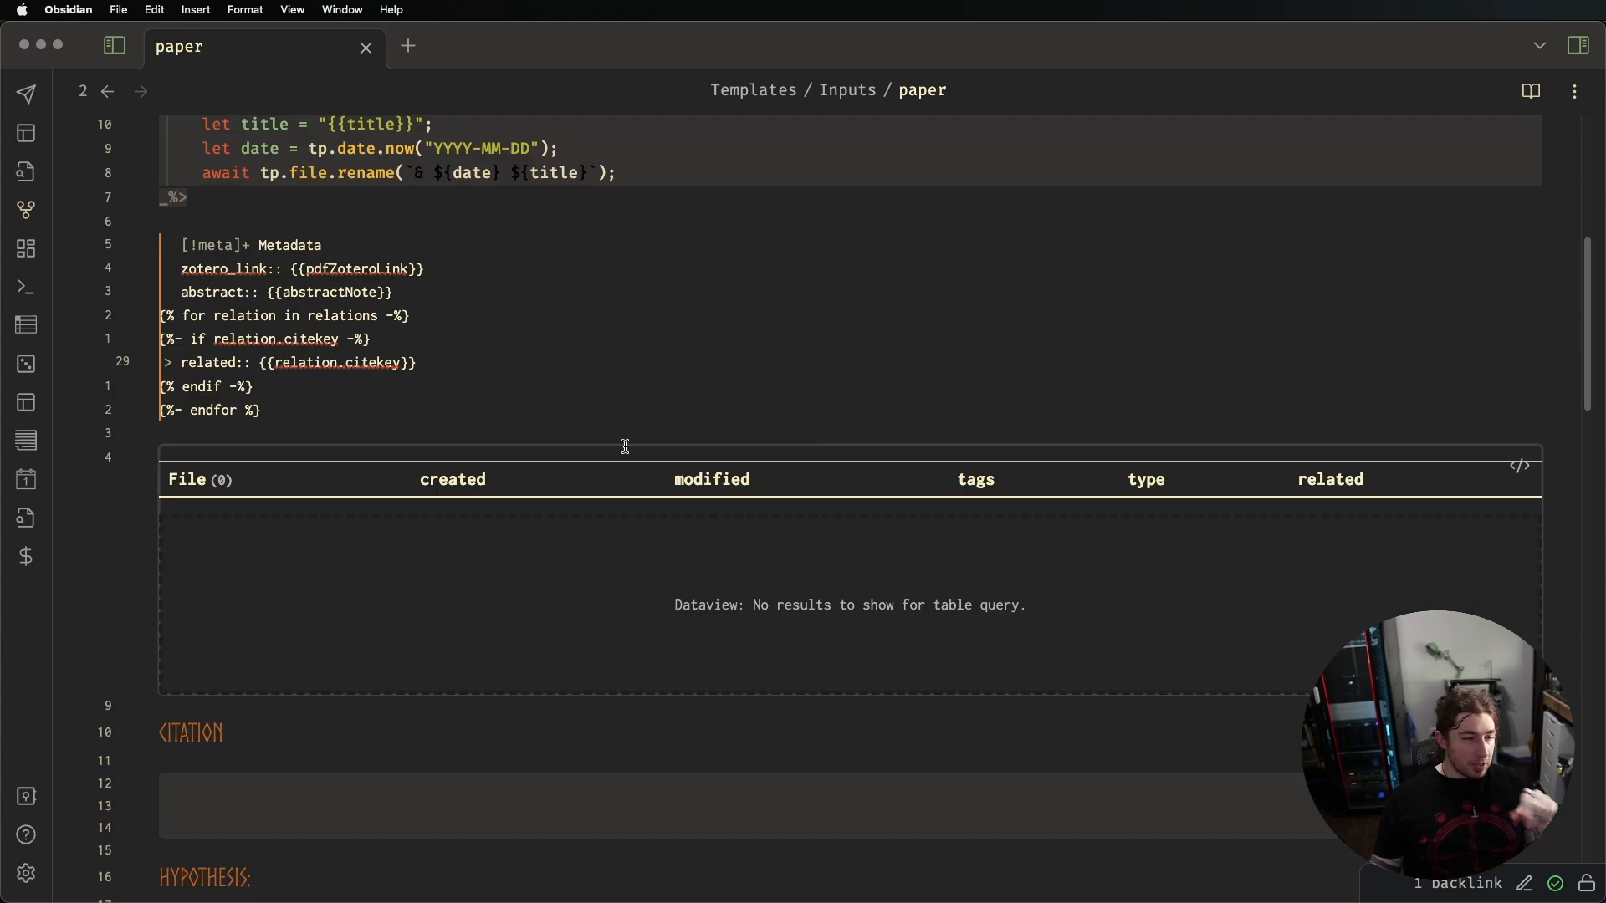
left_click(1522, 468)
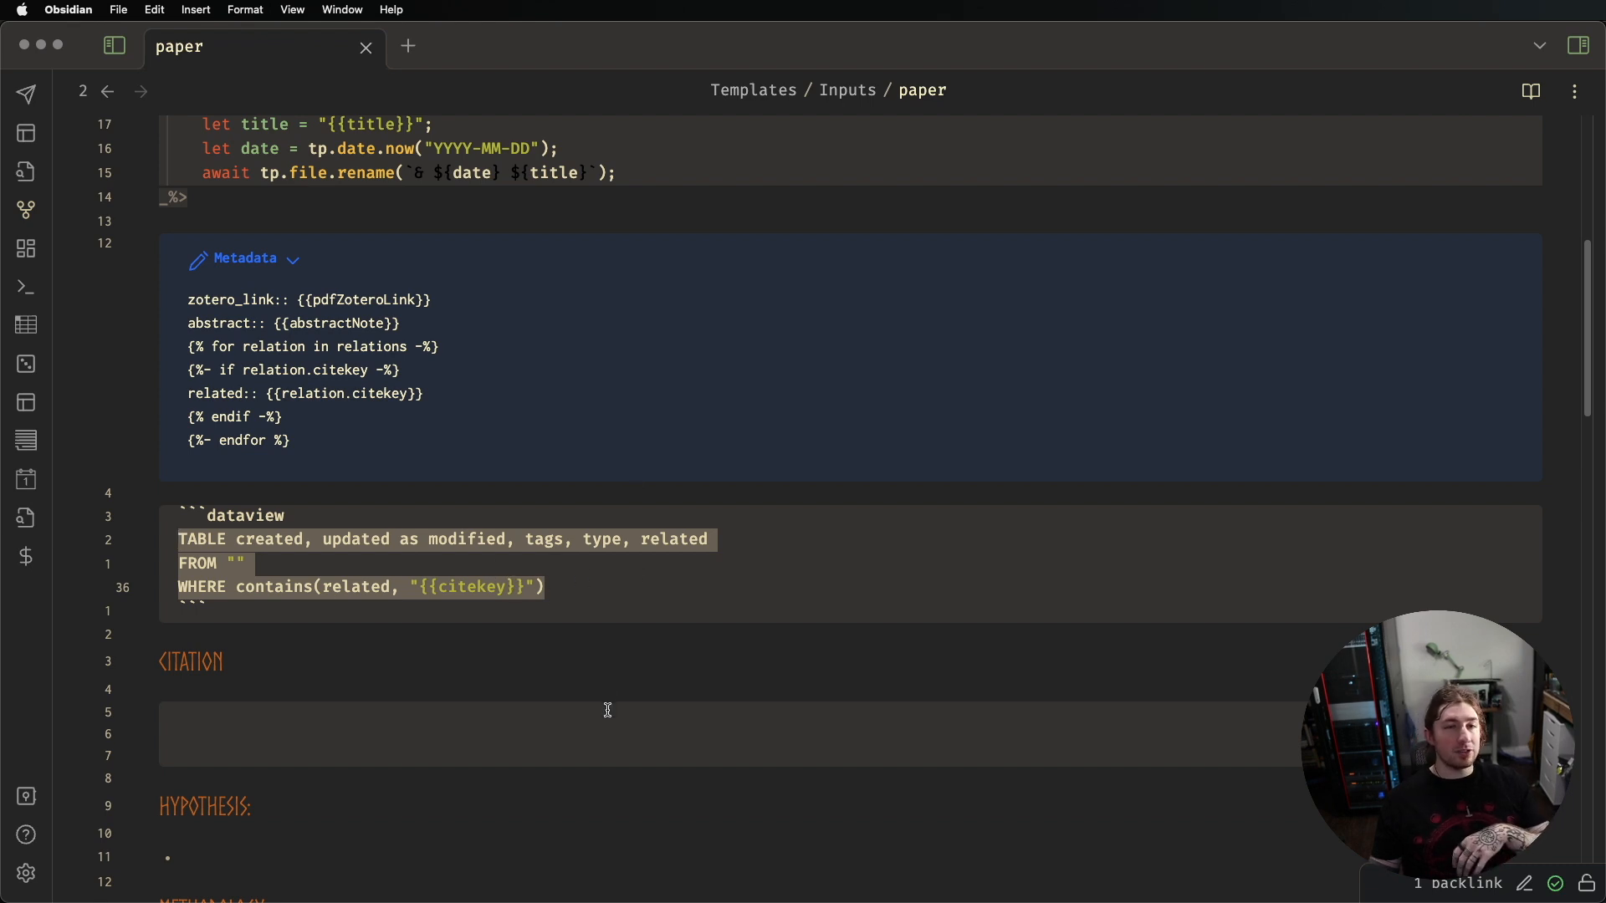
Delete the Citation section with its empty LaTeX code block from the paper template
scroll(602, 702, "down", 5)
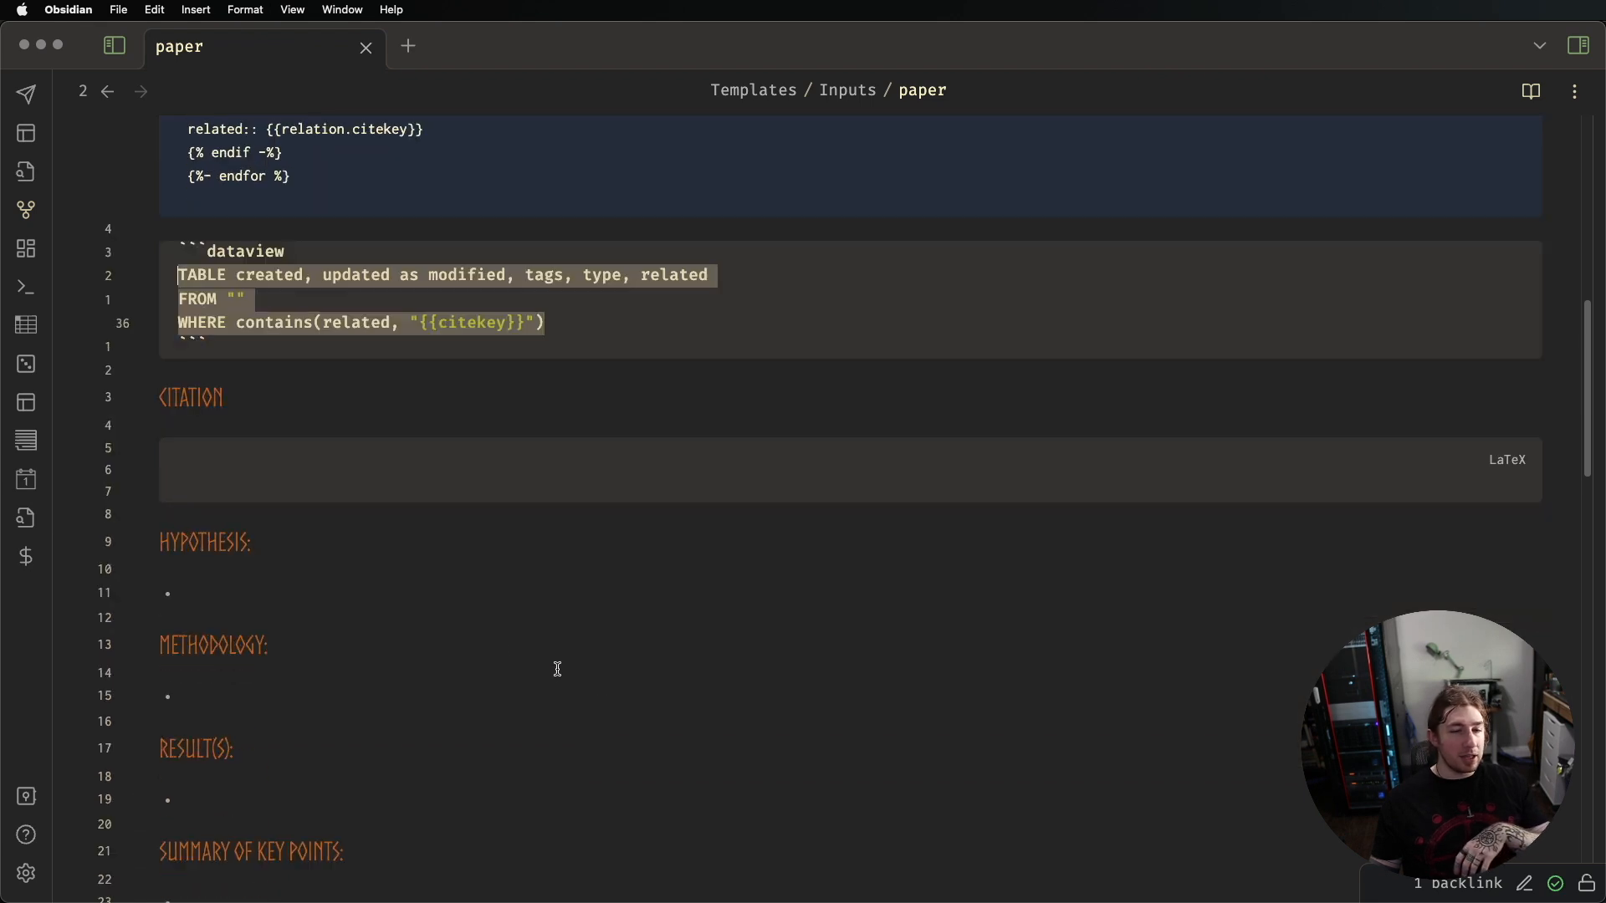
scroll(265, 434, "down", 5)
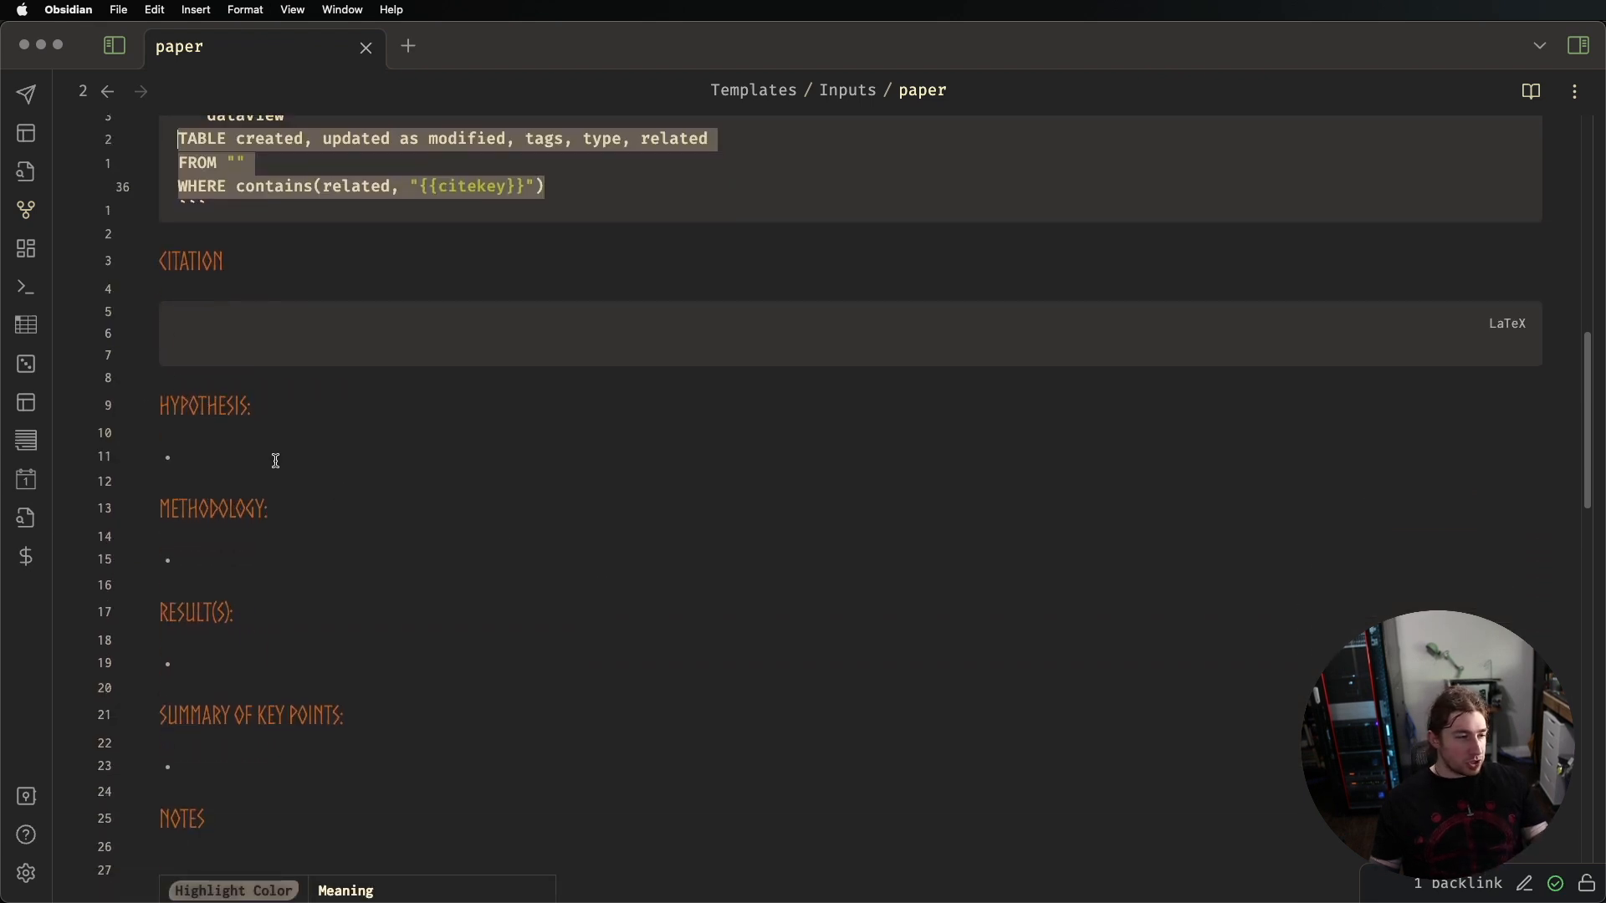
scroll(316, 717, "down", 1)
scroll(315, 666, "up", 1)
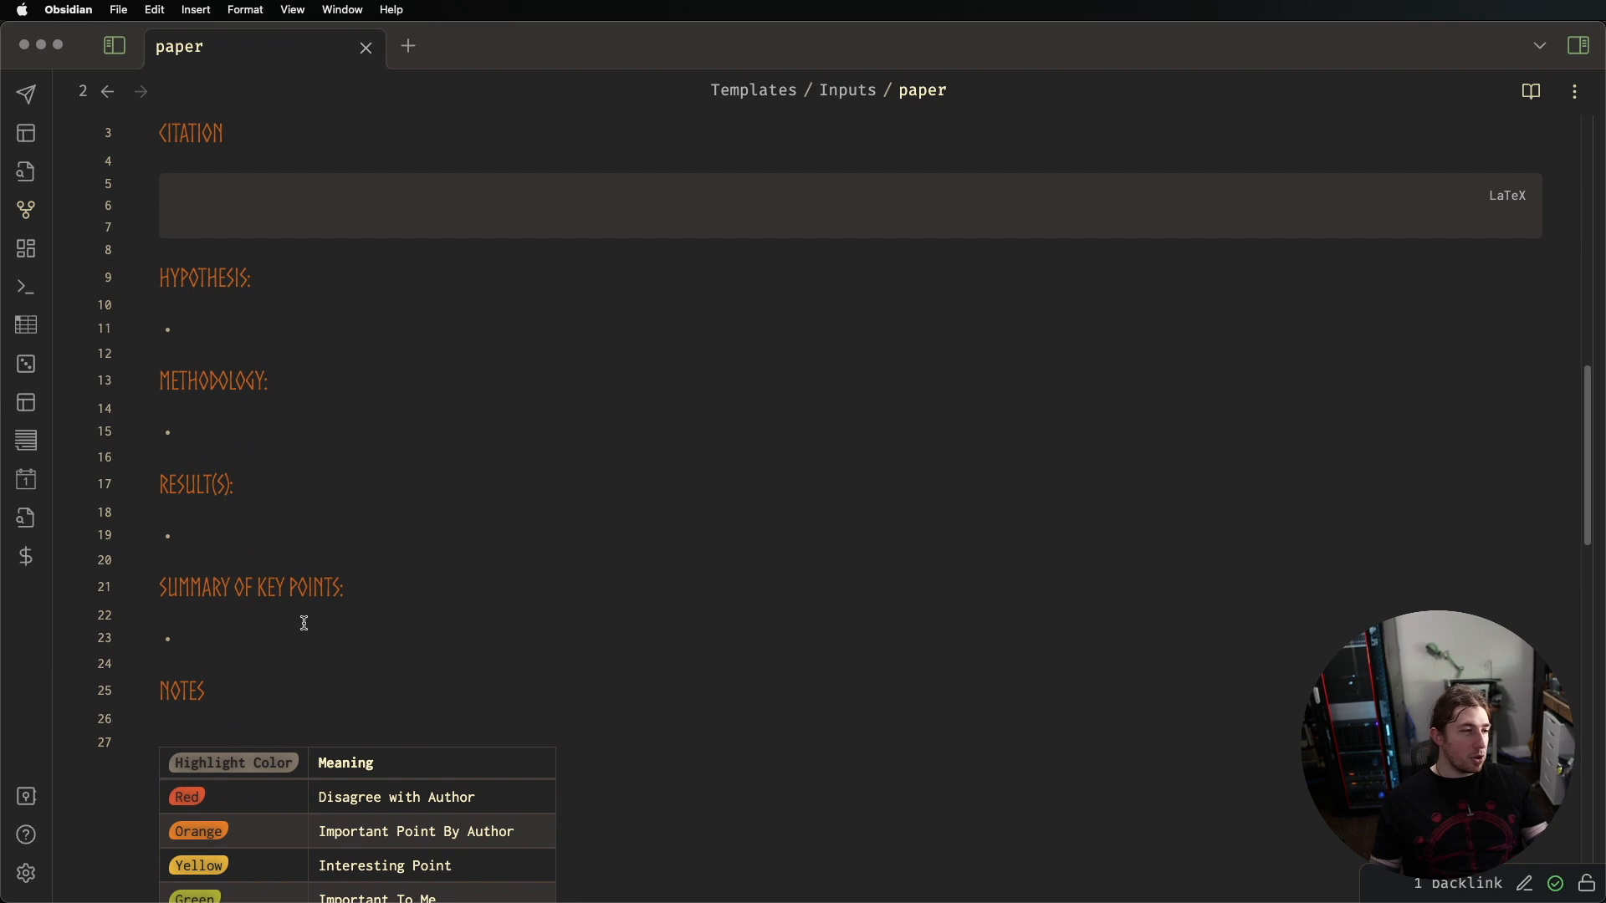
scroll(304, 620, "up", 3)
scroll(322, 581, "down", 1)
left_click(1054, 376)
left_click(299, 273)
left_click_drag(240, 279, 130, 193)
key("BackSpace")
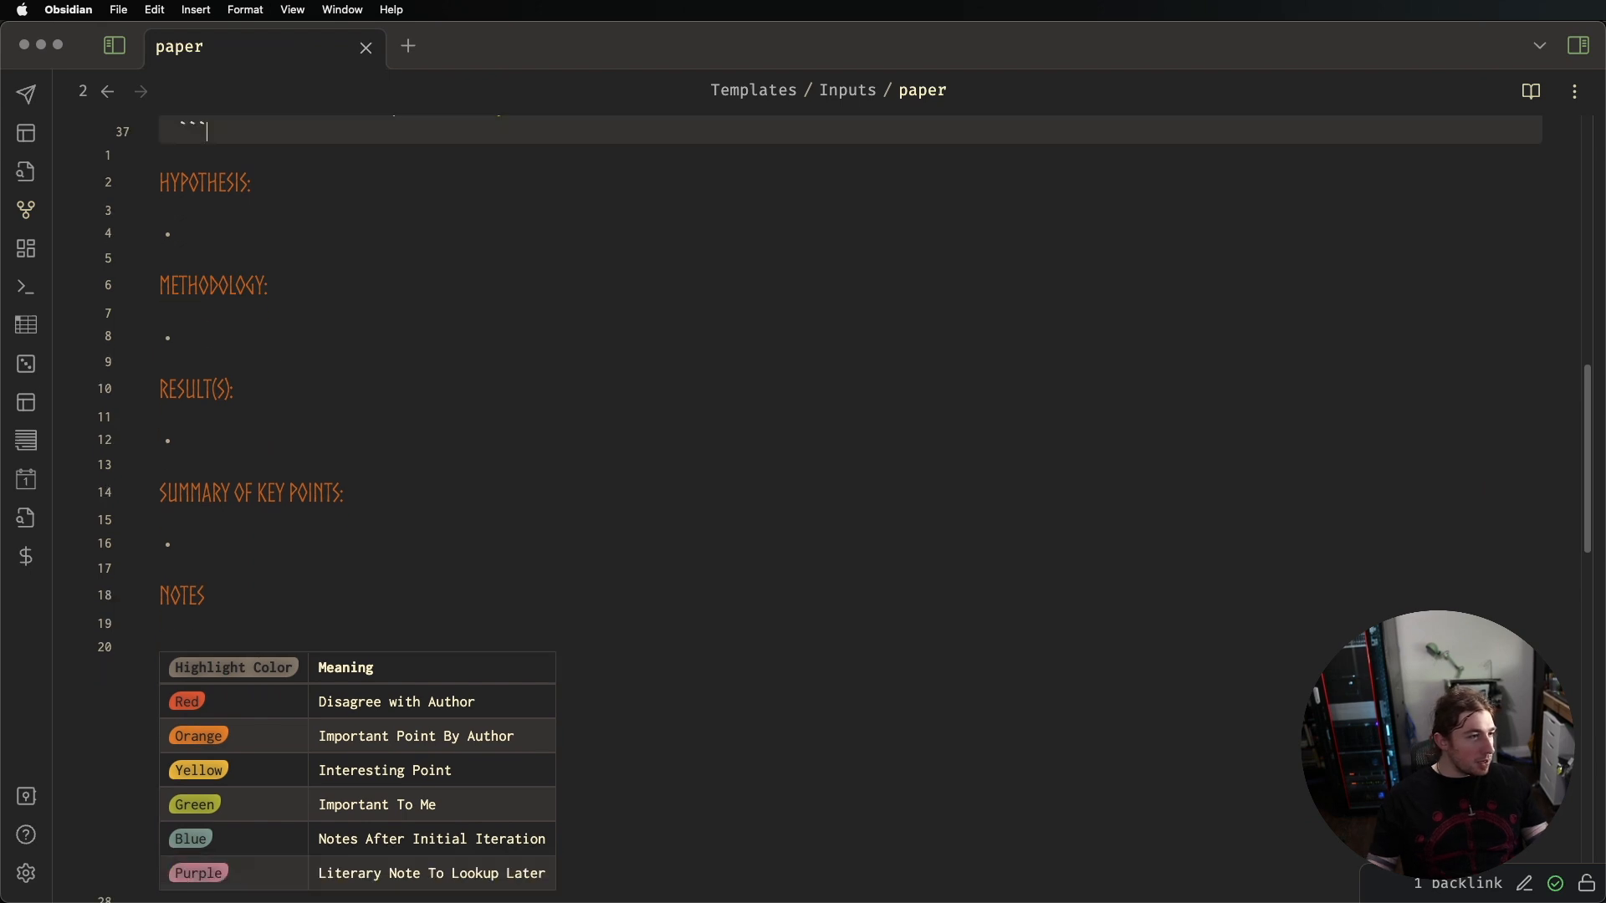
Examine the Notes section's highlight color table and the annotation loop's annotatedText line with its colorCategory mark tag
scroll(415, 283, "down", 4)
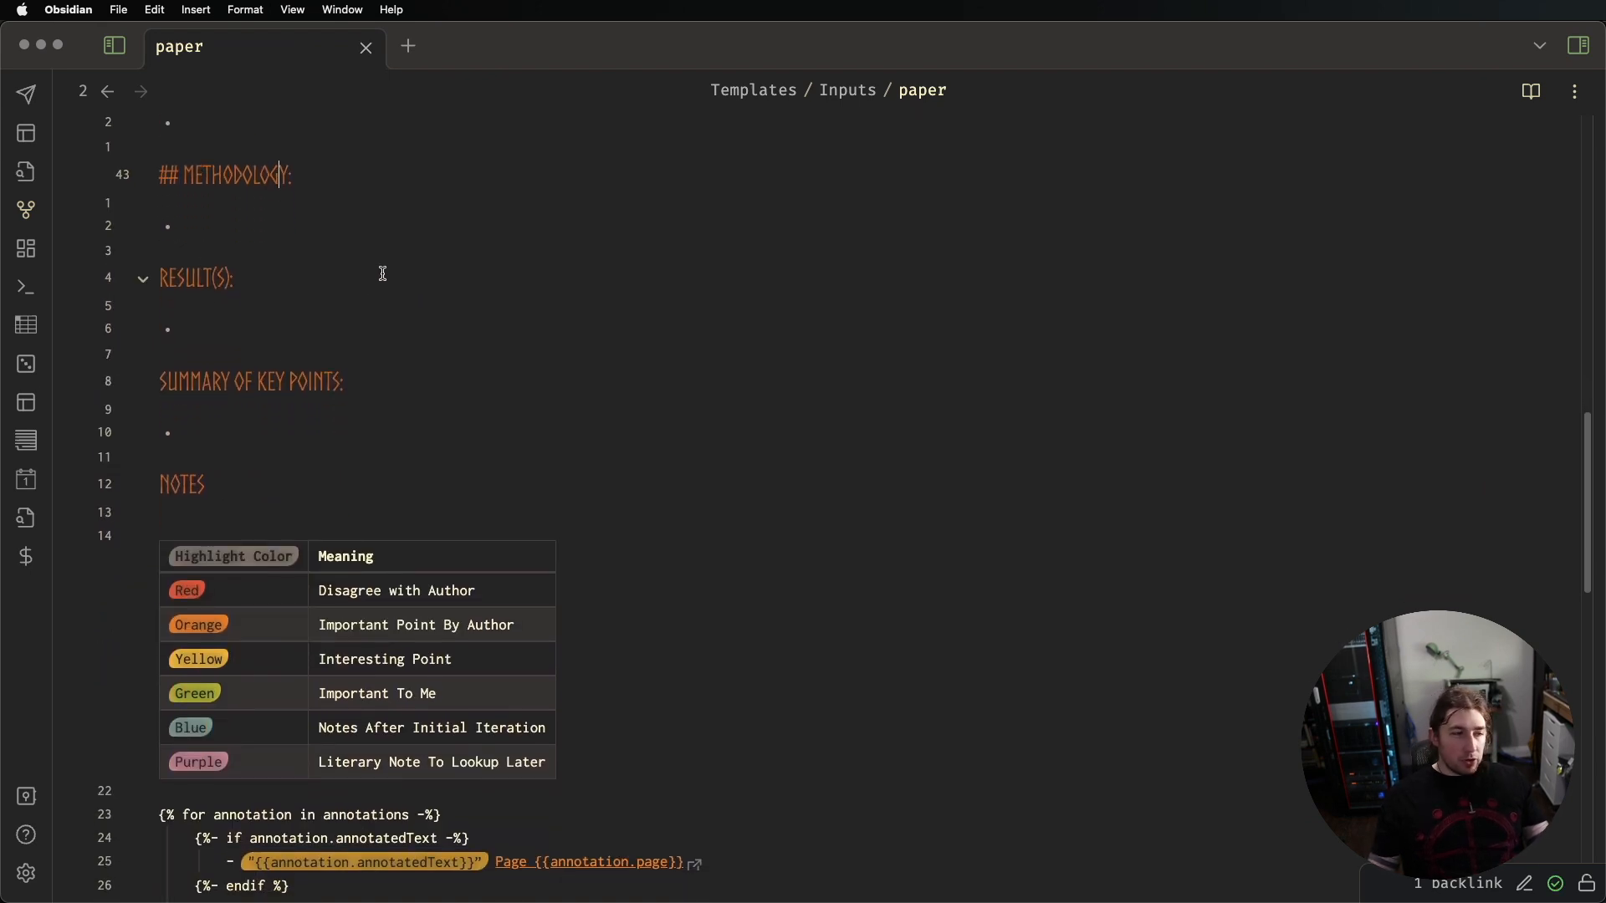
scroll(304, 287, "down", 5)
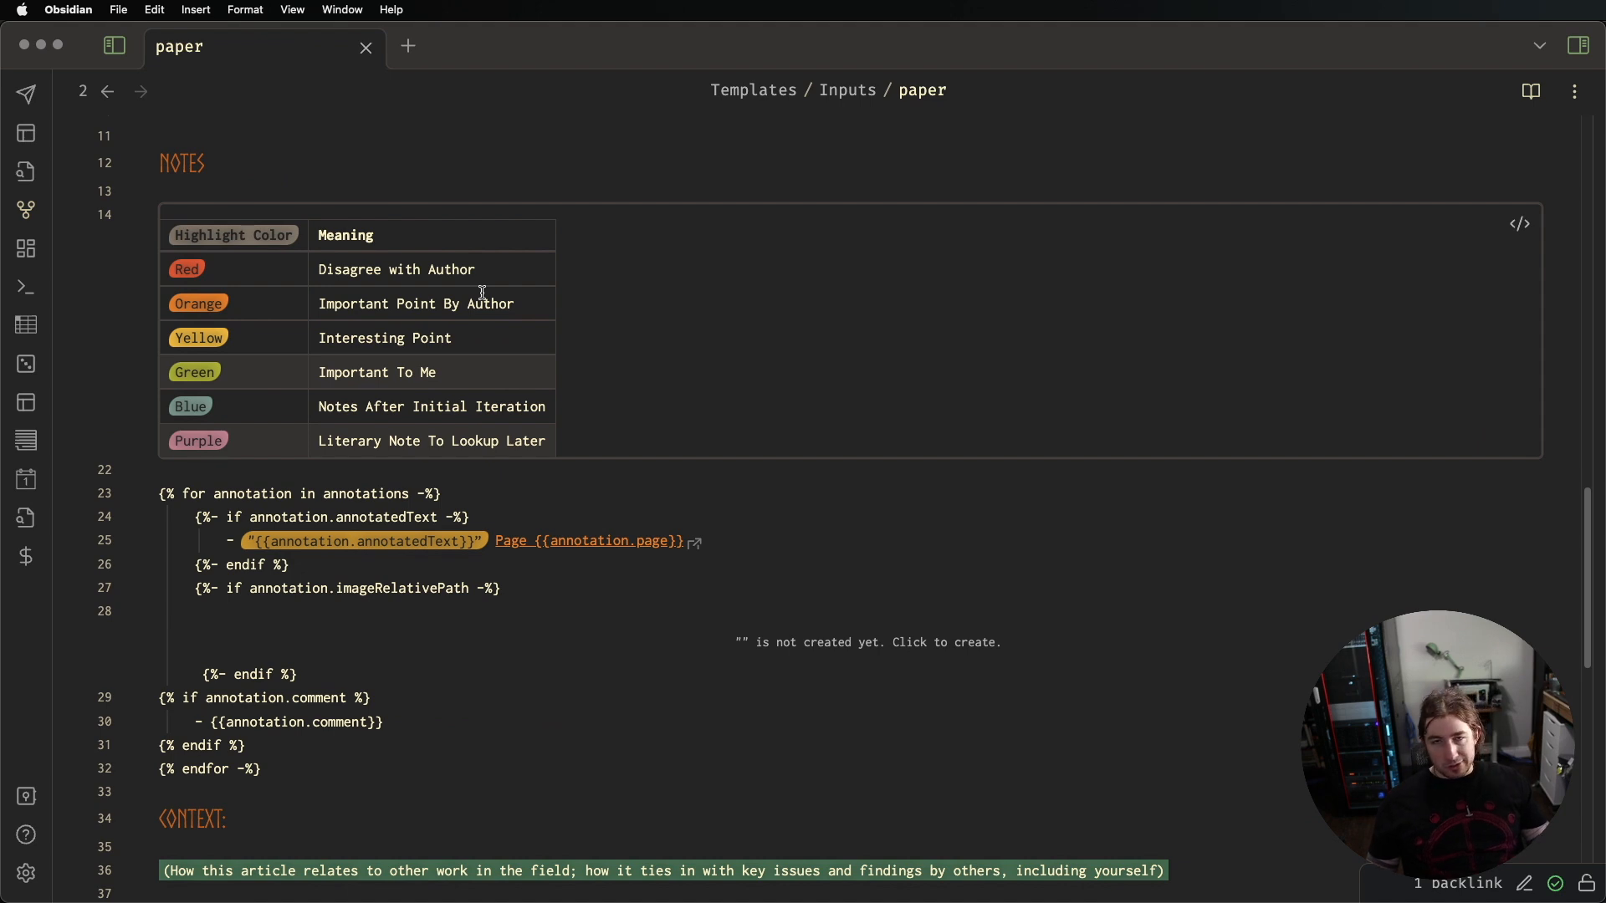
scroll(440, 460, "down", 1)
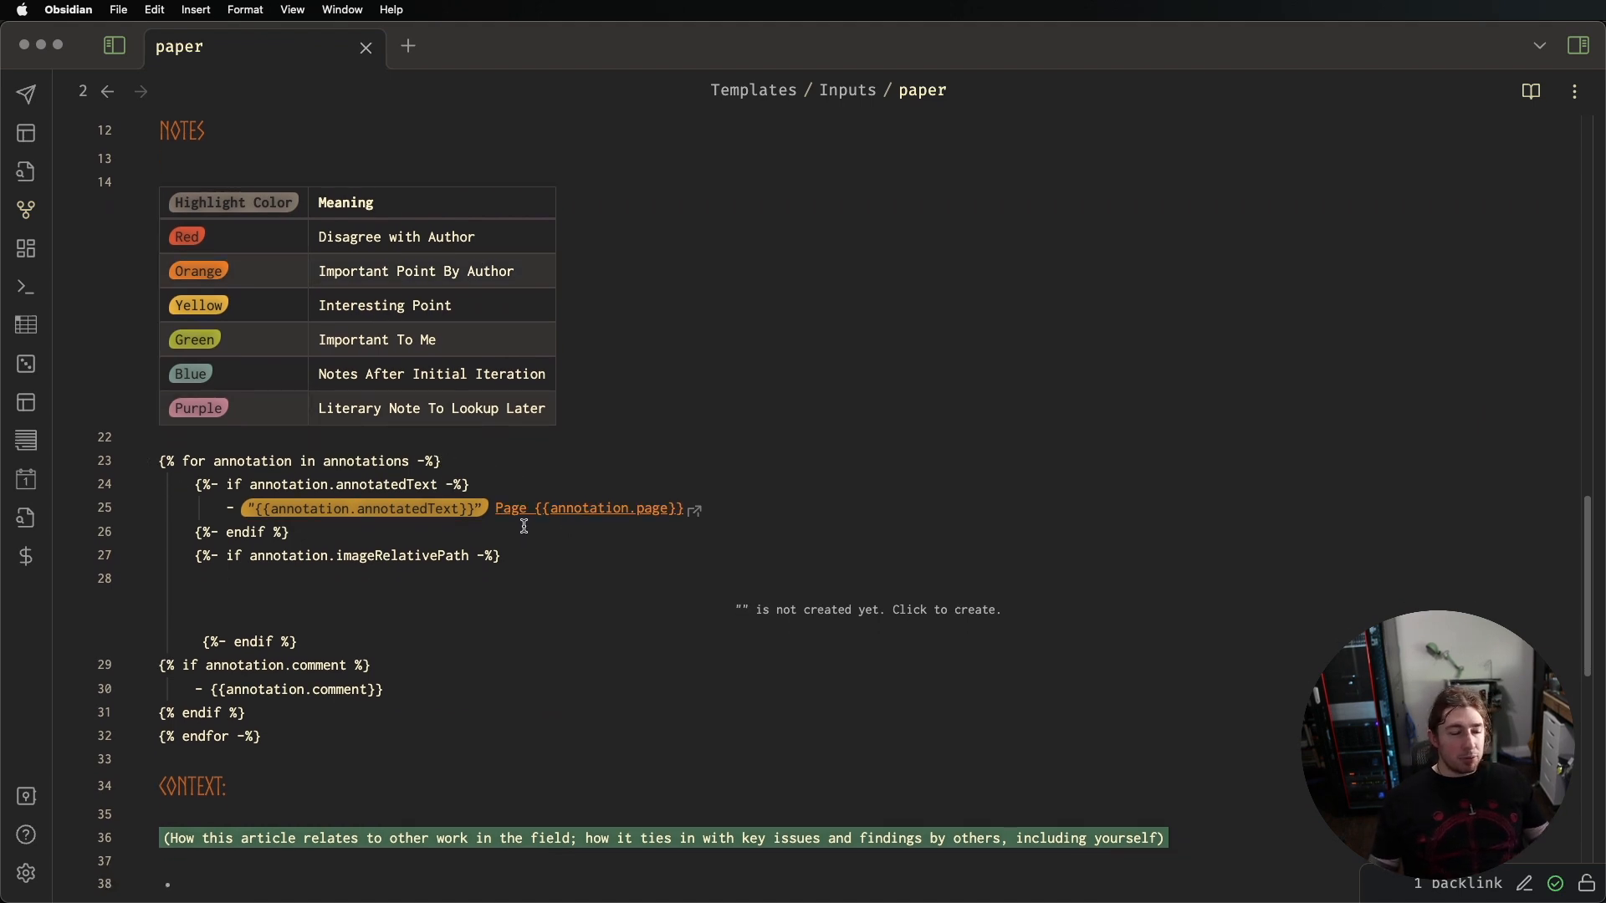
left_click(442, 530)
key("Up")
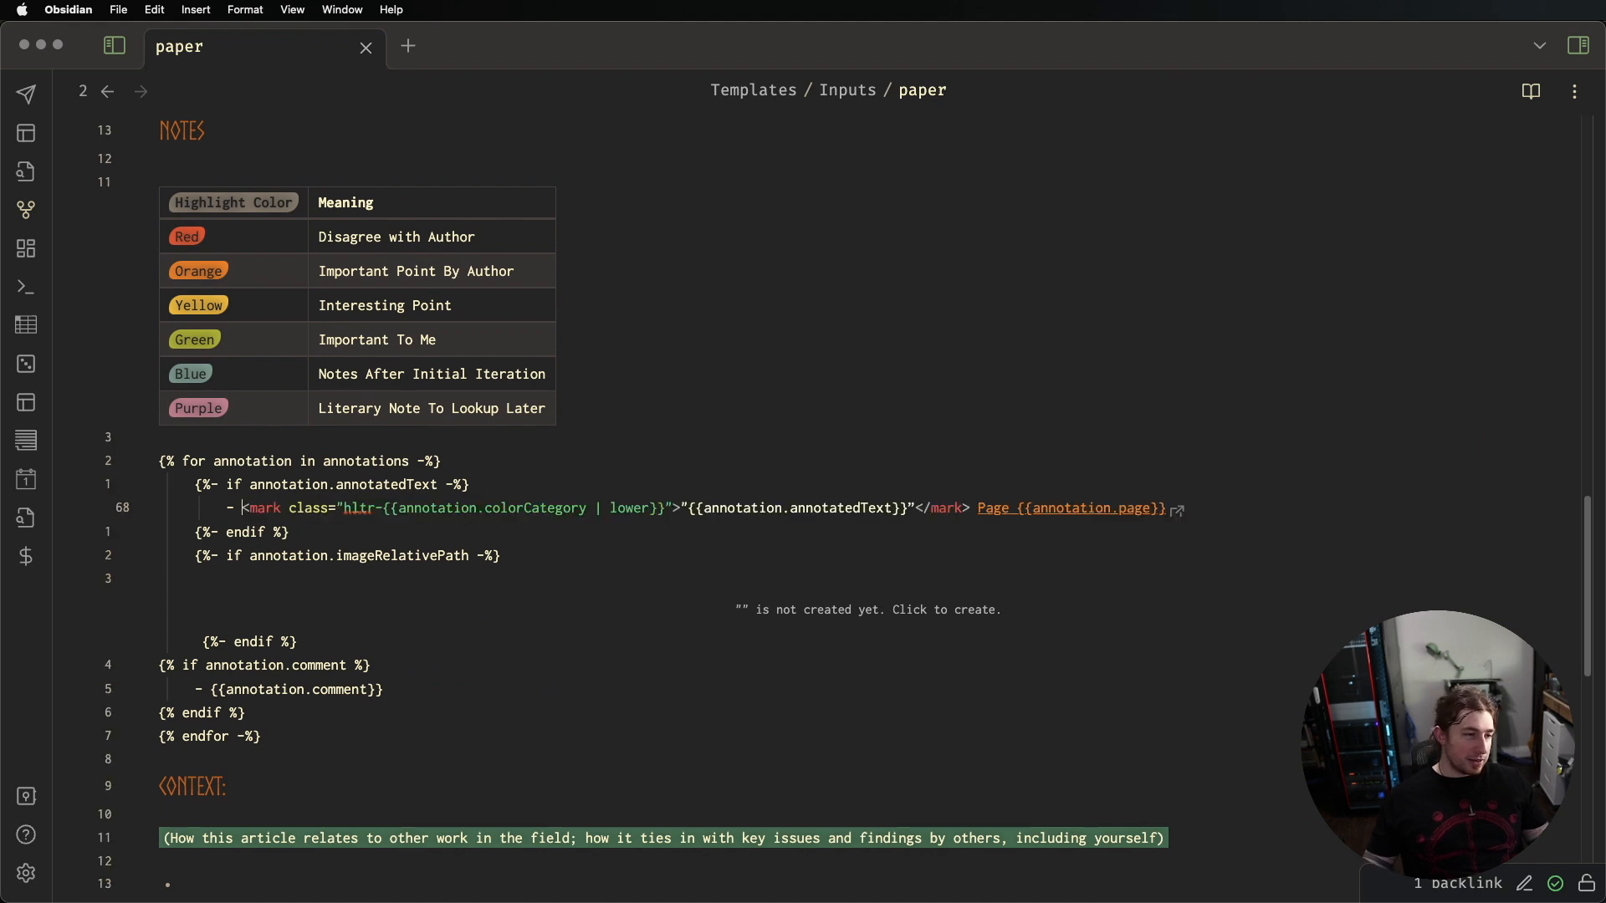
key("Up")
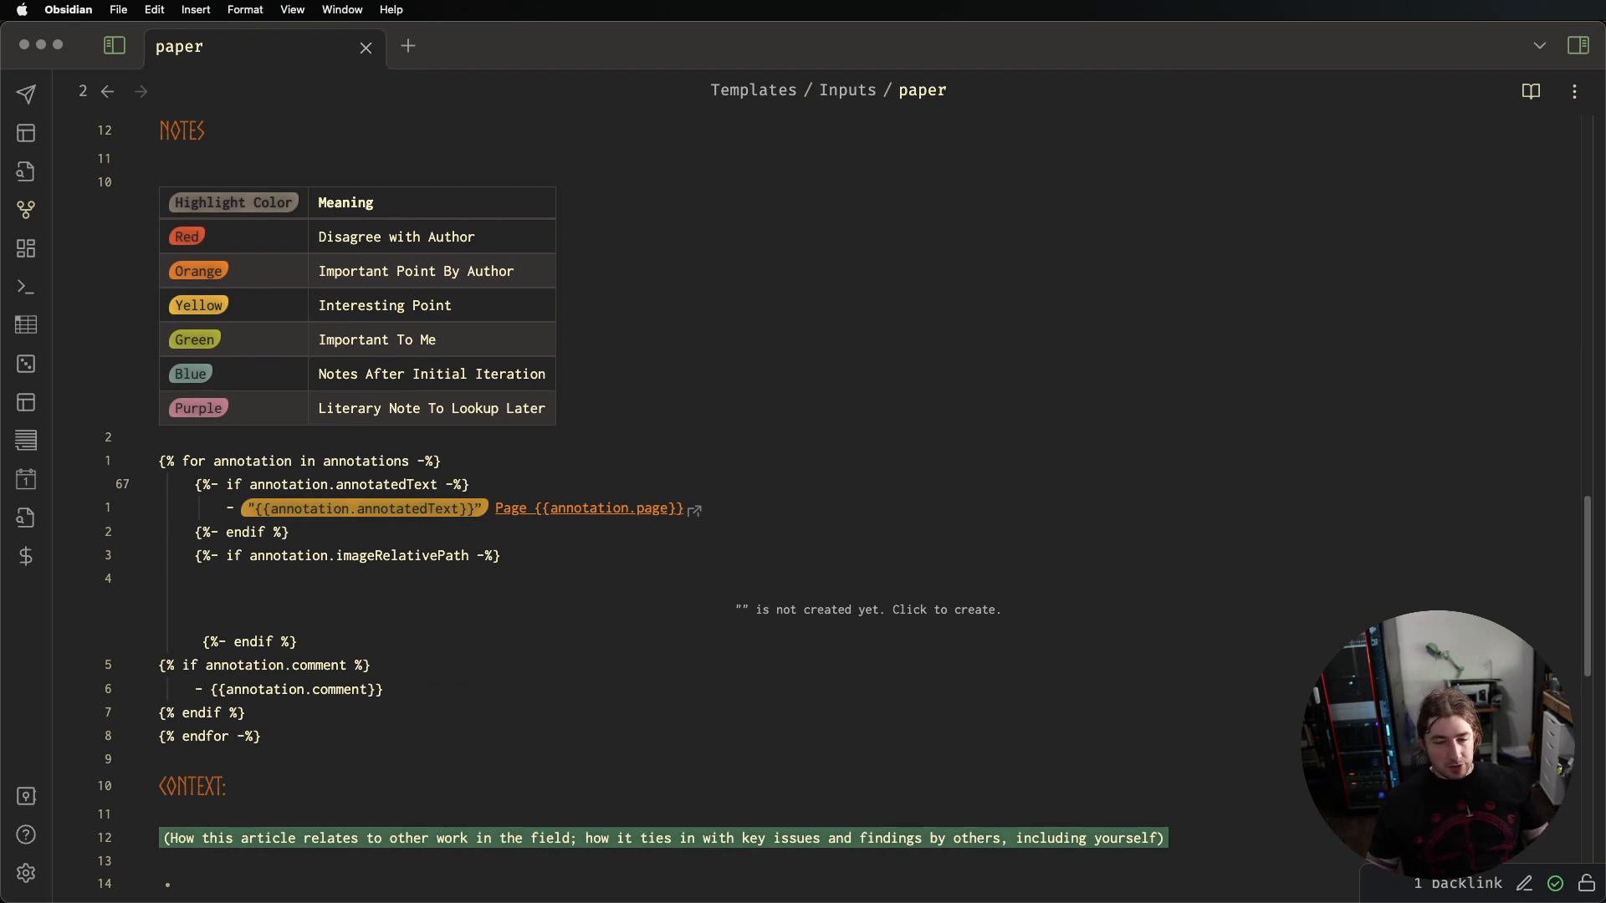
key("Down")
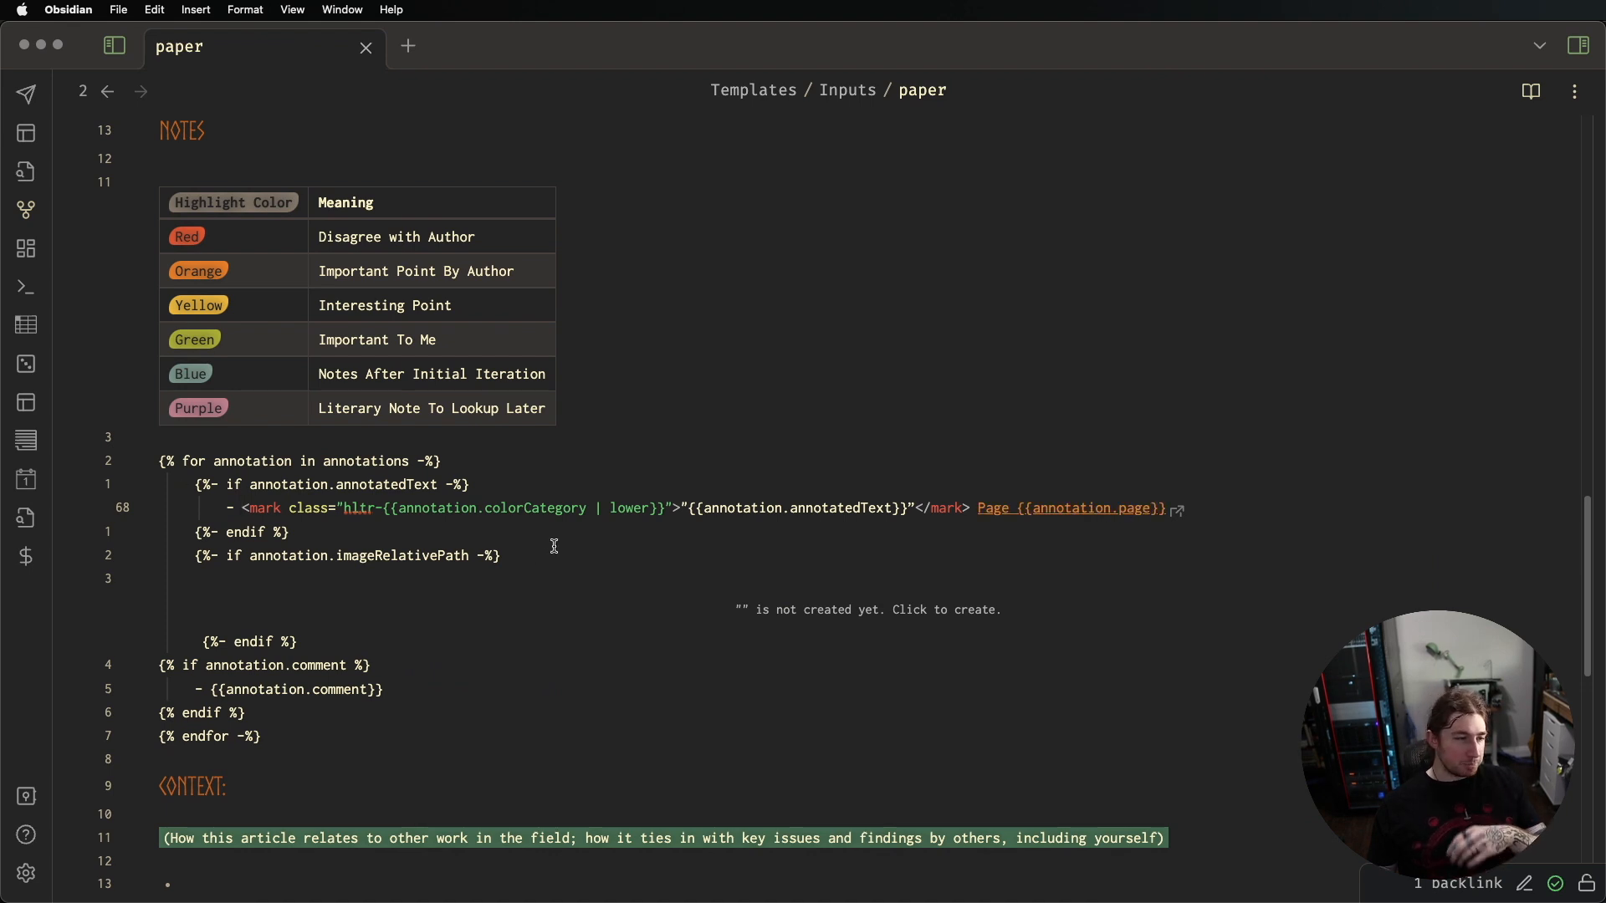
Examine the annotation loop's imageRelativePath embed and the condition that outputs annotation comments
left_click(527, 577)
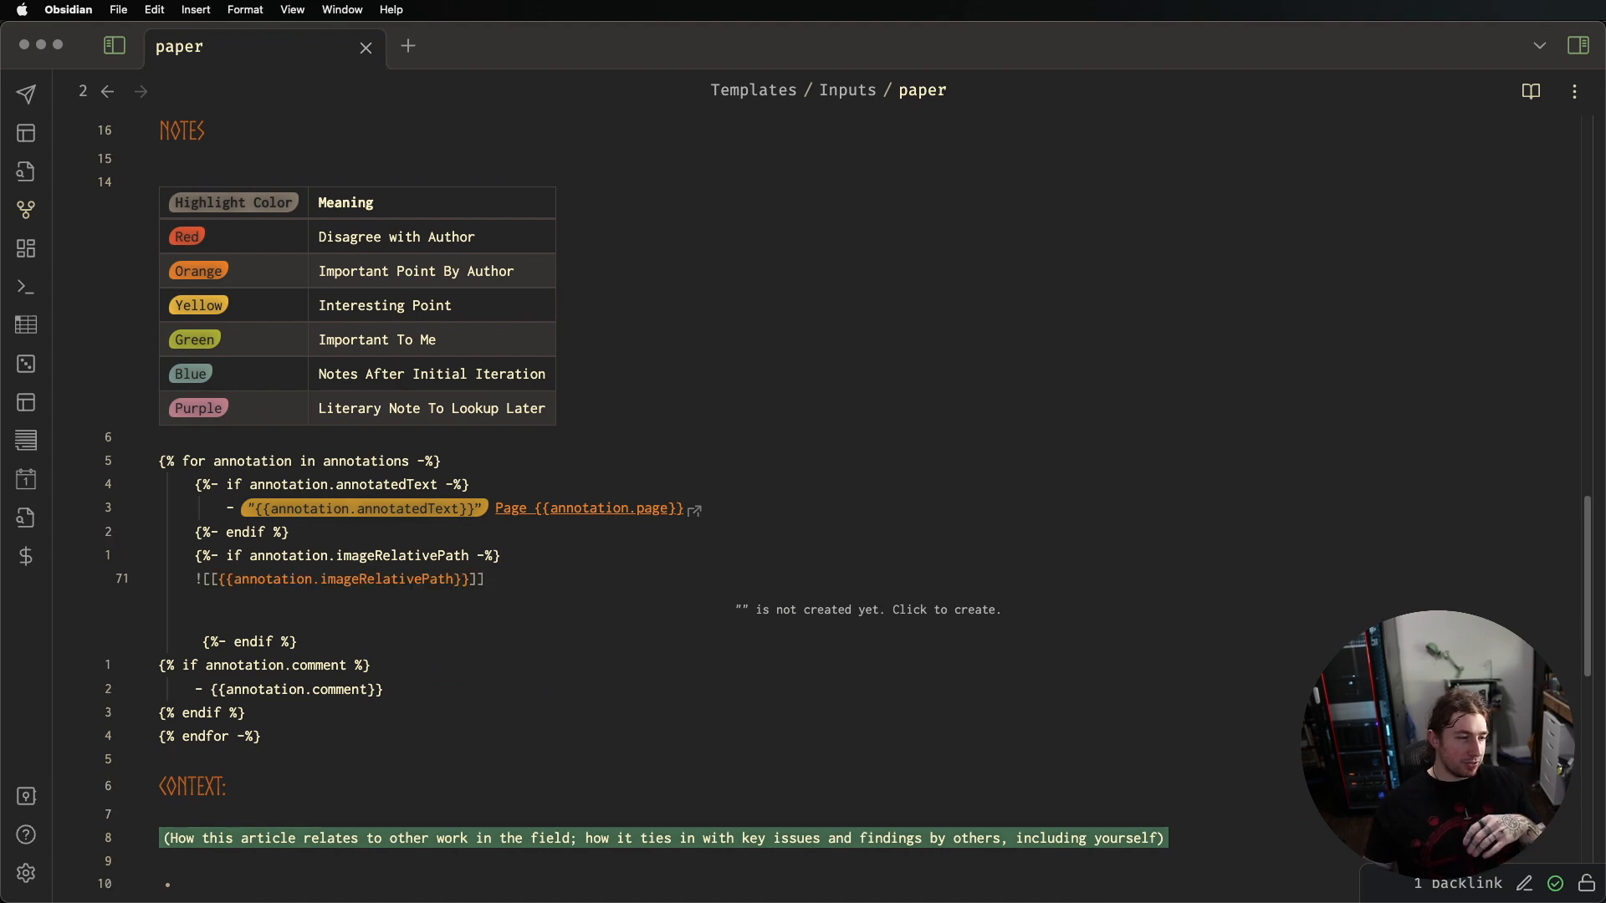
key("Down")
key("Up")
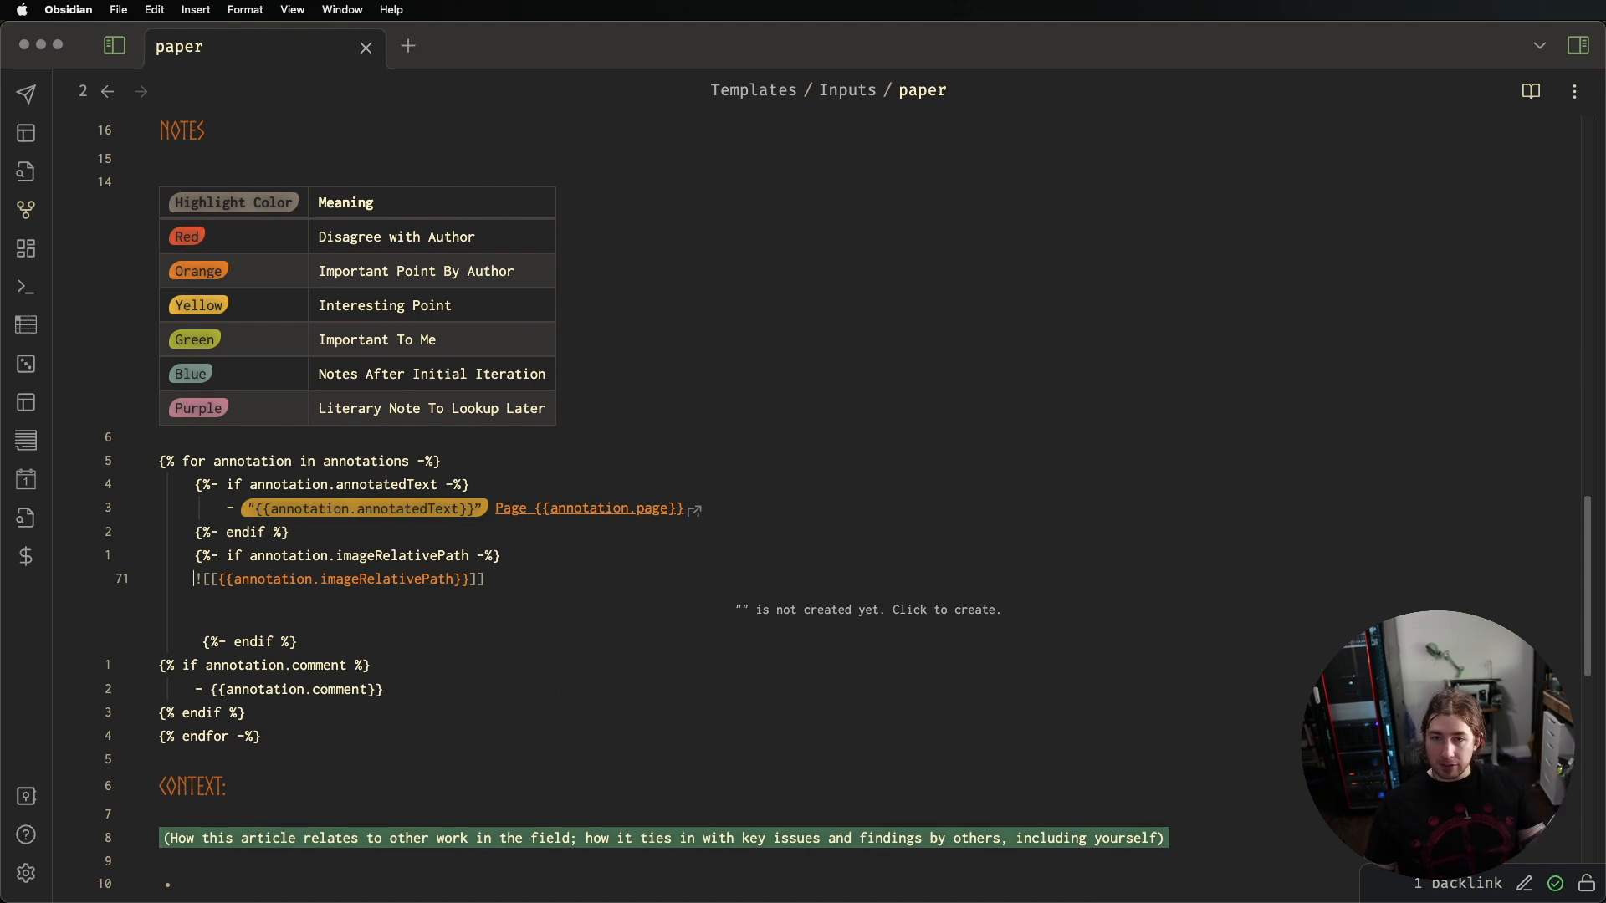
key("Down")
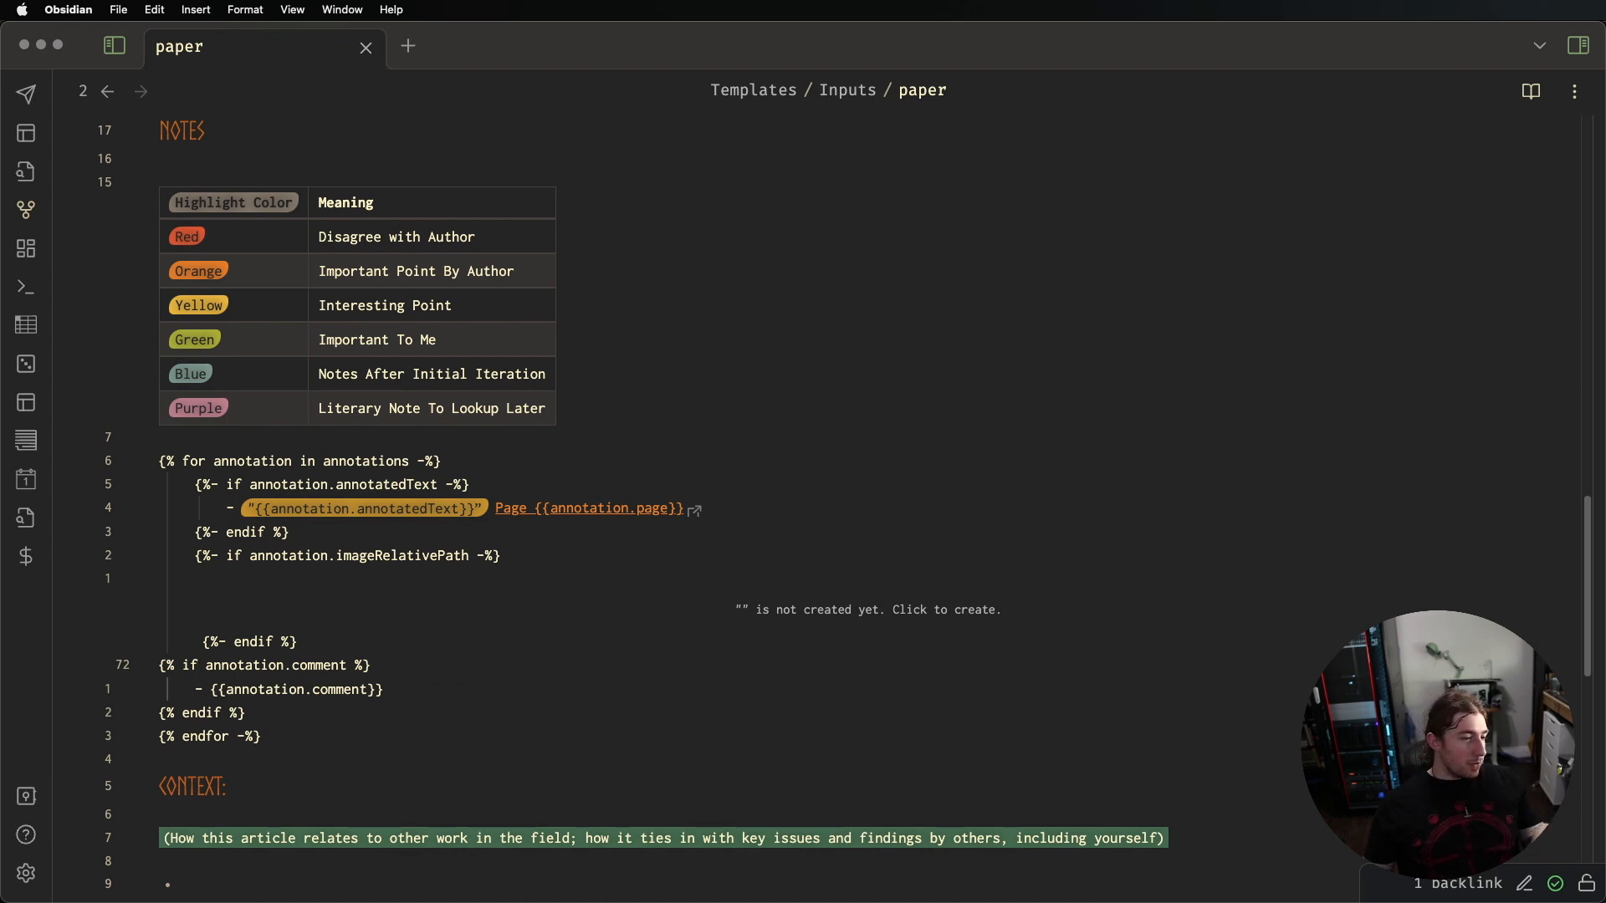
key("Down")
key("Up")
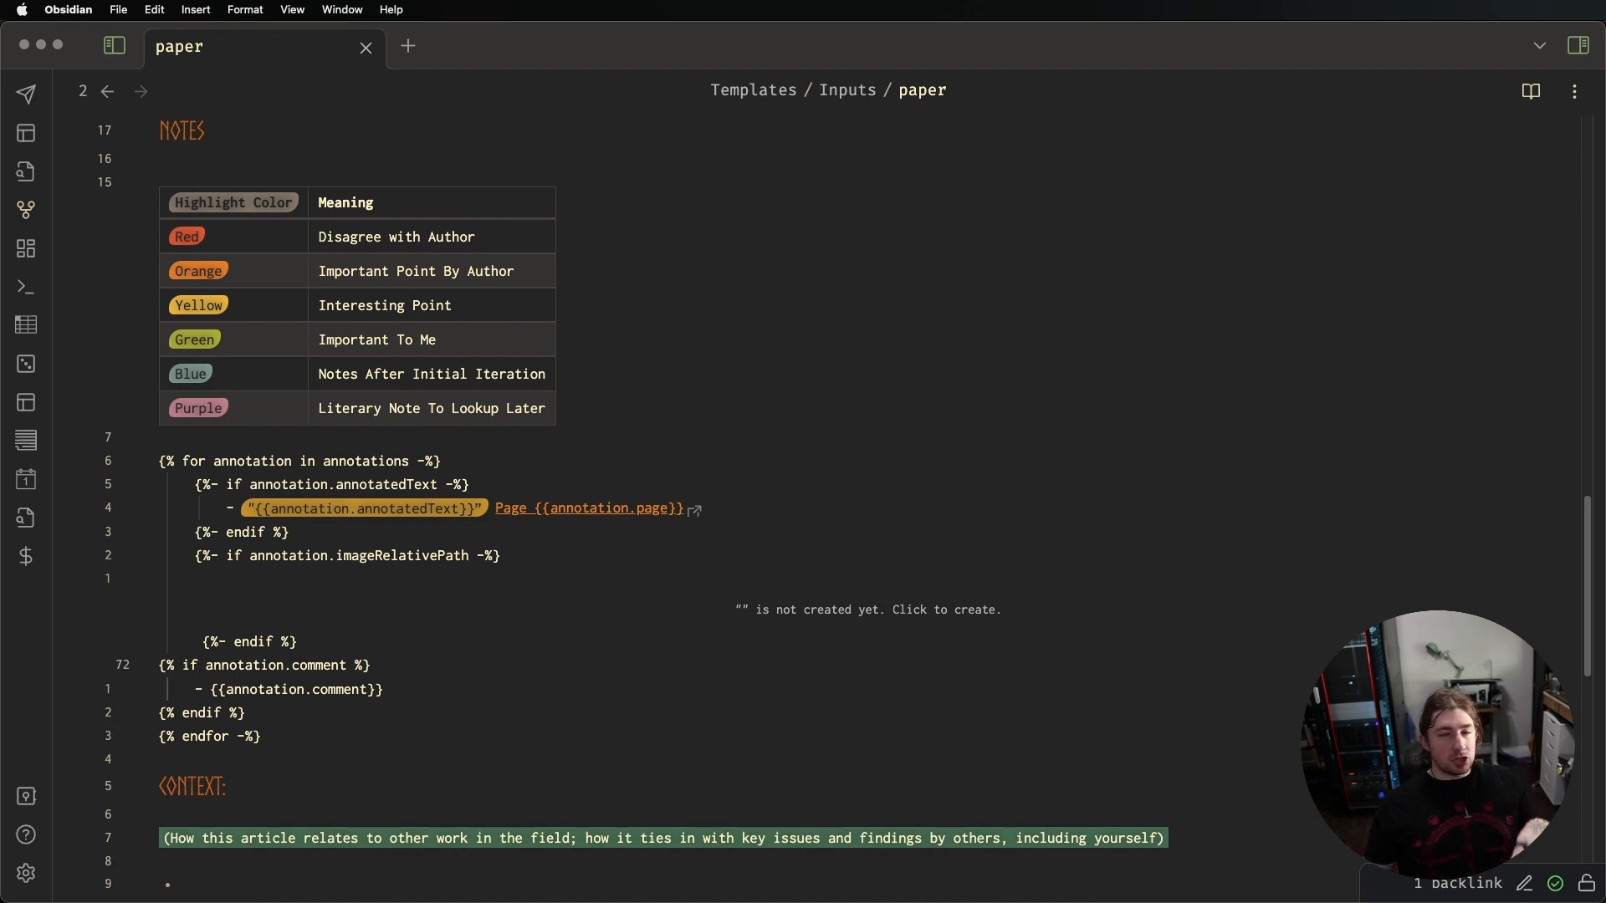
Switch to Zotero and show the comment field of the page 526 annotation "One hundred and fifty seven males" in the opened PDF
key("super+Tab")
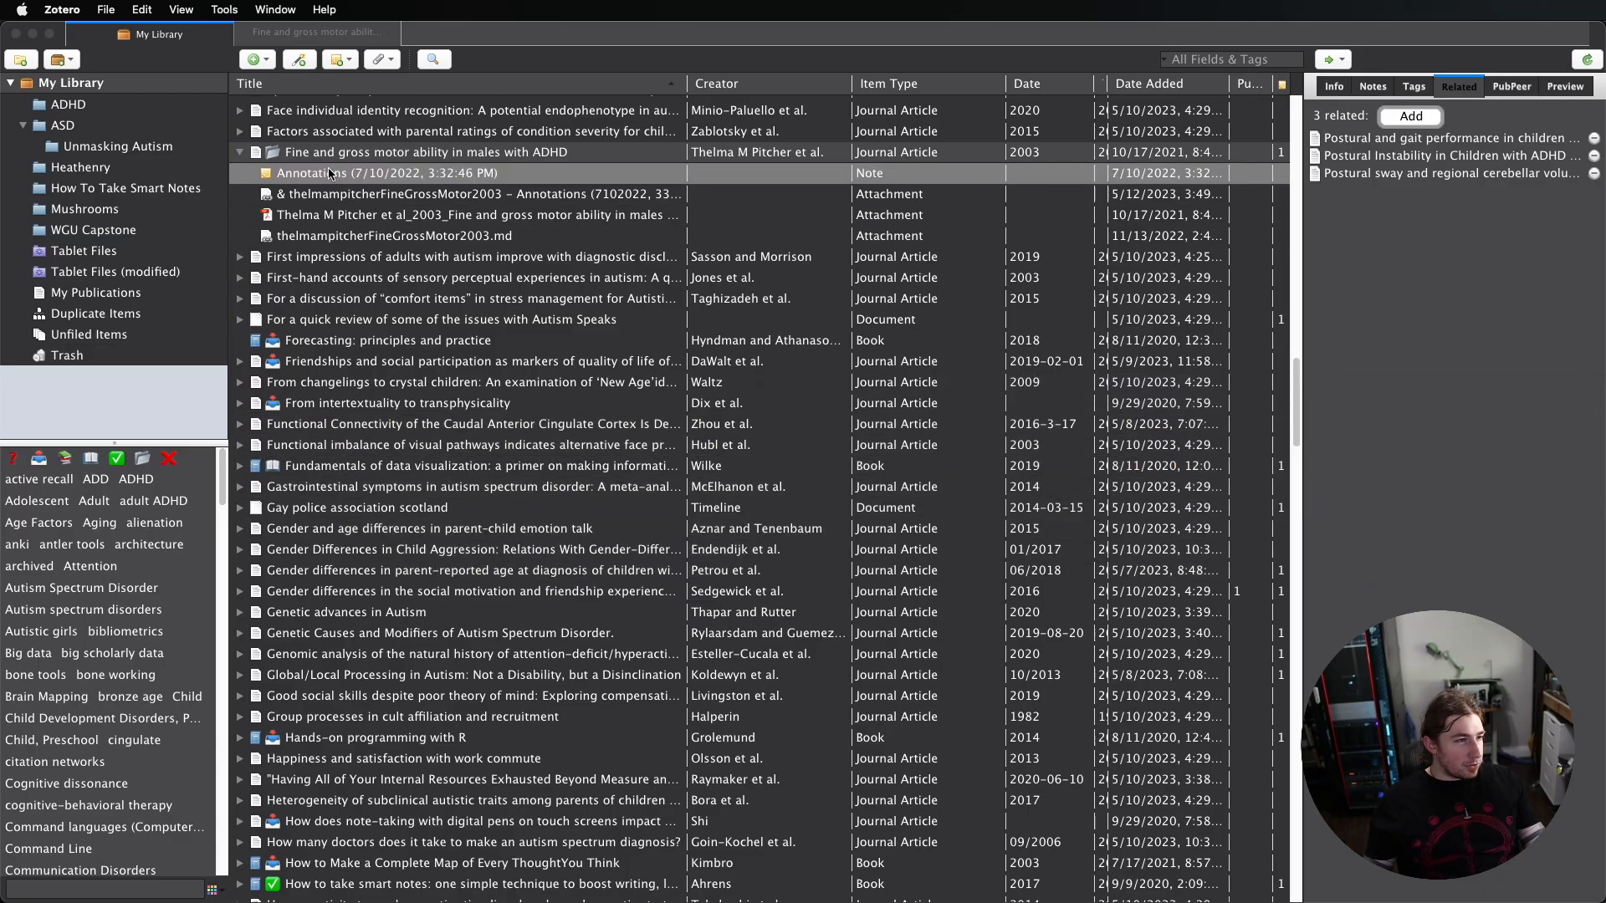
left_click(368, 216)
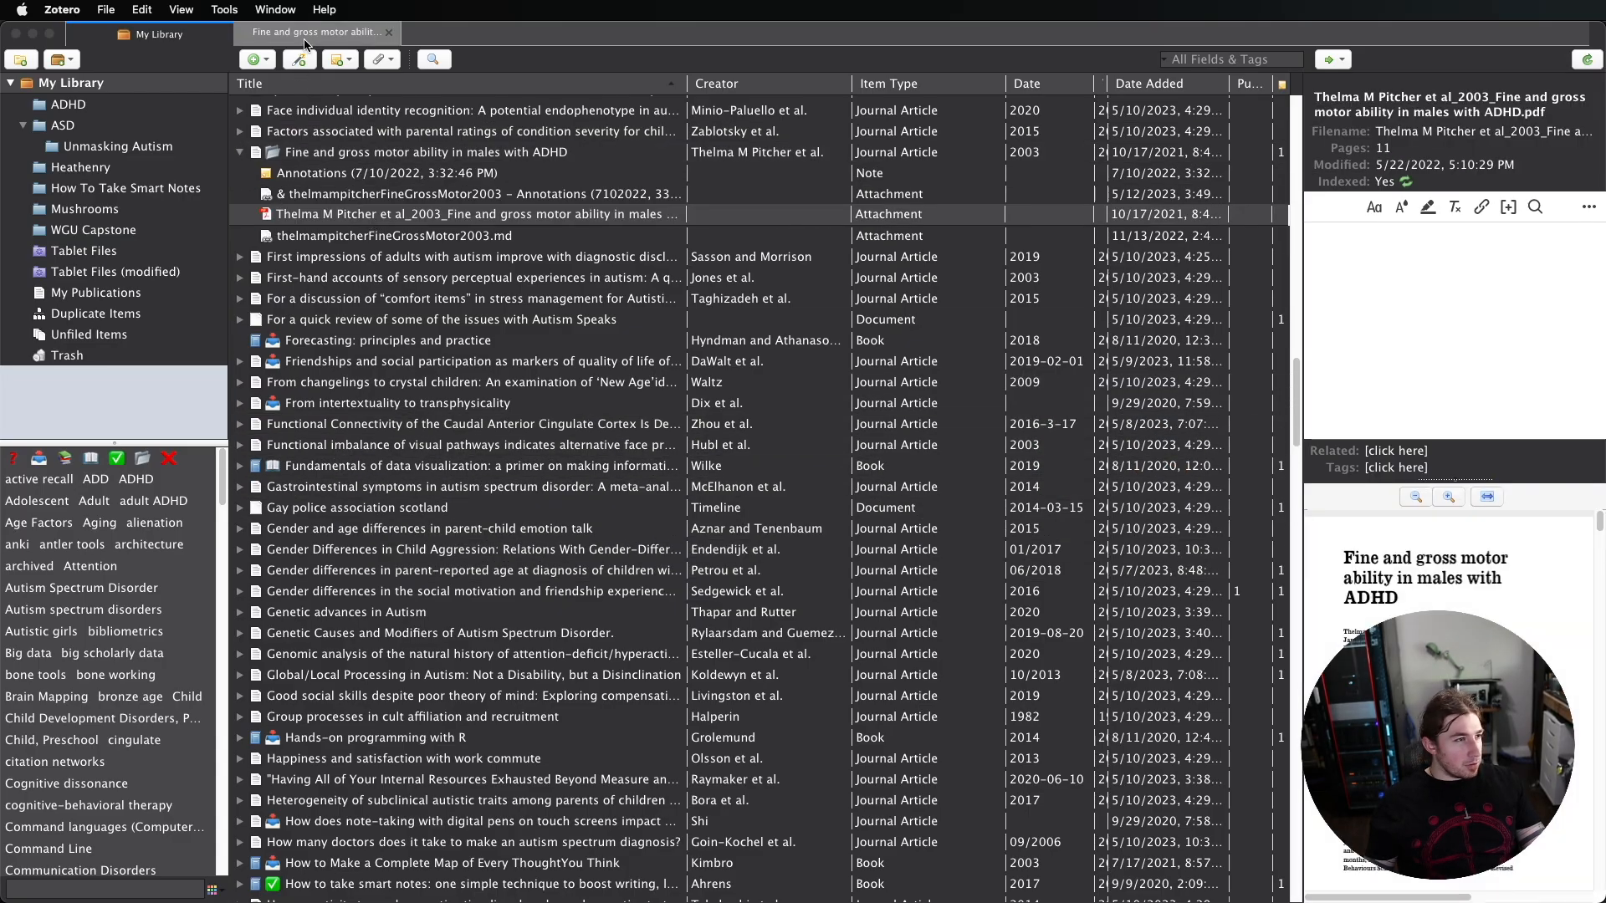
left_click(304, 33)
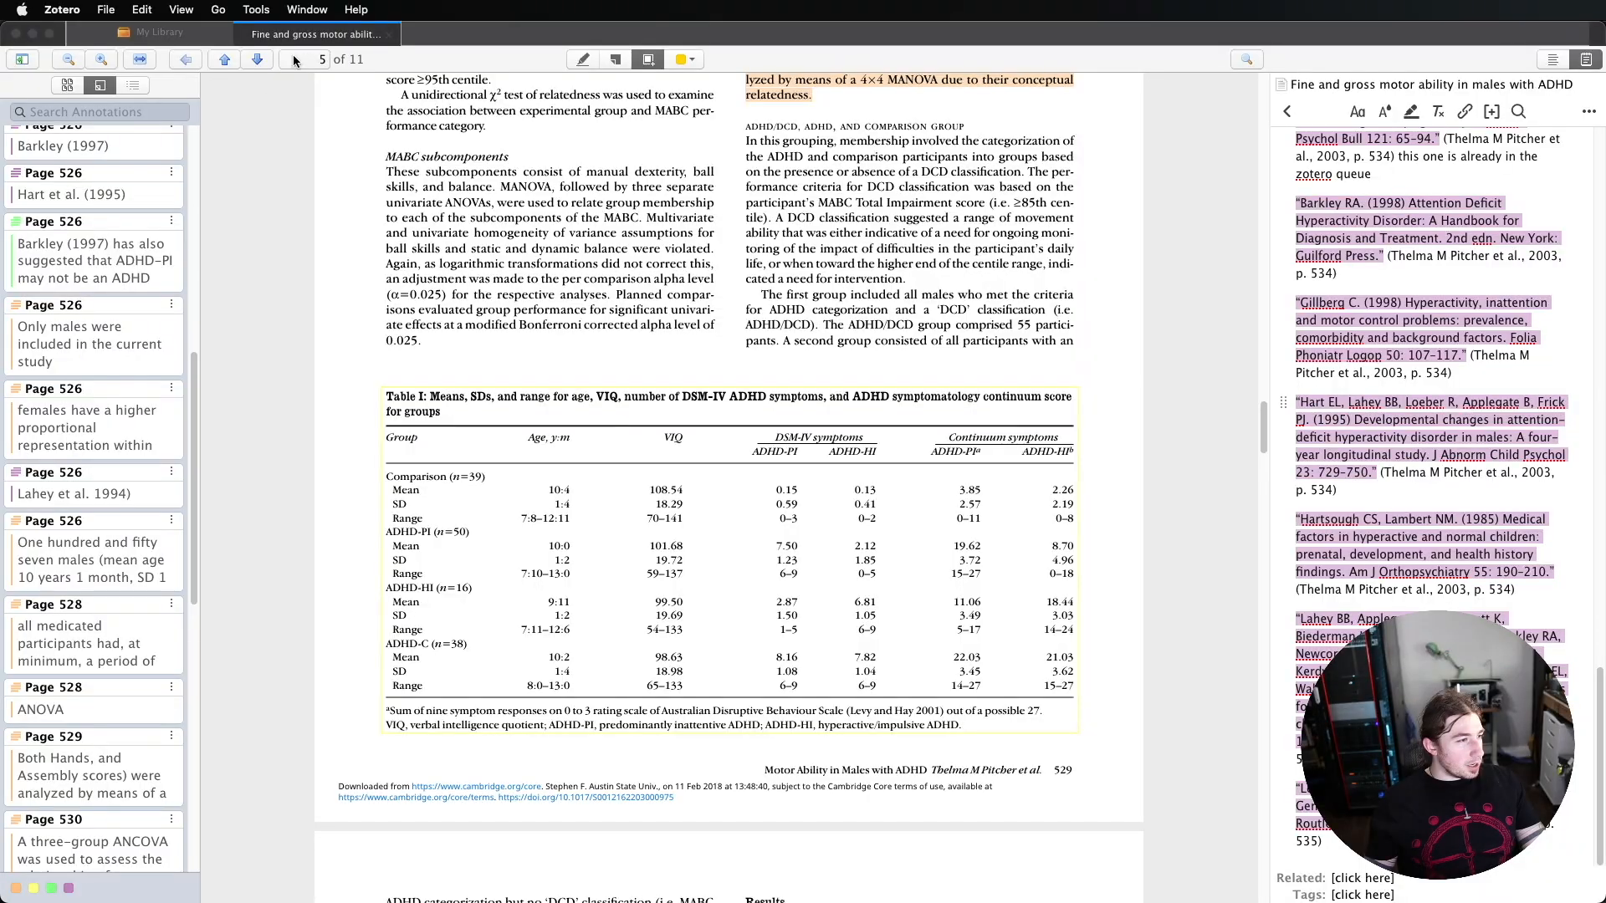
left_click(88, 552)
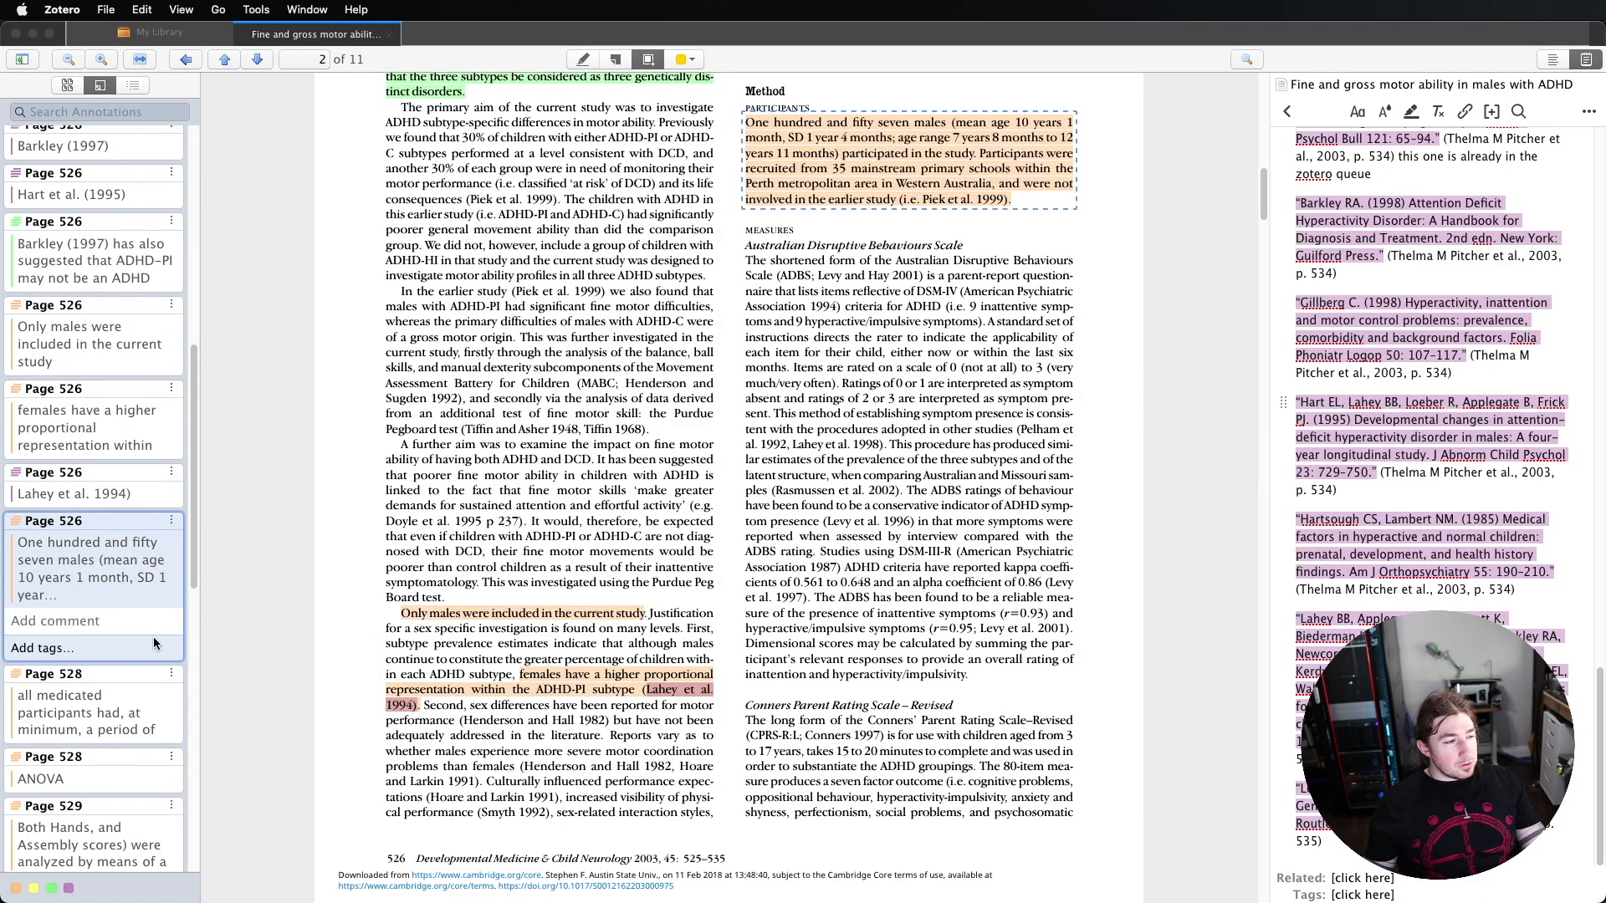
Switch back to Obsidian and review the template's comment line, the sections from Context to Cited References, and the overall structure
mouse_move(1604, 1)
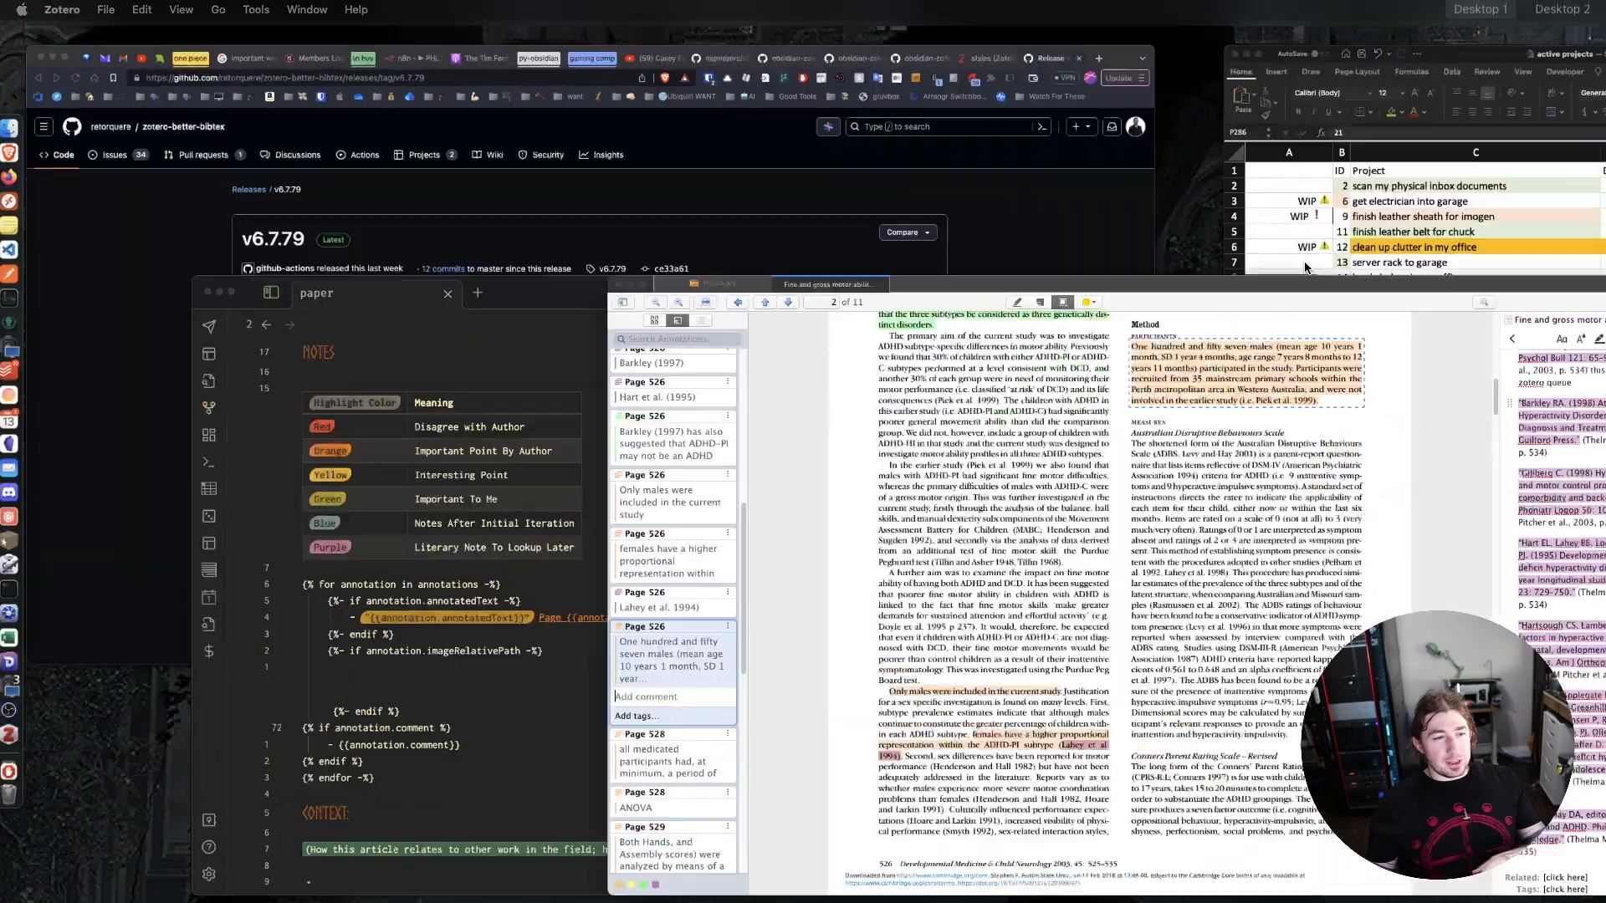
left_click(619, 574)
left_click(395, 686)
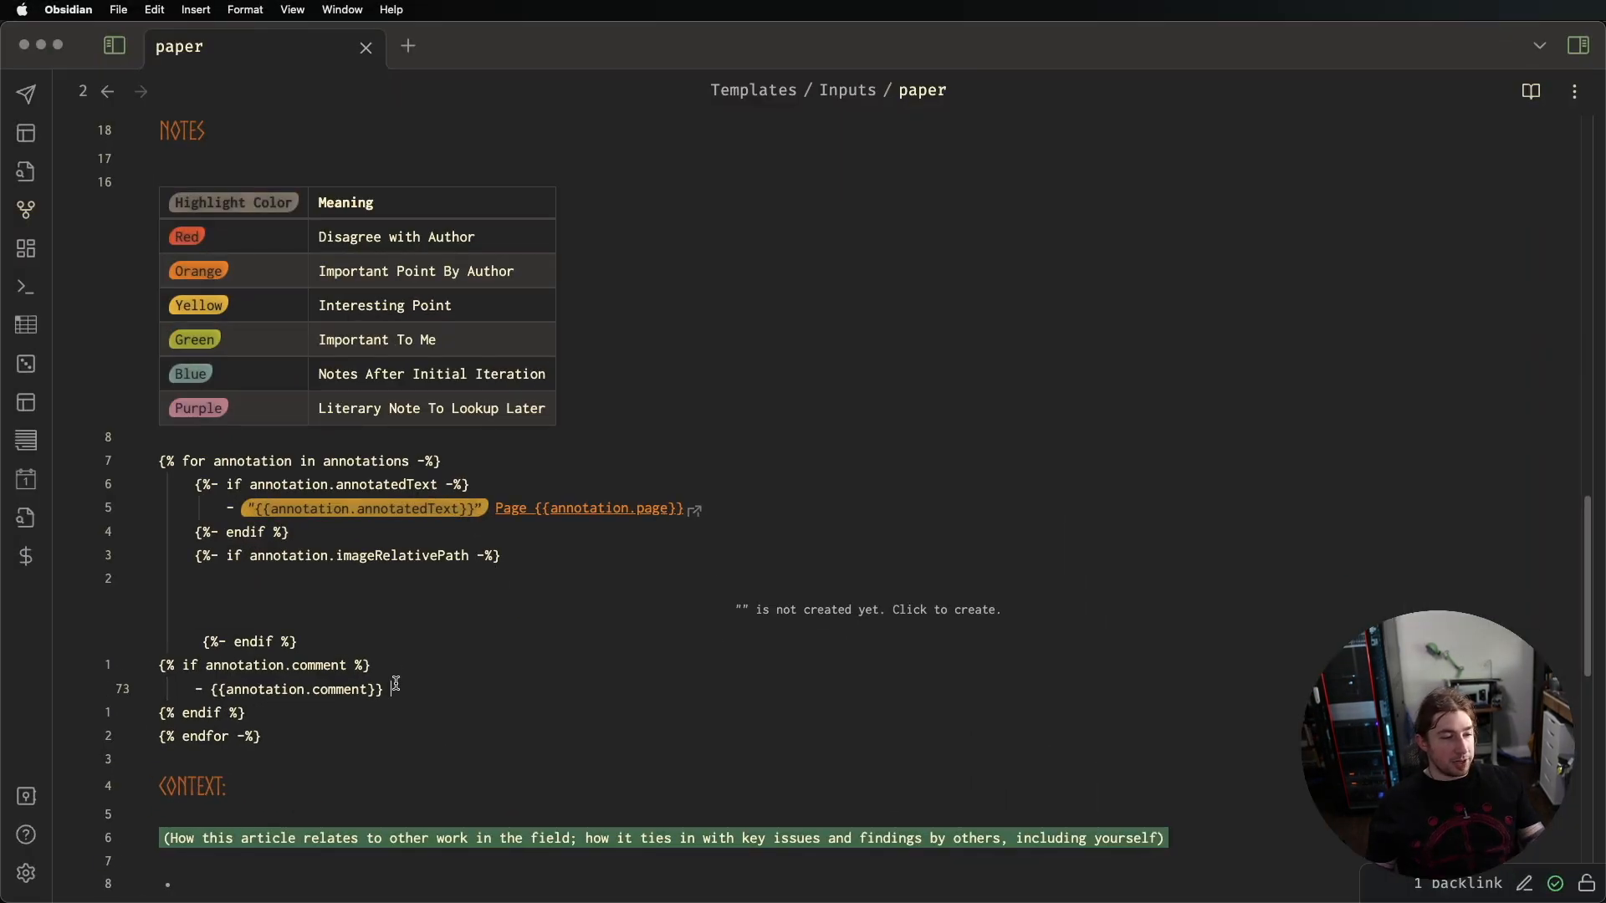
scroll(400, 629, "down", 3)
scroll(356, 427, "down", 3)
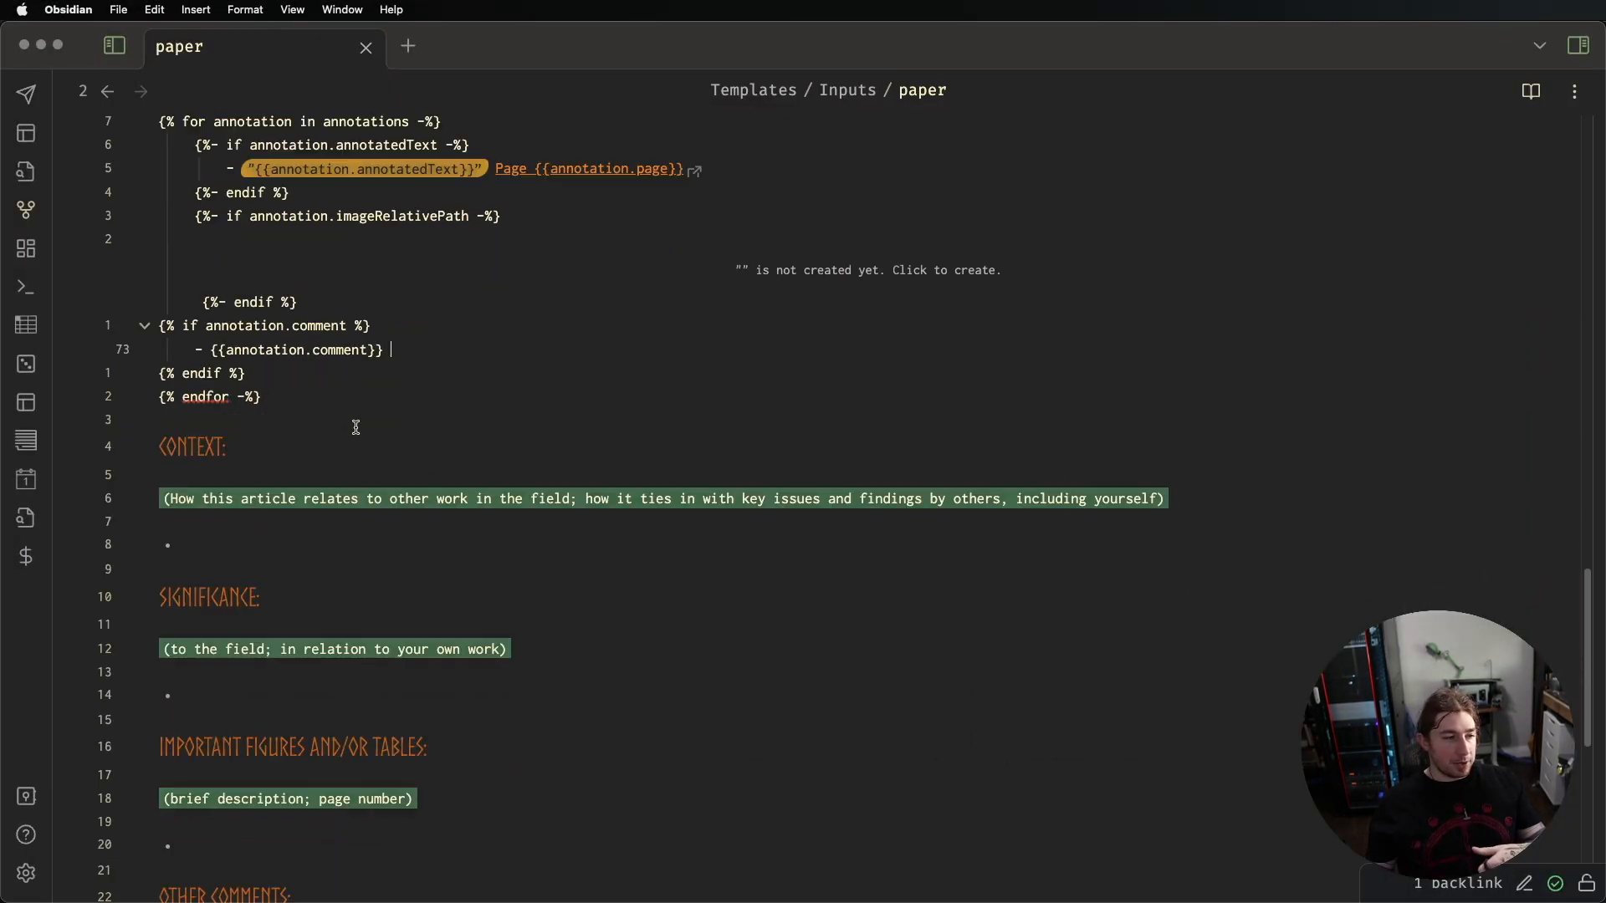
scroll(350, 423, "down", 3)
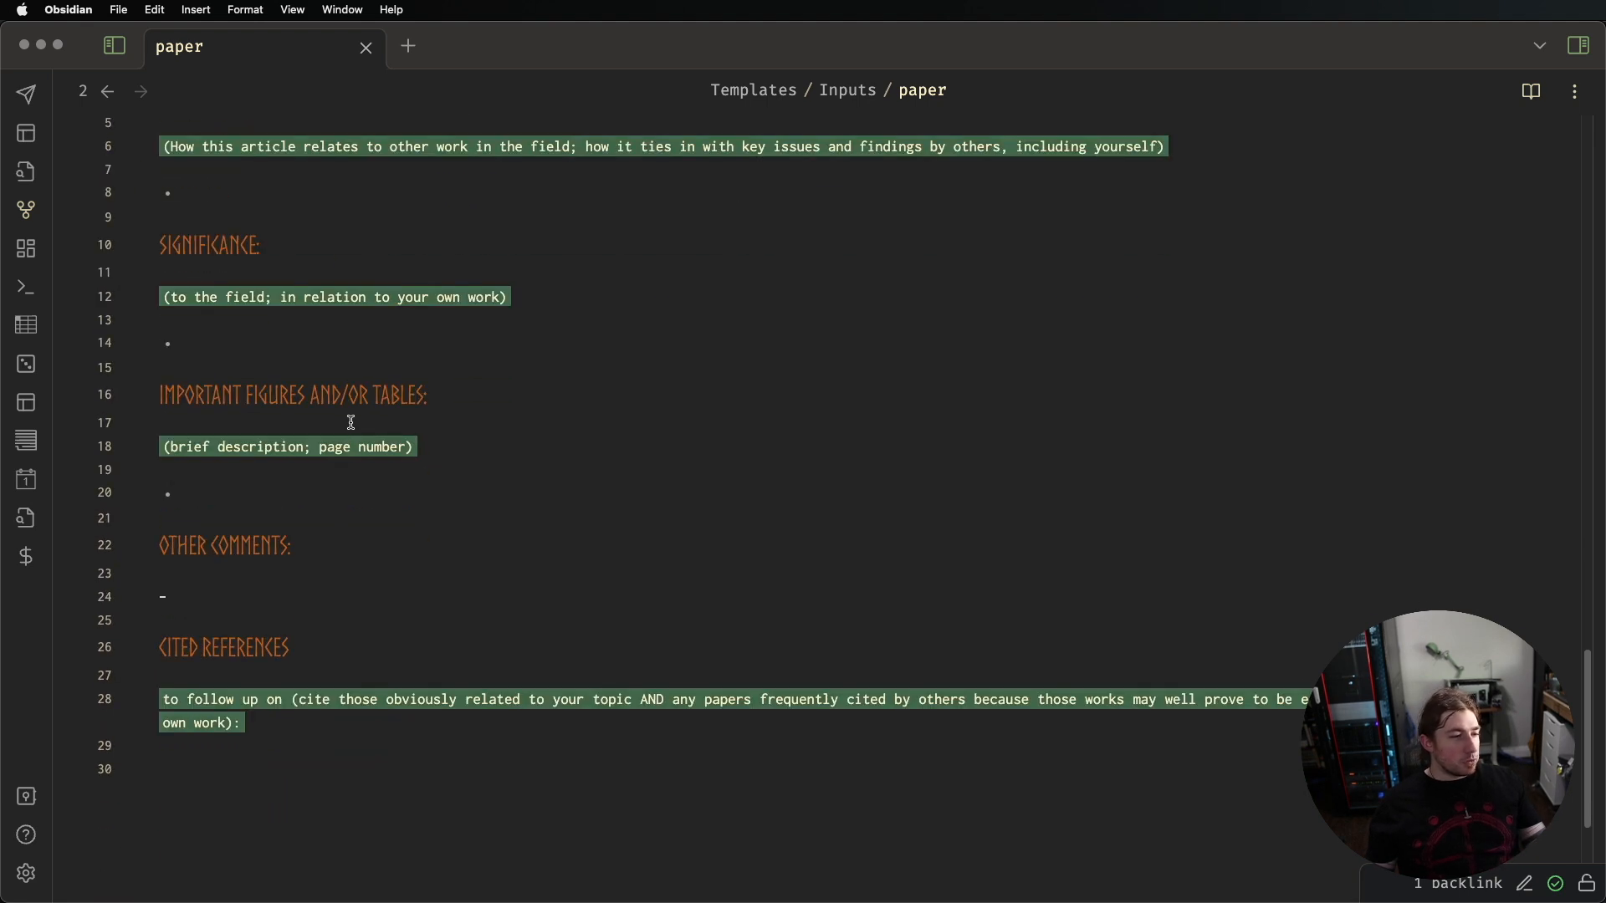
left_click(349, 679)
scroll(344, 685, "down", 3)
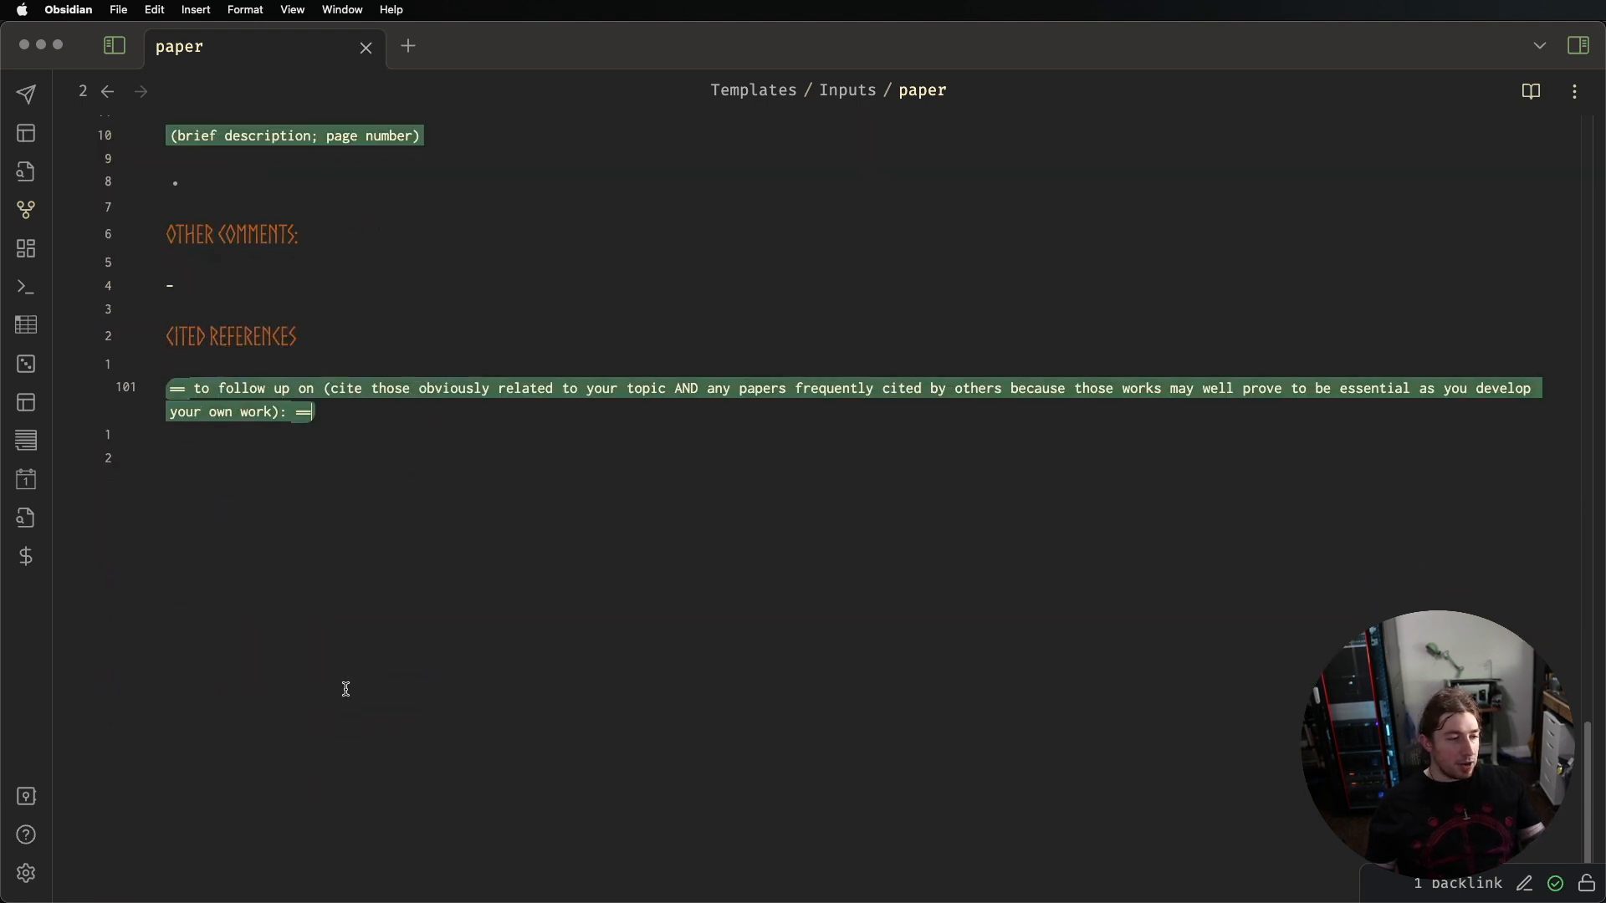
left_click(609, 627)
scroll(629, 575, "up", 5)
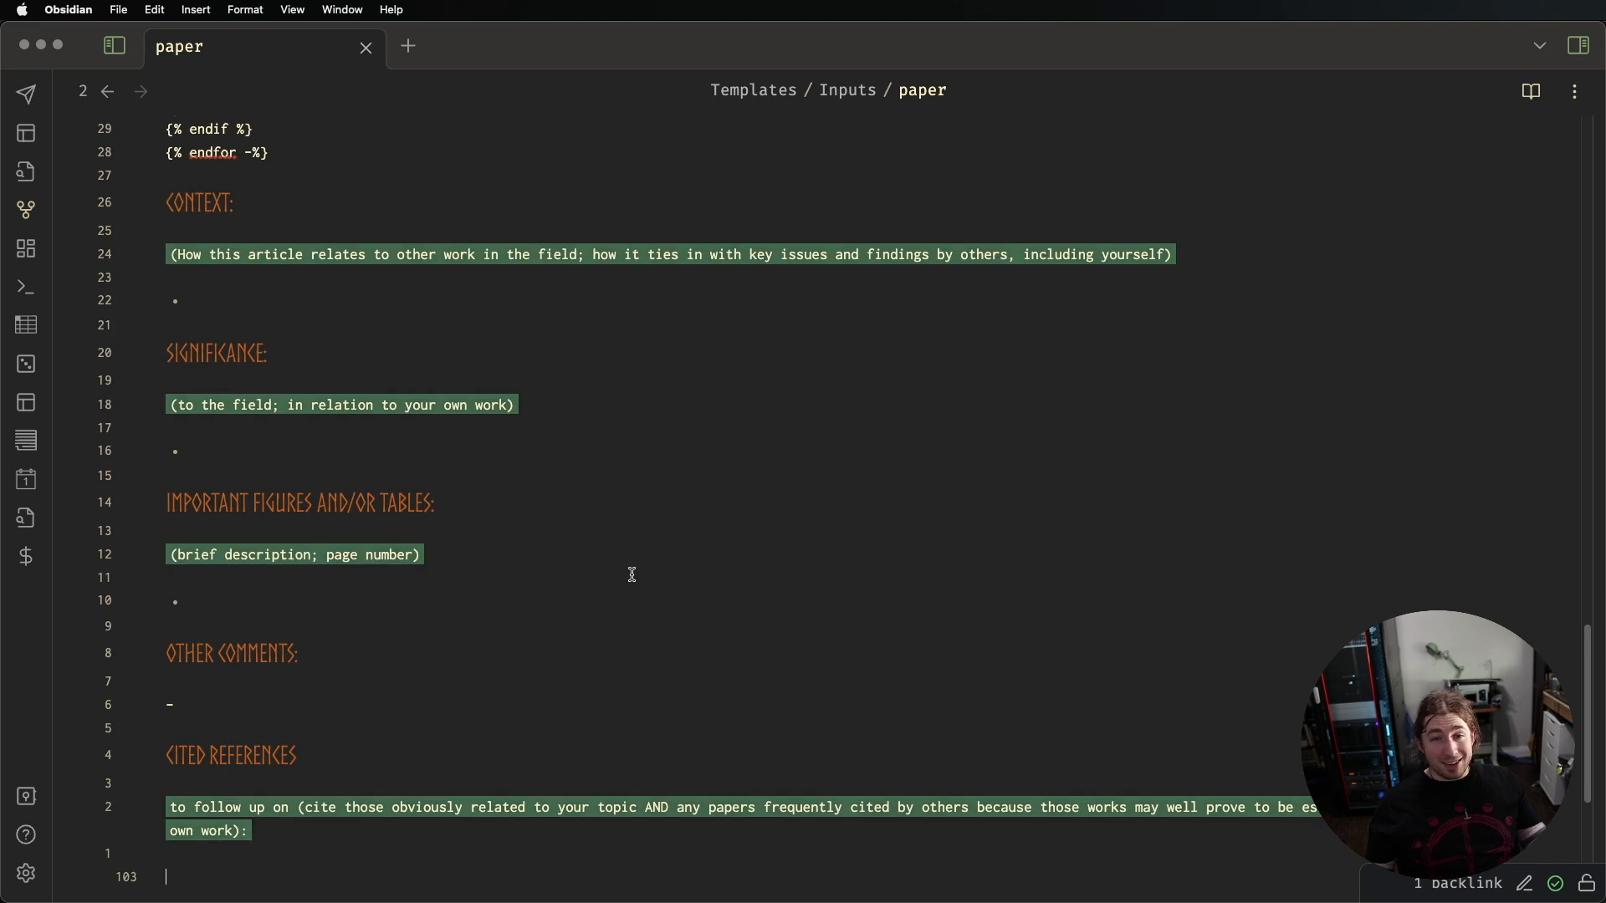
scroll(630, 574, "up", 15)
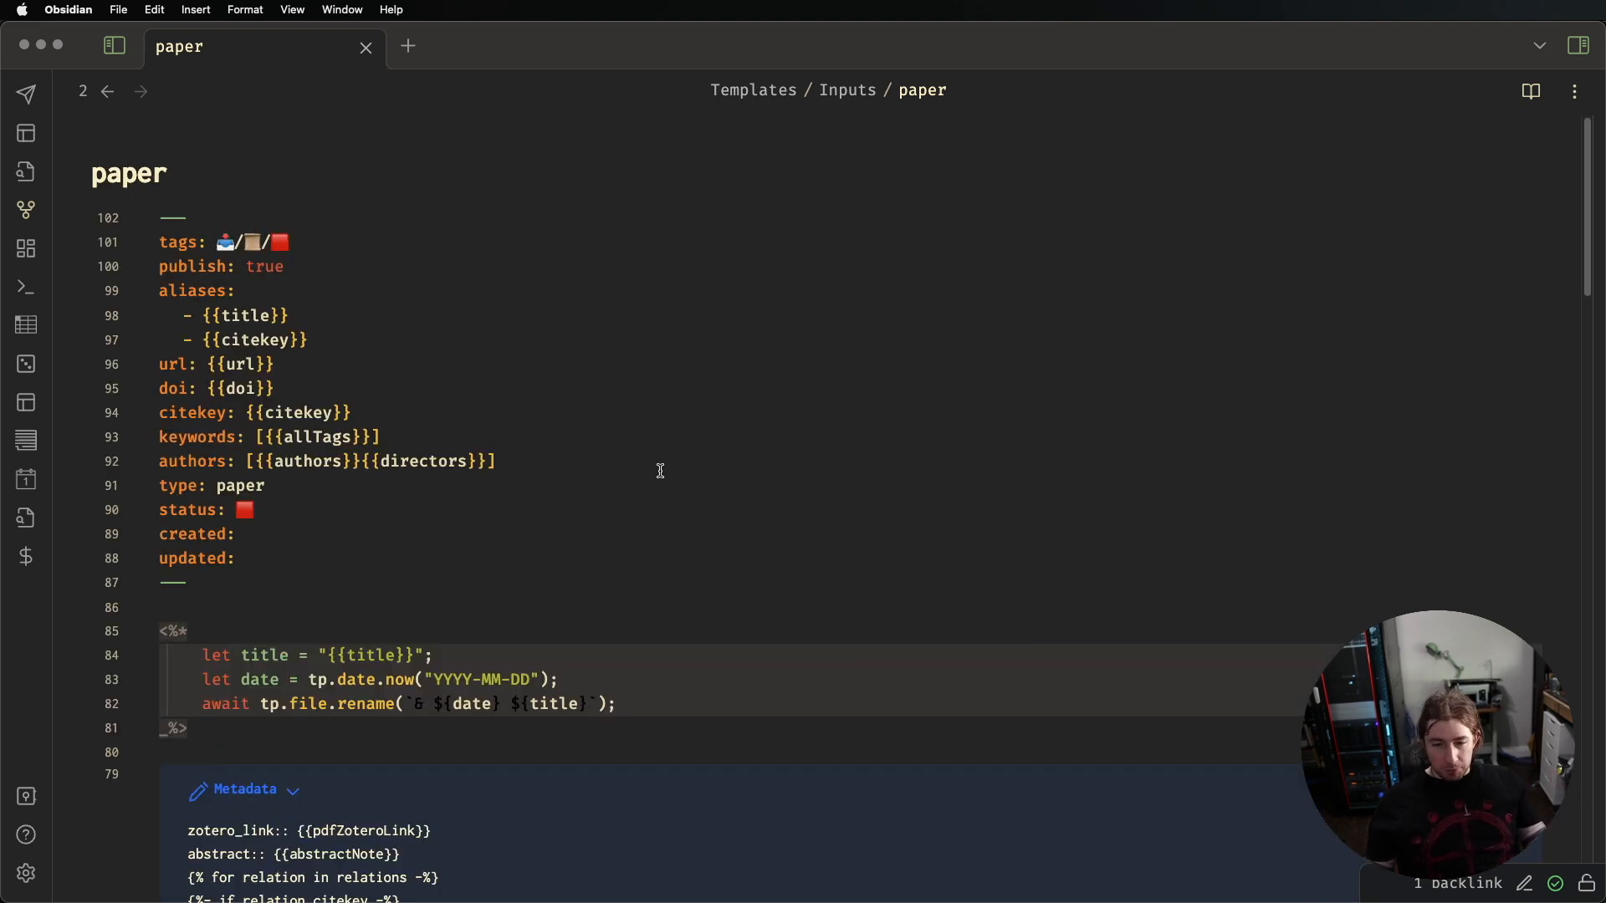
scroll(688, 494, "down", 7)
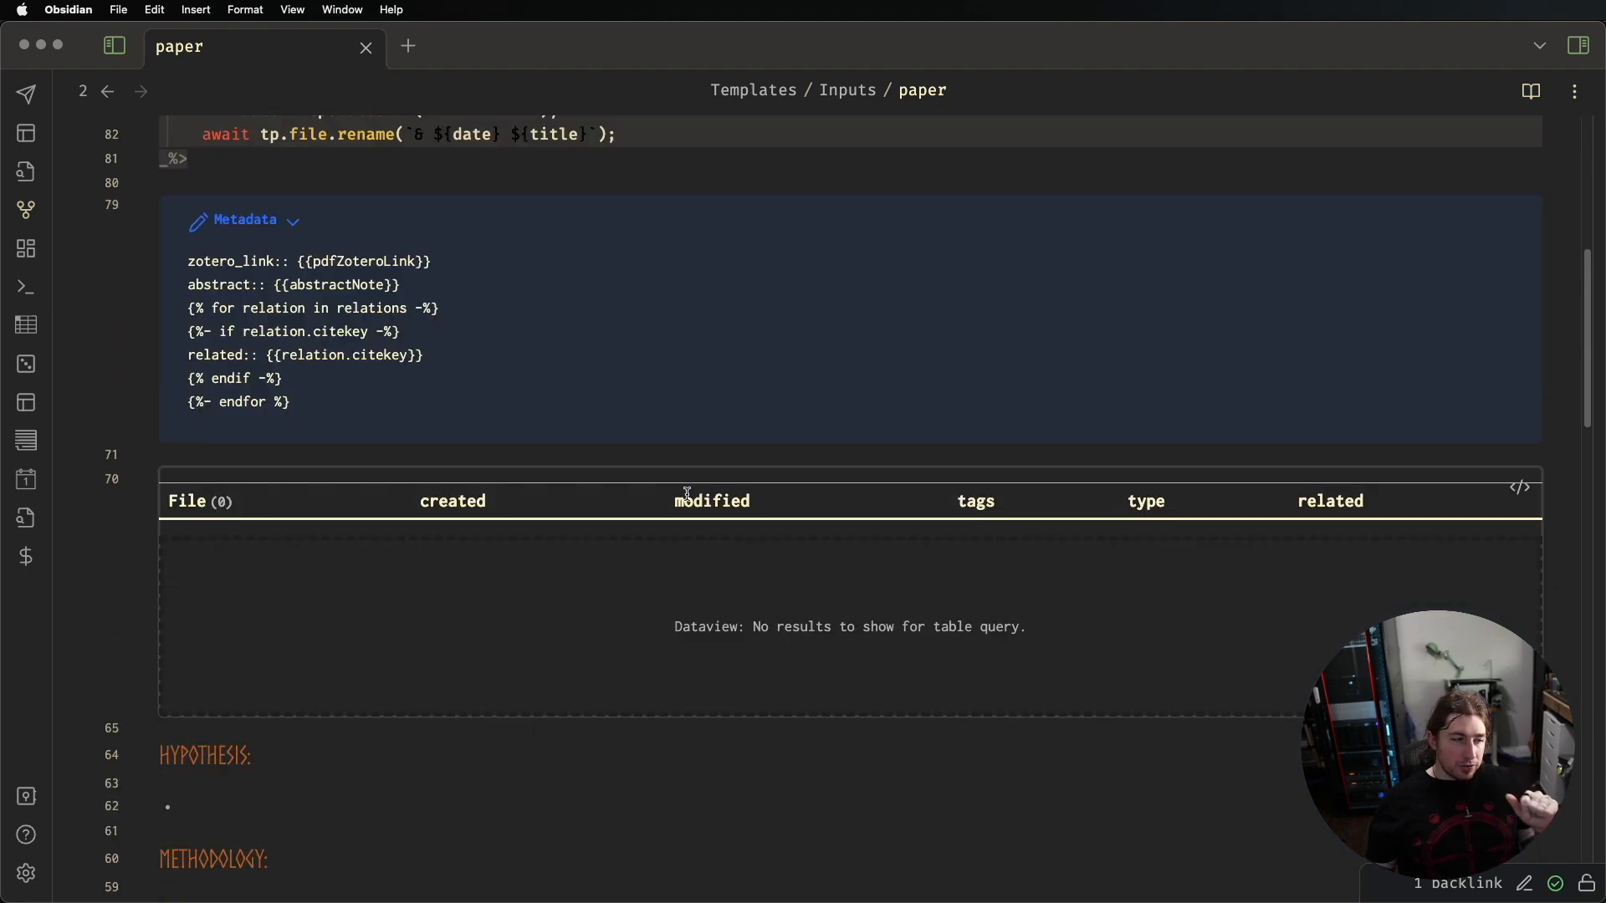
scroll(686, 496, "down", 8)
scroll(685, 496, "up", 15)
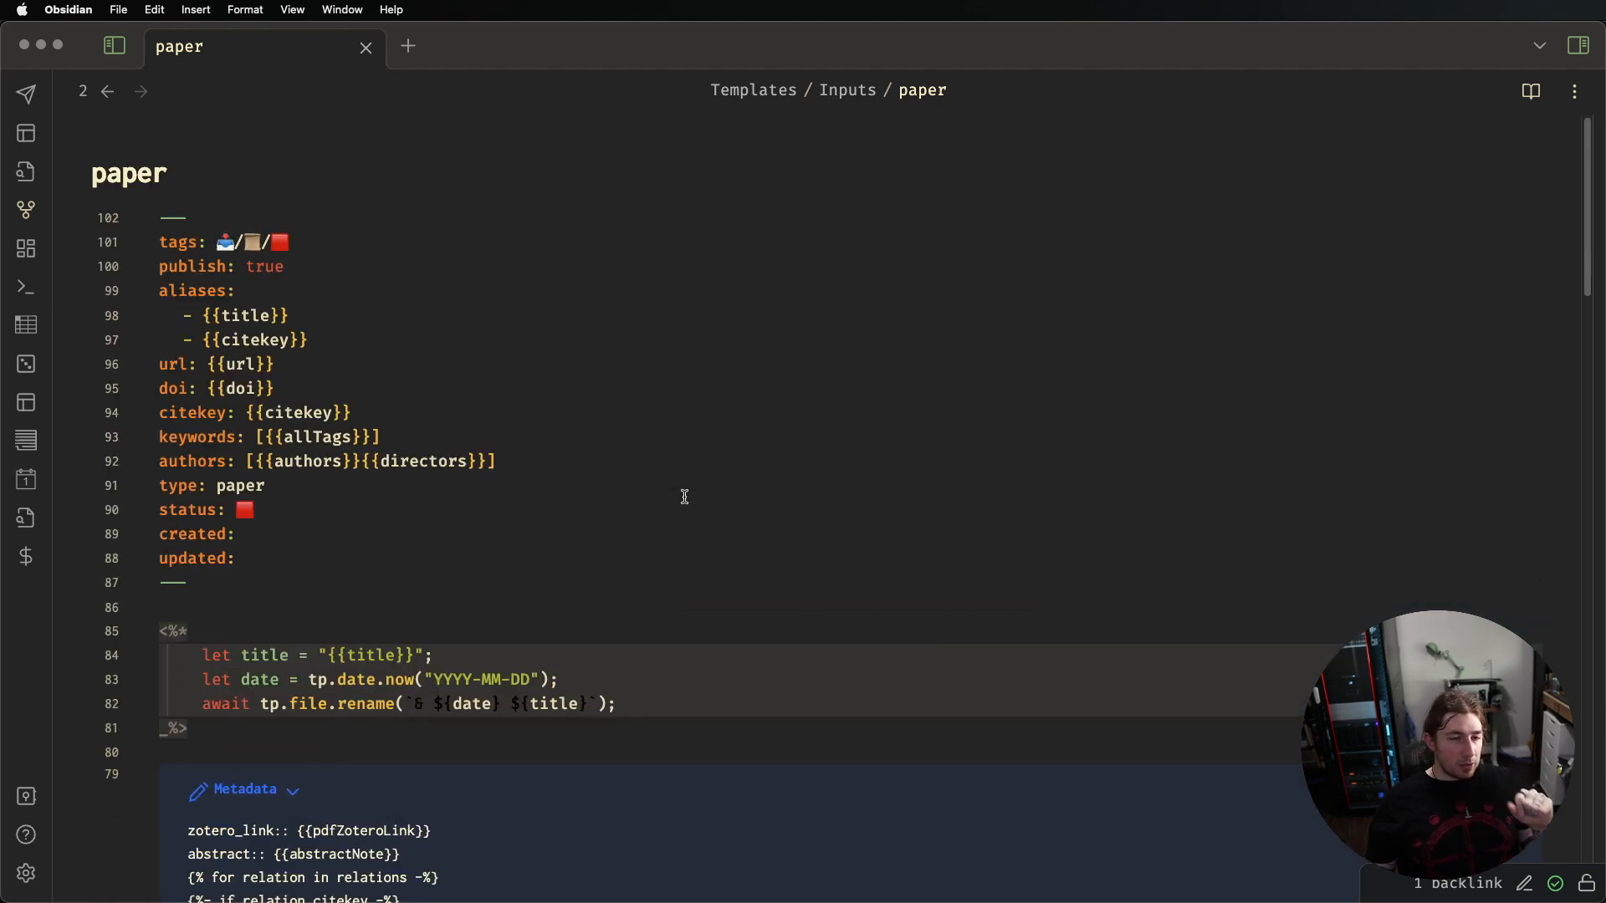
Search the hotkey settings for "zotero" to review the Zotero Integration shortcuts, and close the settings
key("super+comma")
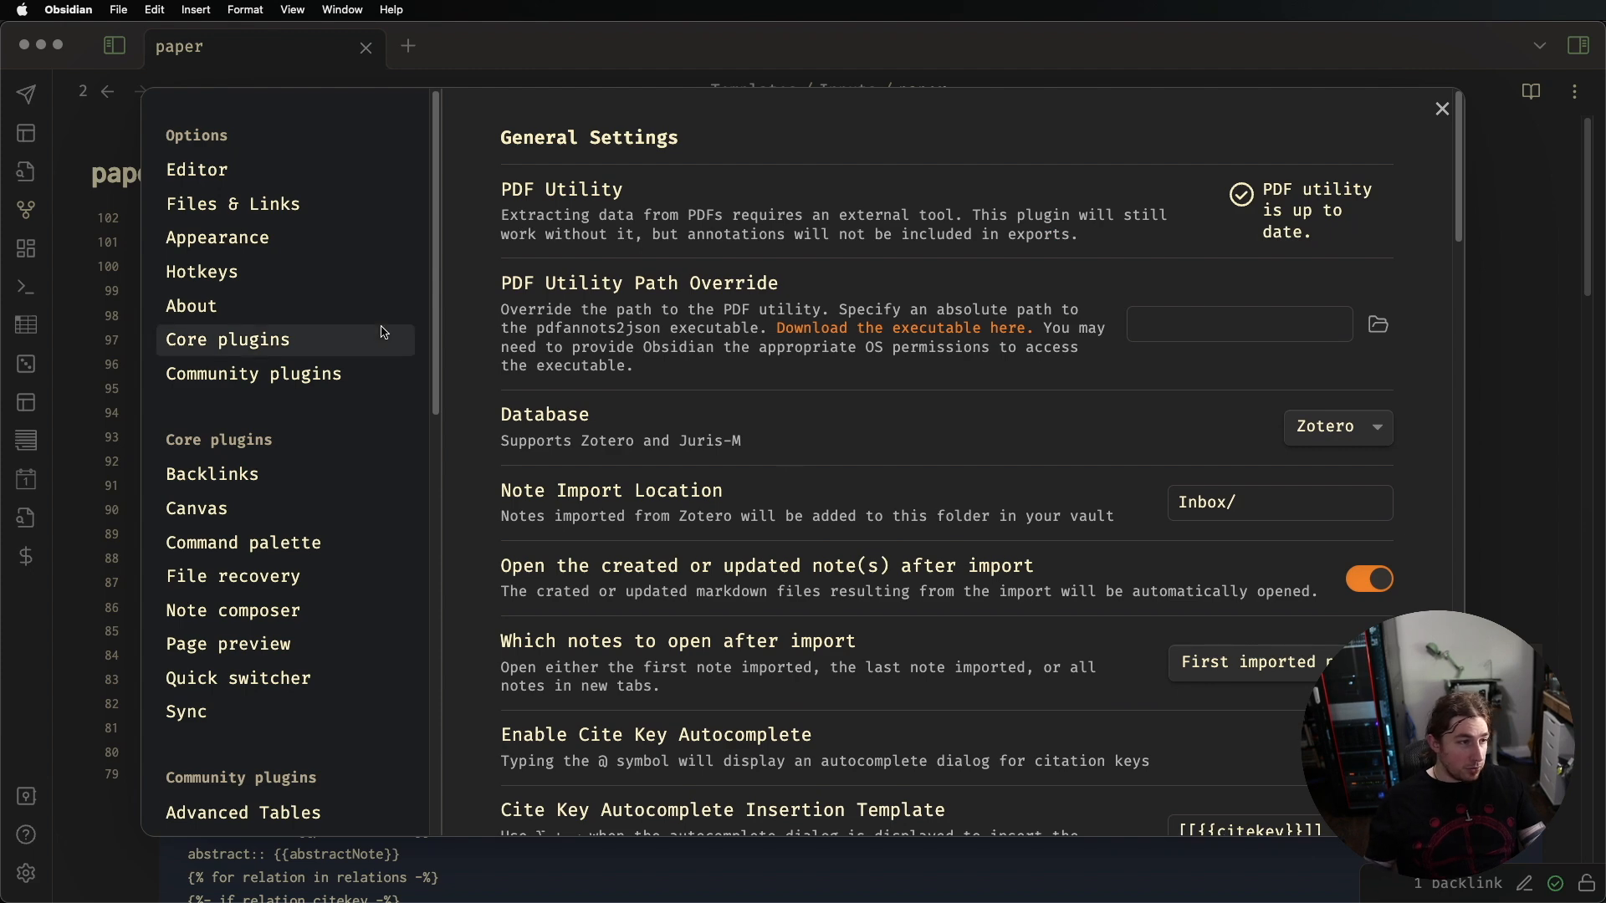
left_click(262, 270)
left_click(1228, 158)
type("zotero")
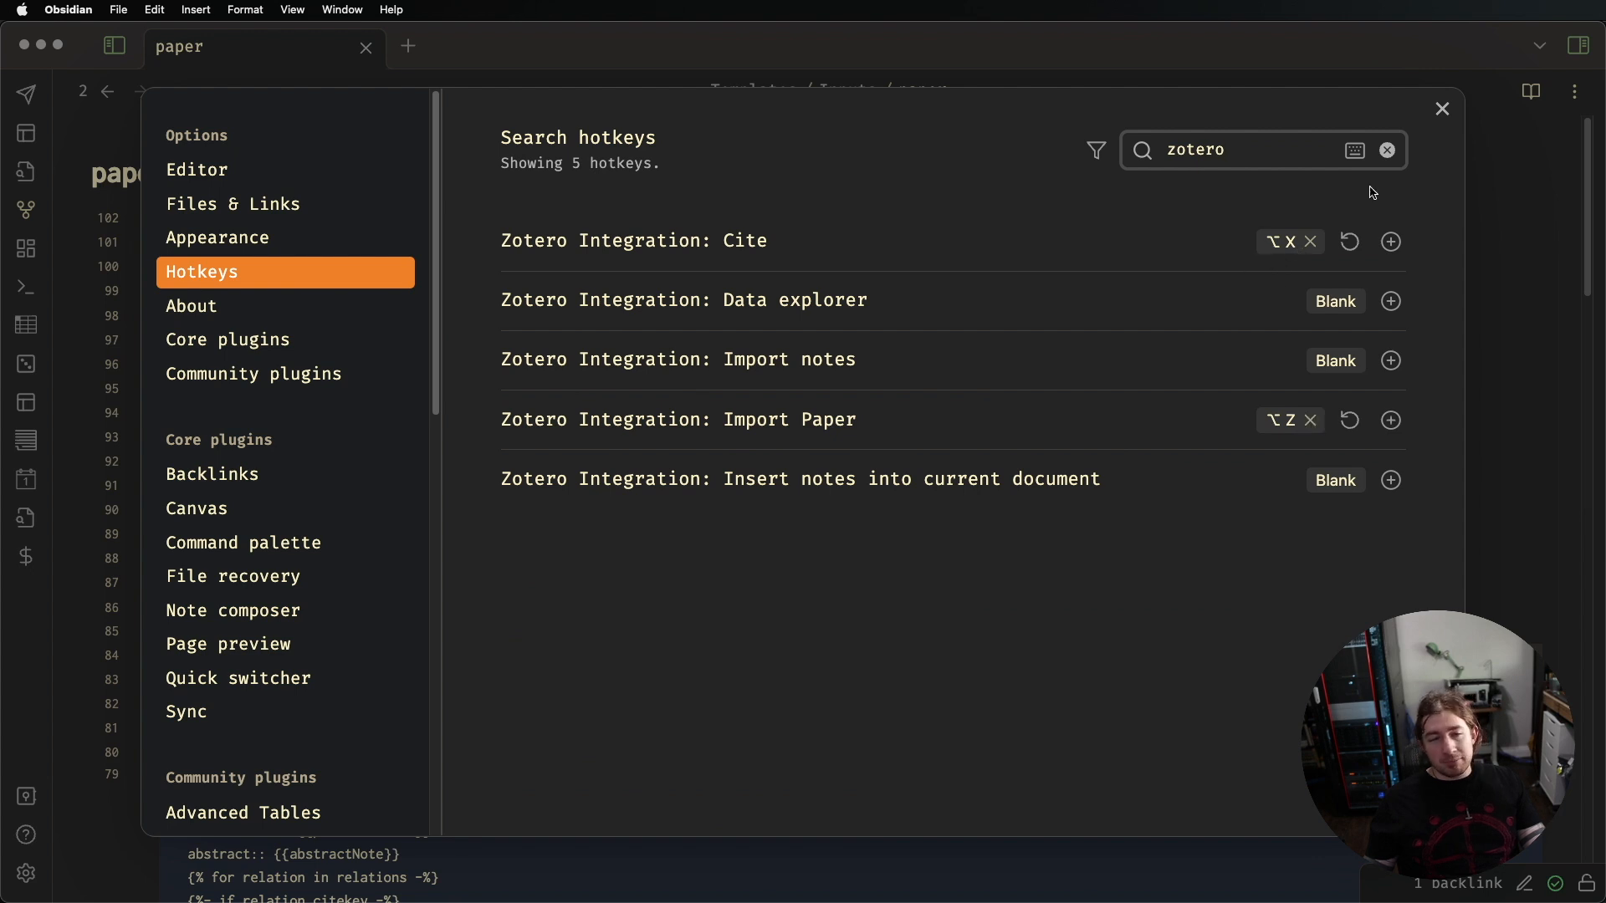
left_click(1441, 108)
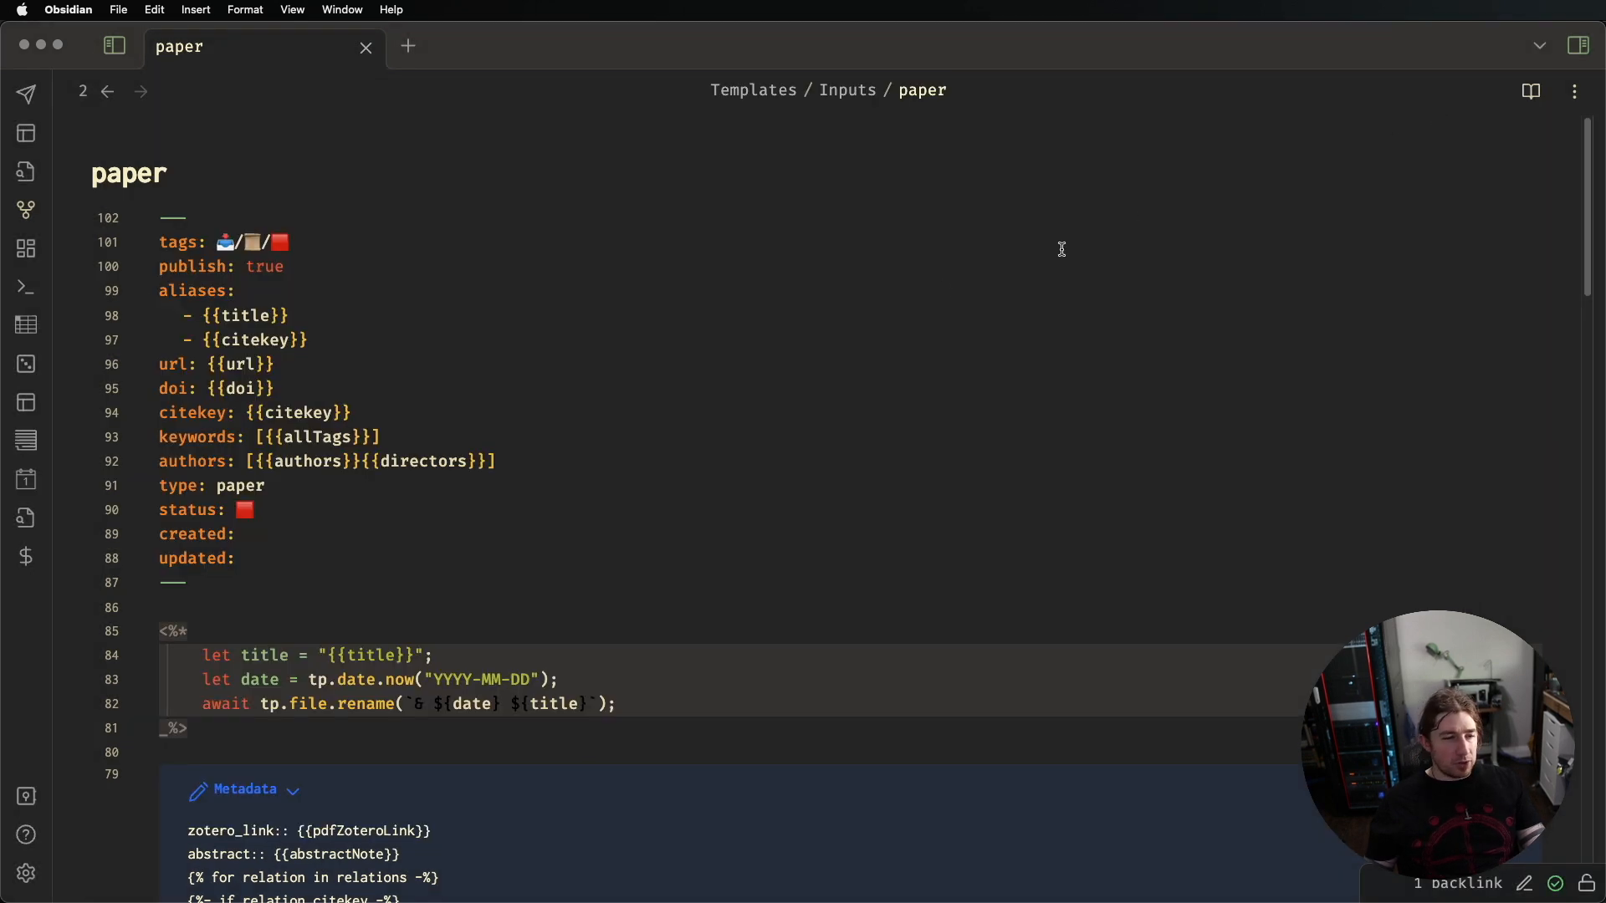
Close the paper template and show the vault's file list from the start, with the Inbox folder in view
left_click(365, 48)
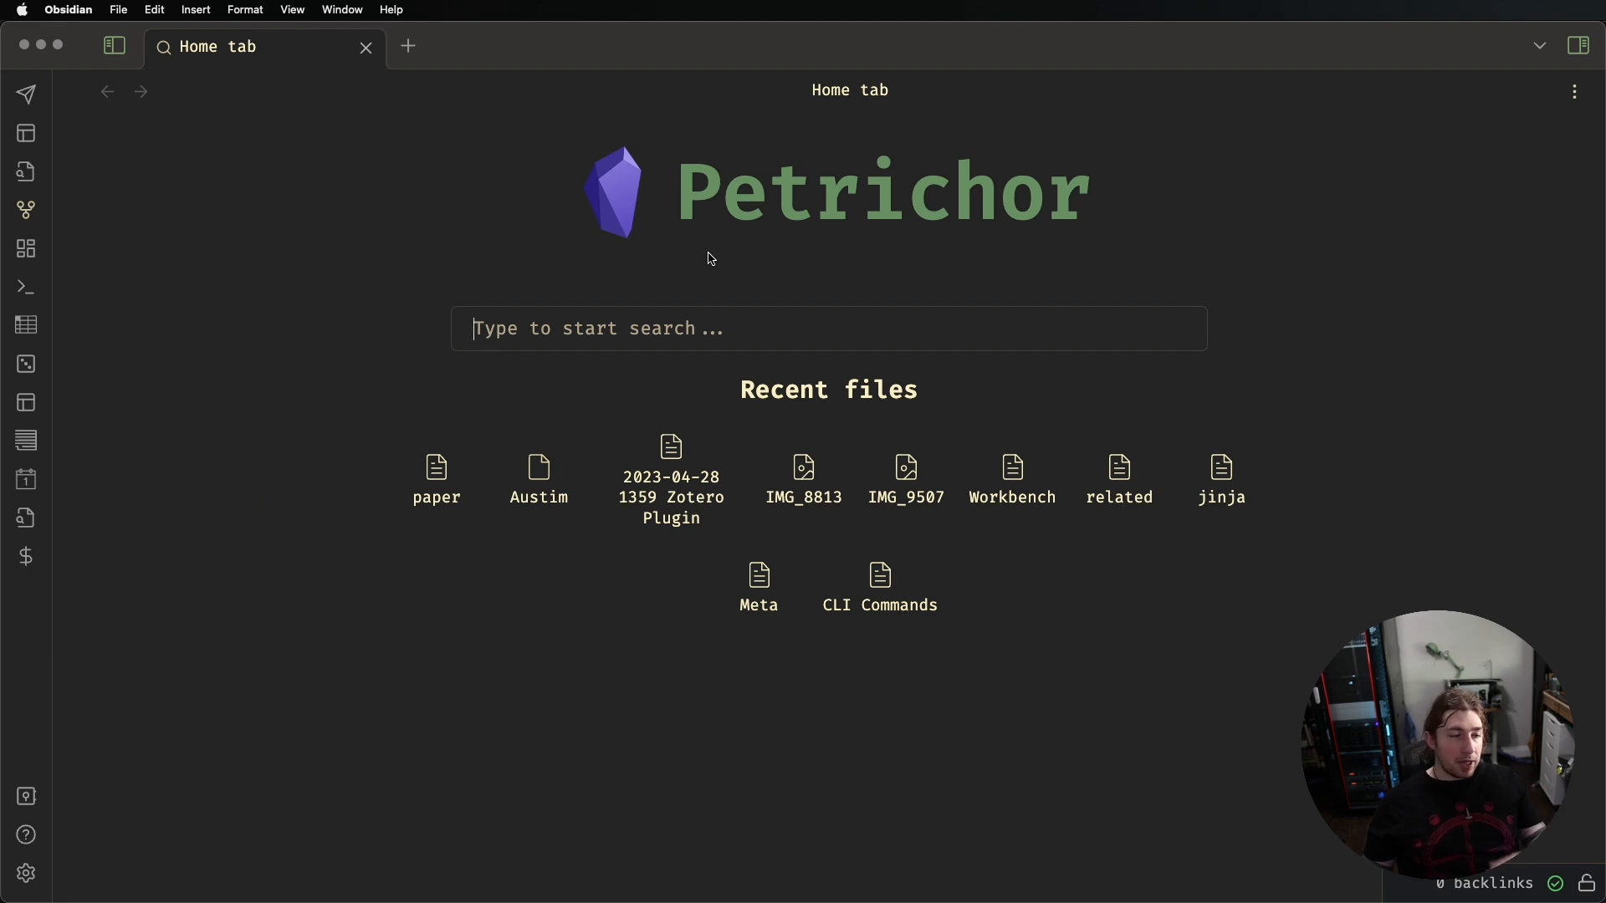
left_click(113, 45)
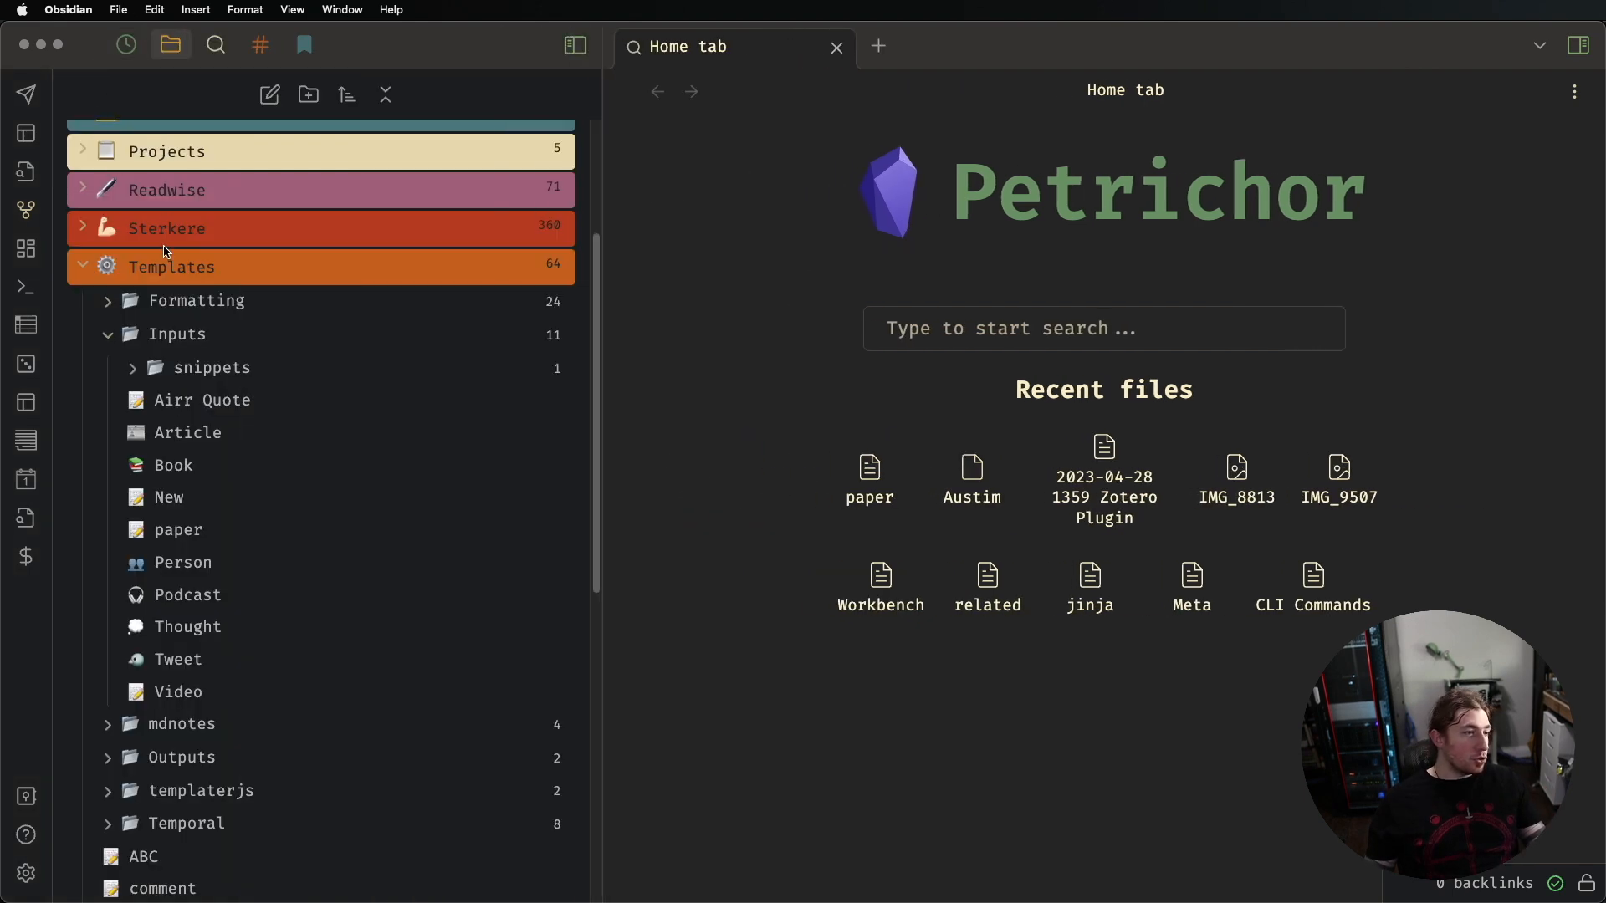
scroll(107, 234, "up", 5)
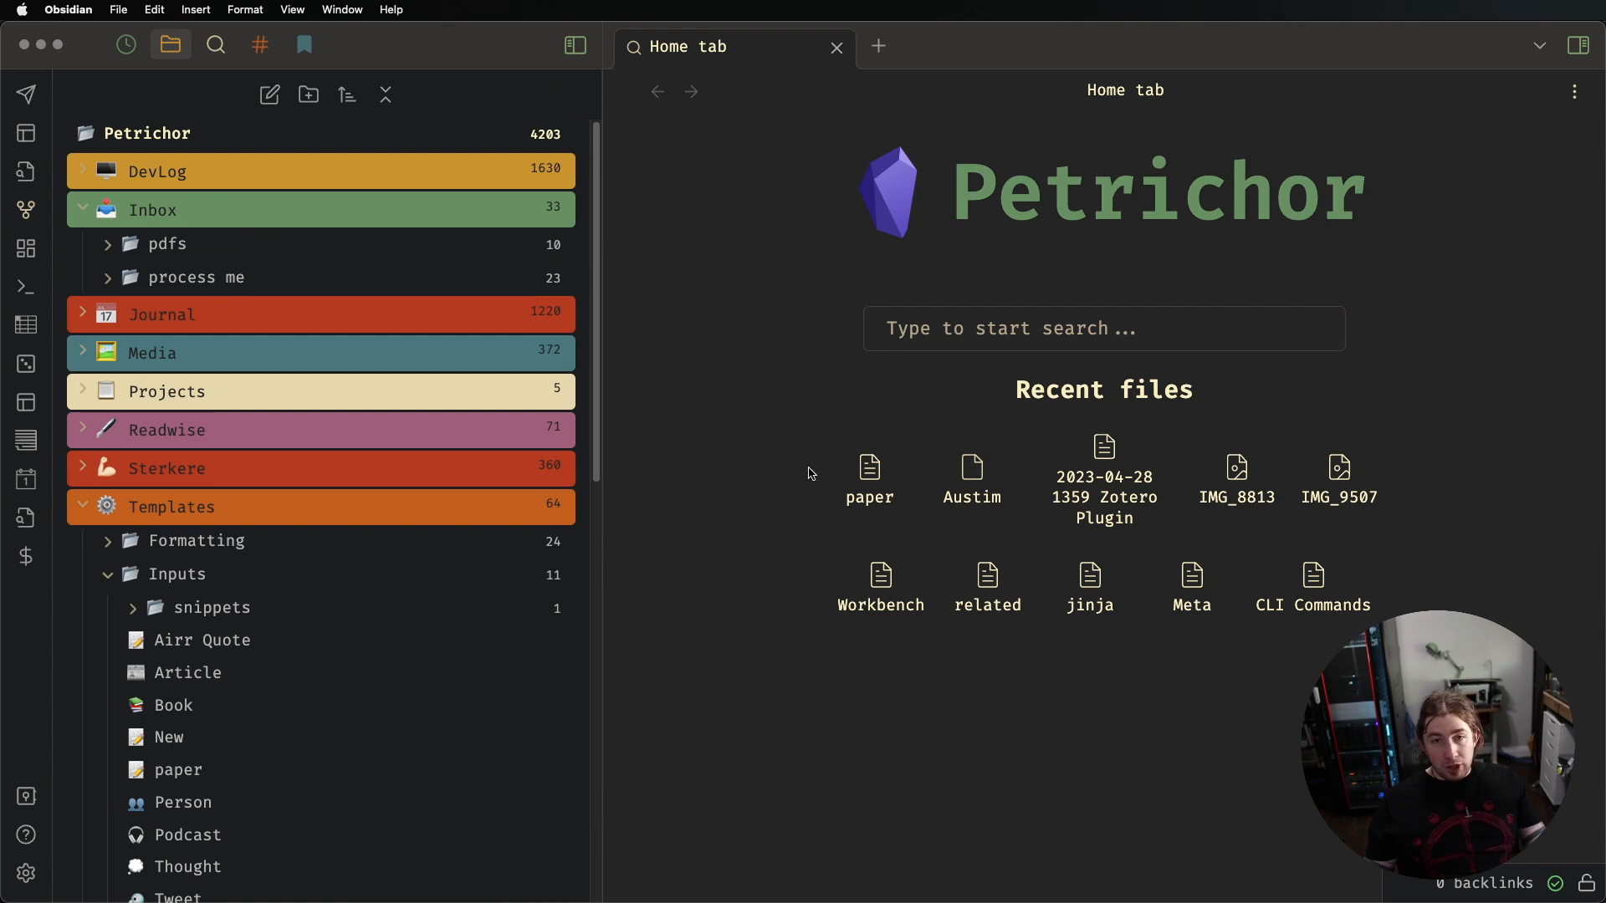
Import "Fine and gross motor ability in males with ADHD" from Zotero with the paper import hotkey, searching the citation picker for "fine"
key("super+shift+z")
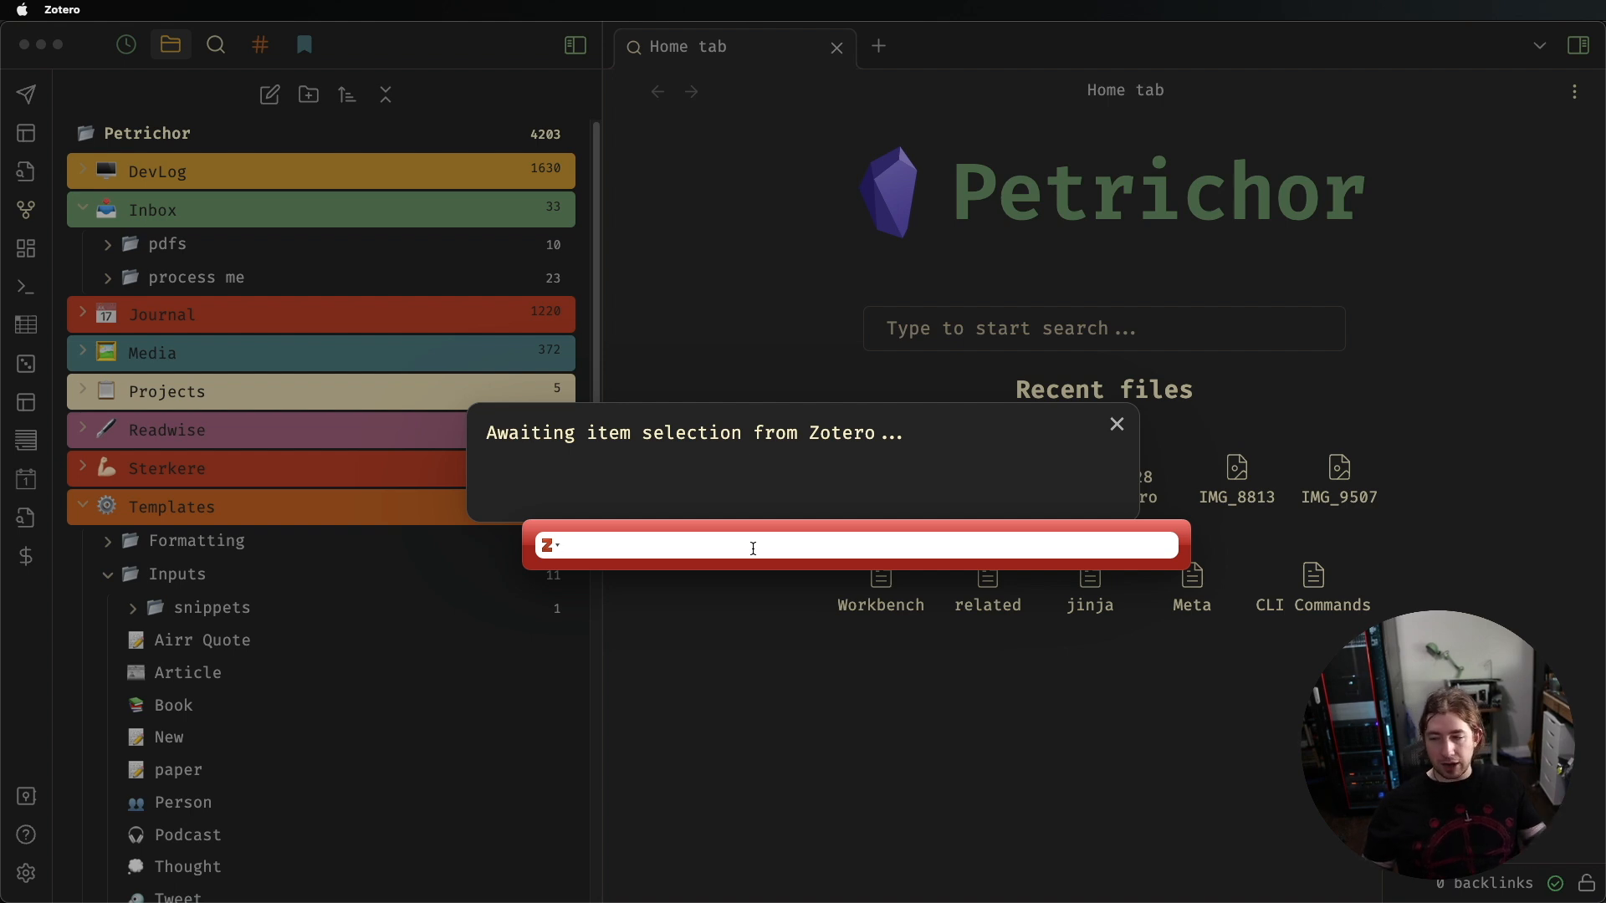
type("fine")
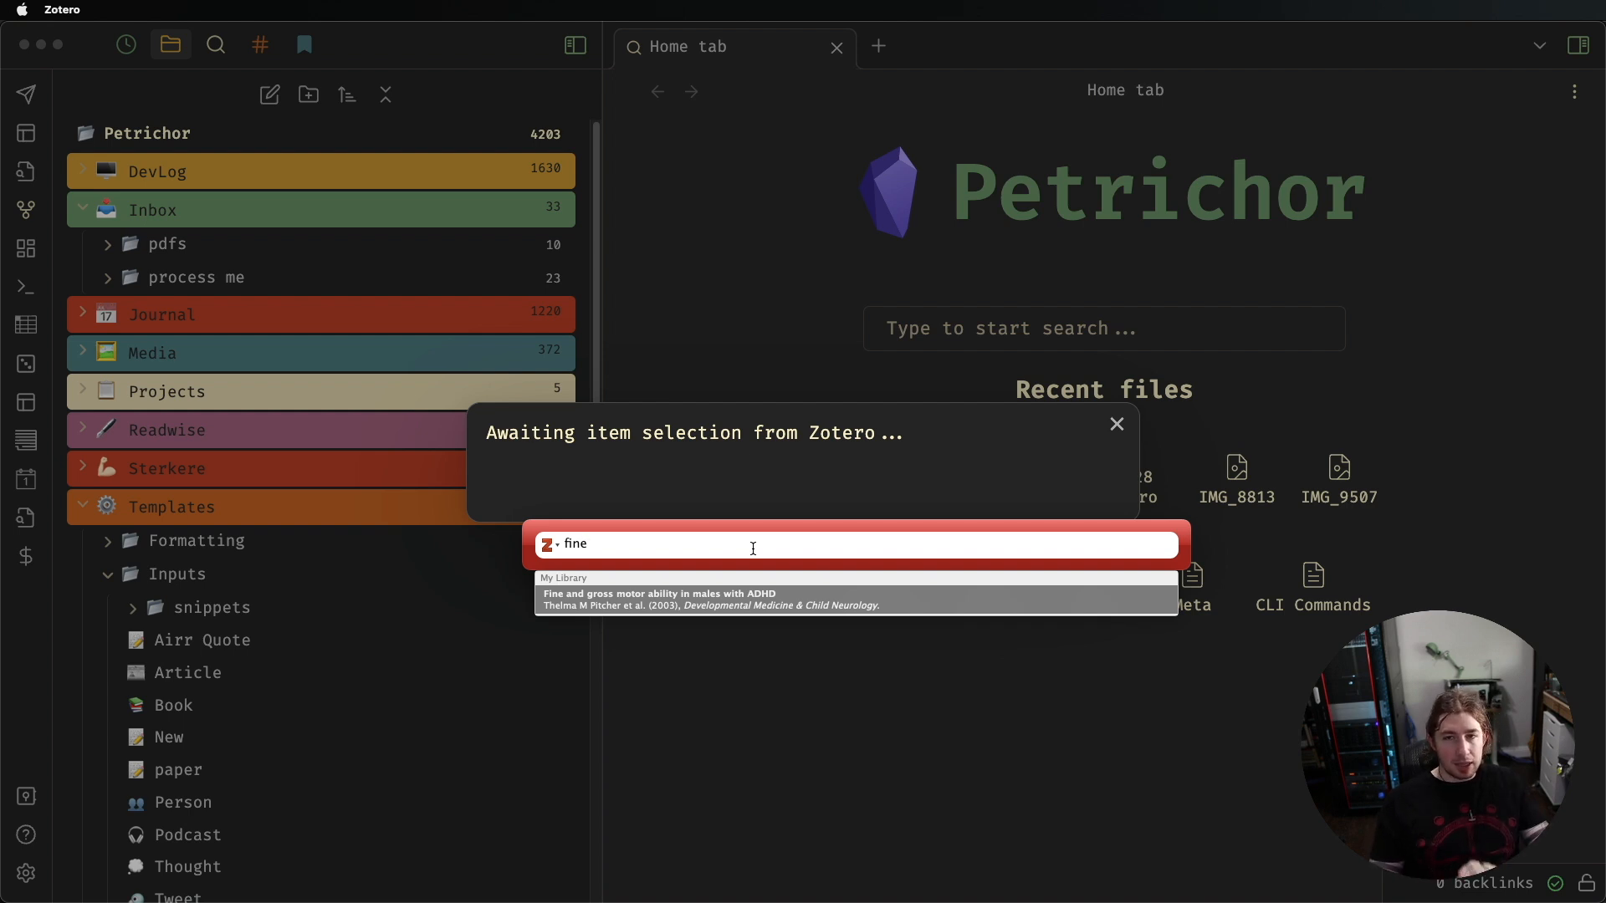
key("Return")
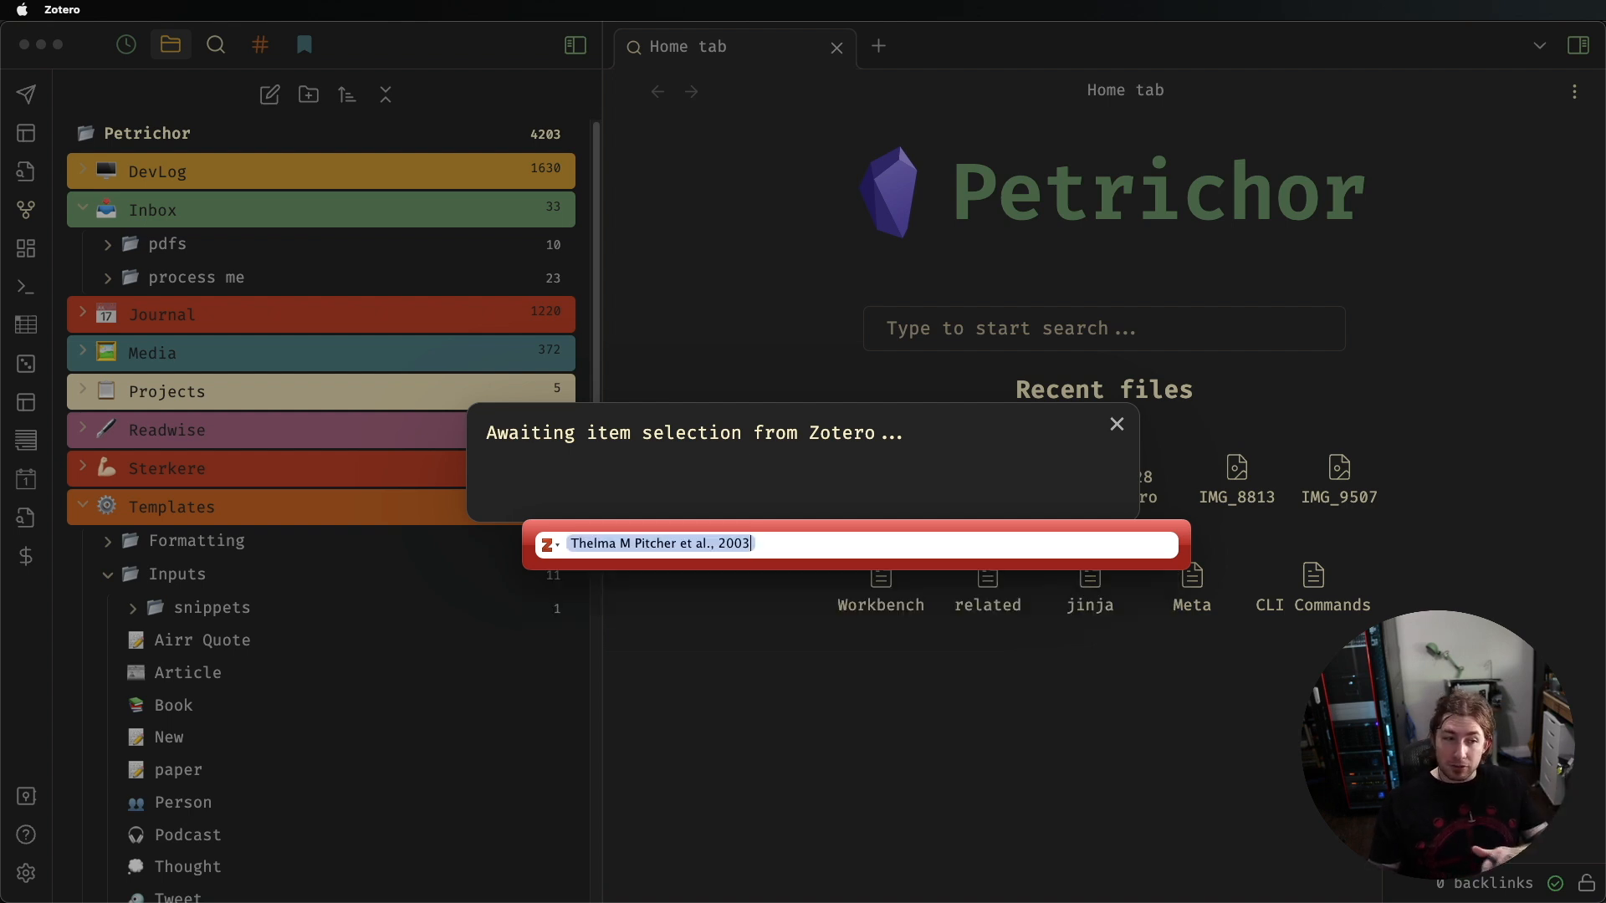
key("Return")
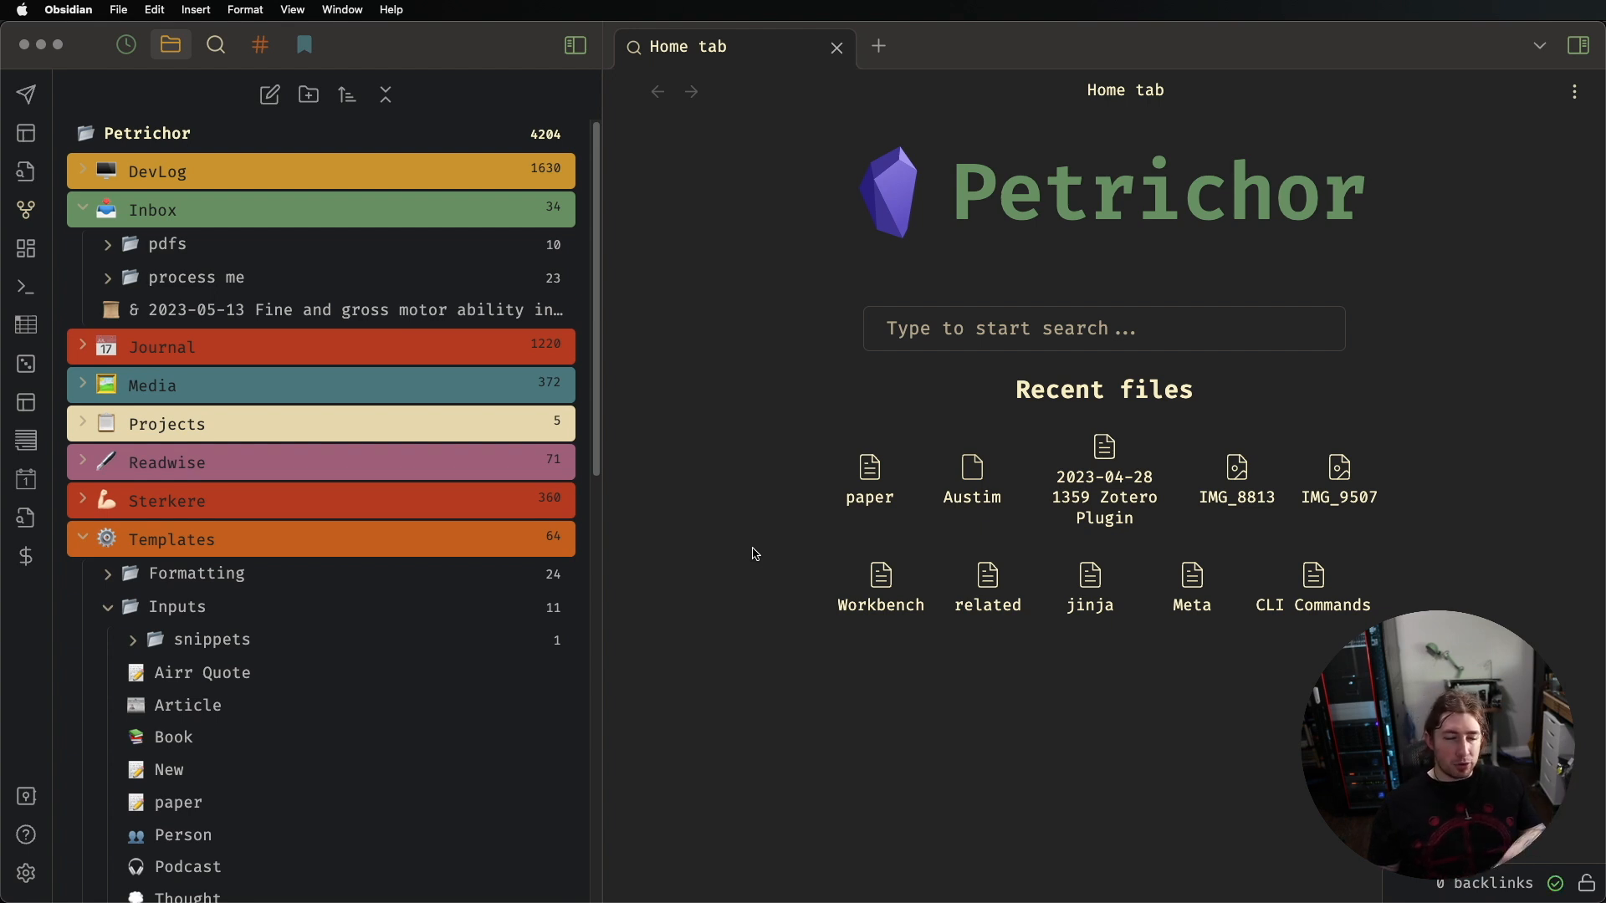
Open the imported note "& 2023-05-13 Fine and gross motor ability in males with ADHD" in a new tab and hide the file list
key("cmd+o")
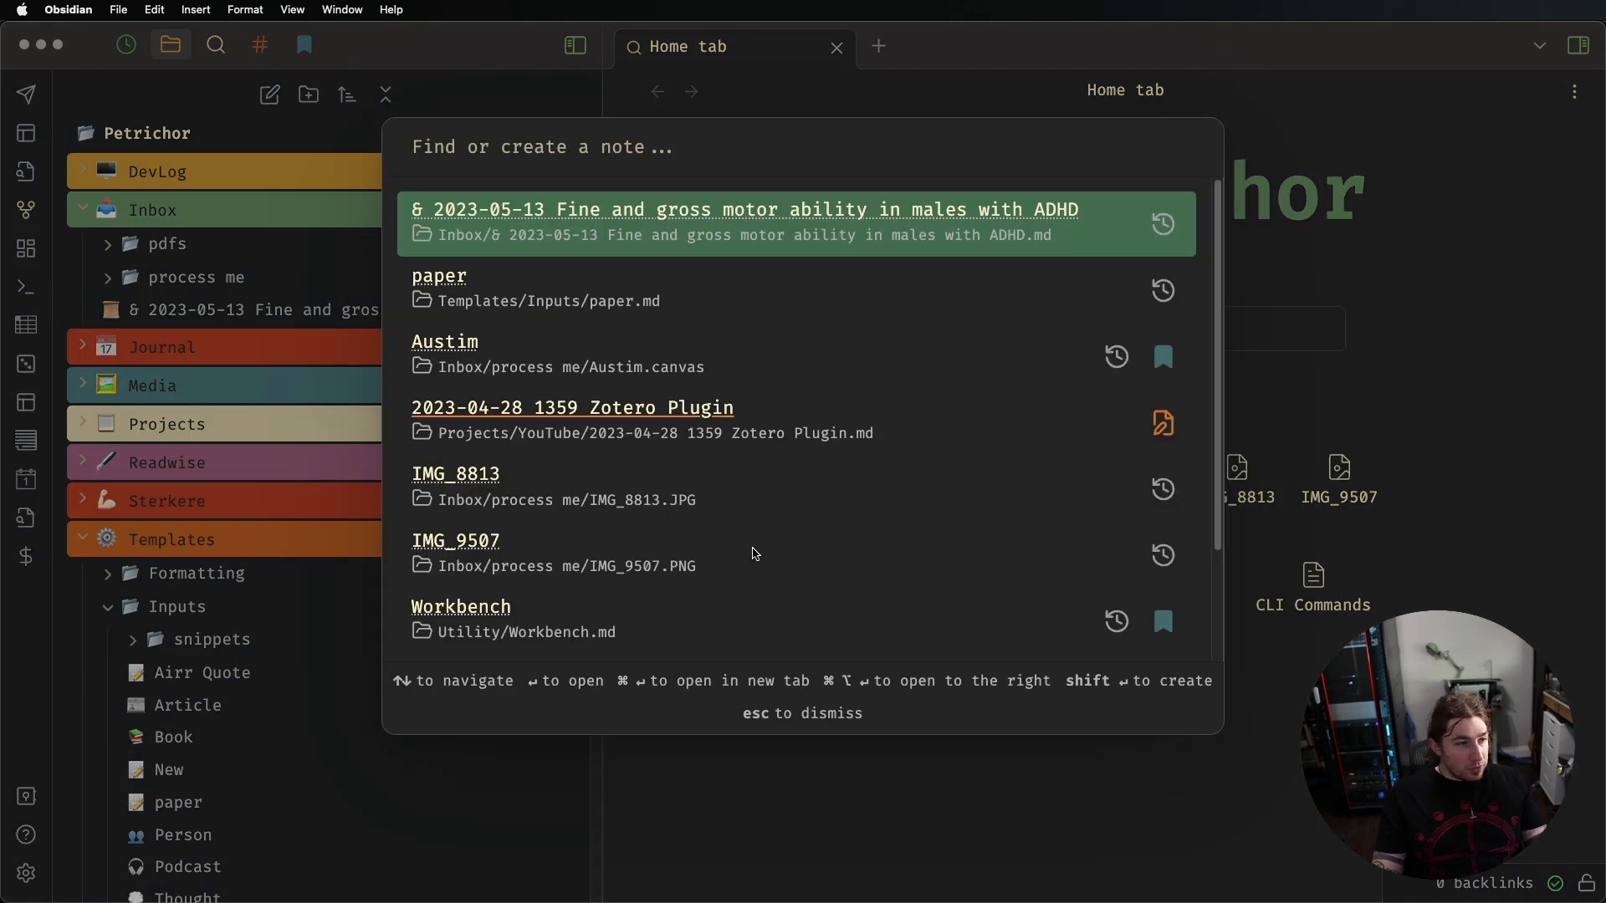
key("super+Return")
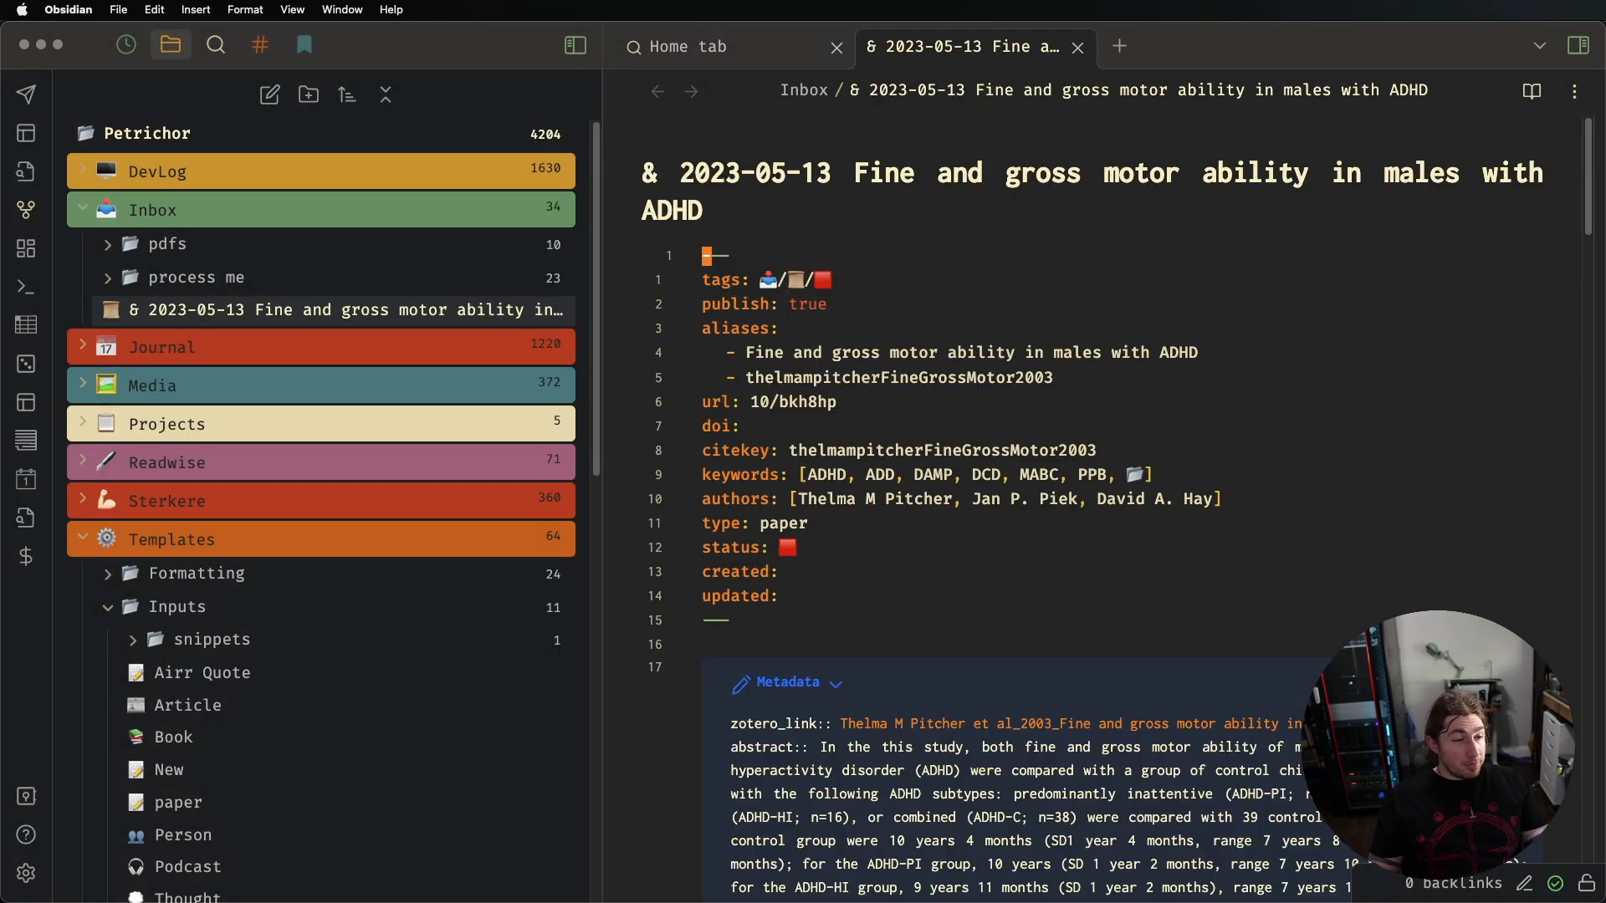
key("super+backslash")
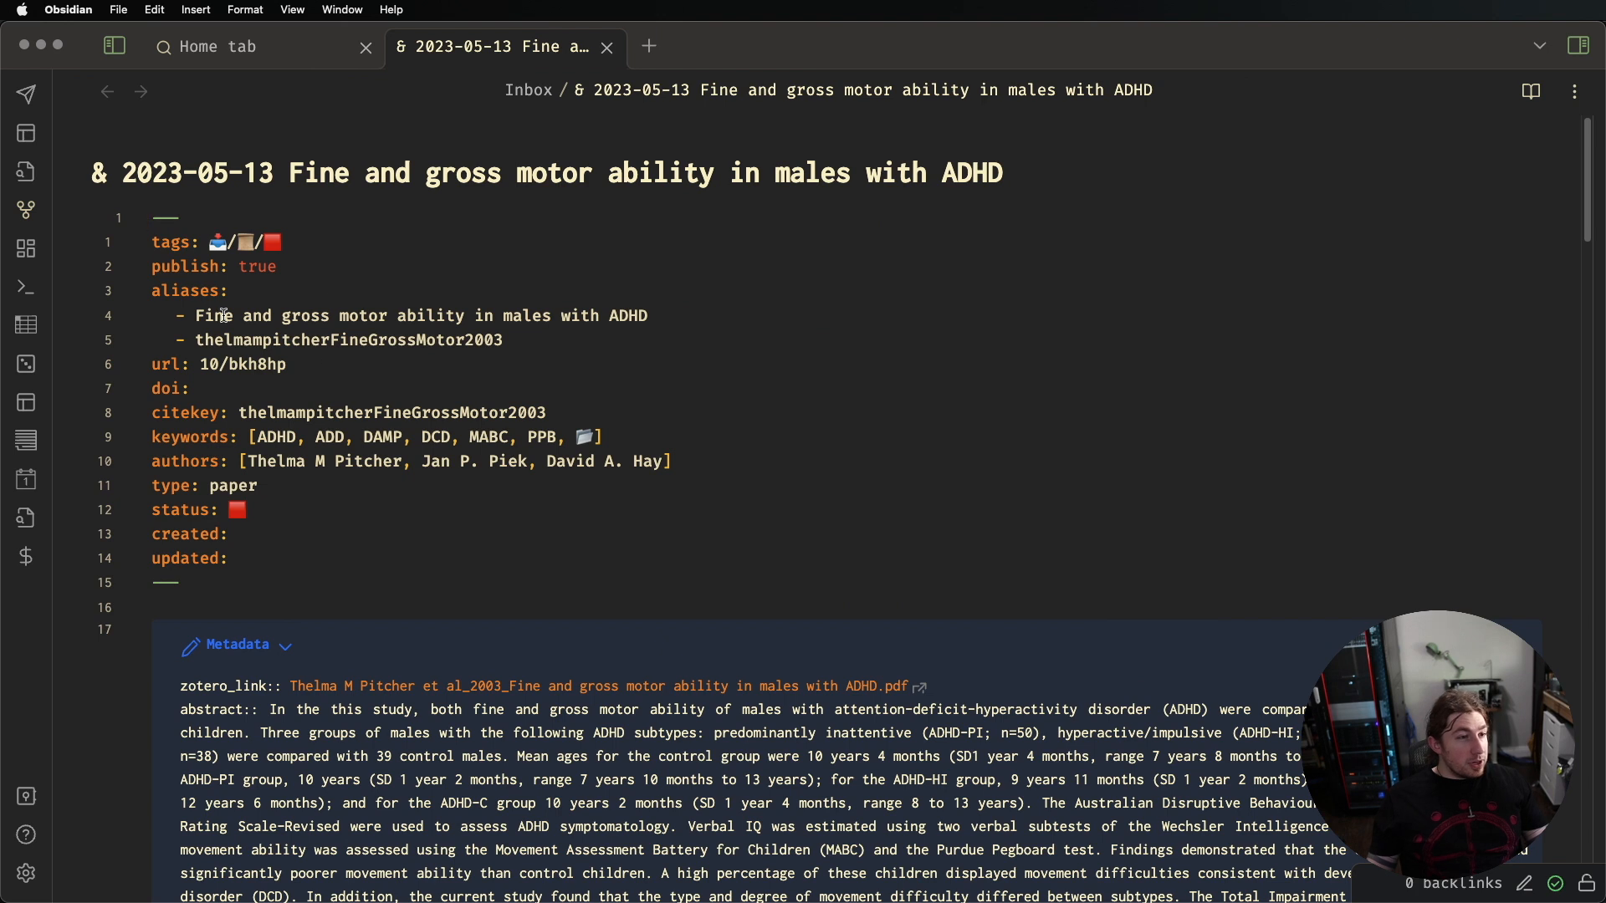
left_click(735, 214)
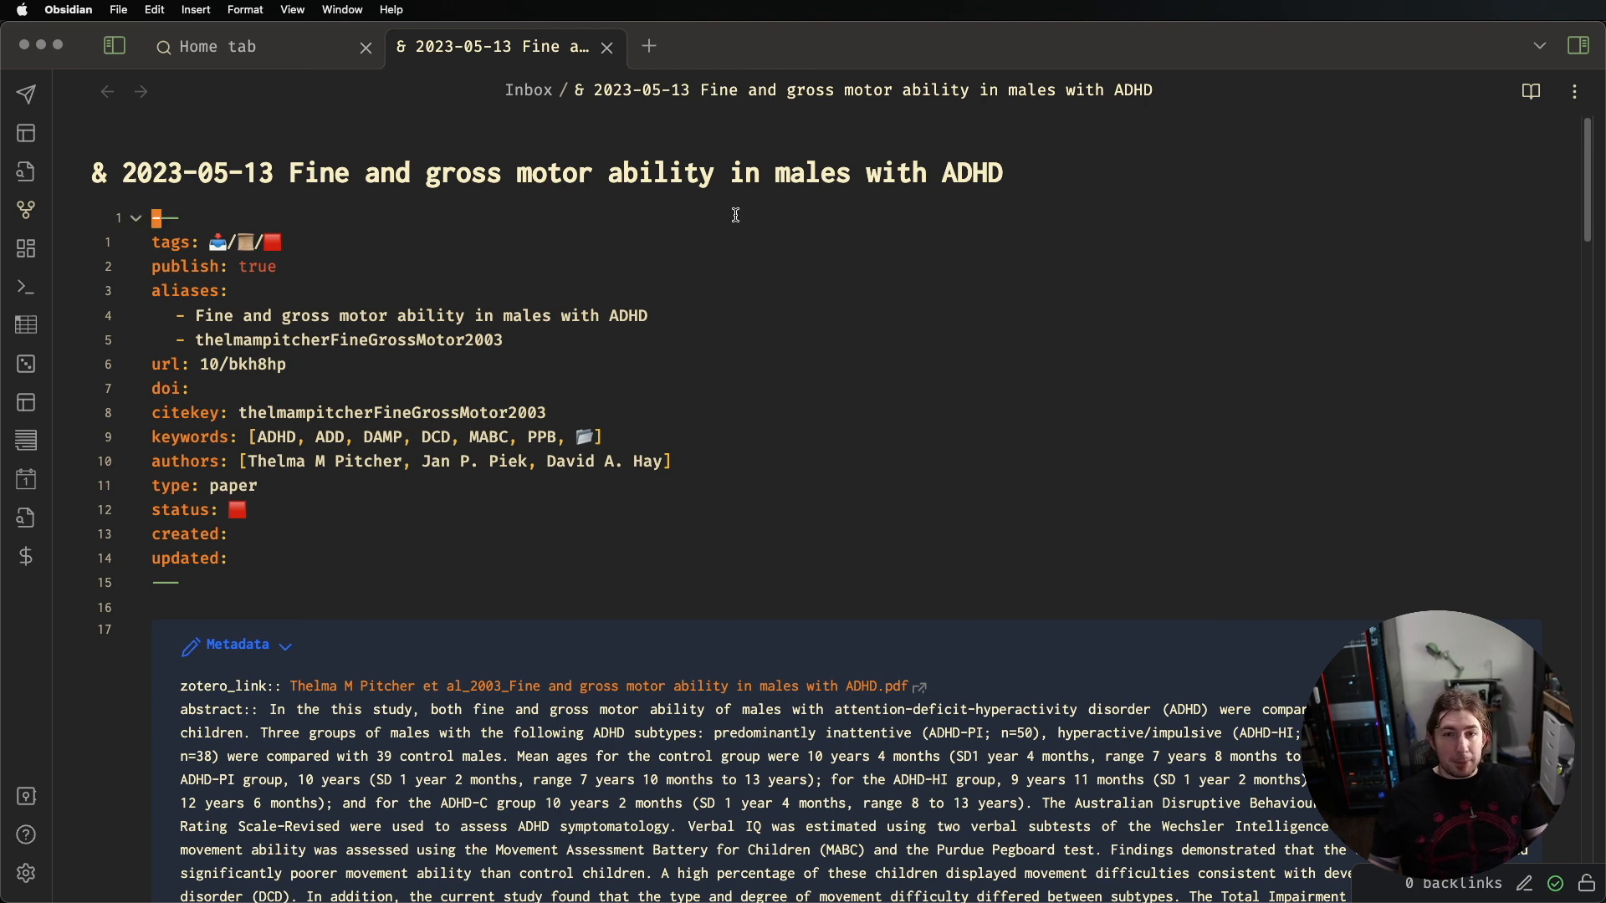
Switch to Zotero, return from the PDF to the library and select the item "Fine and gross motor ability in males with ADHD"
key("super+Tab")
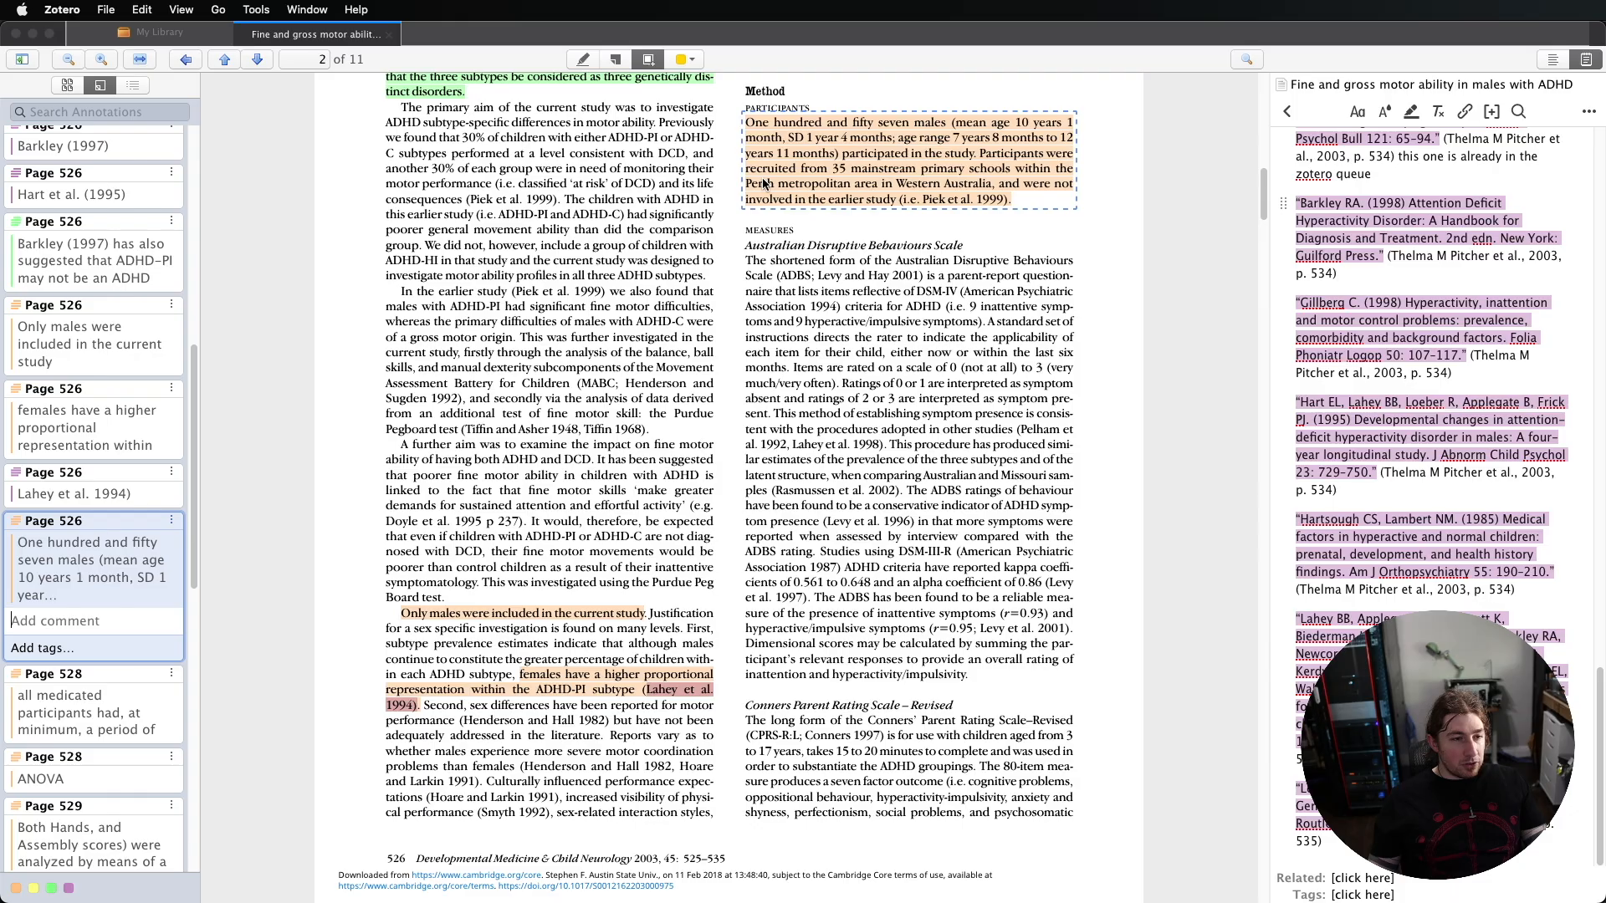
scroll(387, 549, "down", 10)
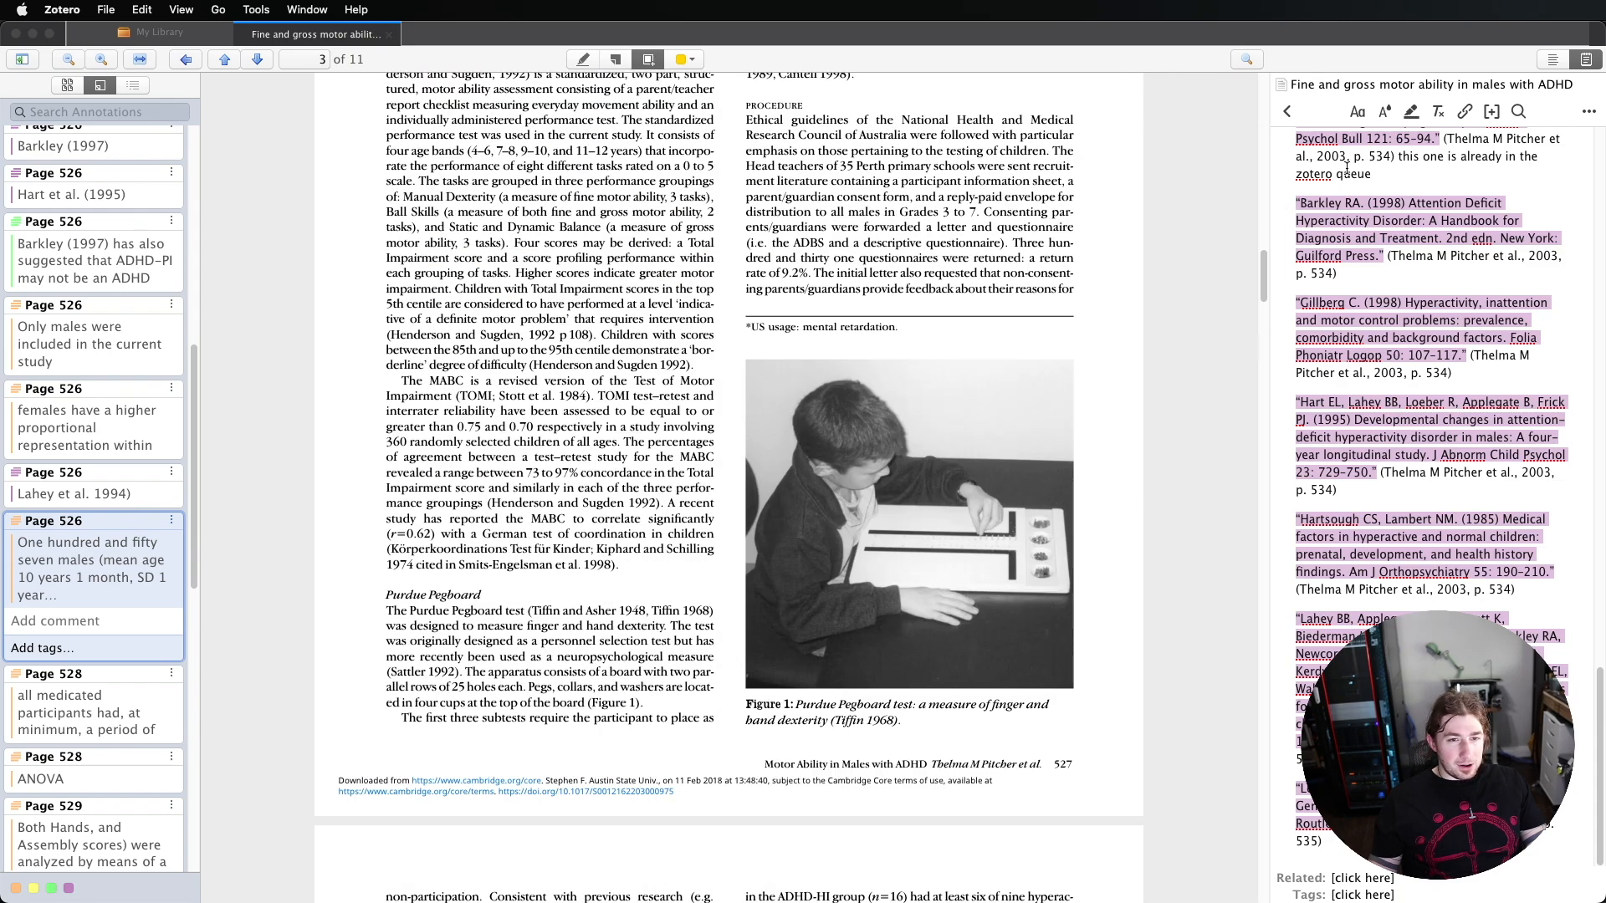
left_click(194, 35)
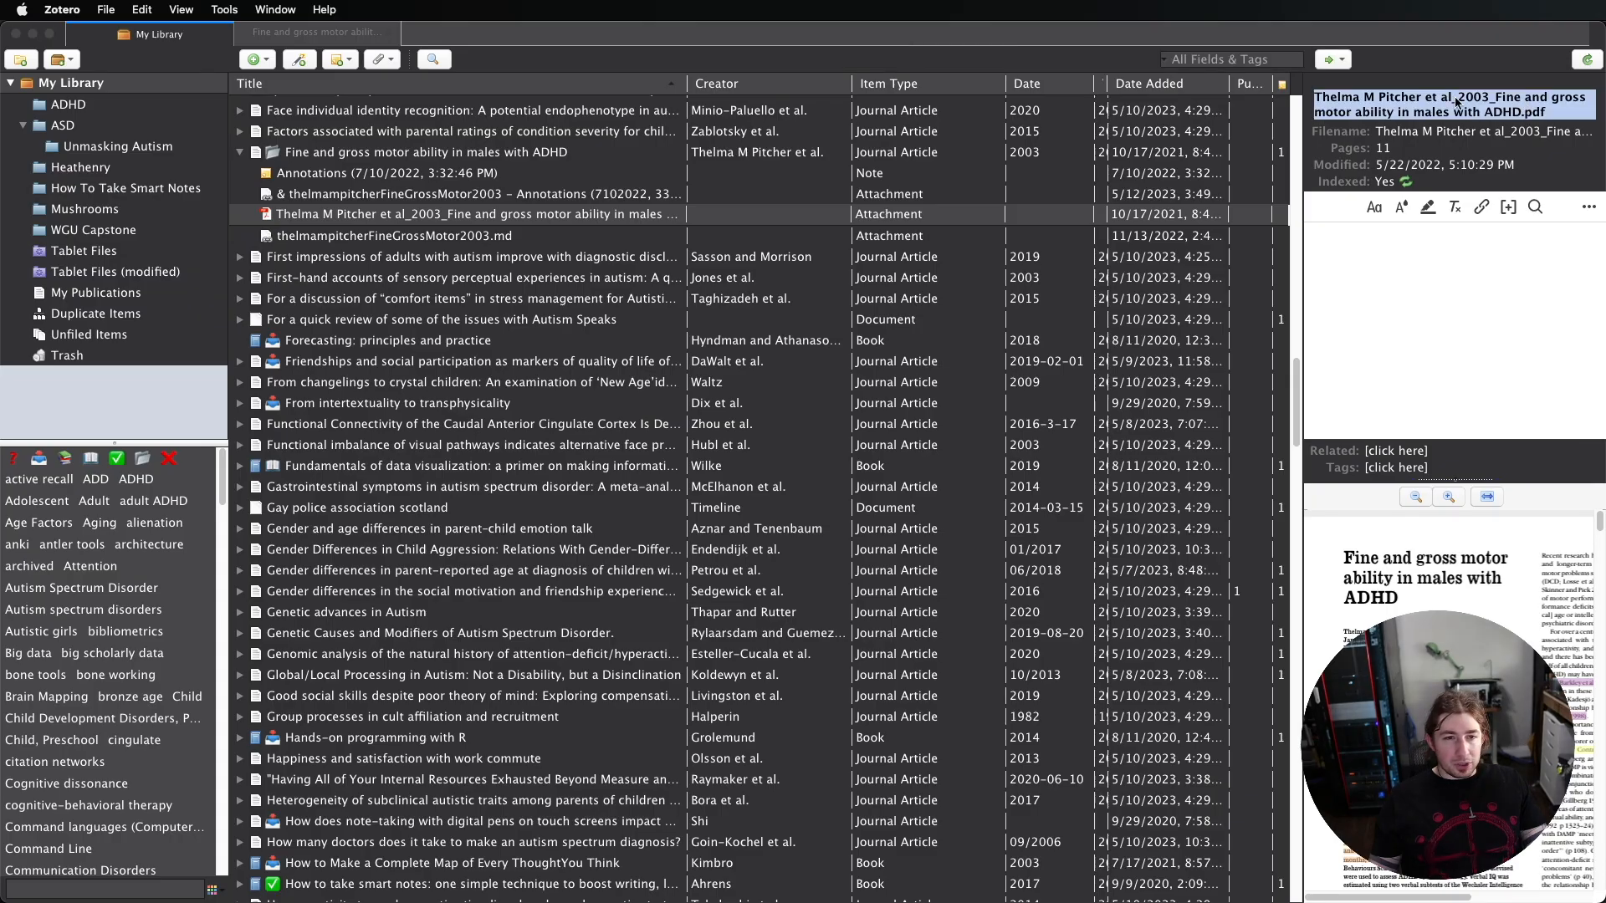
scroll(438, 178, "up", 2)
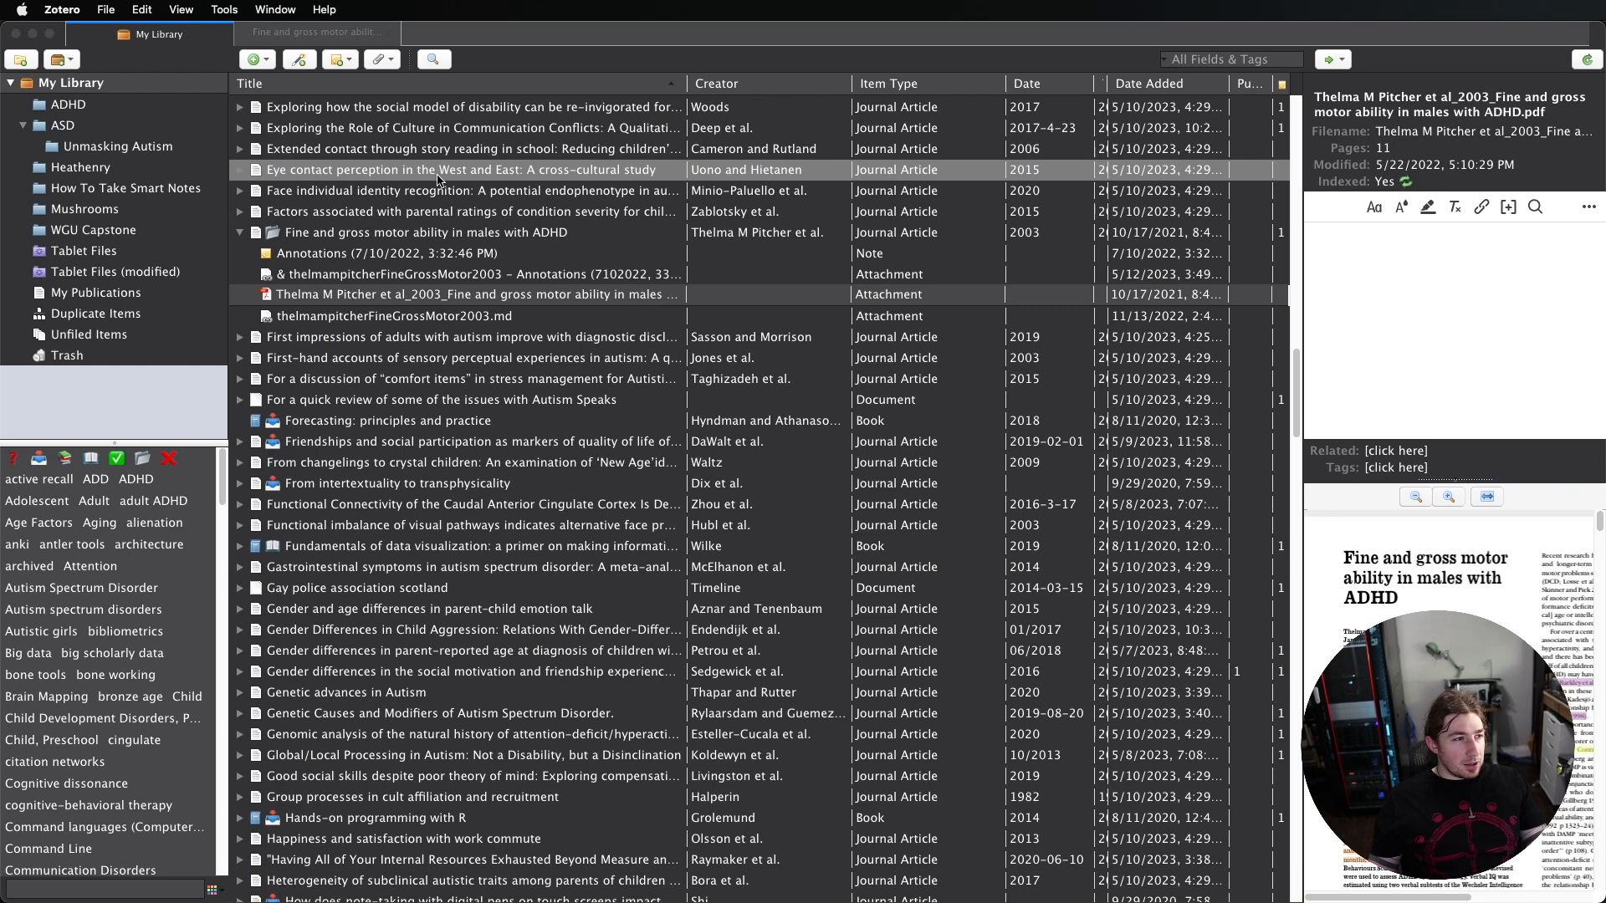
left_click(439, 177)
left_click(443, 233)
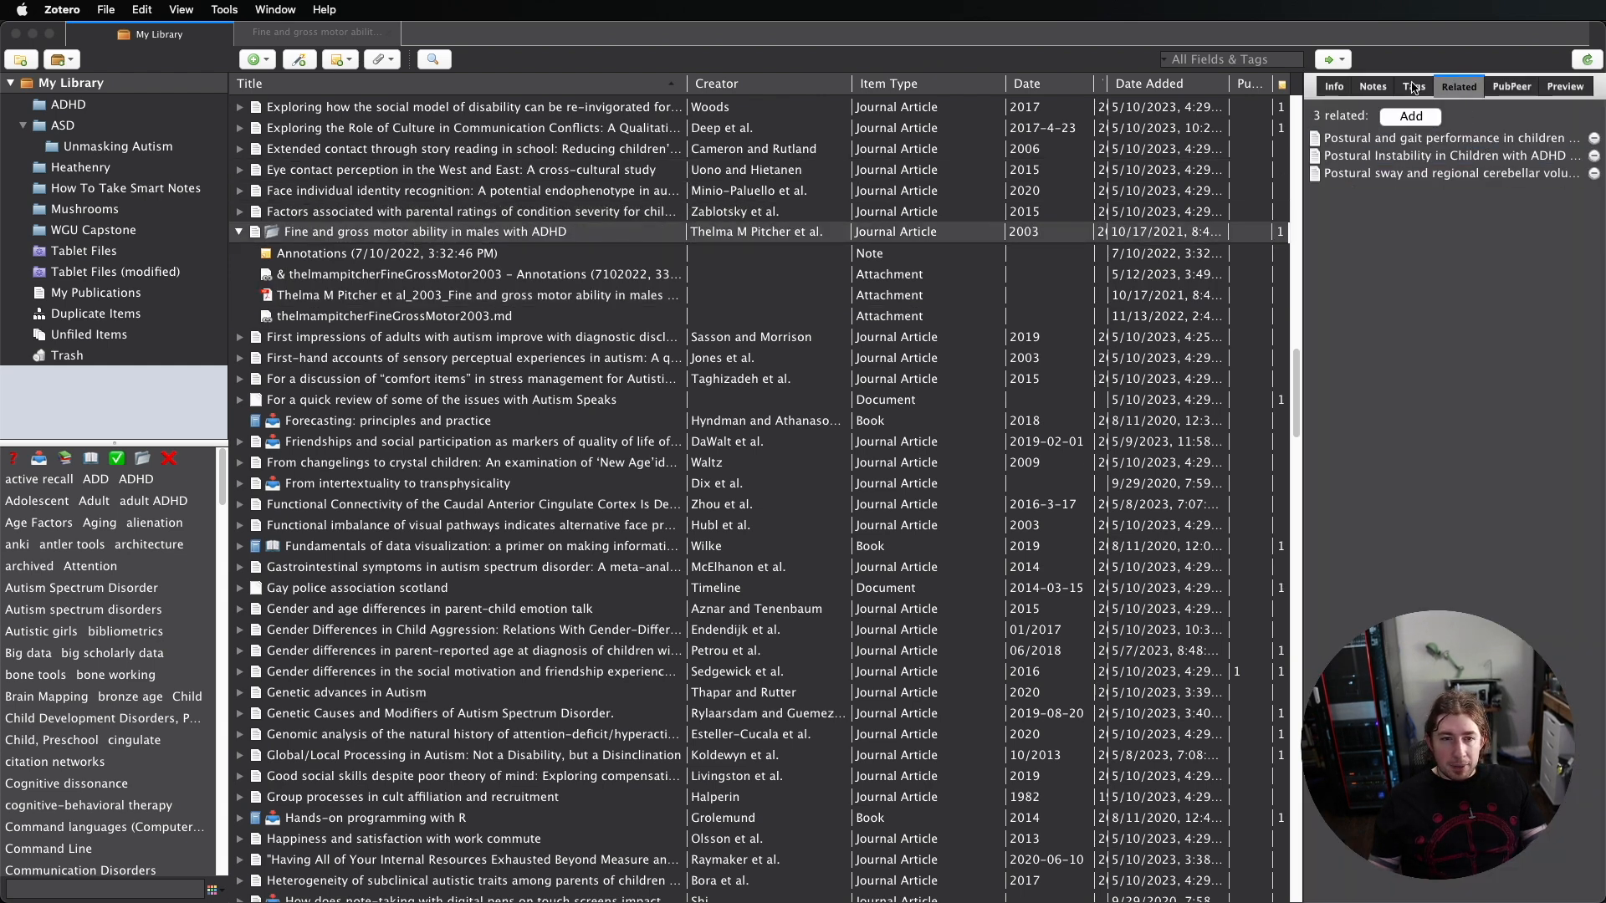
Examine the paper's tags, its Annotations note and the PDF and Markdown attachments listed under the item
left_click(1416, 87)
left_click(1372, 86)
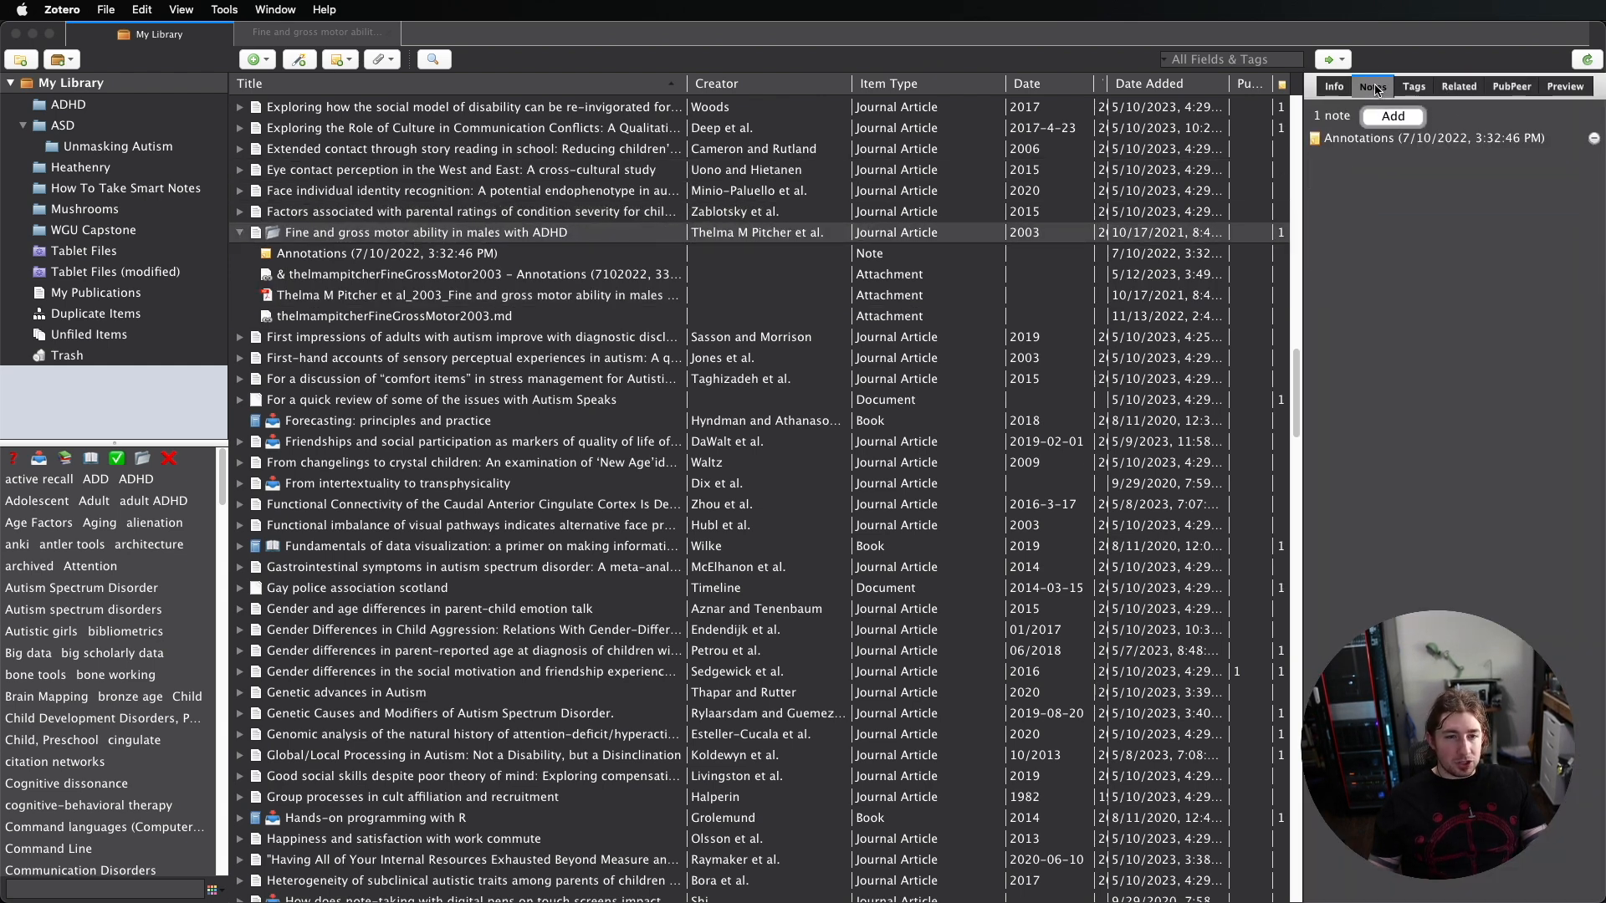
left_click(1352, 140)
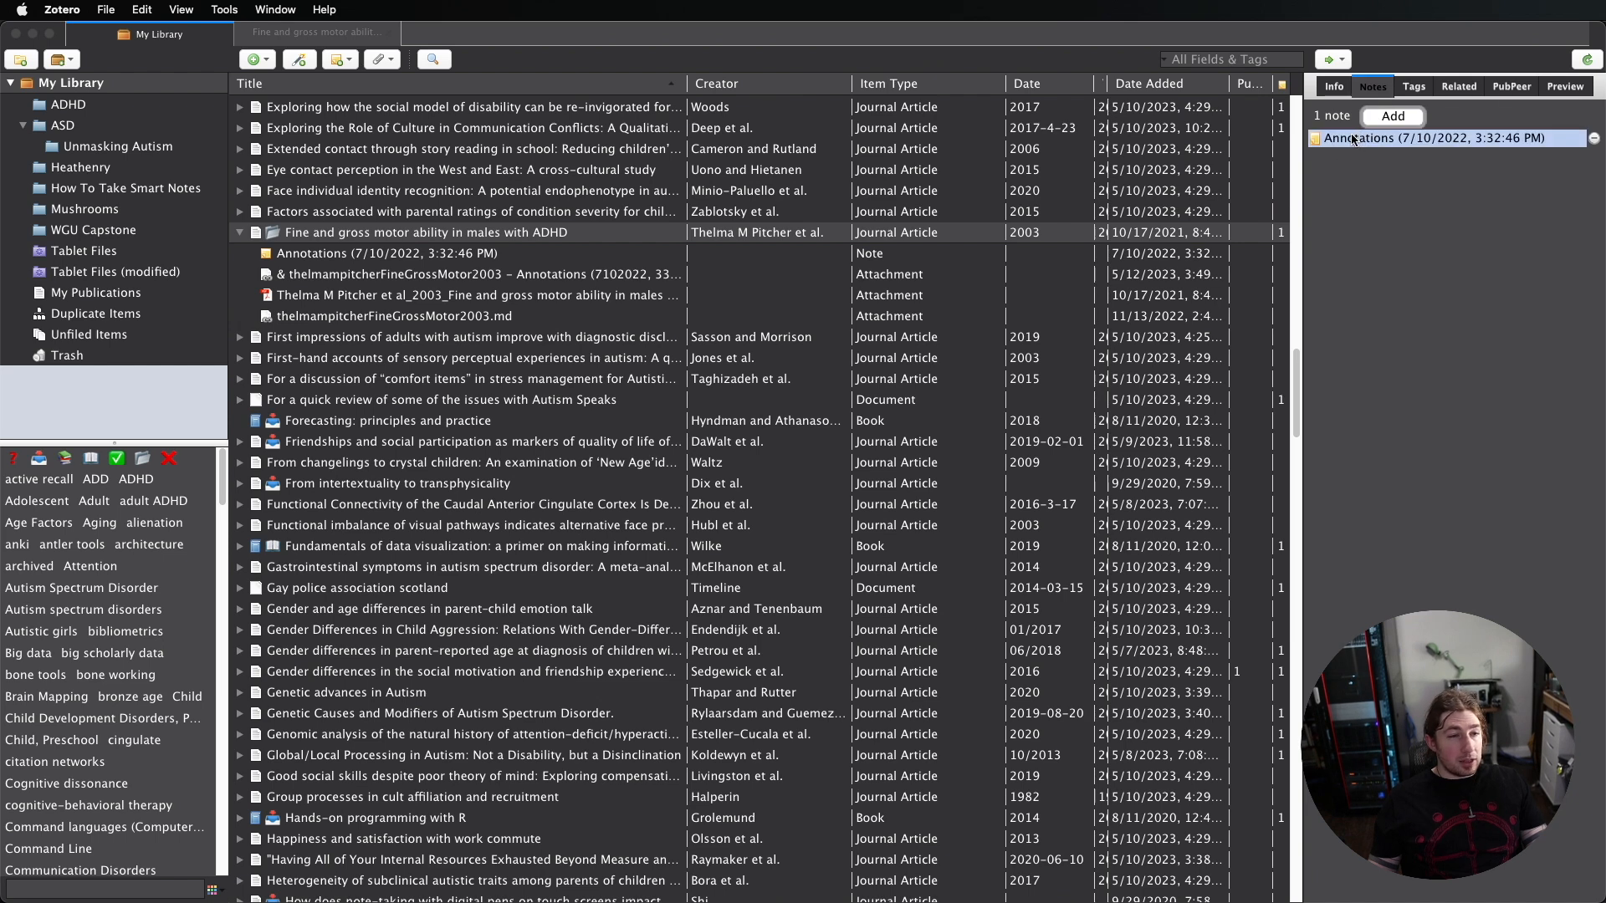
left_click(1374, 139)
left_click(385, 315)
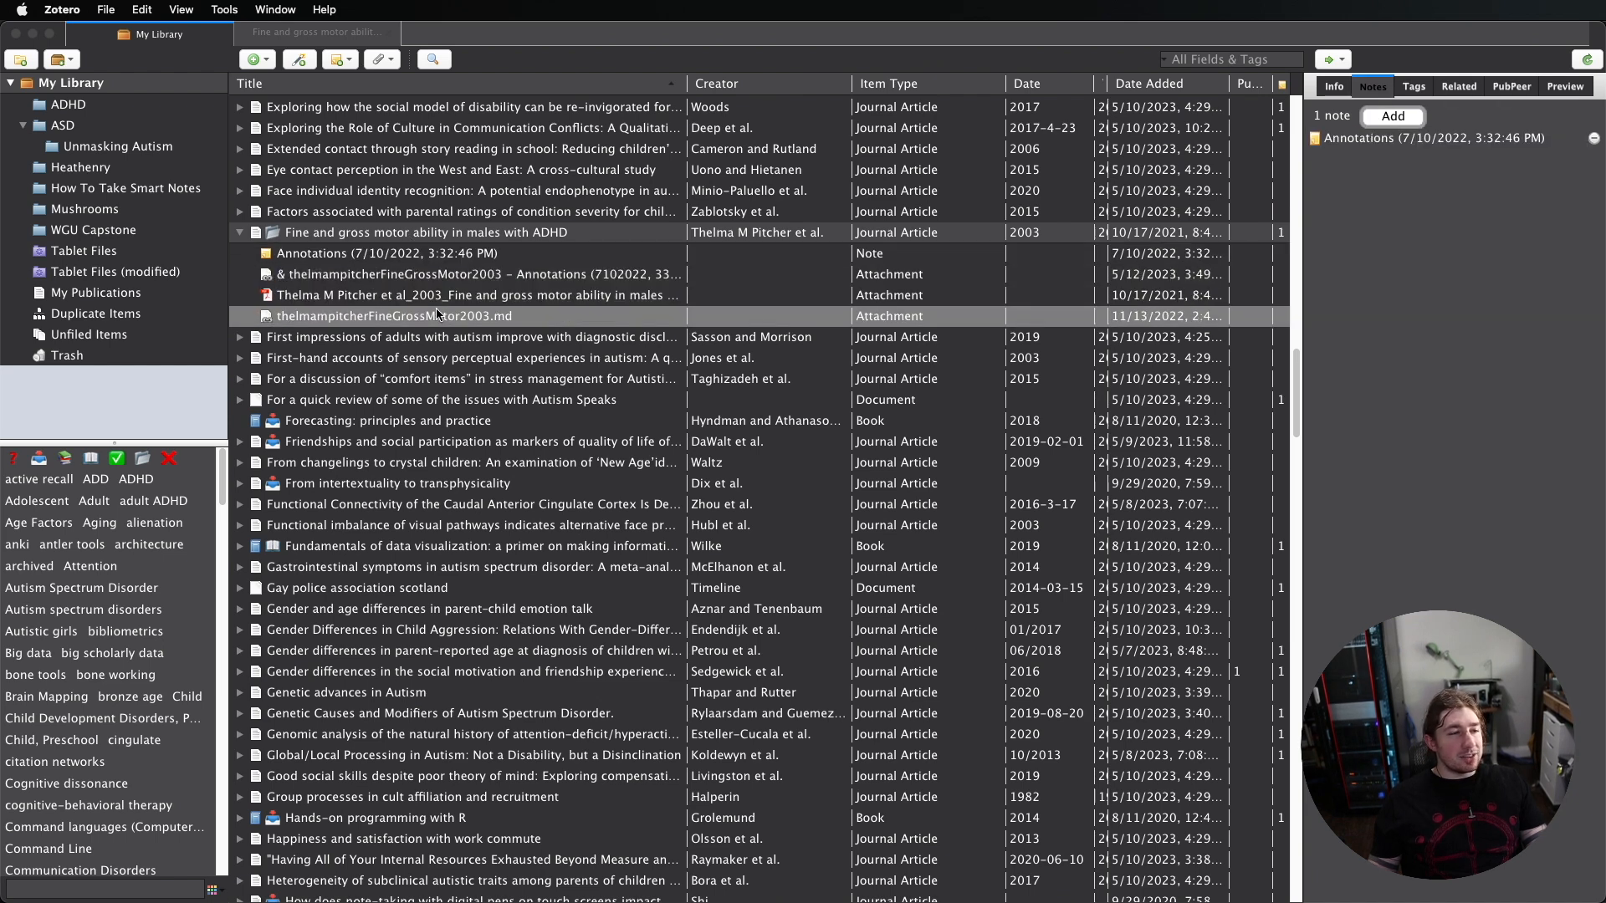
left_click(449, 297)
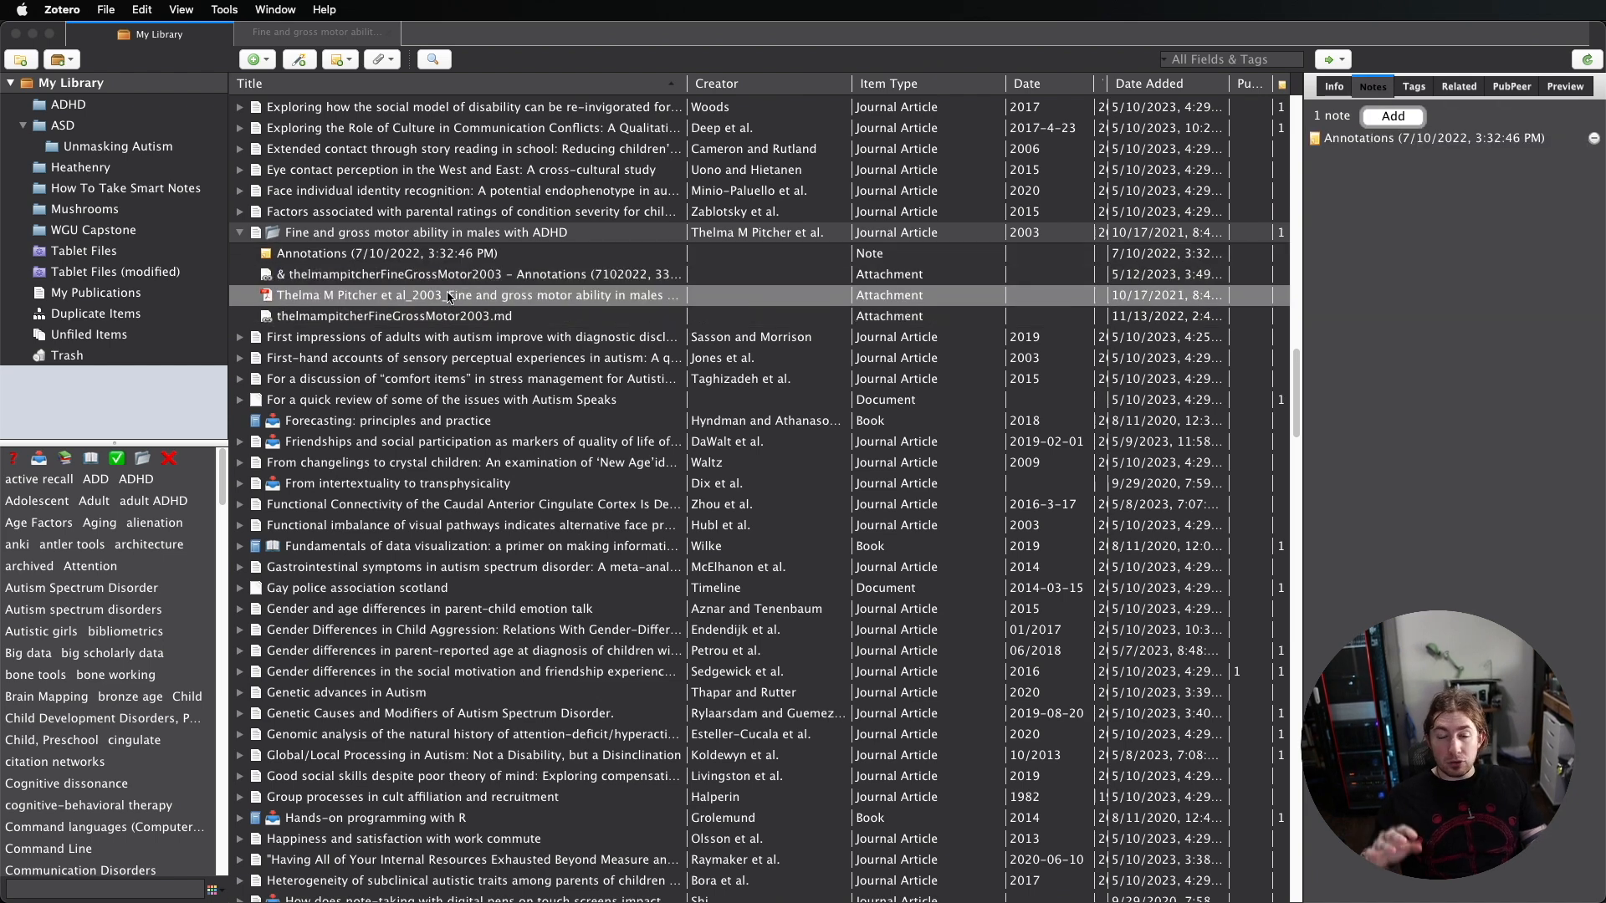
left_click(477, 315)
left_click(488, 296)
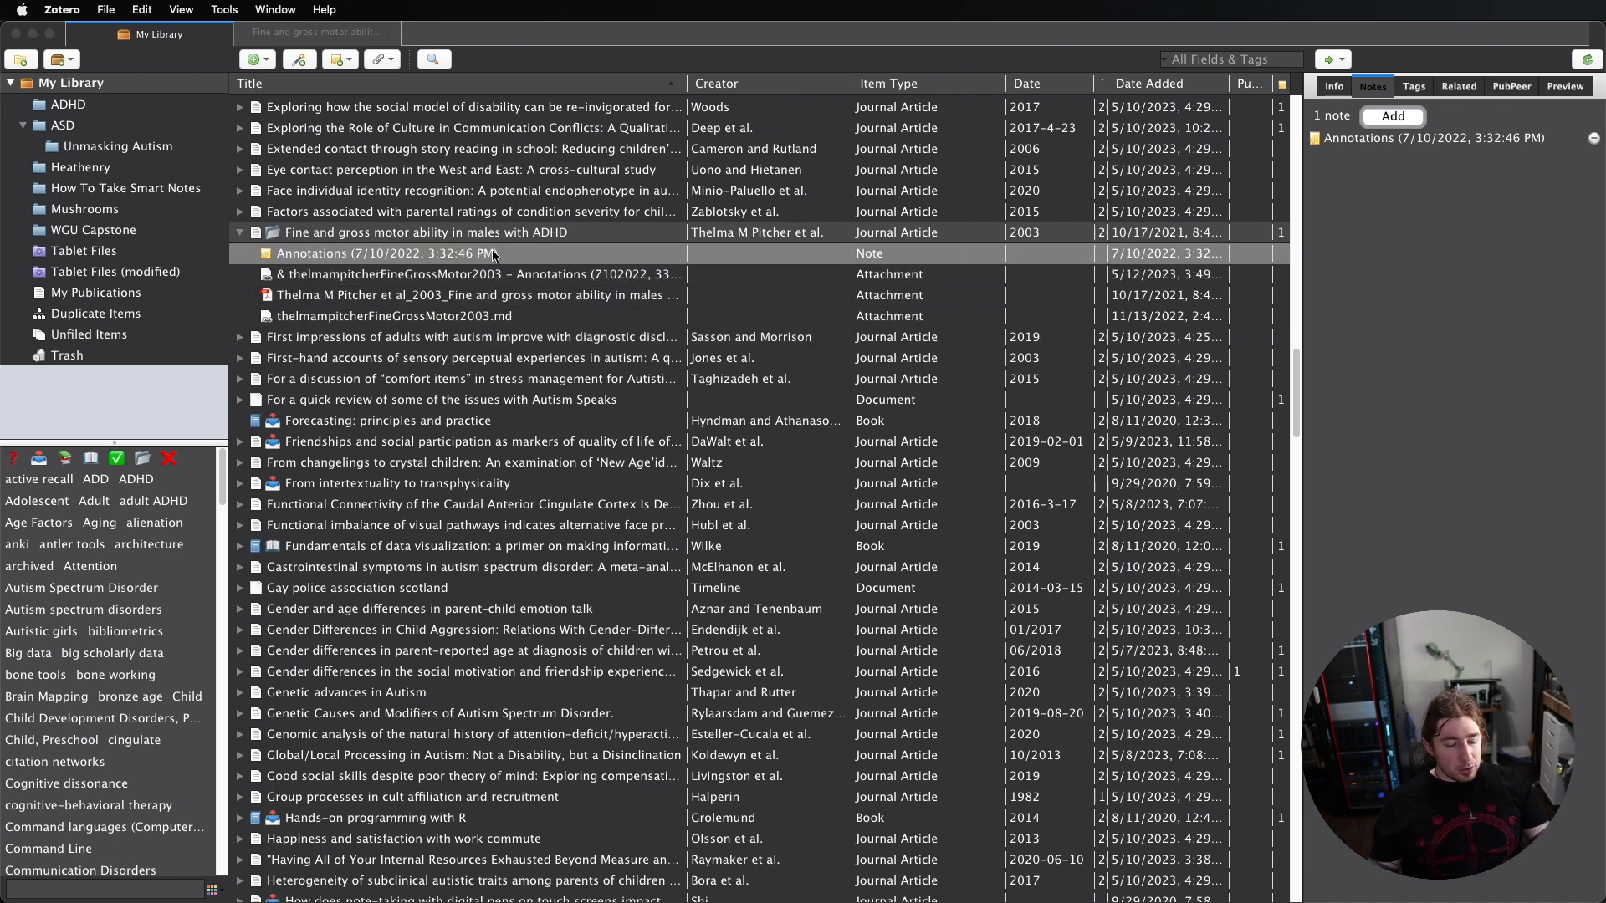
Switch back to Obsidian and review the imported note's aliases, url, doi and citekey frontmatter fields
key("super+Tab")
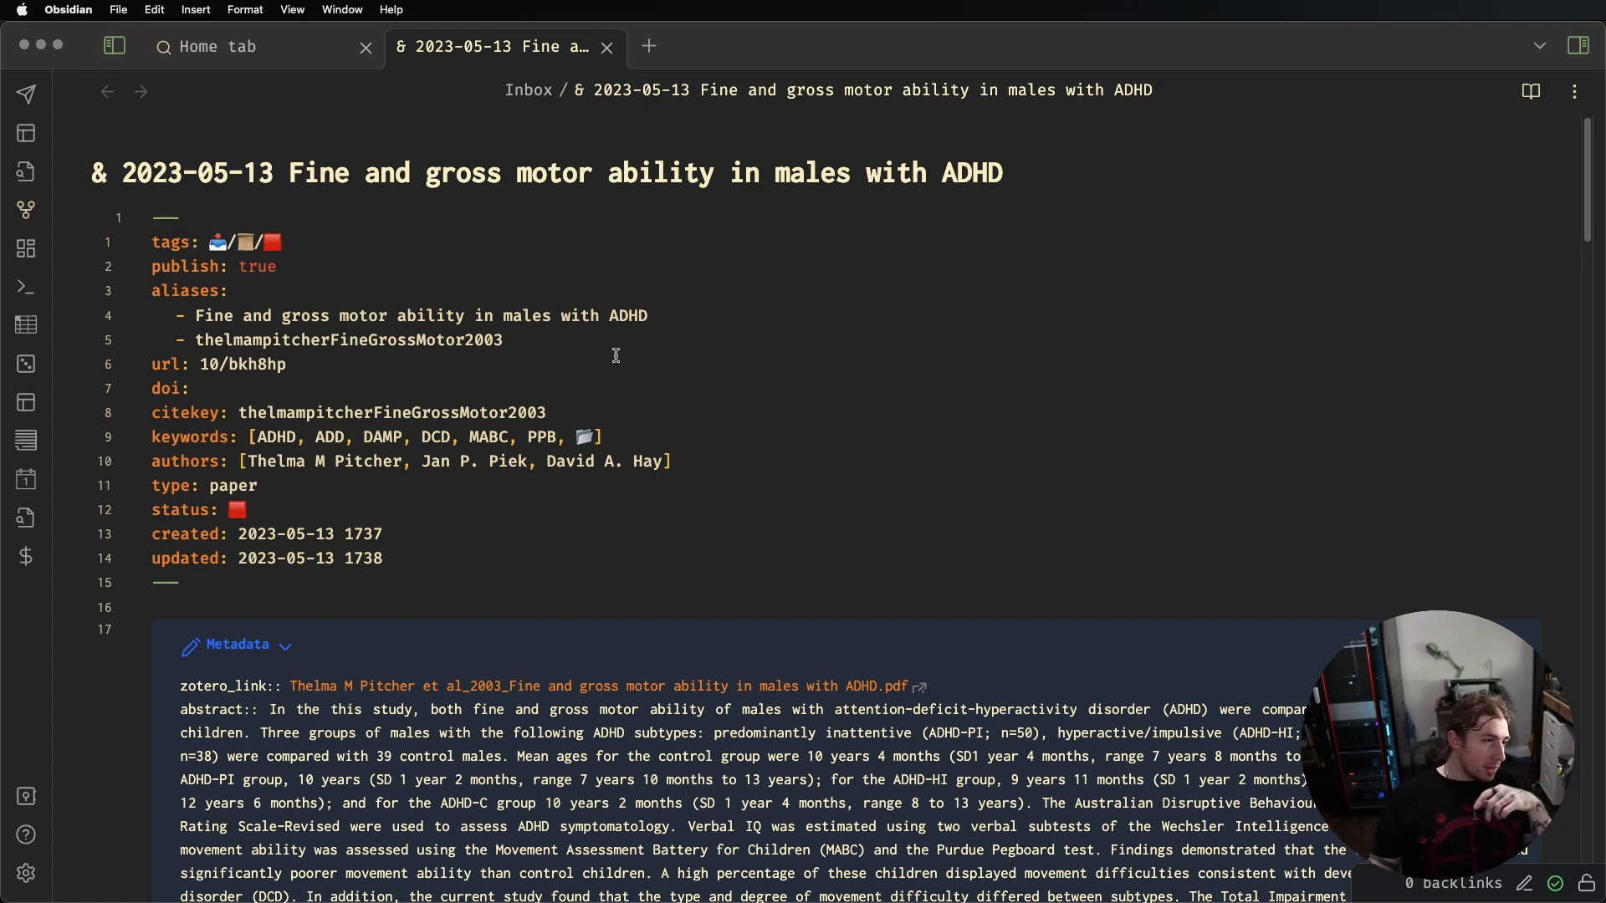
left_click_drag(244, 315, 626, 314)
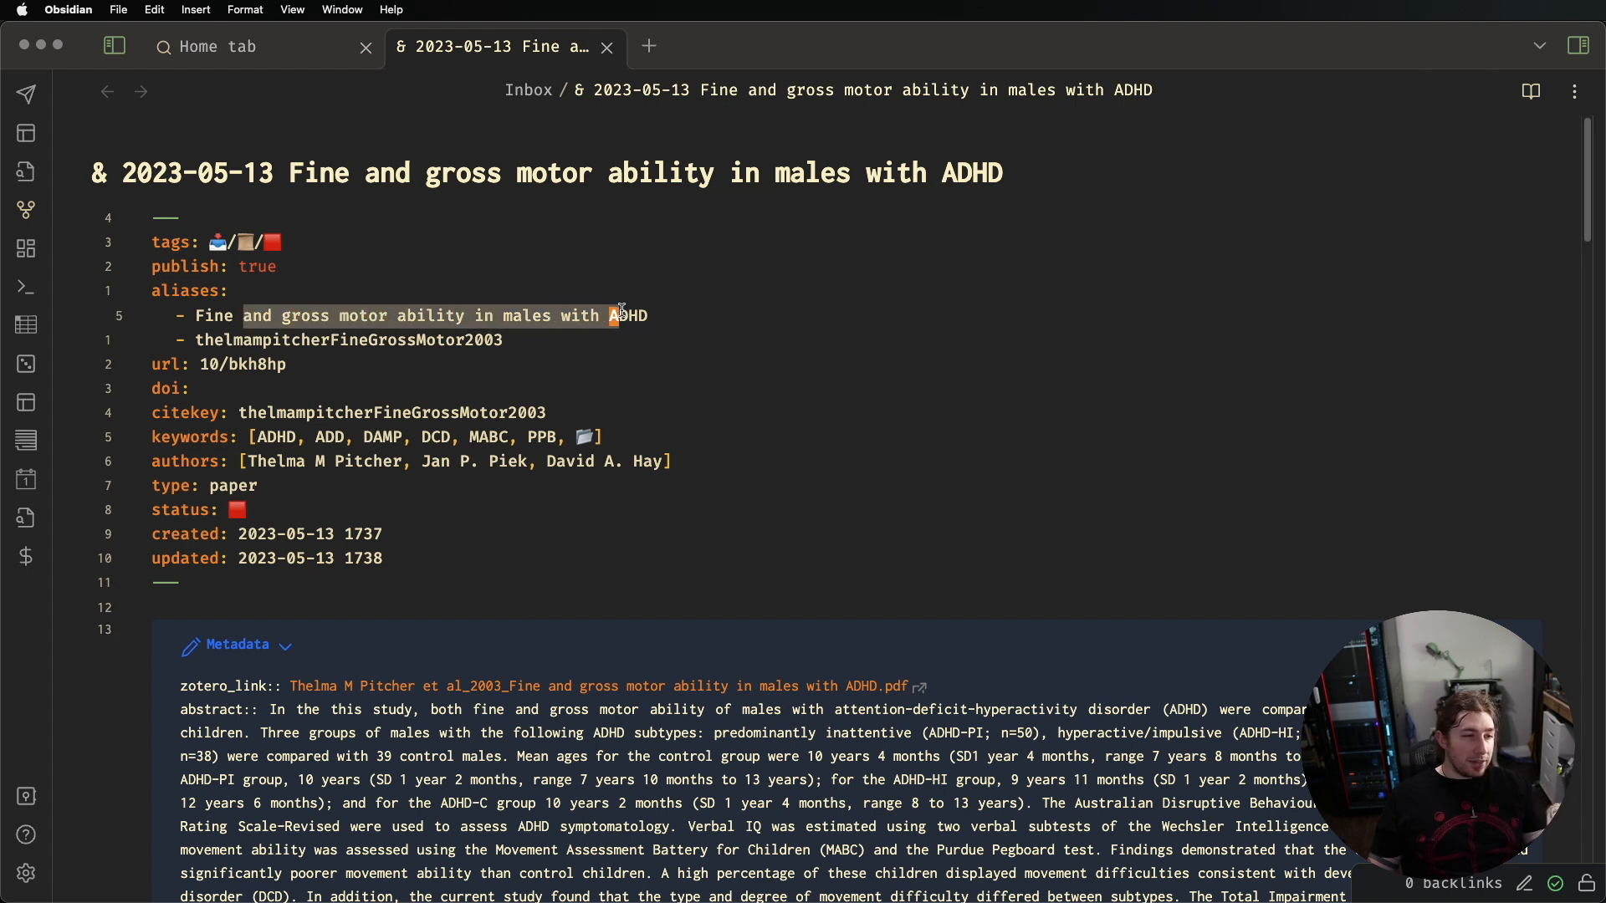
left_click(391, 340)
left_click(265, 361)
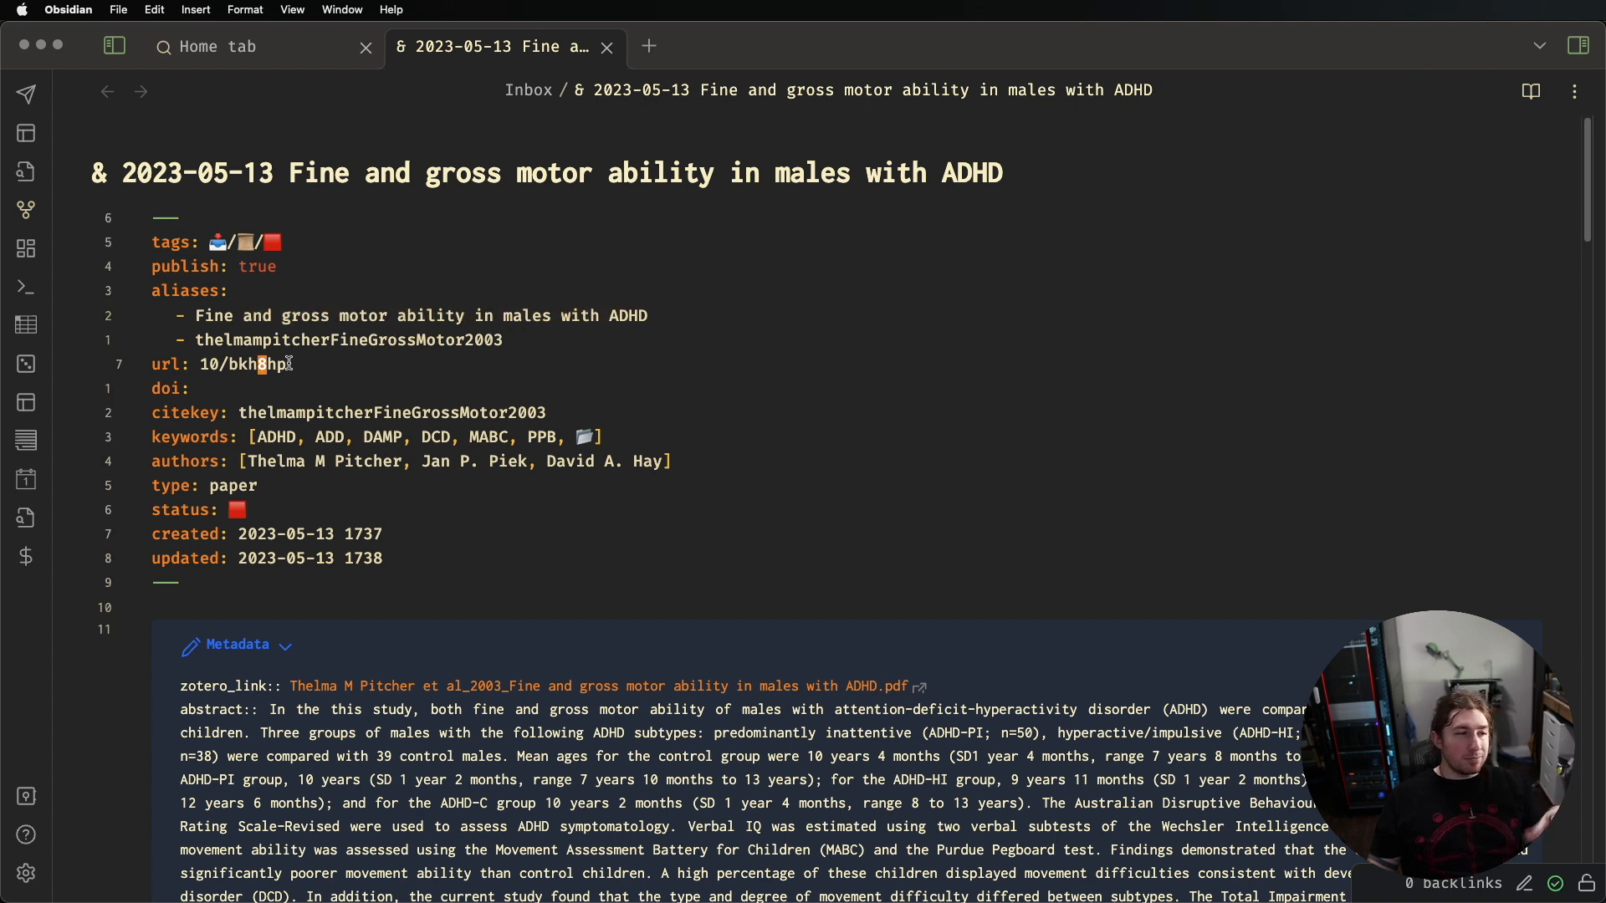
left_click(203, 363)
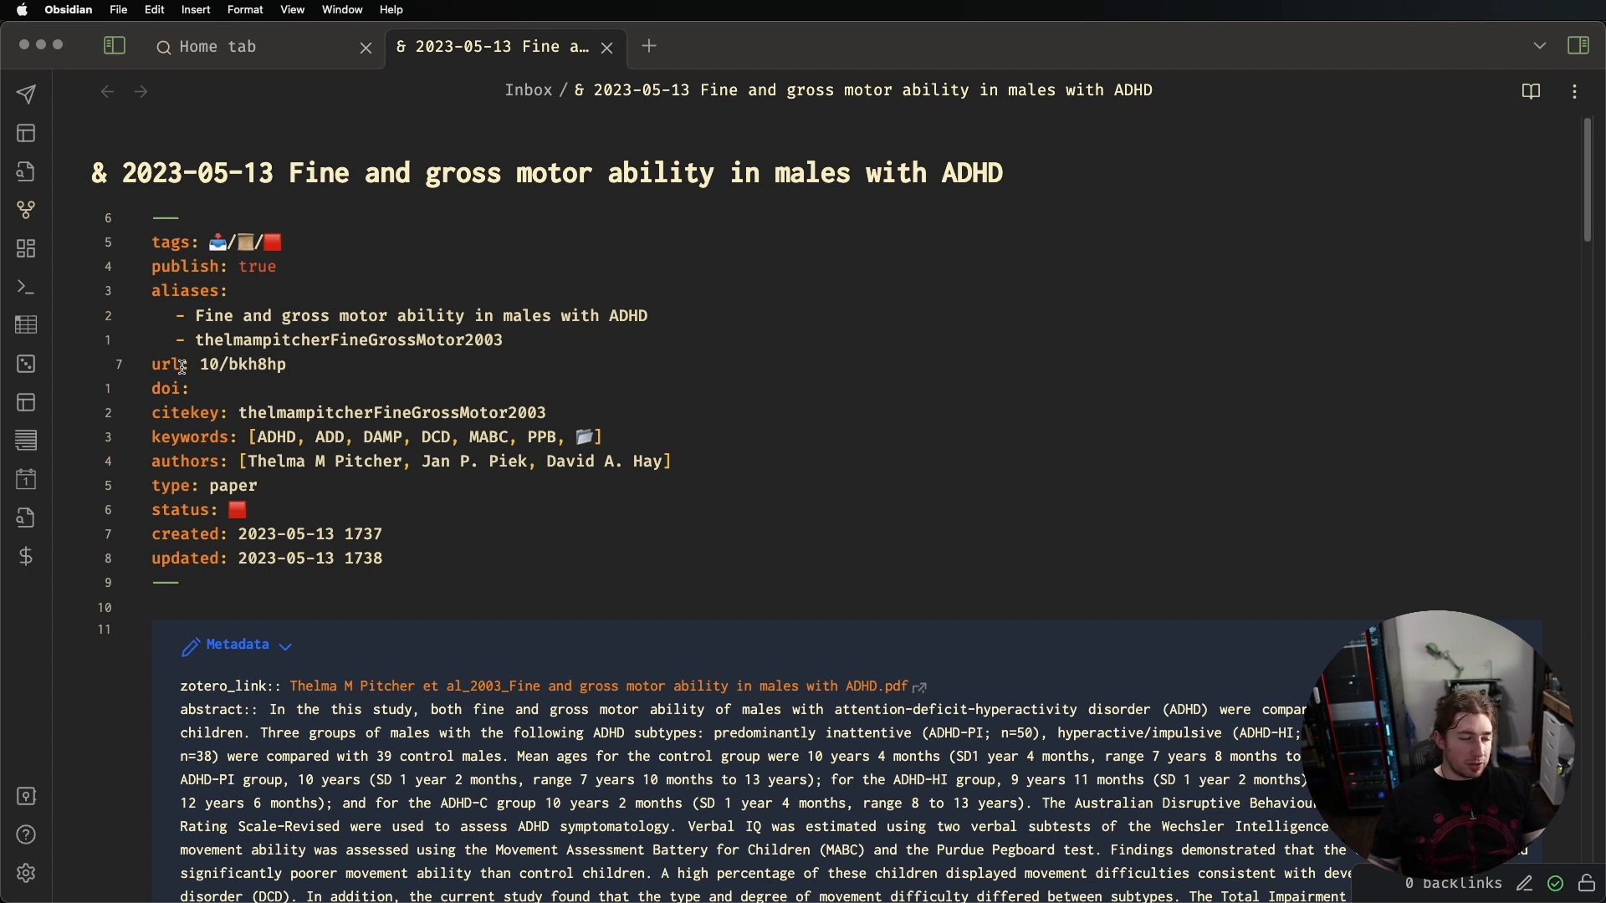
left_click(240, 382)
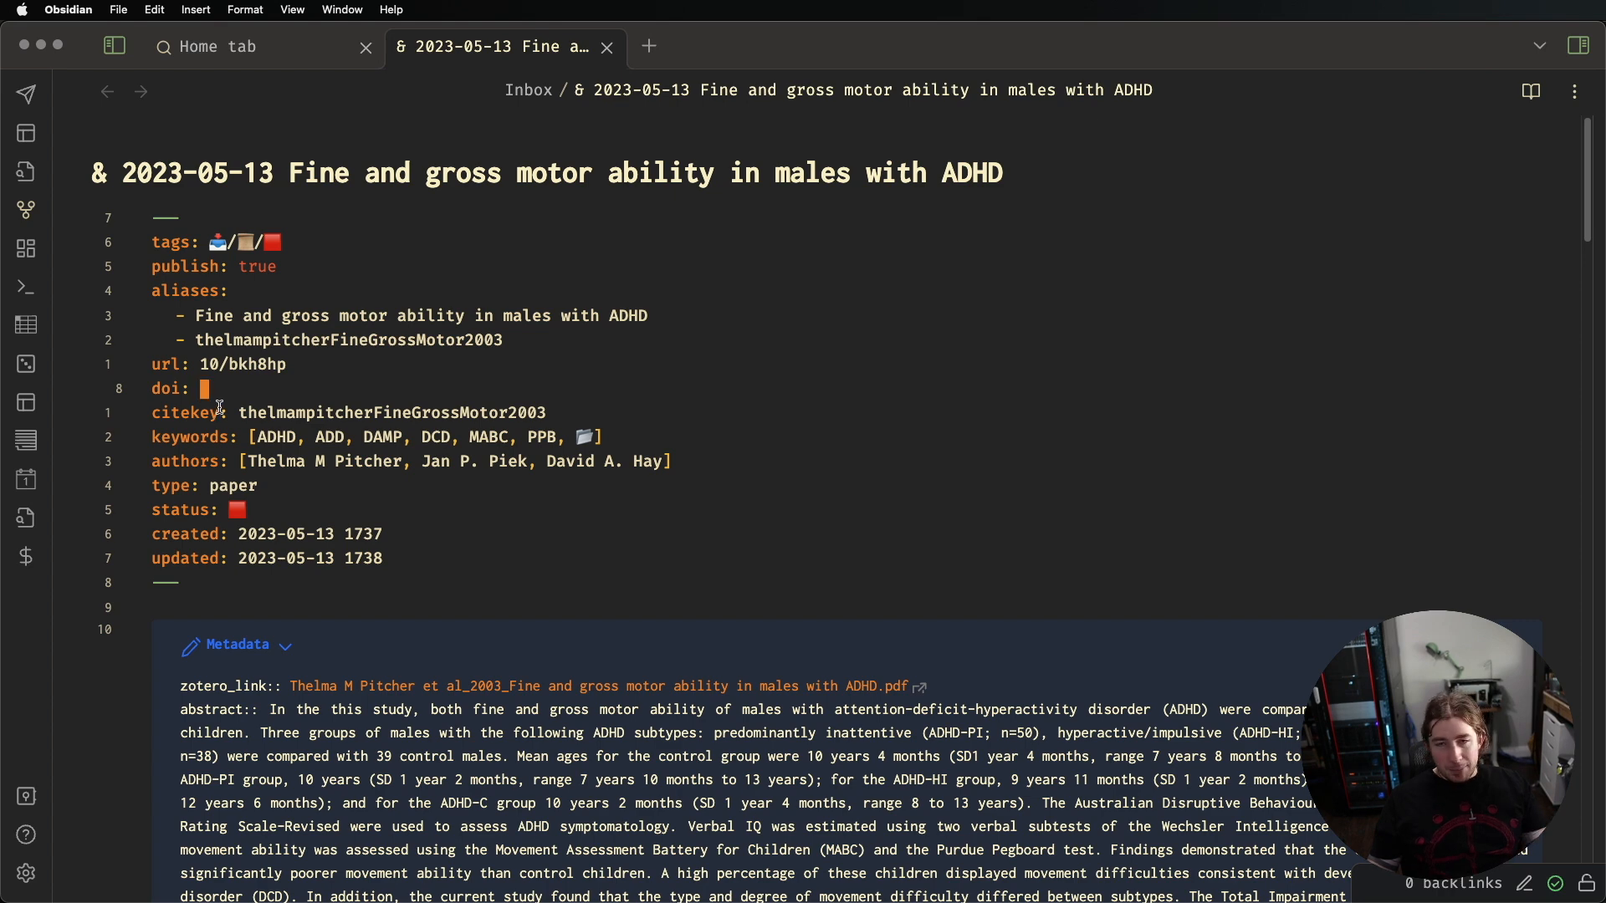
left_click(258, 413)
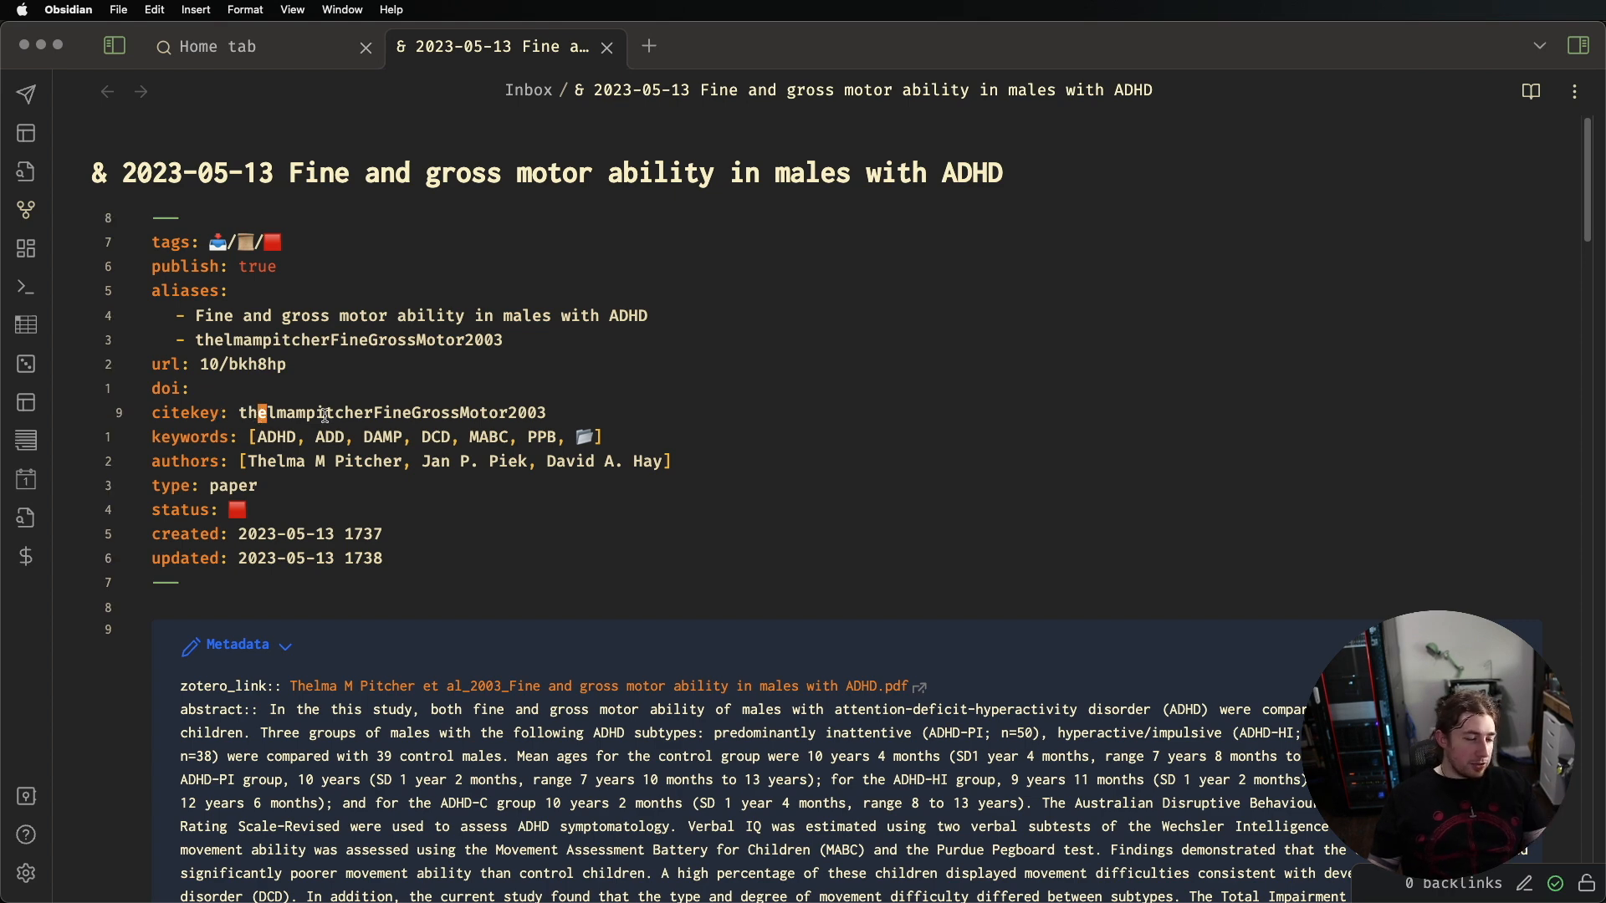
Review the keywords and authors fields in the imported note's frontmatter
left_click(241, 432)
left_click(557, 429)
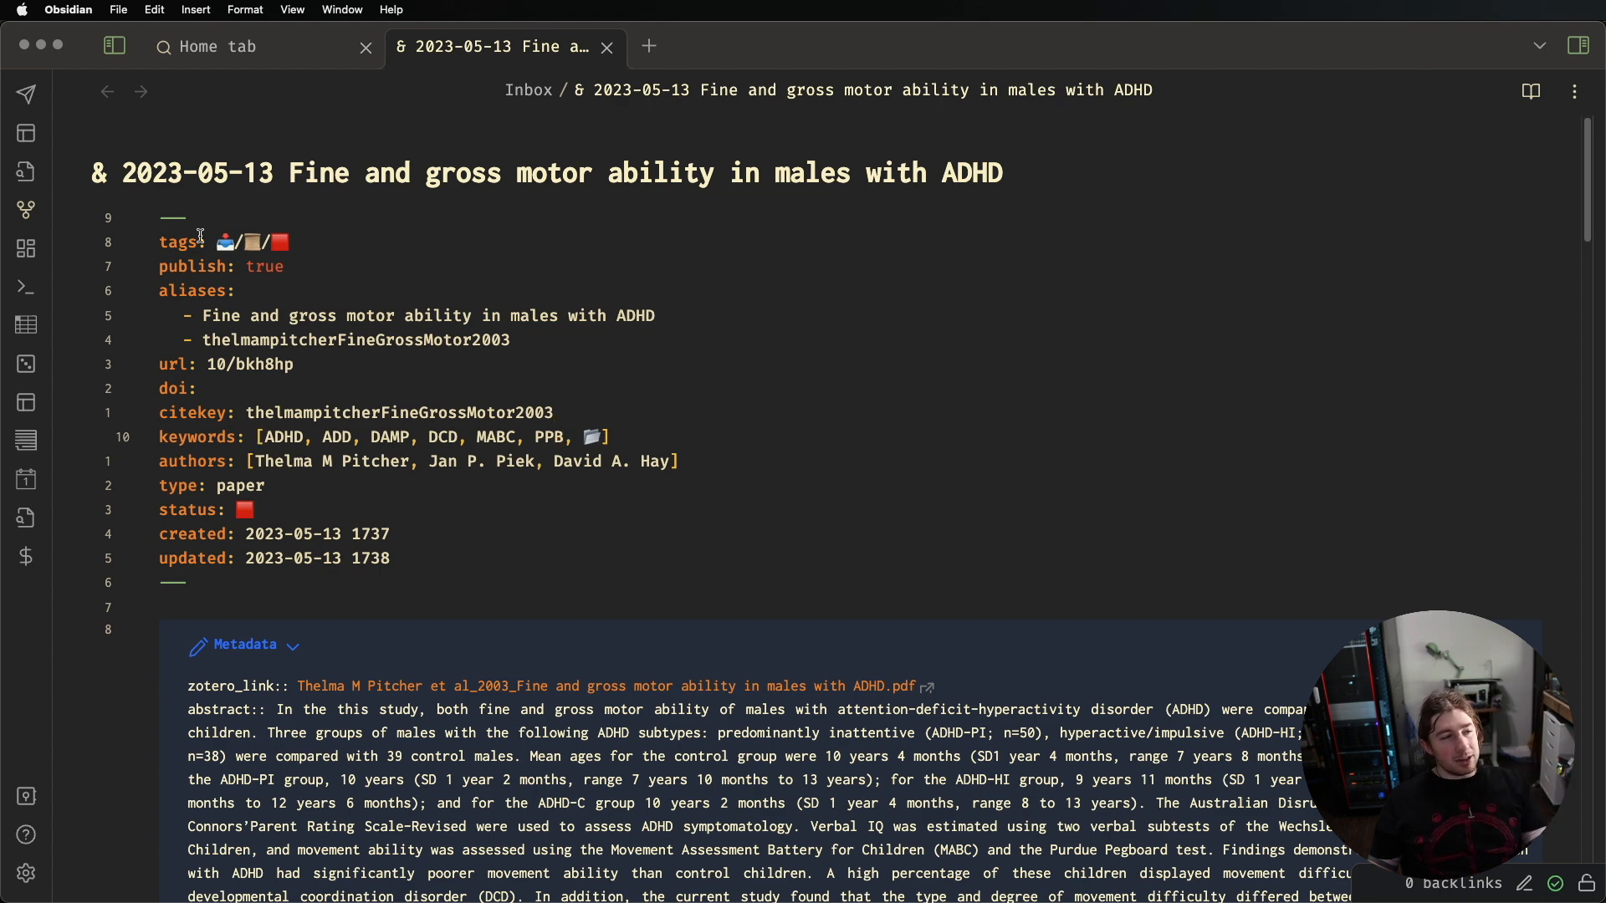
left_click(227, 436)
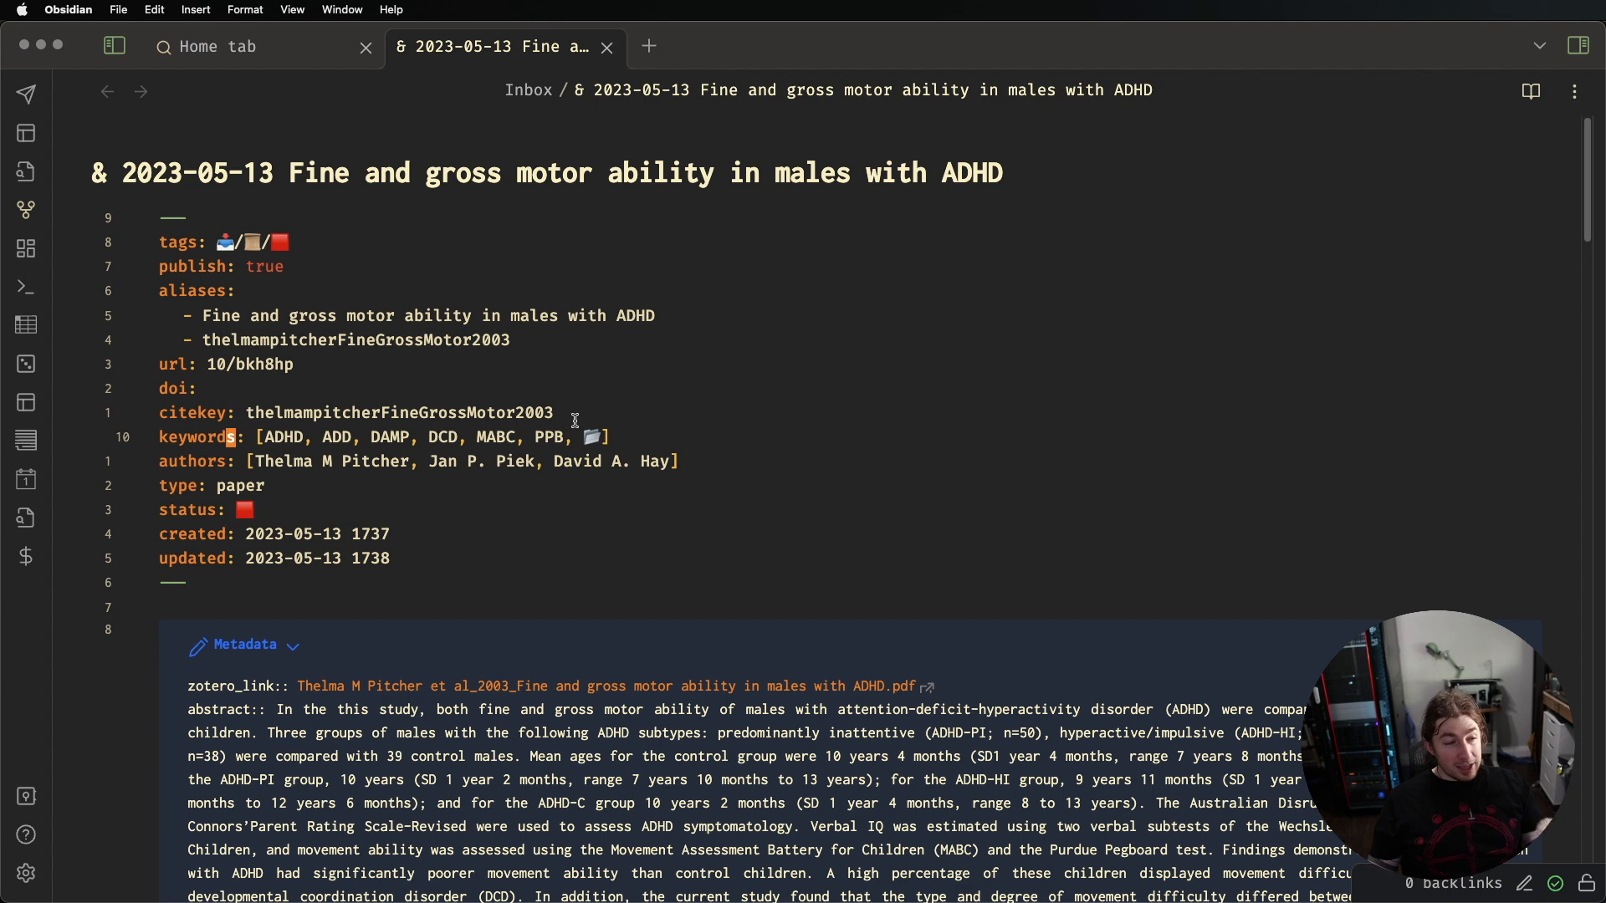
left_click_drag(405, 452, 404, 447)
left_click(500, 455)
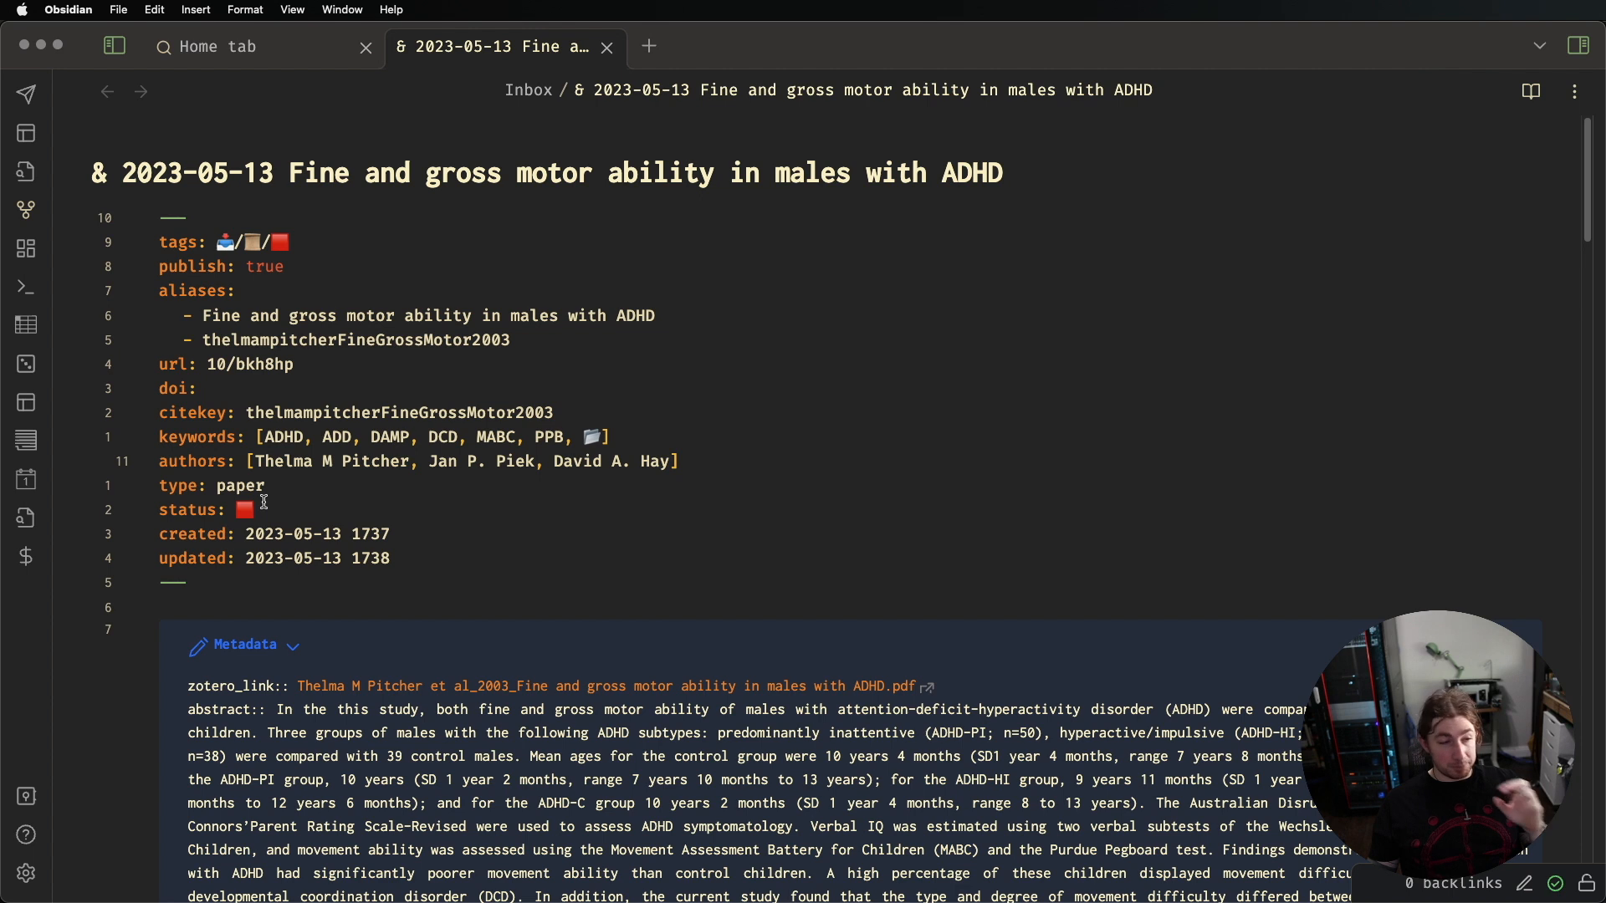
Highlight the type and status lines, followed by the created and updated lines, in the note's frontmatter
left_click(289, 503)
key("shift+v")
key("k")
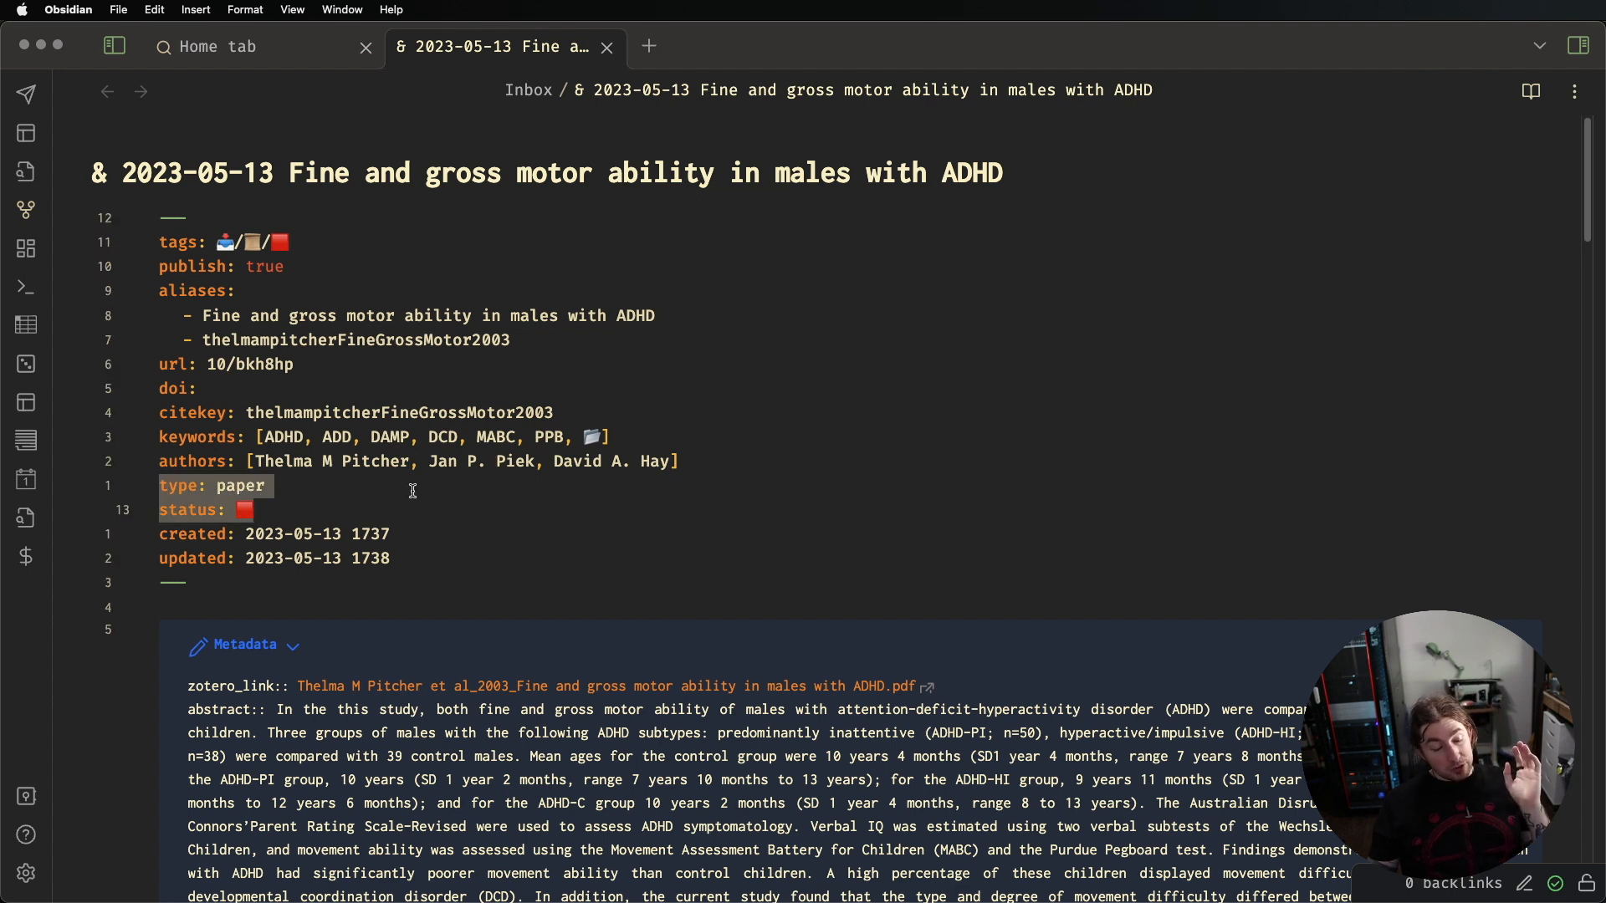
left_click(393, 557)
key("shift+v")
key("k")
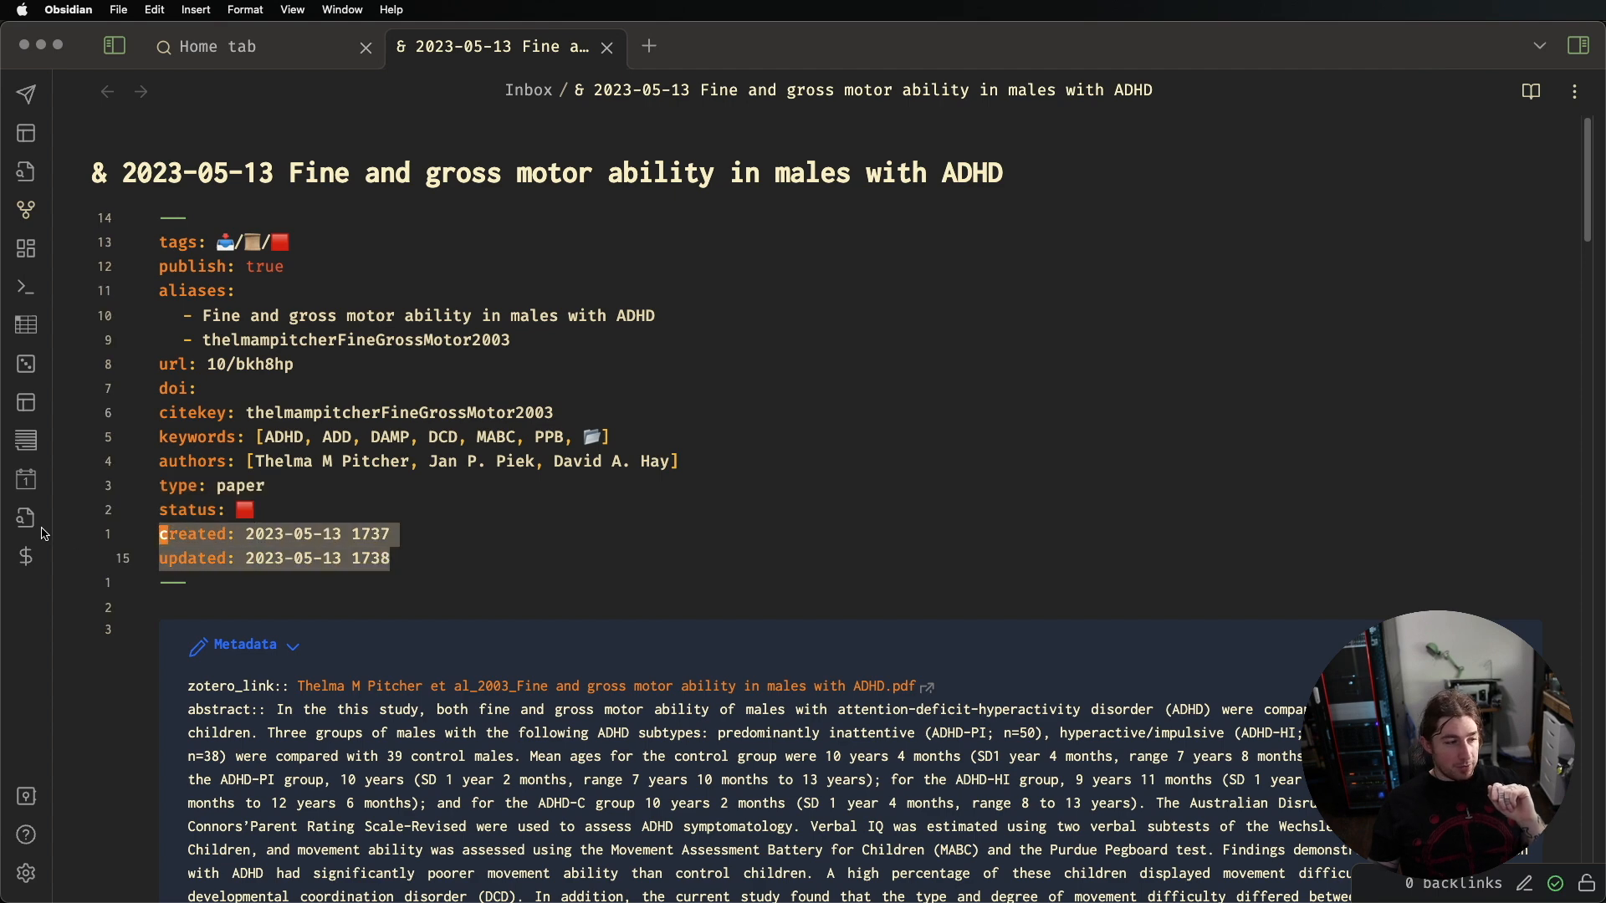
Examine the Metadata callout with its Zotero link, abstract and related papers, showing its source and returning to the rendered view
scroll(441, 477, "down", 5)
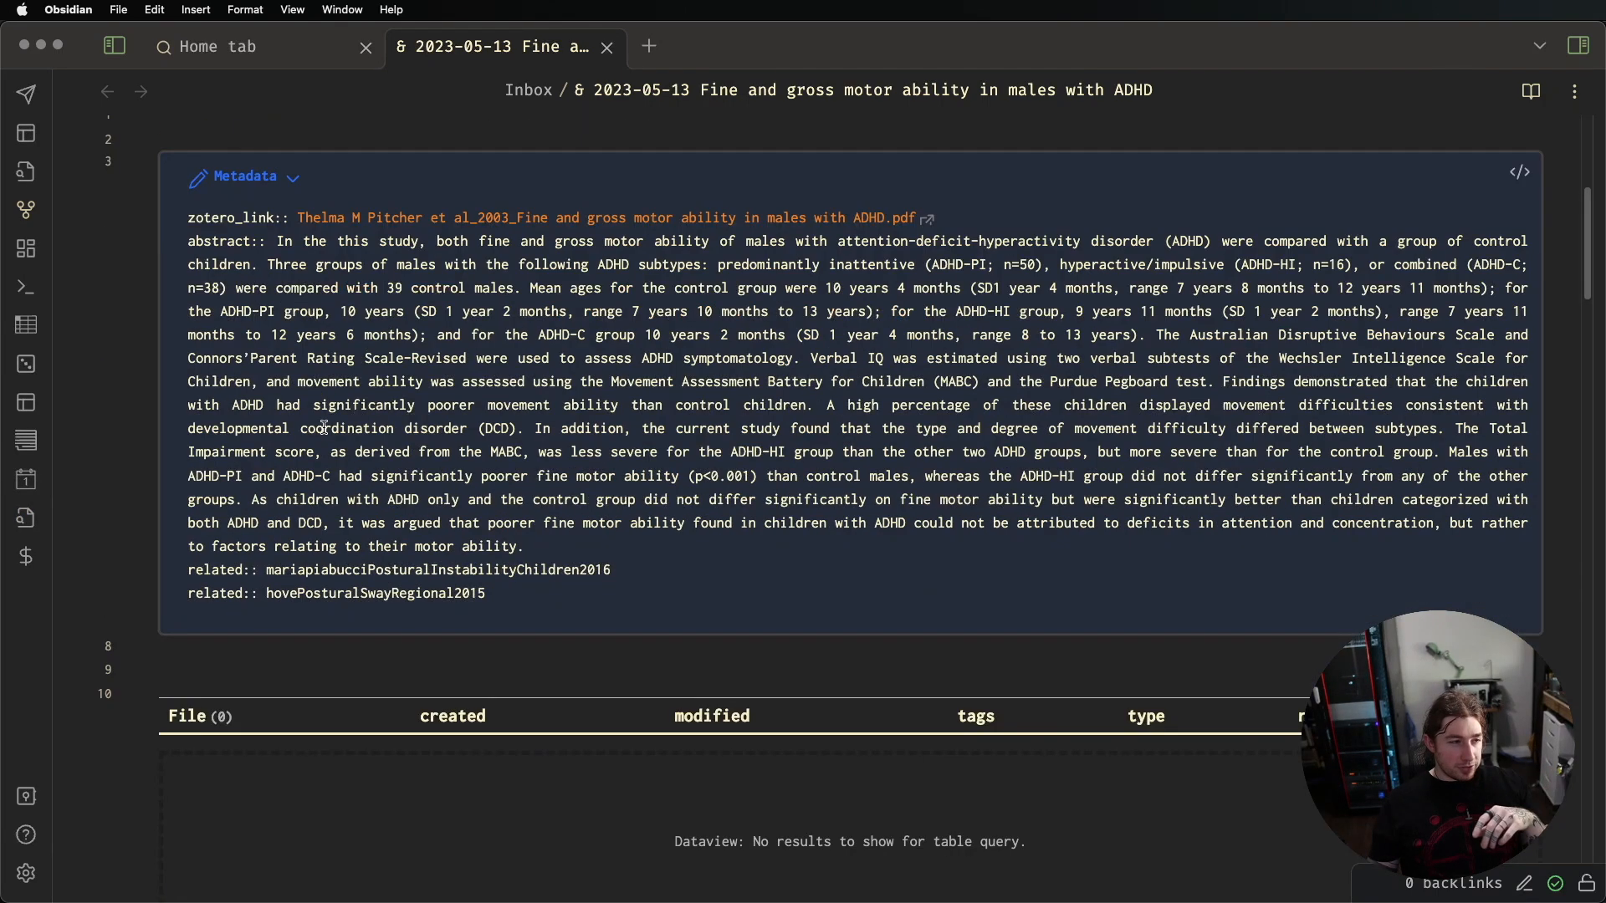
left_click(554, 395)
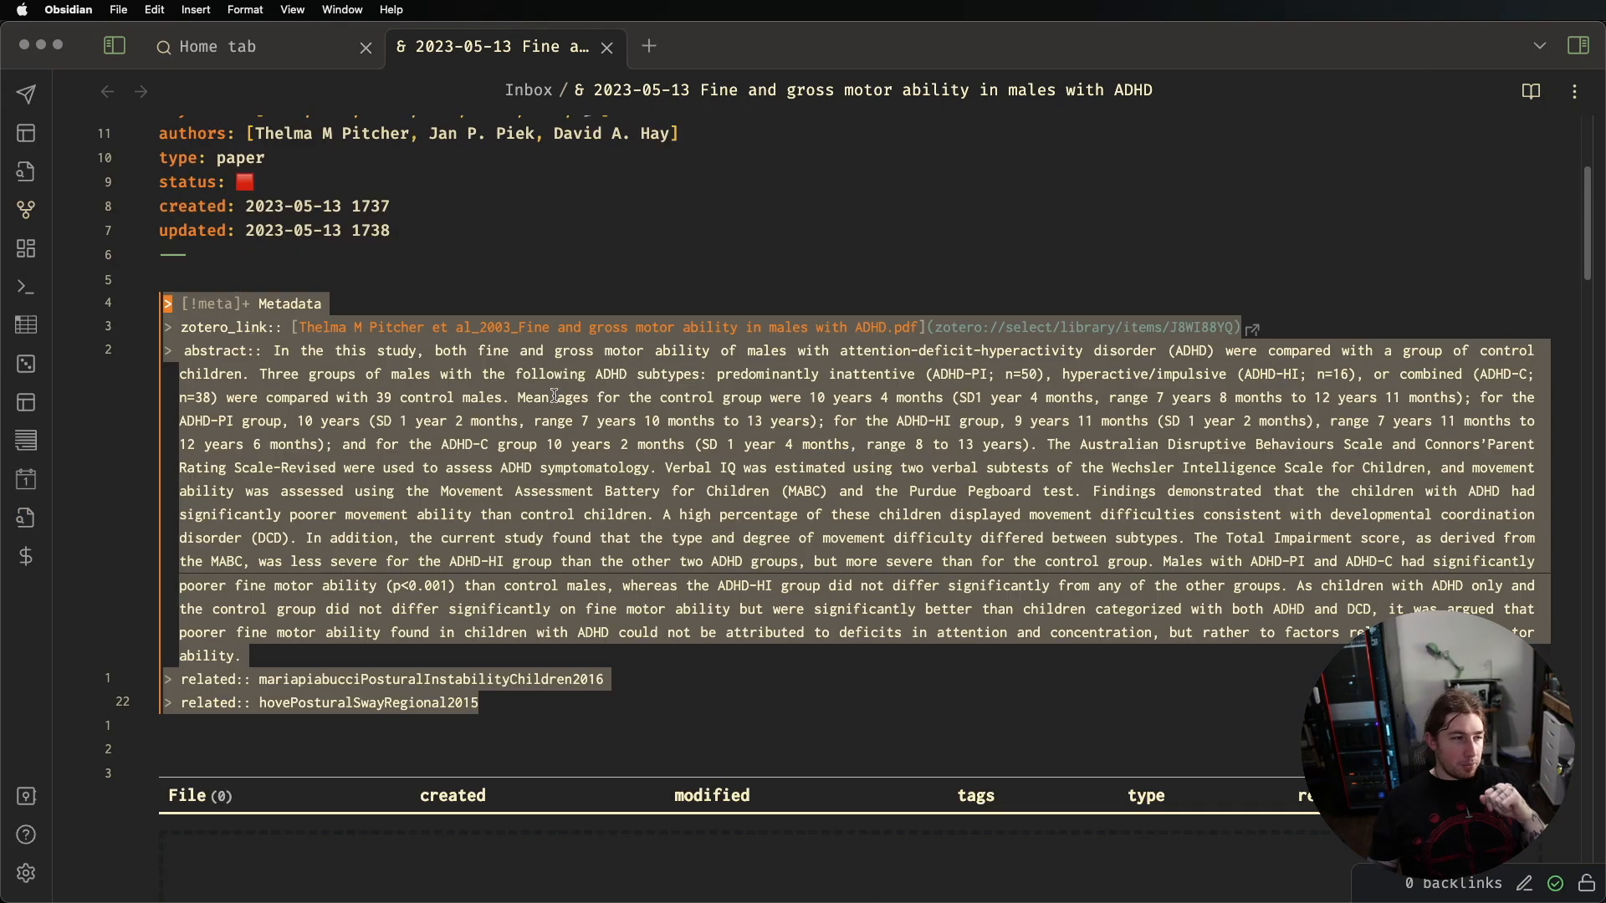
left_click(473, 281)
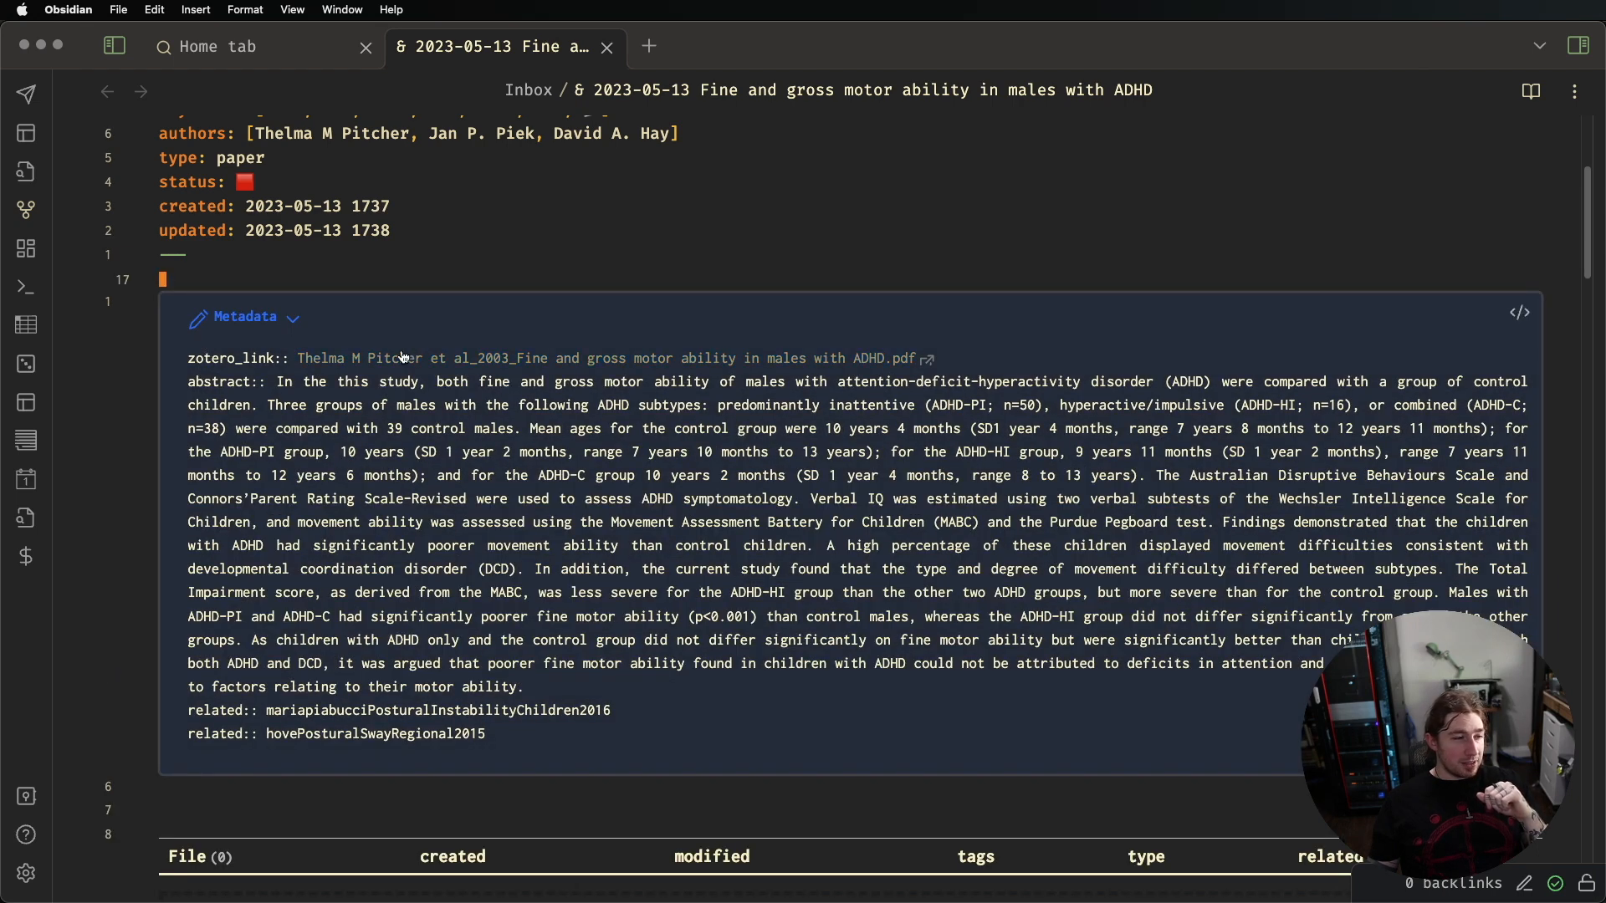
Follow the note's zotero_link to the paper's PDF entry in Zotero, closing the paper's open reader tab there
left_click(825, 365)
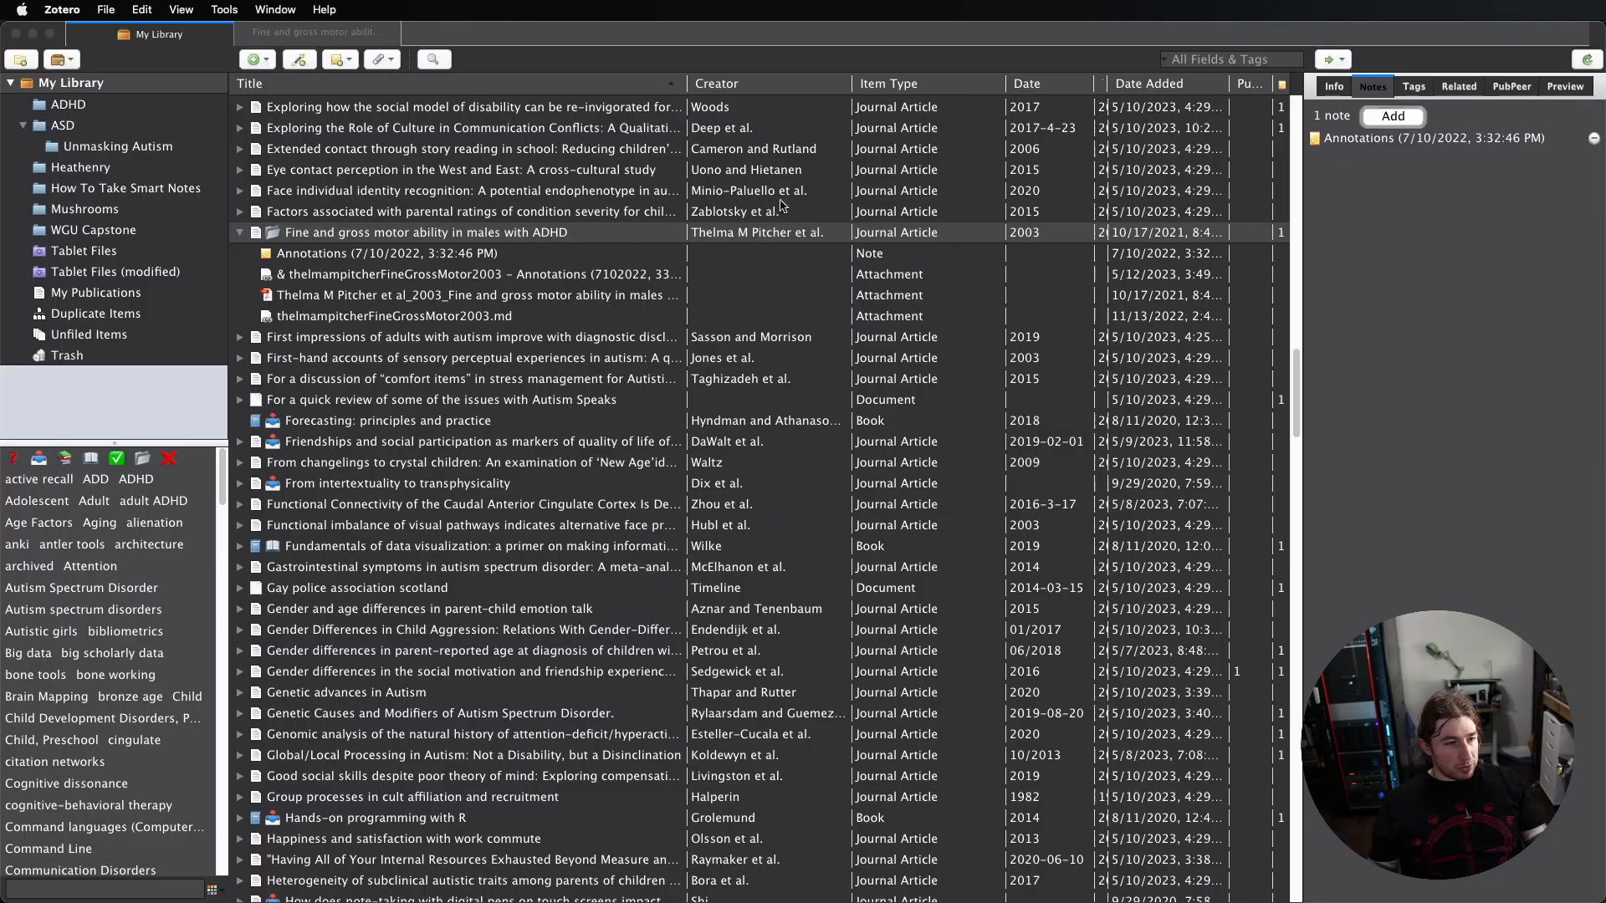
middle_click(314, 34)
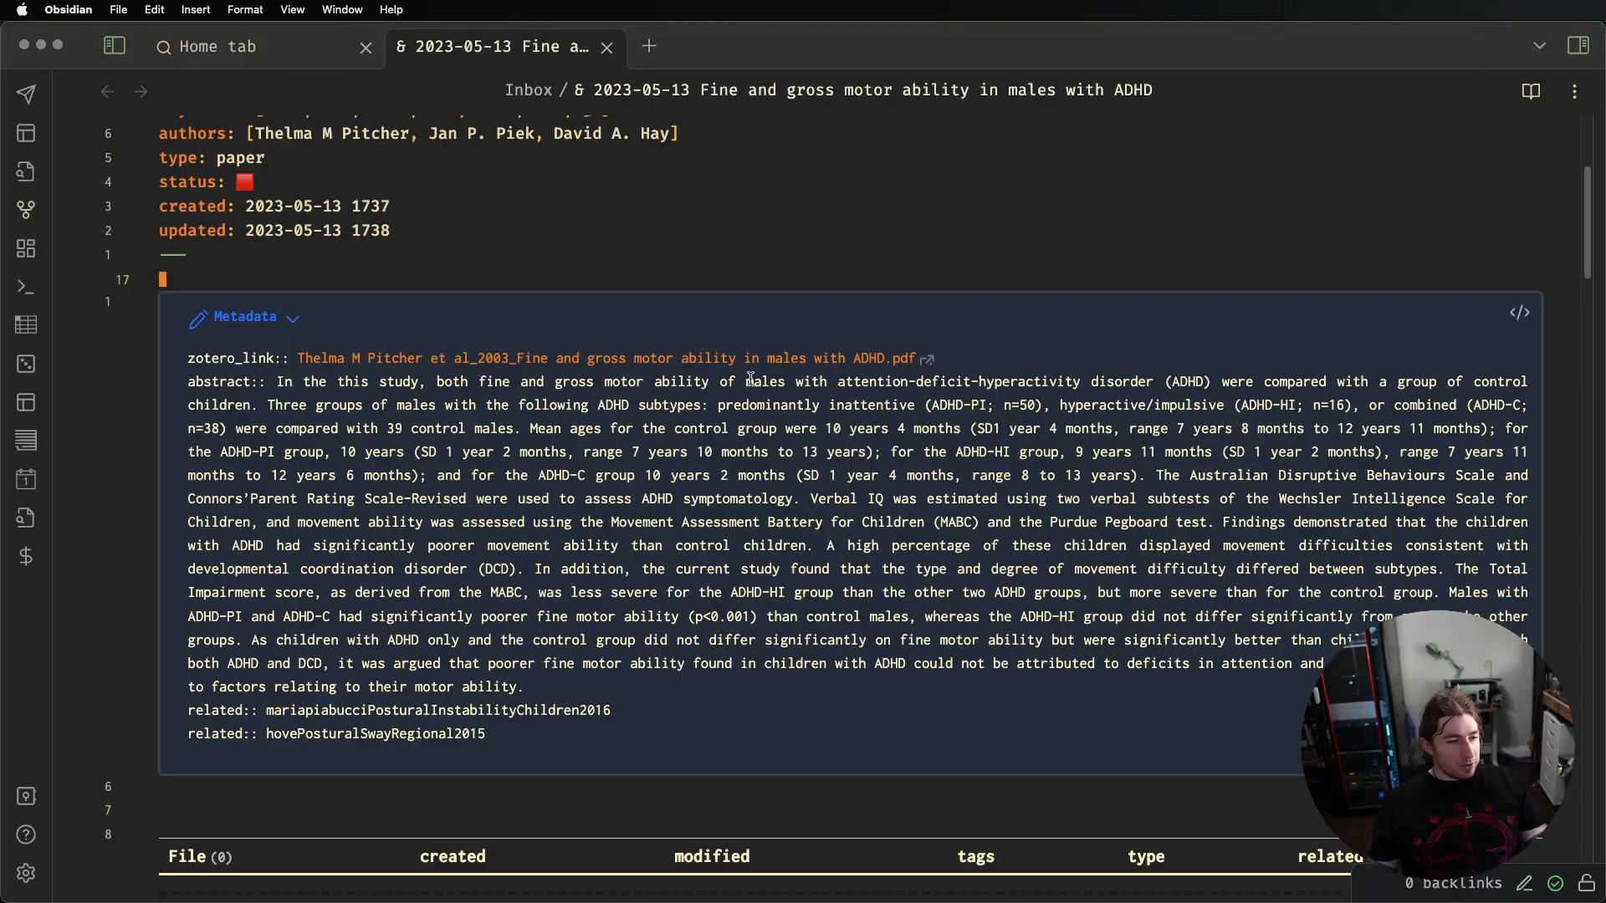
key("super+Tab")
left_click(741, 360)
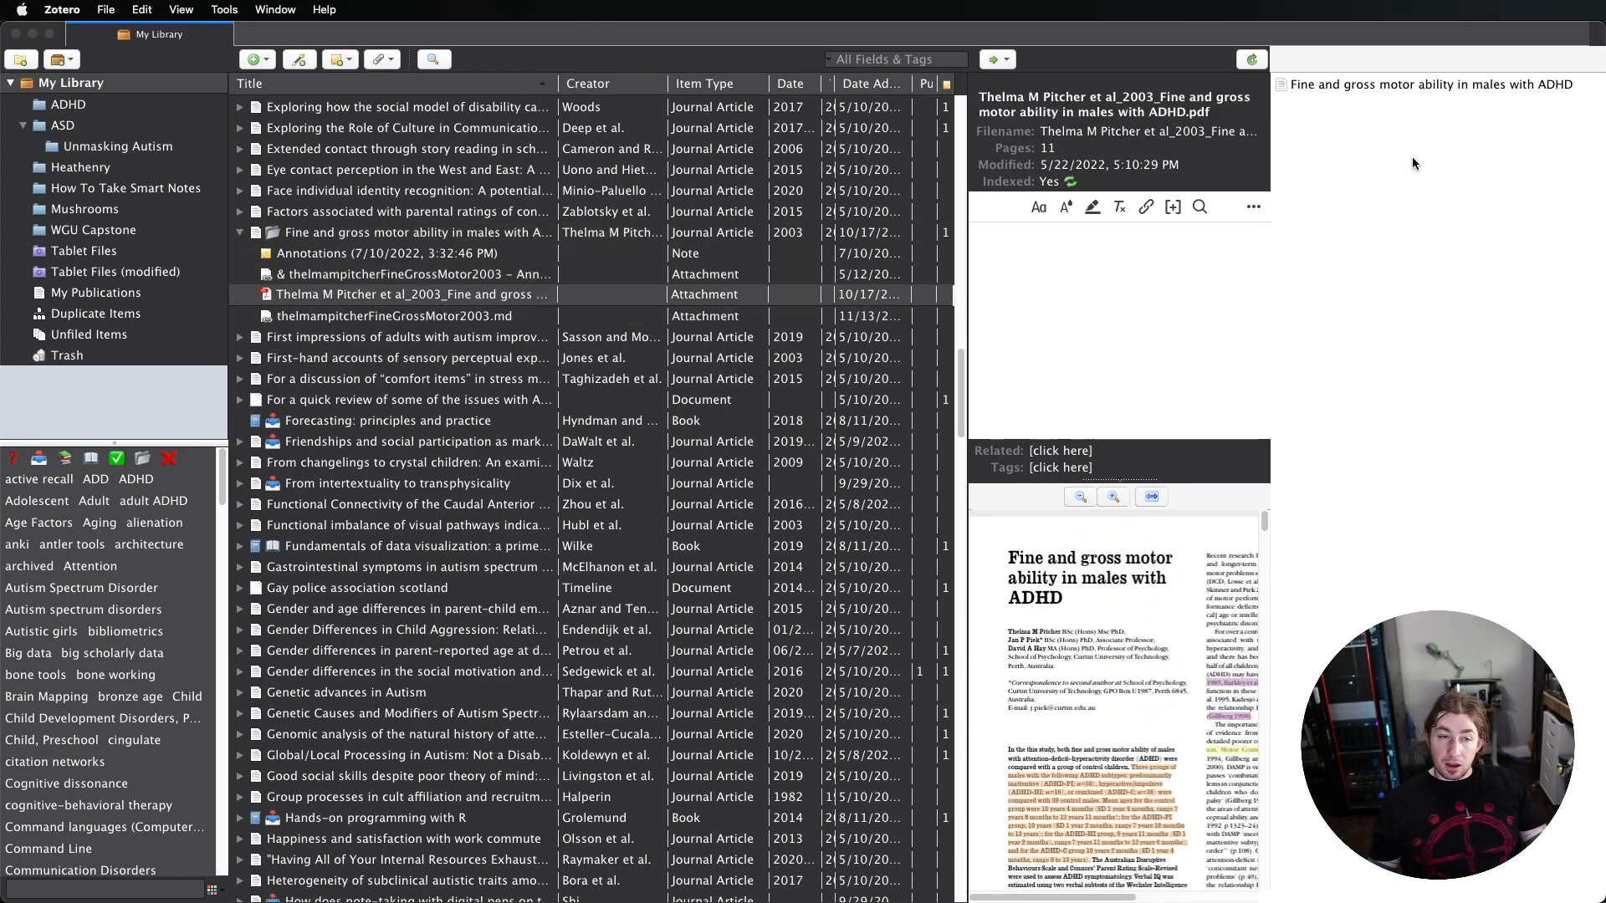
Switch between Obsidian and Zotero to compare the note's related entries with the paper's item in Zotero
key("super+Tab")
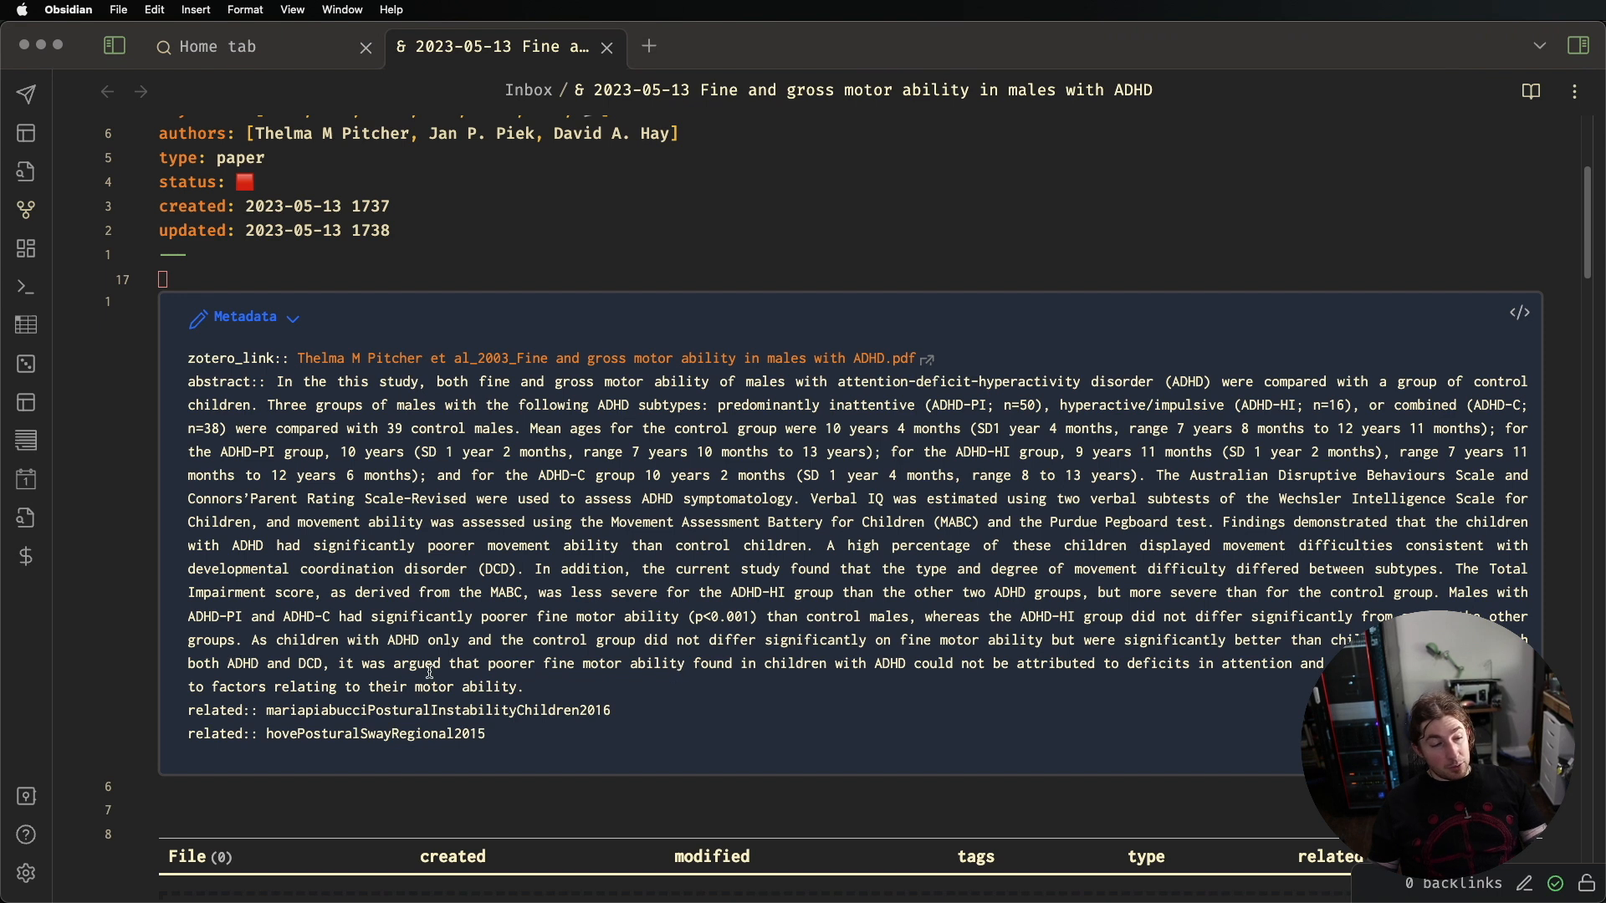
scroll(525, 653, "down", 1)
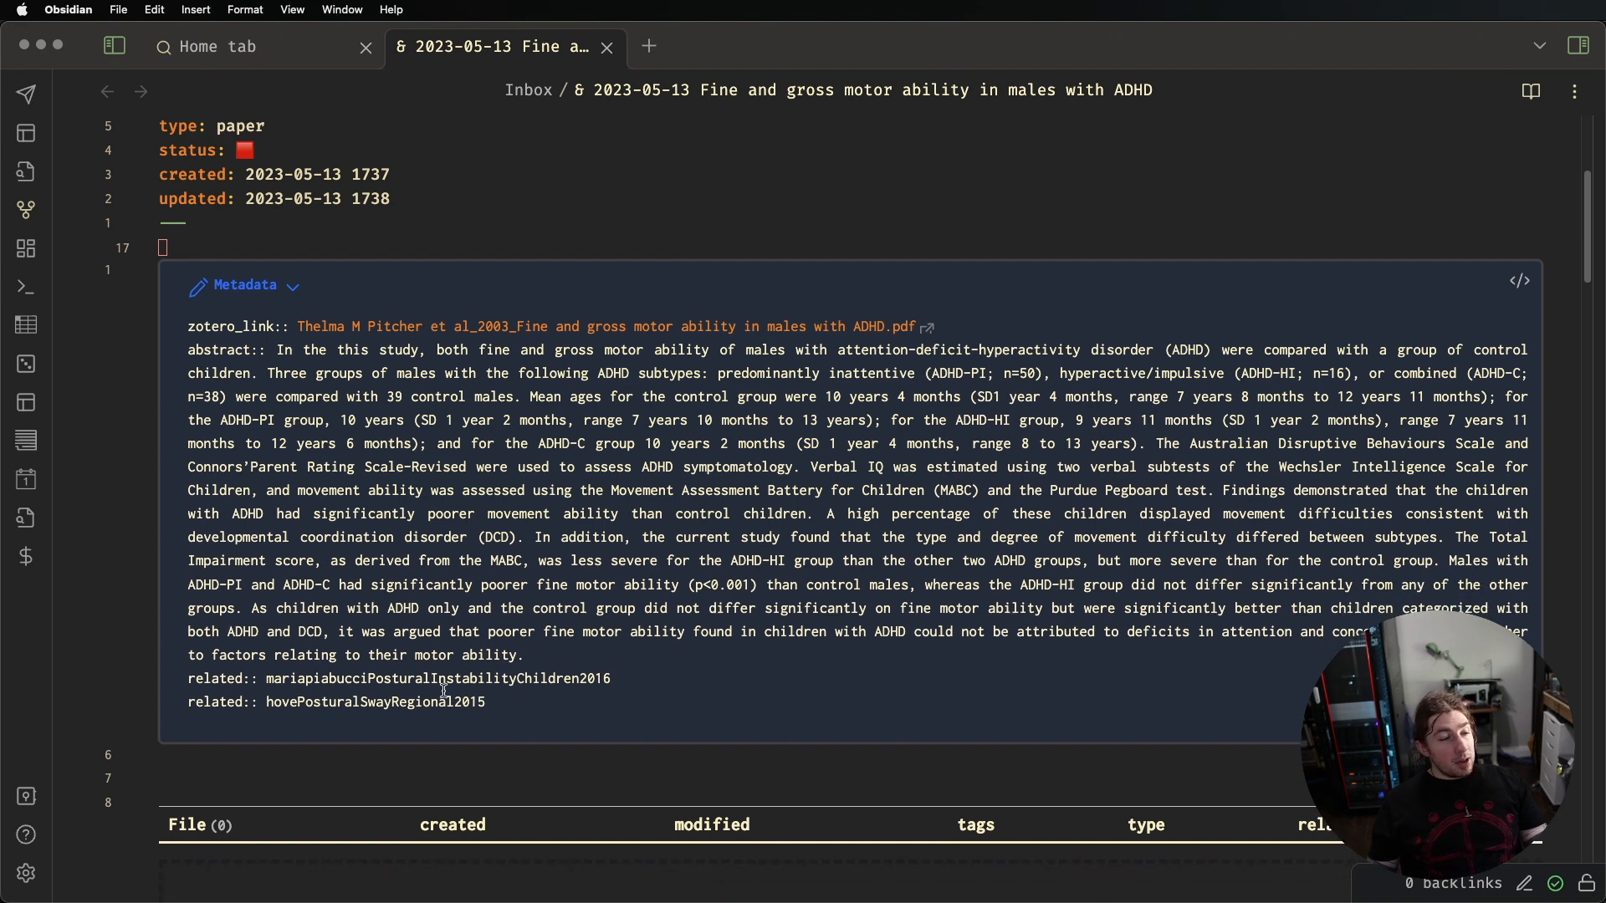
key("super+Tab")
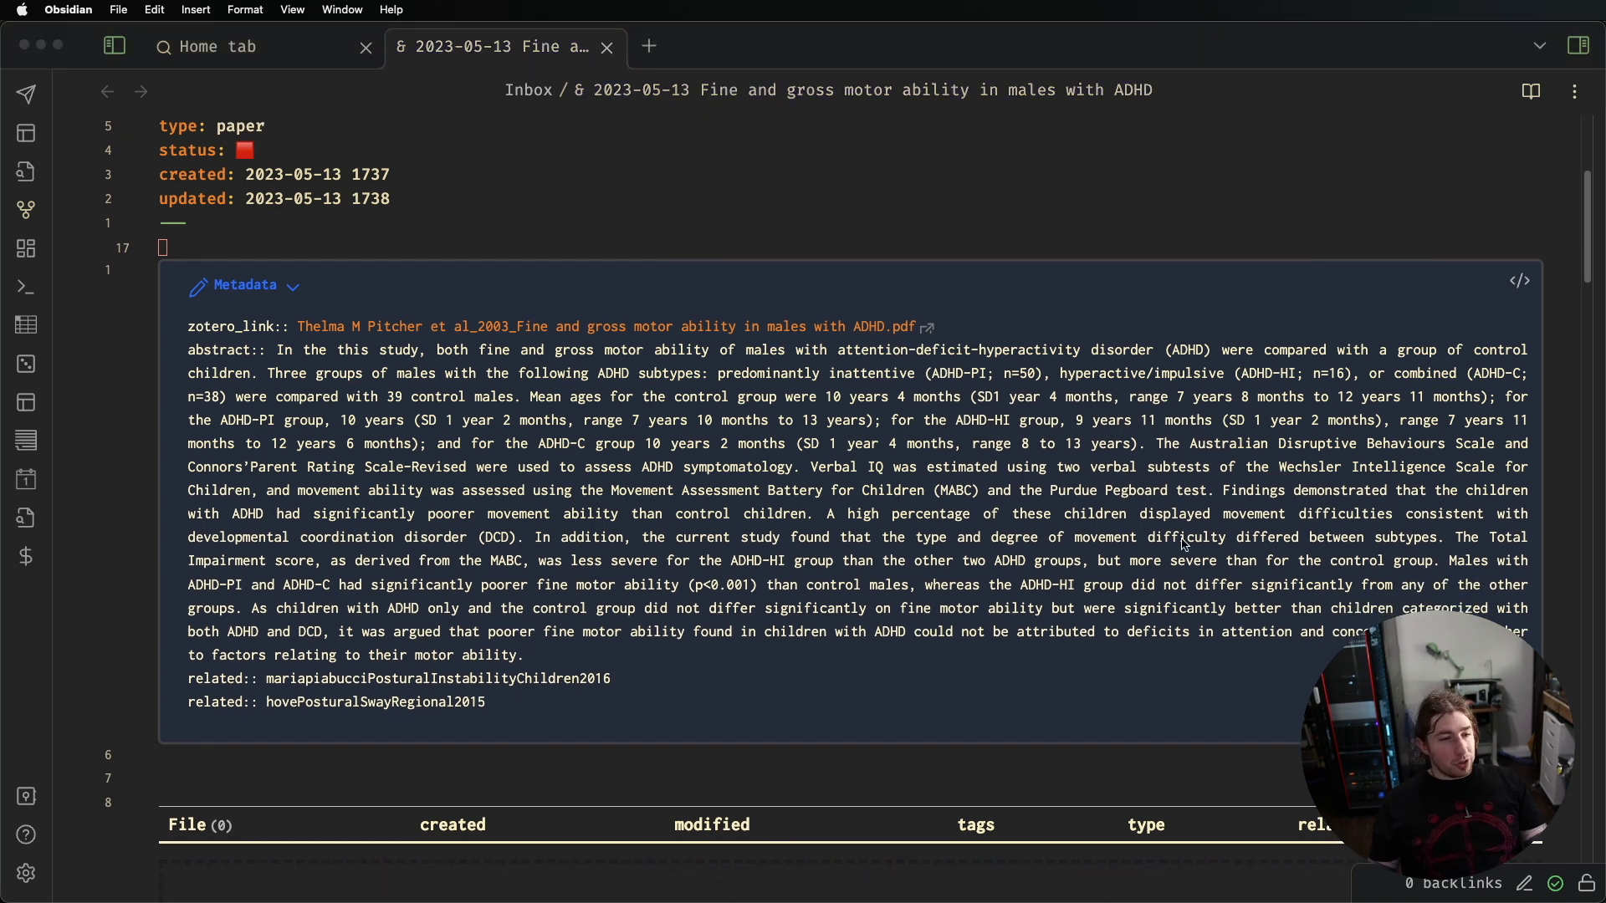
left_click(1158, 312)
key("super+Tab")
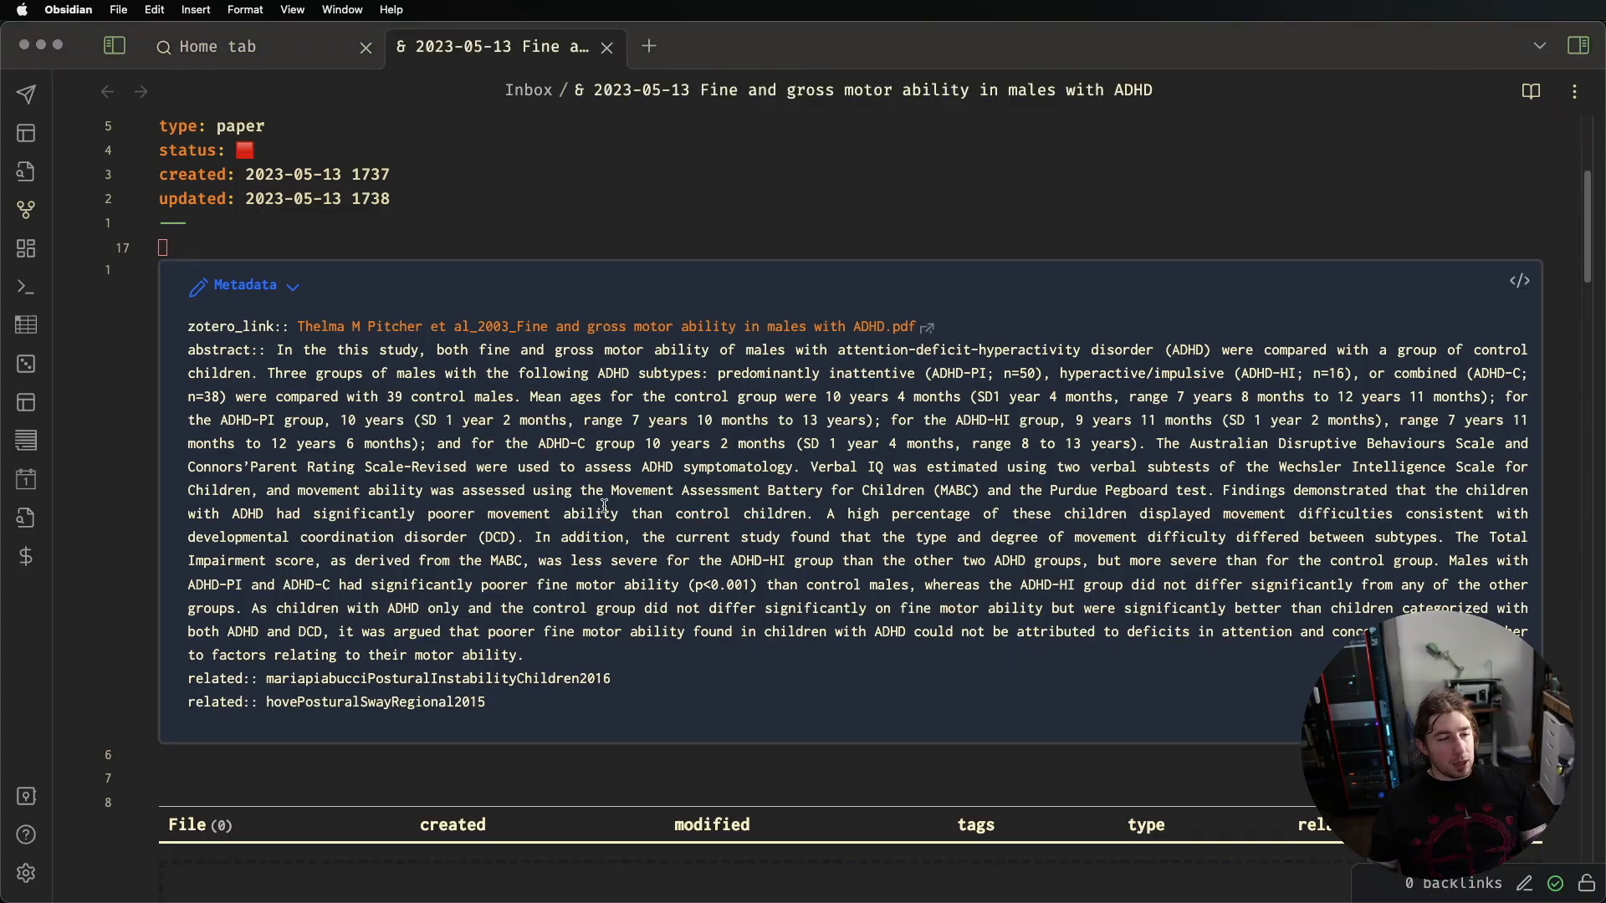
Select the Metadata callout's source through its related lines, return it to the rendered view, and examine the table below it
left_click(286, 683)
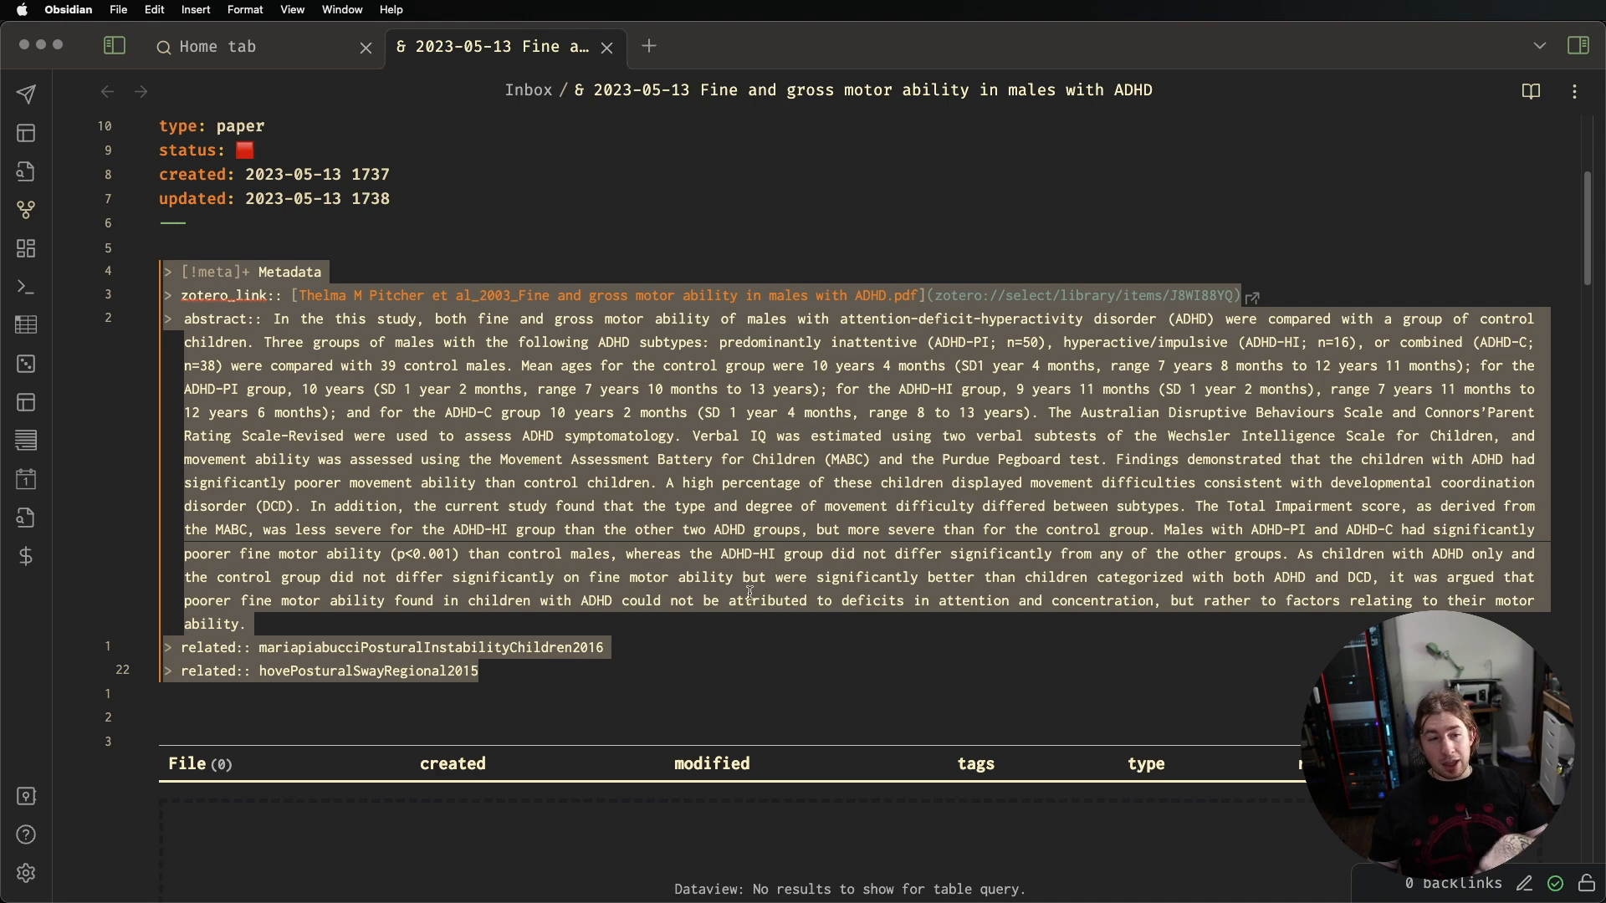
scroll(911, 436, "down", 5)
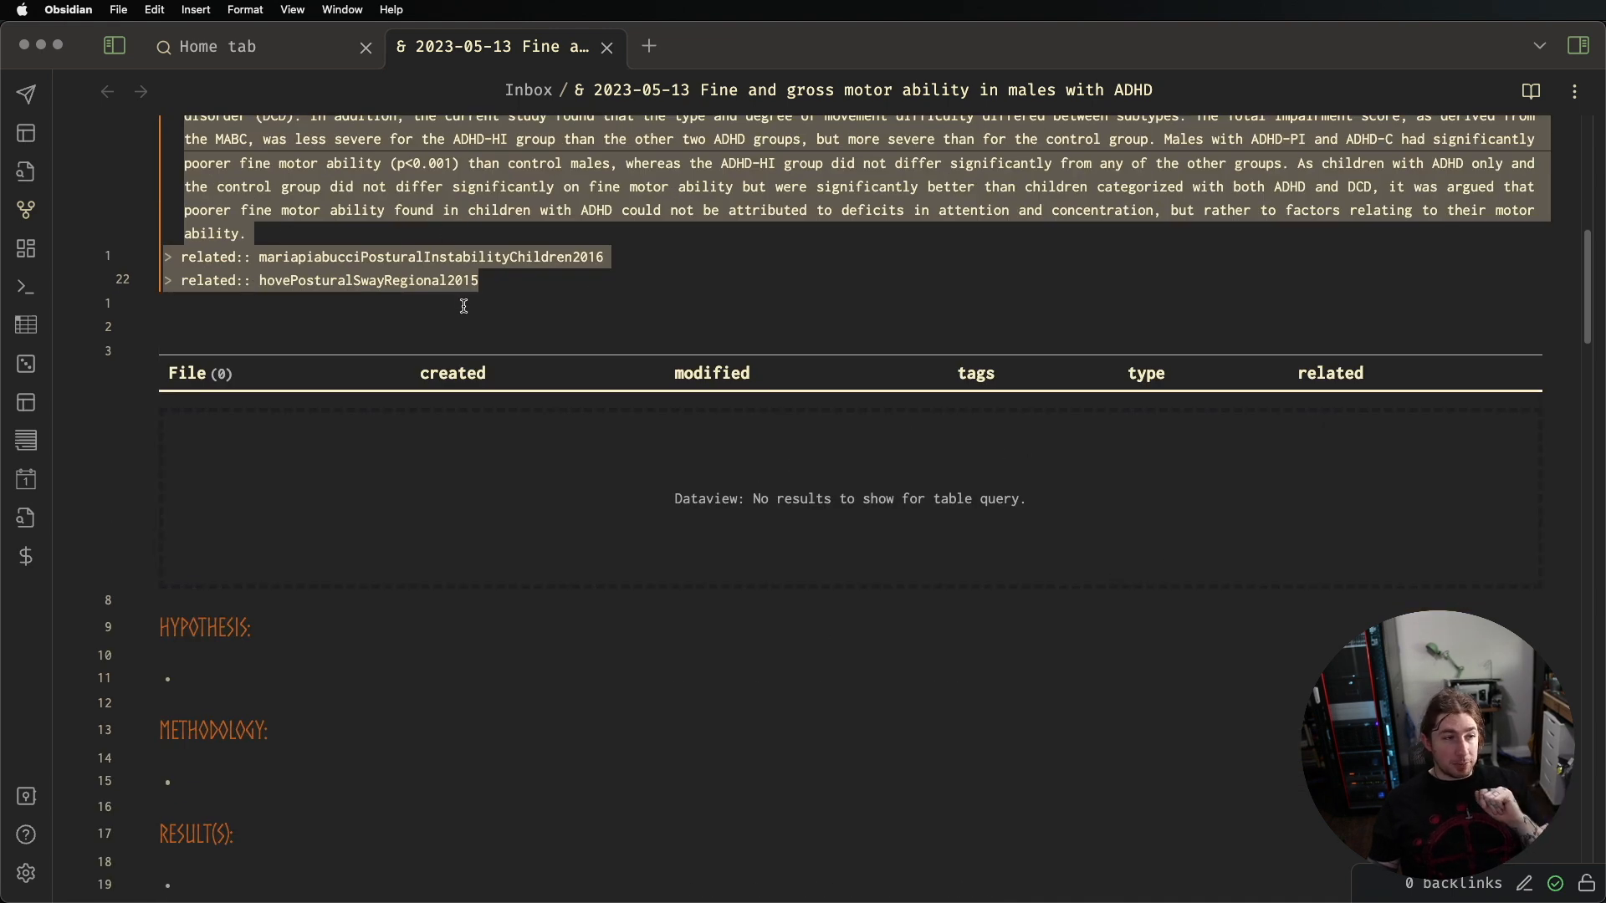
left_click(502, 293)
left_click(489, 315)
scroll(494, 322, "down", 4)
scroll(505, 448, "up", 7)
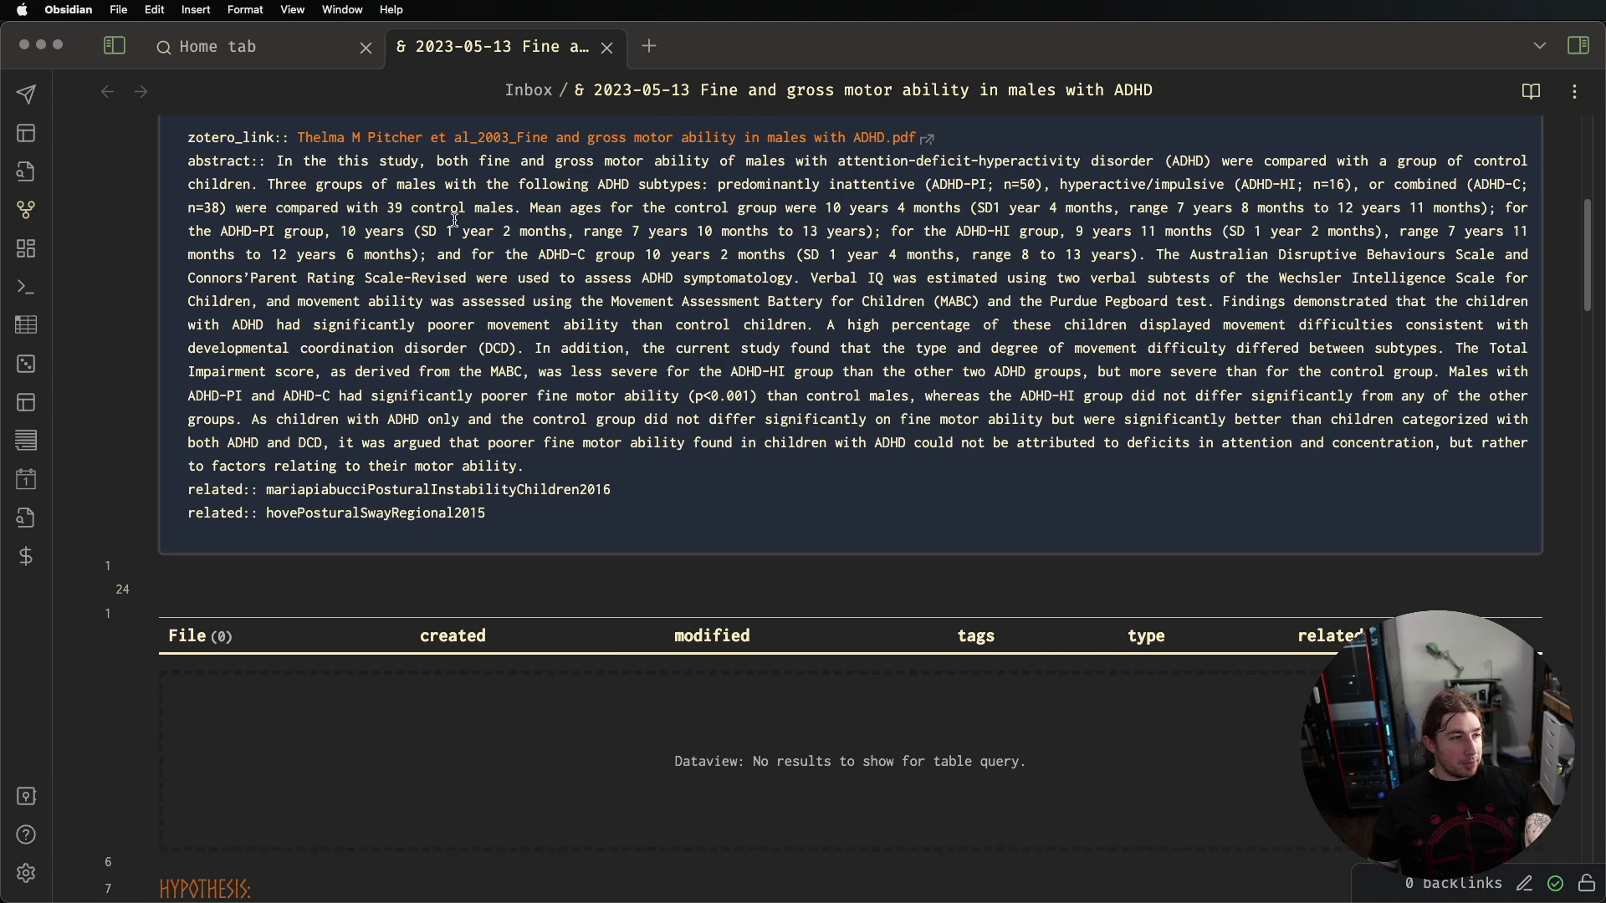
Open the jinja note from the recent files and add a related field below aliases in its frontmatter
left_click(301, 59)
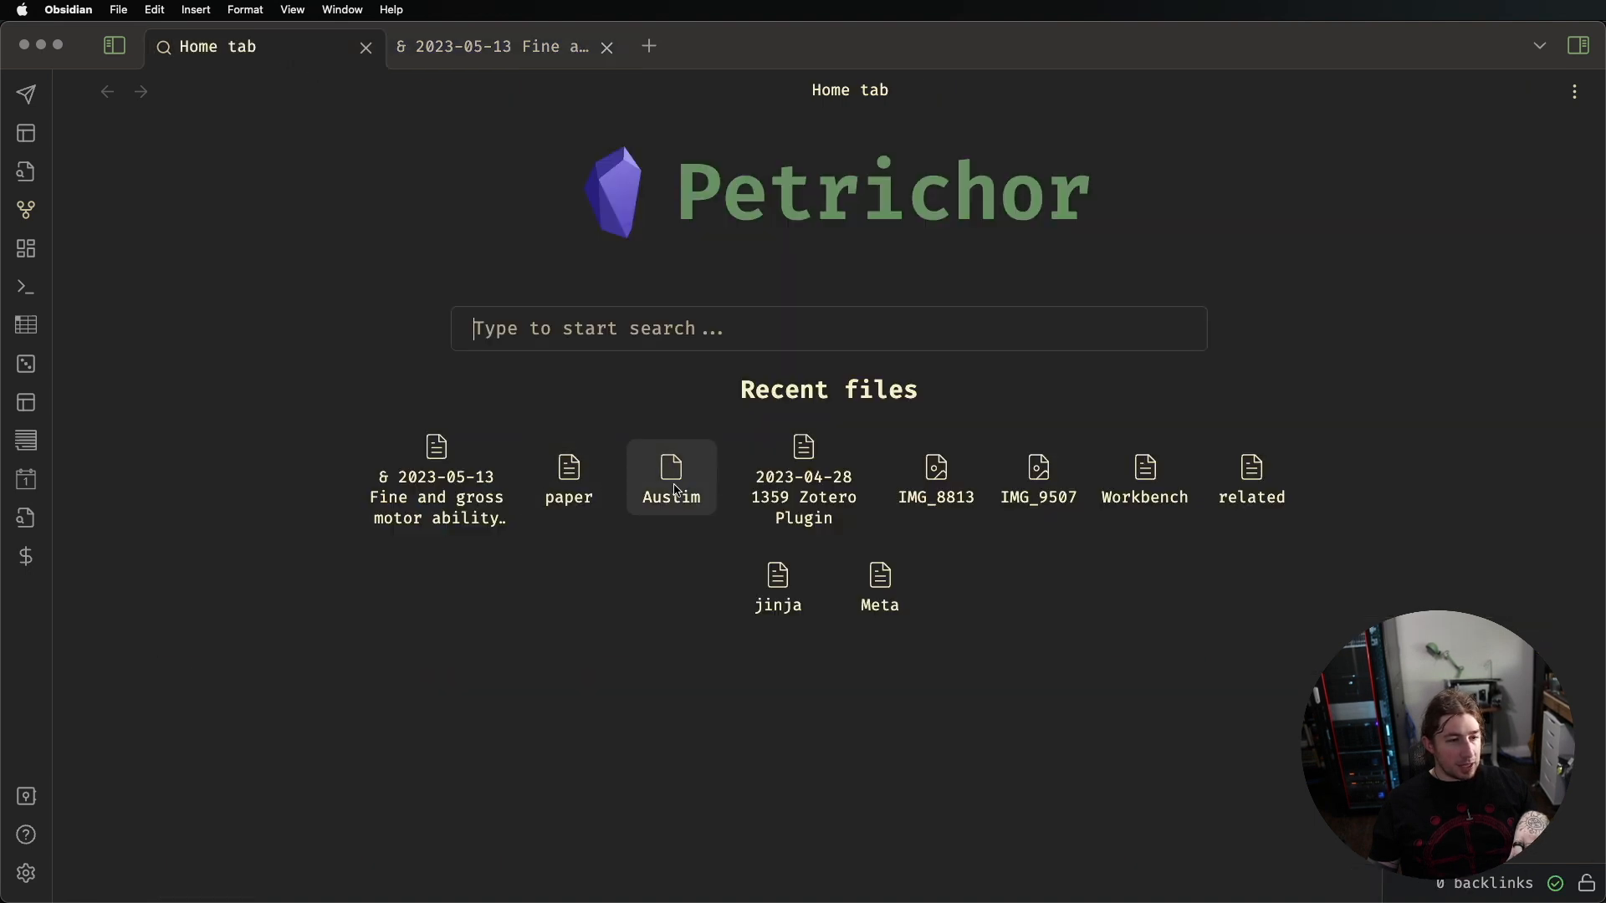
left_click(781, 610)
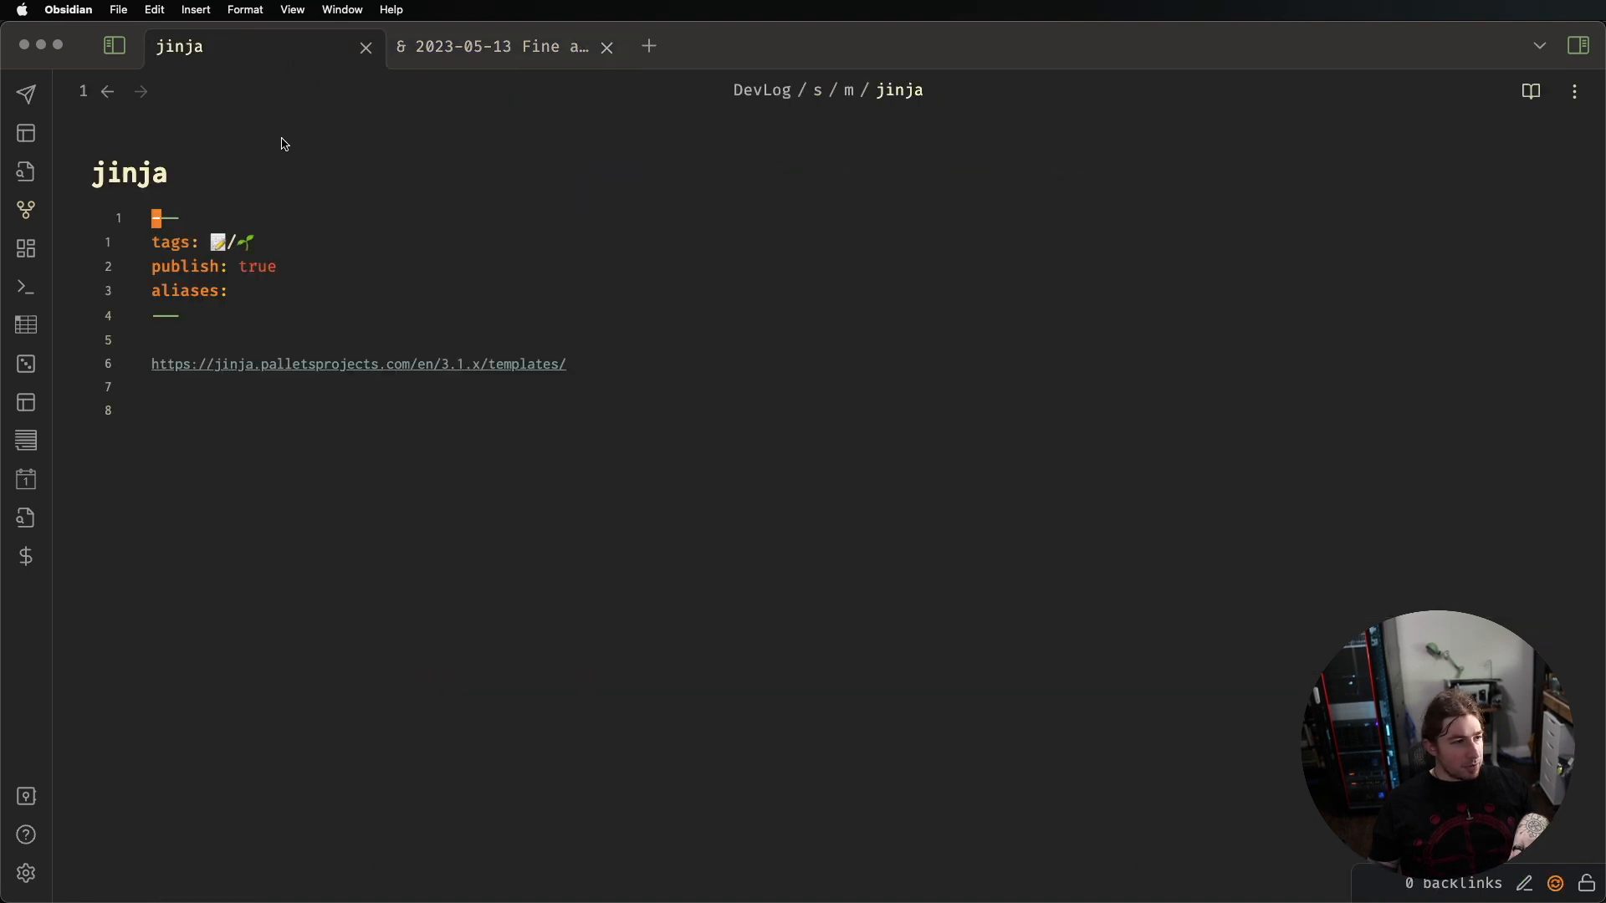
left_click(278, 291)
key("Return")
type("re")
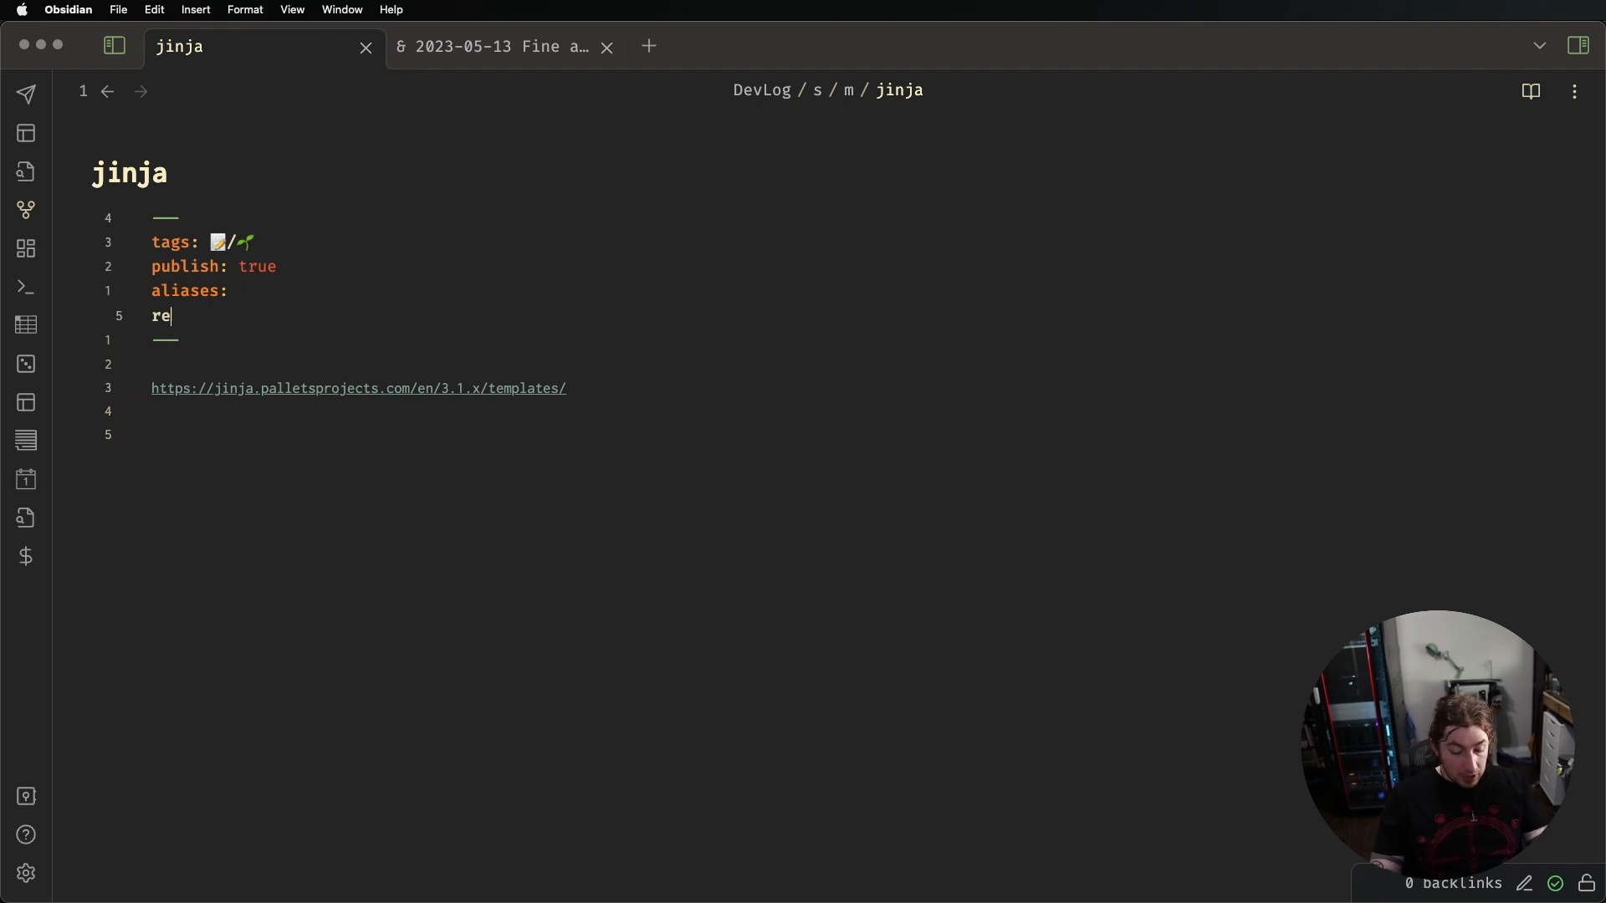
type("lated:")
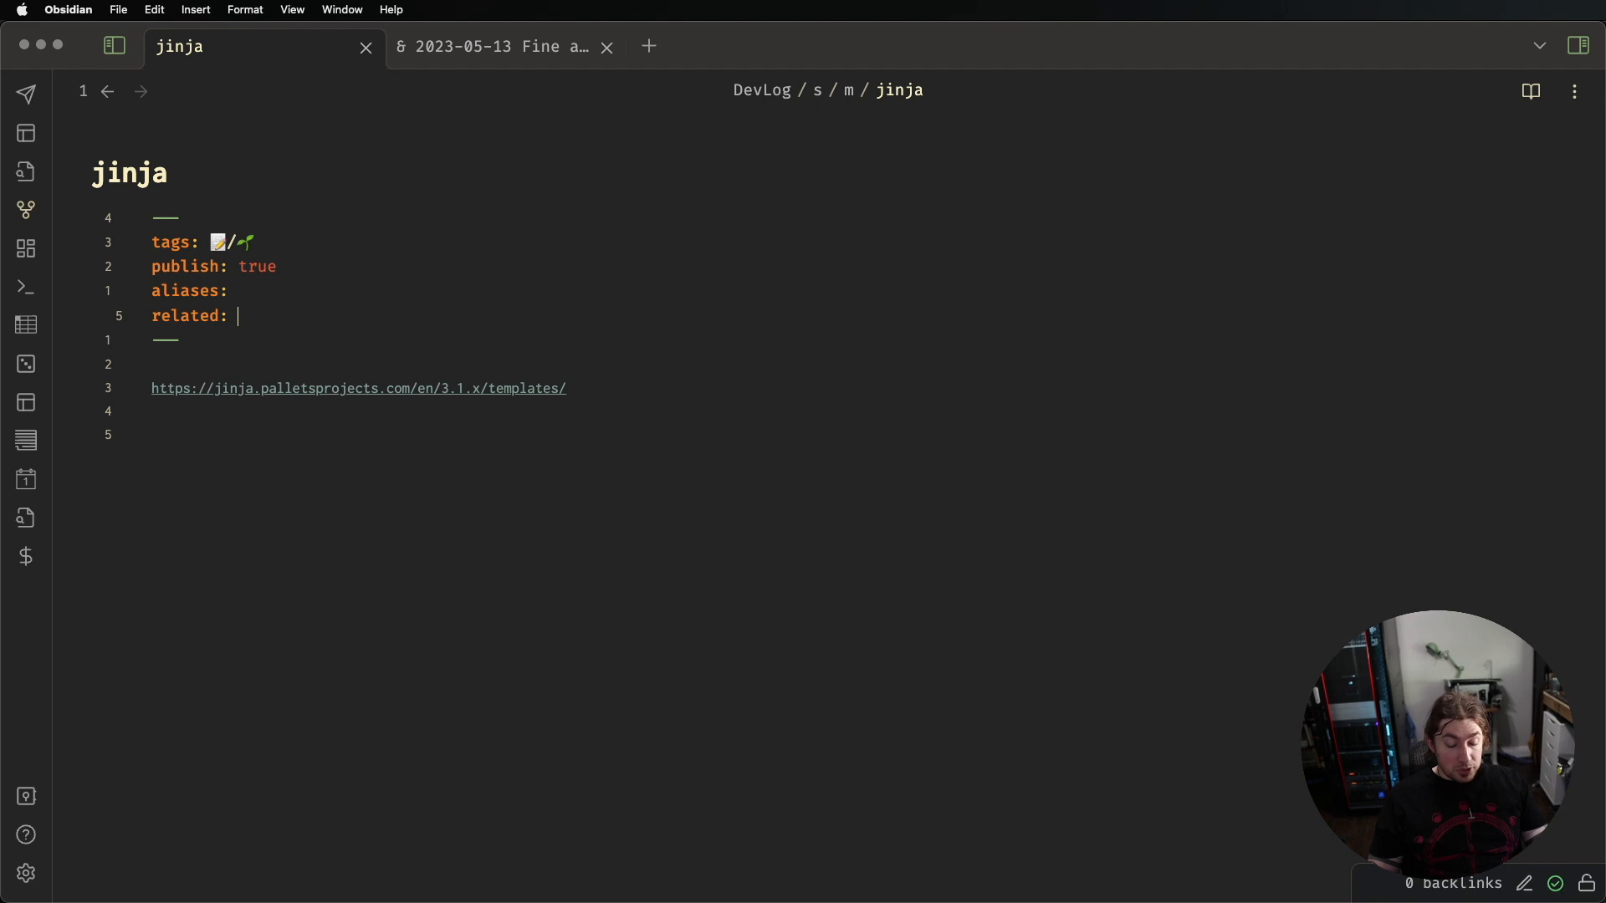
Search Zotero for "fine" and insert the motor ability paper's citekey as the related value
key("super+shift+z")
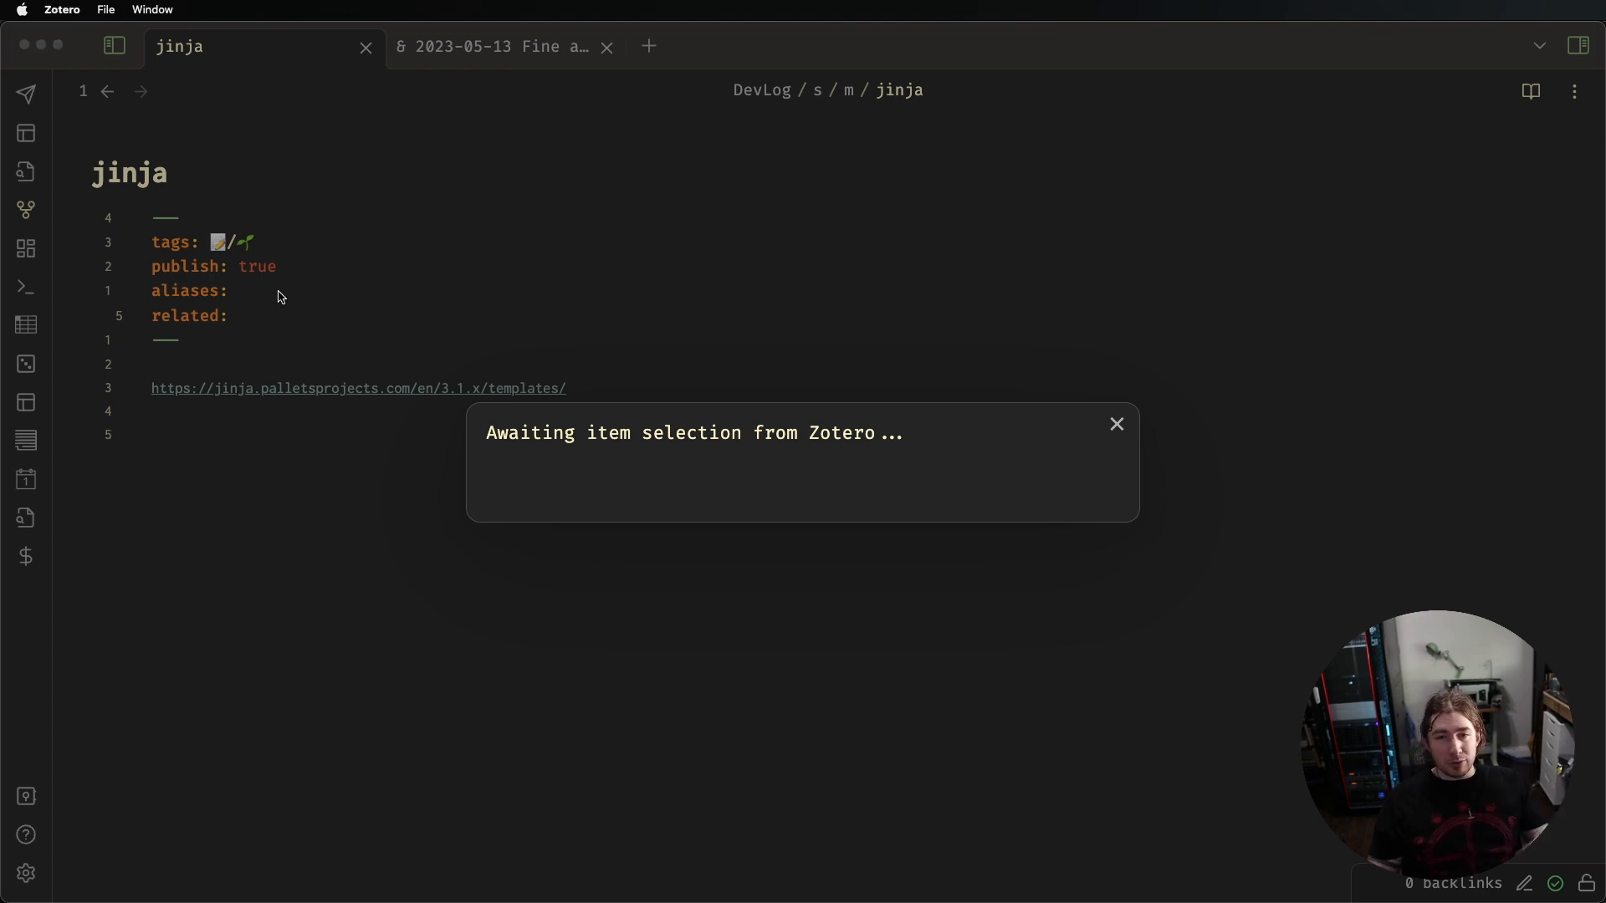
type("fine")
key("Return")
key("Return")
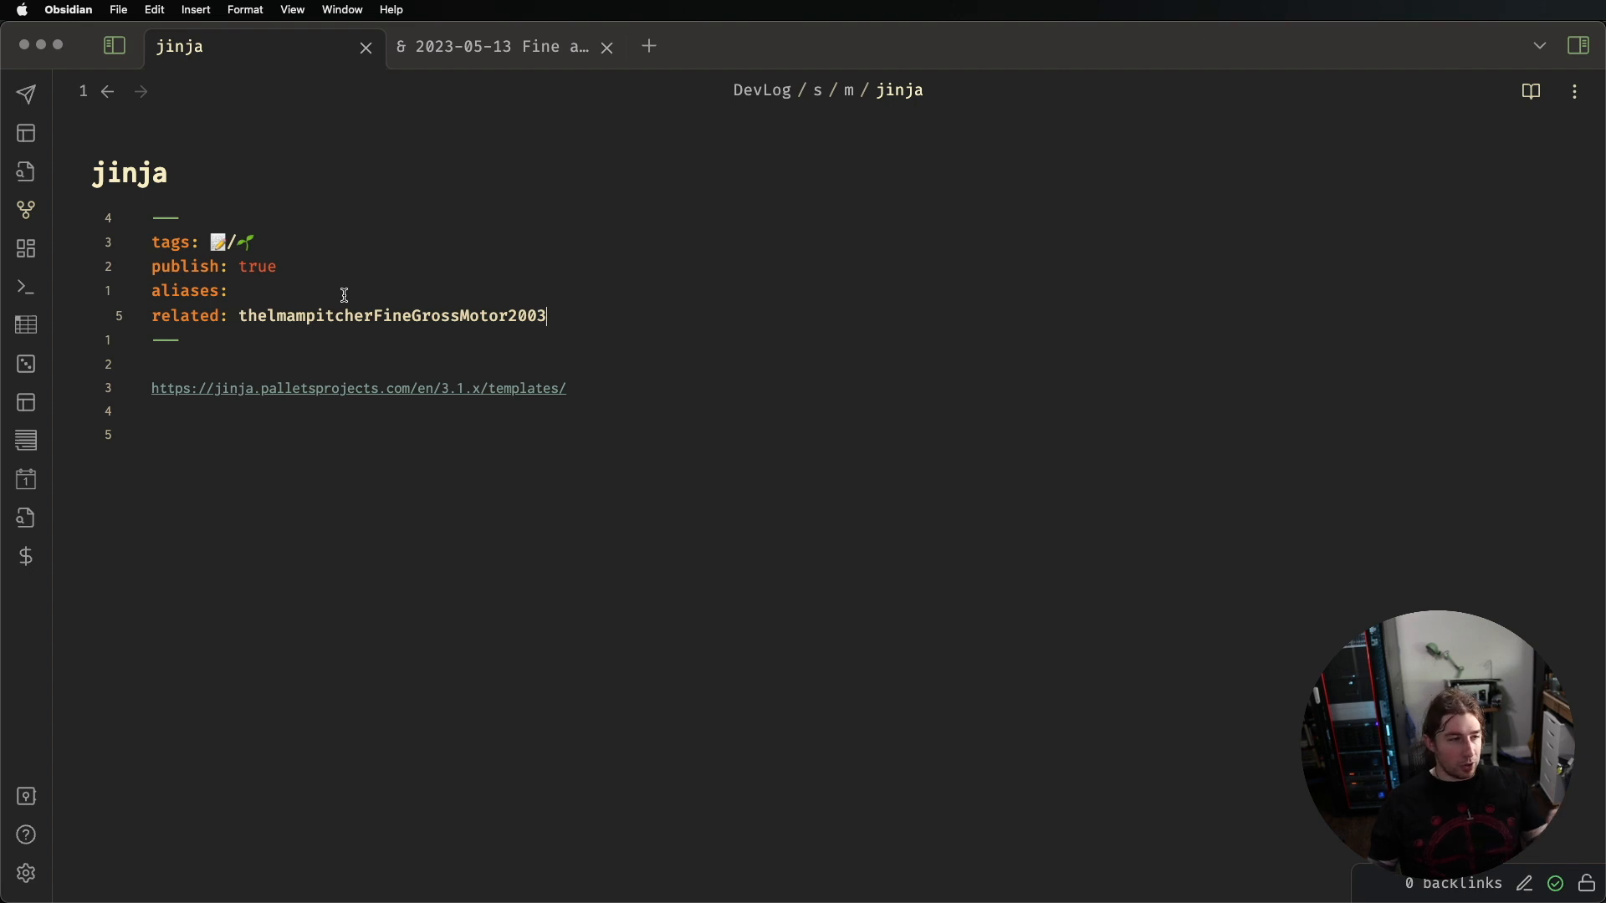
Check the paper note's table of related files, then return to the jinja note and highlight its related field name
left_click(493, 52)
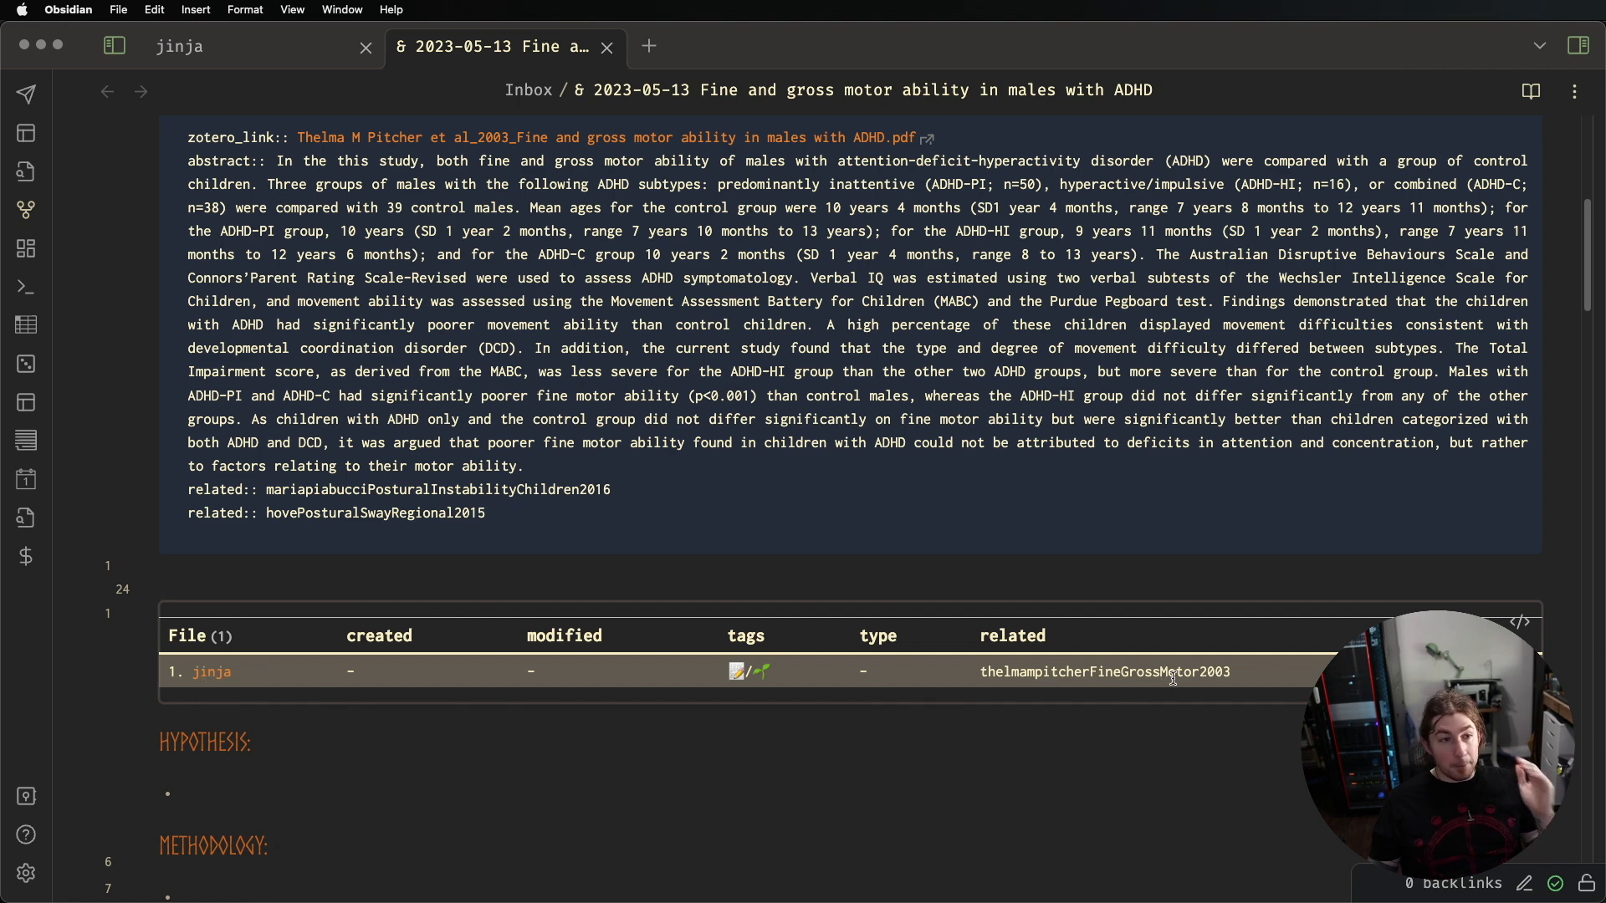
left_click(294, 54)
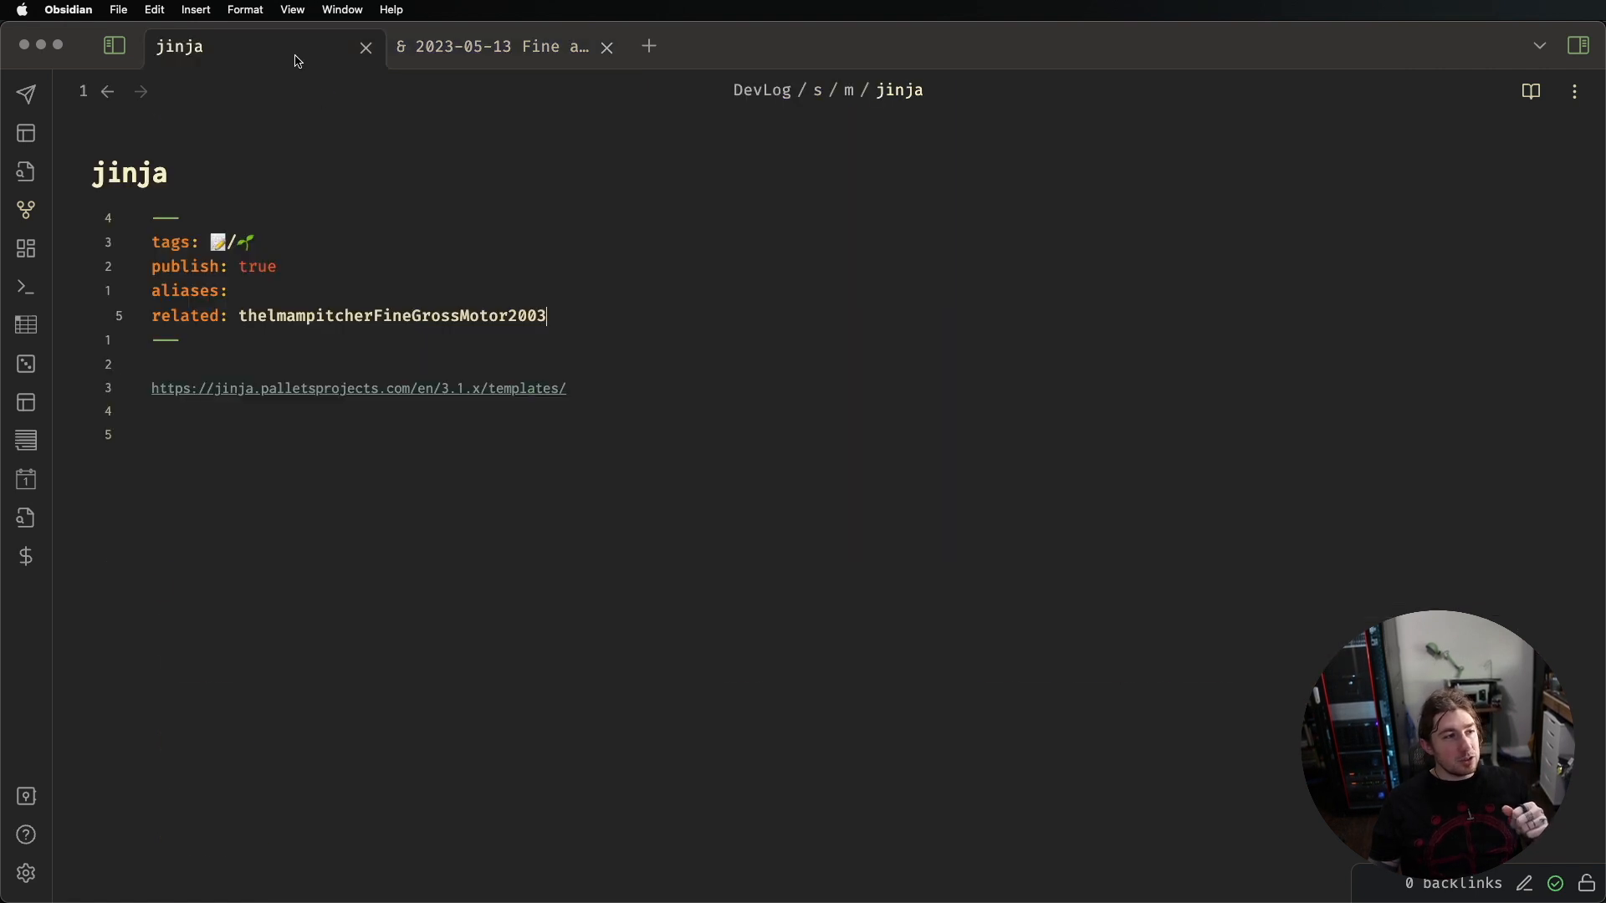
double_click(184, 316)
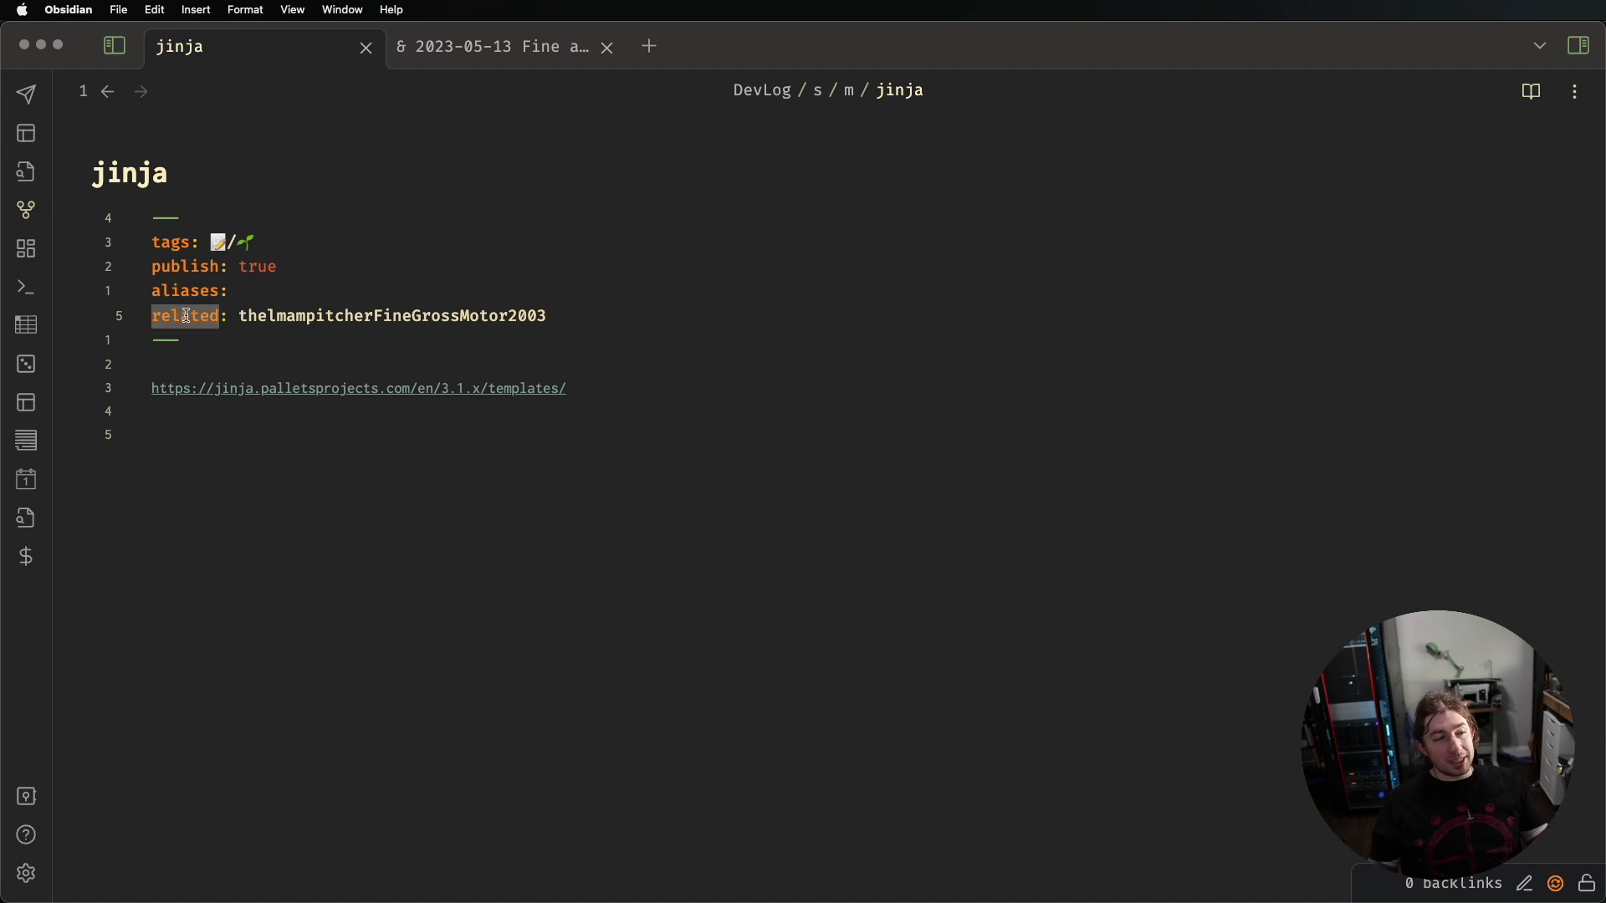
Remove the related line from the jinja note's frontmatter and recheck the related files table in the paper note
left_click(622, 310)
key("super+BackSpace")
key("super+BackSpace")
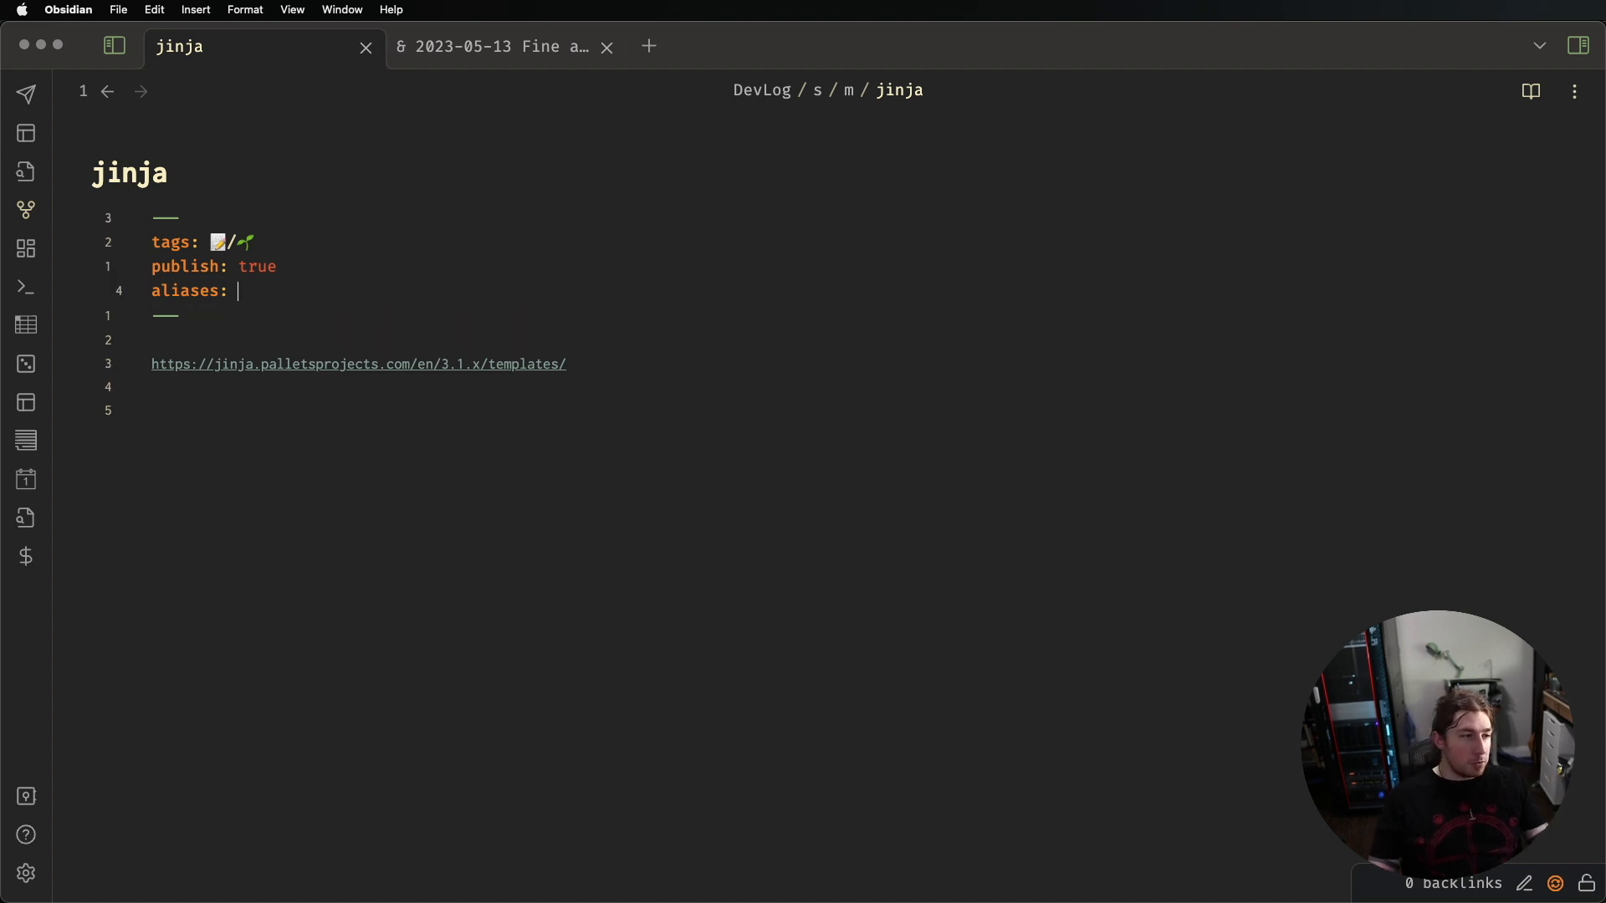
left_click(443, 55)
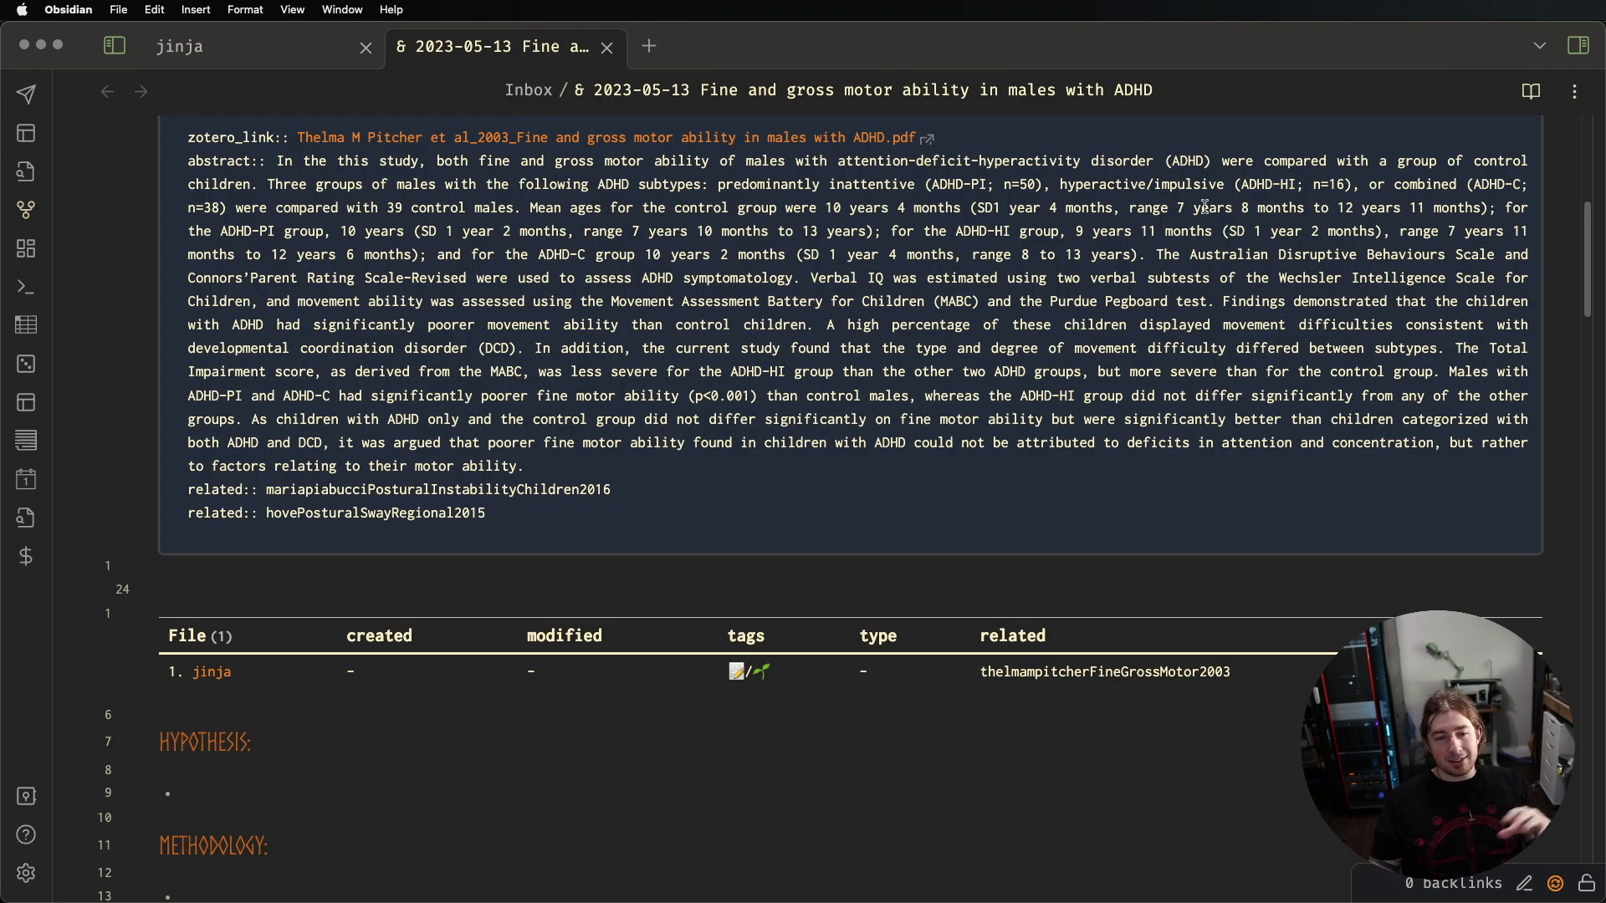
scroll(962, 502, "down", 5)
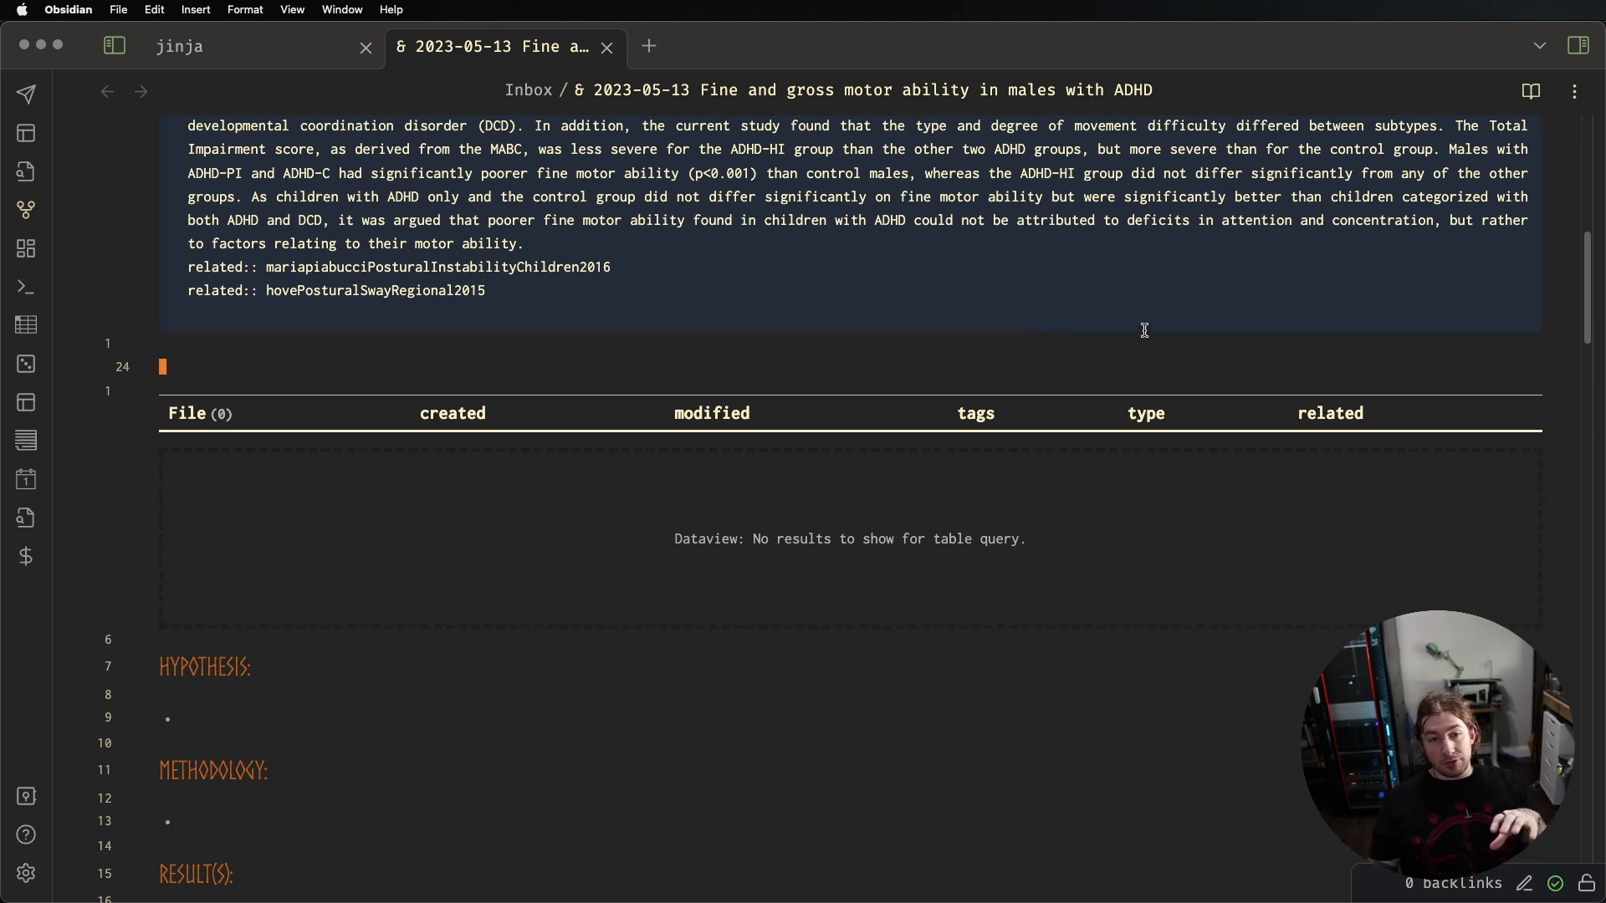
Review the related citekeys in the paper note's Metadata callout, toggling between its source and rendered view
left_click(515, 291)
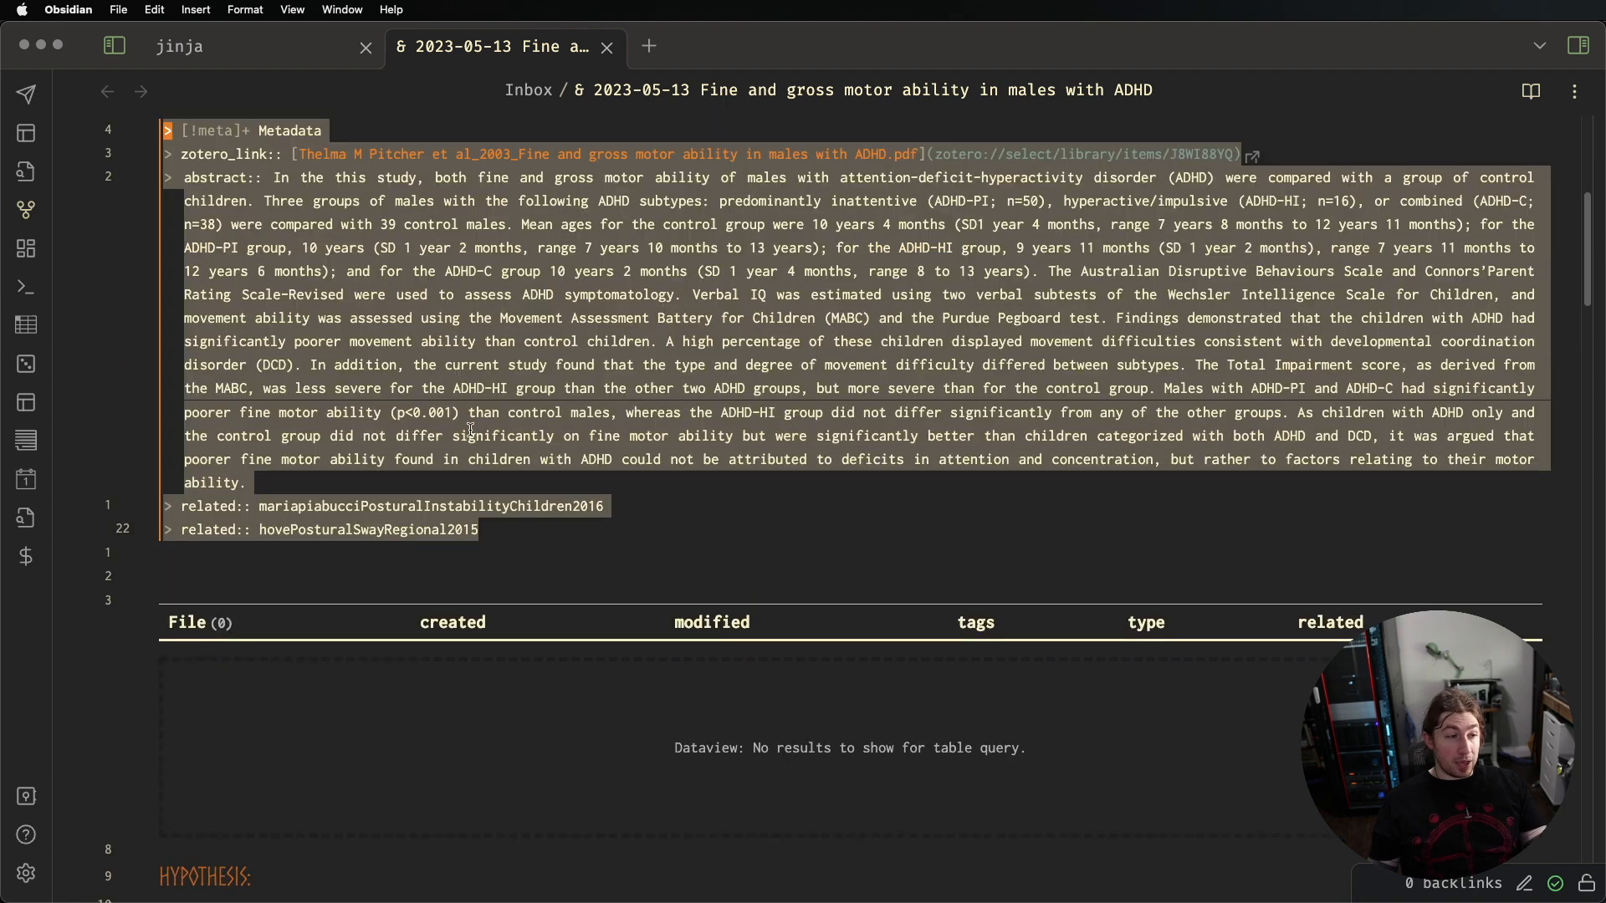
left_click(485, 549)
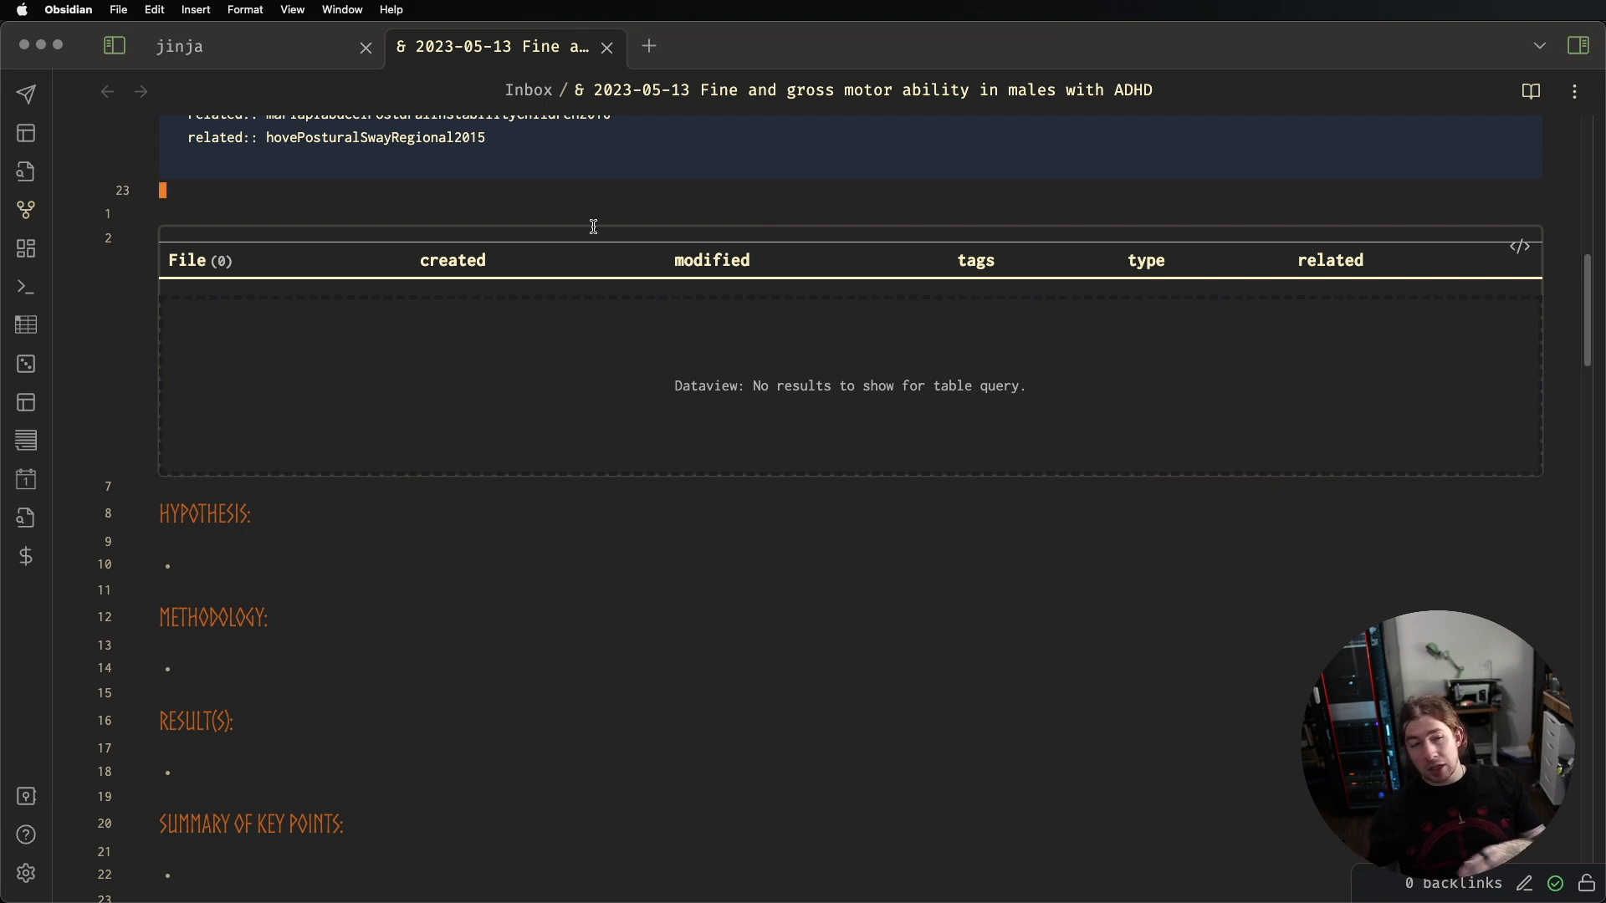
scroll(642, 315, "up", 5)
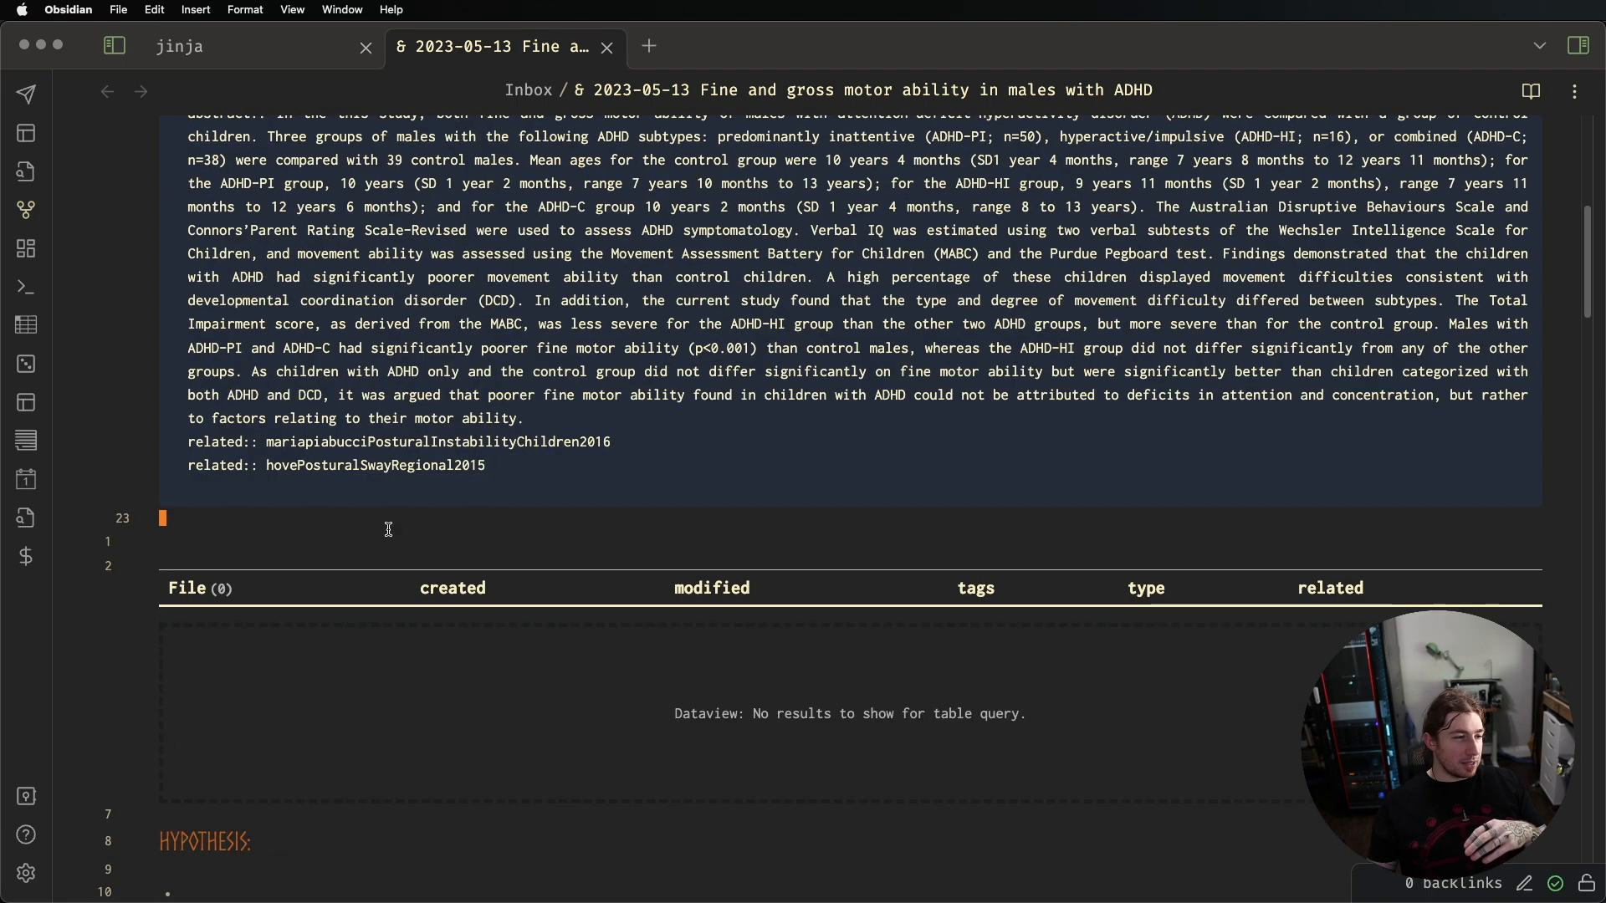
left_click(358, 501)
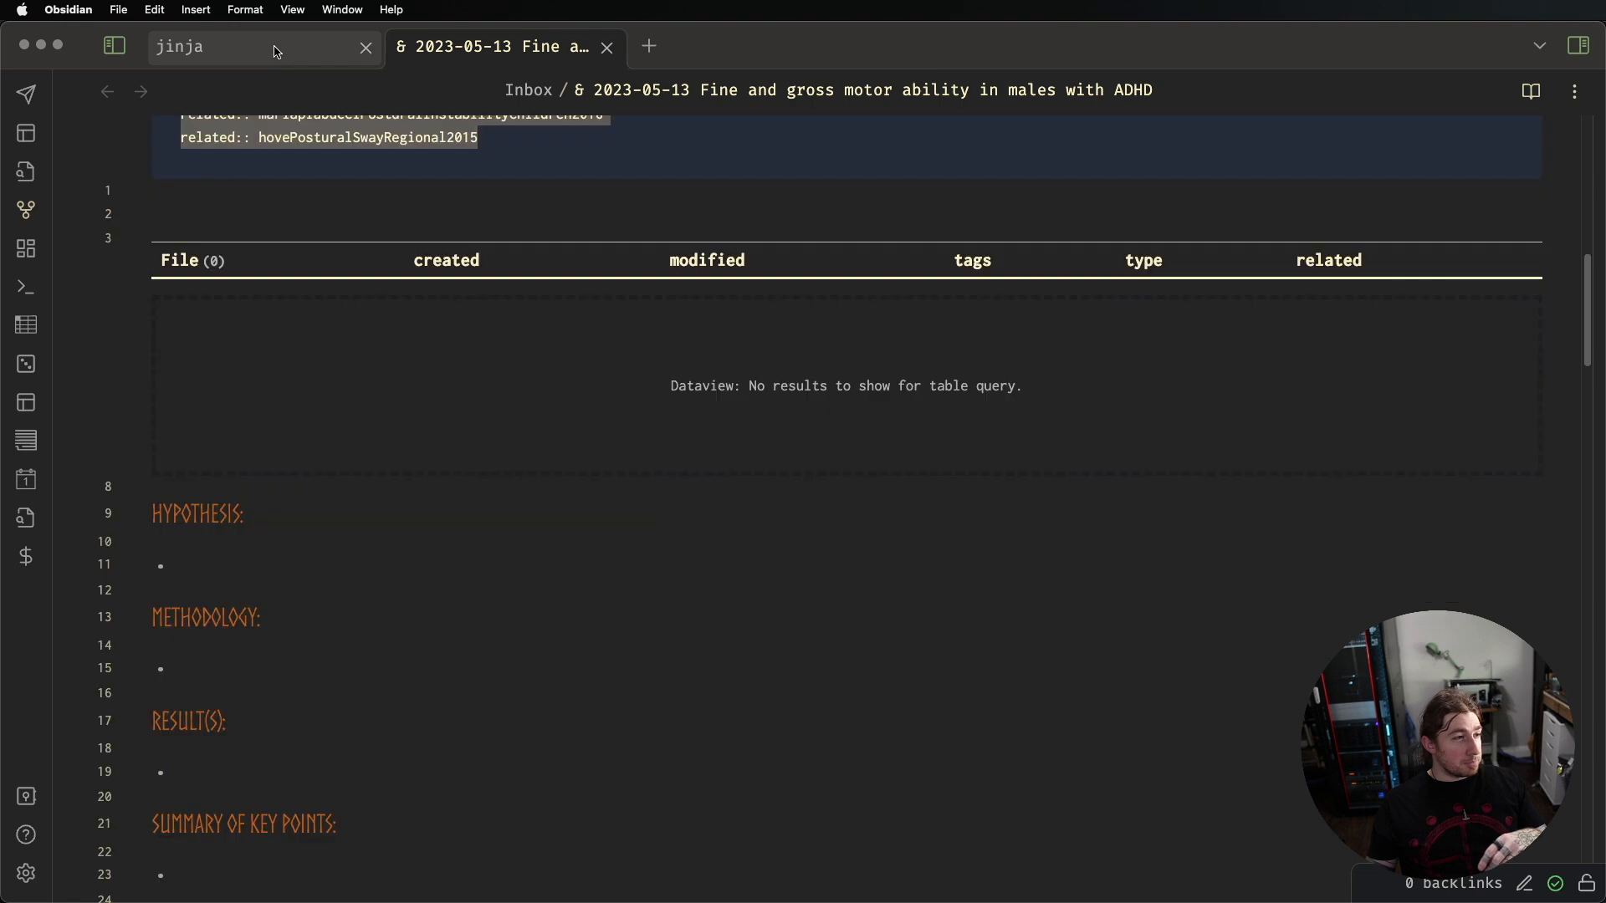
Return to the jinja note and delete the created and updated lines from its frontmatter
left_click(180, 46)
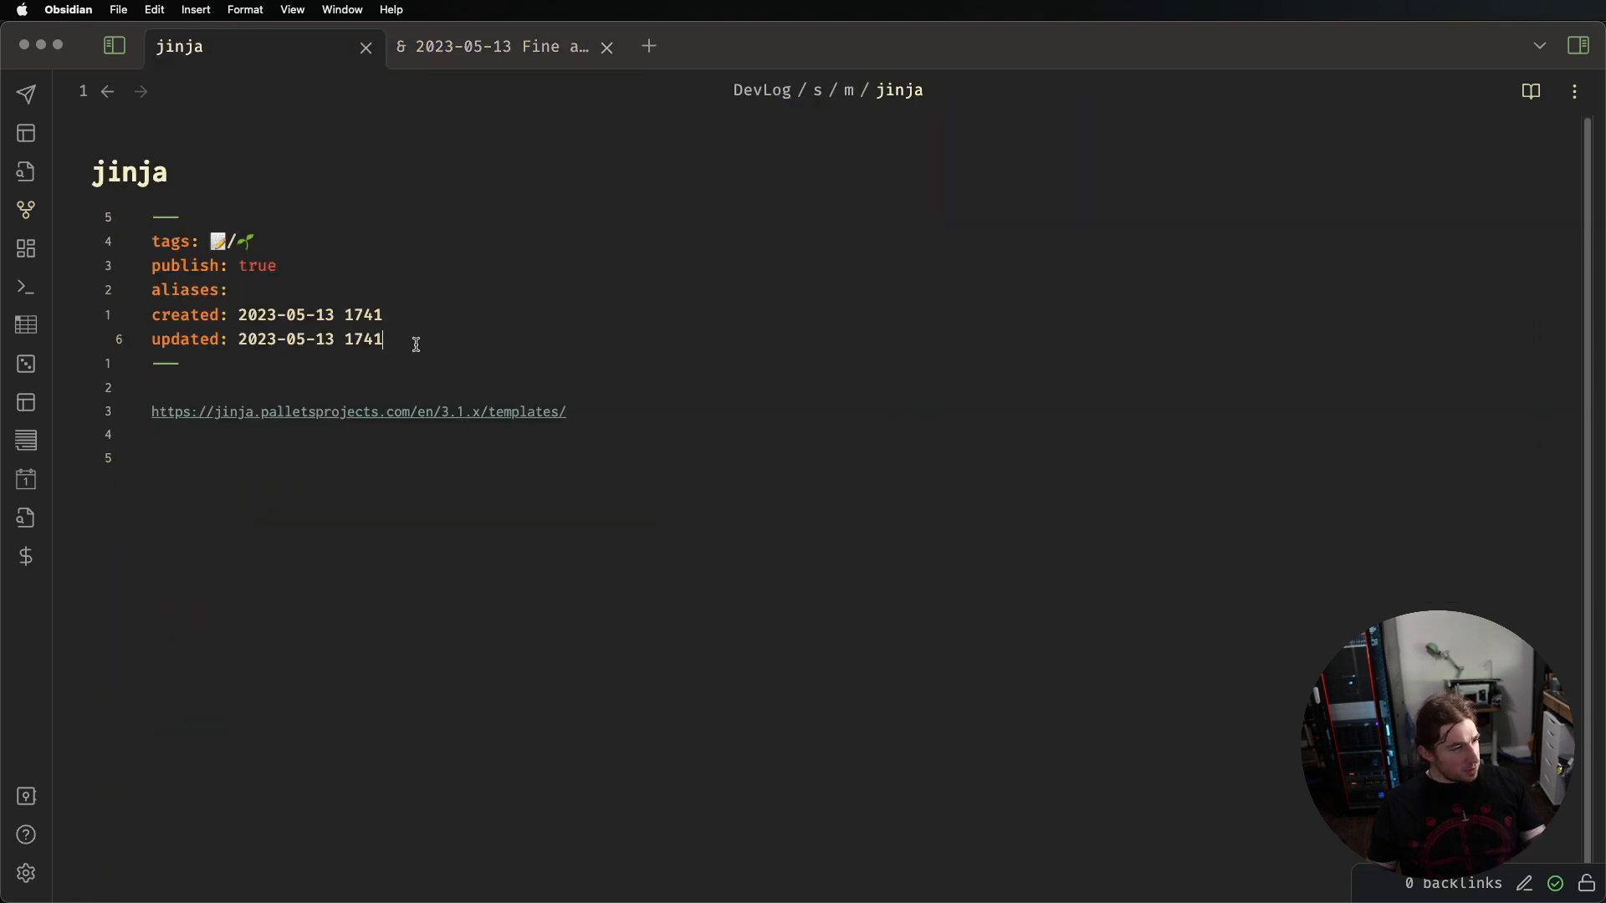
key("shift+Up")
key("shift+Up")
key("BackSpace")
key("super+z")
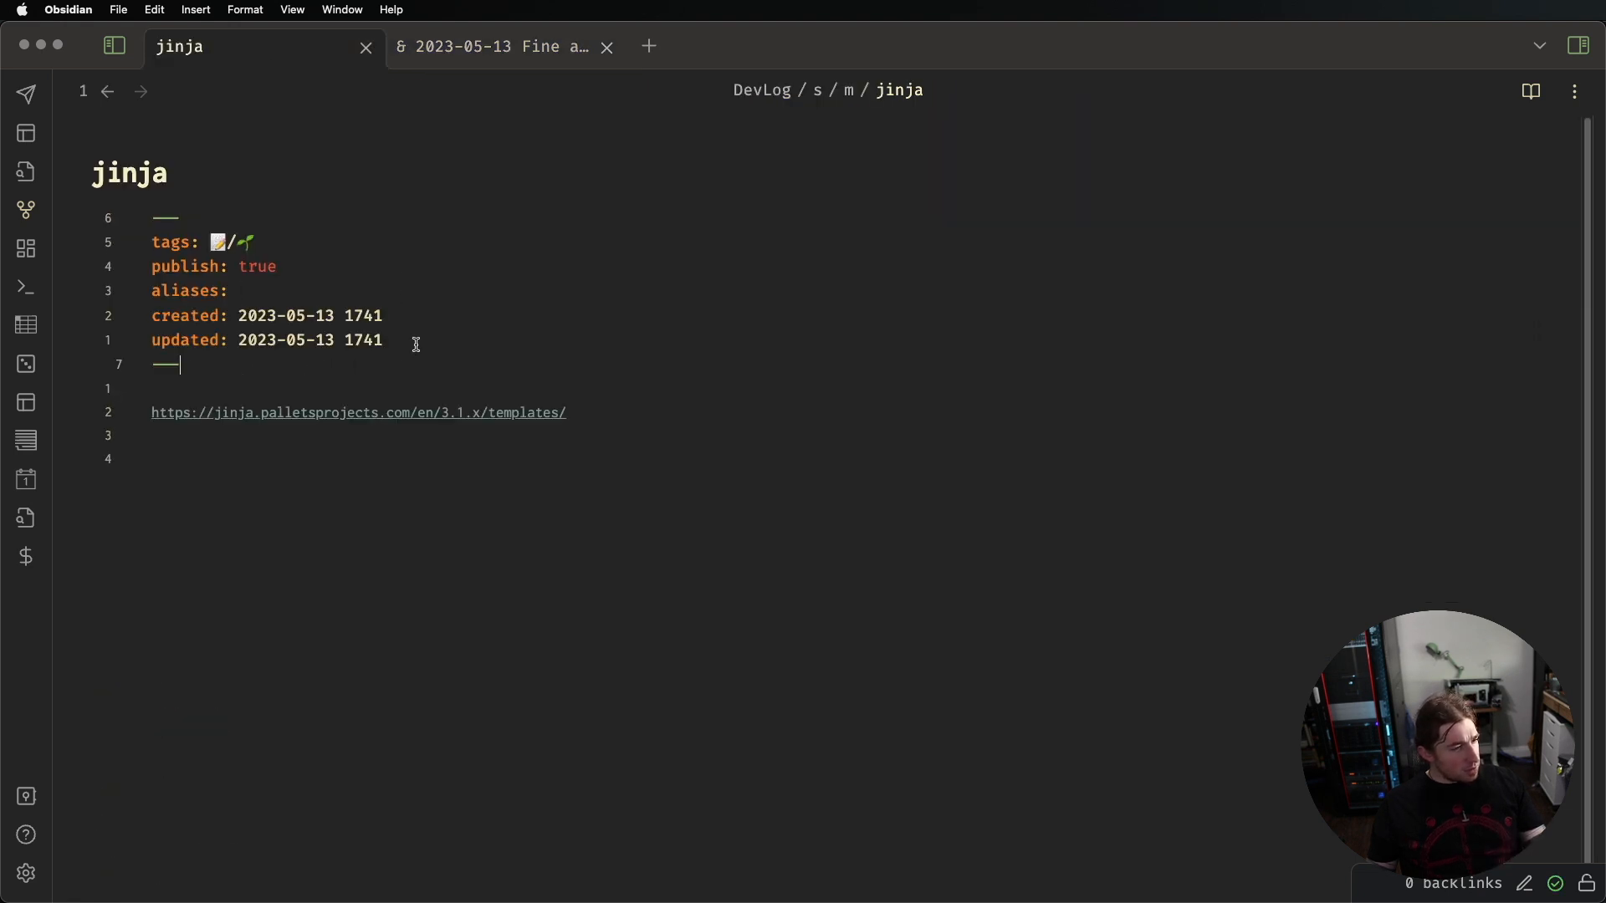
key("super+shift+z")
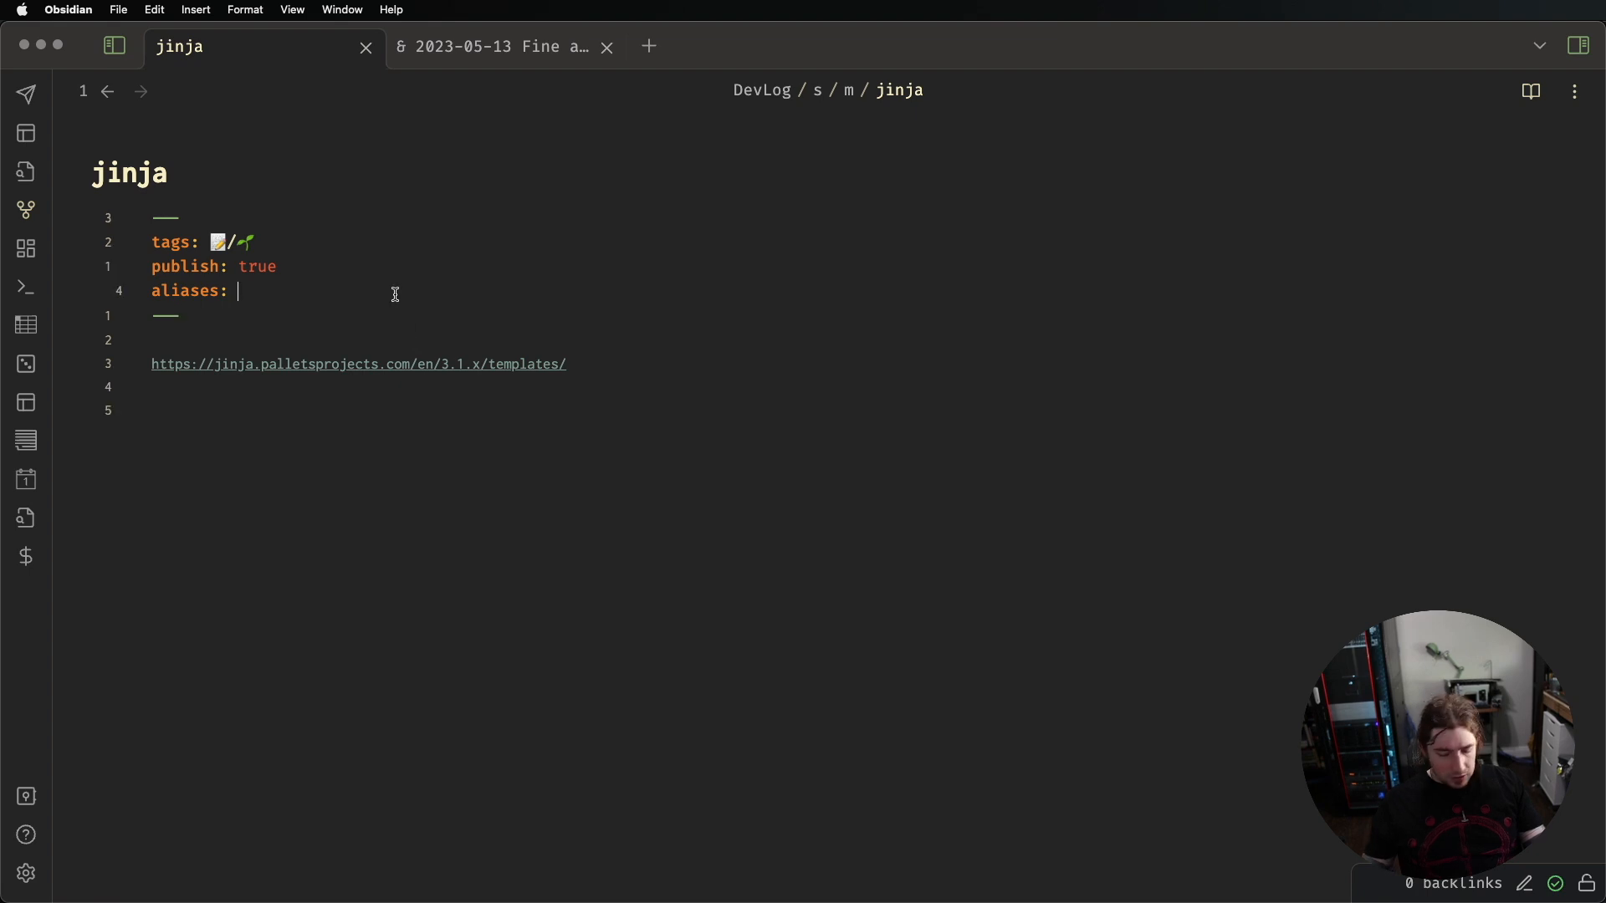
Add an empty related line beneath aliases in the jinja note's frontmatter
key("Return")
type("related:")
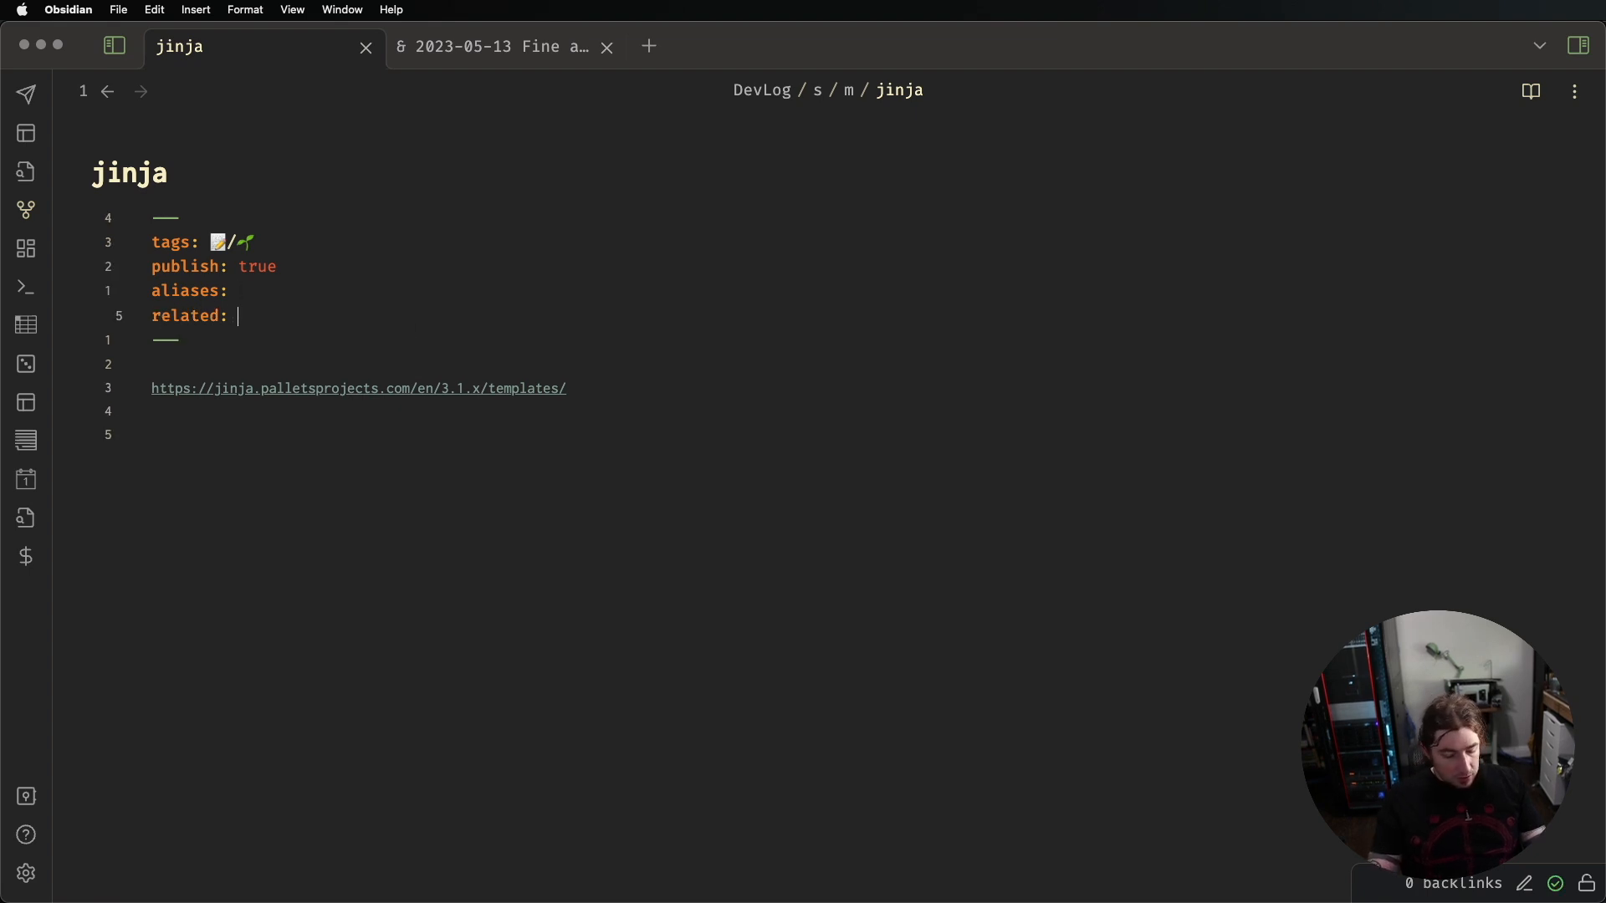
key("super+space")
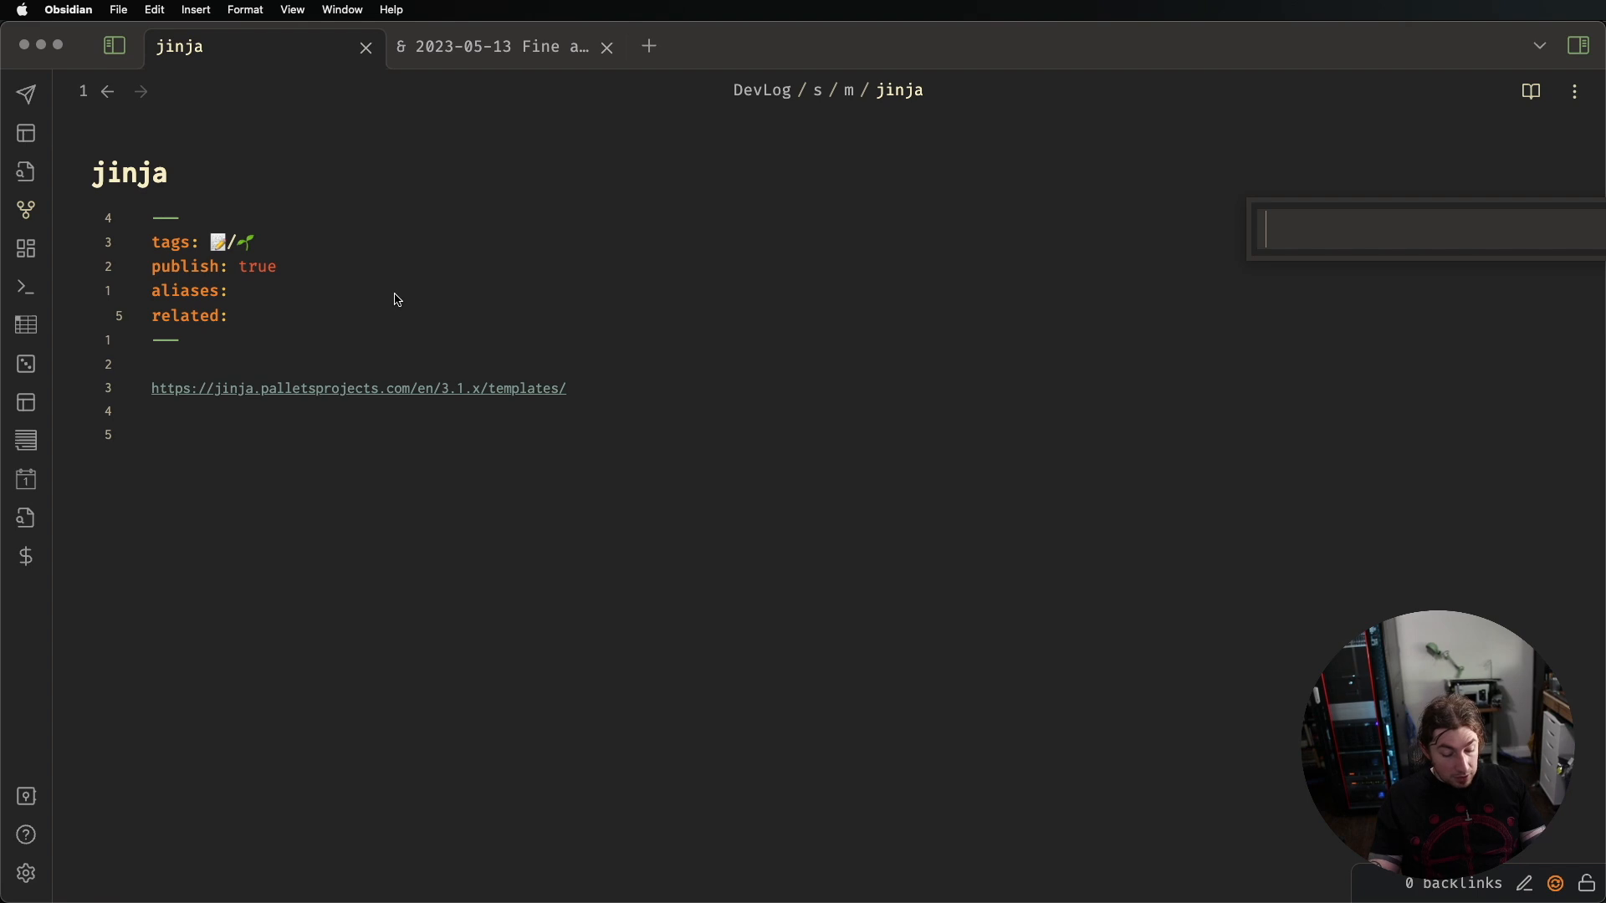
key("Escape")
Fill the jinja note's related field with the citekey of the fine and gross motor ability paper, searching Zotero for "fine"
key("alt+z")
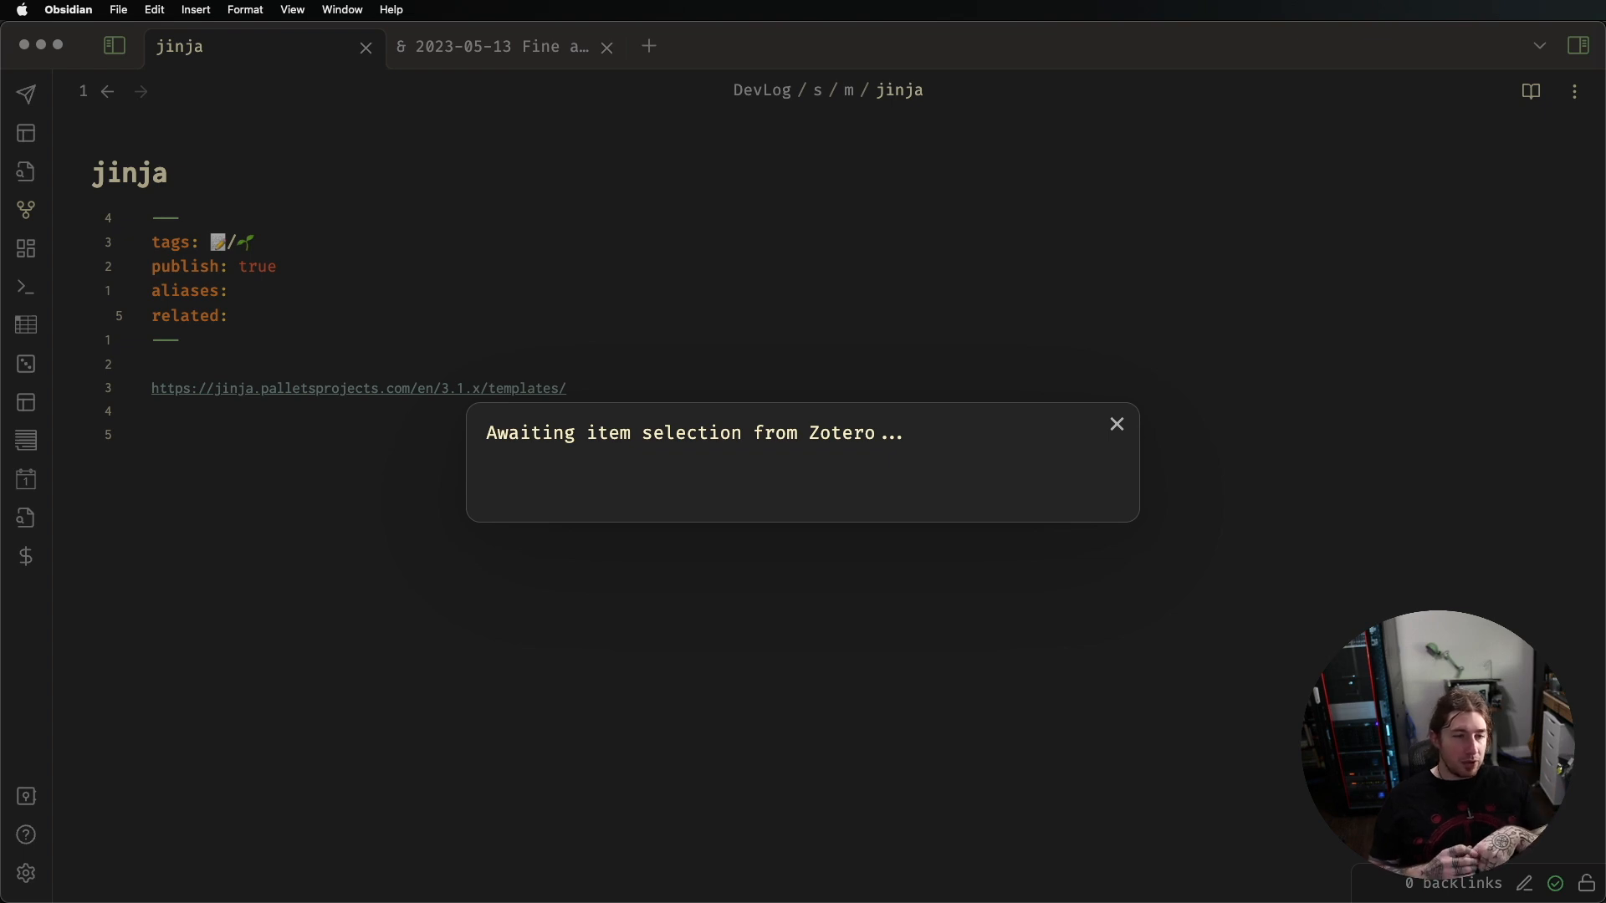
type("related")
key("alt+BackSpace")
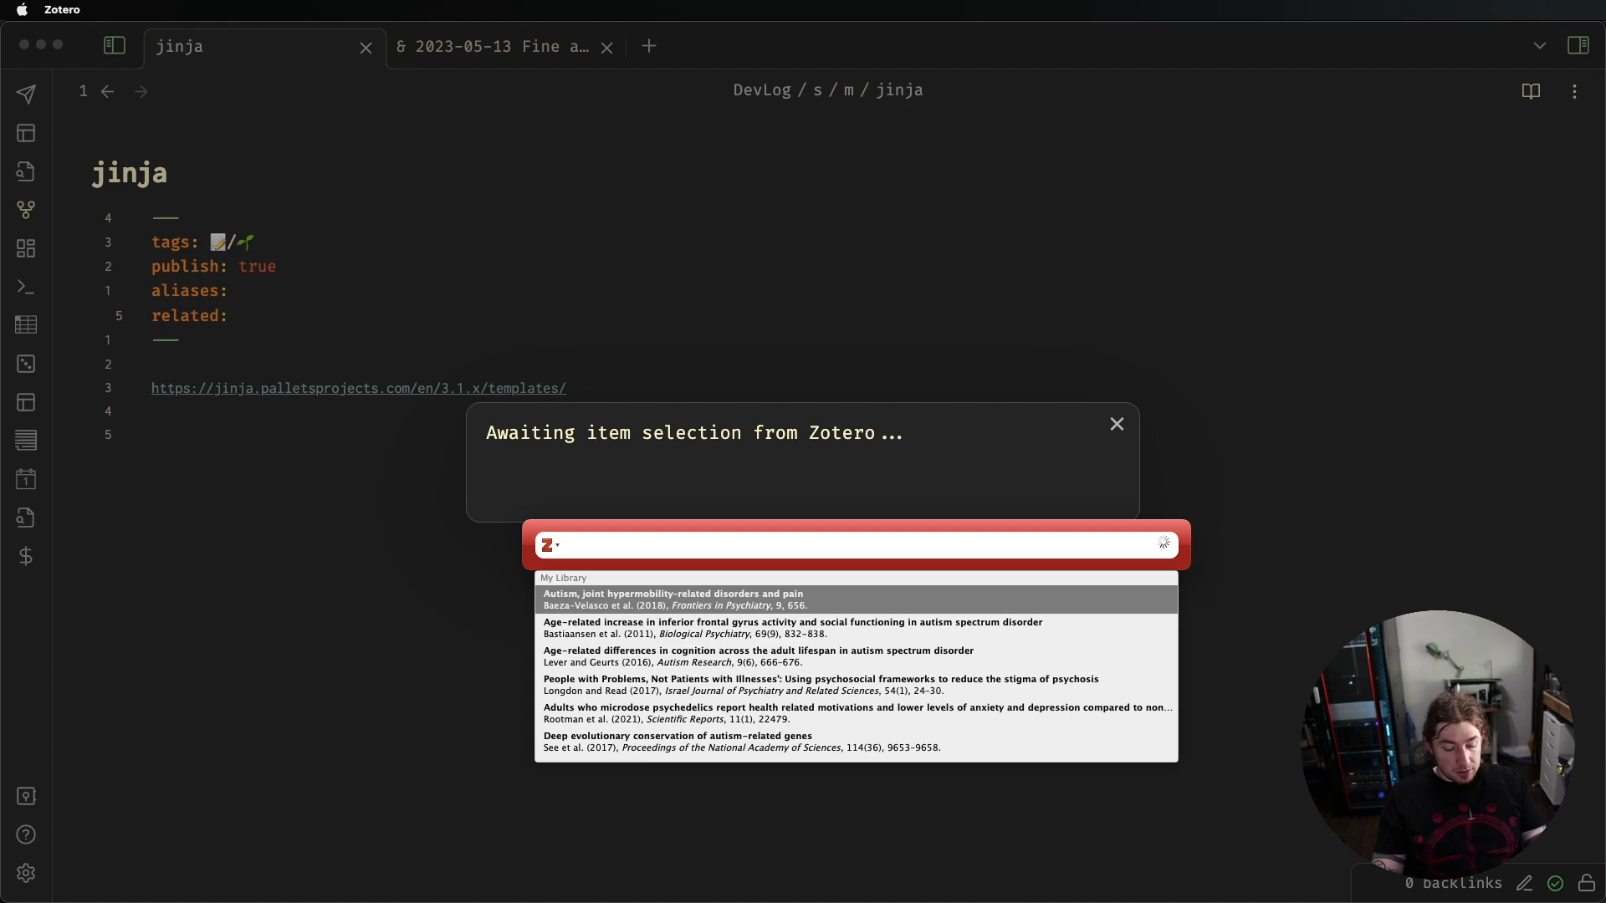
type("firn")
key("BackSpace")
key("BackSpace")
type("ne")
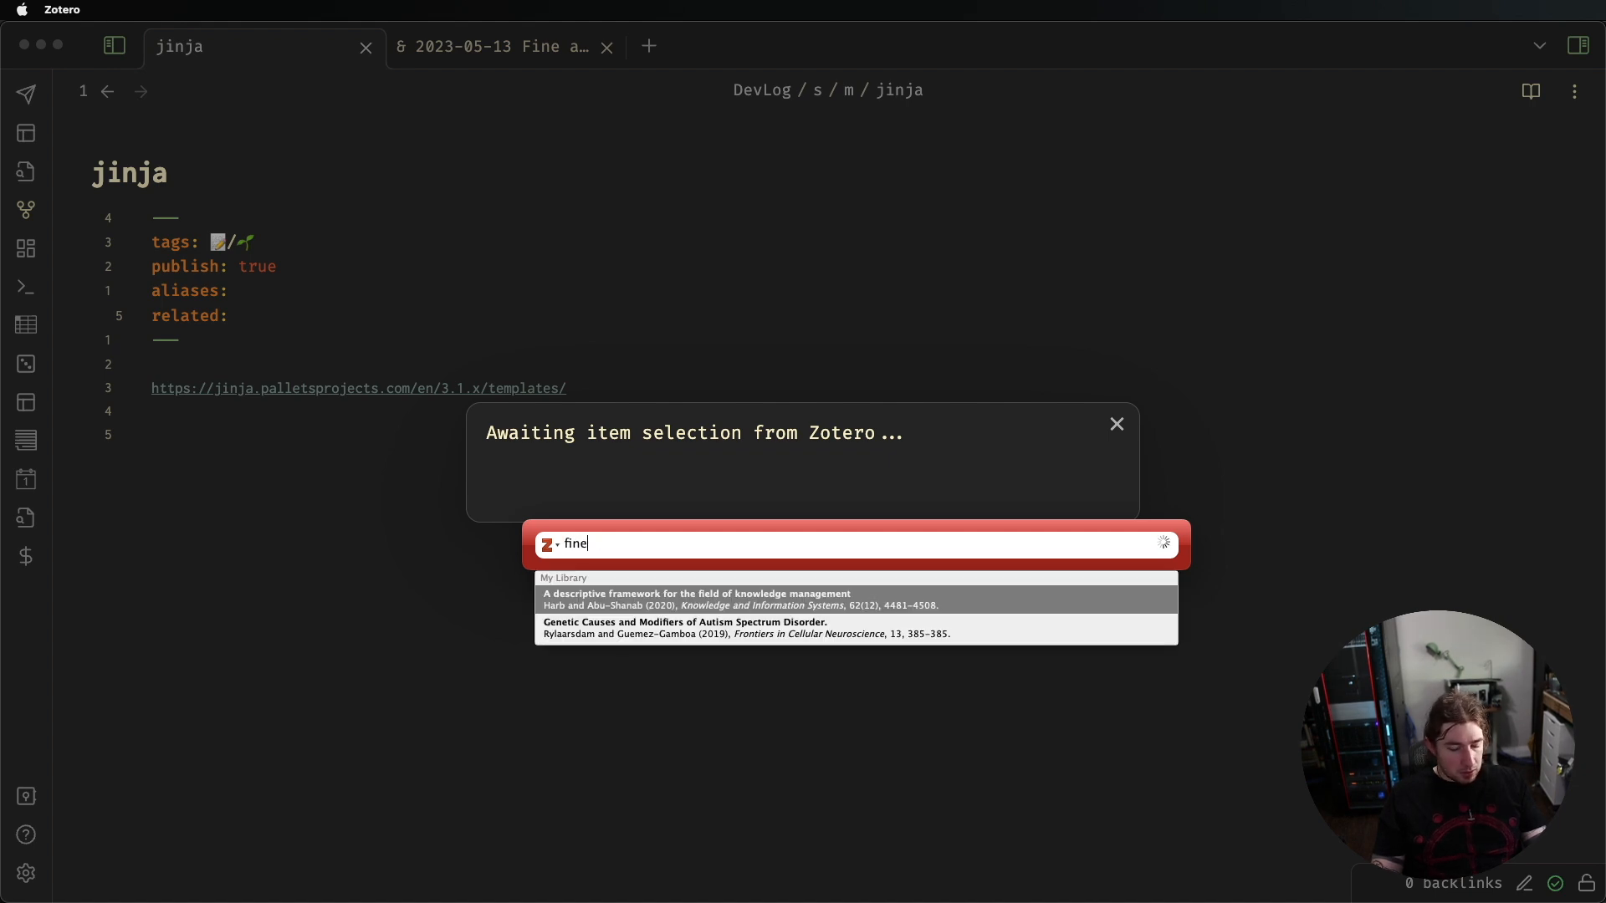
key("Return")
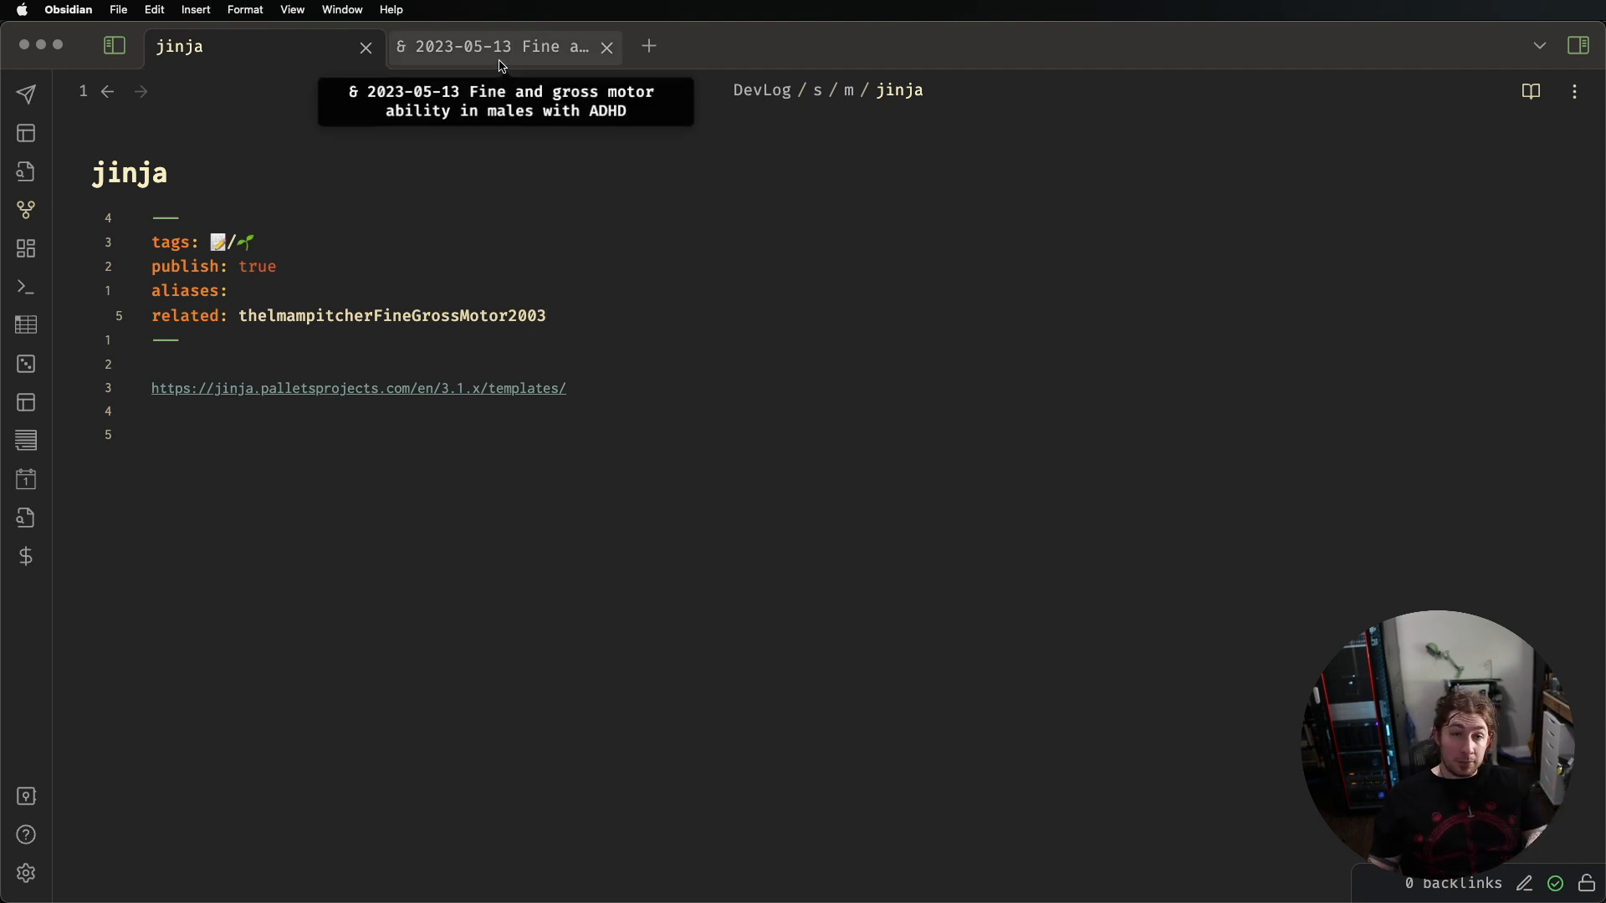
Move the related line below the jinja note's frontmatter as a "related::" inline field and wrap its citekey in [[ ]] link brackets
left_click(247, 316)
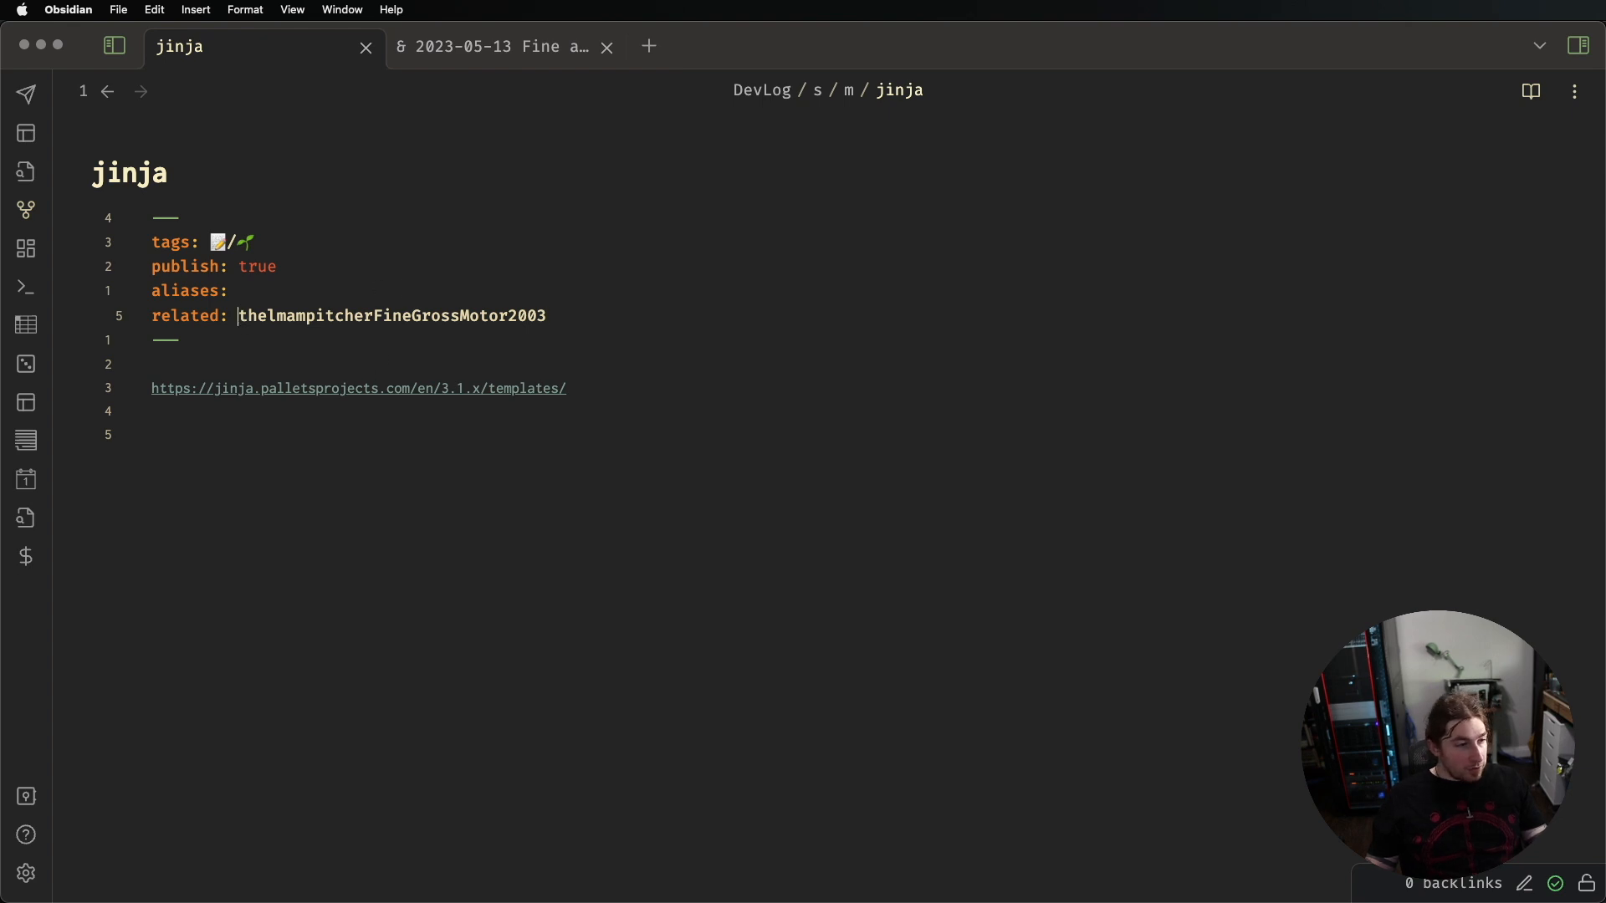
key("alt+Down")
type(":")
key("super+Left")
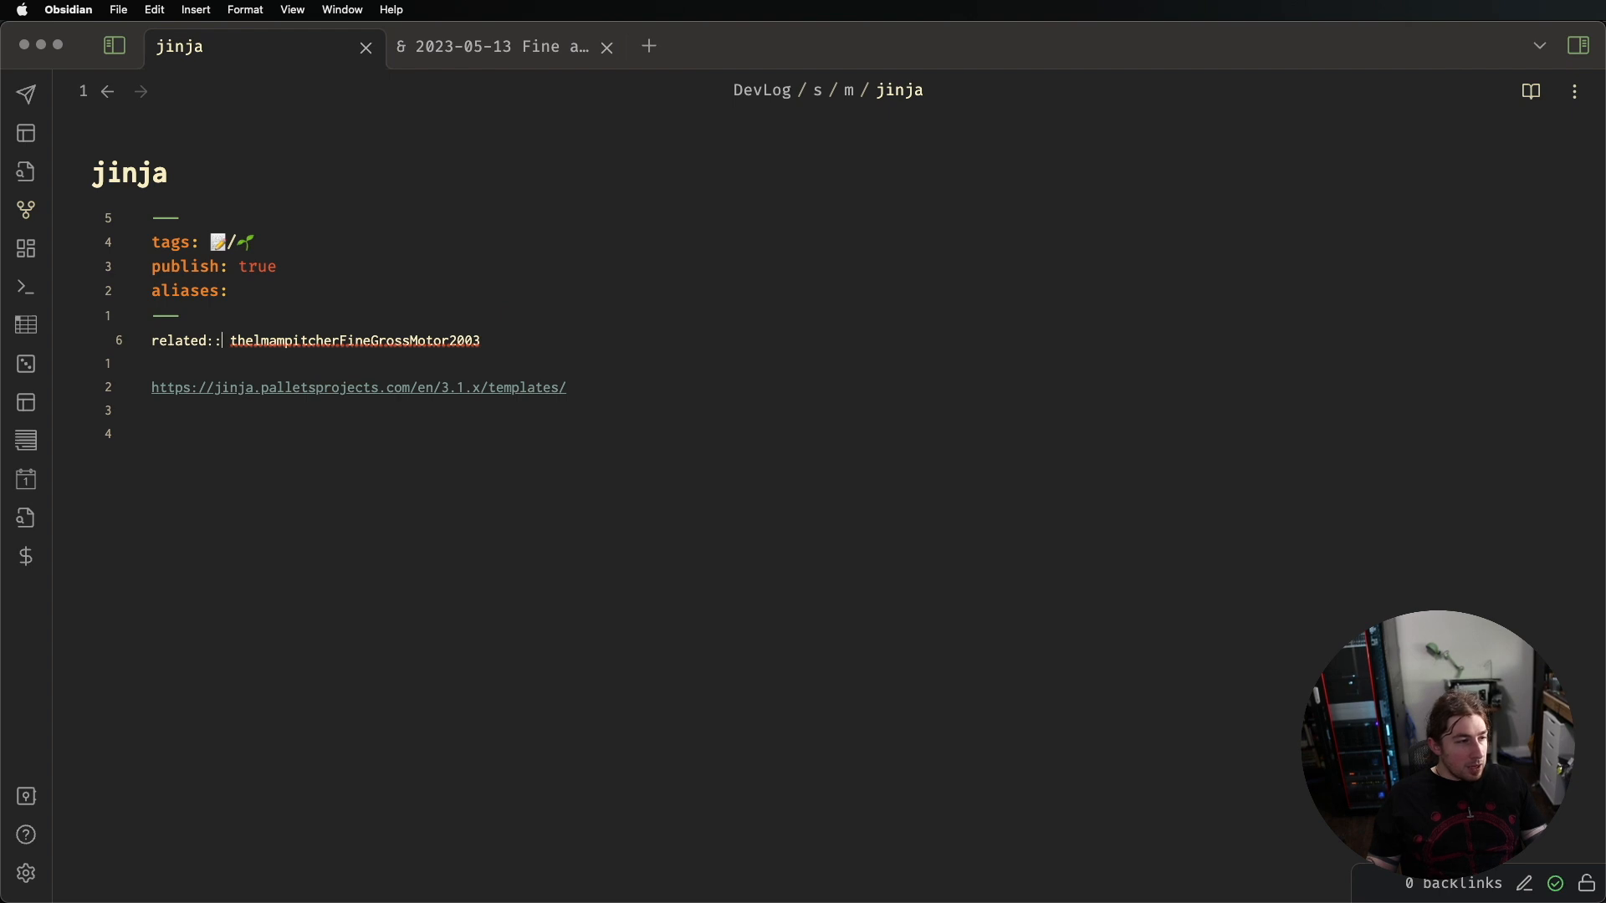
key("shift+End")
type("[[")
key("Right")
key("Down")
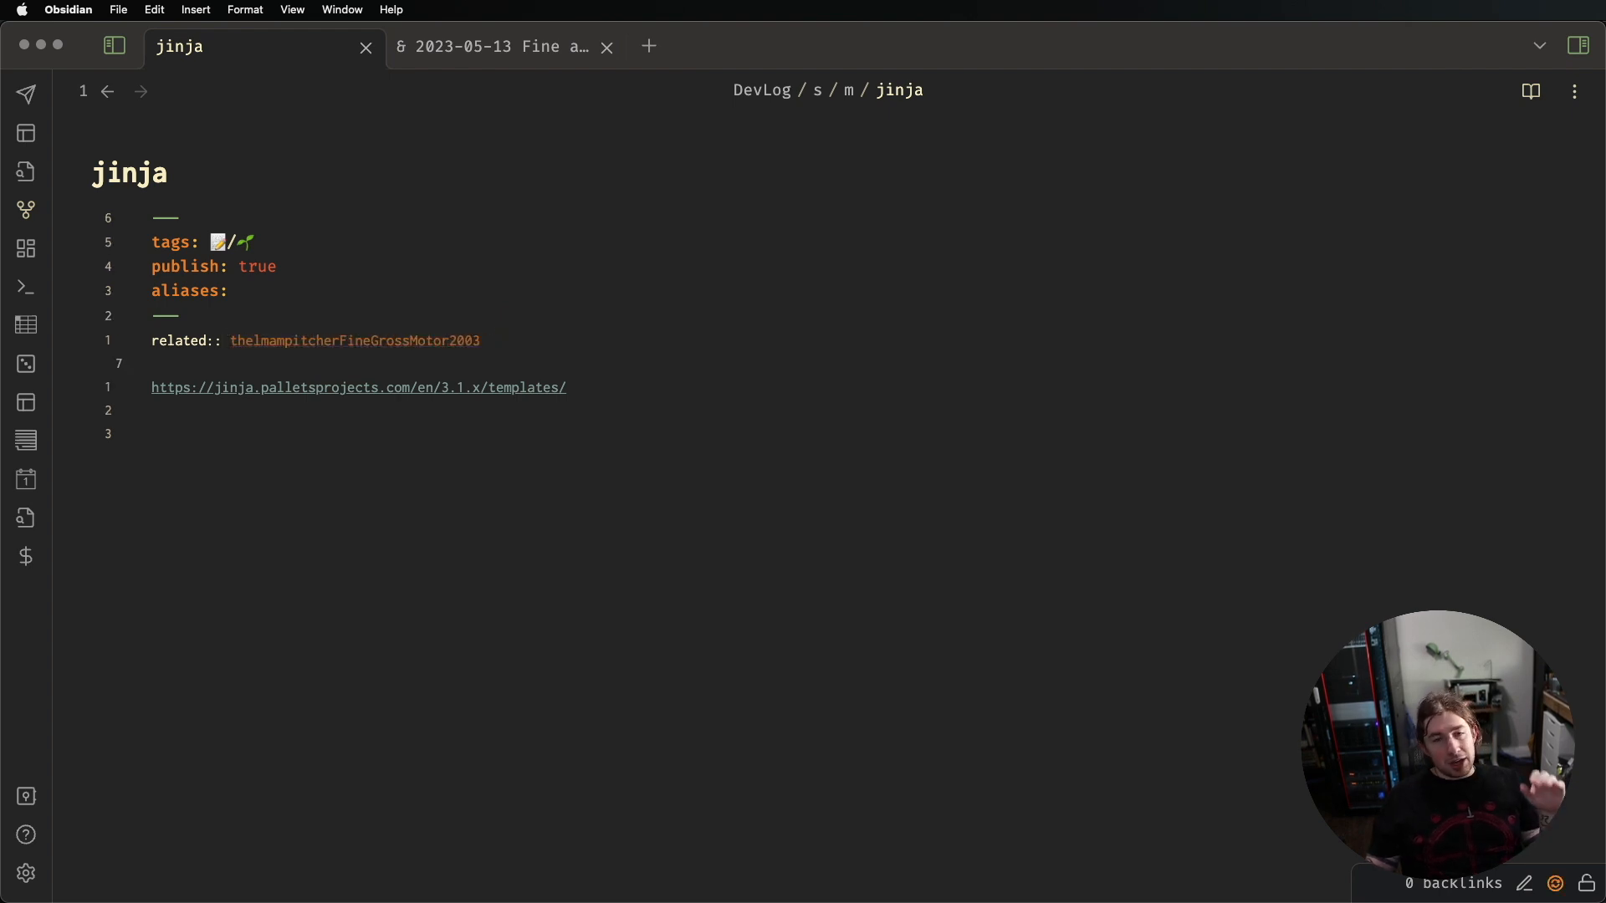
key("Up")
key("Up")
key("Down")
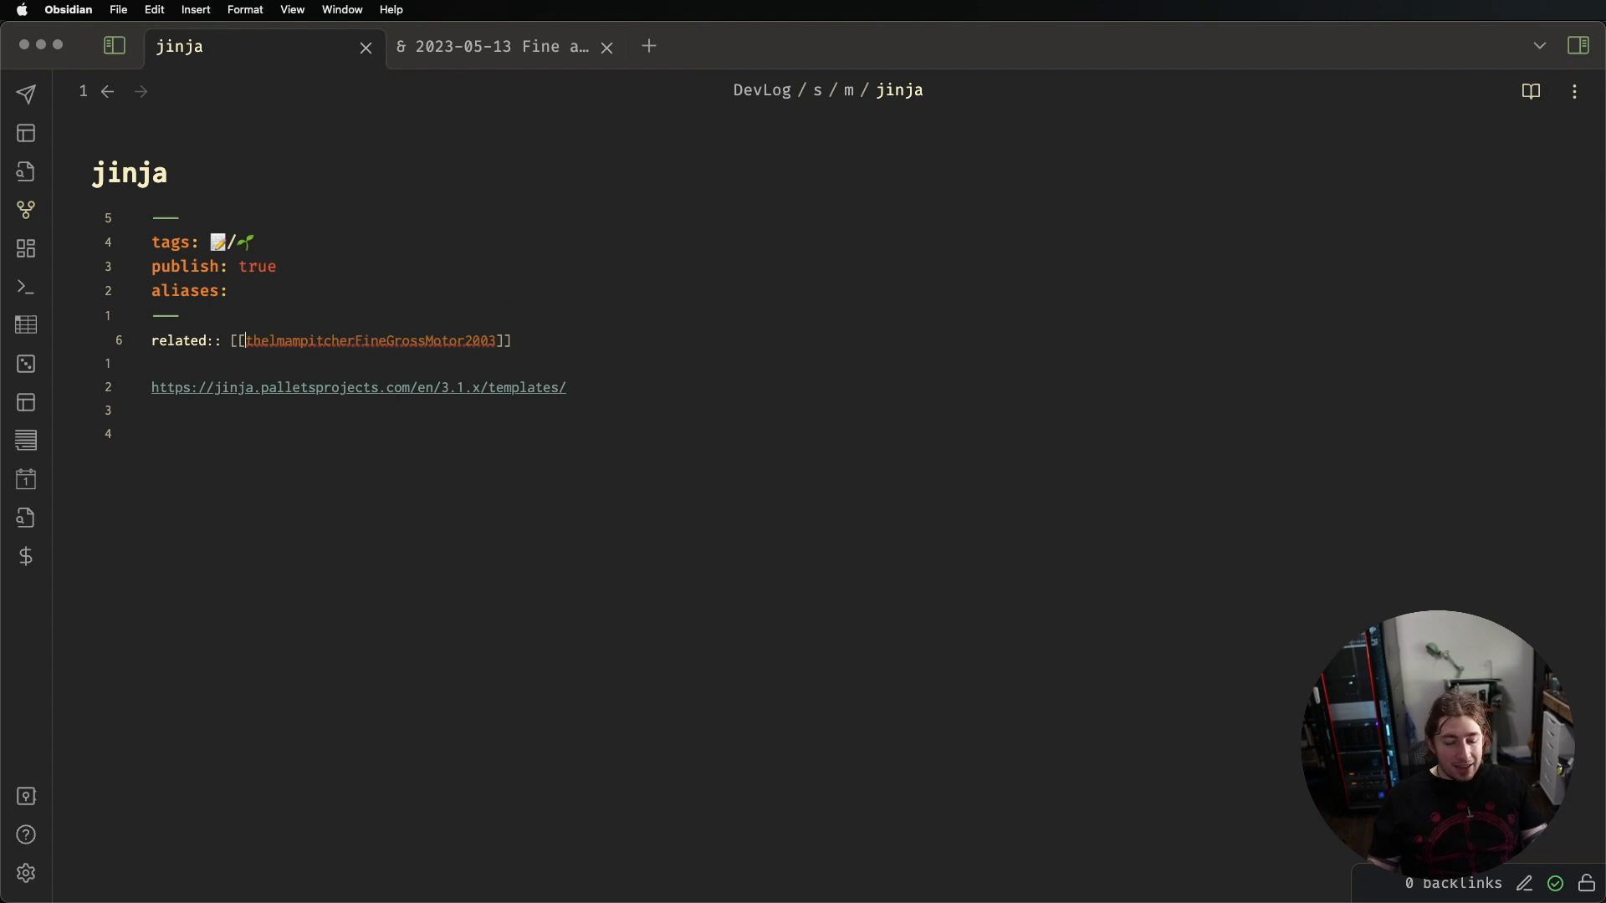
Below the related field, link to "& 2023-05-13 Fine and gross motor ability in males with ADHD" with its citekey alias as display text, followed by a blank line
key("Down")
key("Down")
key("Up")
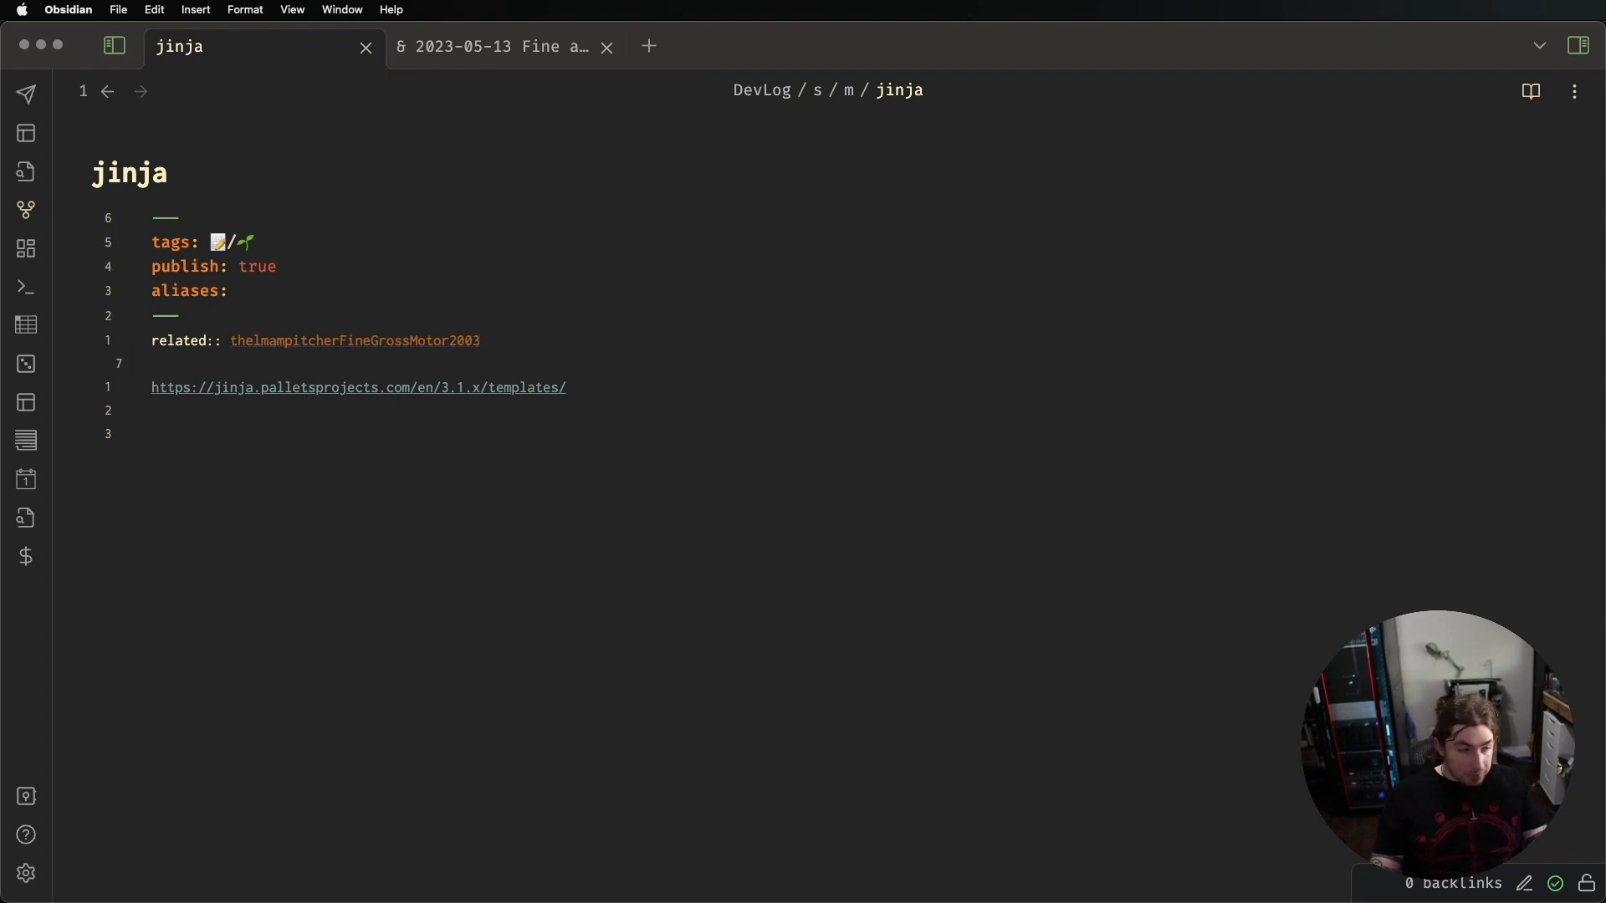
type("[[")
key("Down")
key("Return")
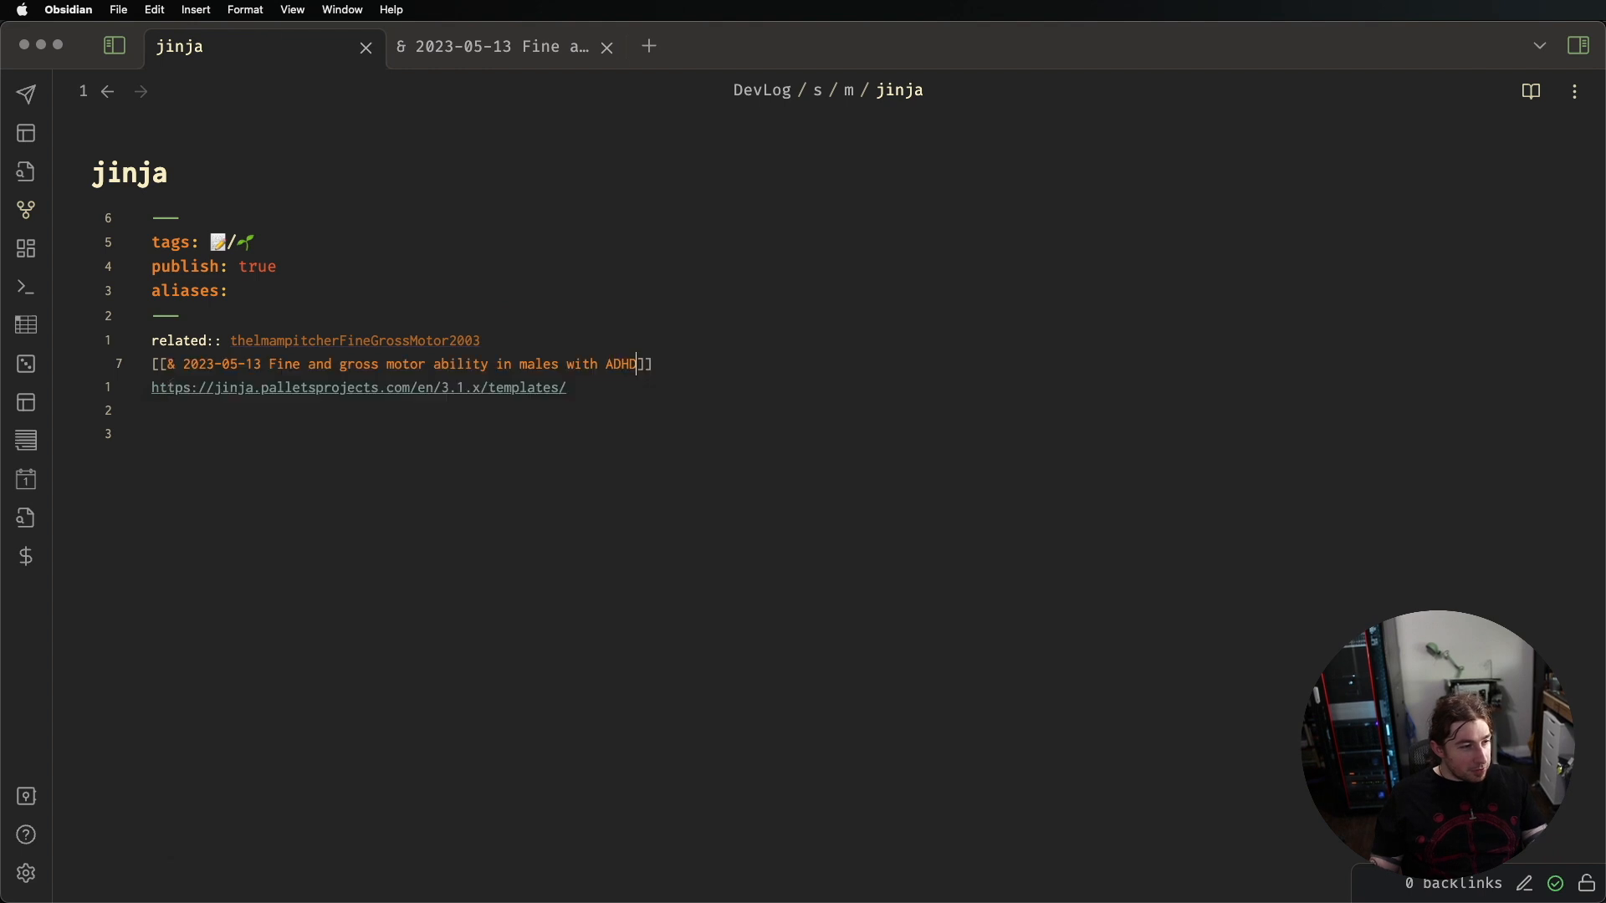
type("|")
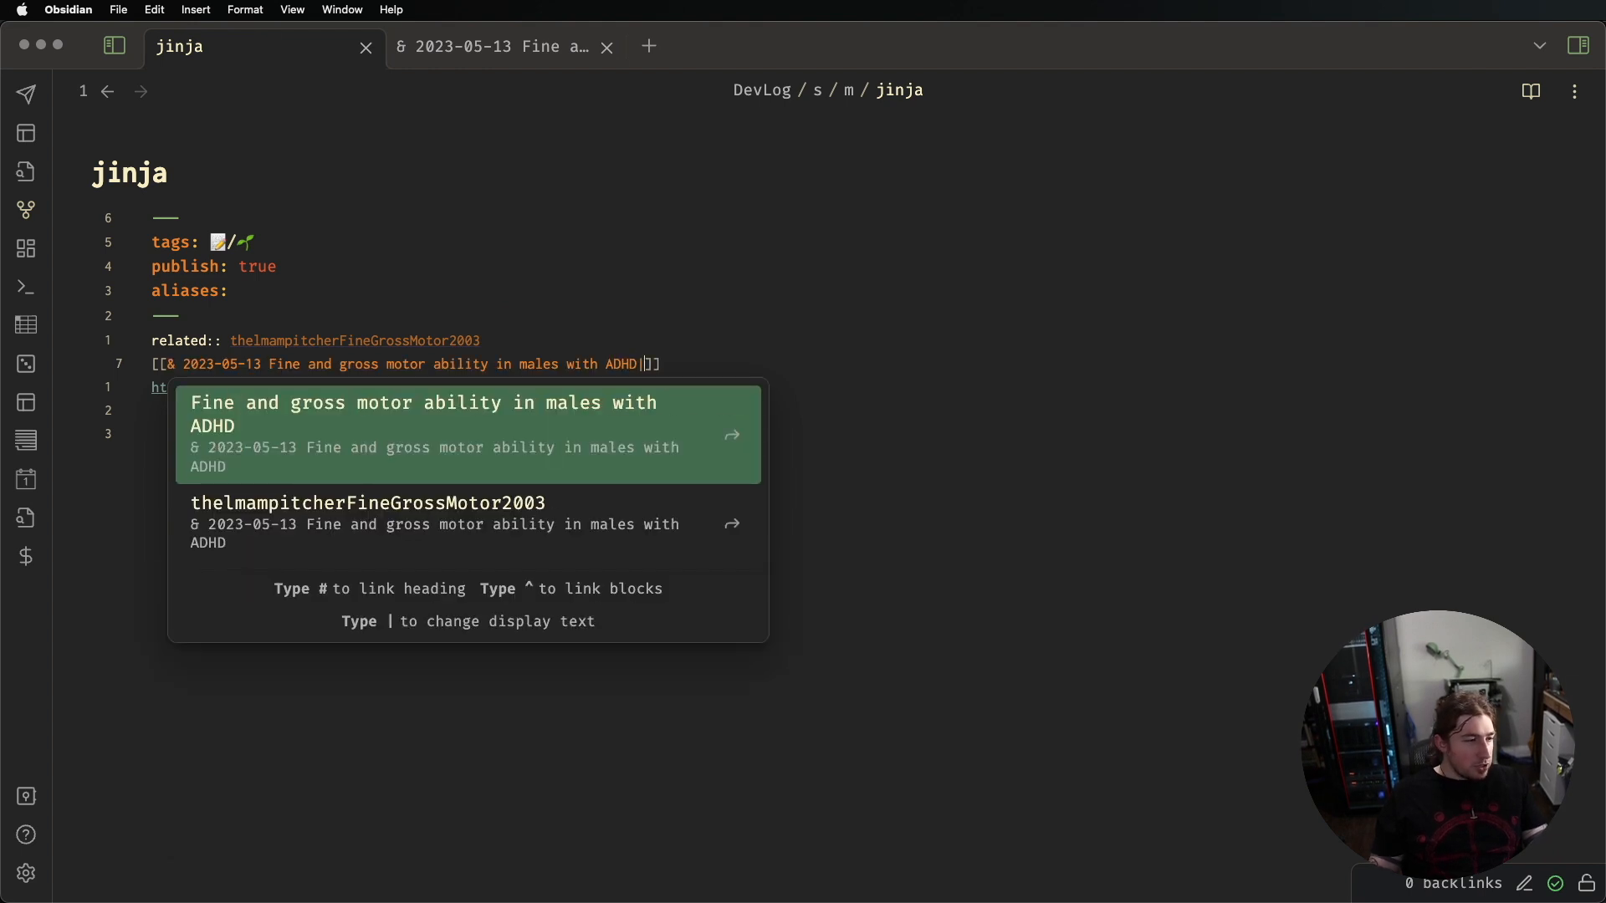
key("Down")
key("Return")
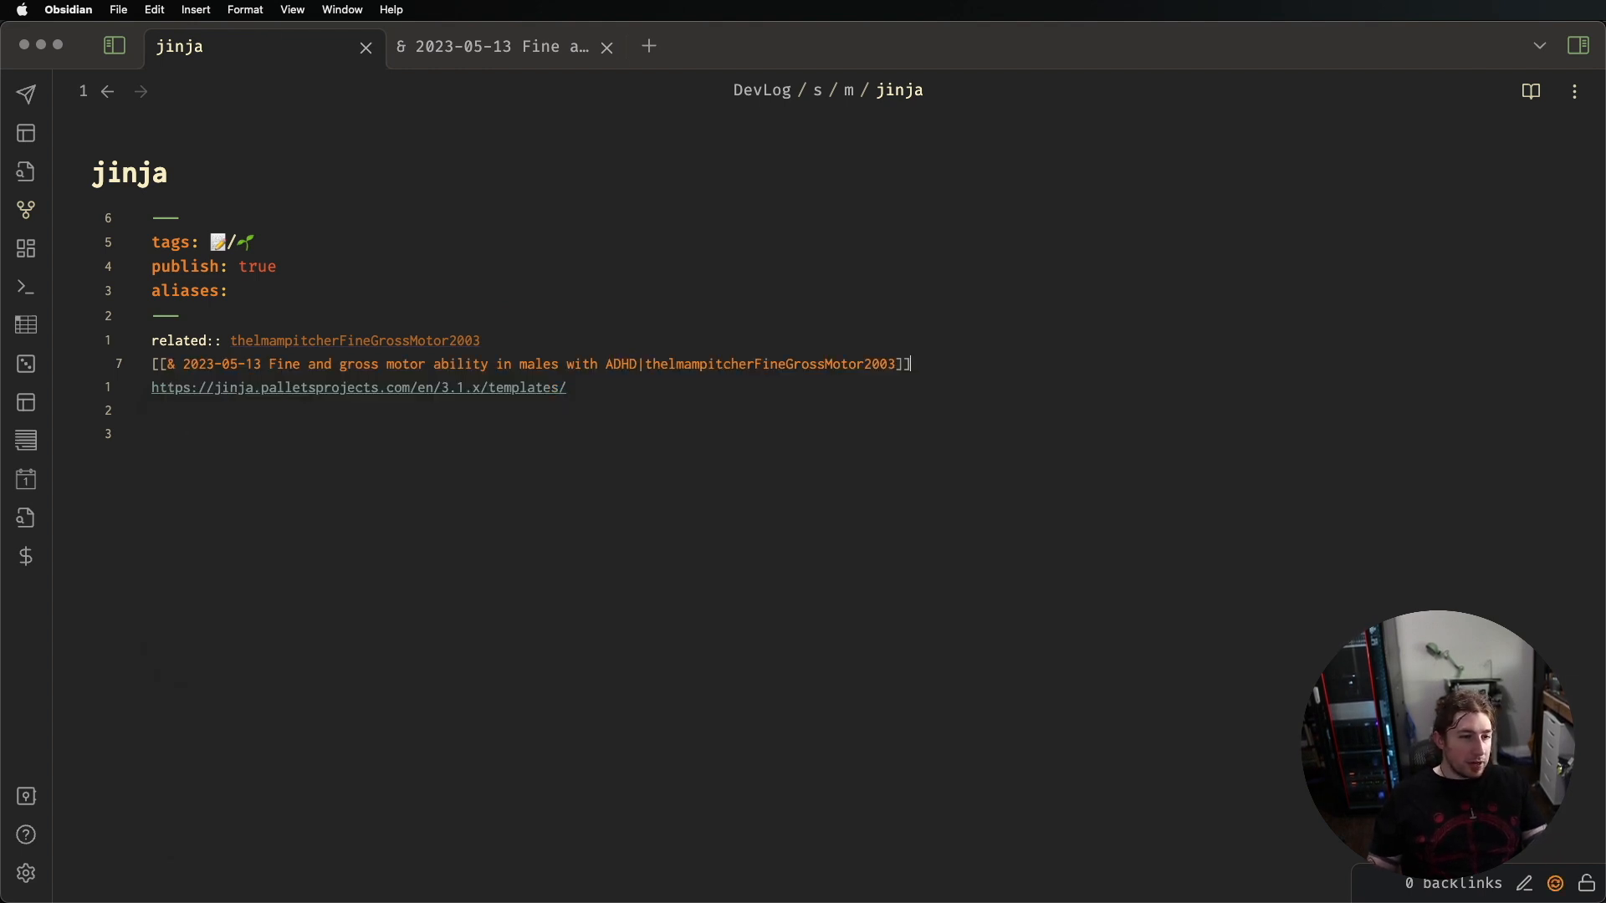
key("Right")
key("Left")
key("Return")
key("Up")
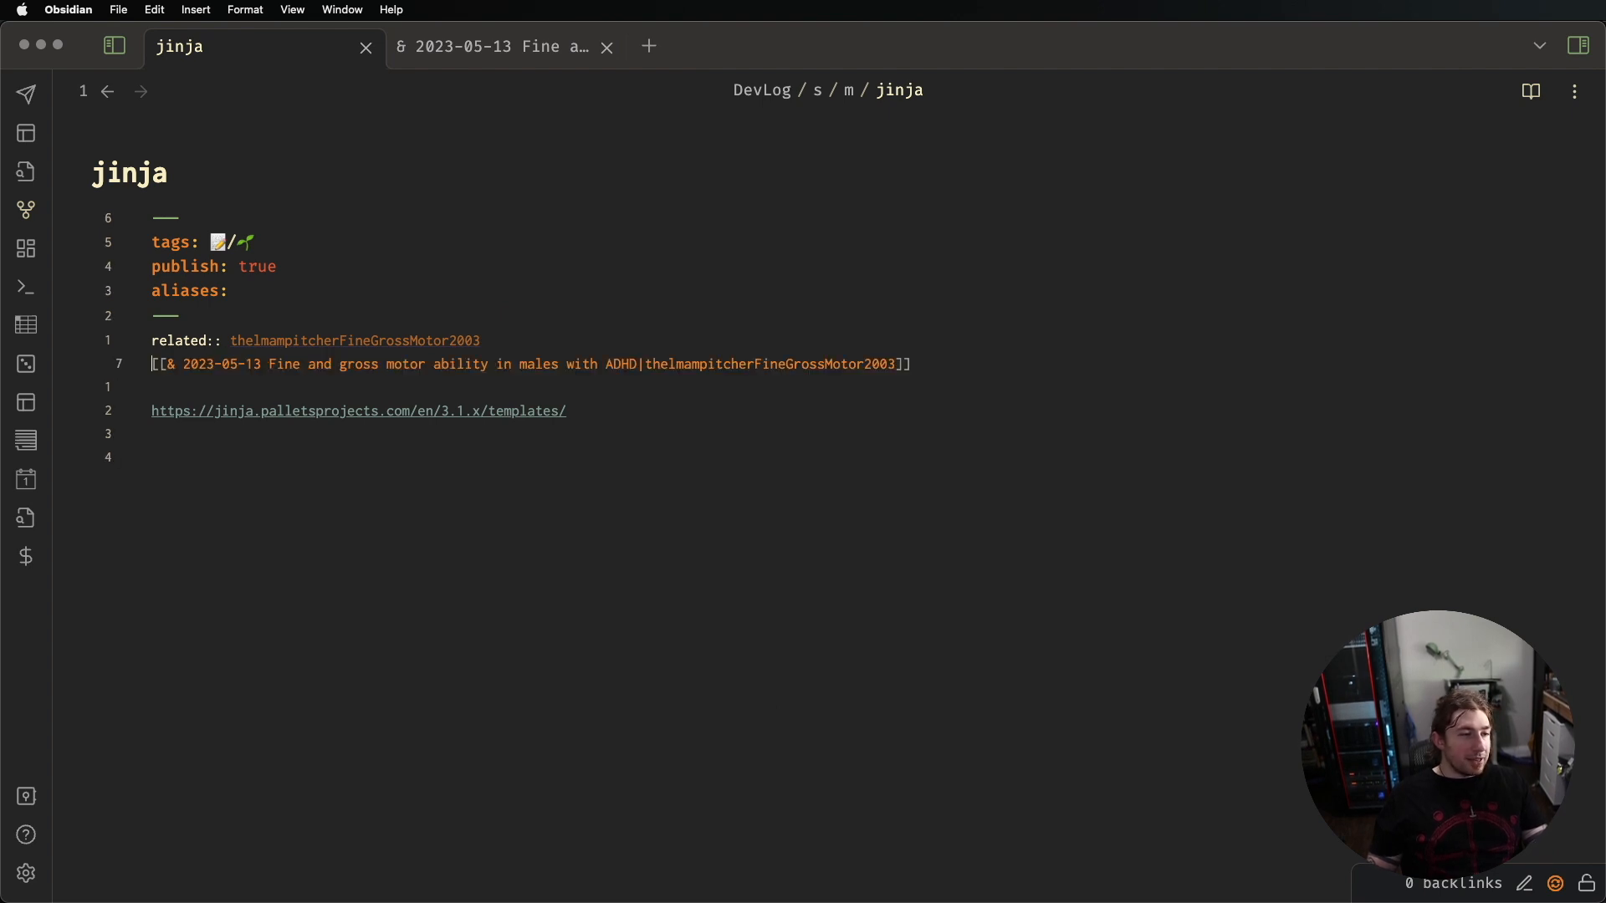
Compare the source of the plain citekey link with the aliased link beneath it in the jinja note
key("Up")
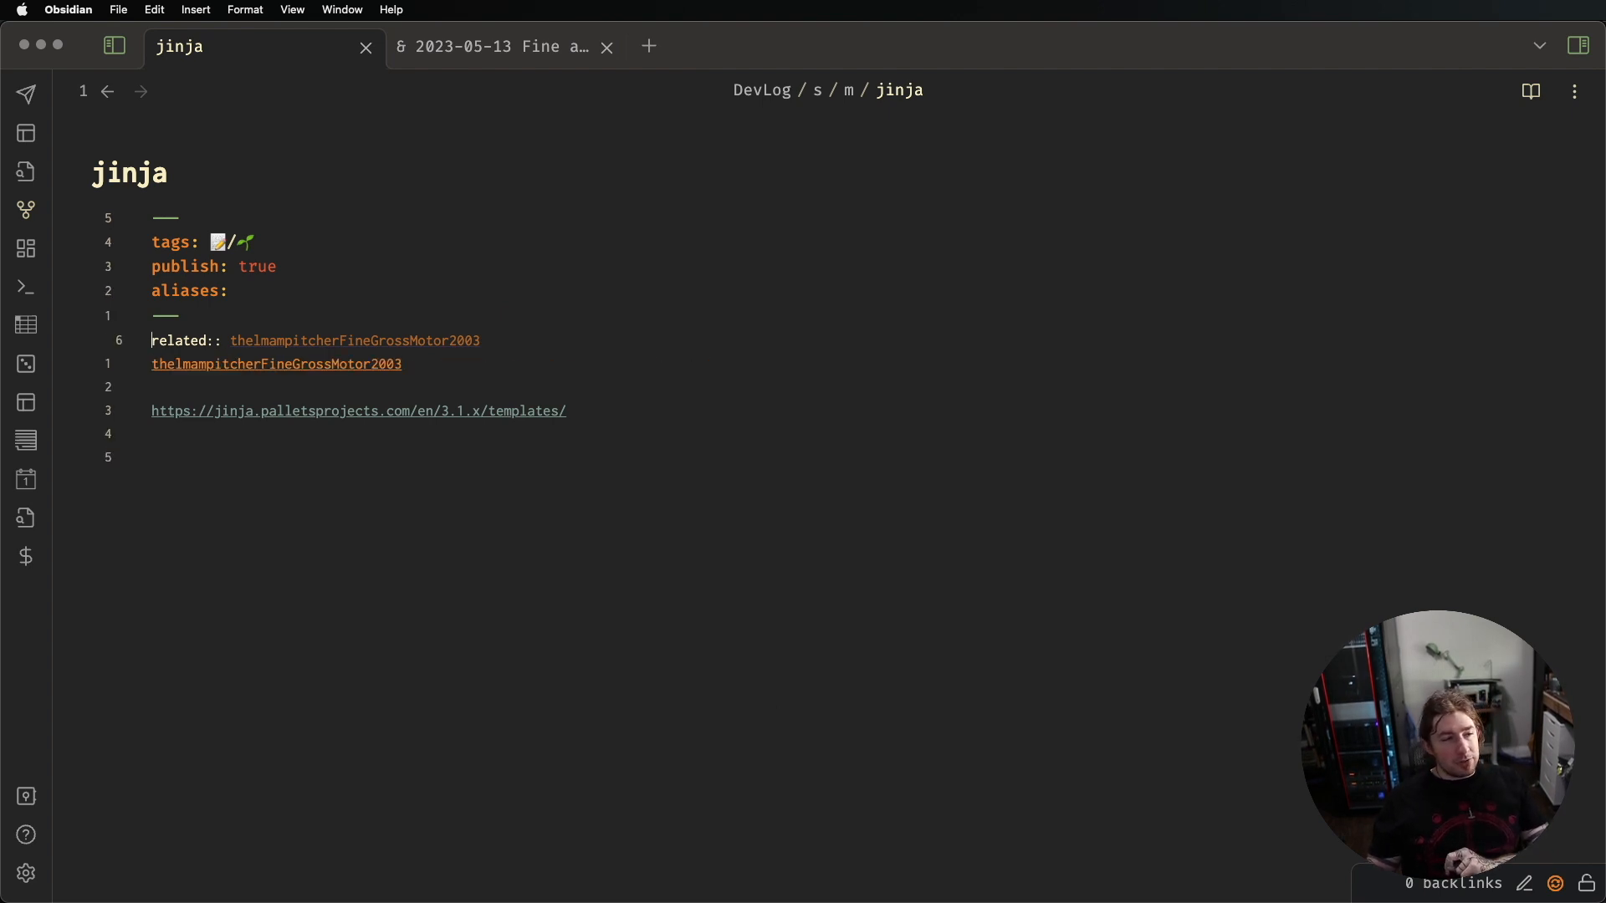
key("Down")
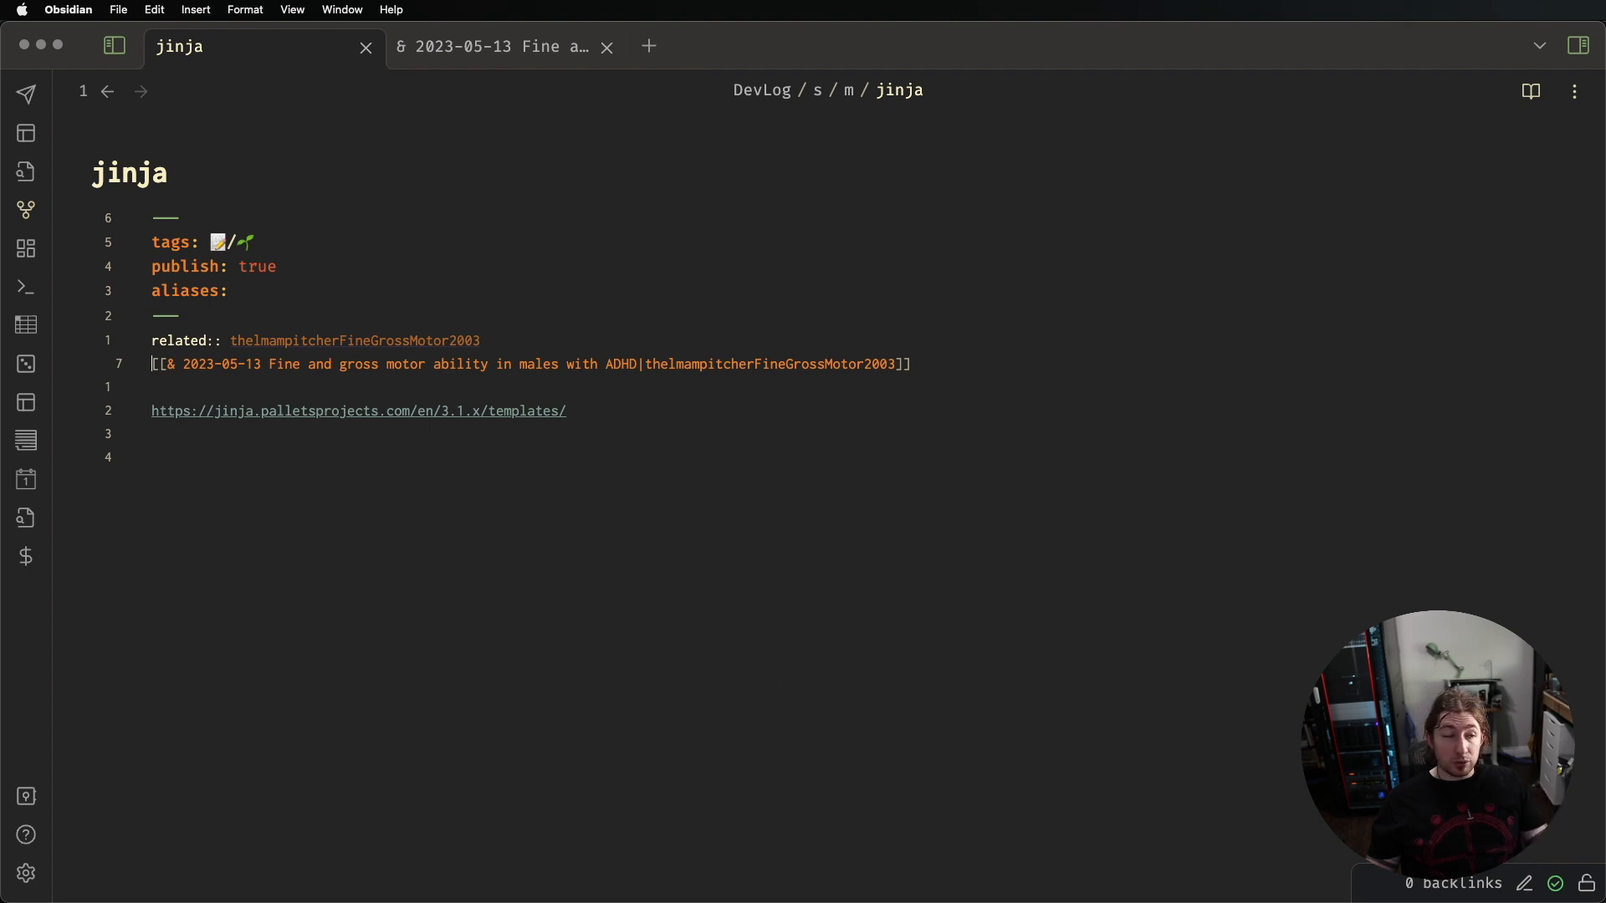
key("Up")
key("alt+Right")
key("alt+Right")
key("alt+Right")
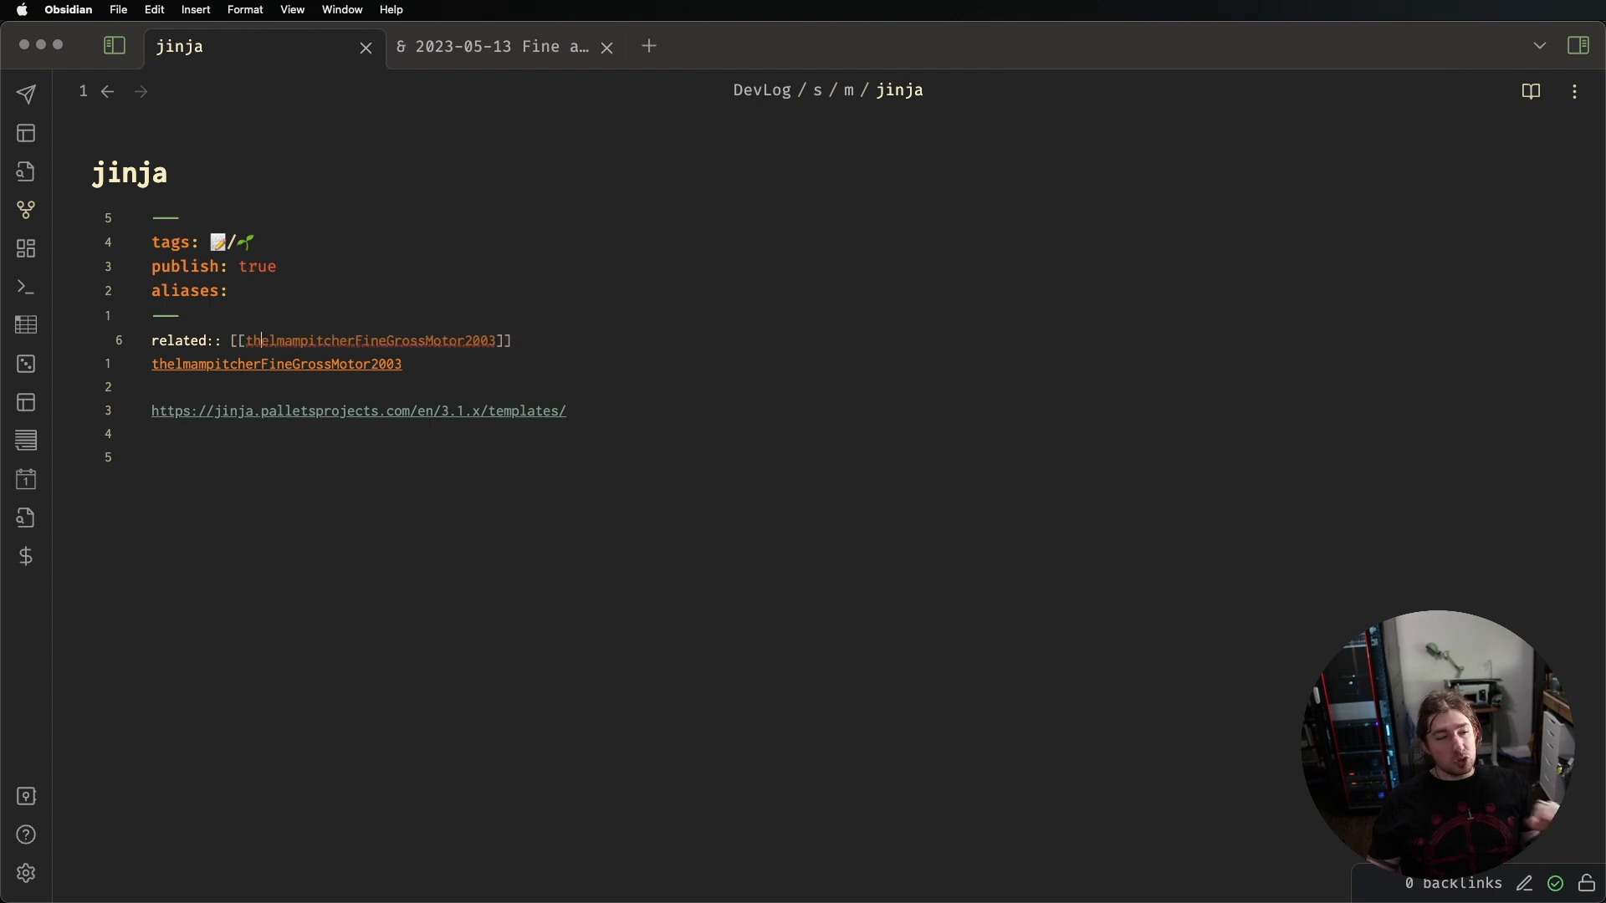
Open the jinja note's local graph beside it and compare its nodes with the note's two links
key("super+shift+g")
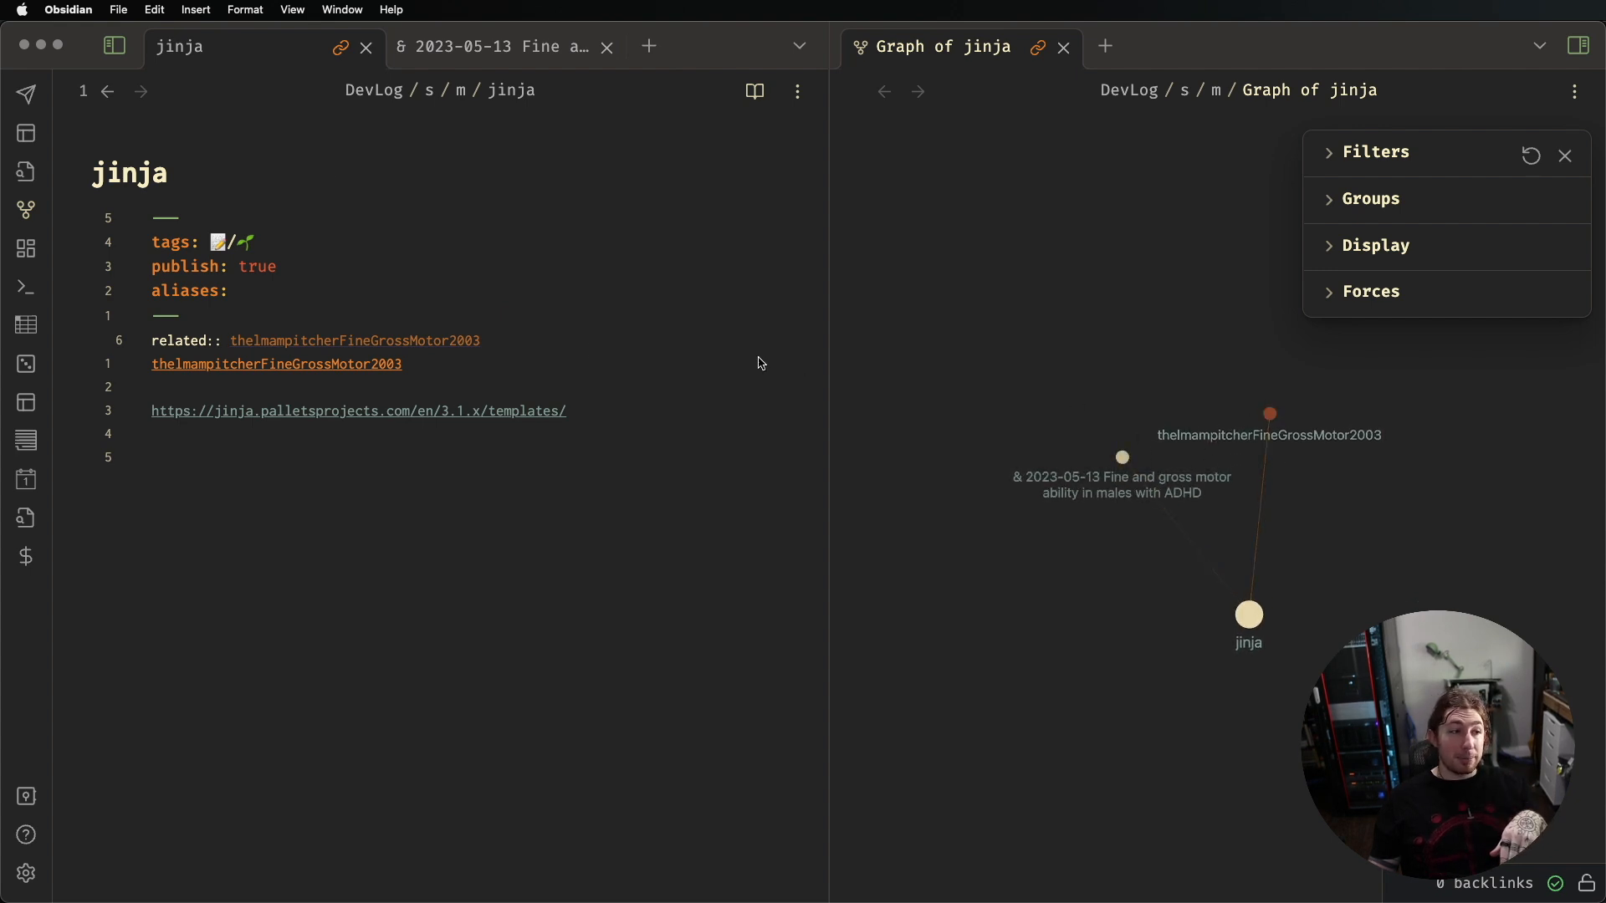
left_click(619, 367)
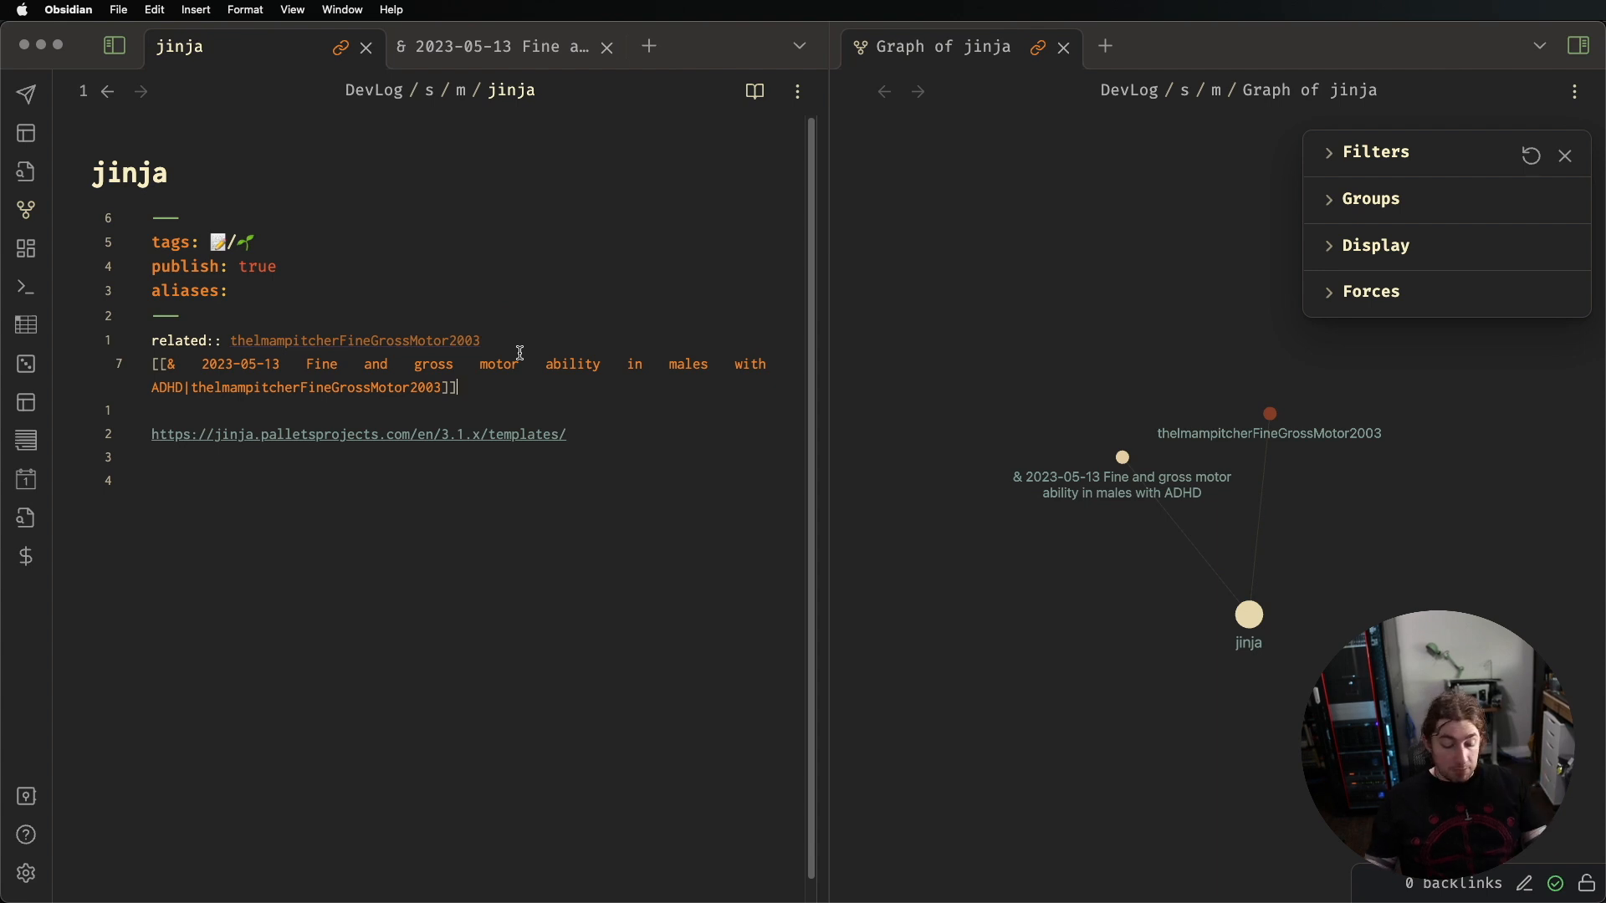
key("BackSpace")
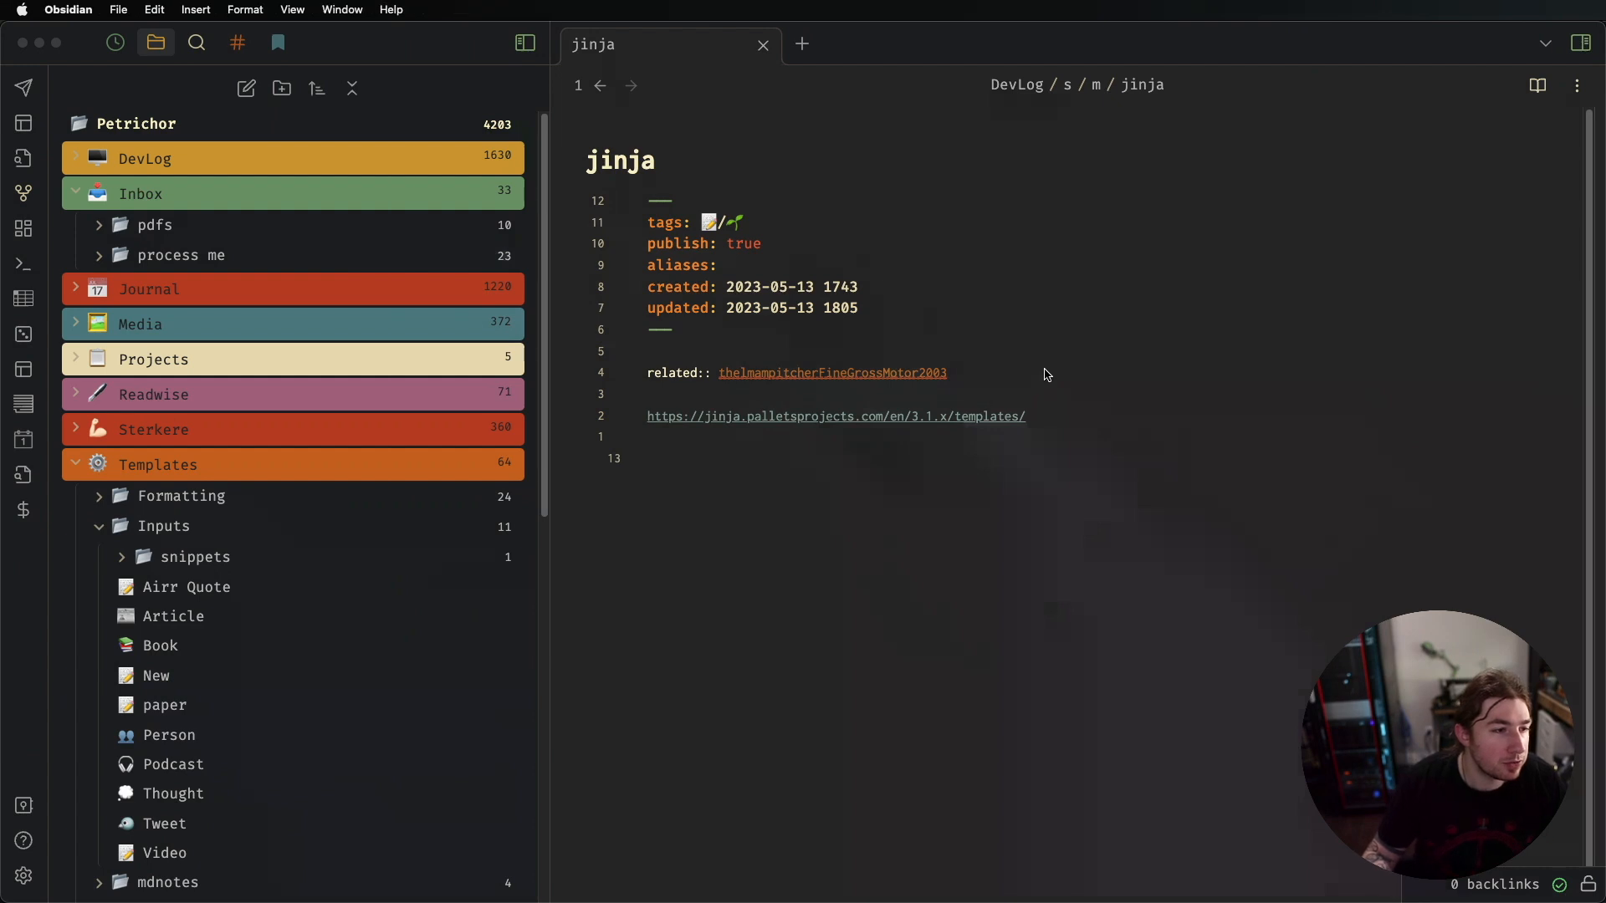
Undo the last changes to the jinja note
left_click(1045, 376)
left_click(1032, 378)
left_click(1029, 389)
left_click(1035, 378)
key("super+z")
key("super+z")
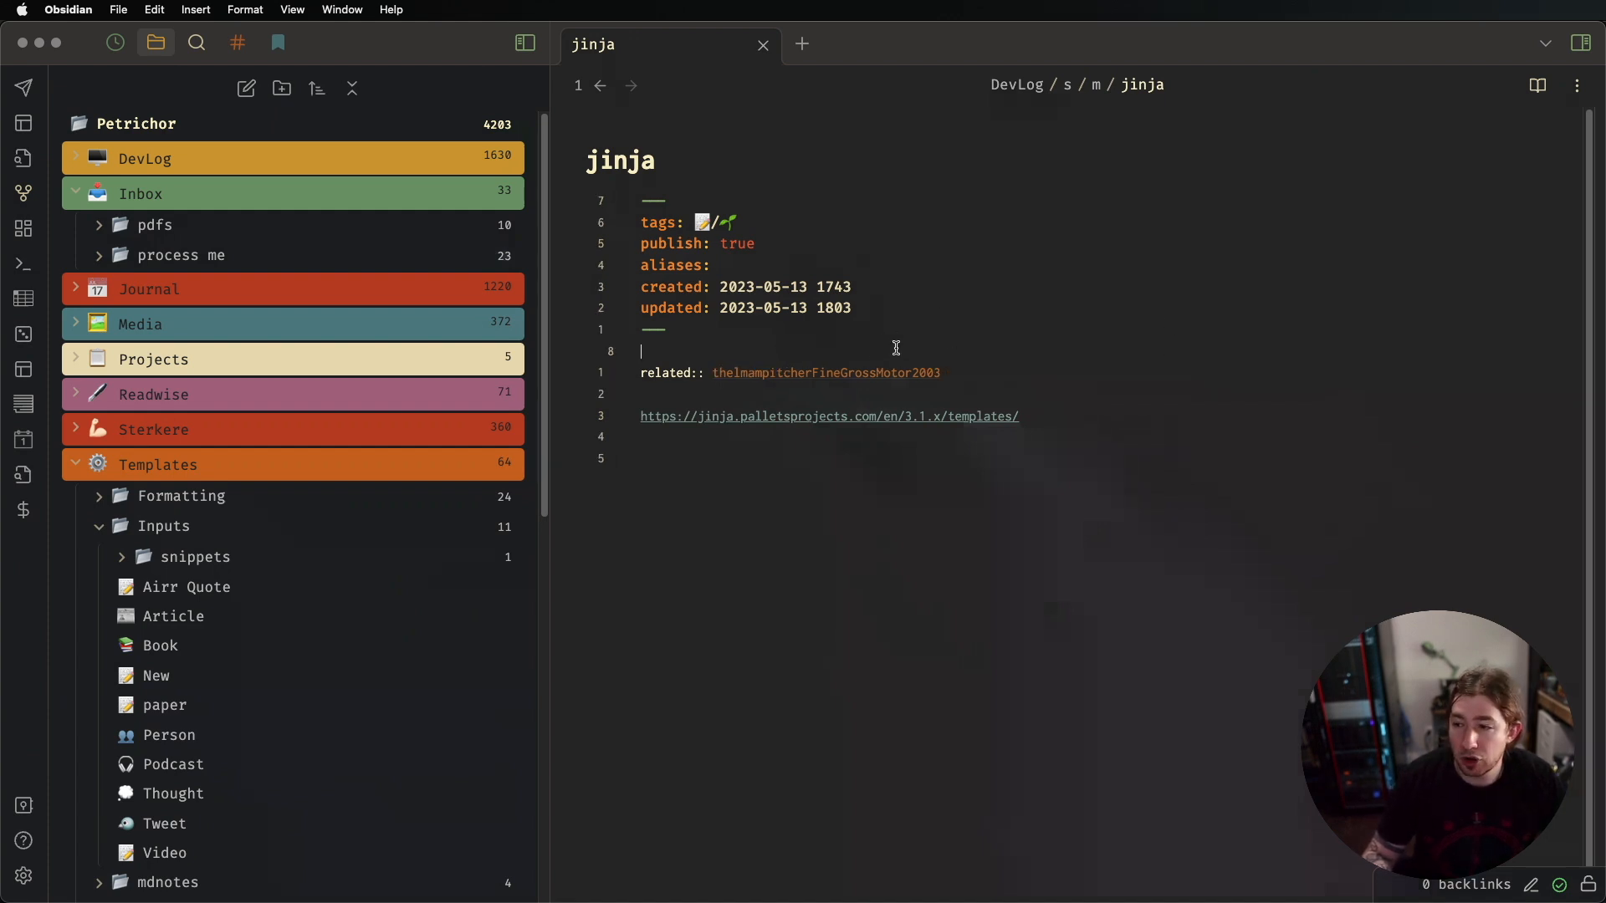
Enlarge the interface by two zoom levels and narrow the file sidebar to give the jinja note more room
key("super+equal")
key("super+equal")
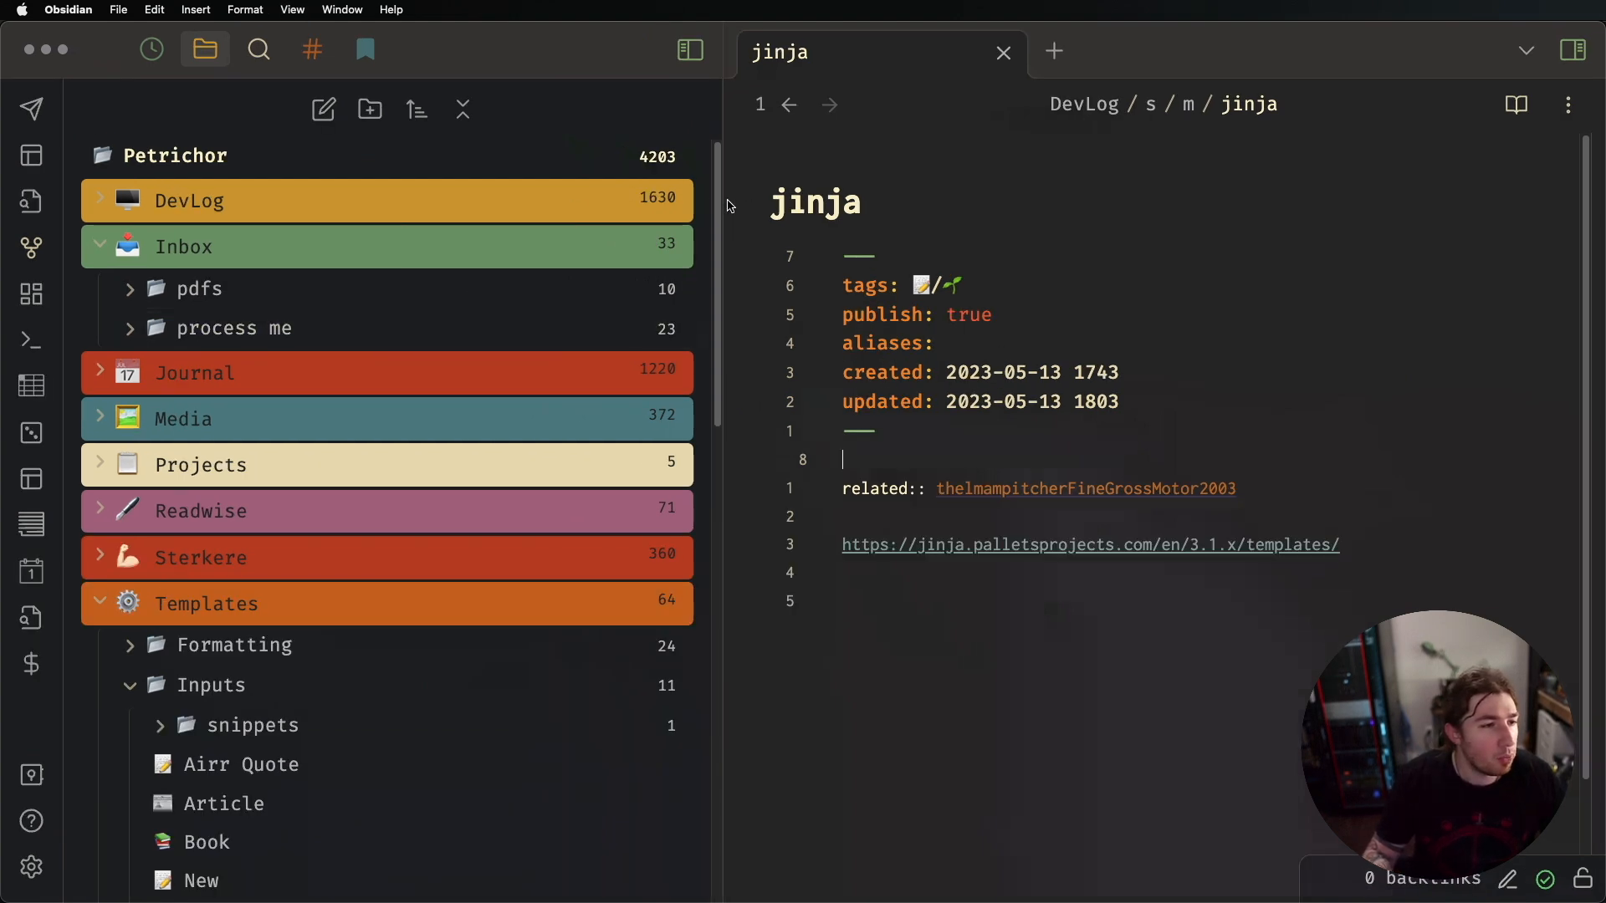
left_click_drag(723, 209, 507, 216)
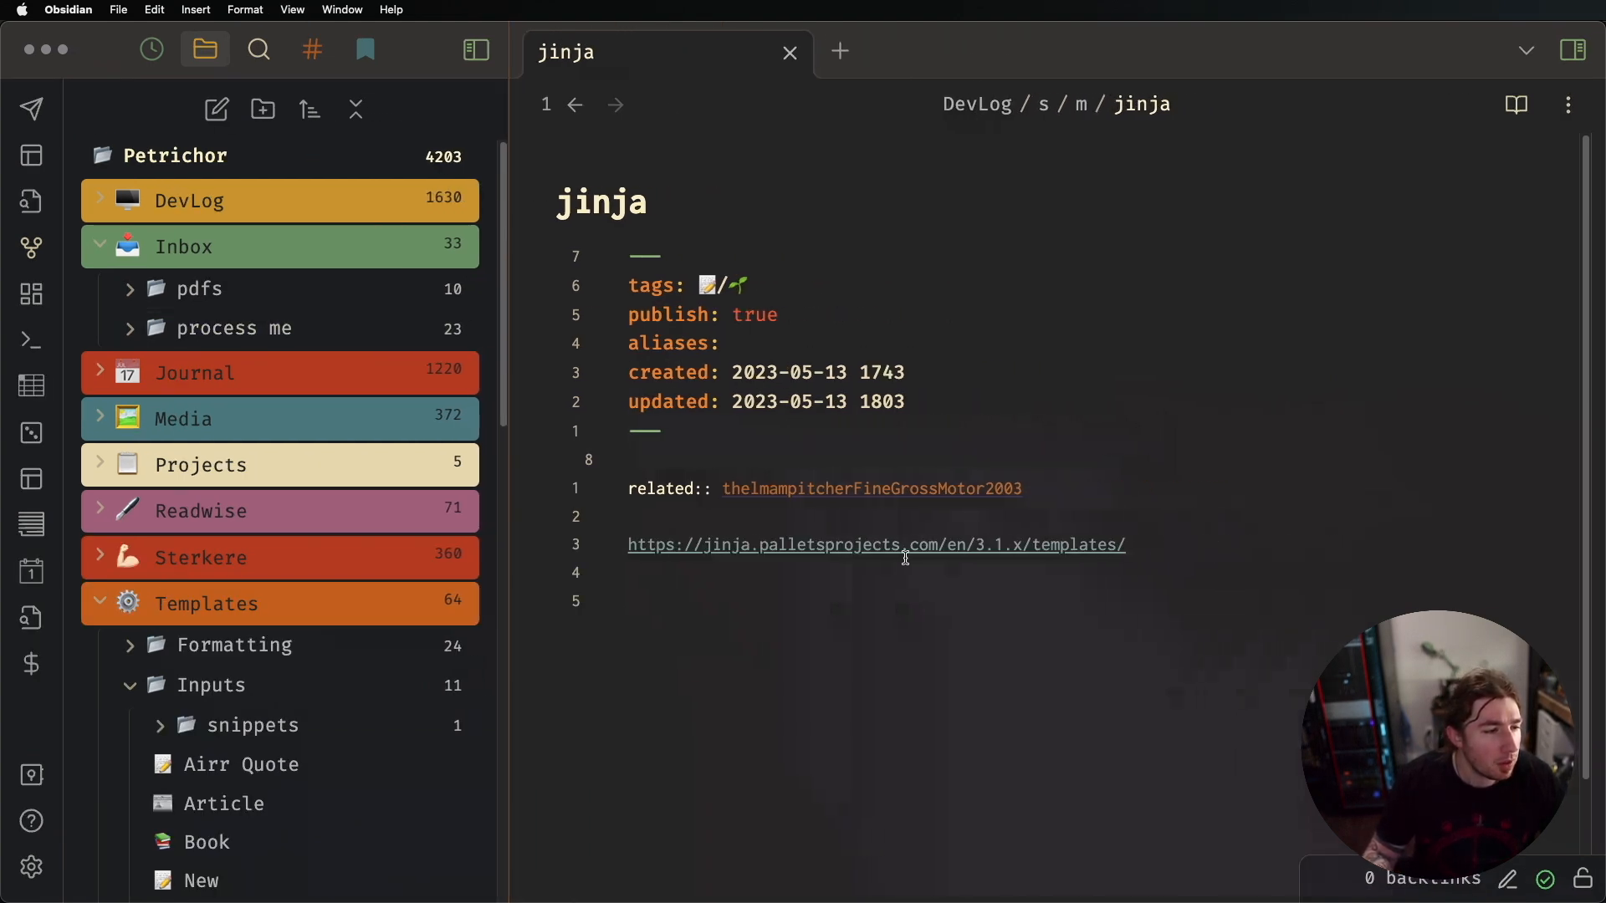
Check the link suggestions above the related field for the paper, remove the trial brackets, and inspect the related link's source
left_click(709, 488)
type(":")
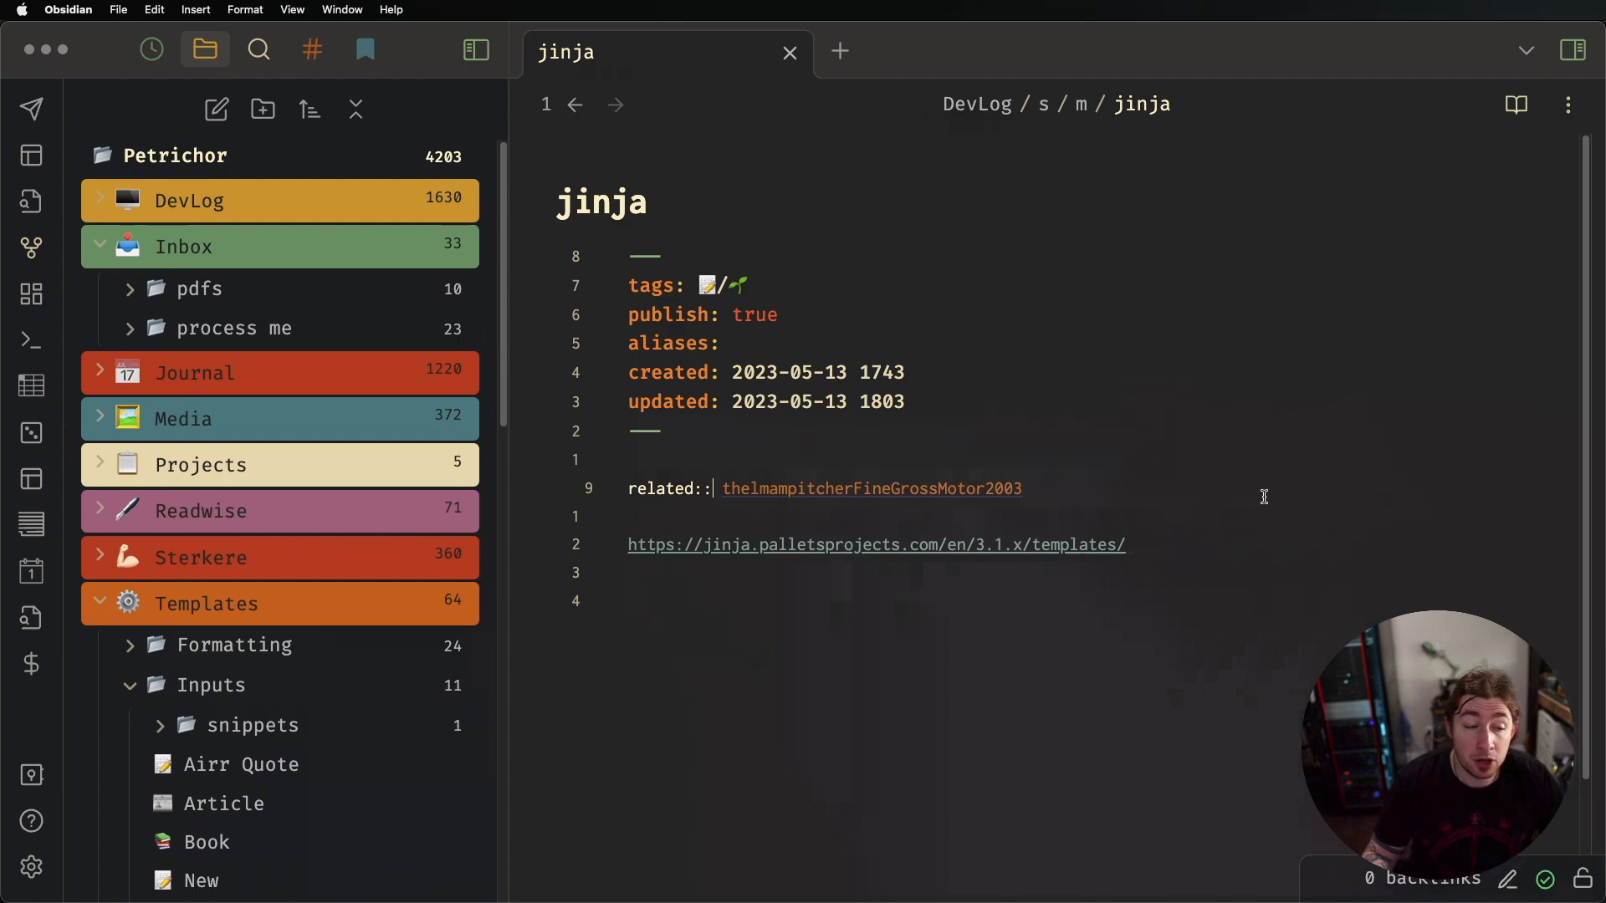
left_click(1001, 465)
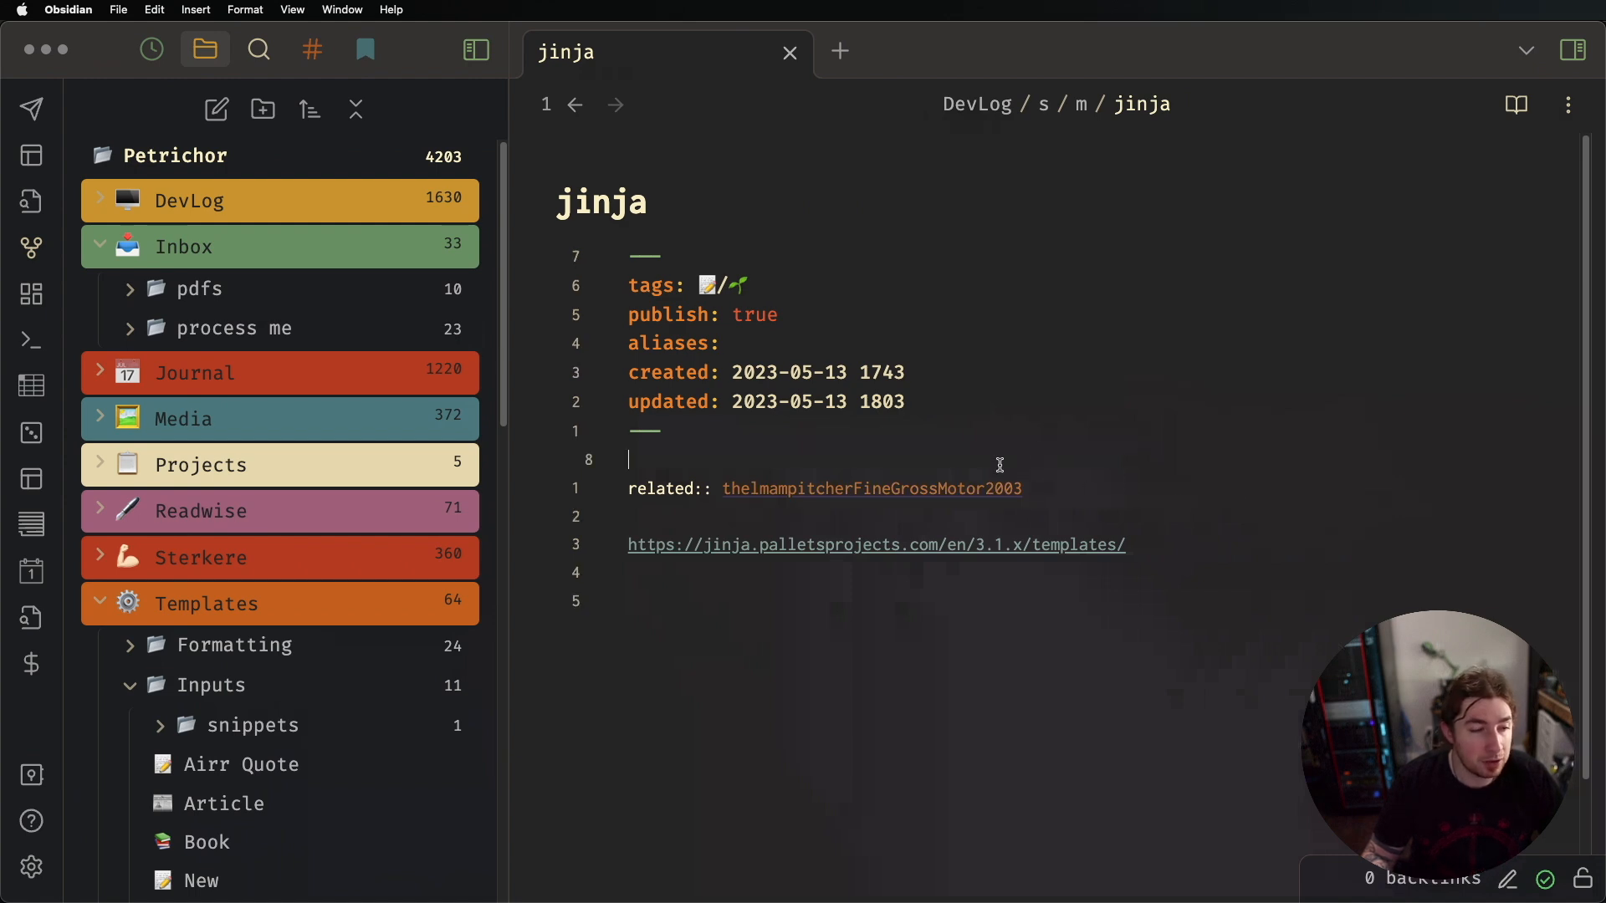
type("[[")
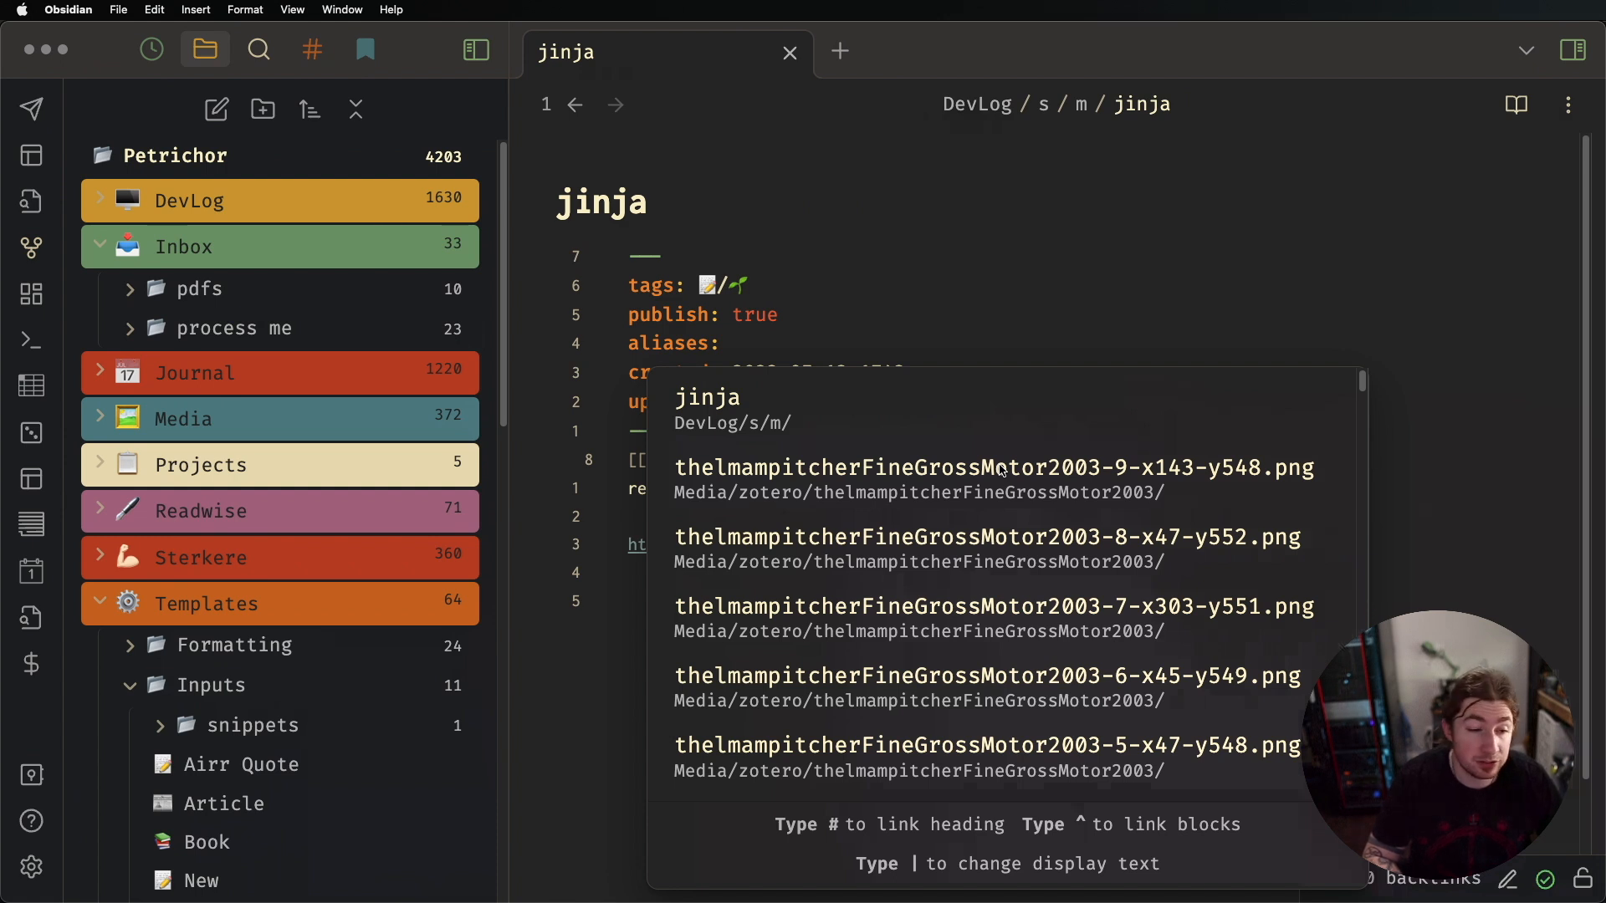
key("BackSpace")
key("BackSpace")
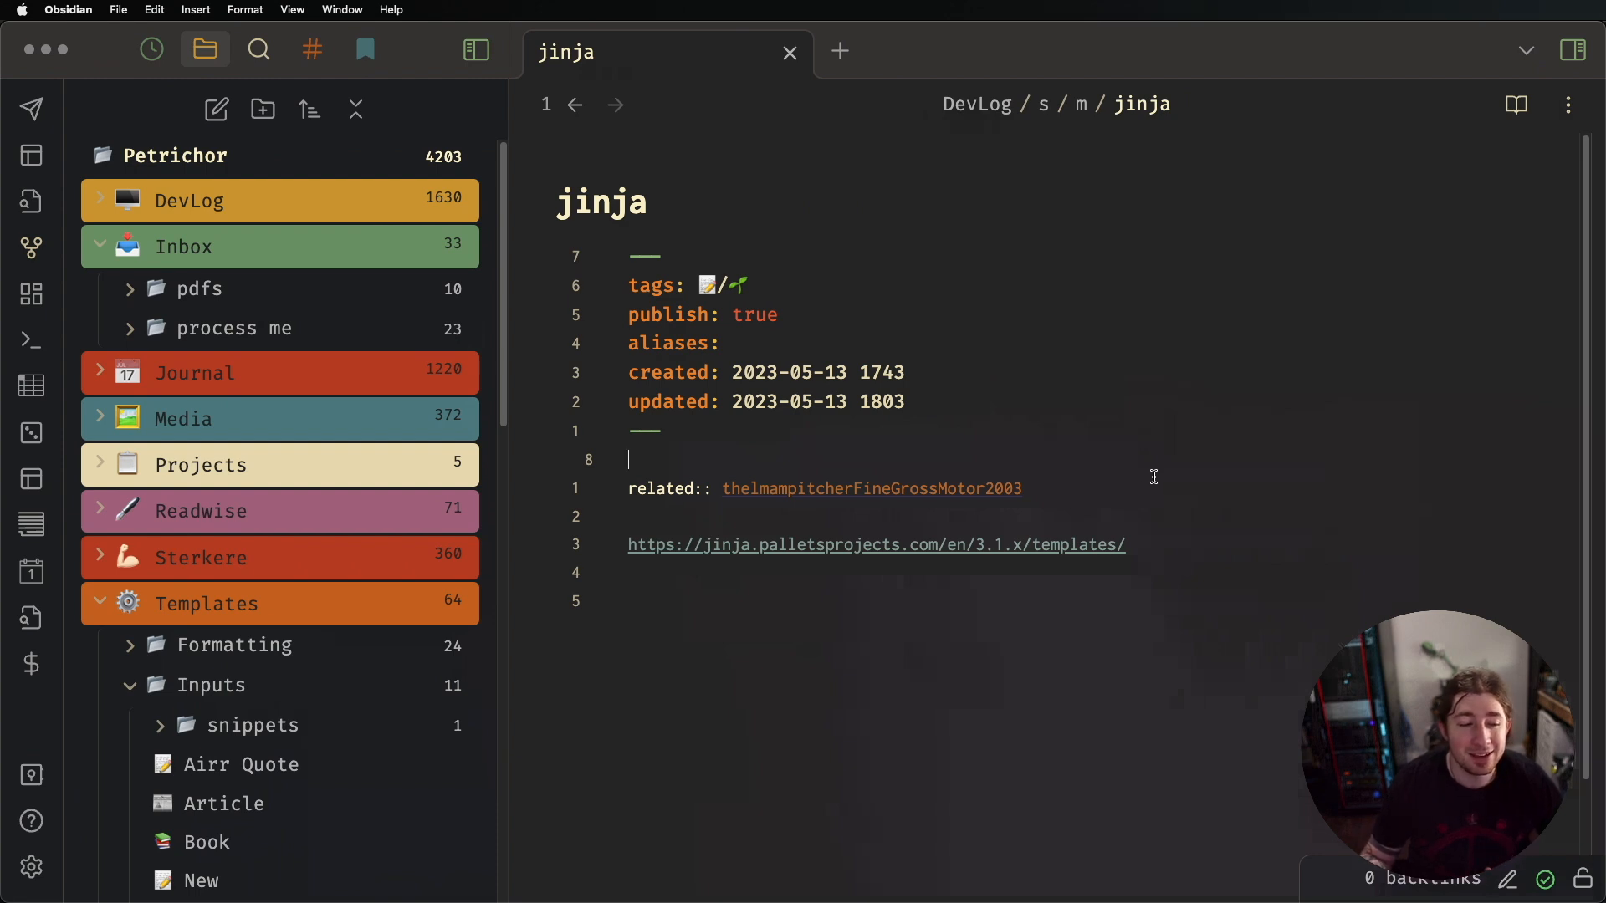
left_click(1263, 489)
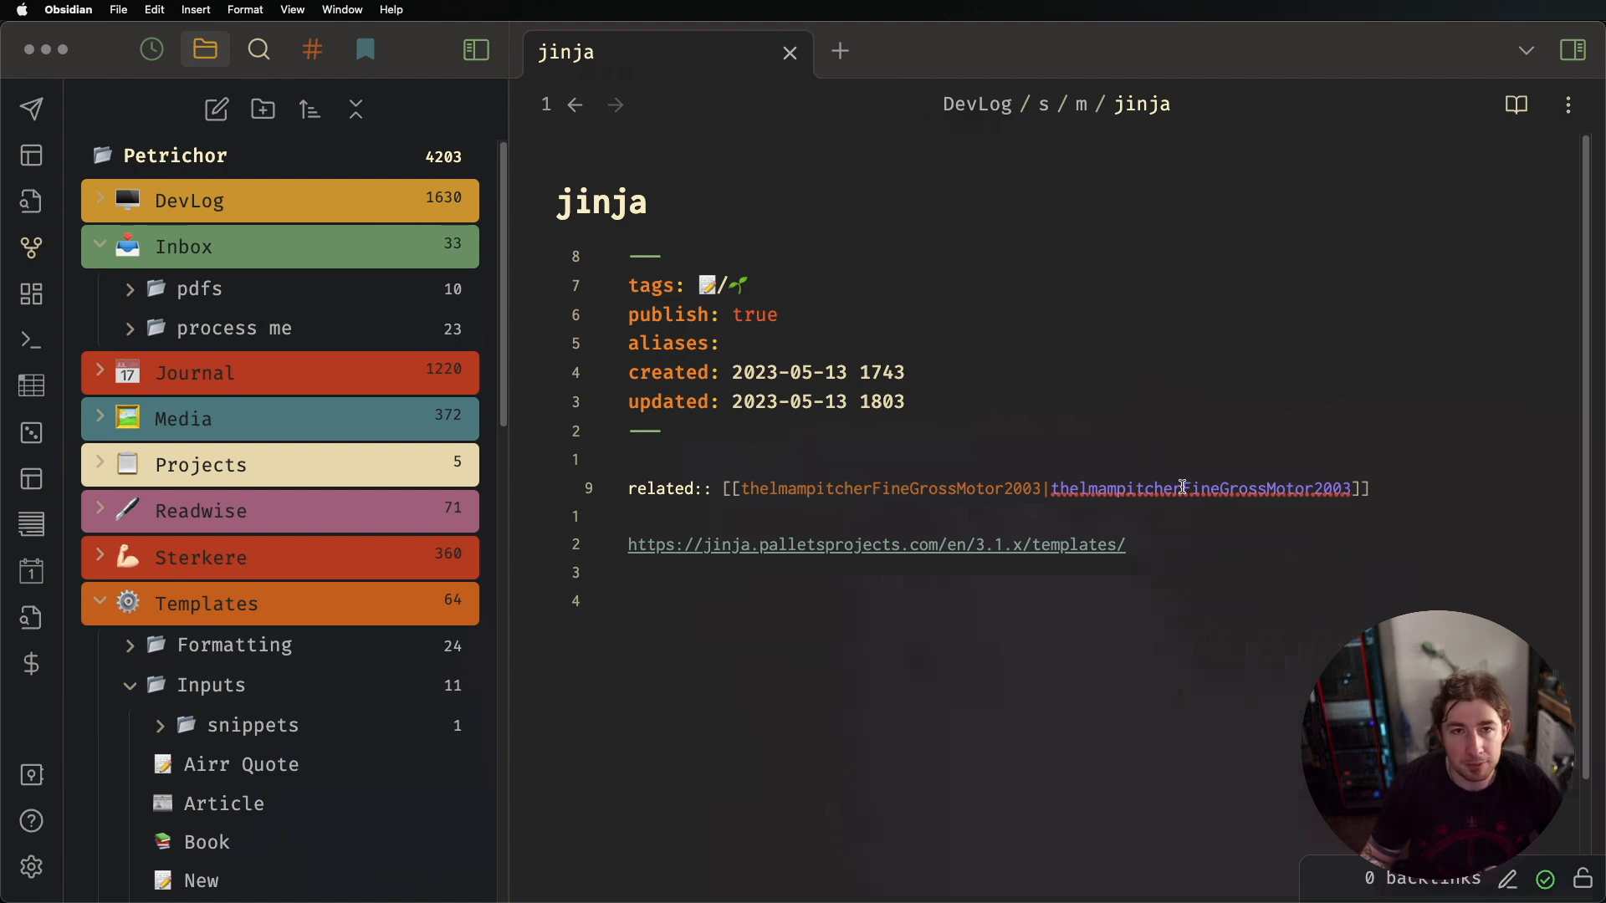
left_click(1100, 458)
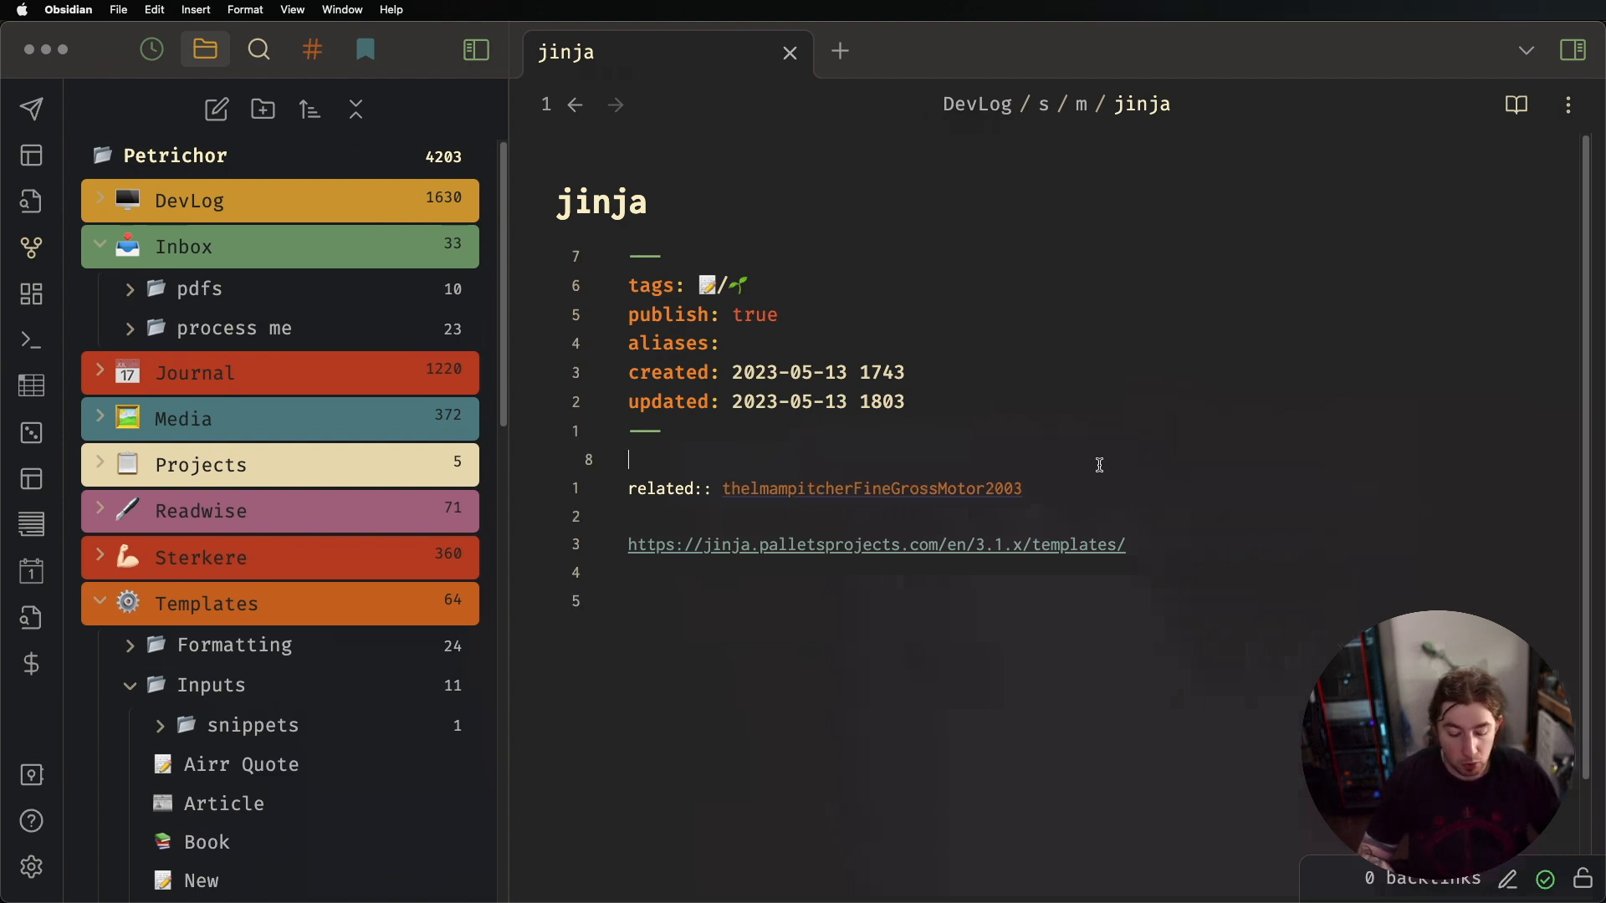
Review the Zotero Integration settings, checking the Cite format's {{citekey}} template and the Import Paper output path Inbox/{{citekey}}.md
key("super+comma")
scroll(1077, 474, "down", 2)
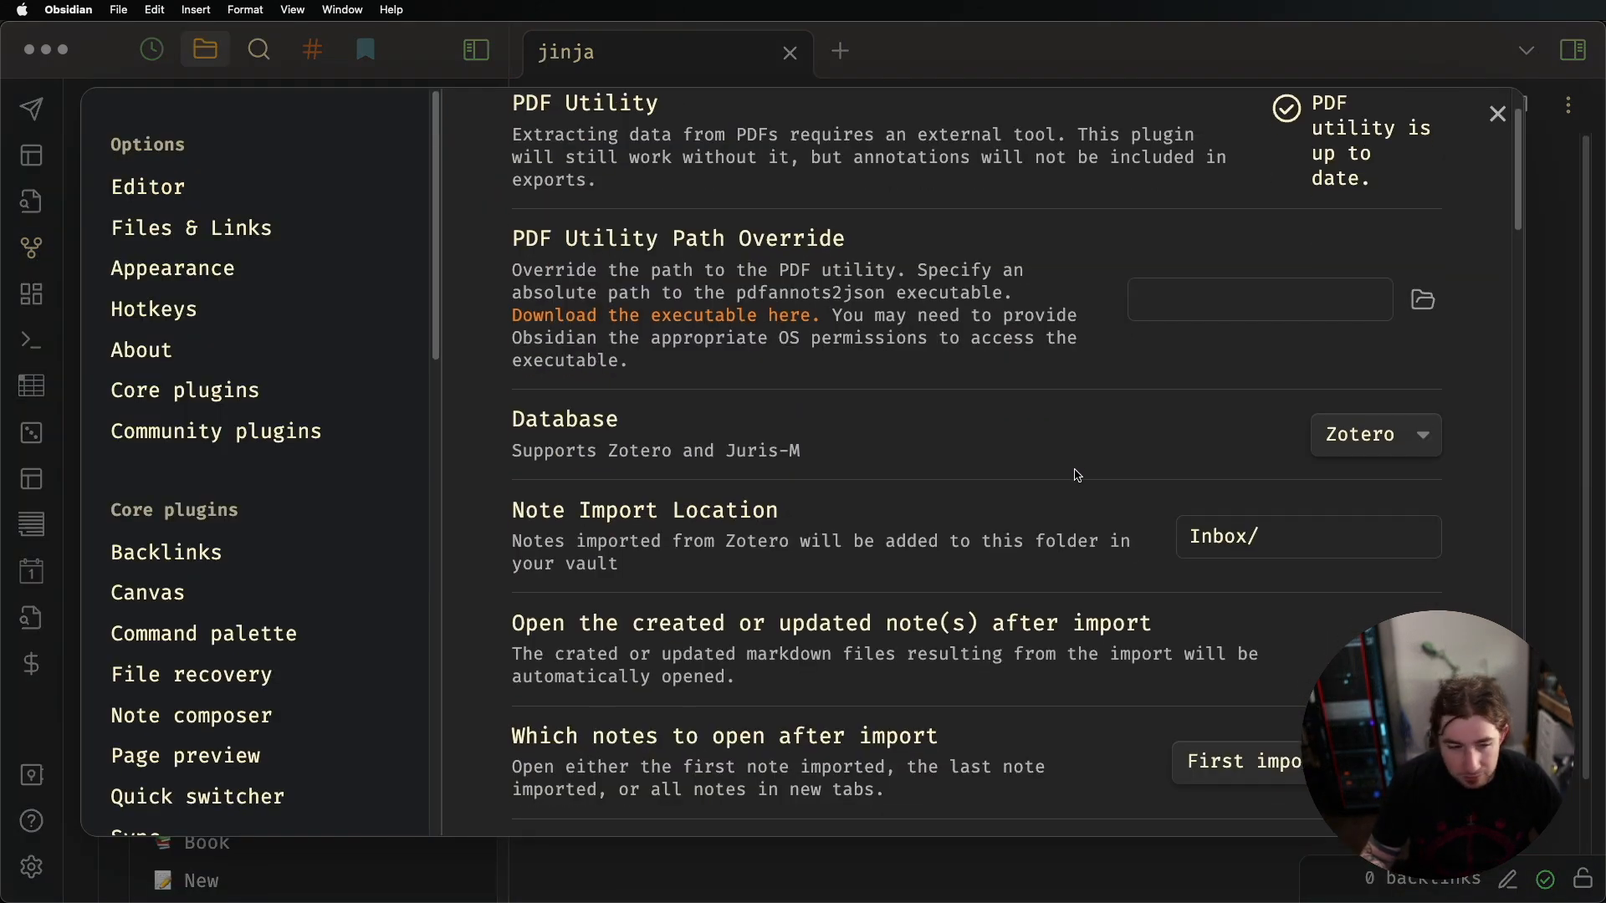
scroll(1077, 474, "down", 20)
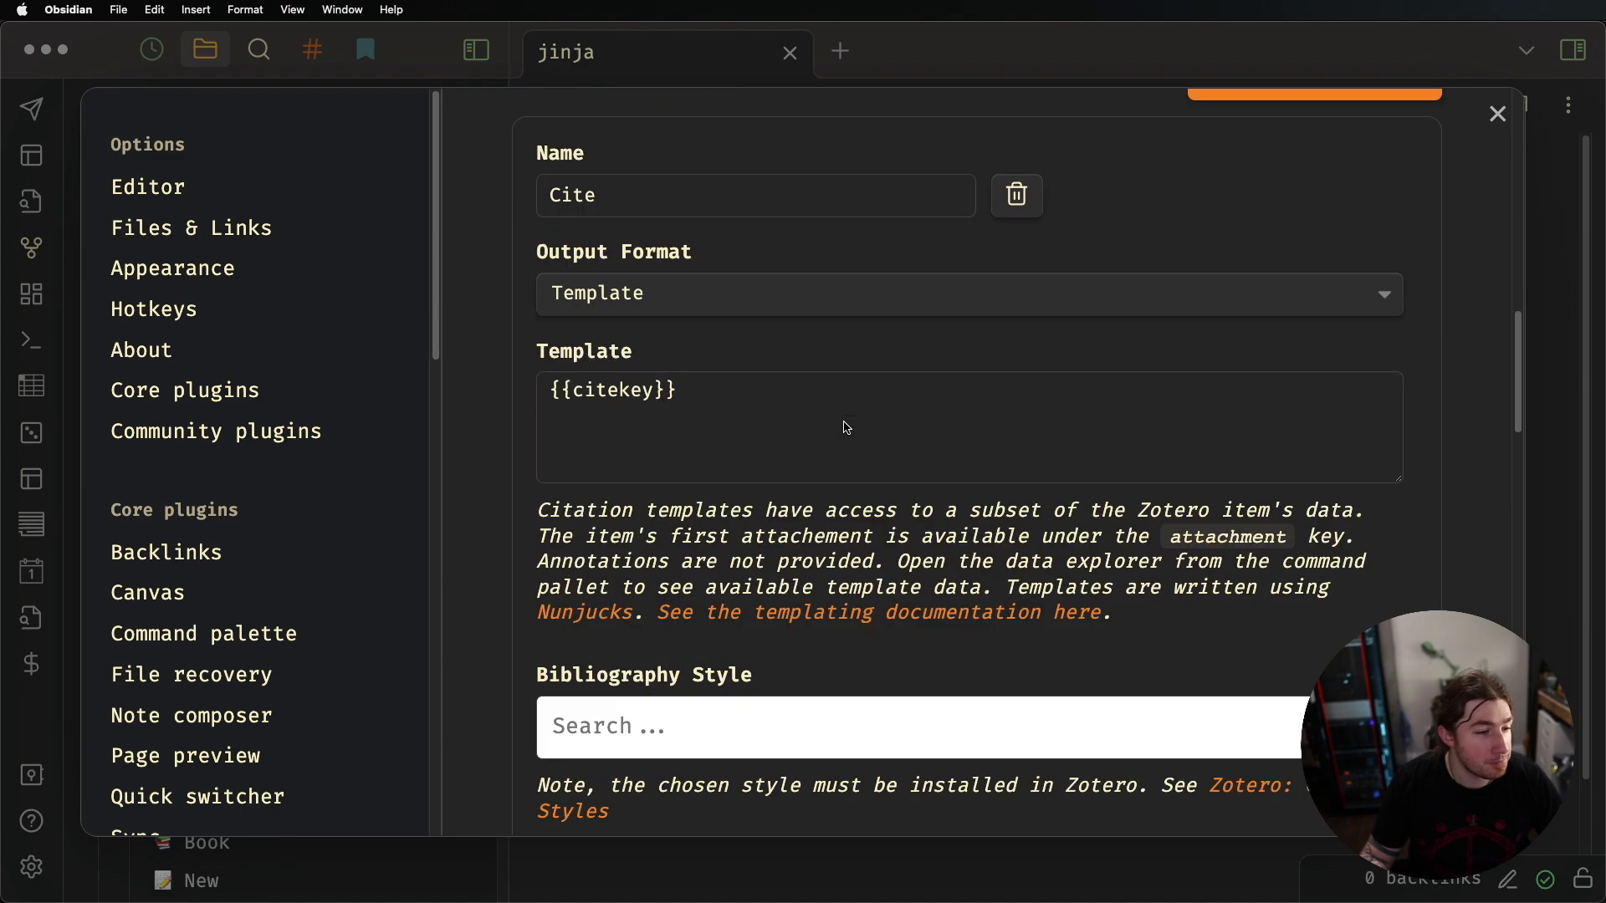
scroll(785, 419, "down", 3)
scroll(785, 419, "up", 8)
scroll(781, 418, "down", 12)
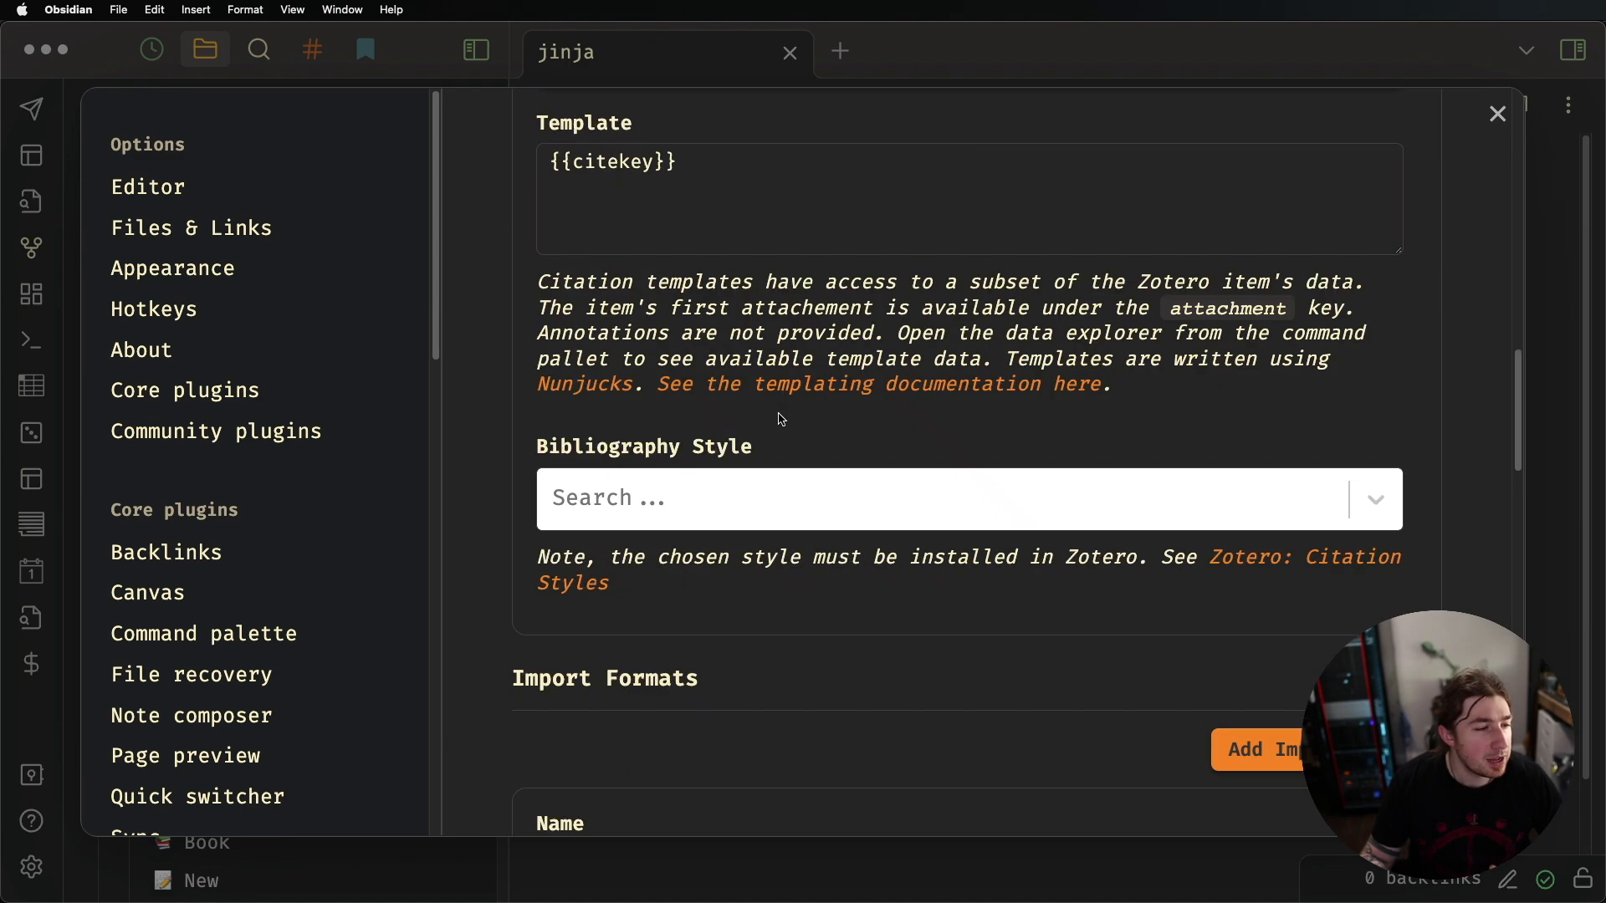
scroll(781, 419, "down", 7)
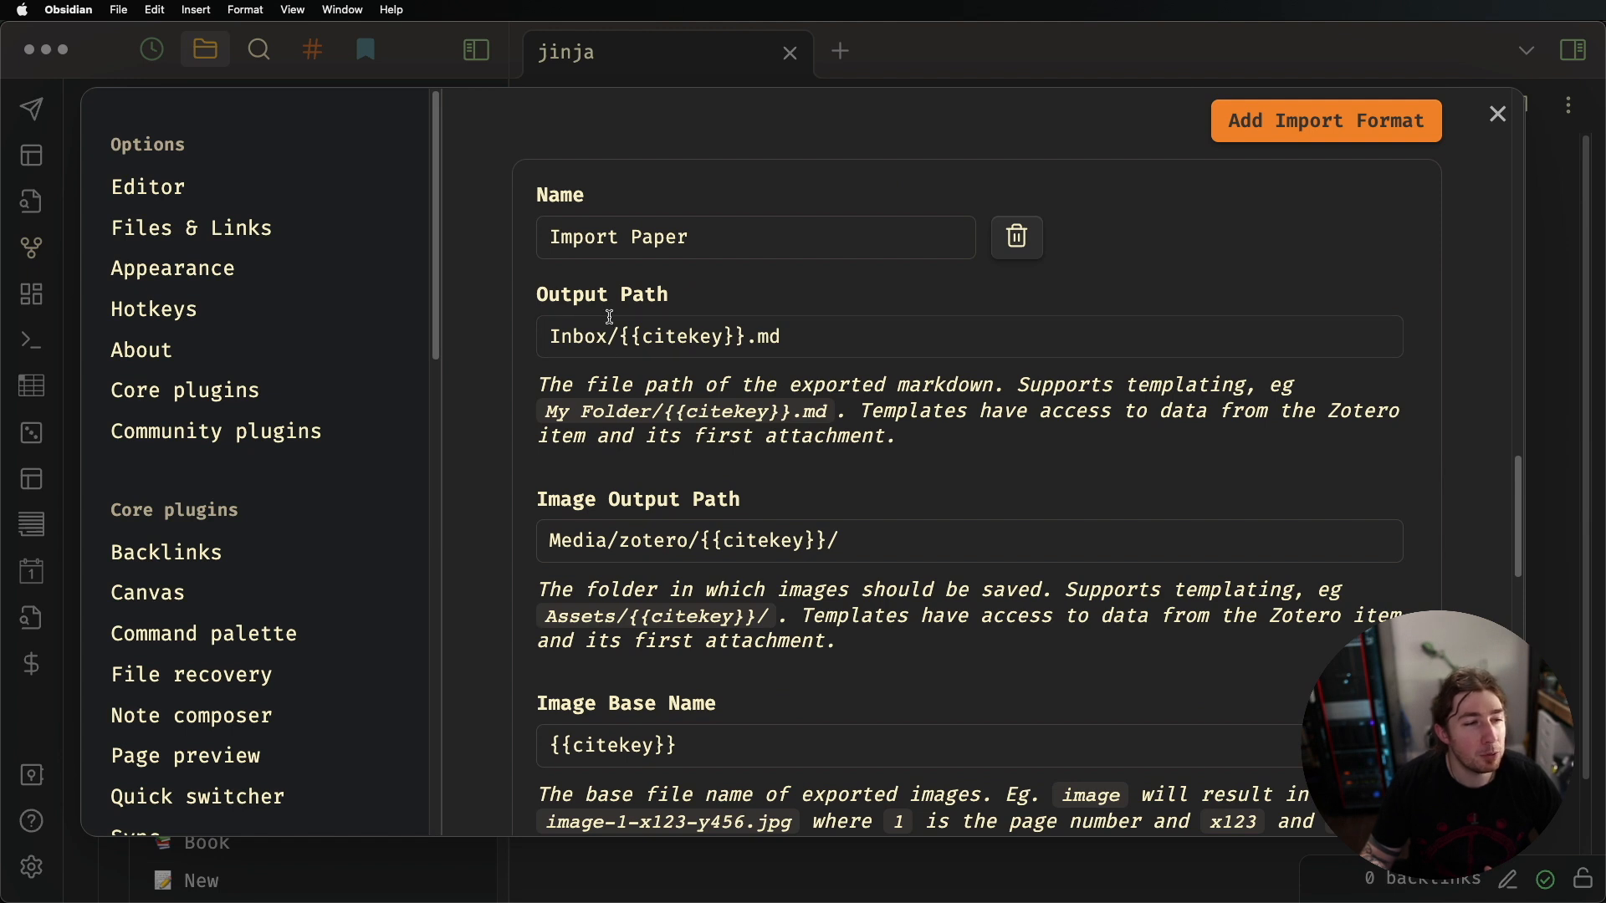
left_click(583, 337)
double_click(682, 336)
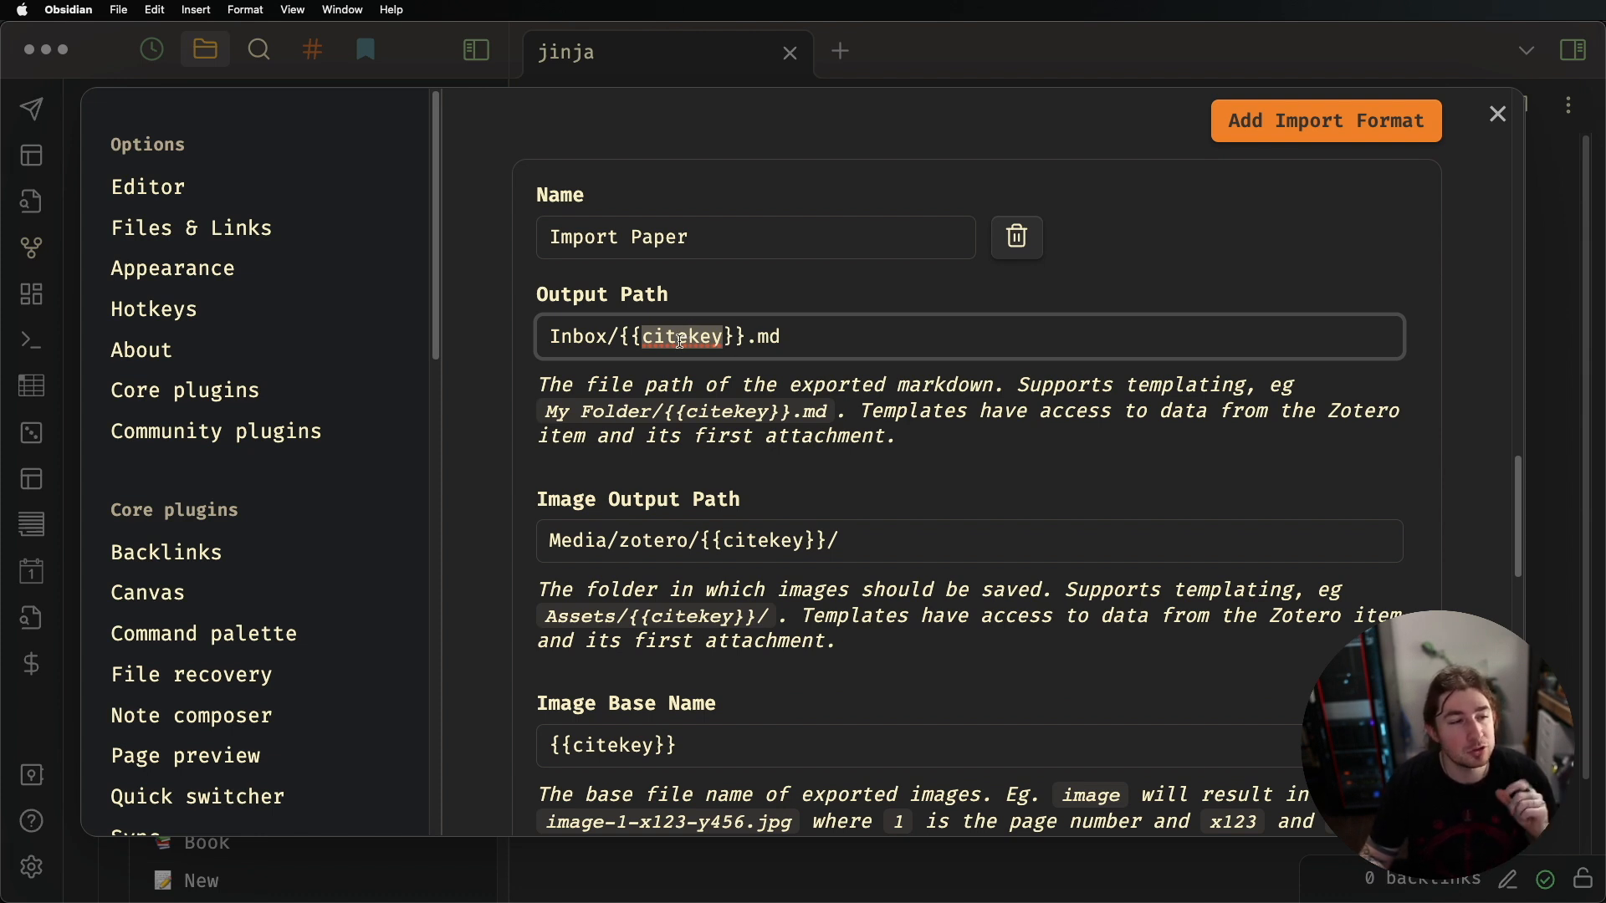
left_click(1496, 114)
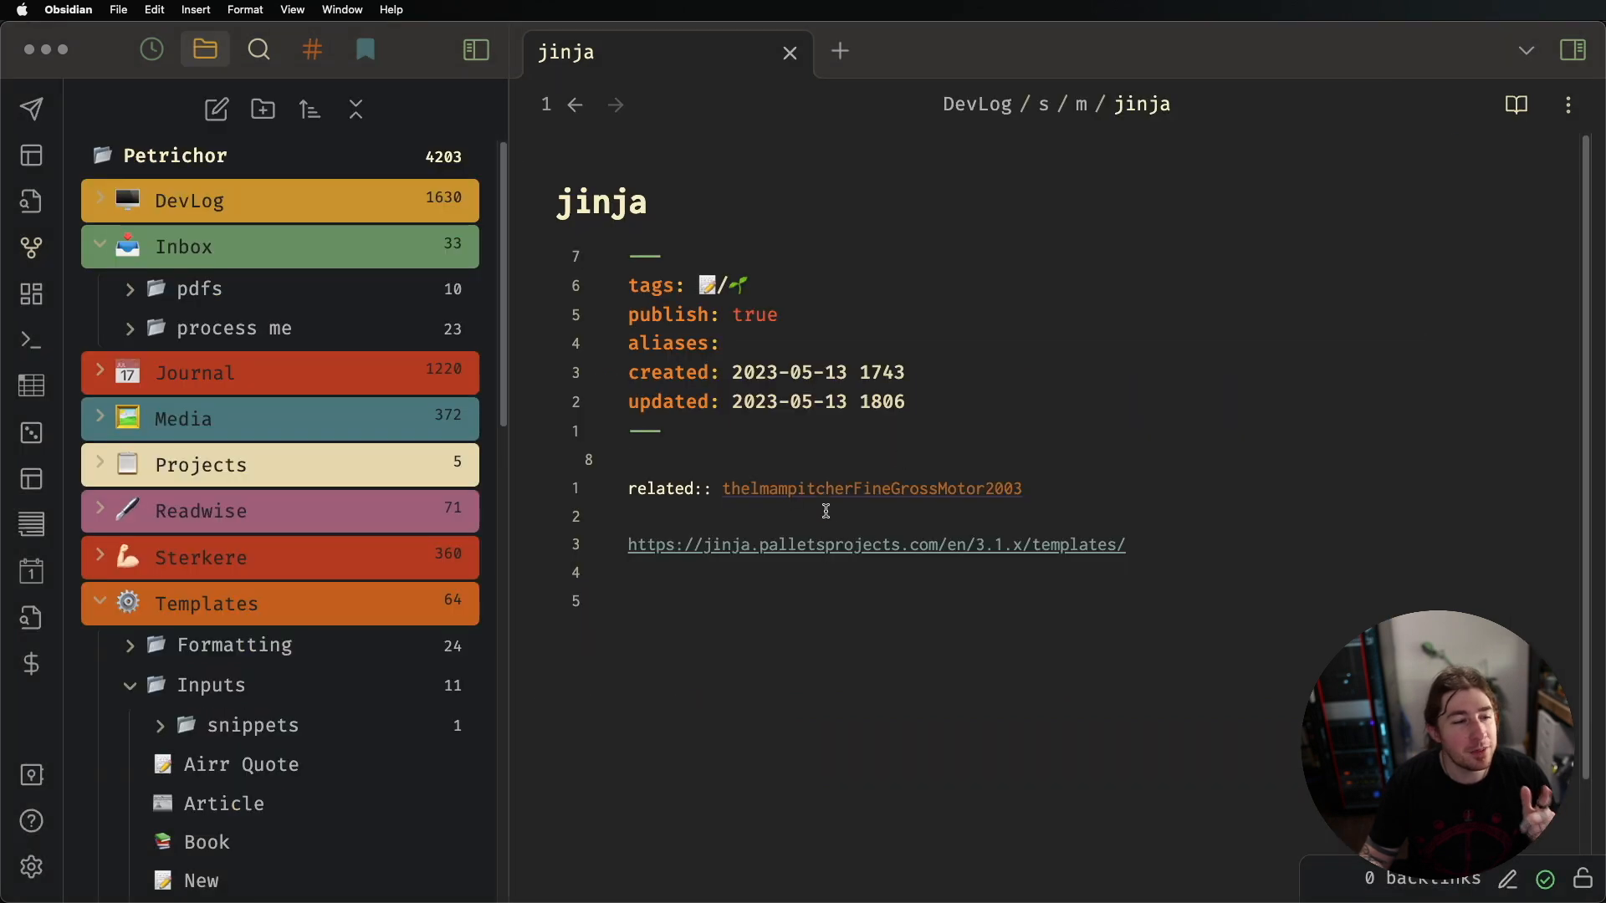
Import the fine and gross motor ability paper from Zotero, searching for "fine", to create the note behind the jinja note's related link
left_click(1103, 487)
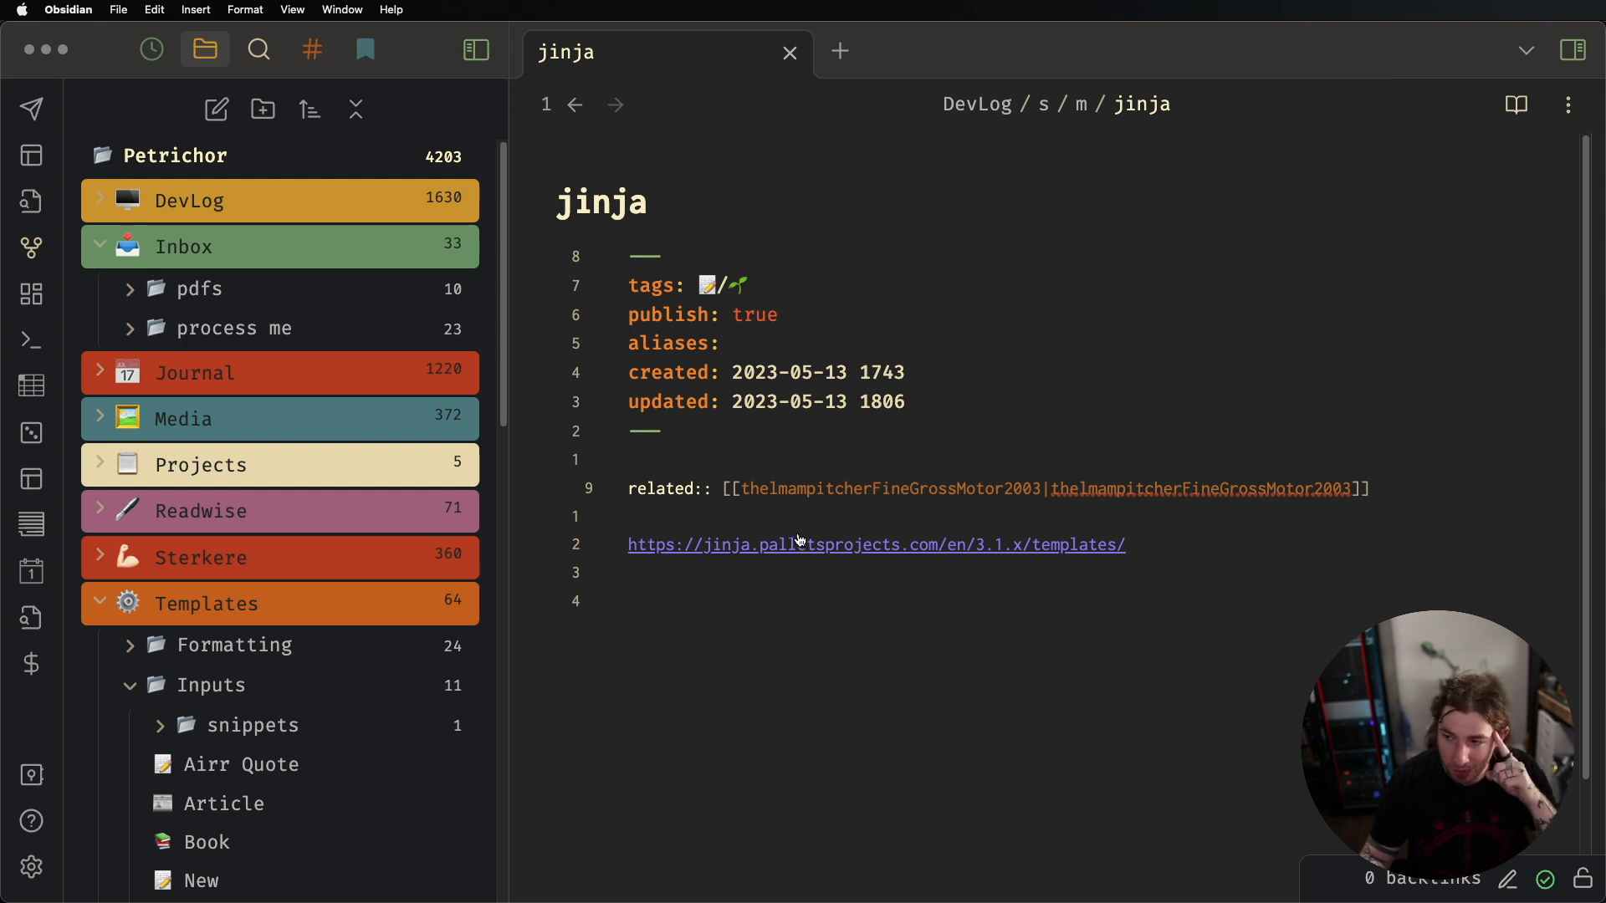
left_click(920, 468)
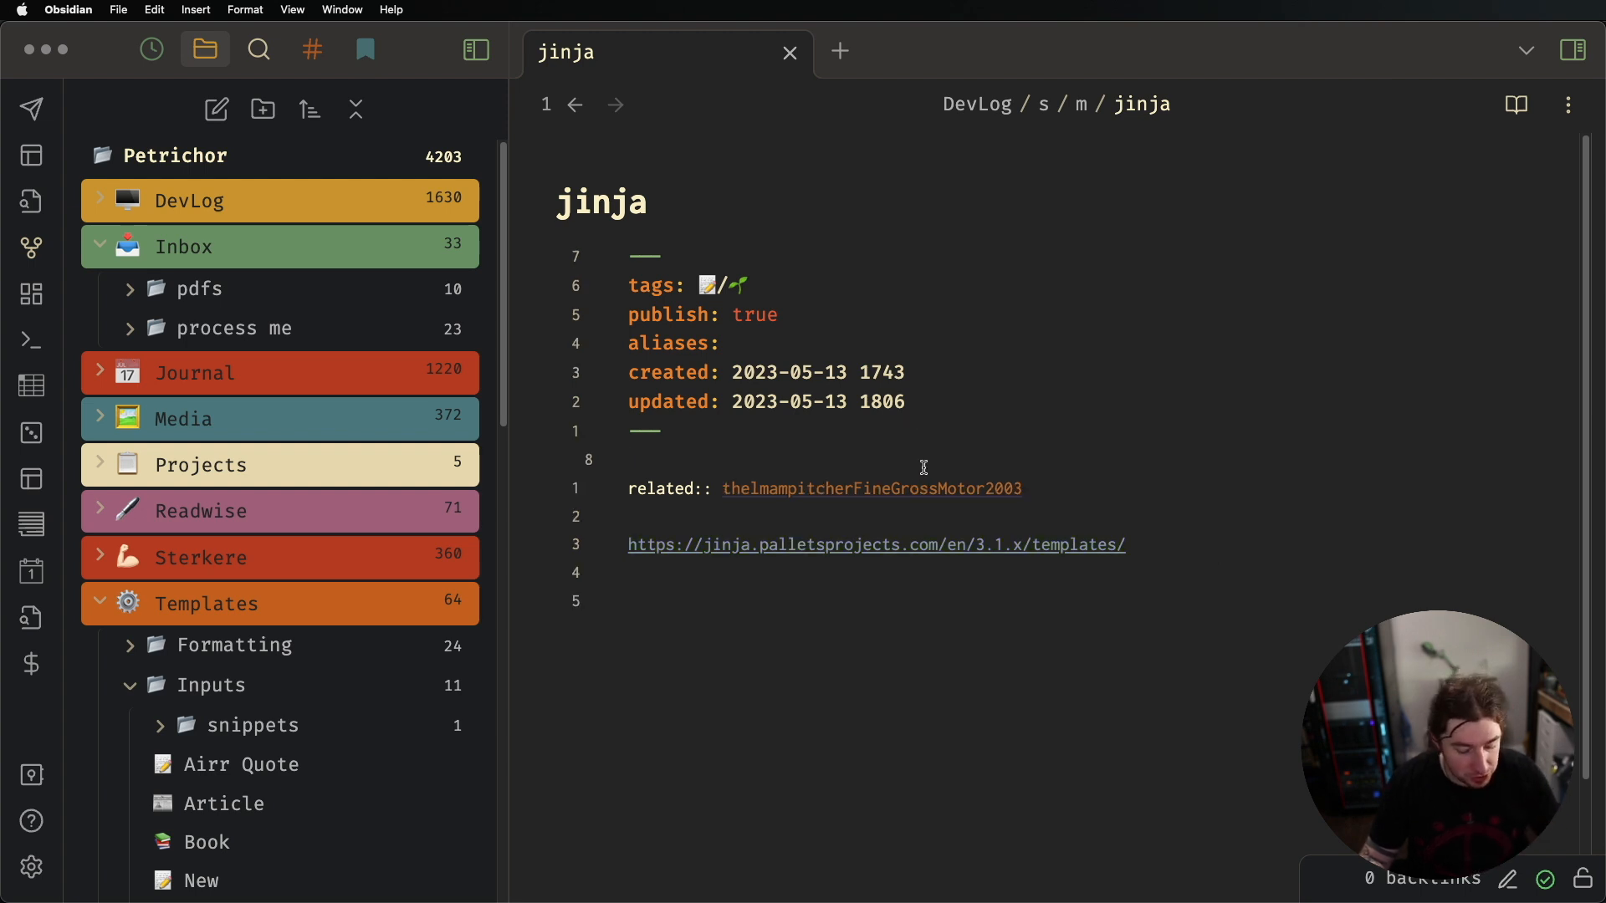
key("alt+z")
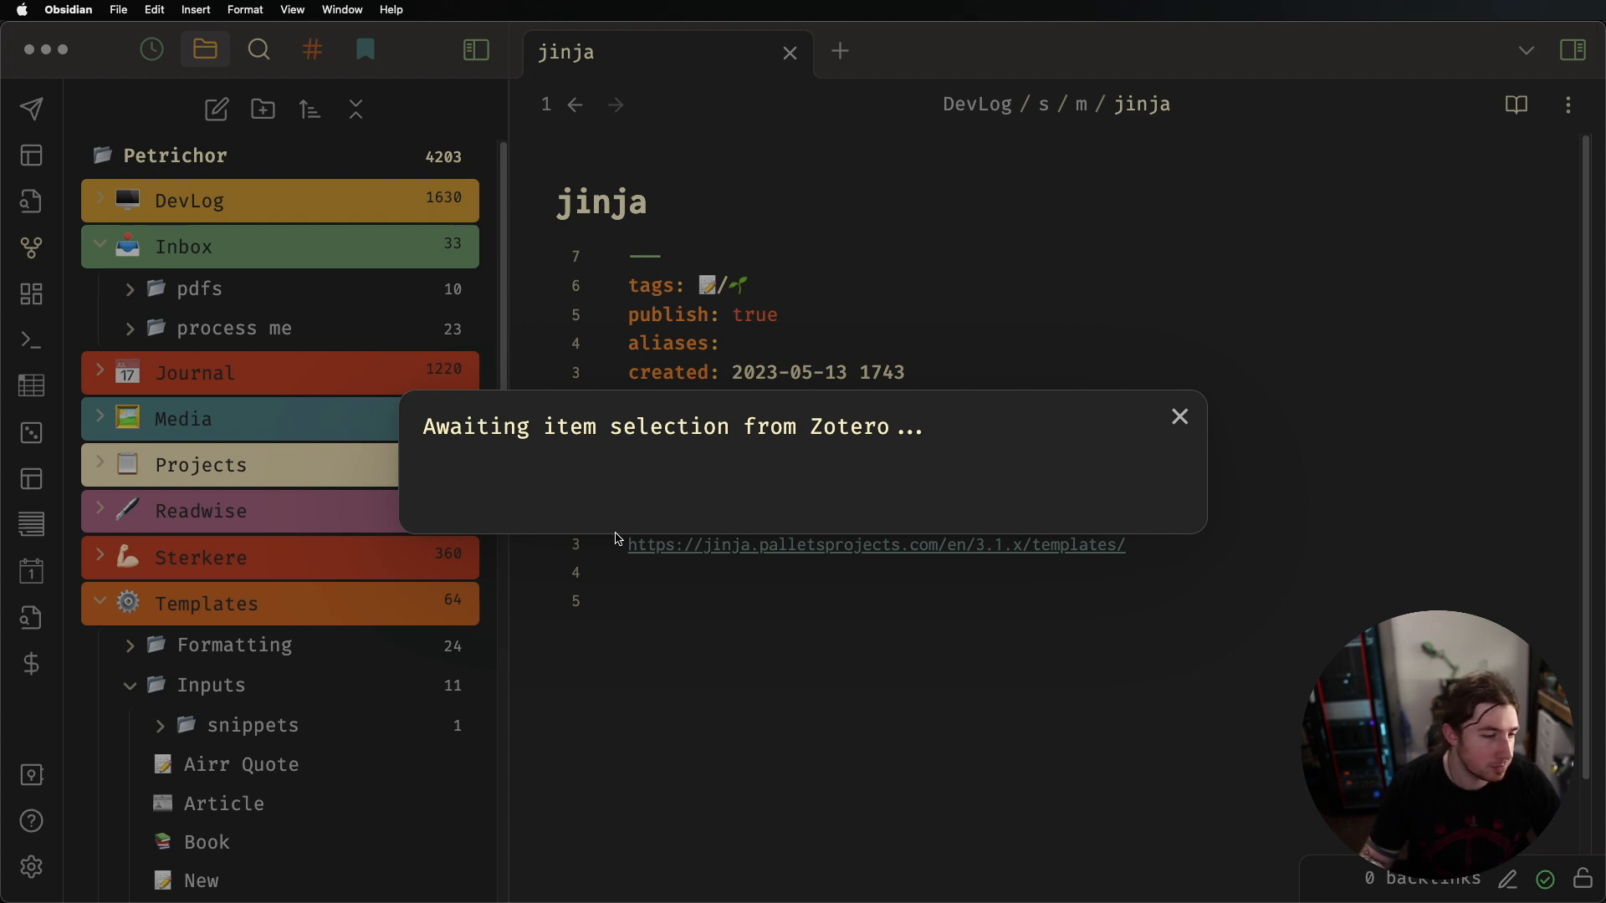
type("fine")
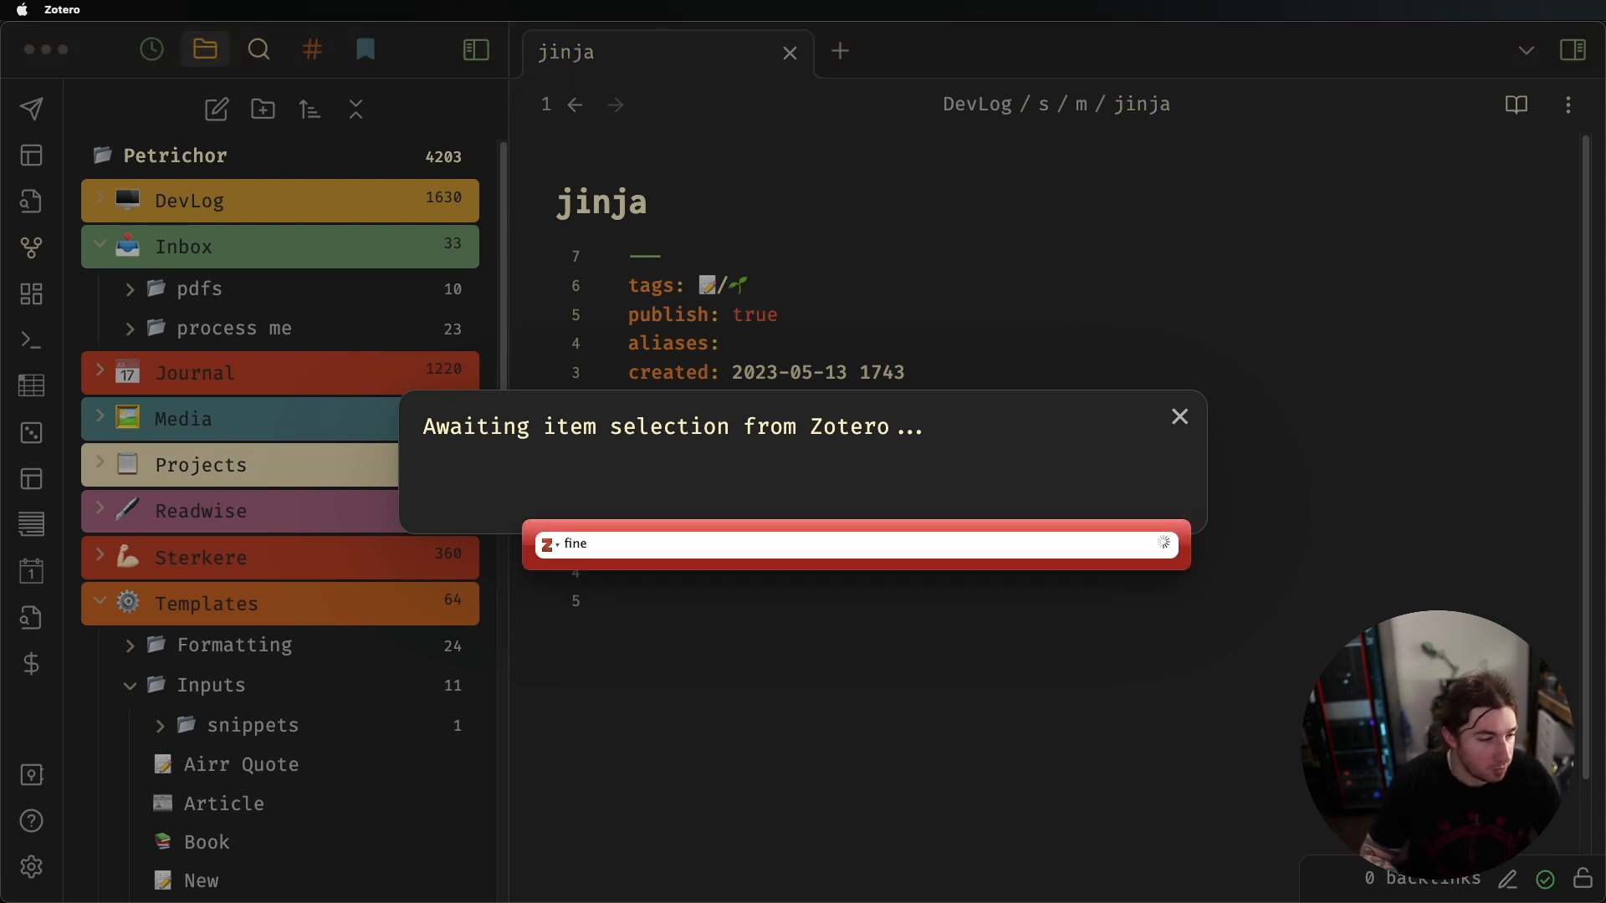
key("Return")
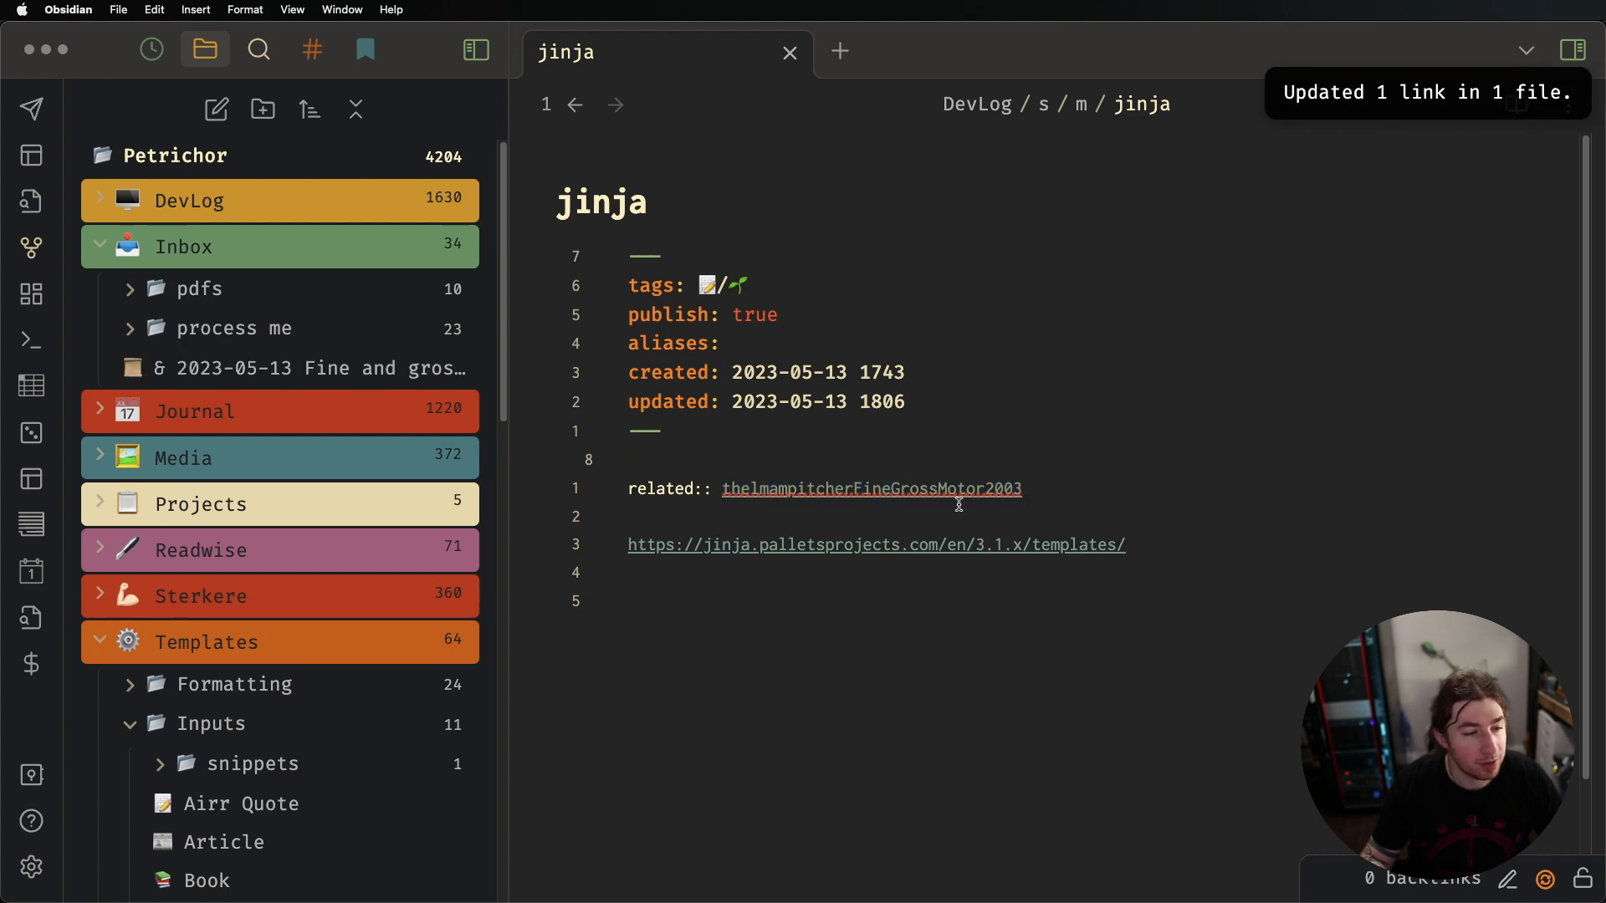
Open the imported paper note from the jinja note's related link and review its Dataview table and frontmatter
mouse_move(961, 499)
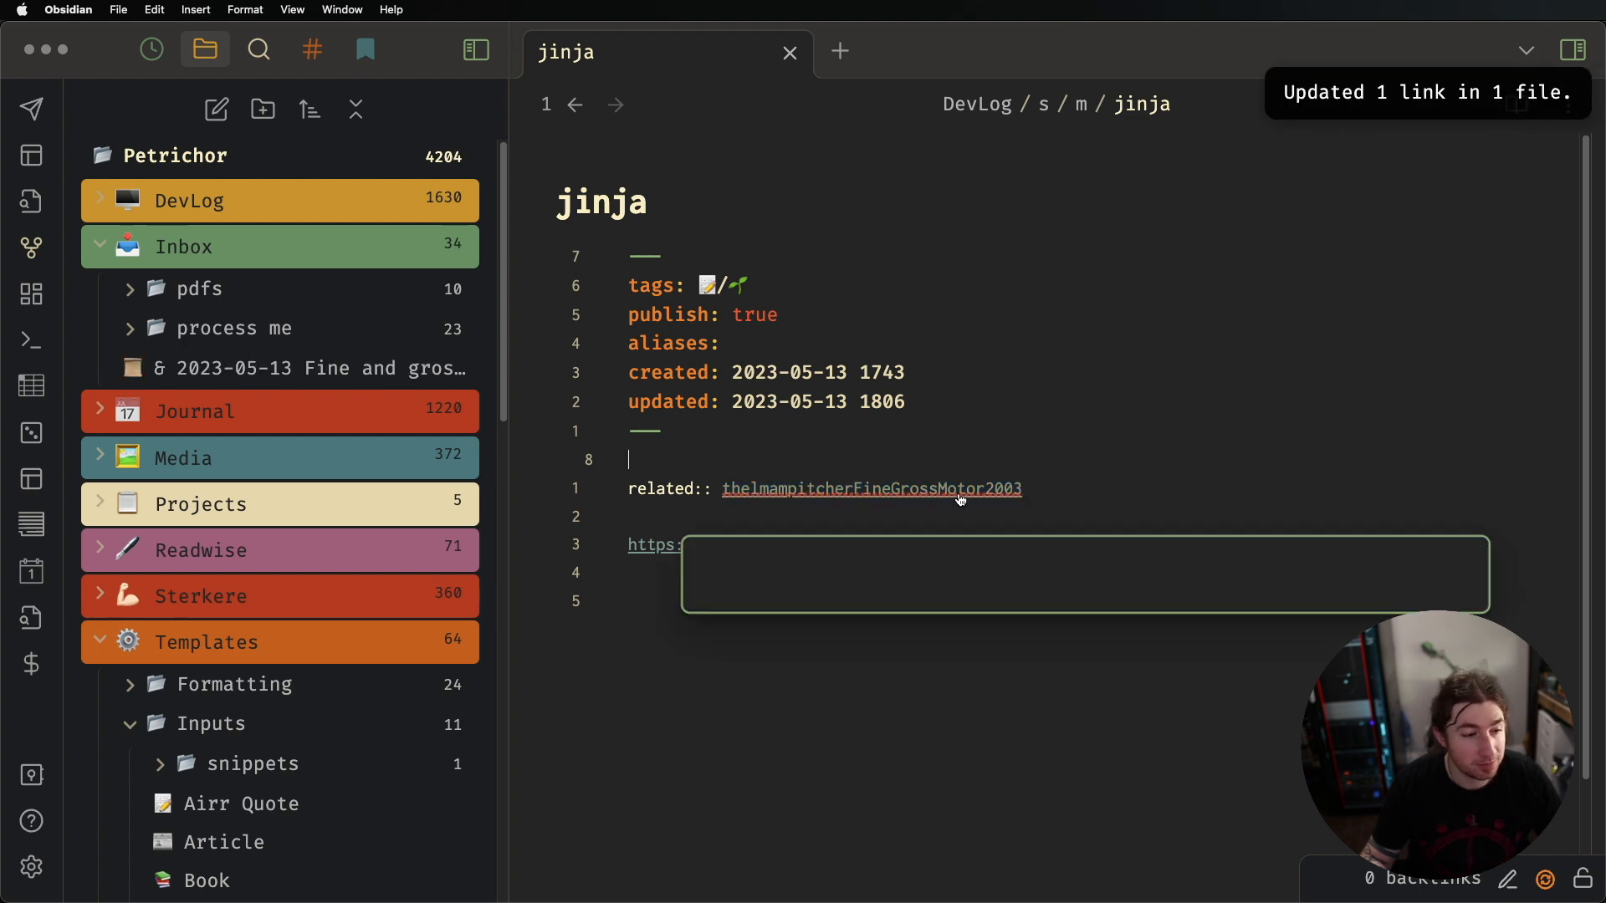
left_click(1019, 488, "super")
scroll(996, 432, "down", 6)
scroll(996, 427, "down", 8)
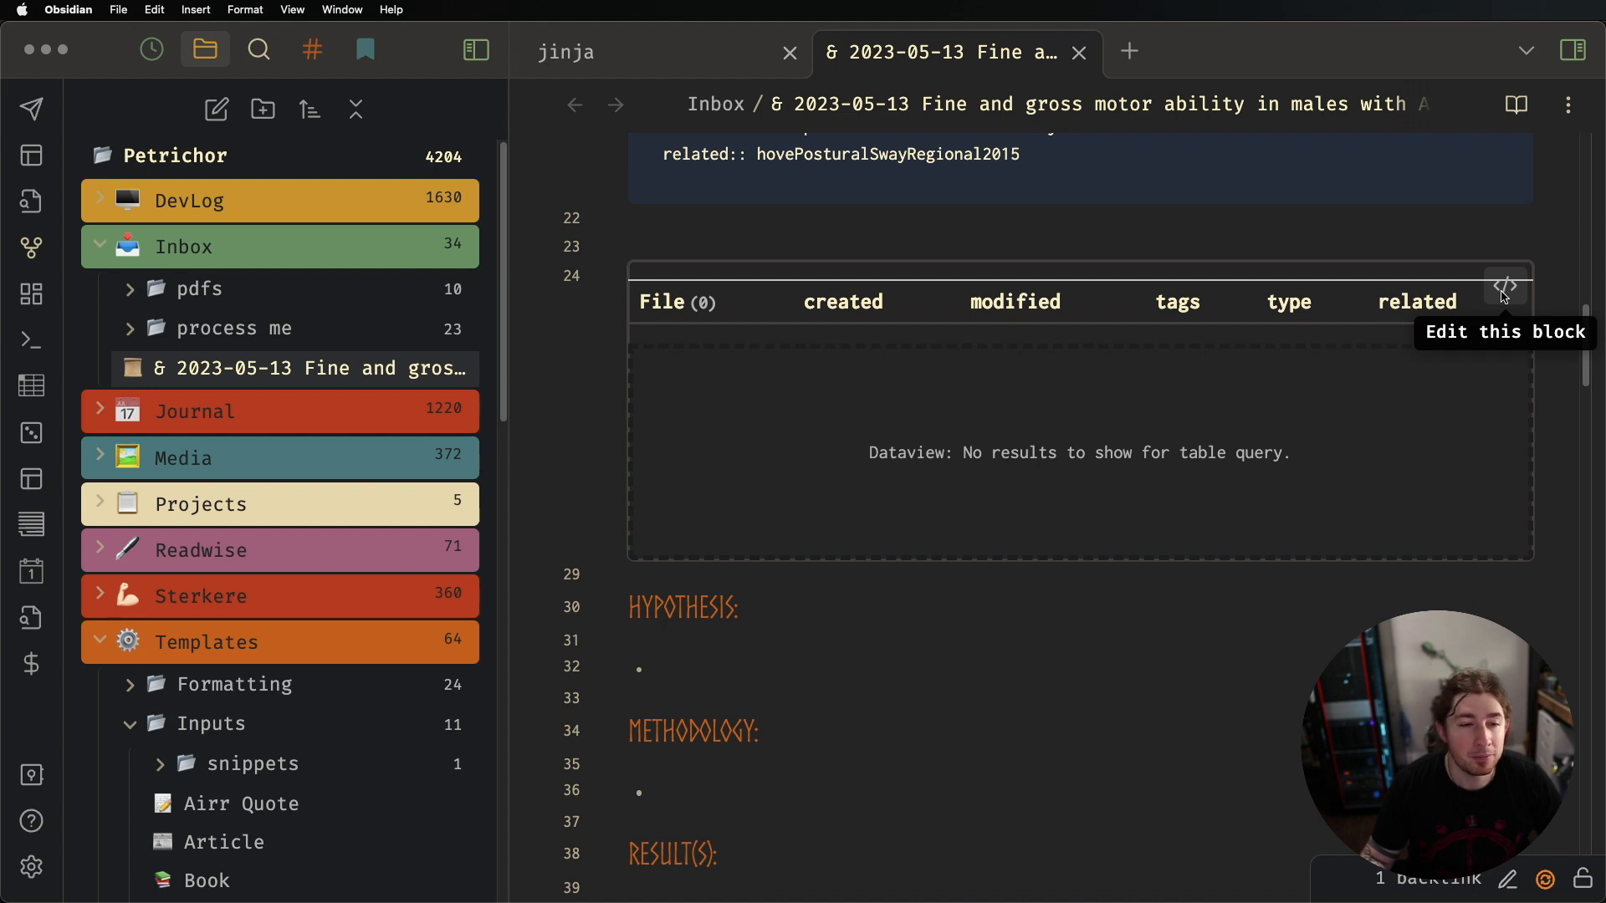
left_click(1501, 297)
left_click(1099, 266)
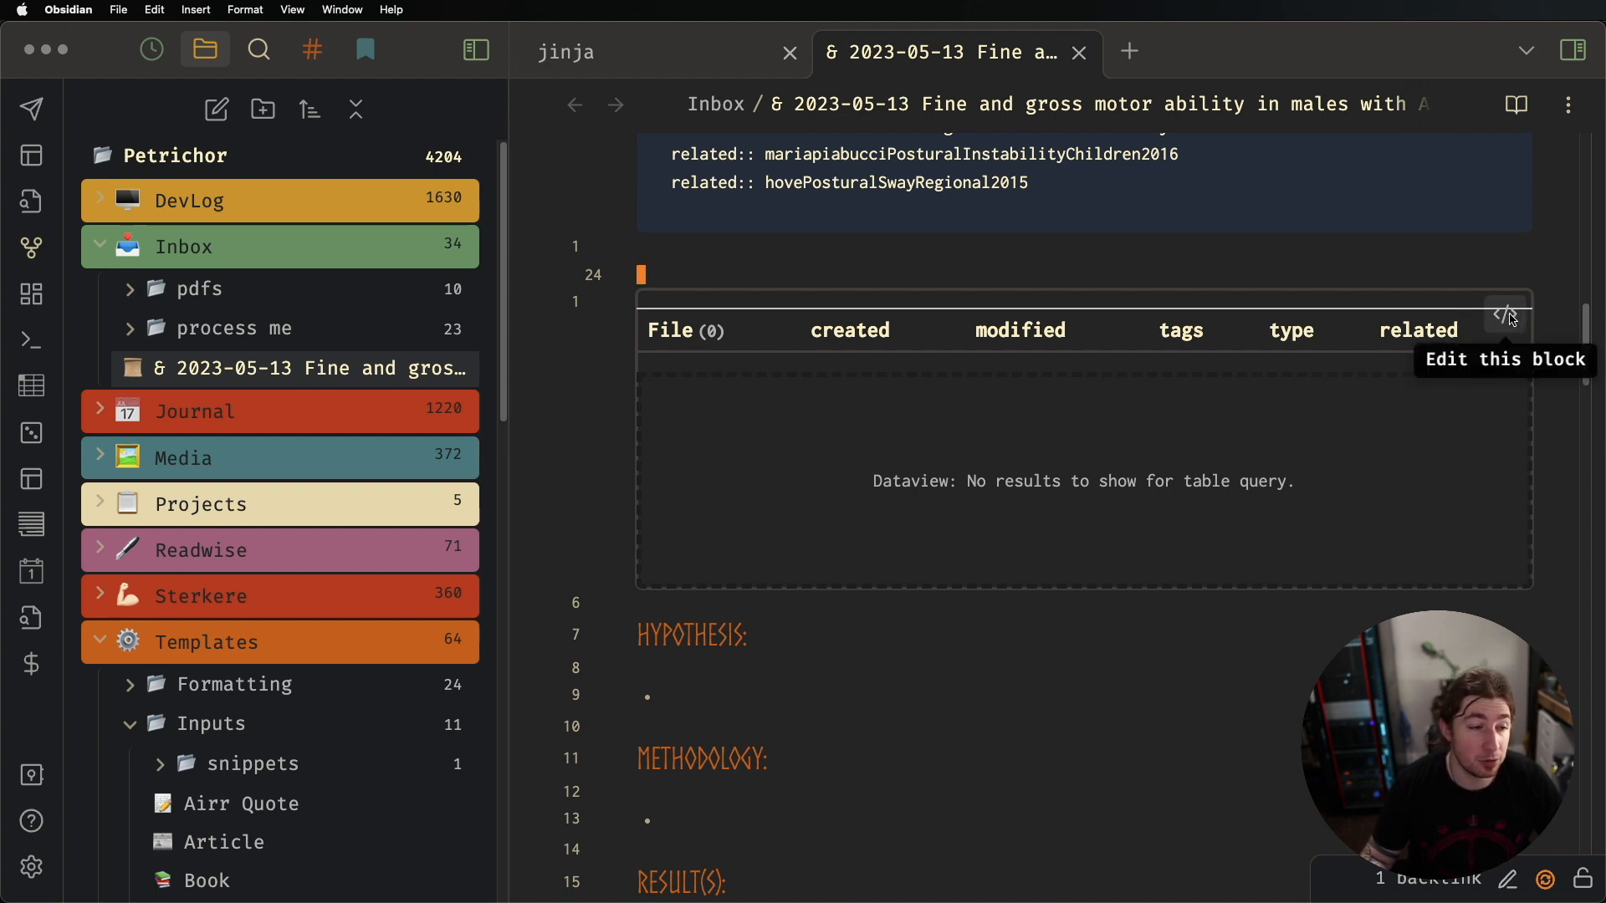
scroll(1005, 426, "down", 5)
scroll(1007, 425, "up", 15)
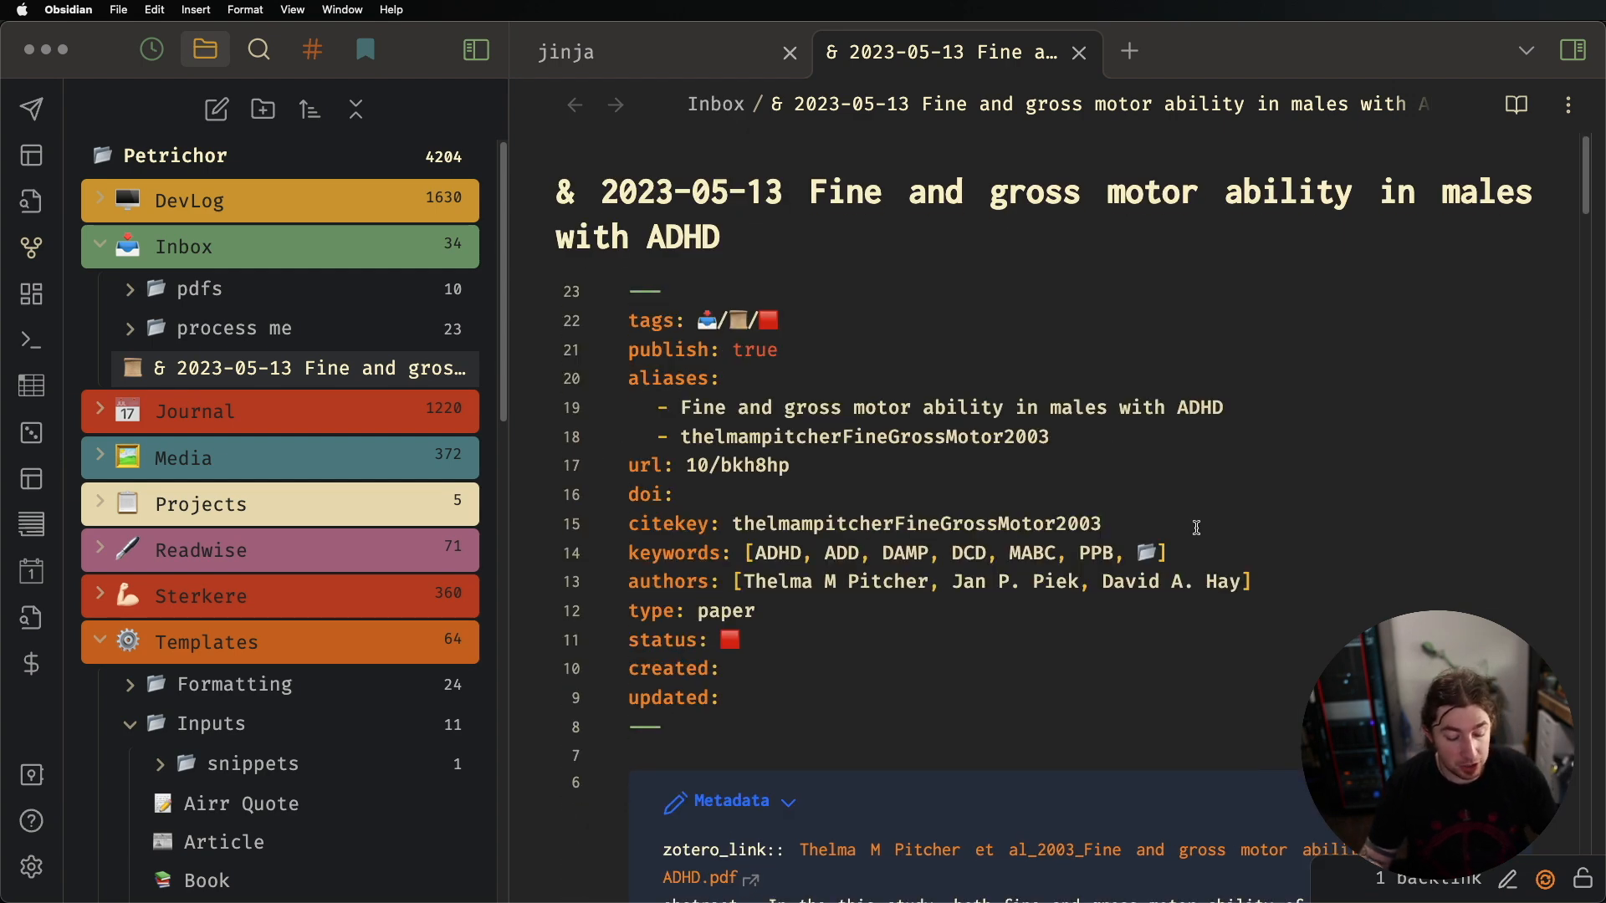
Open the paper note's local graph to check its connection to jinja, and inspect the source of its Dataview query
key("super+shift+g")
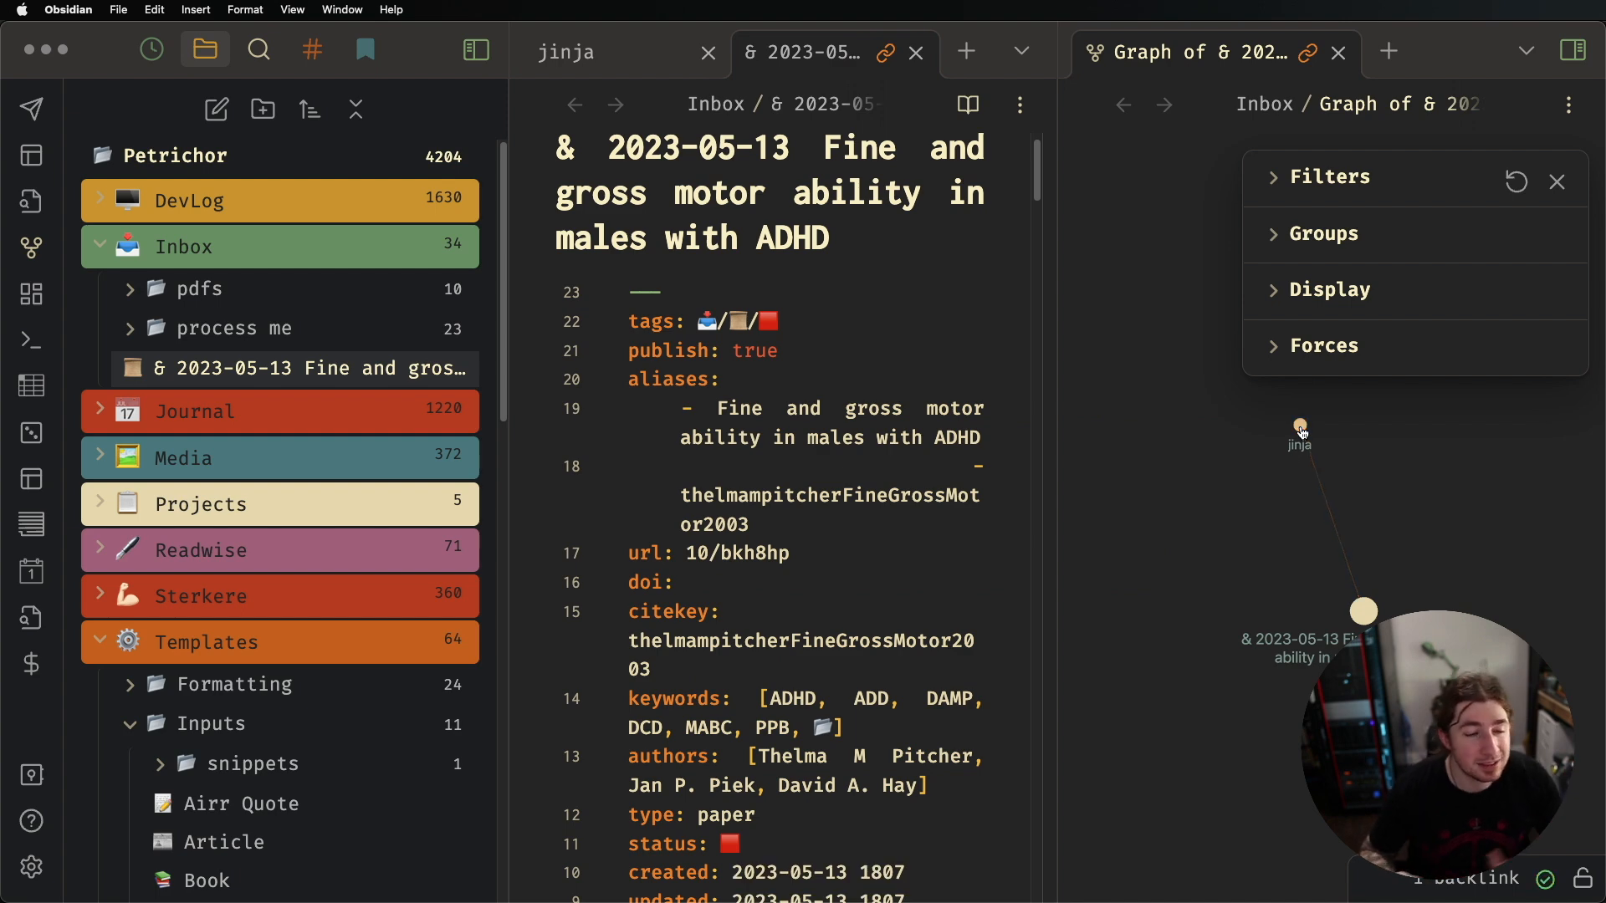
scroll(790, 393, "down", 10)
scroll(805, 432, "down", 10)
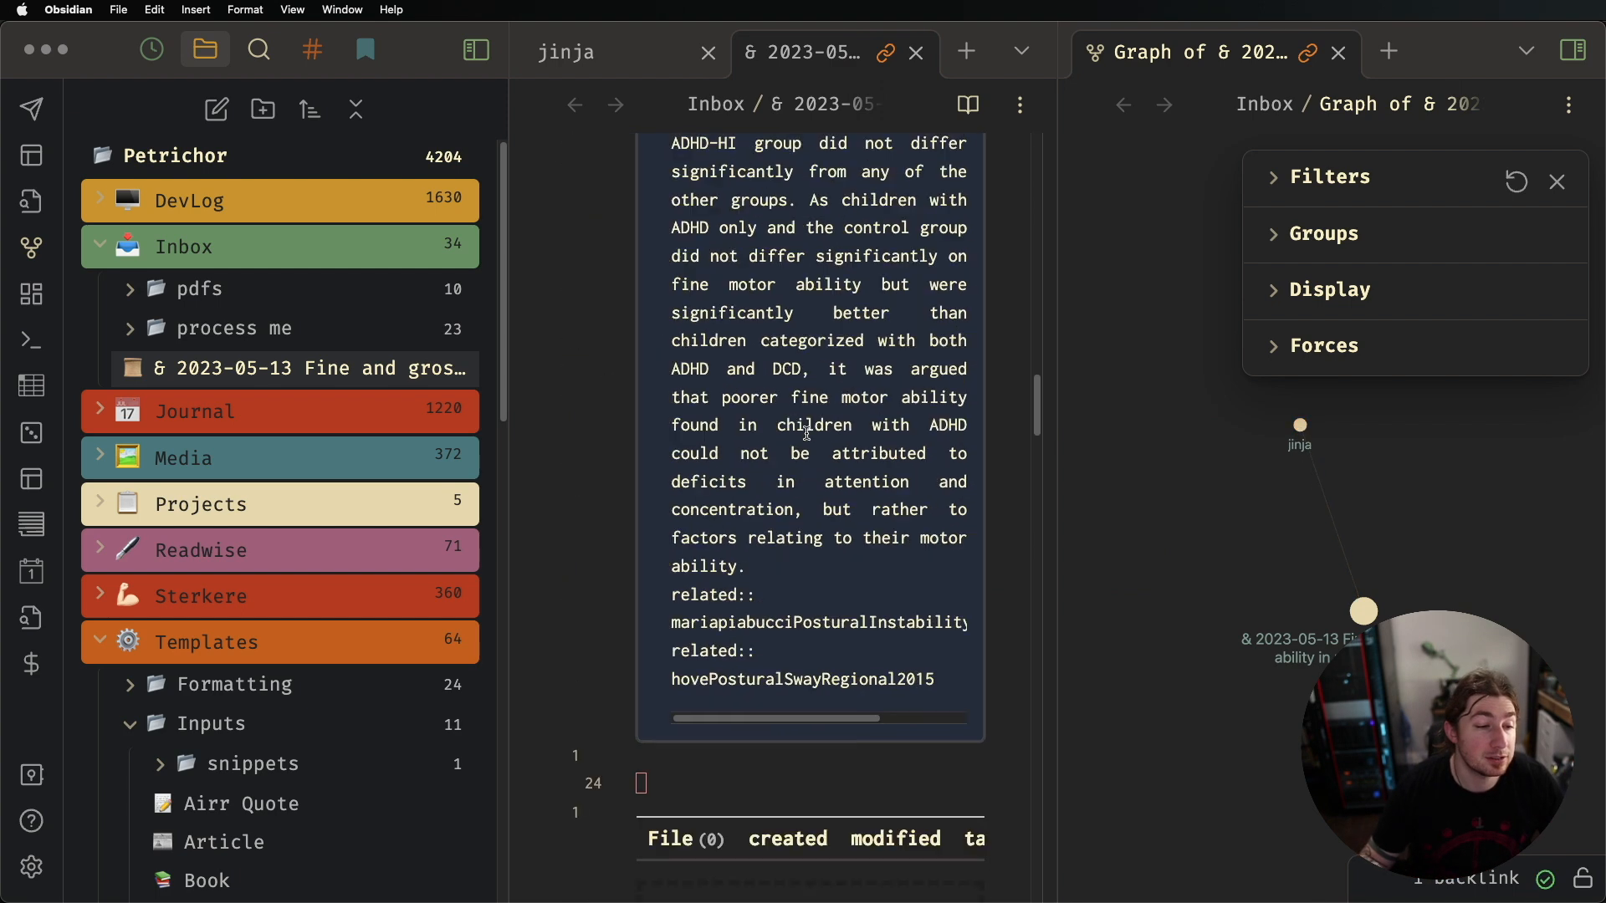
left_click(957, 212)
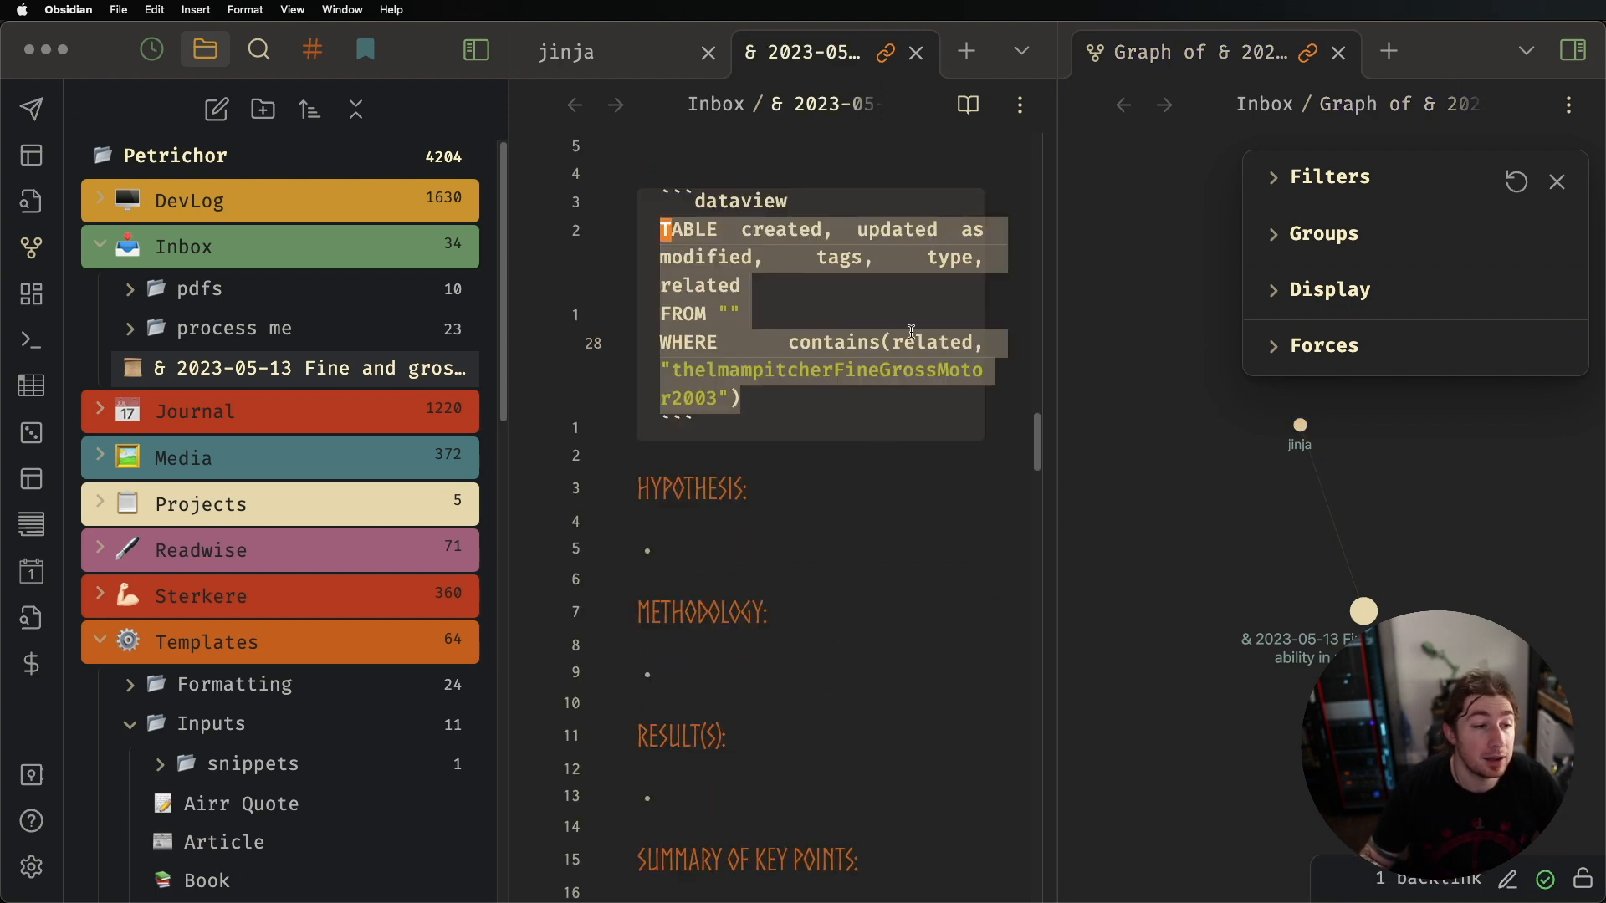
left_click(891, 378)
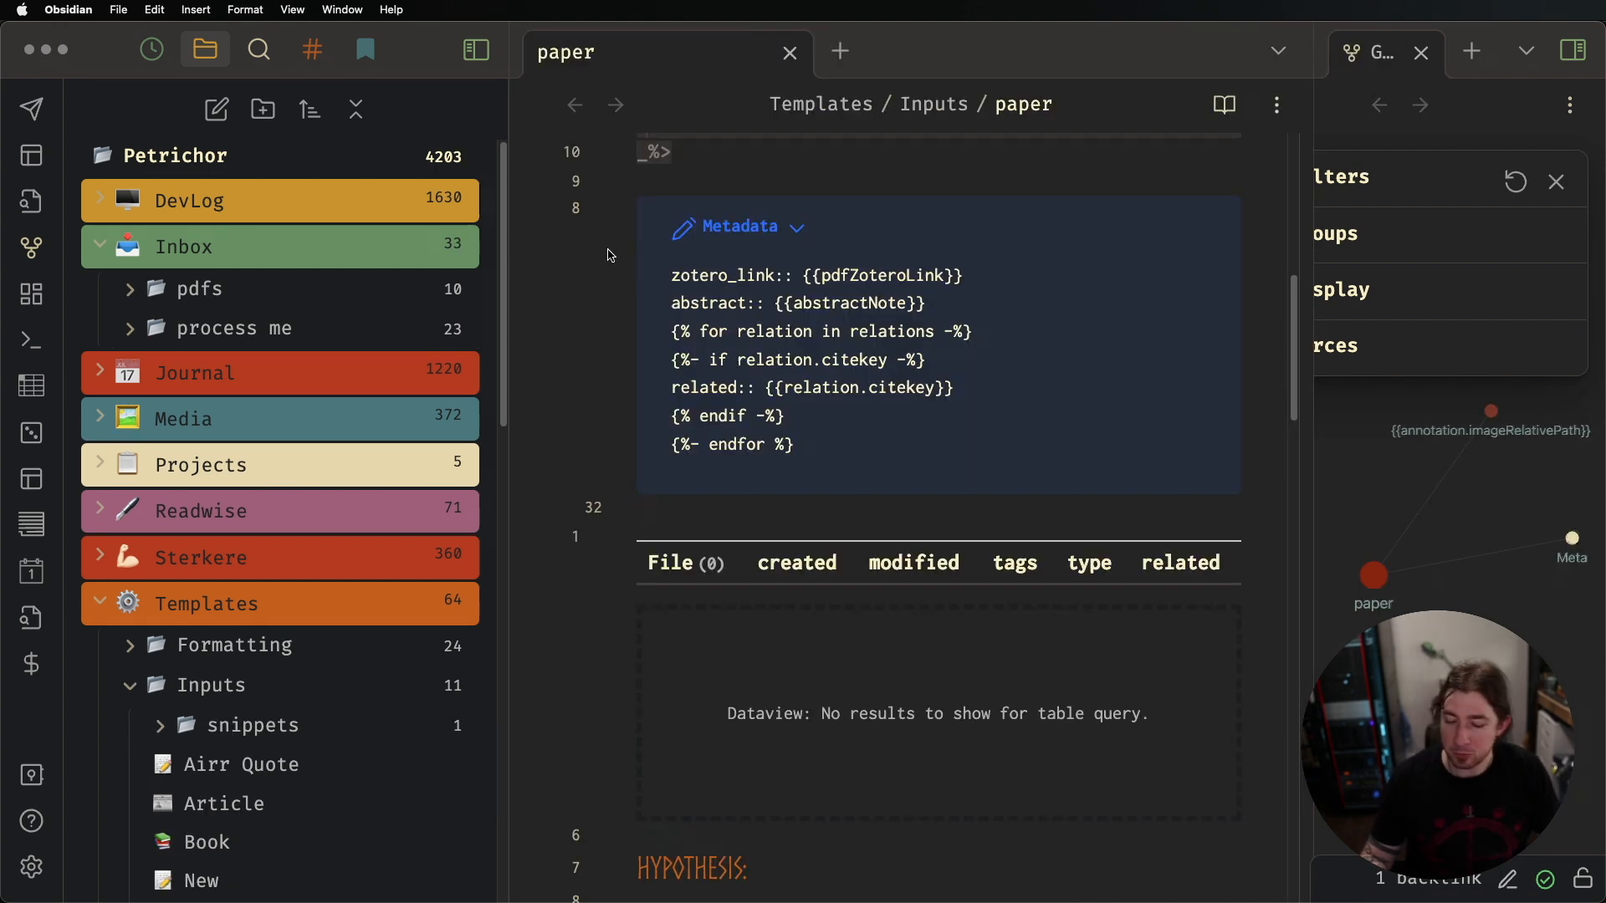
Inspect the paper template's Dataview query, comparing the date and {{title}} in its FROM link with the file-rename script above
scroll(1113, 405, "down", 4)
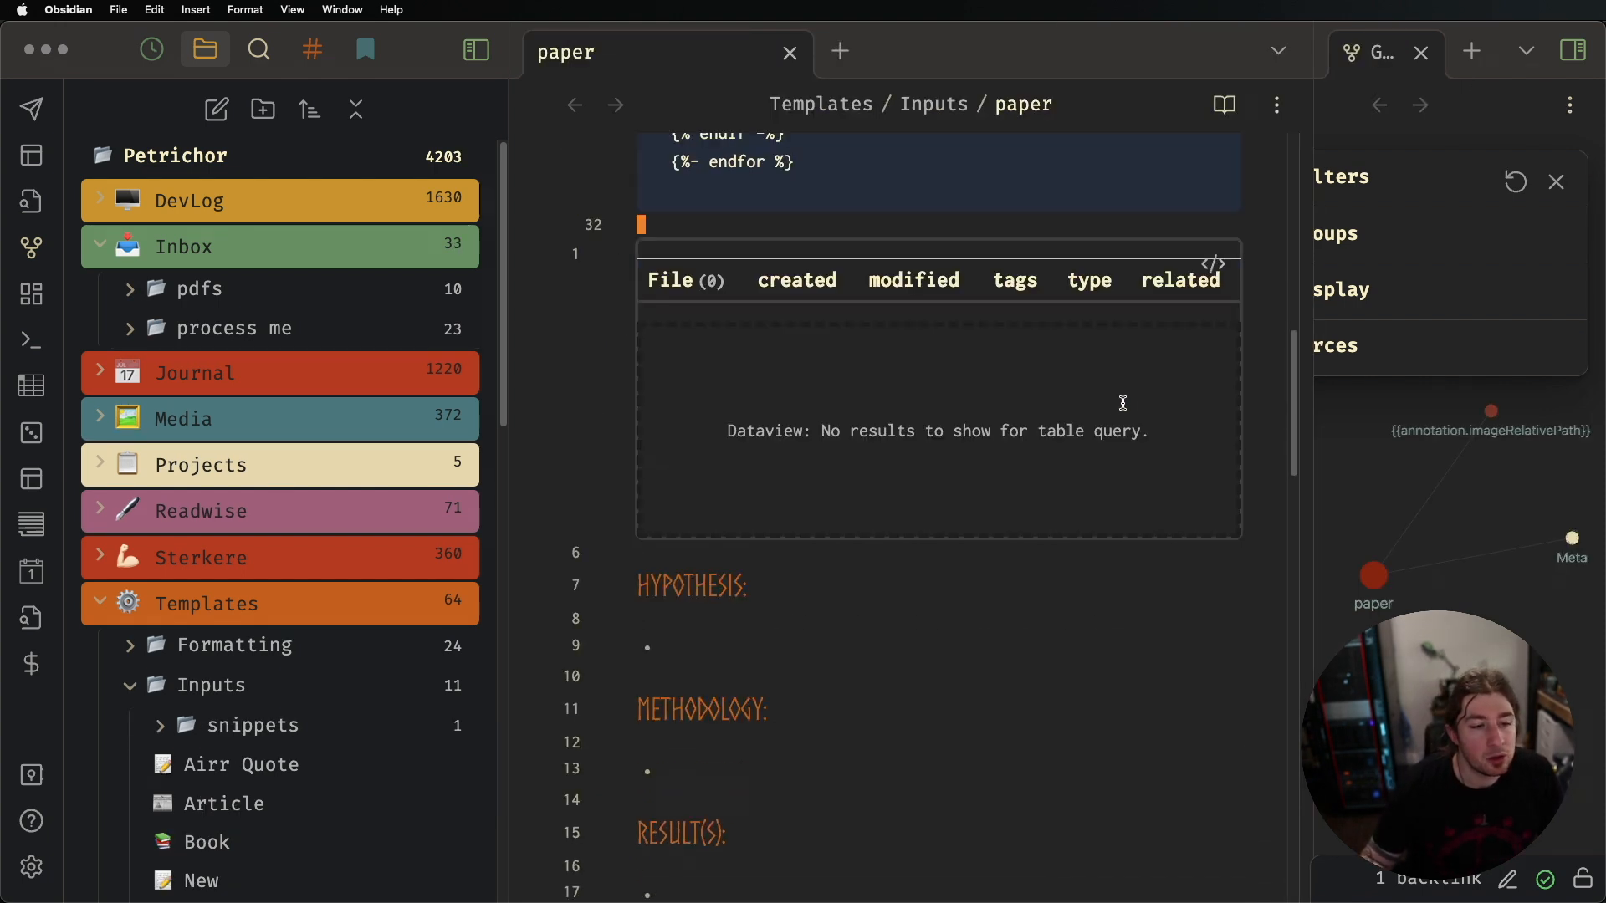
left_click(1213, 264)
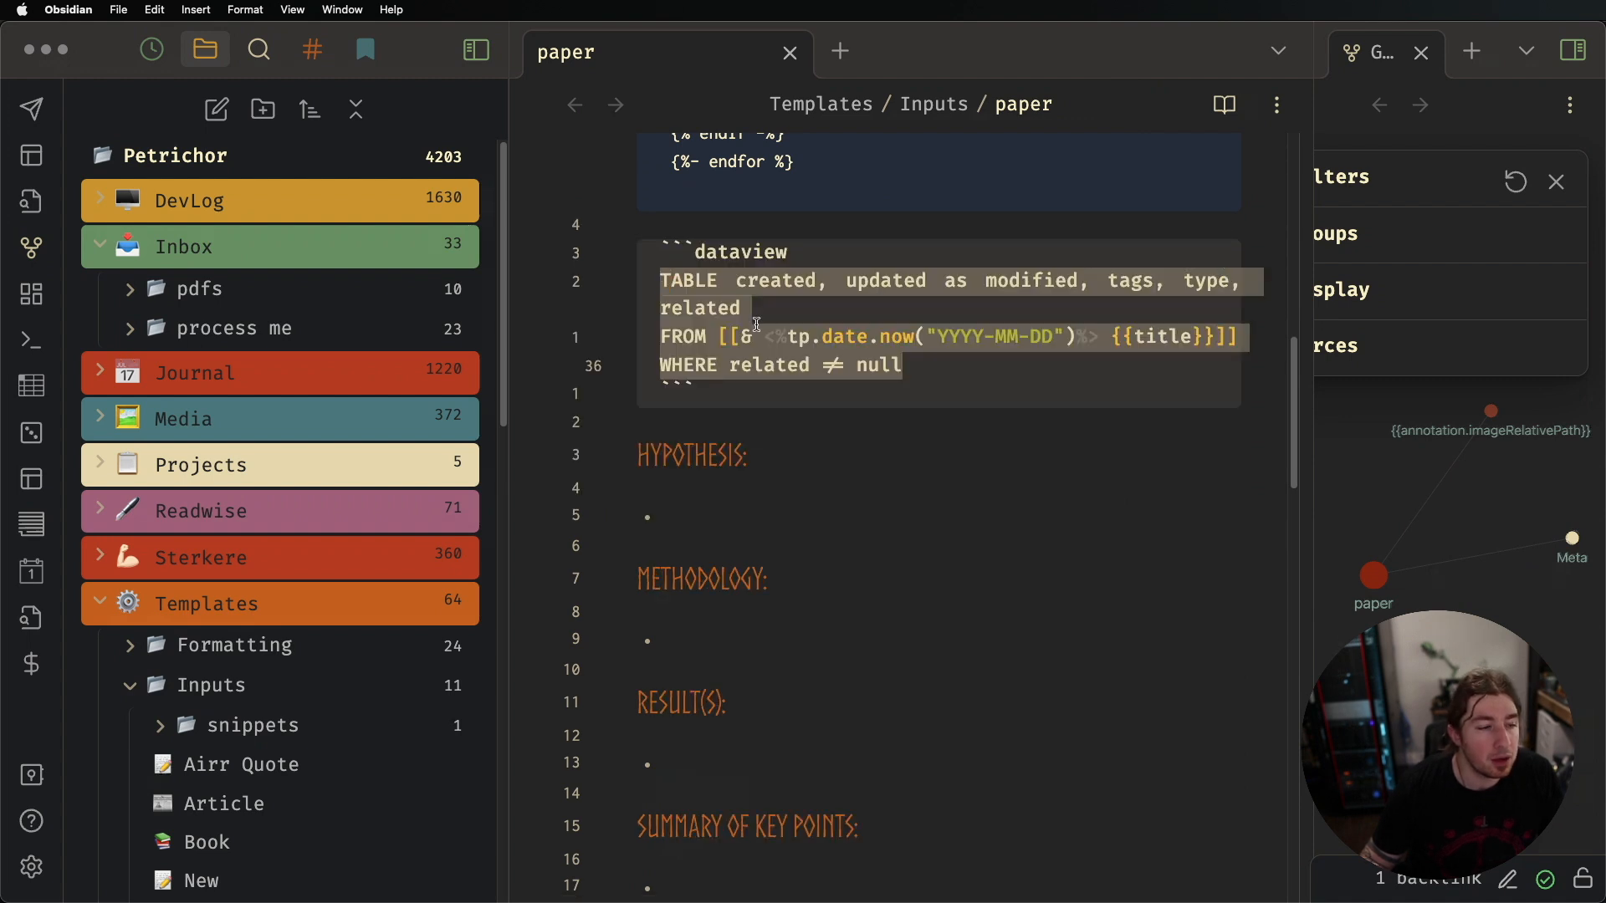
left_click(755, 334)
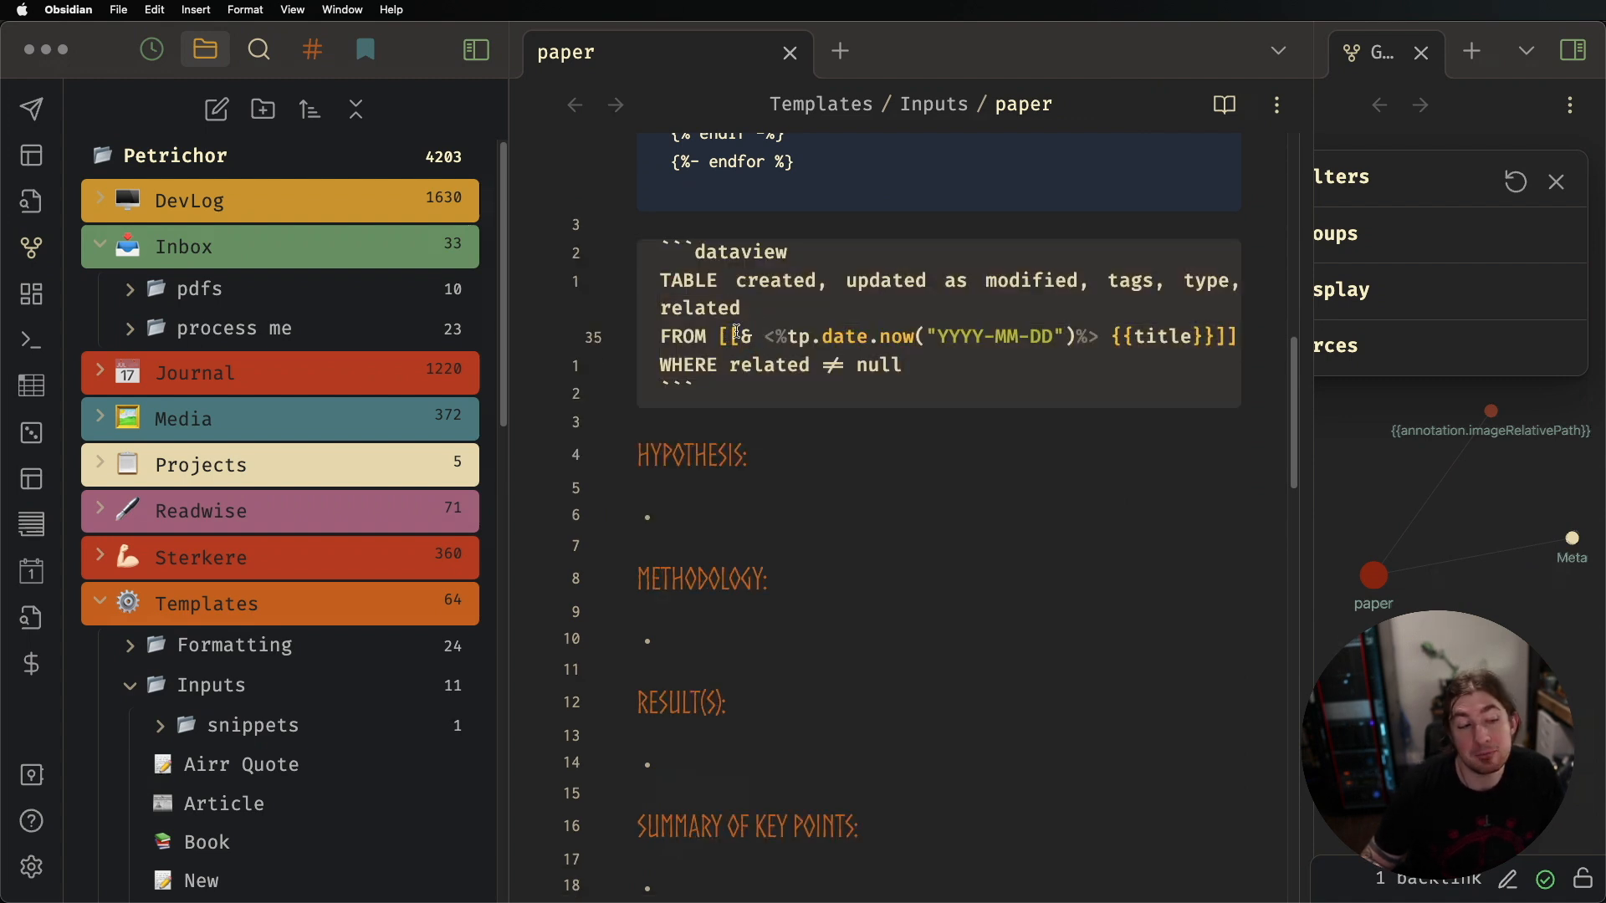
left_click_drag(767, 339, 1096, 348)
left_click(1114, 336)
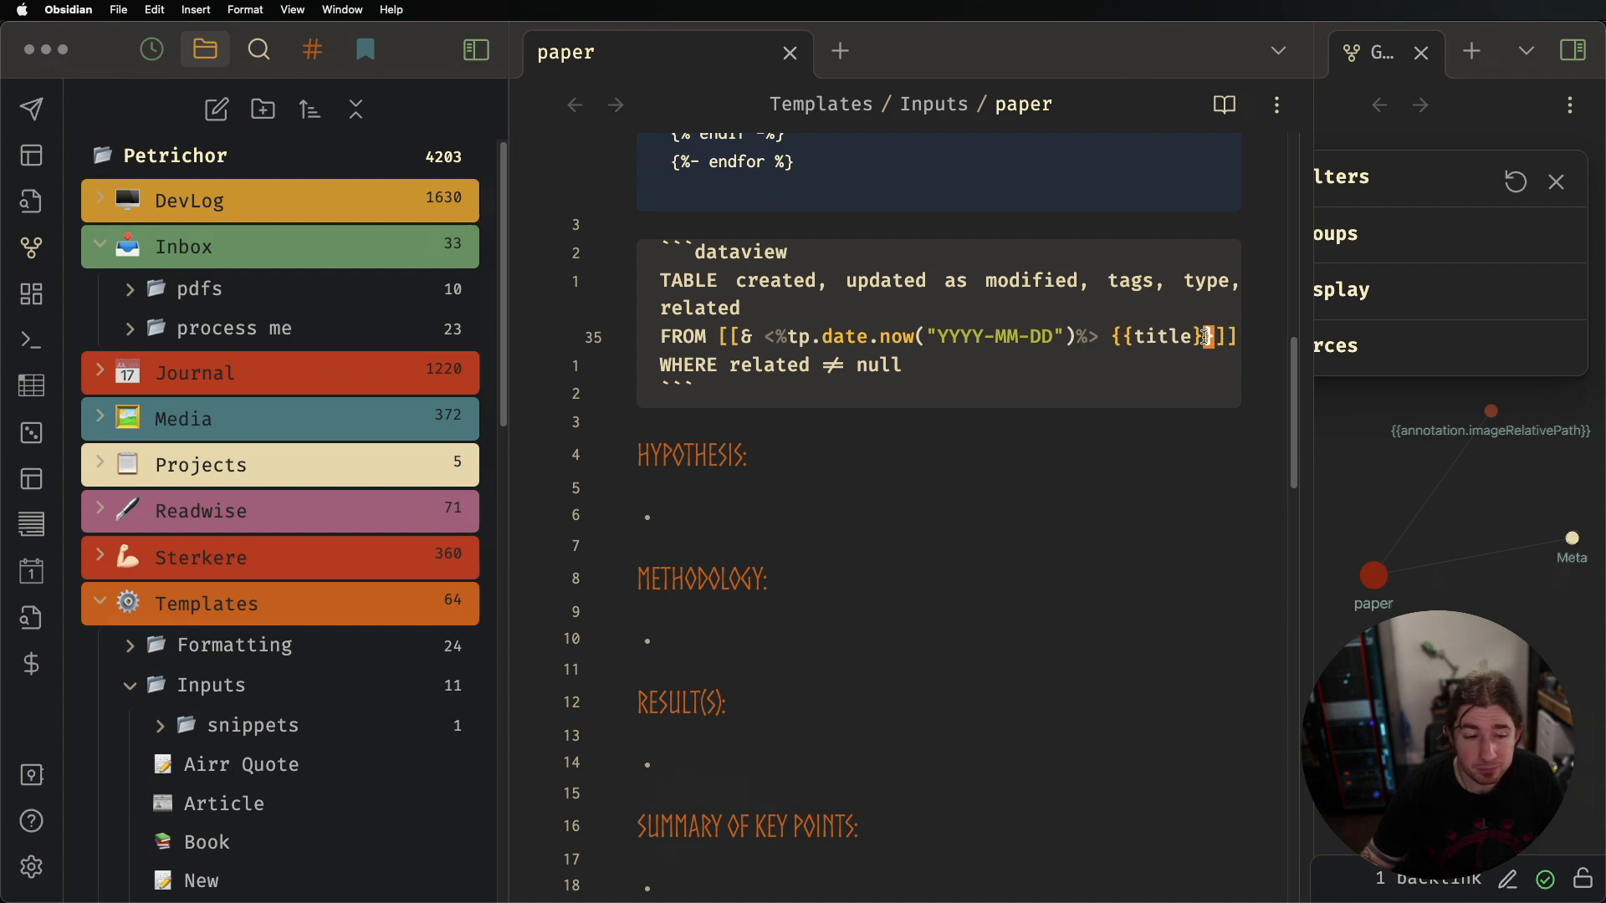
left_click_drag(1204, 337, 1117, 332)
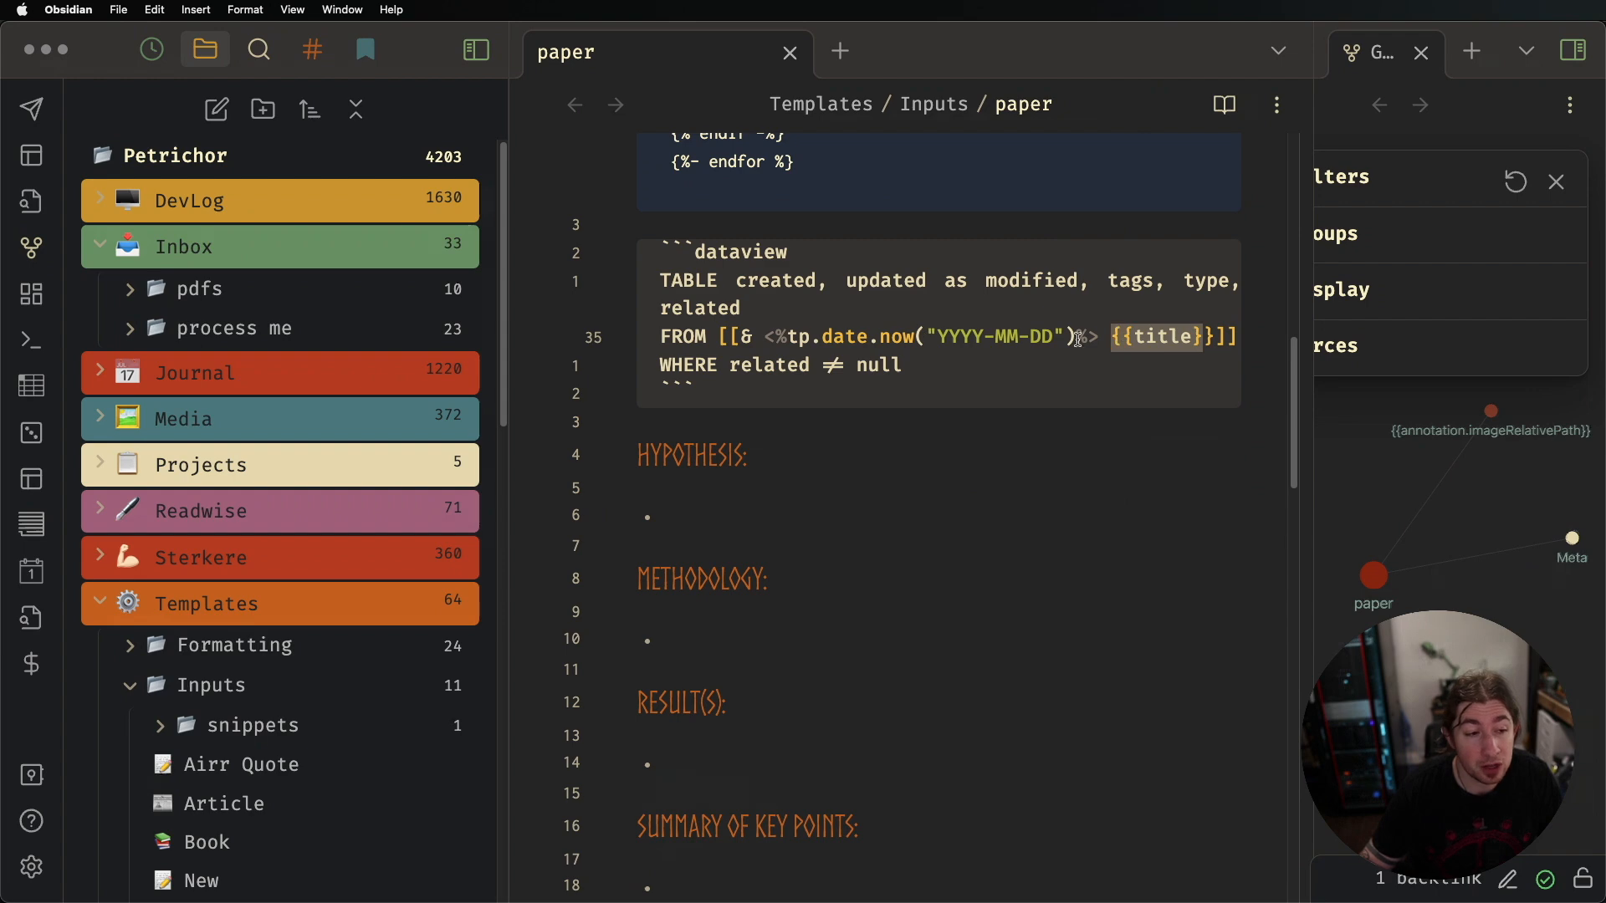
scroll(903, 425, "up", 8)
scroll(935, 457, "up", 3)
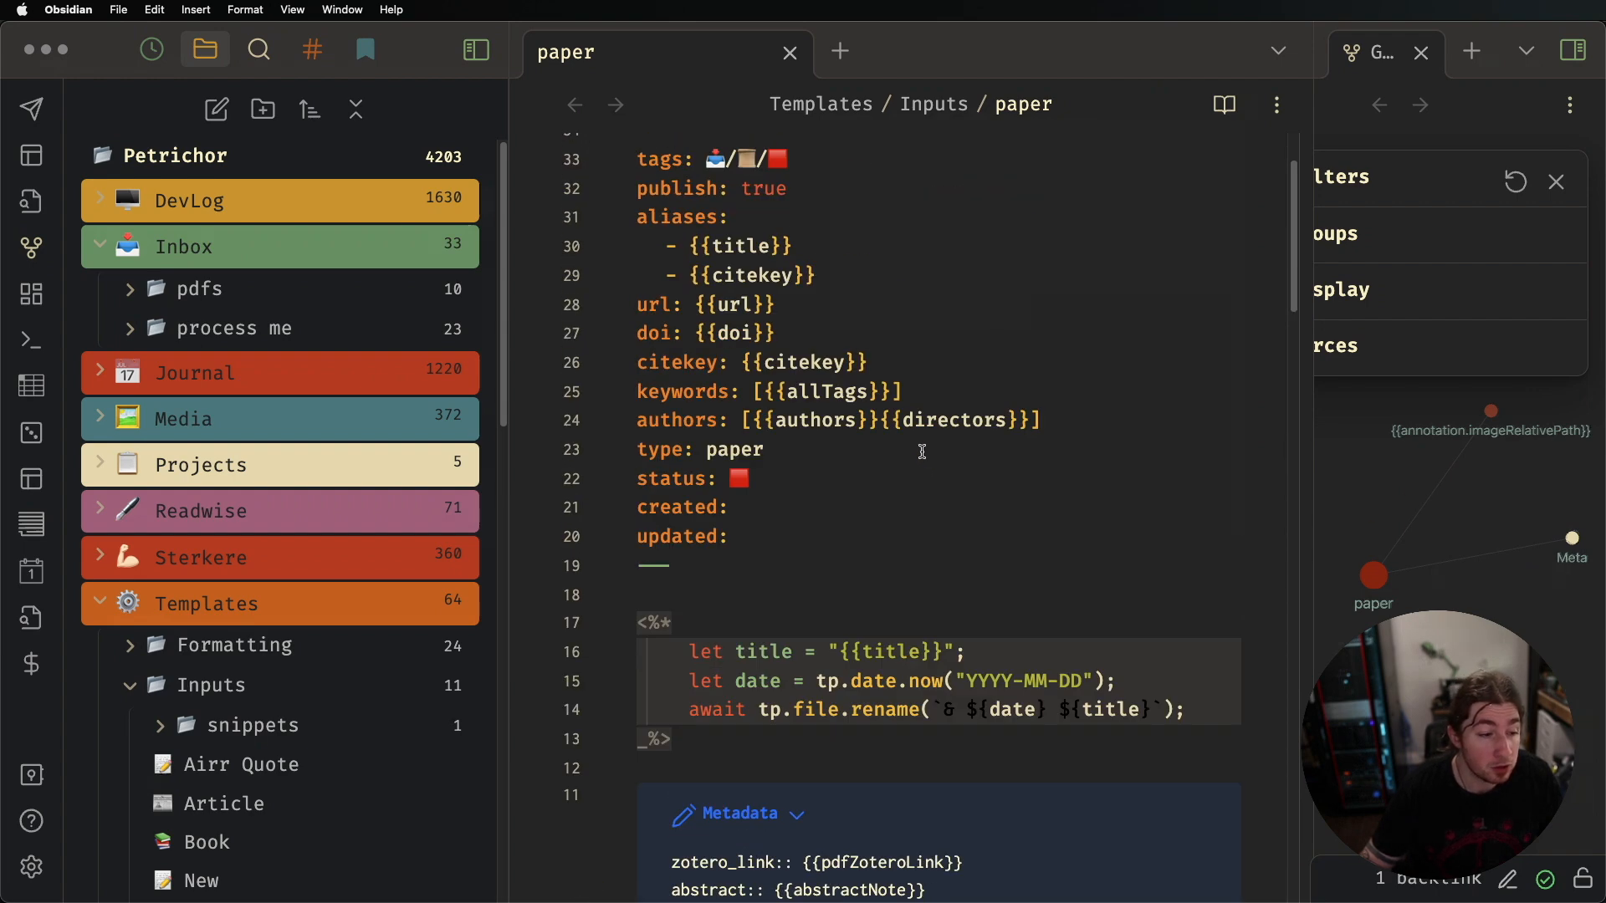
scroll(897, 616, "down", 5)
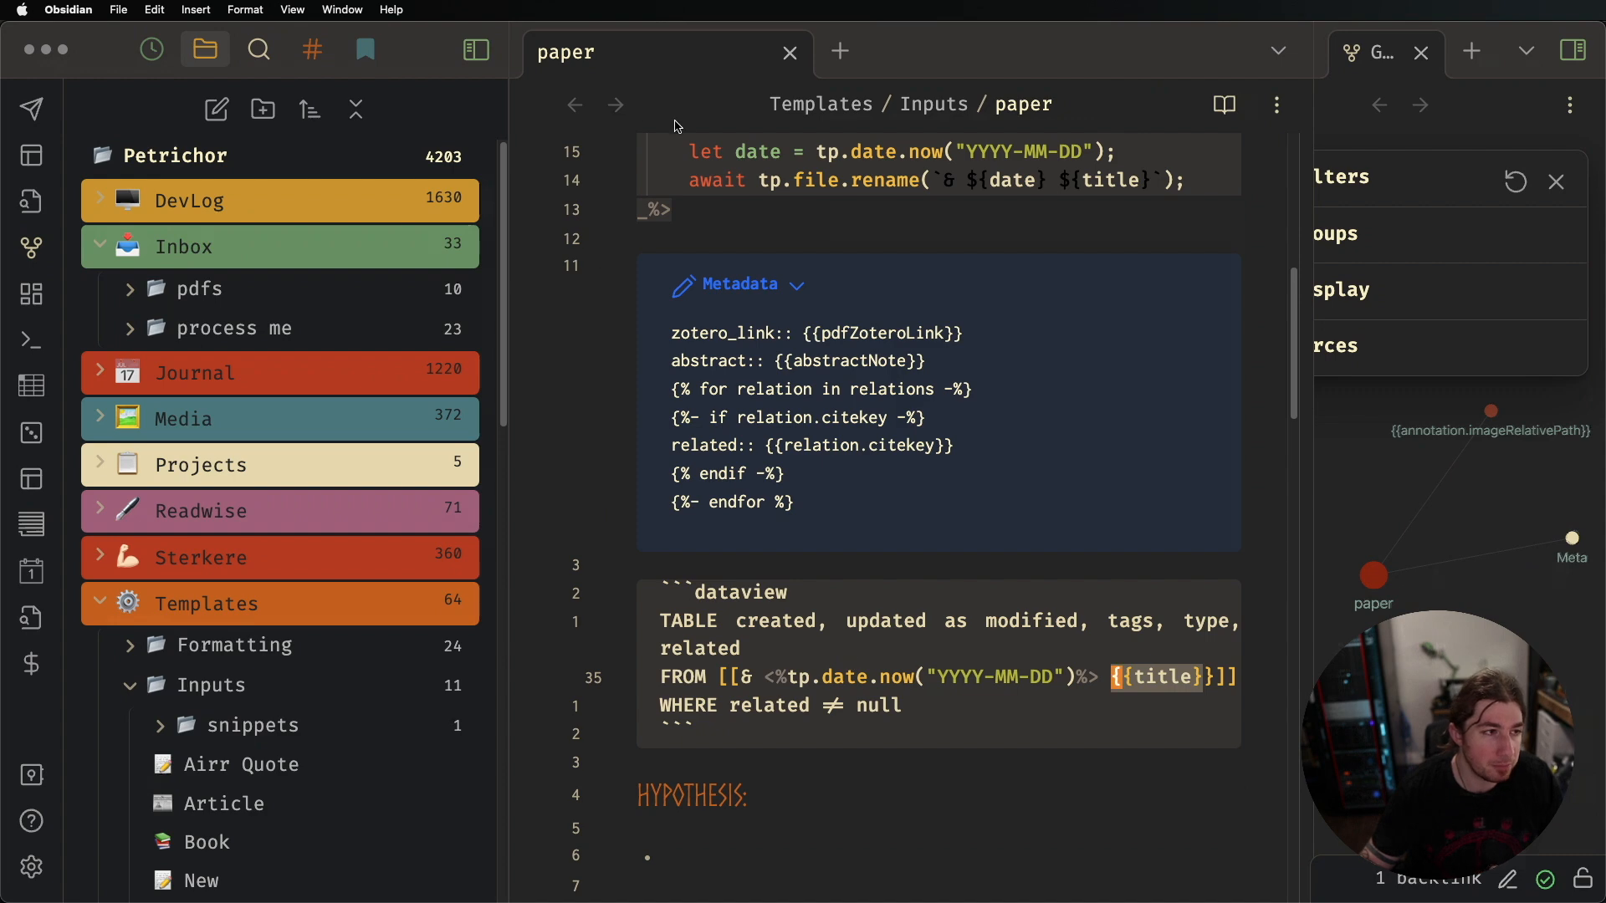
Open the jinja note in a new tab, searching for "jin"
left_click(914, 248)
key("super+o")
type("jin")
key("super+Return")
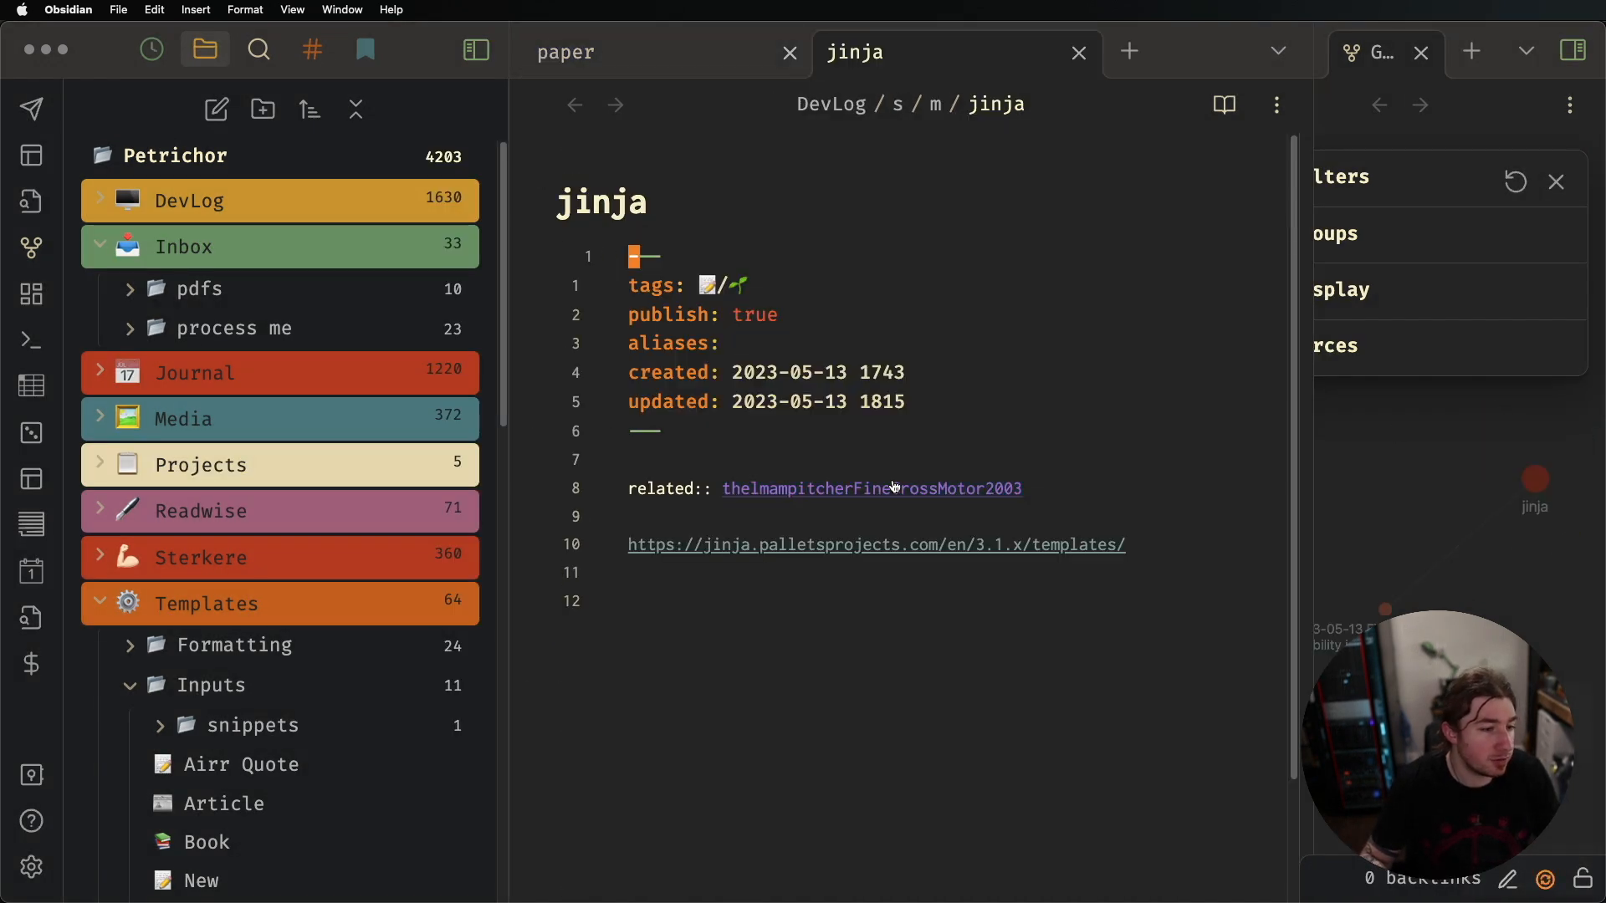
Rewrite the jinja note's related link so the paper's citekey is both its target and its display text
left_click(1100, 487)
key("Left")
key("Left")
key("Left")
key("alt+Left")
key("Left")
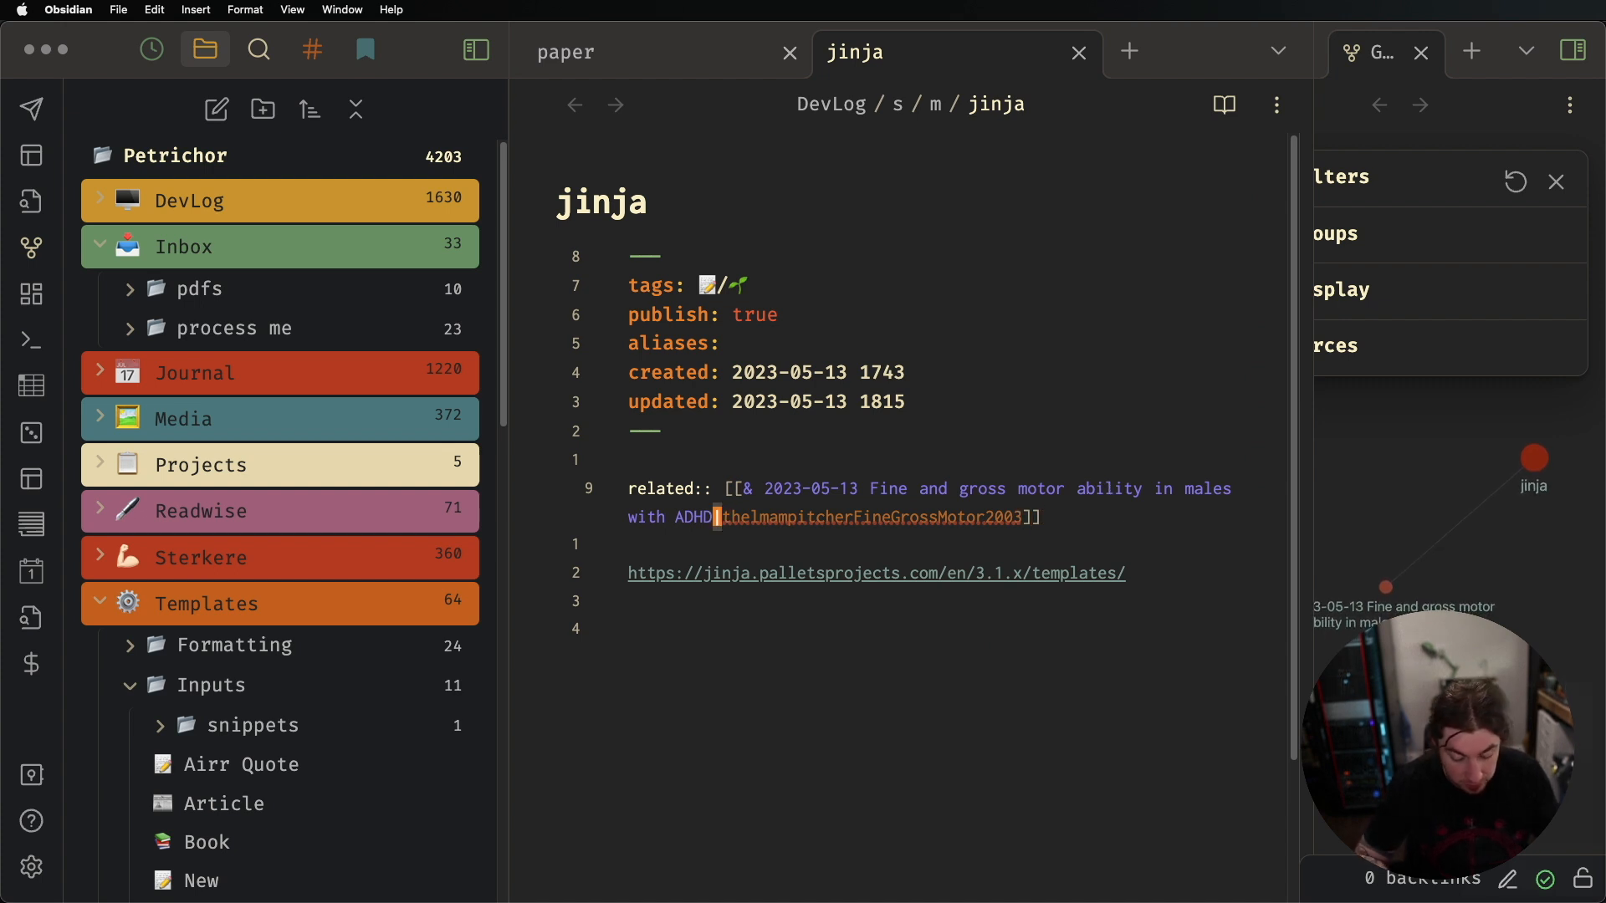
key("shift+Up")
key("shift+Right")
key("BackSpace")
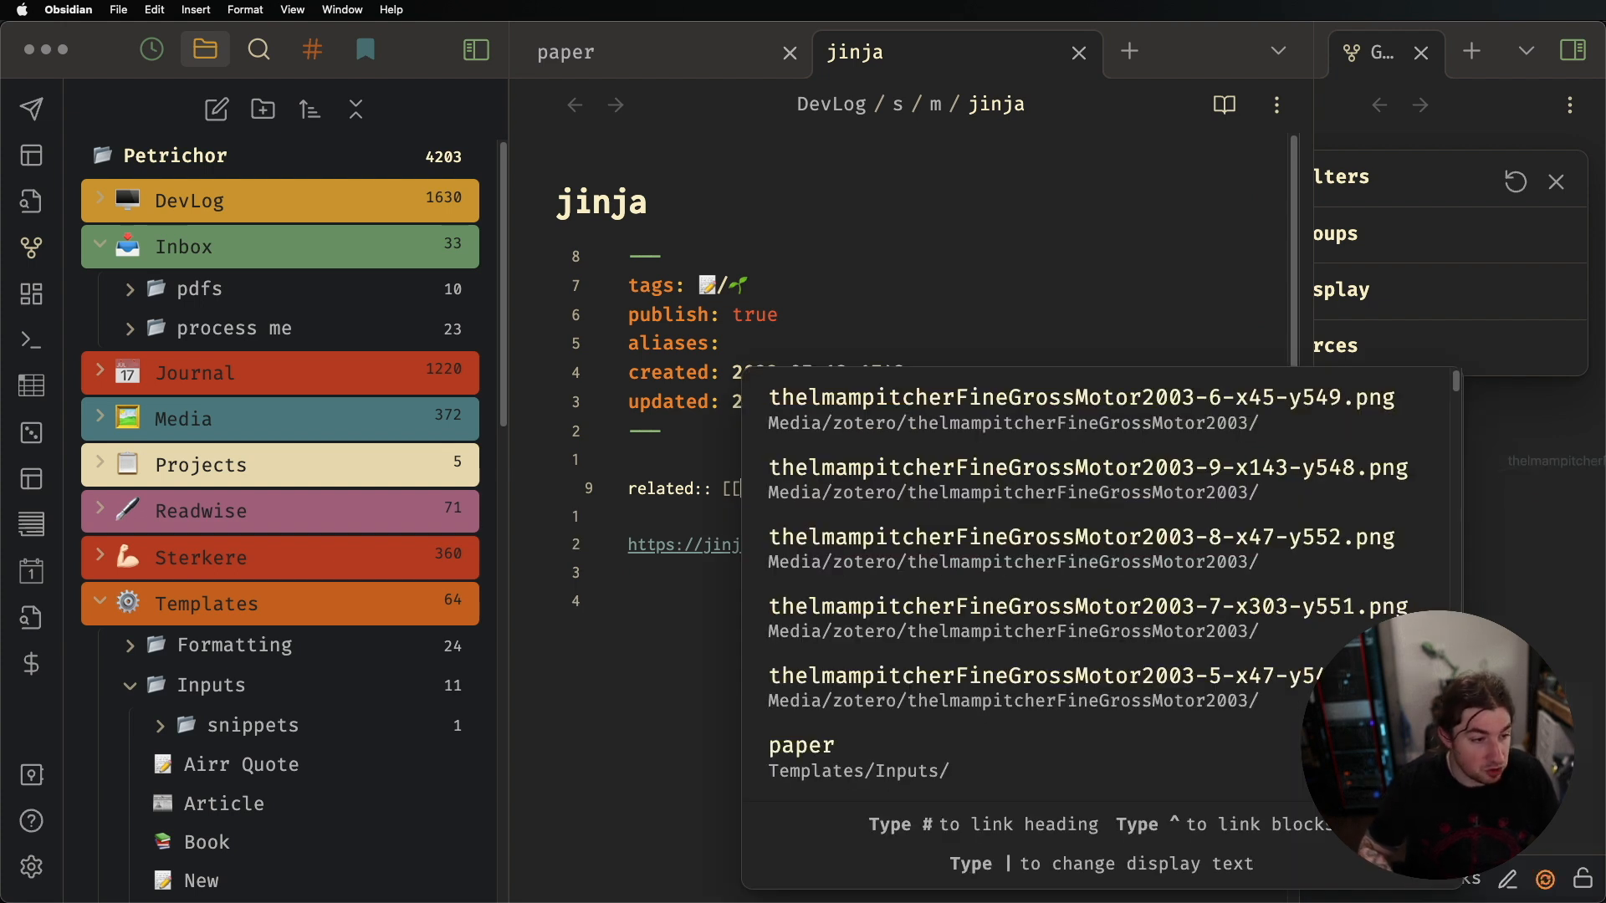
key("shift+End")
key("BackSpace")
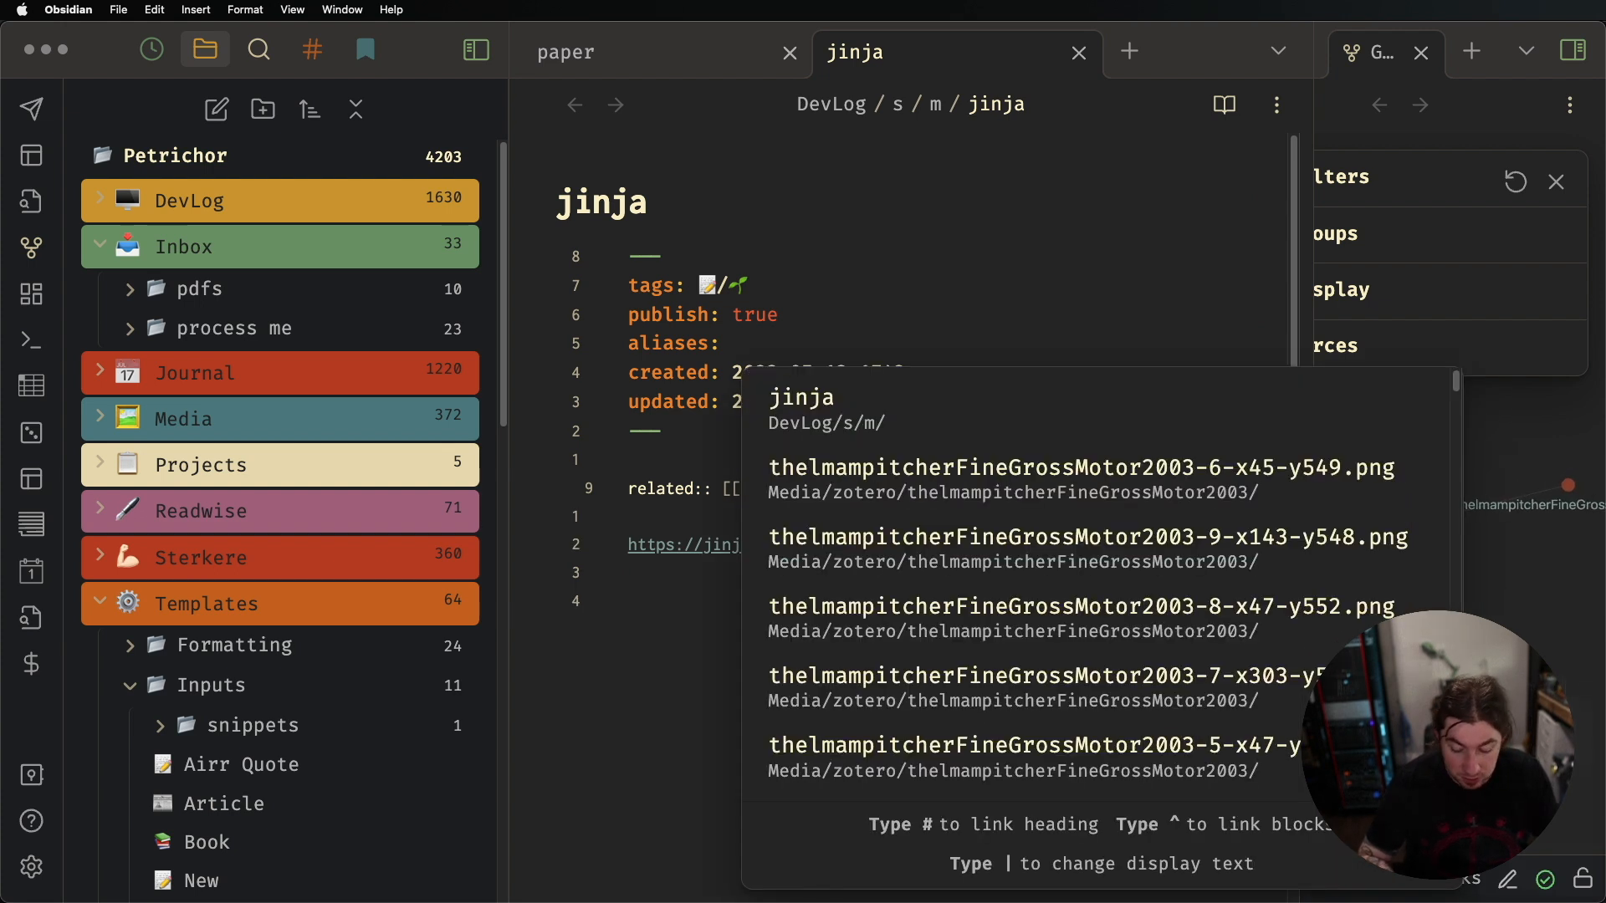
type("thelmampitcherFineGrossMotor2003|thelmampitcherFineGrossMotor2003")
left_click(1142, 461)
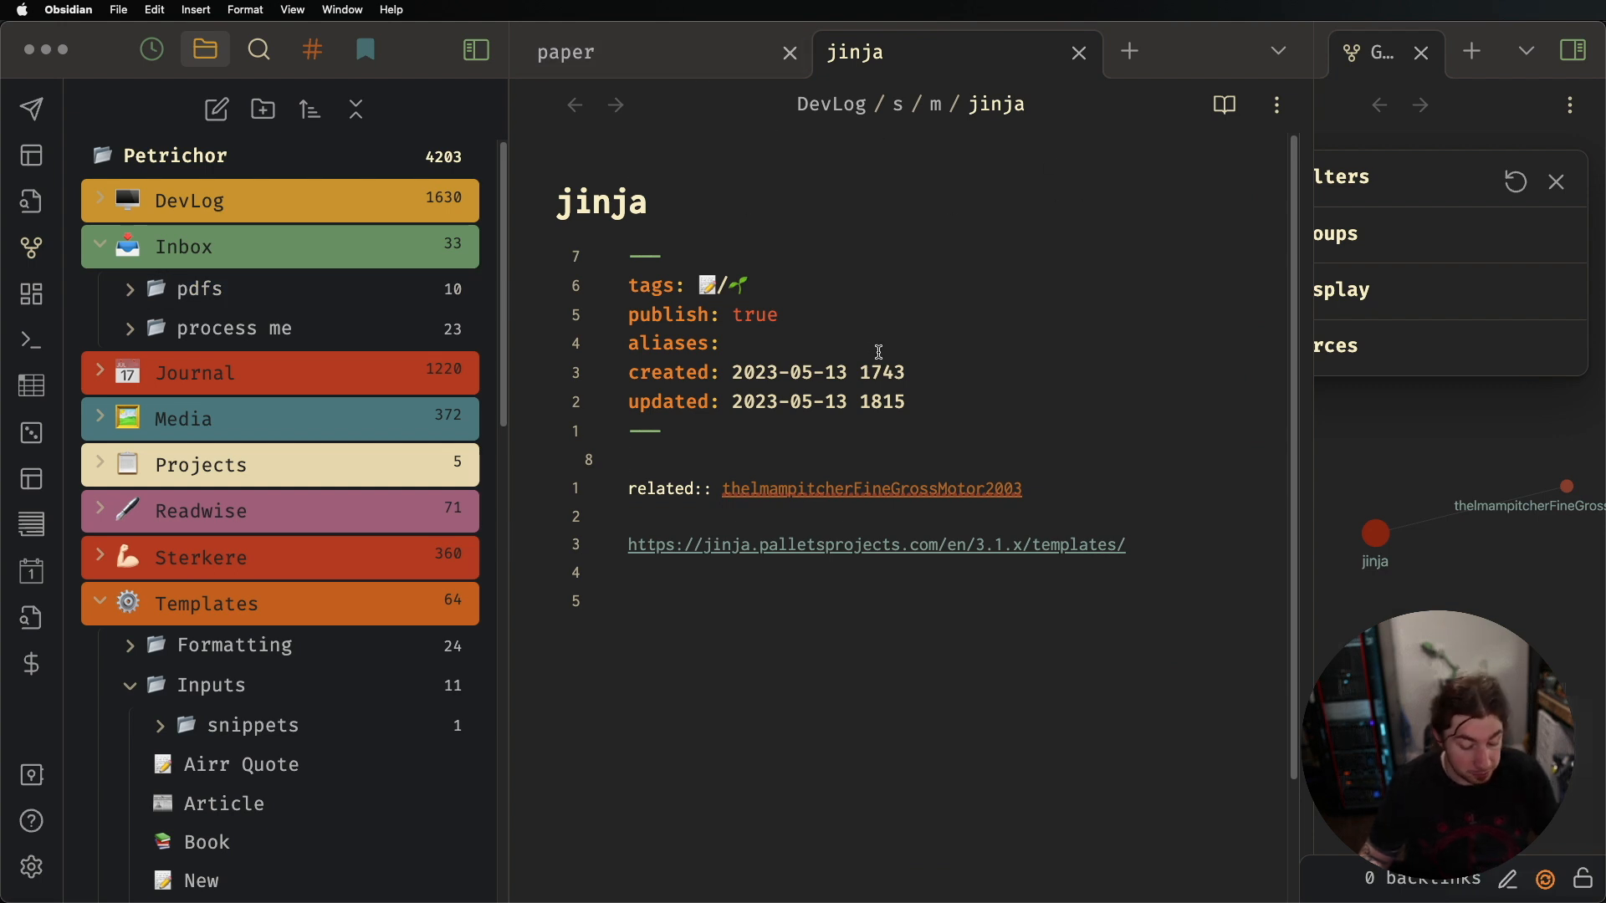
Import the fine and gross motor ability paper again from Zotero, searching for "fine"
key("super+shift+z")
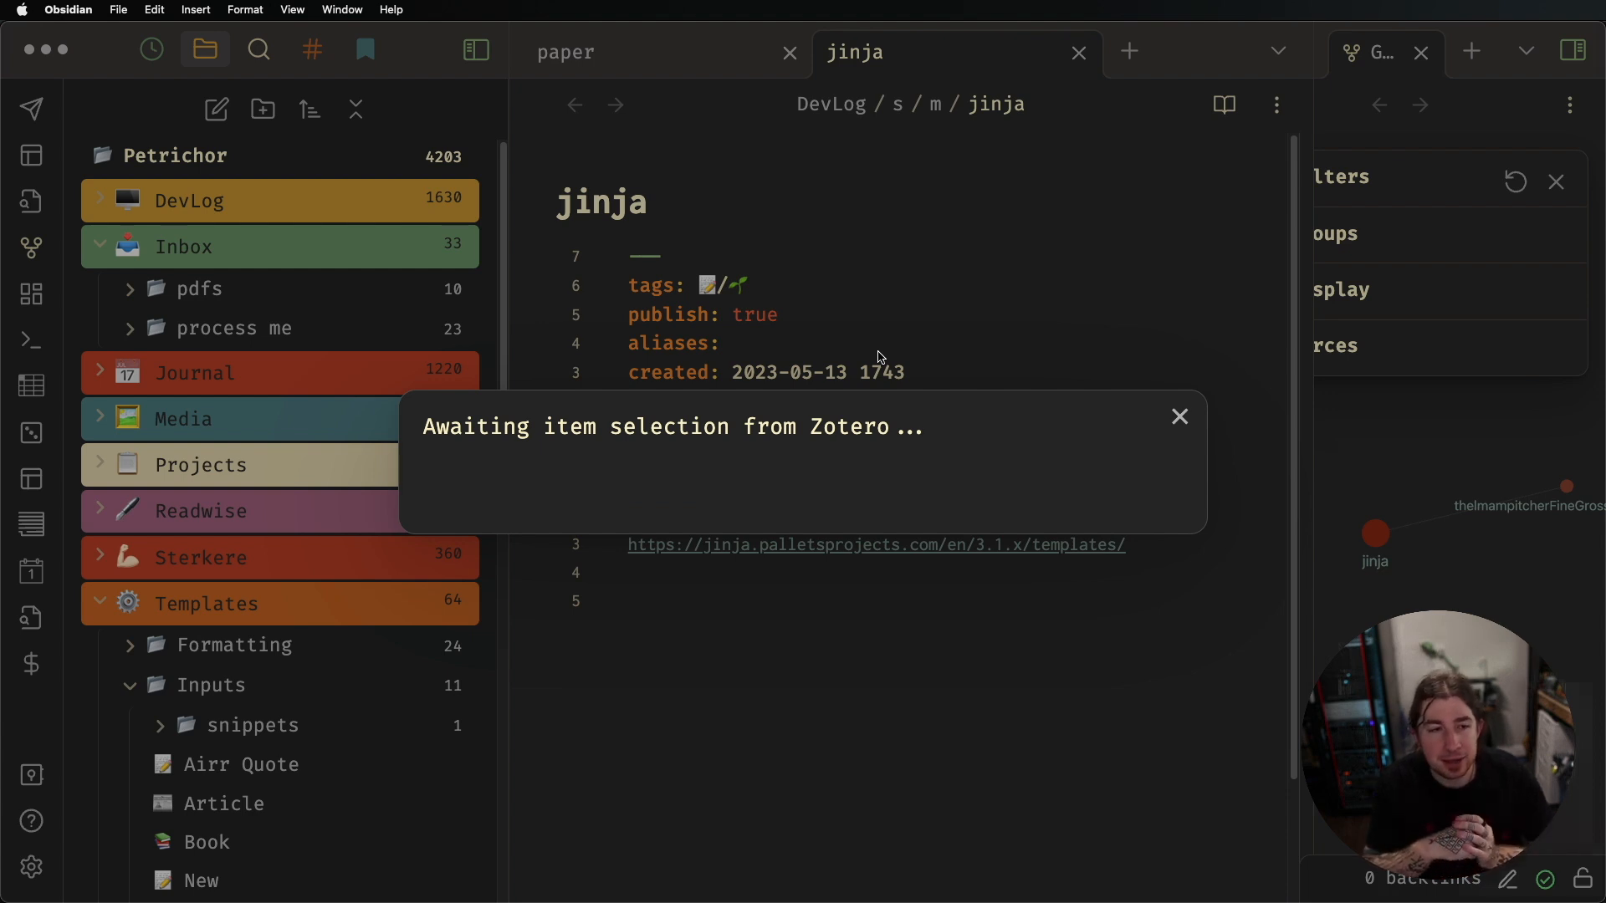
type("fine")
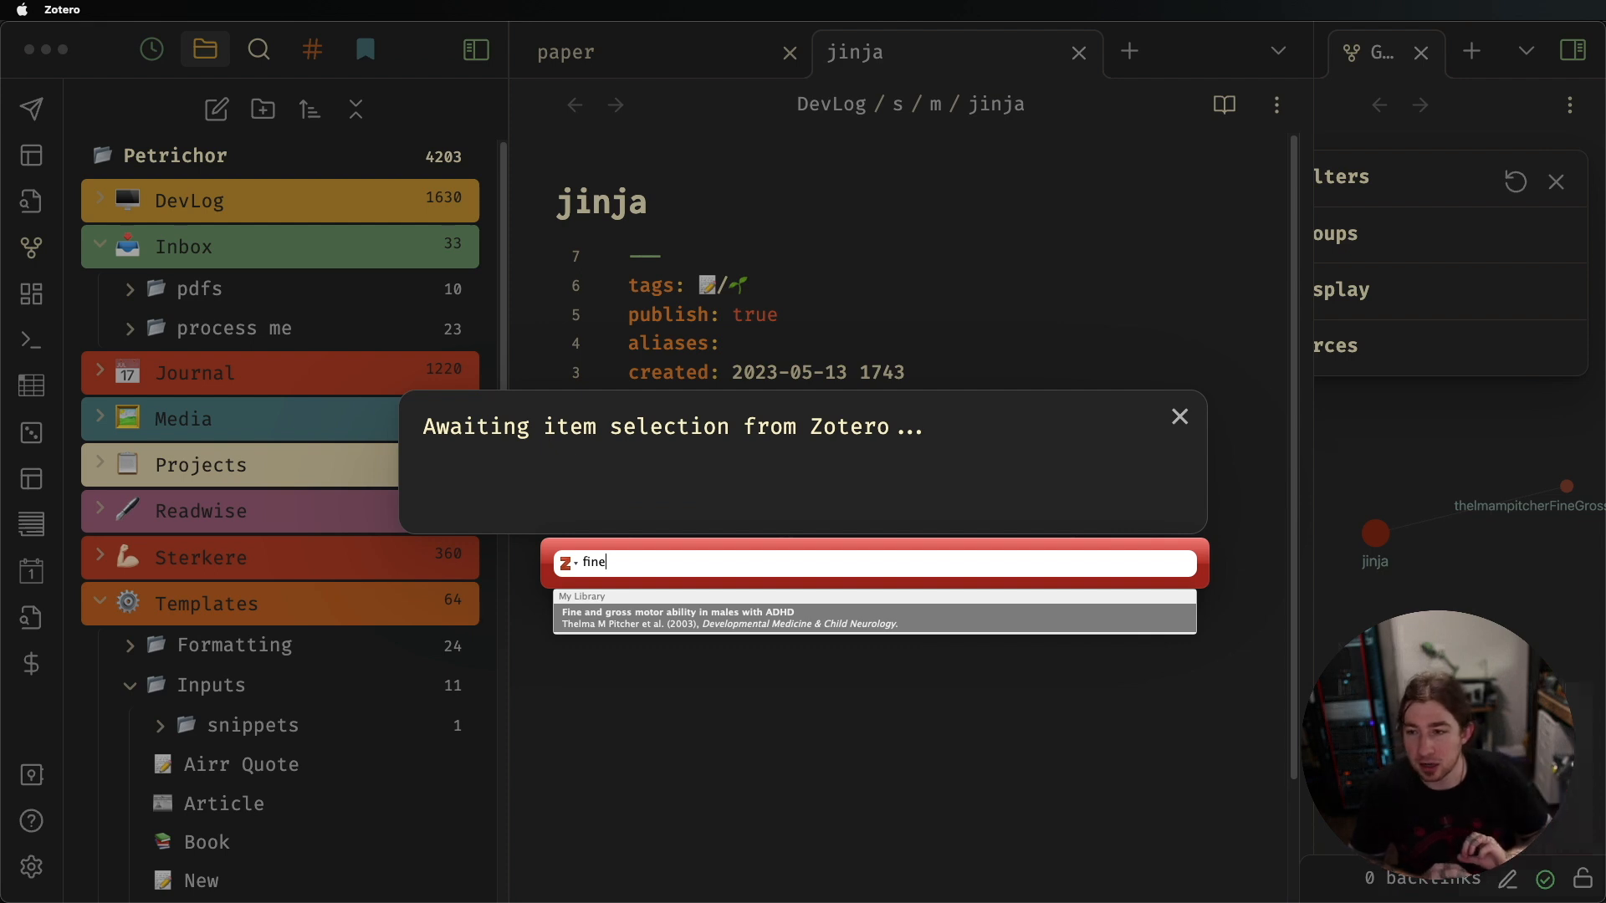
key("Return")
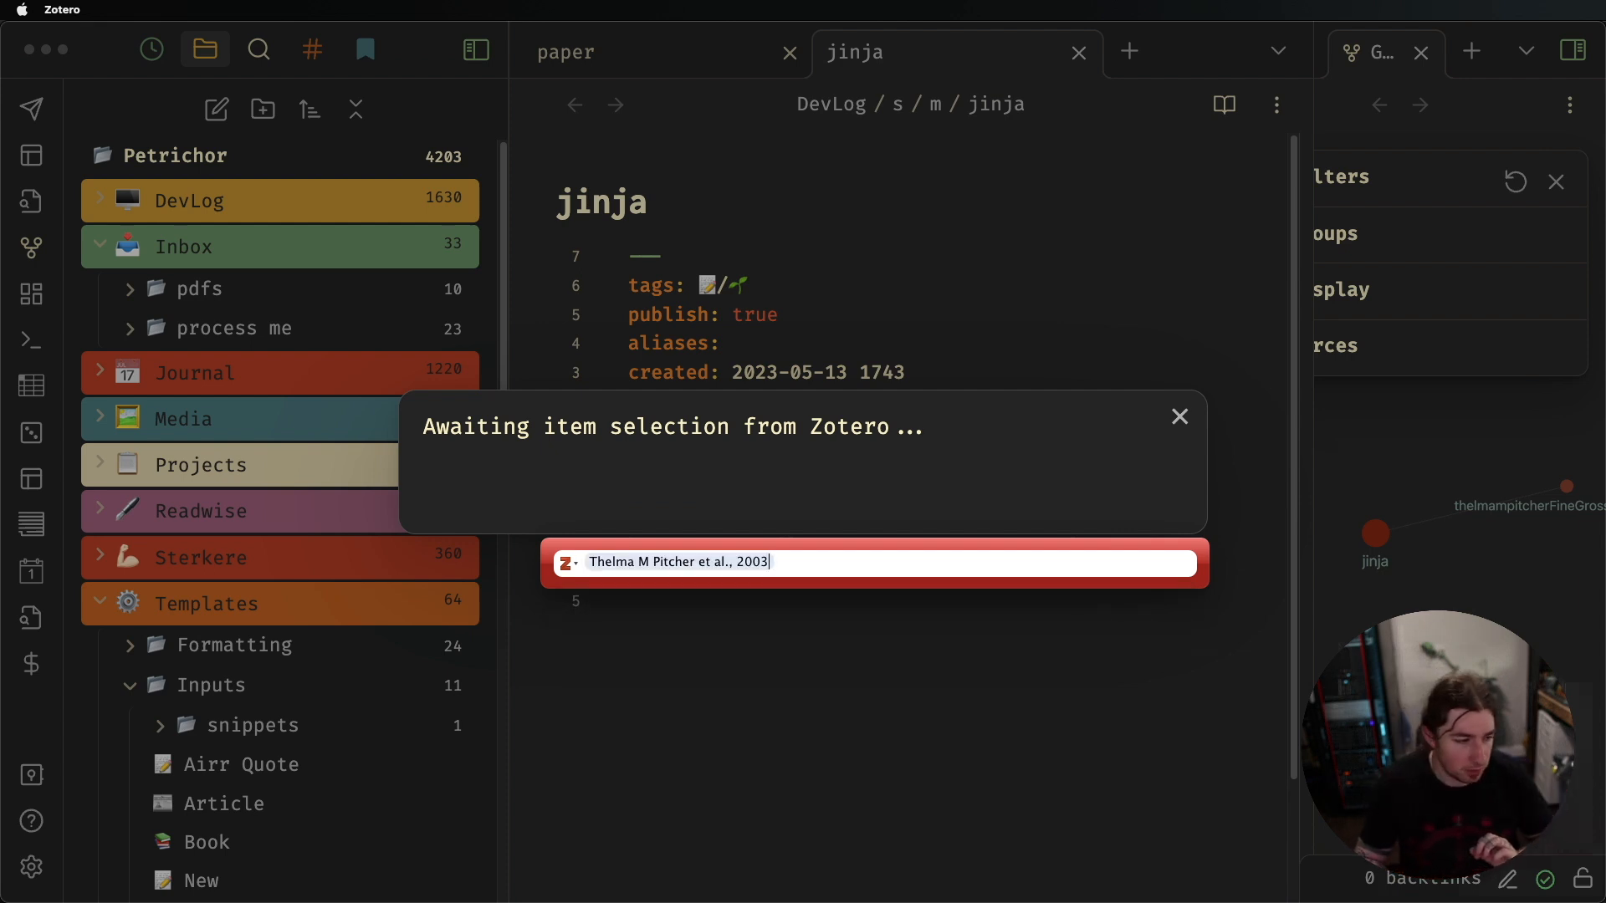
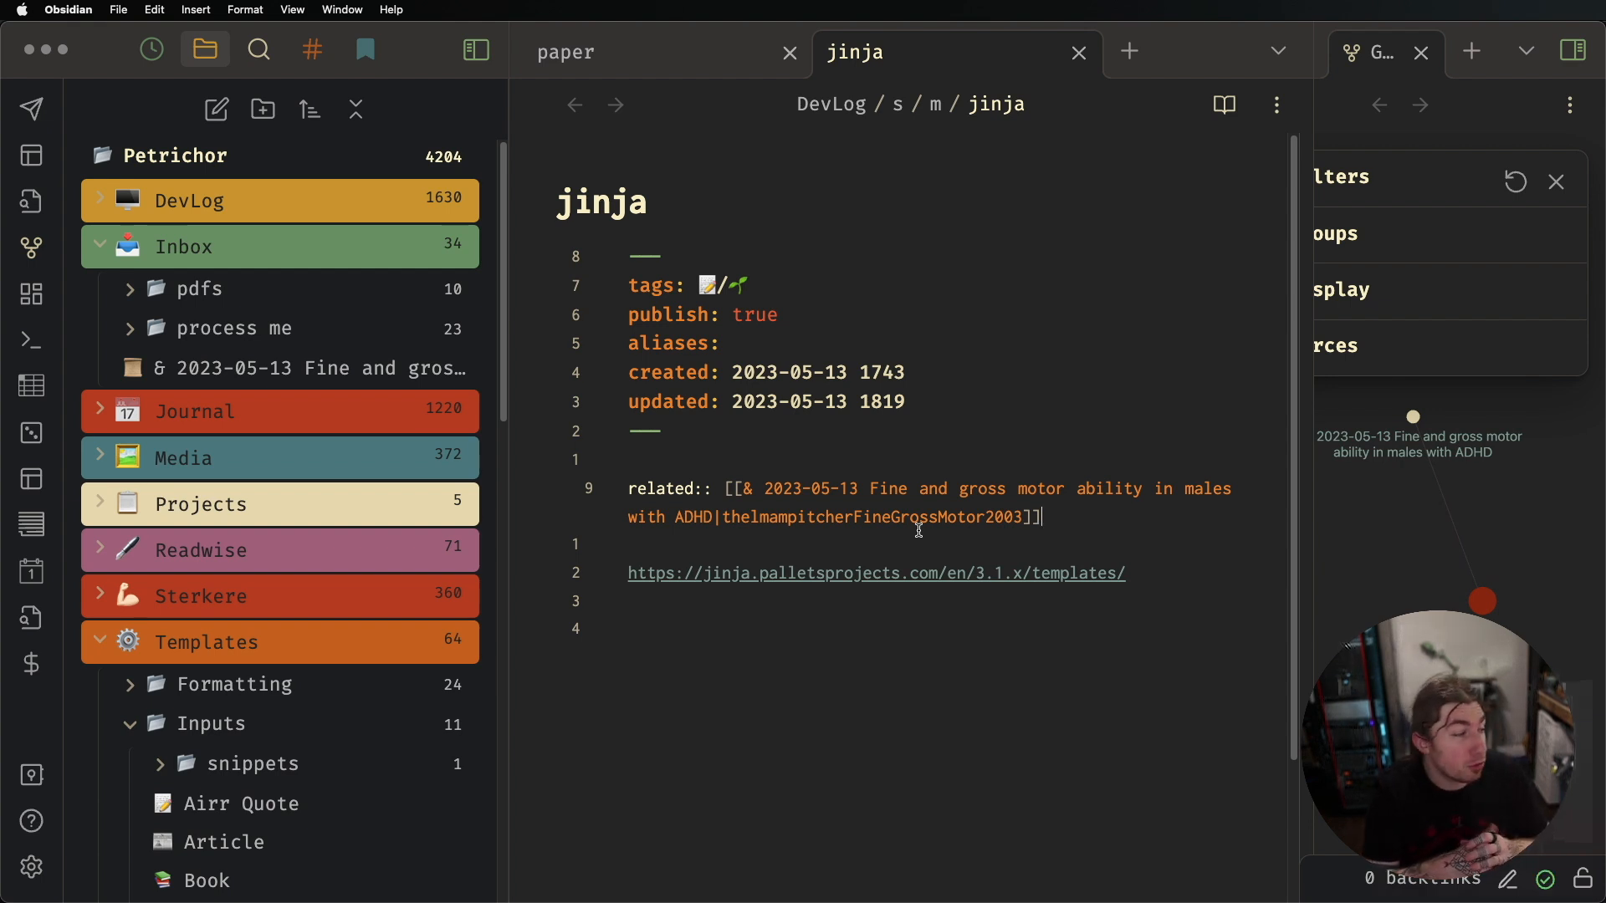
Open the newly imported paper note and give it the full width by removing the local graph pane and file sidebar
left_click(1090, 383)
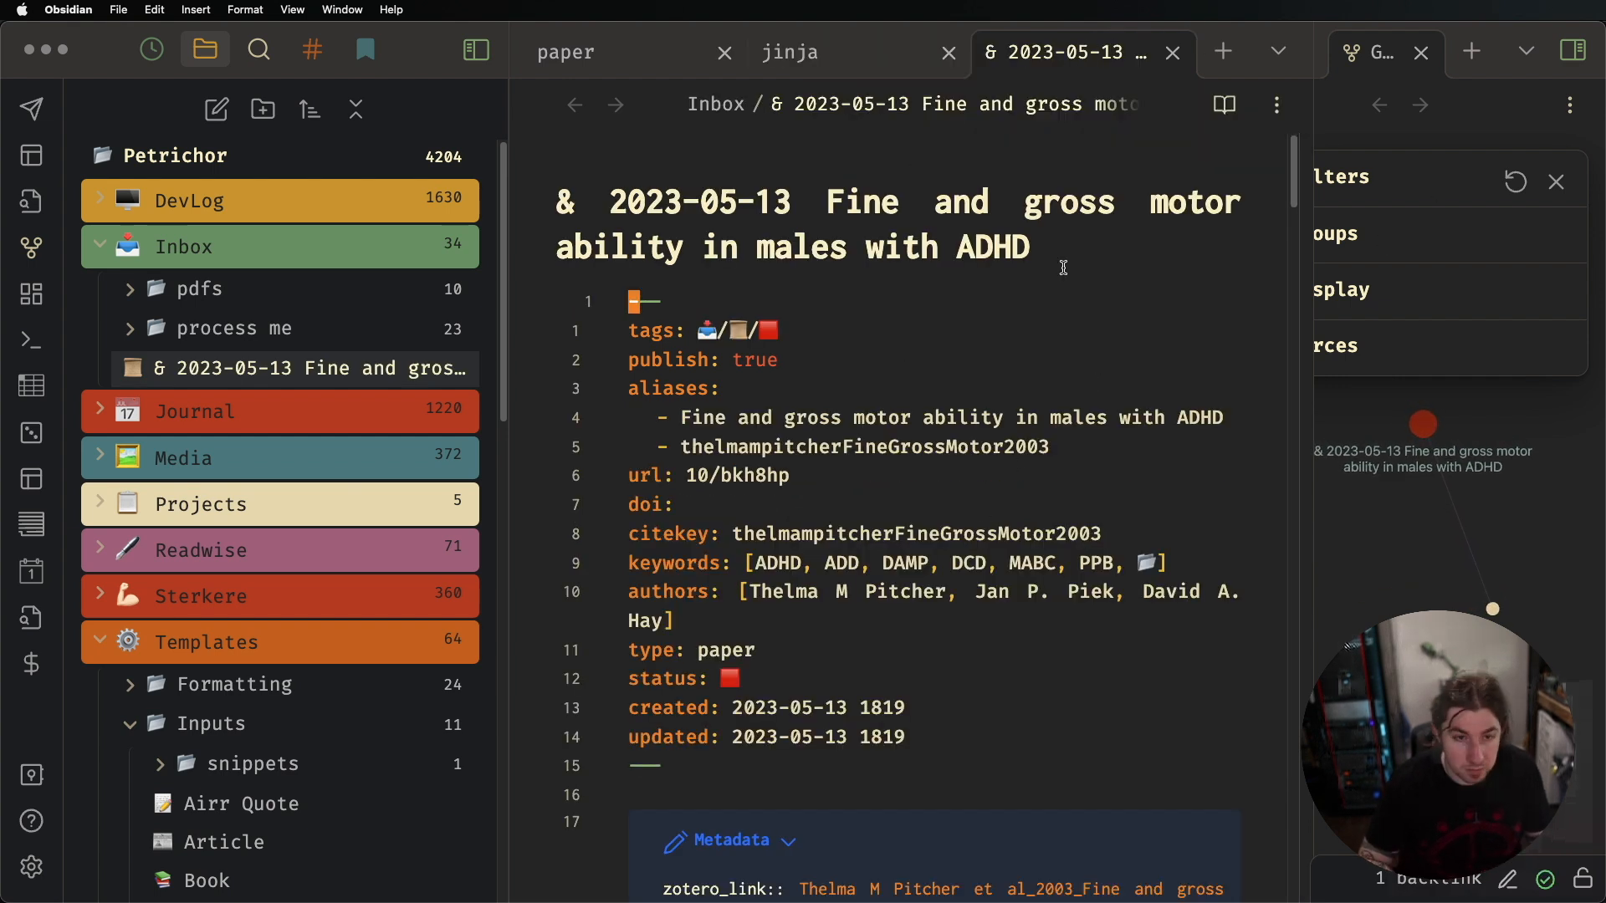
key("super+alt+b")
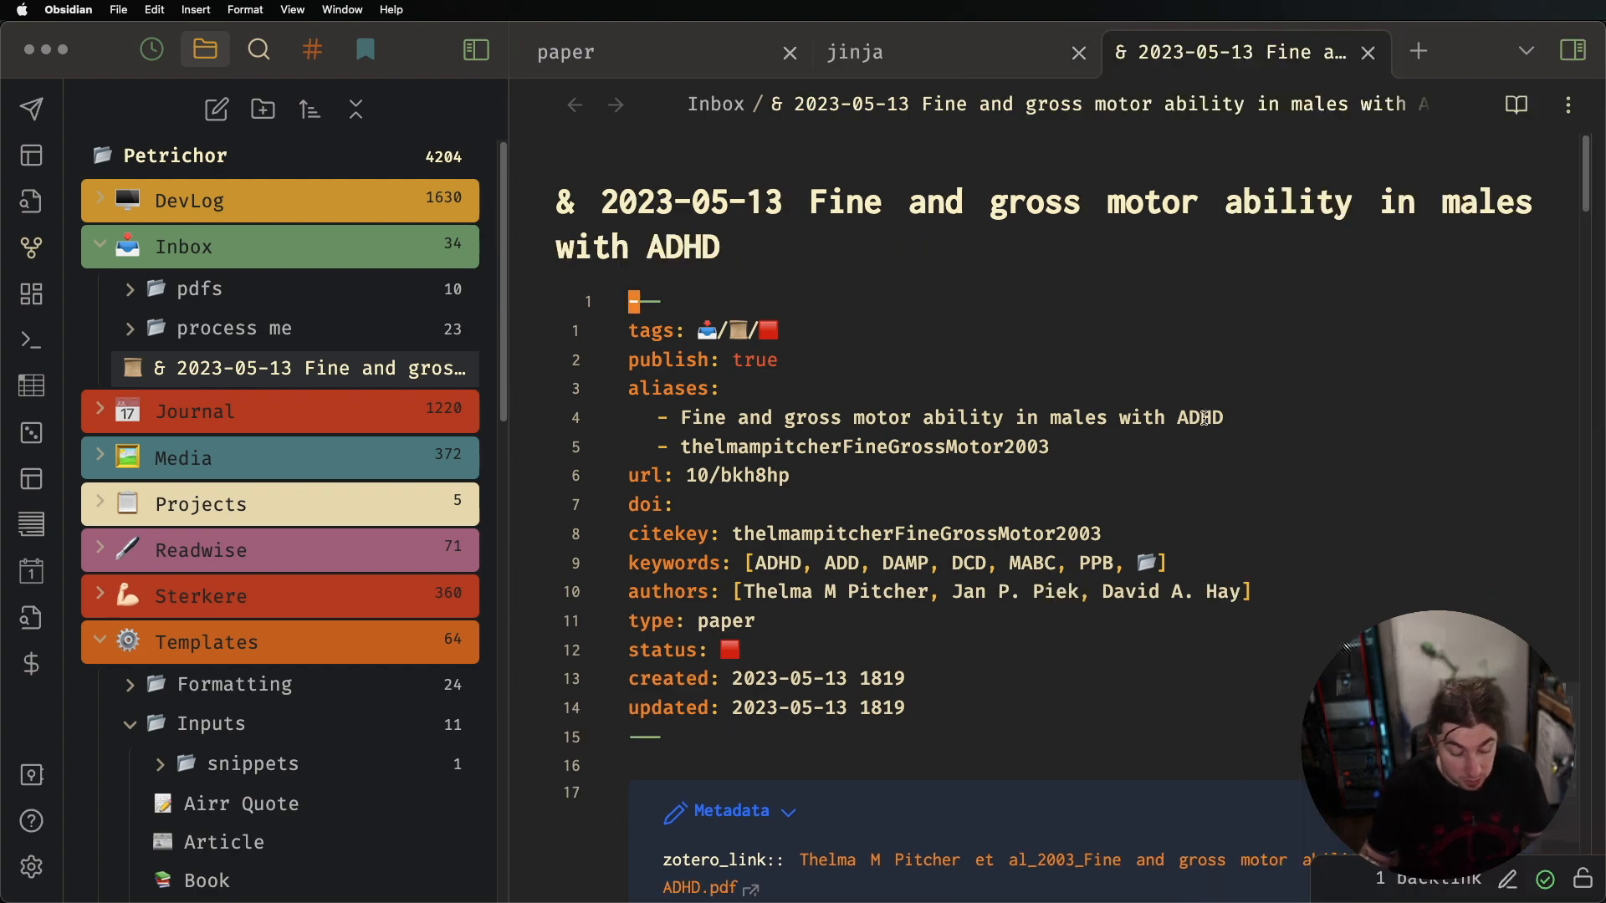
key("super+alt+l")
Examine the imported note's Dataview table of related notes and the query source behind it, including its FROM link and WHERE condition
scroll(1181, 420, "down", 10)
scroll(1180, 420, "down", 5)
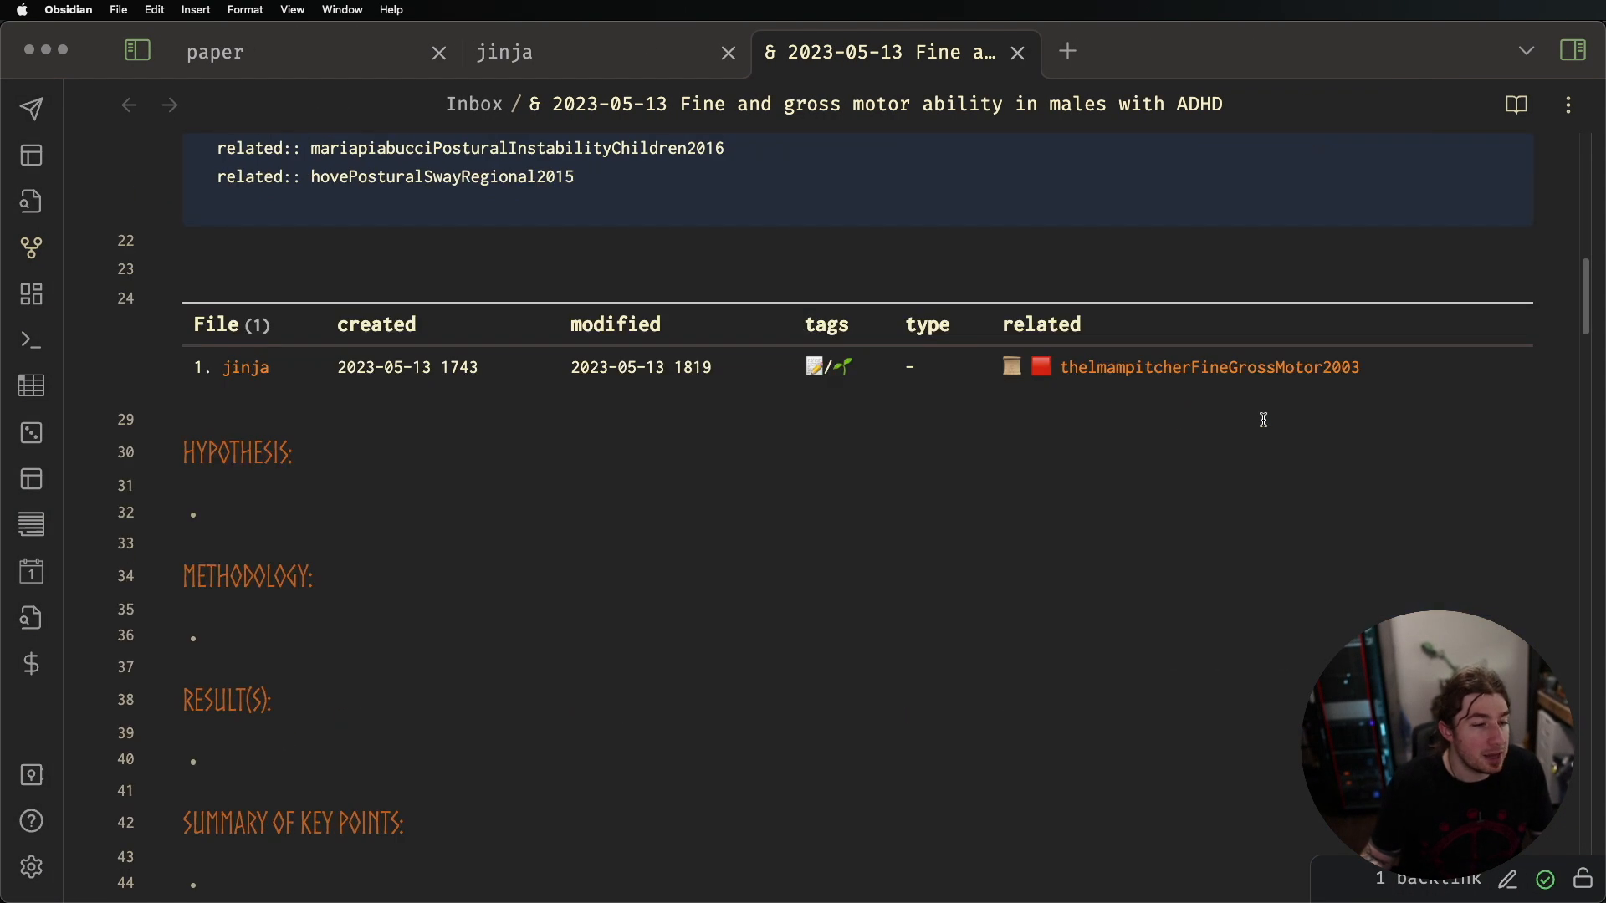
left_click(1507, 306)
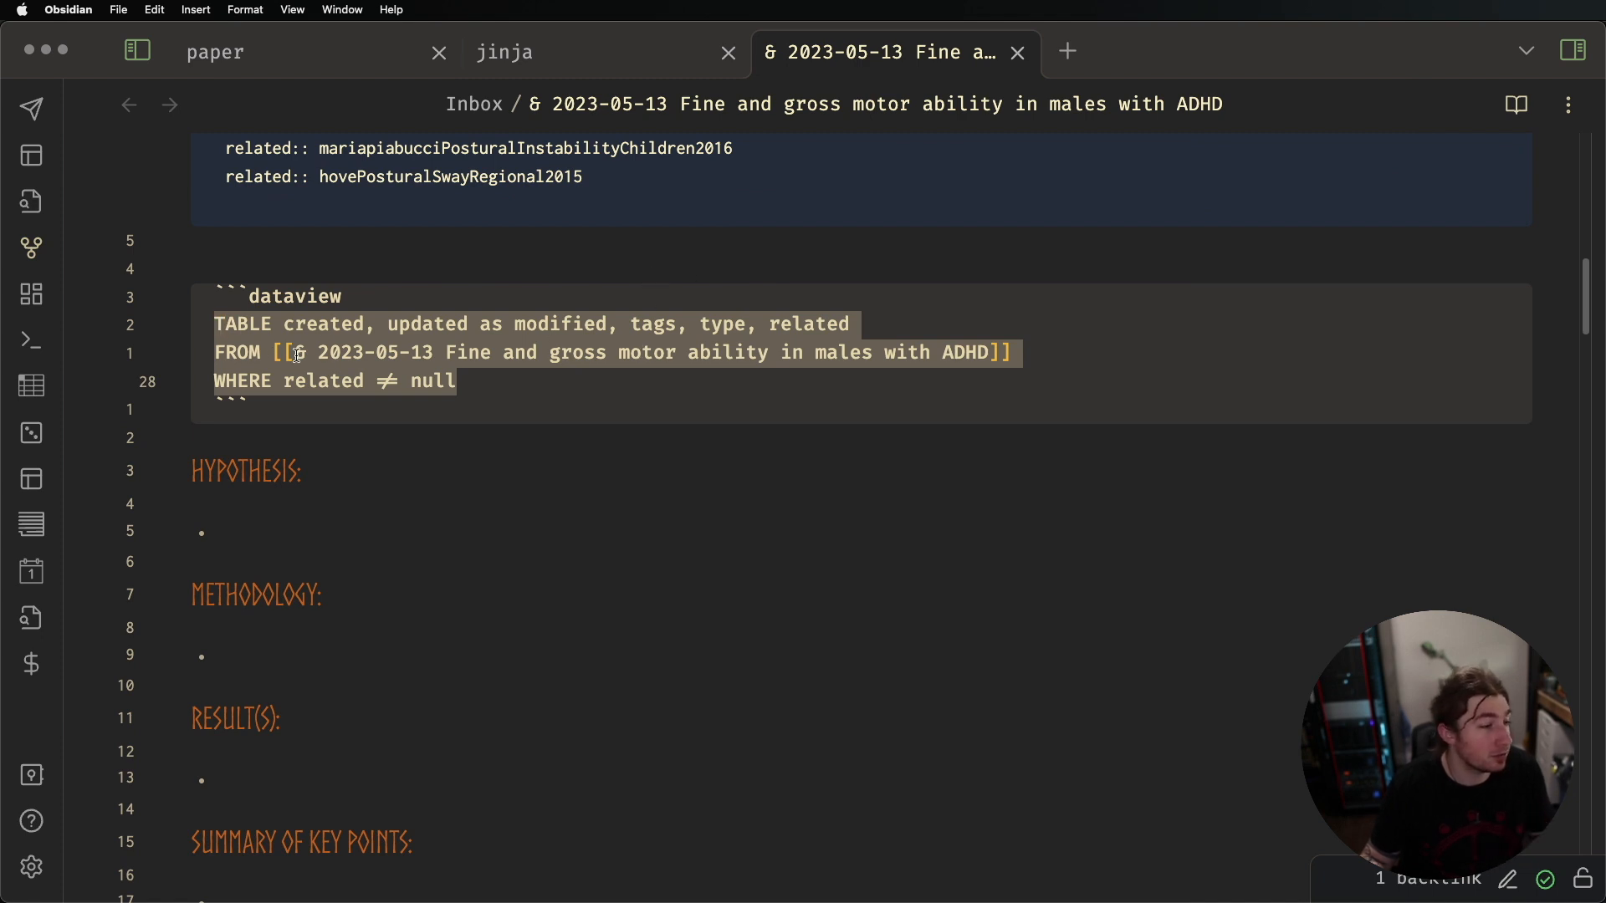
left_click(966, 268)
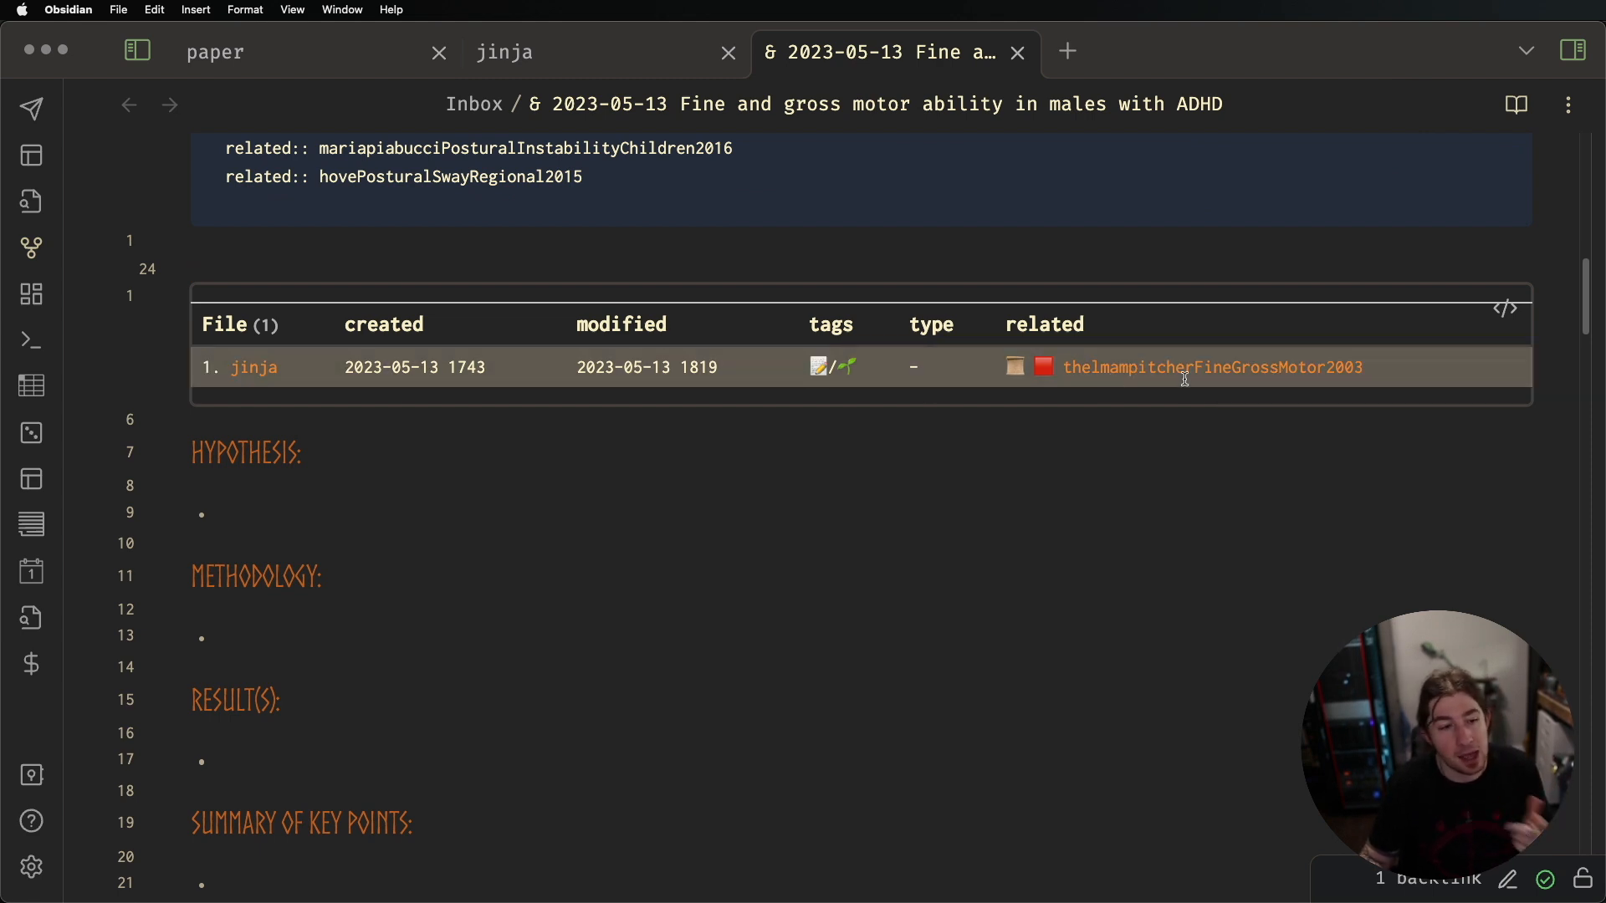
mouse_move(1254, 376)
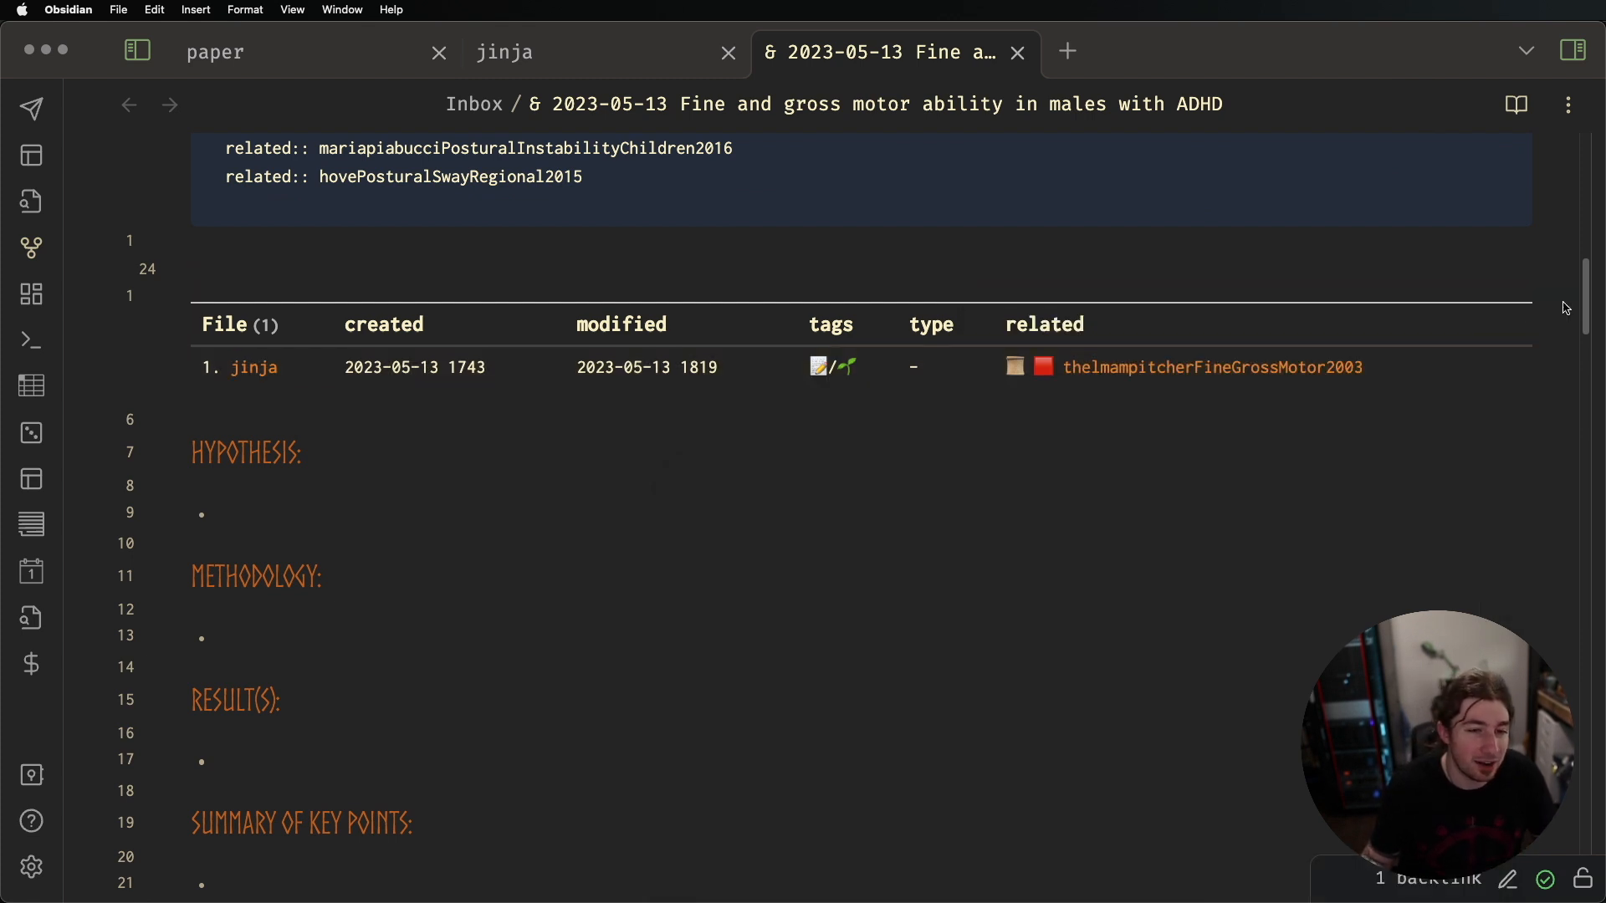
left_click(1506, 309)
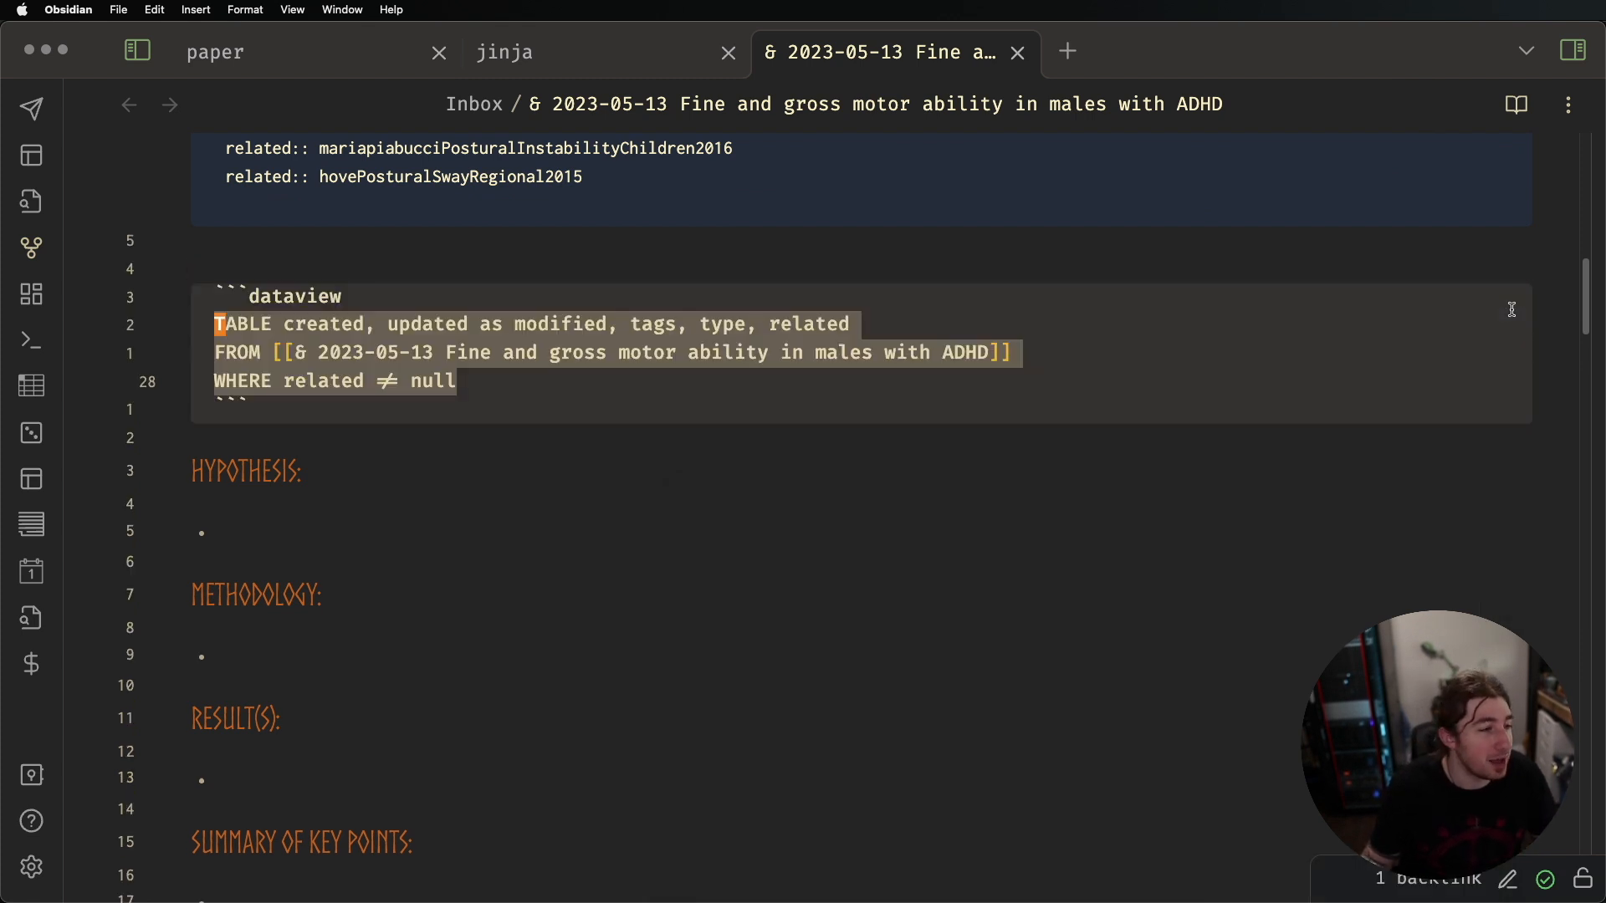
left_click(617, 232)
mouse_move(1100, 366)
scroll(1100, 364, "down", 2)
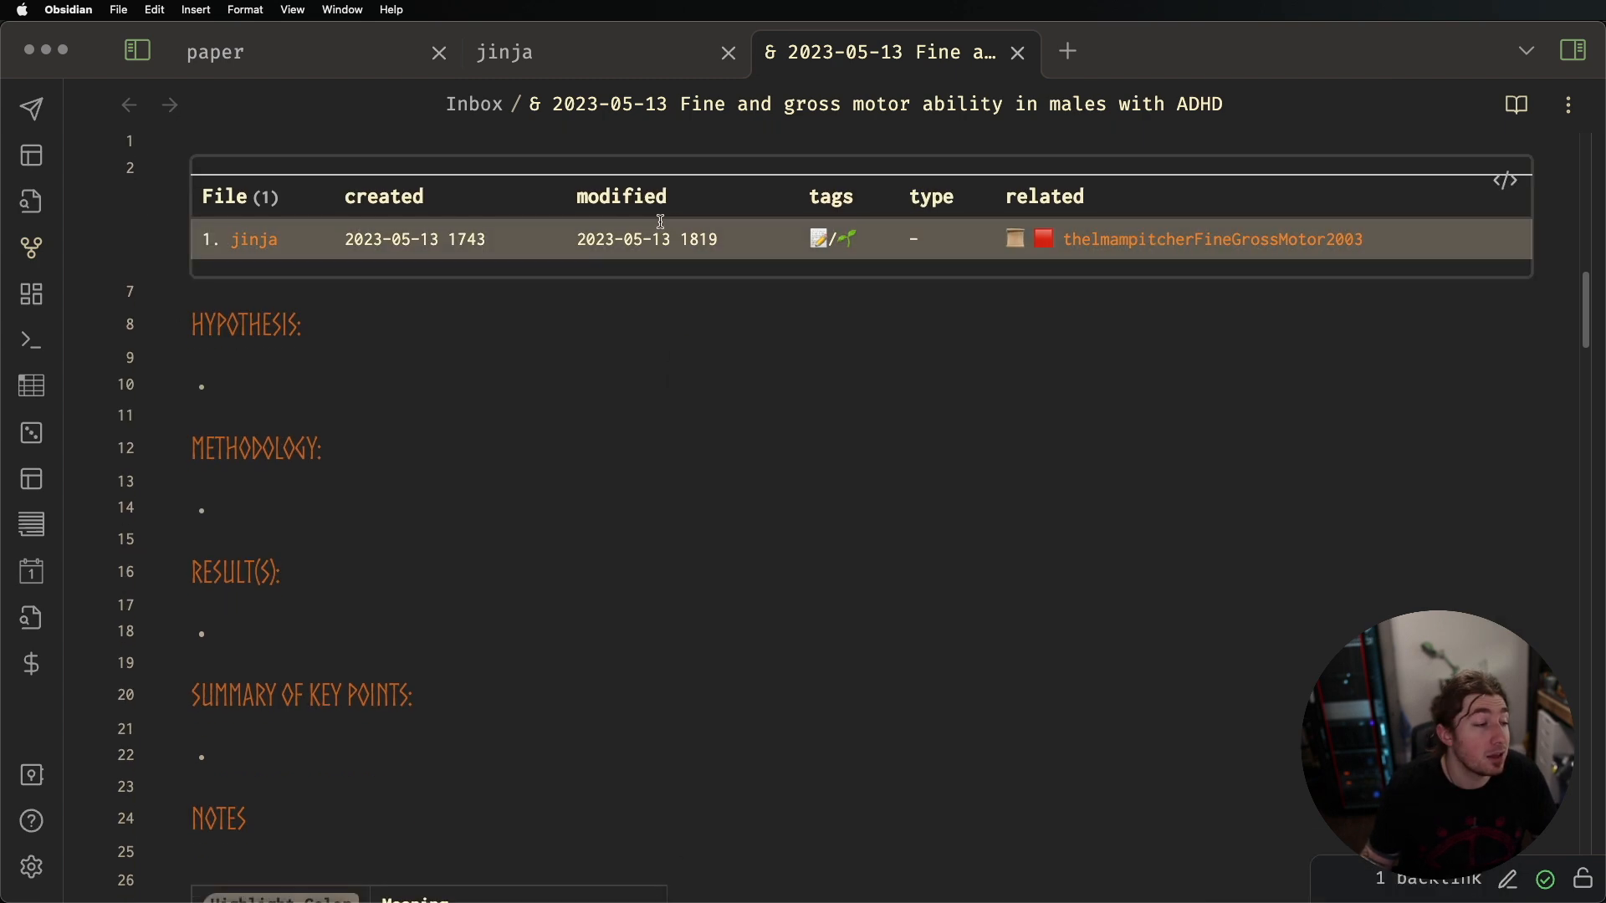
scroll(659, 222, "down", 10)
scroll(811, 256, "up", 10)
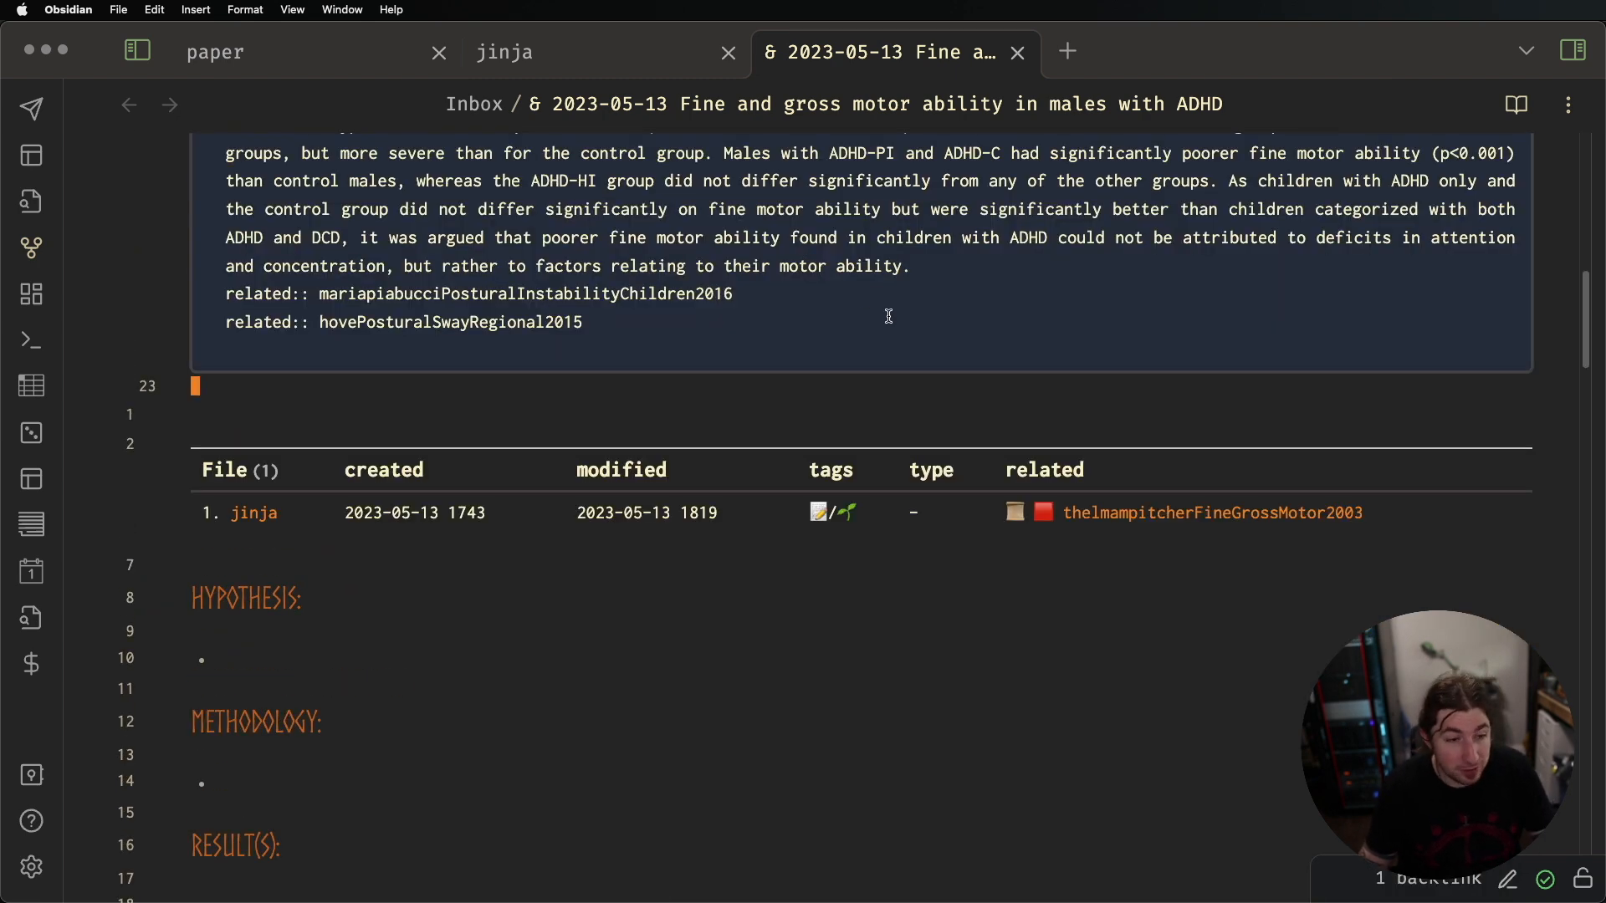
Open the paper note's local graph and move the jinja node to show the link between the two notes
key("super+shift+g")
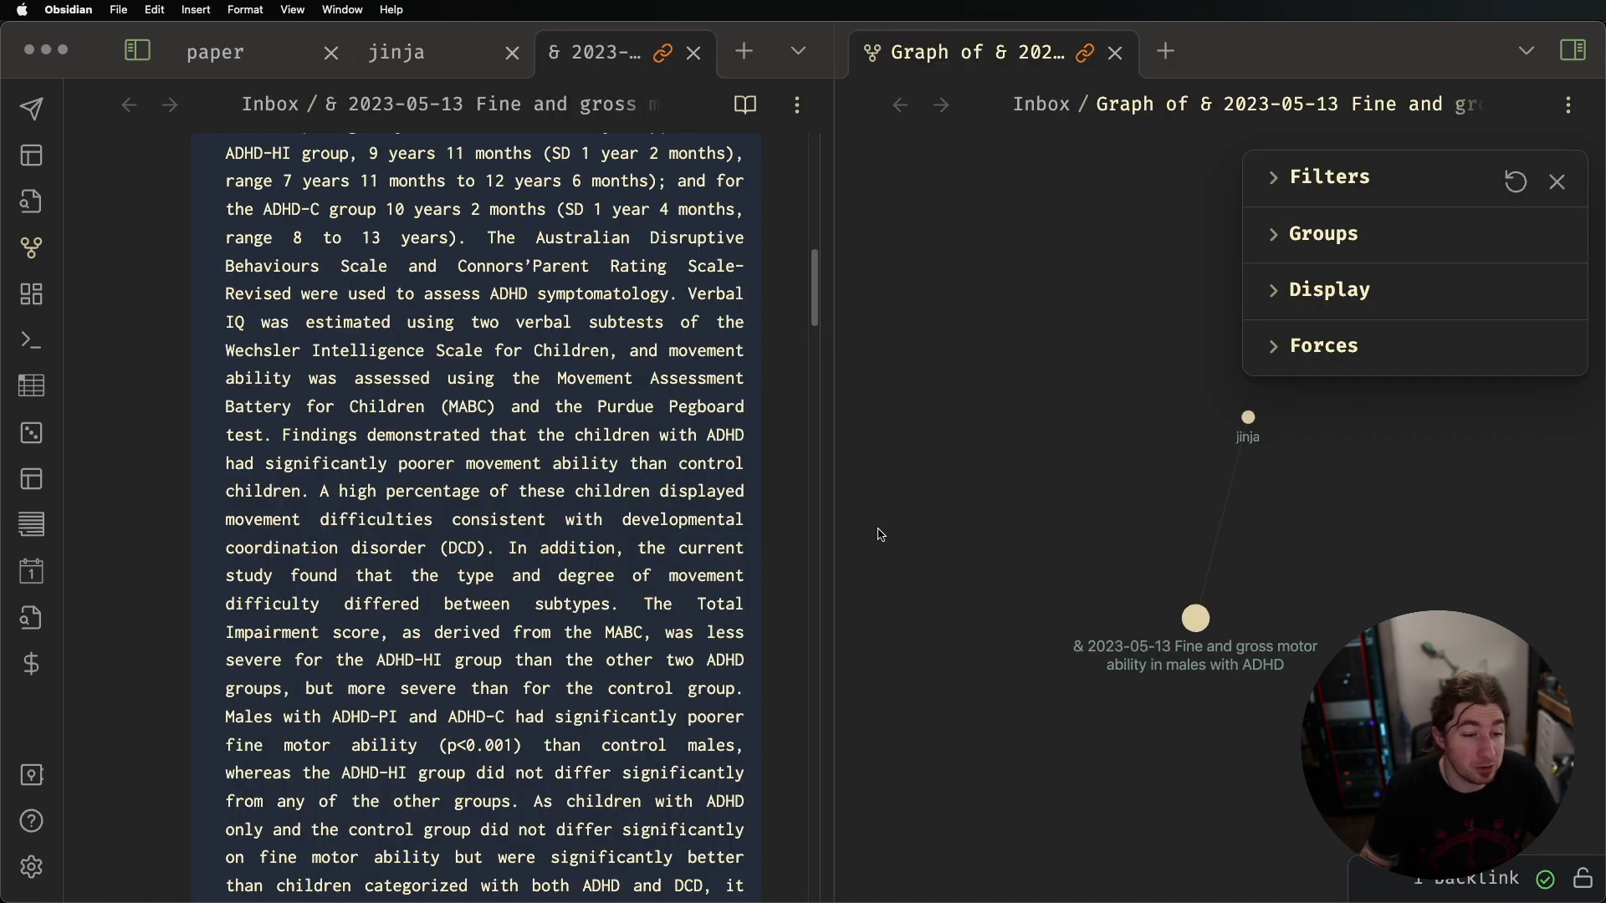
left_click_drag(1258, 444, 1110, 493)
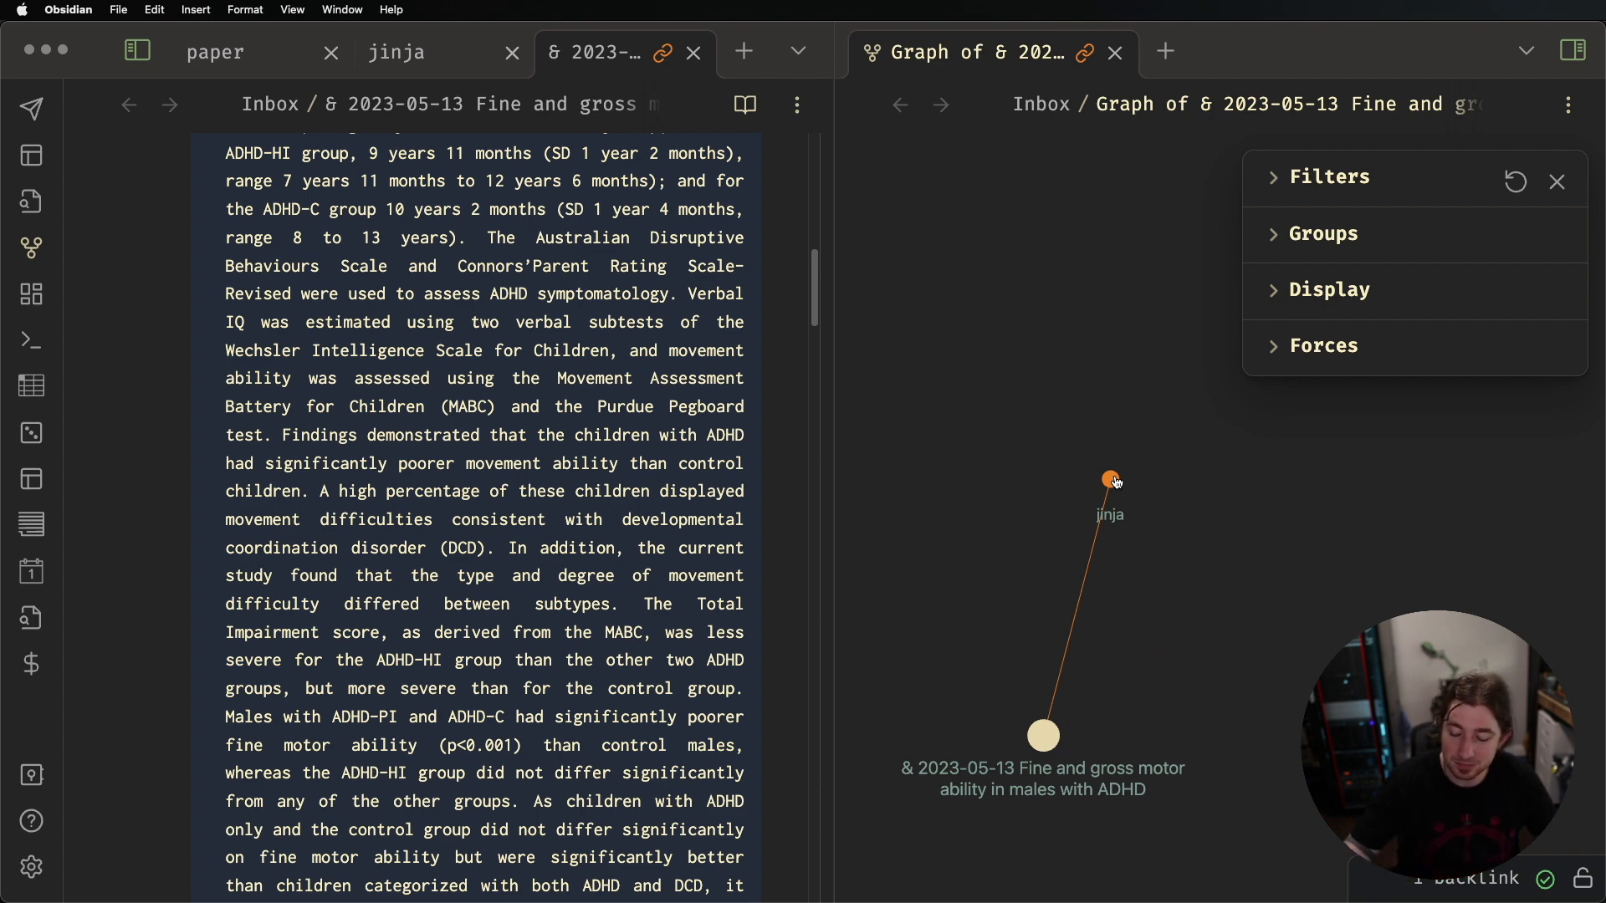
Open the jinja note from the graph, close it again, and review the paper note down to its highlighted annotations
left_click(1112, 481)
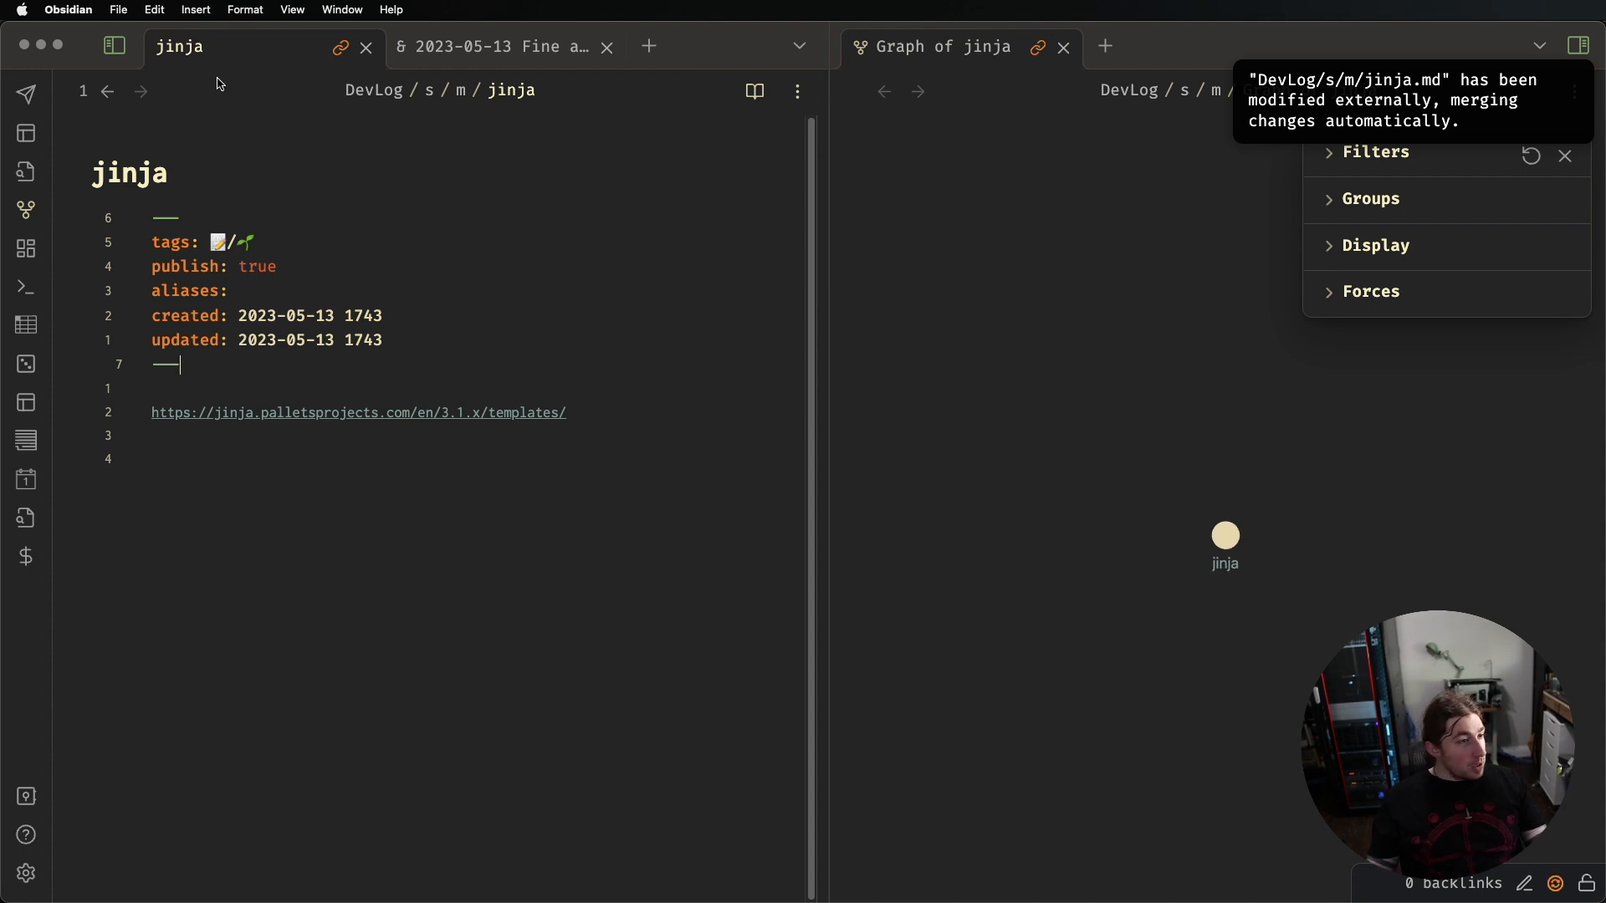
key("super+w")
scroll(540, 443, "down", 10)
scroll(535, 441, "up", 5)
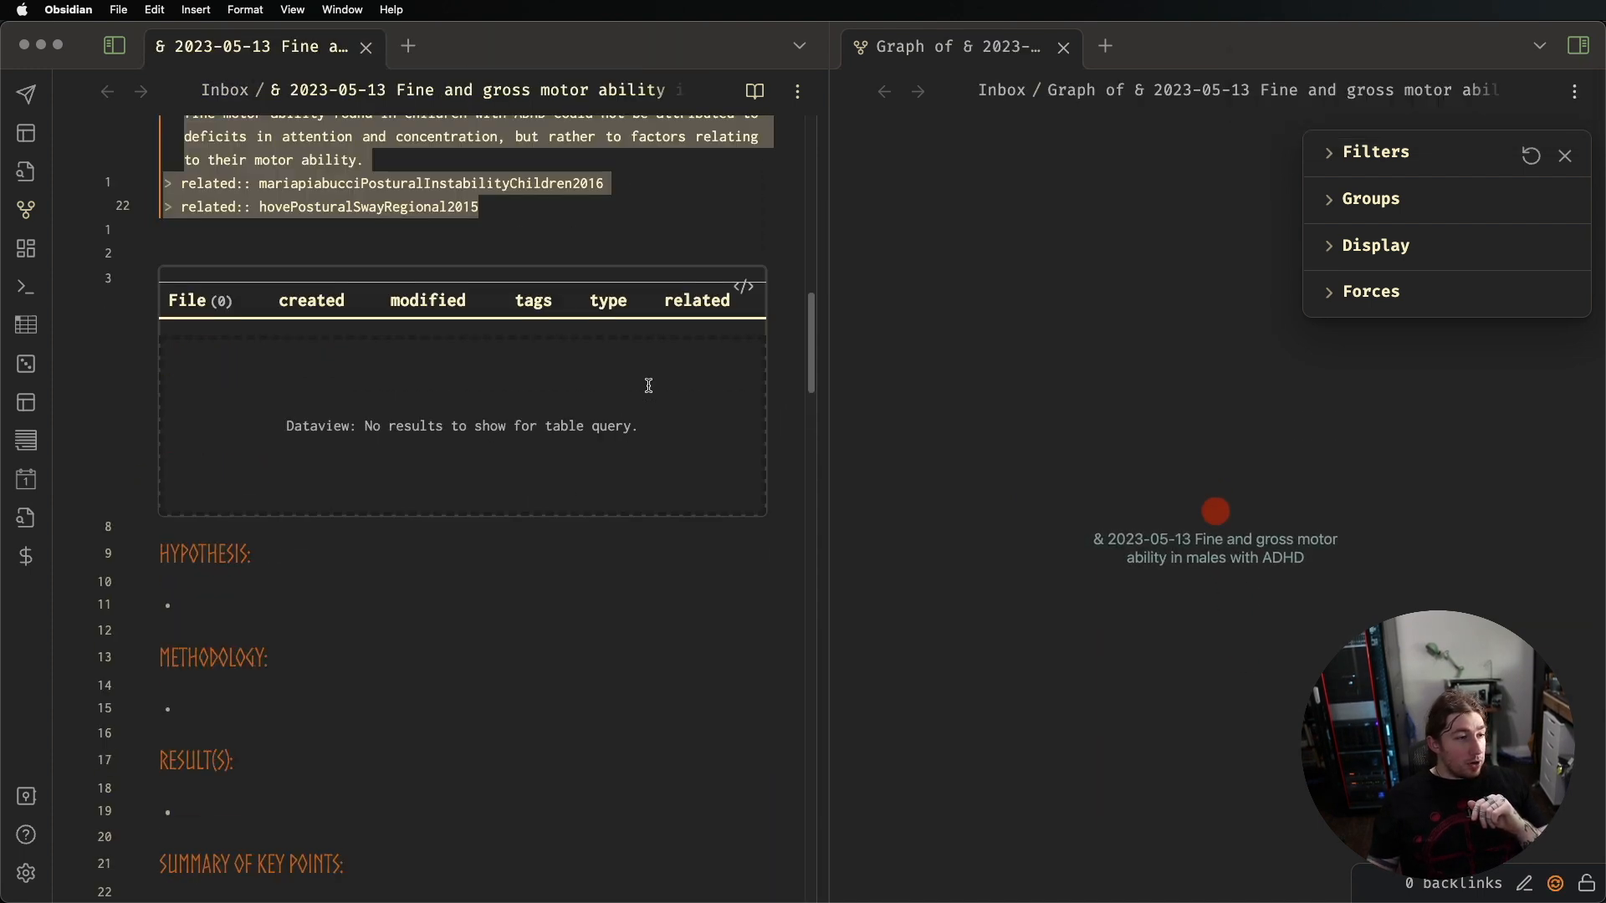
scroll(518, 374, "down", 6)
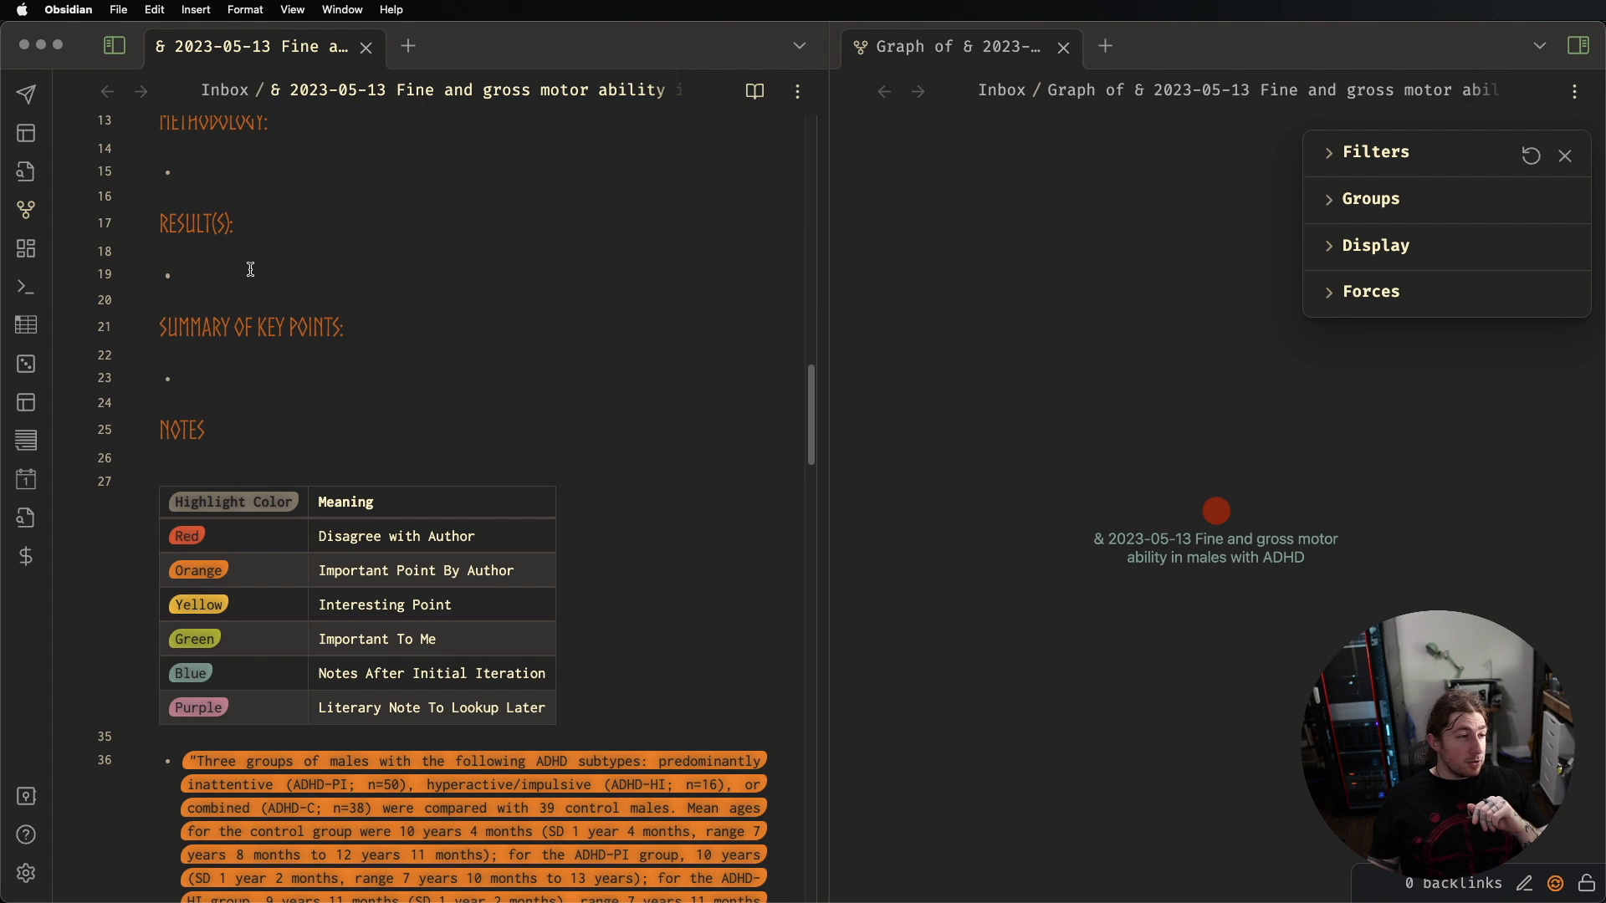
scroll(294, 377, "down", 4)
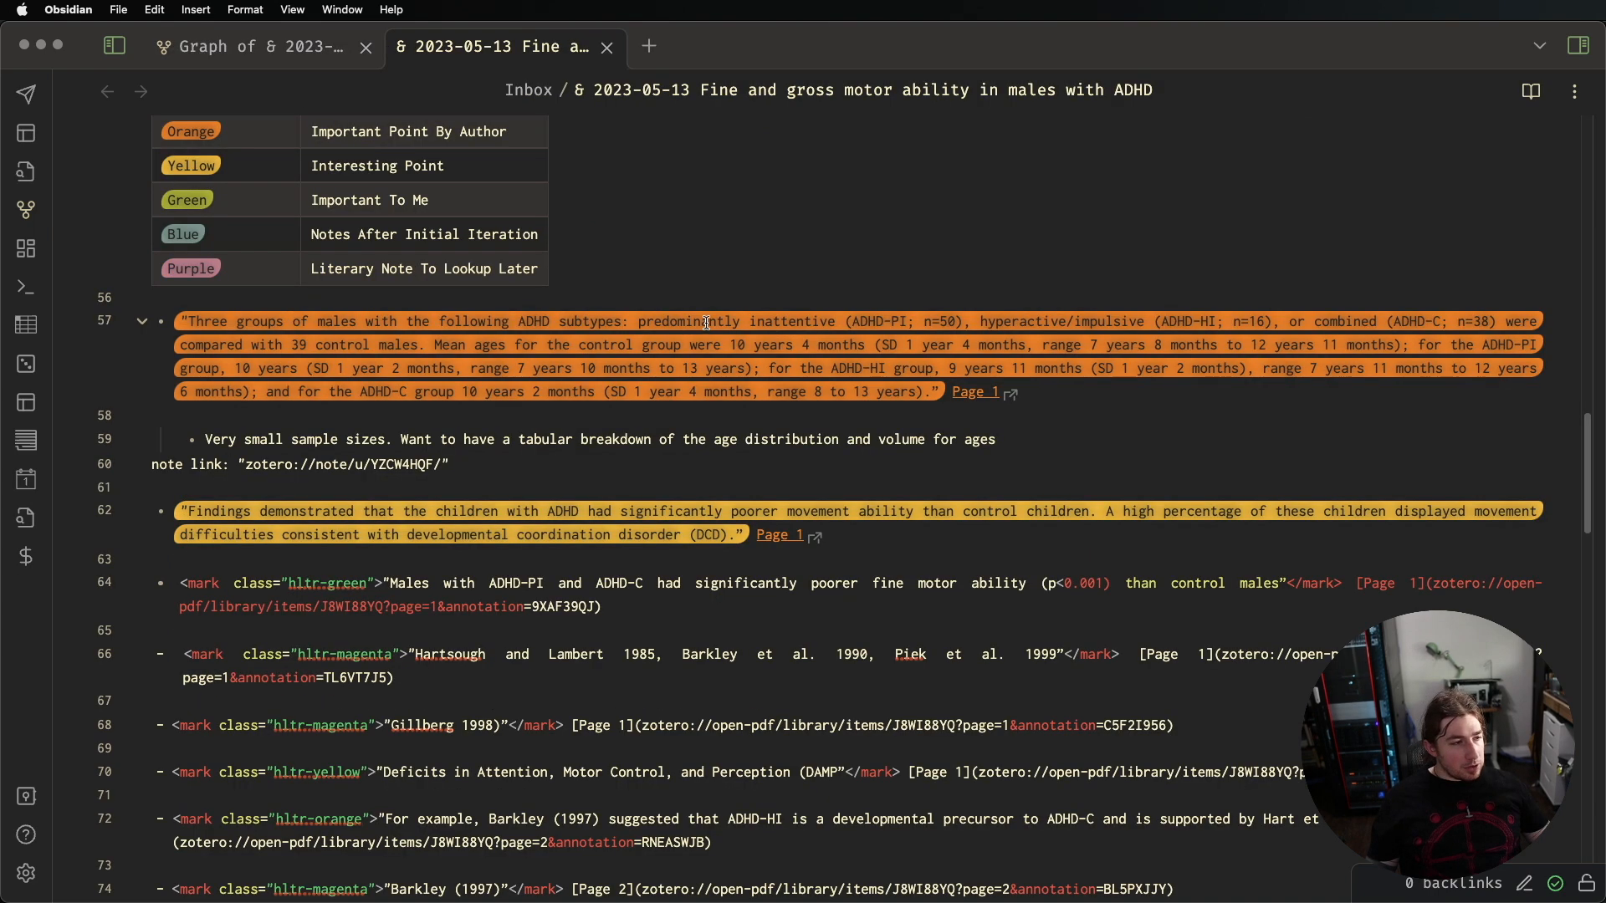
scroll(706, 324, "up", 1)
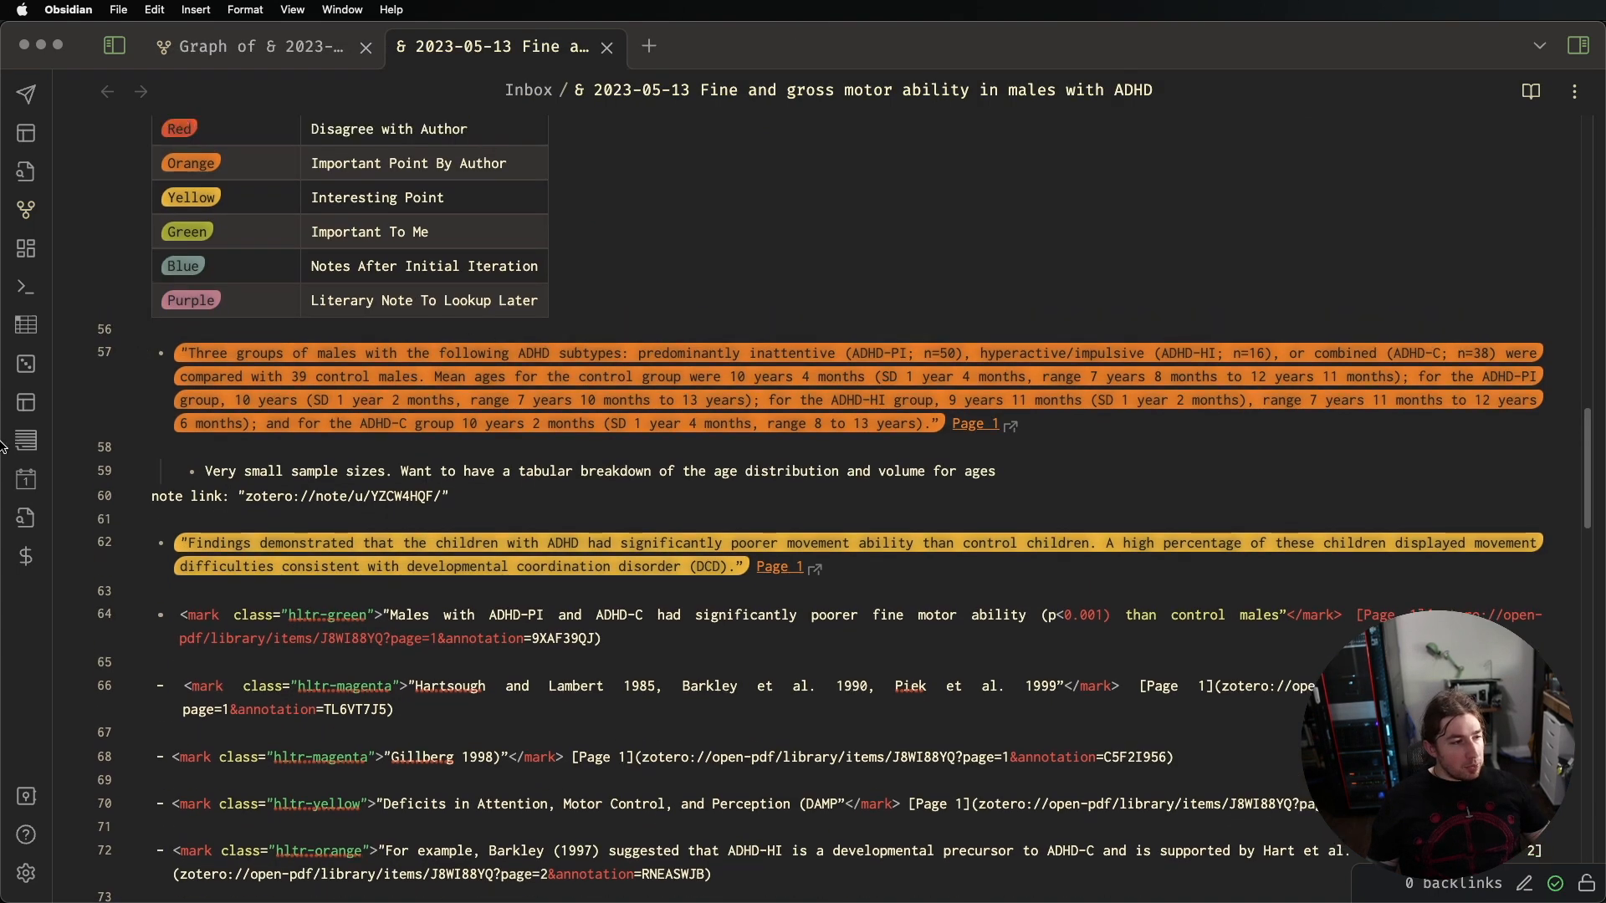
left_click(171, 358)
left_click(1103, 433)
type("o")
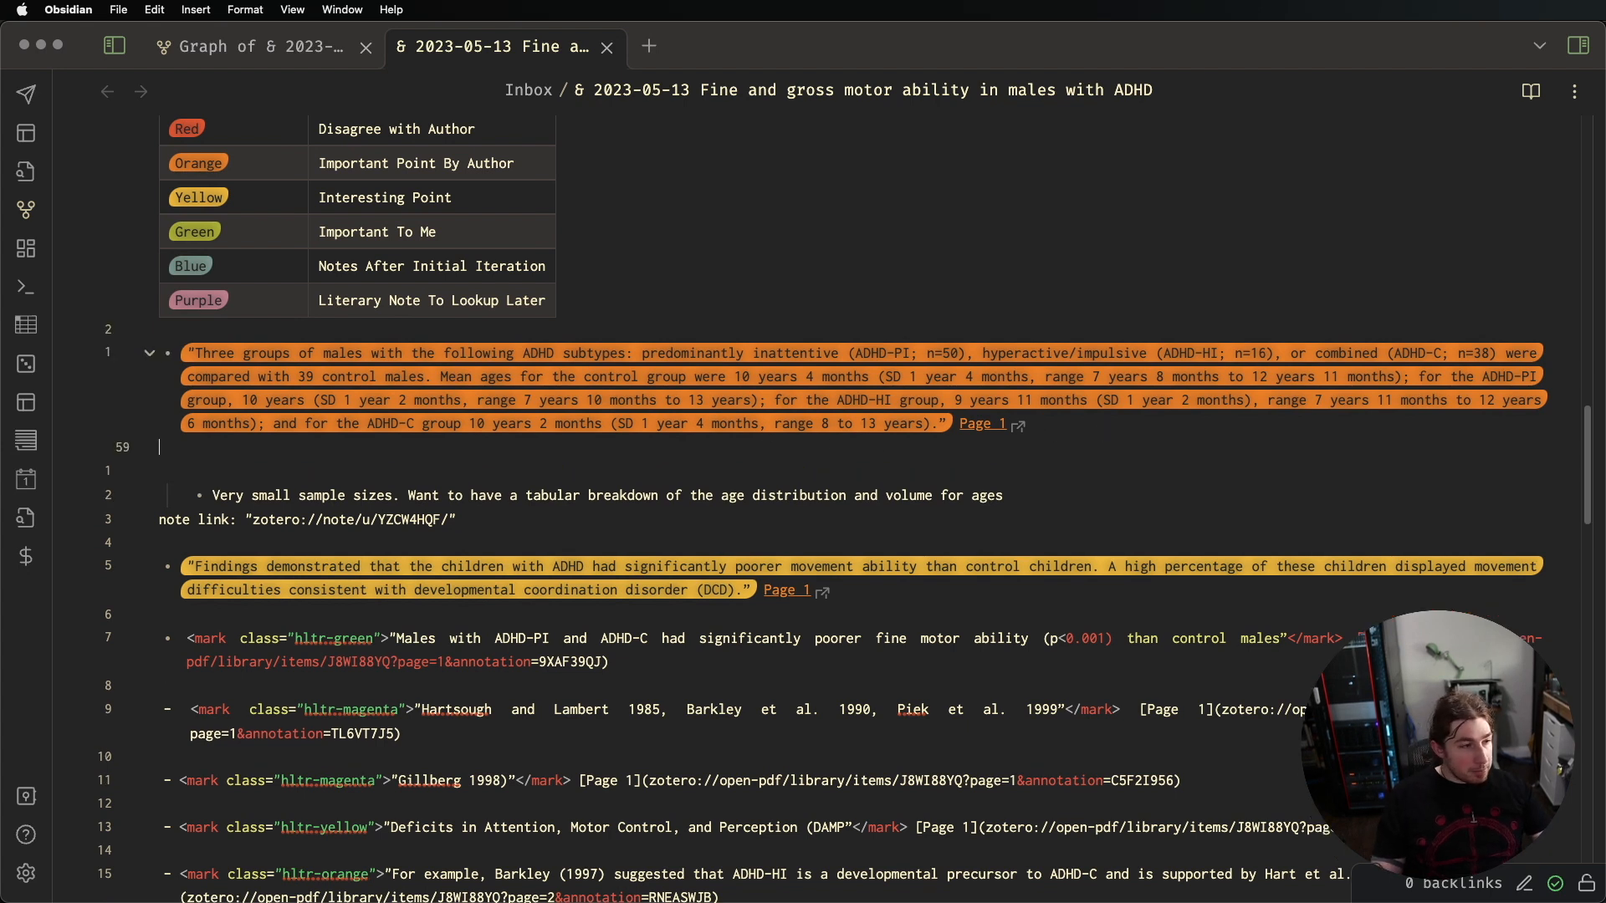
type("-")
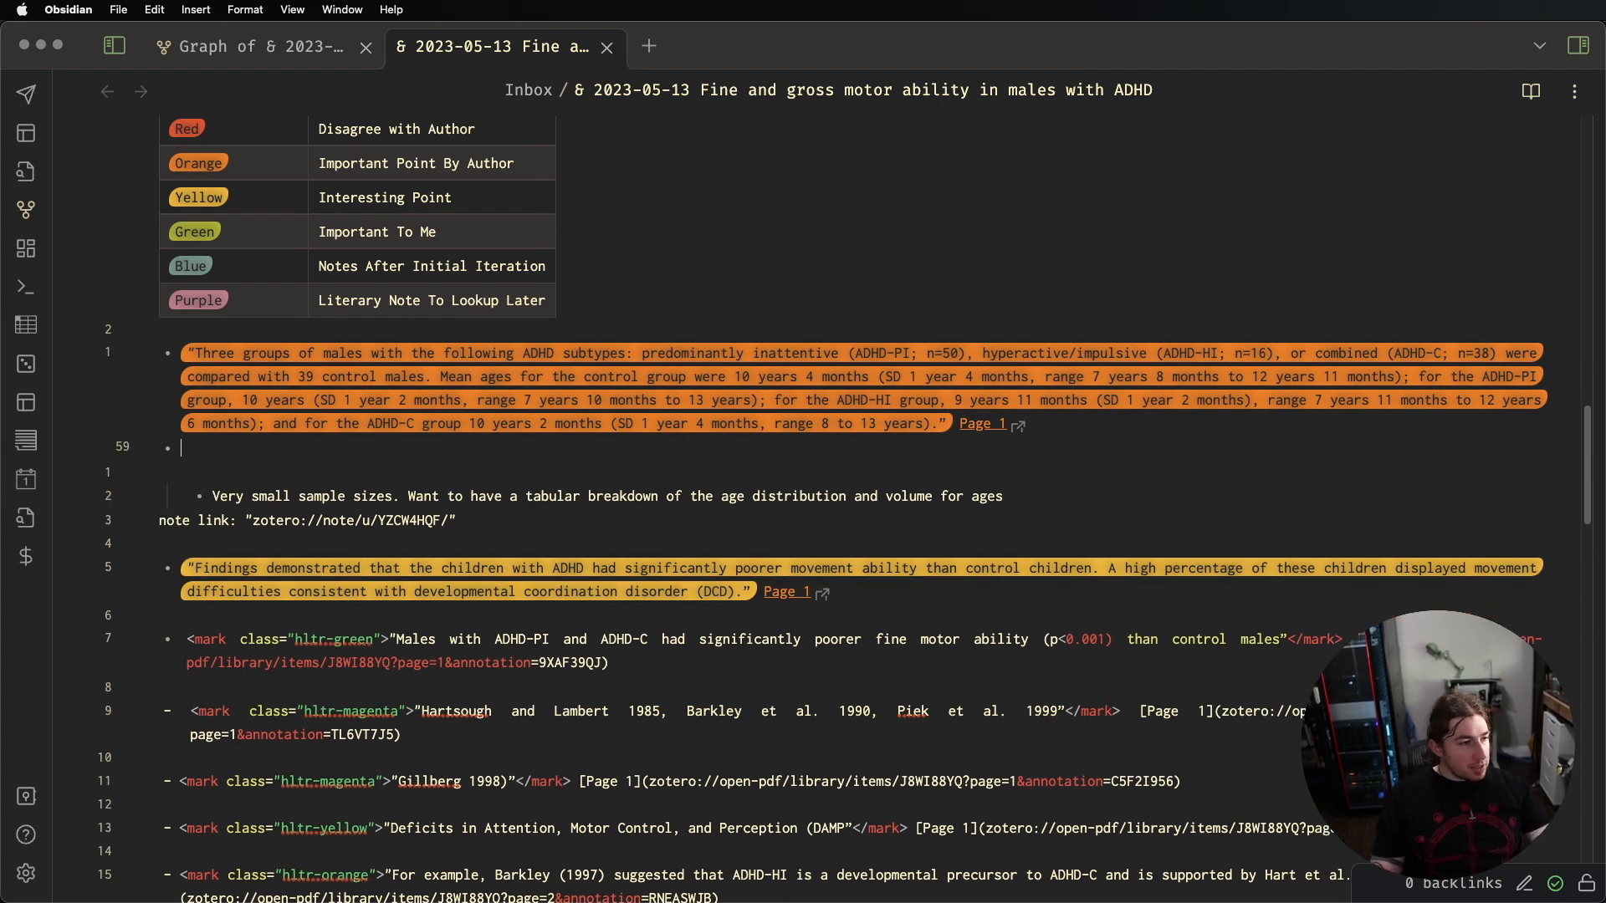
key("BackSpace")
key("BackSpace")
key("BackSpace")
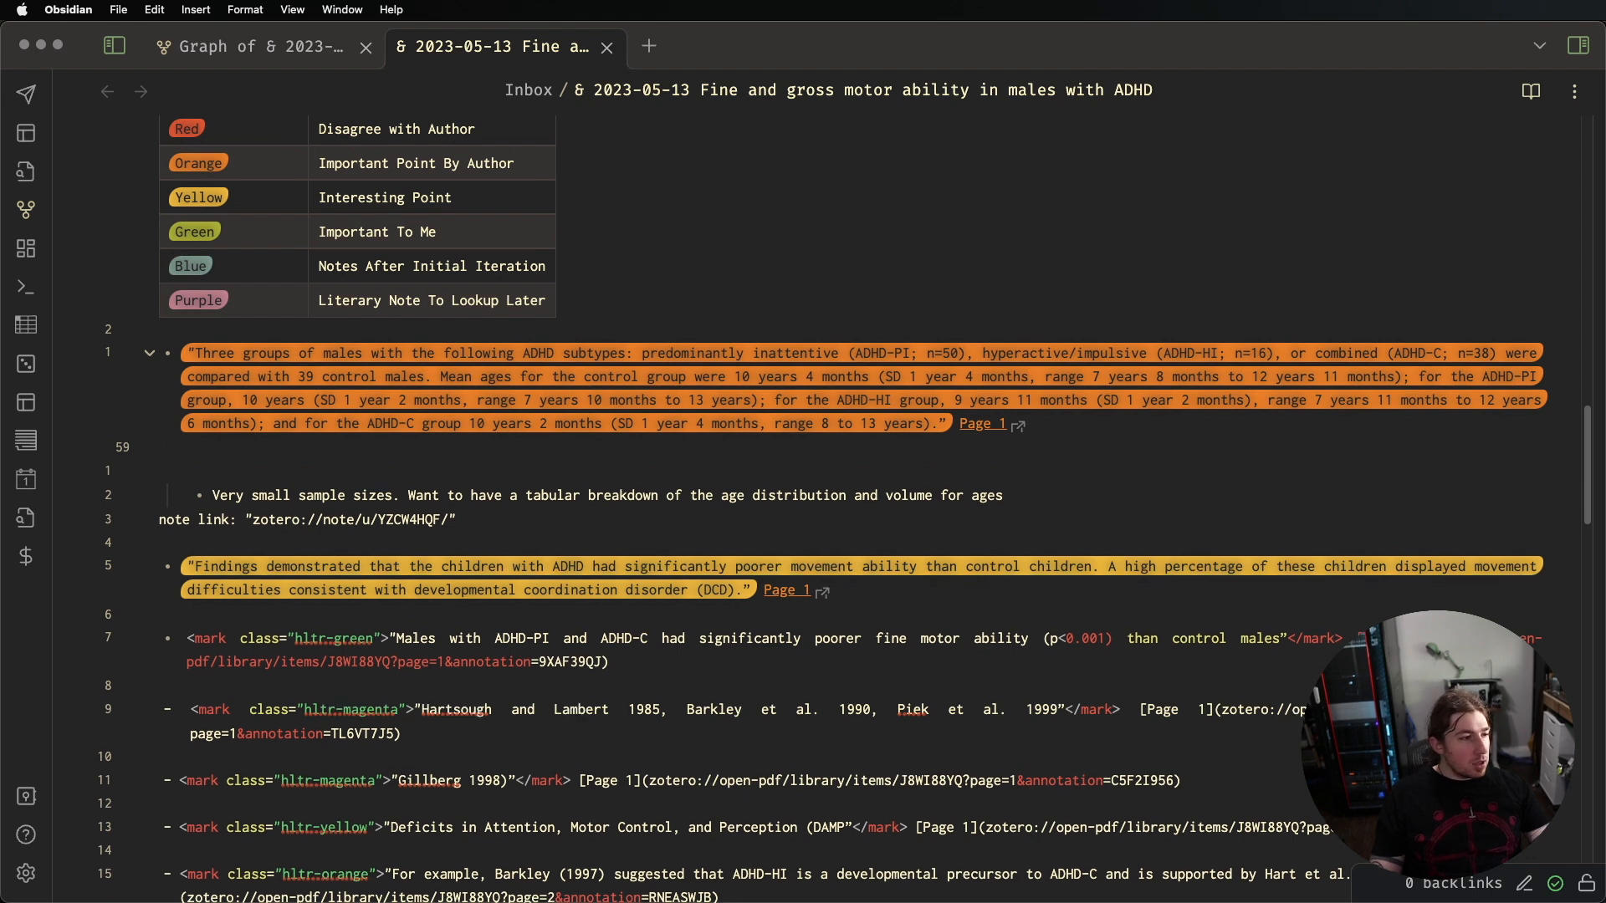
key("BackSpace")
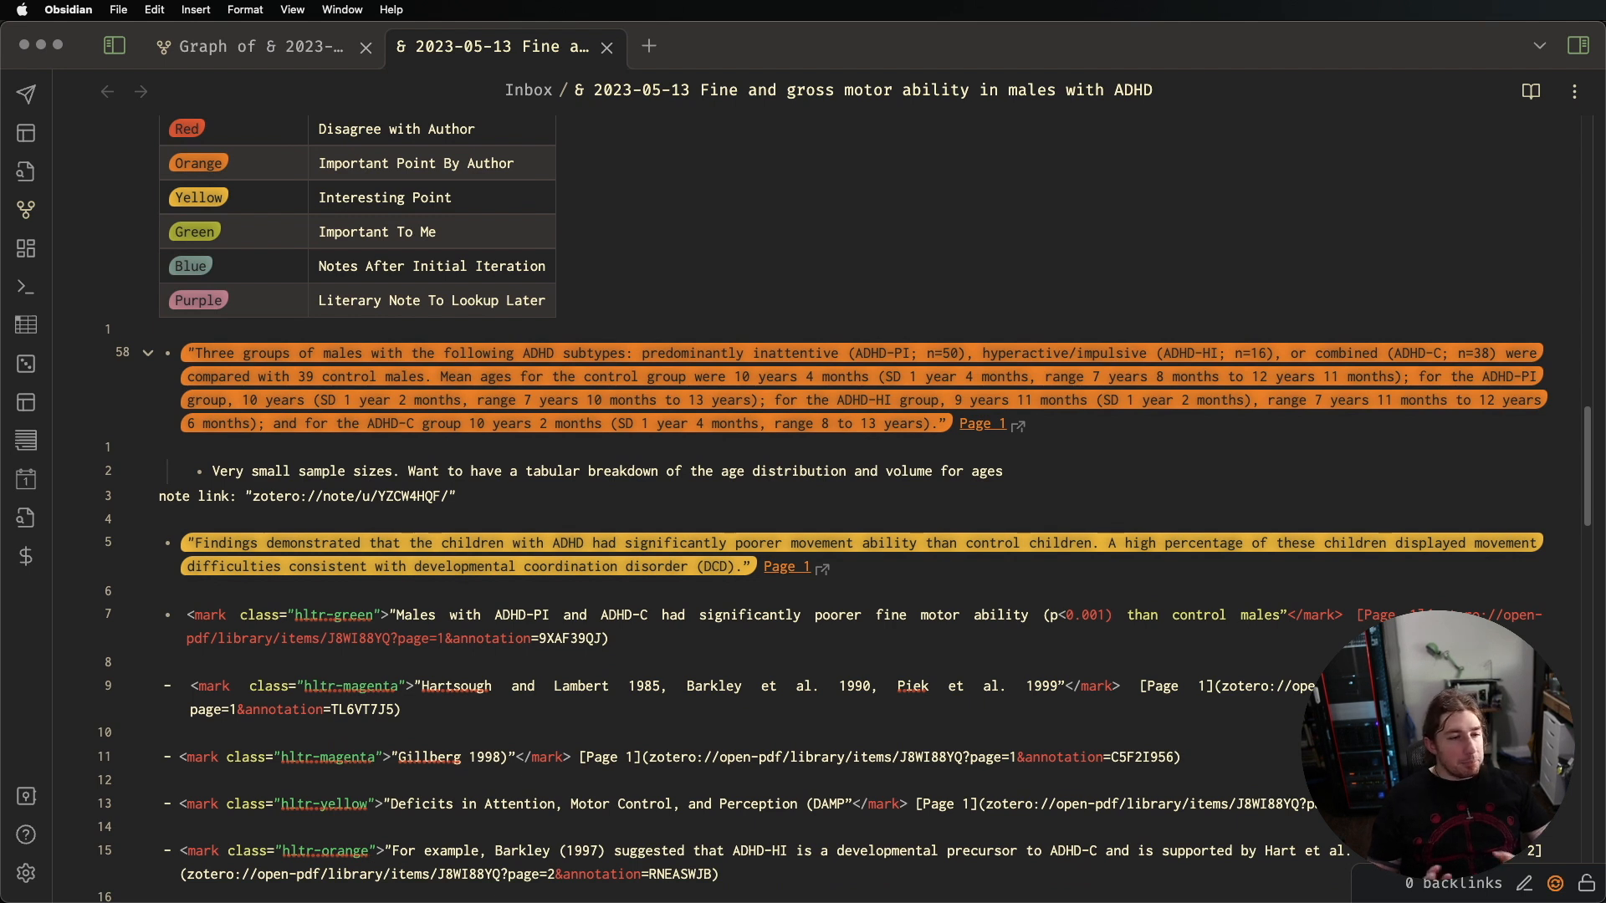
Remove the blank line between the first orange annotation and its comment on very small sample sizes, keeping the comment as a nested bullet
left_click(172, 447)
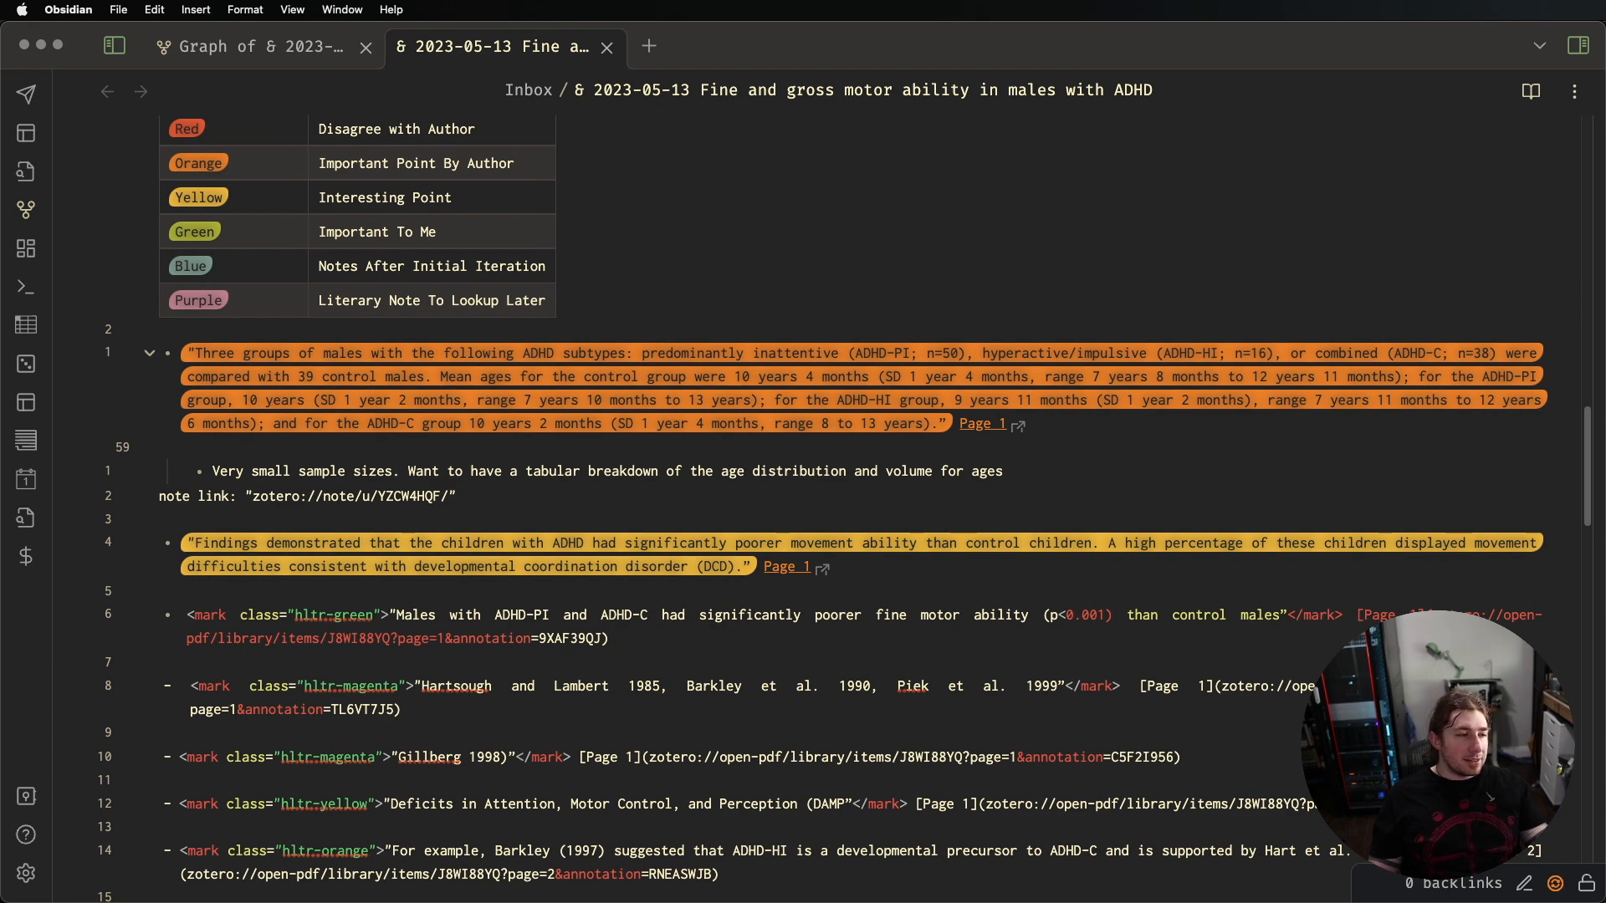
key("Delete")
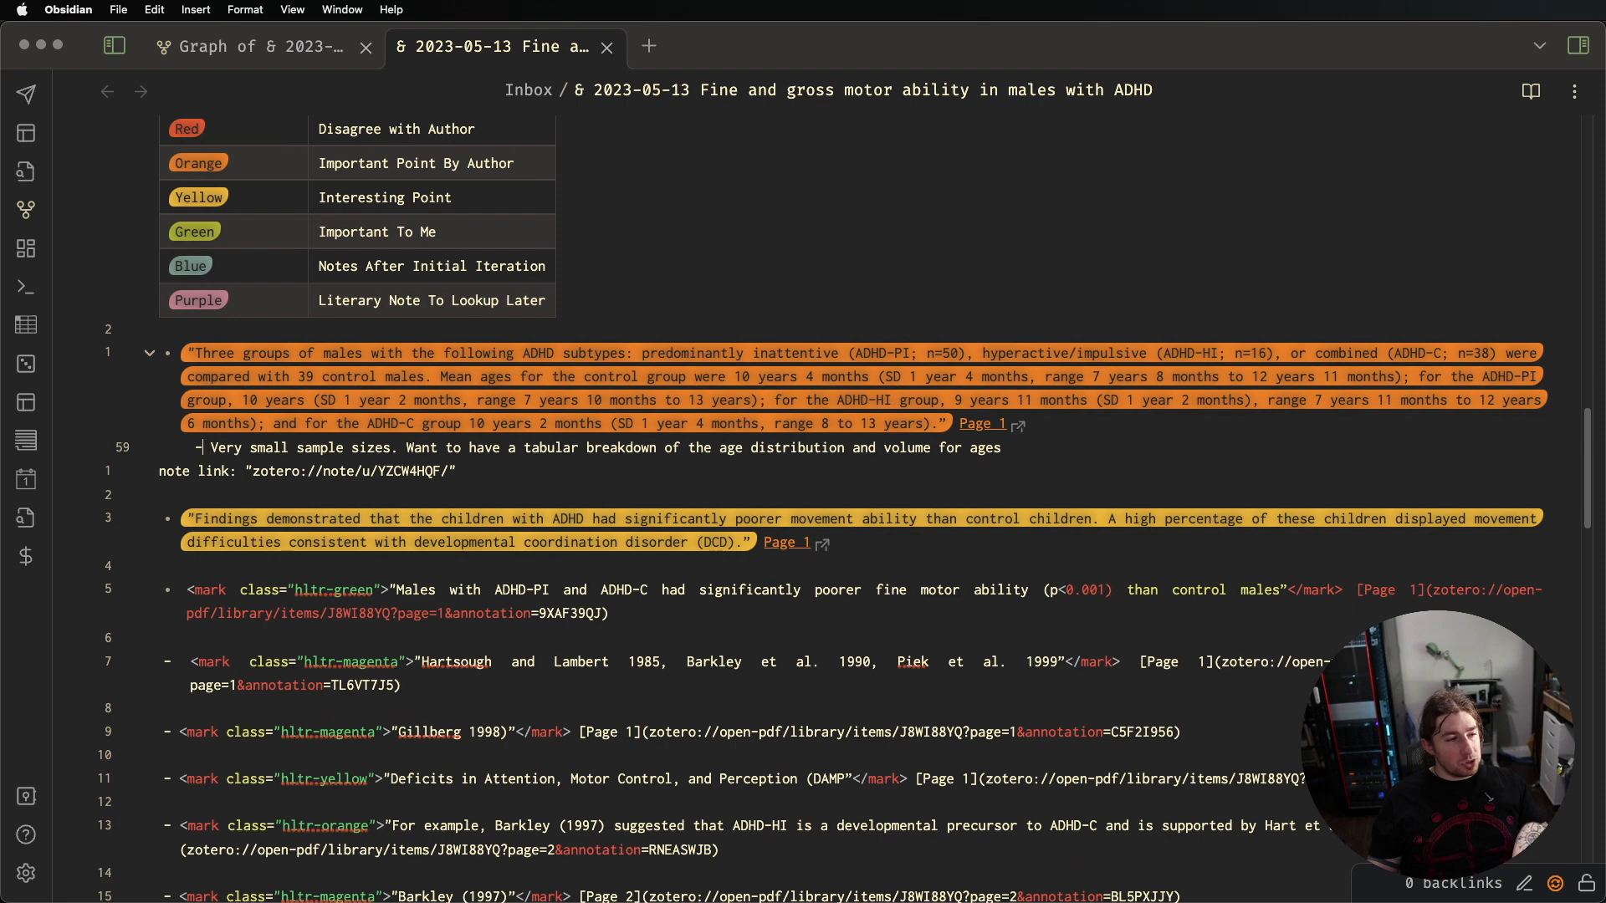
left_click(1103, 432)
key("Down")
key("Tab")
key("Down")
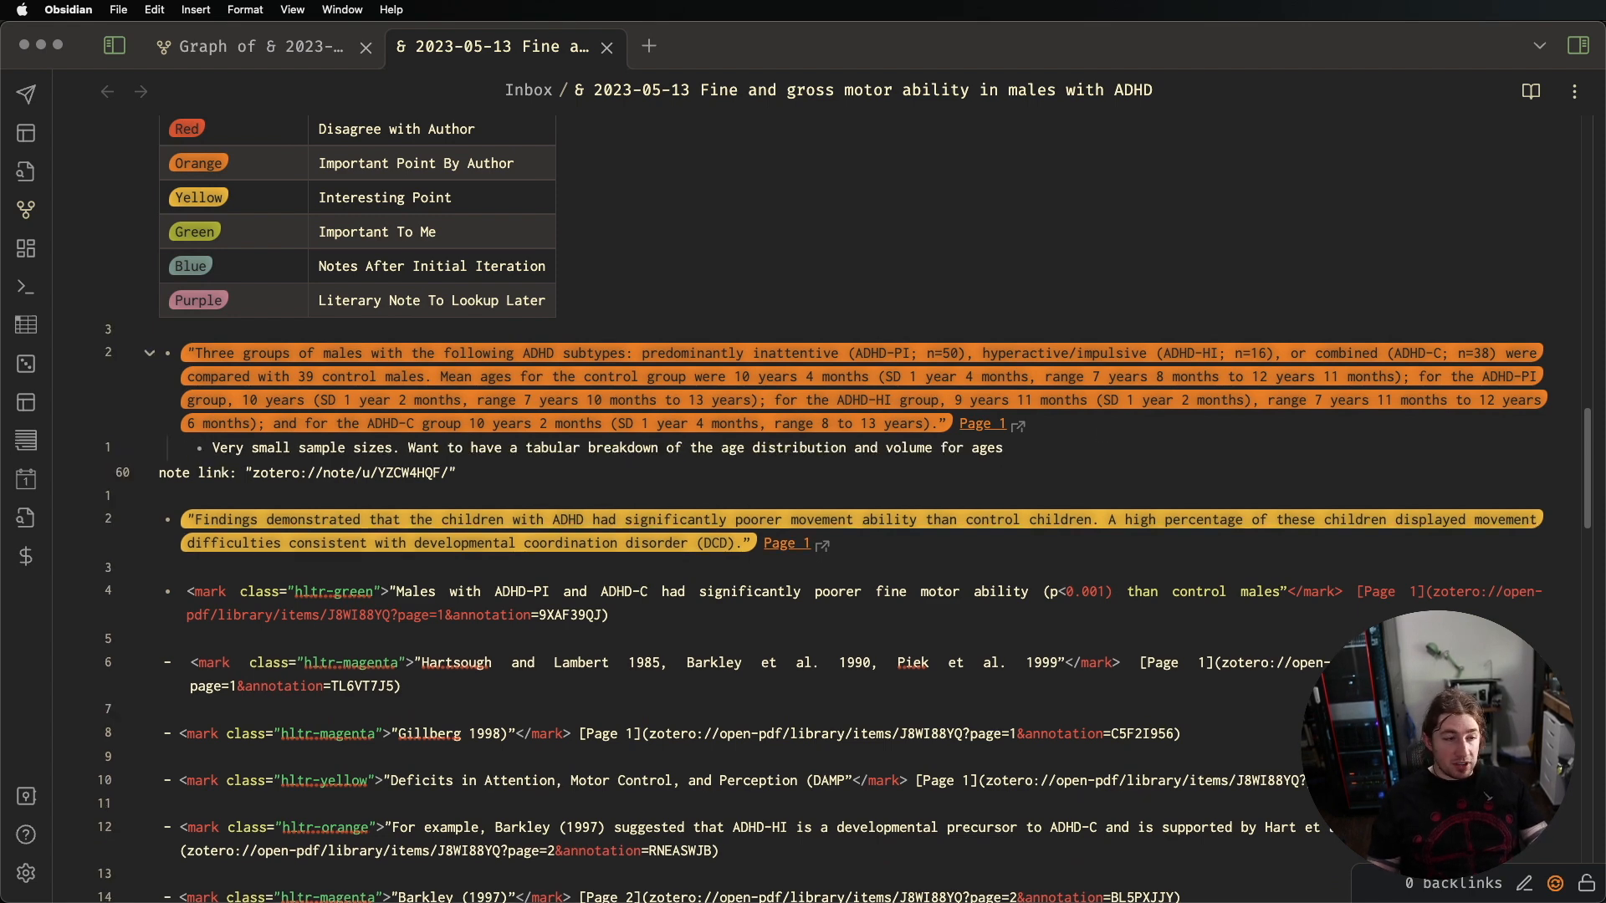
key("Up")
key("Return")
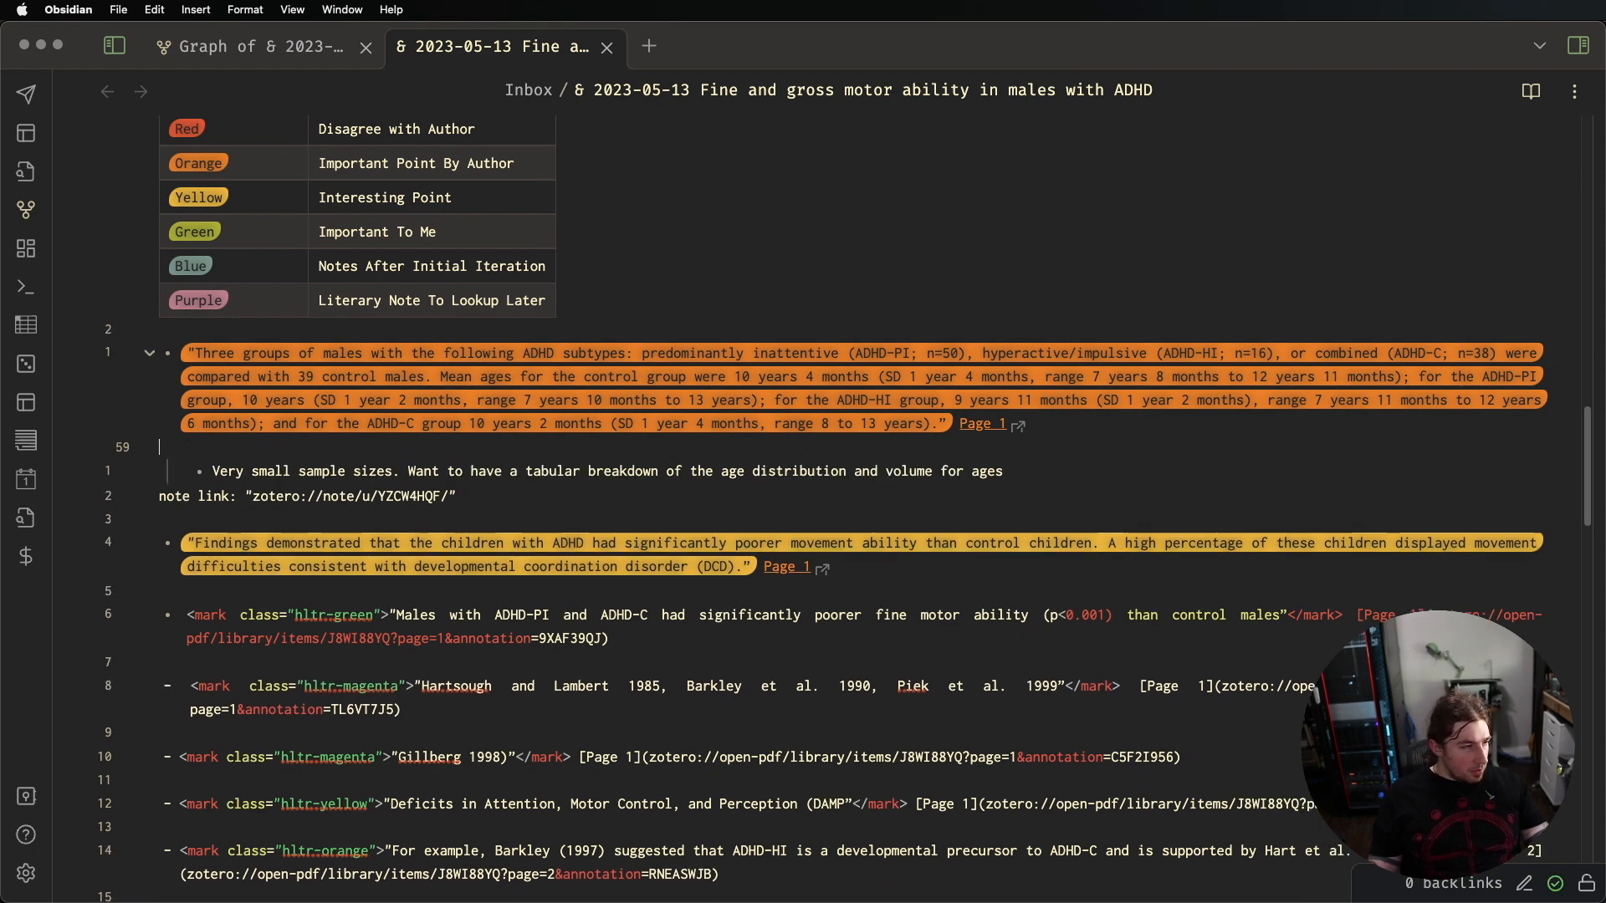
key("BackSpace")
key("Down")
key("Down")
key("Down")
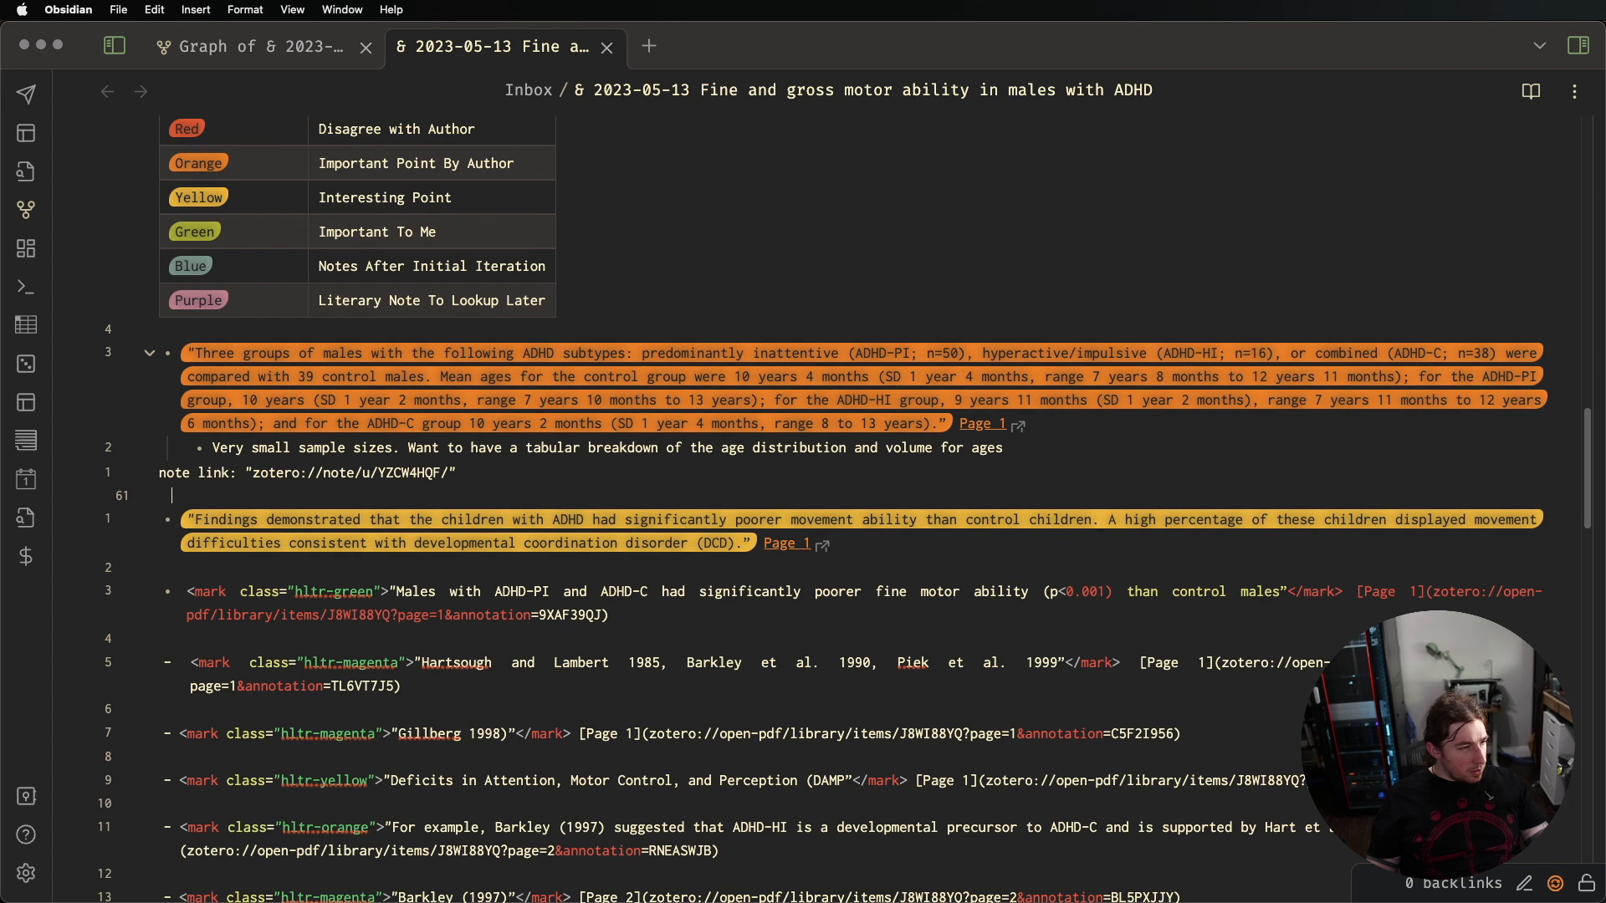
Replace the raw < in the green annotation's "(p<0.001)" with the "Less Than <" template
left_click(1058, 592)
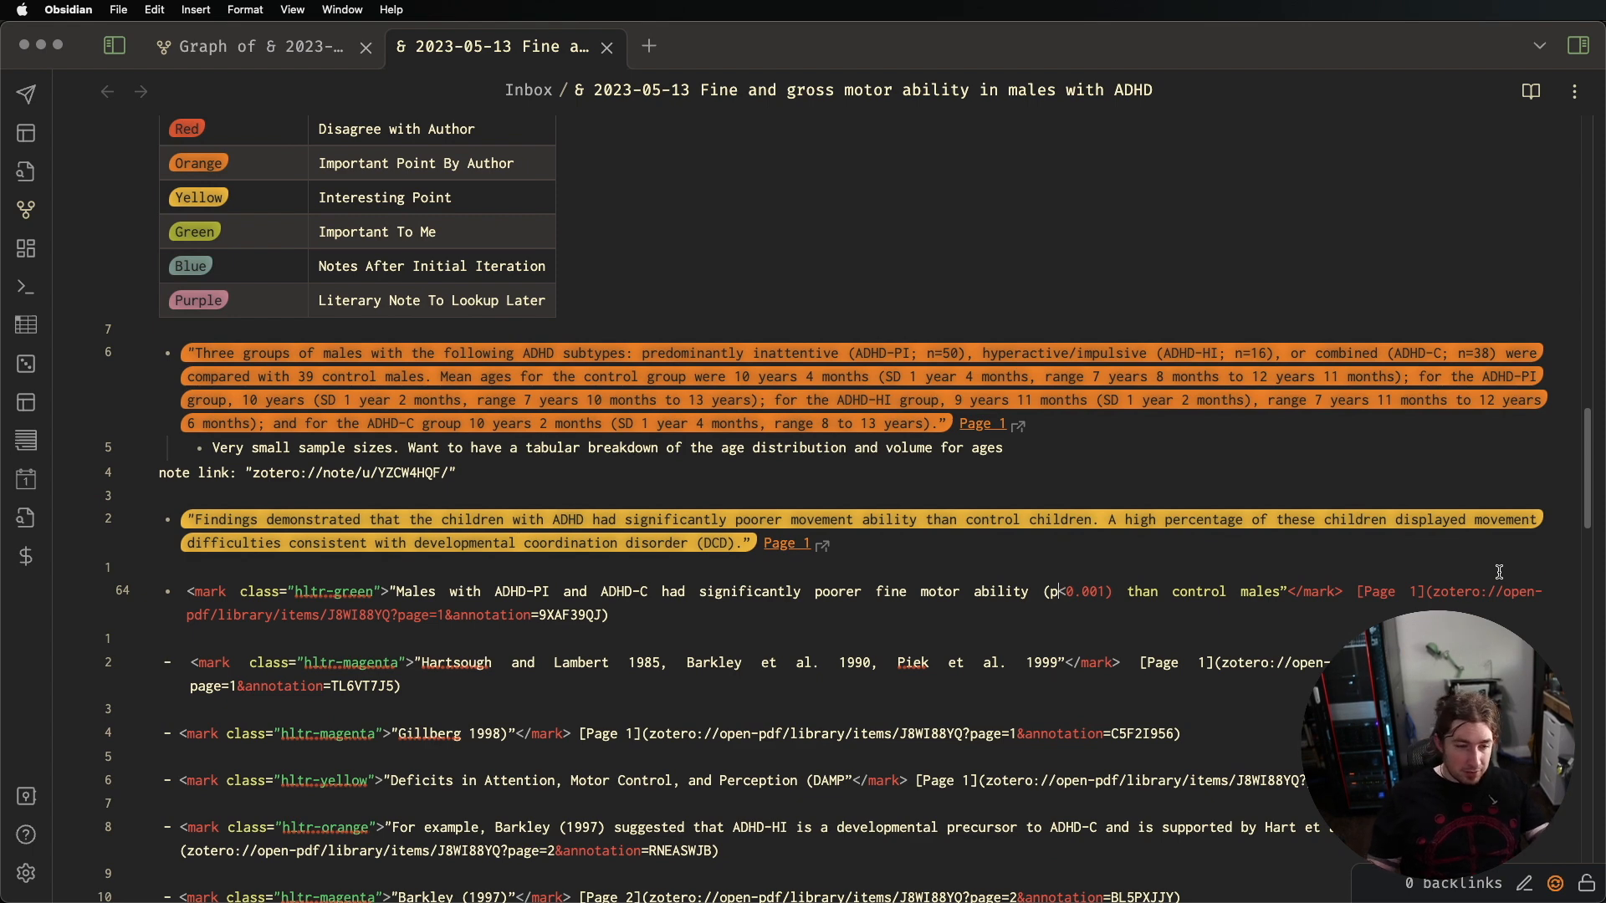
key("alt+e")
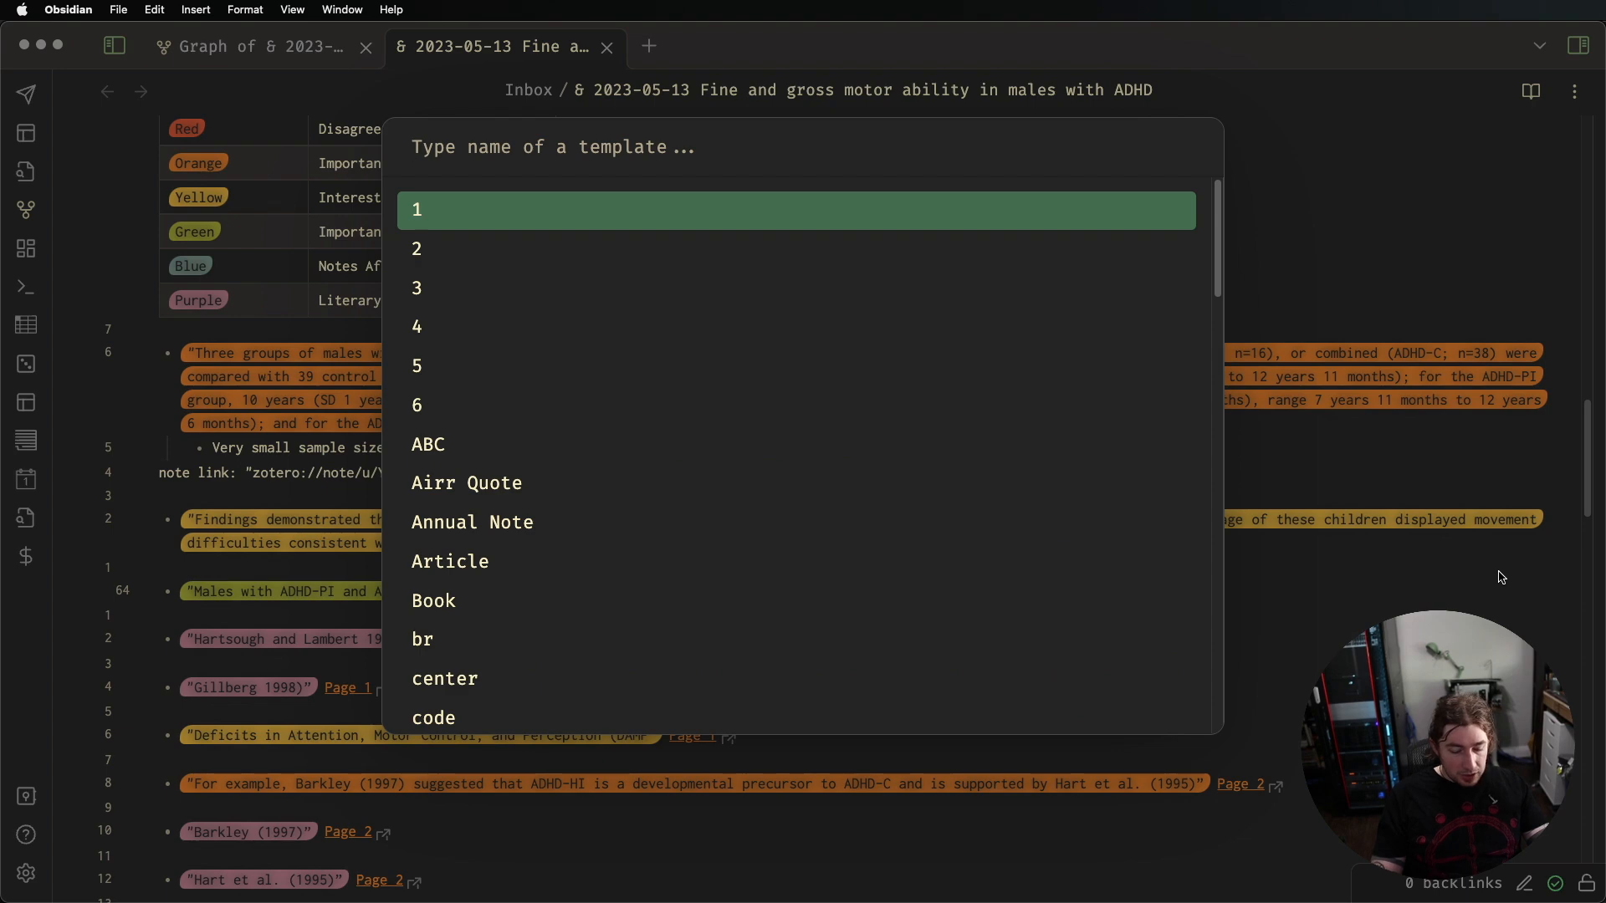
type("e")
key("Return")
type("le")
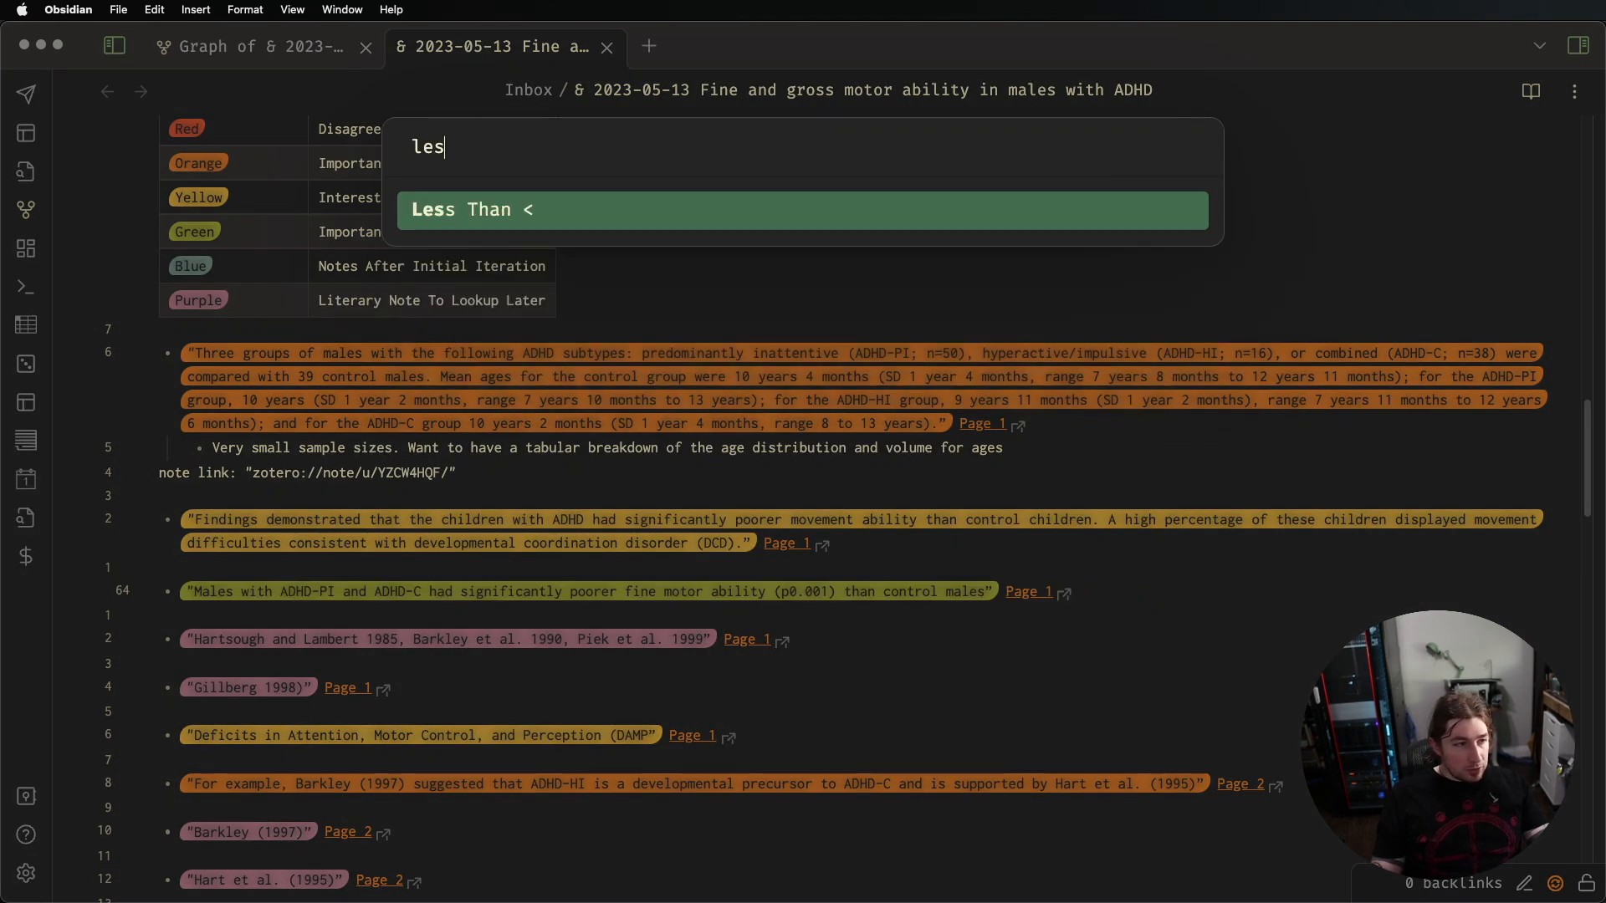
key("Return")
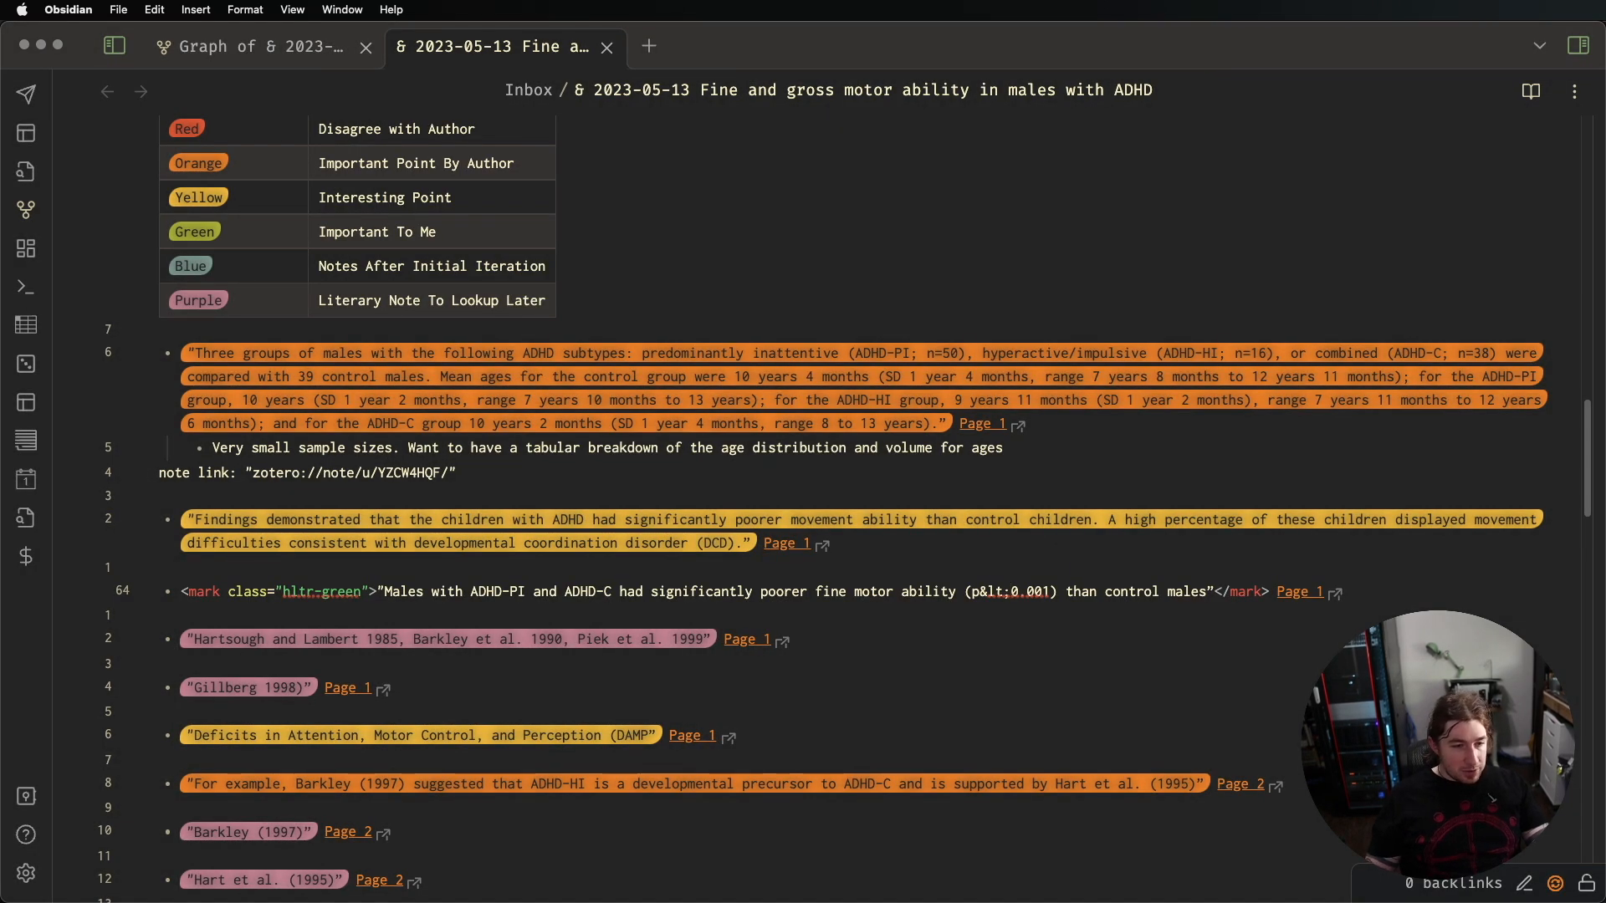
left_click(172, 567)
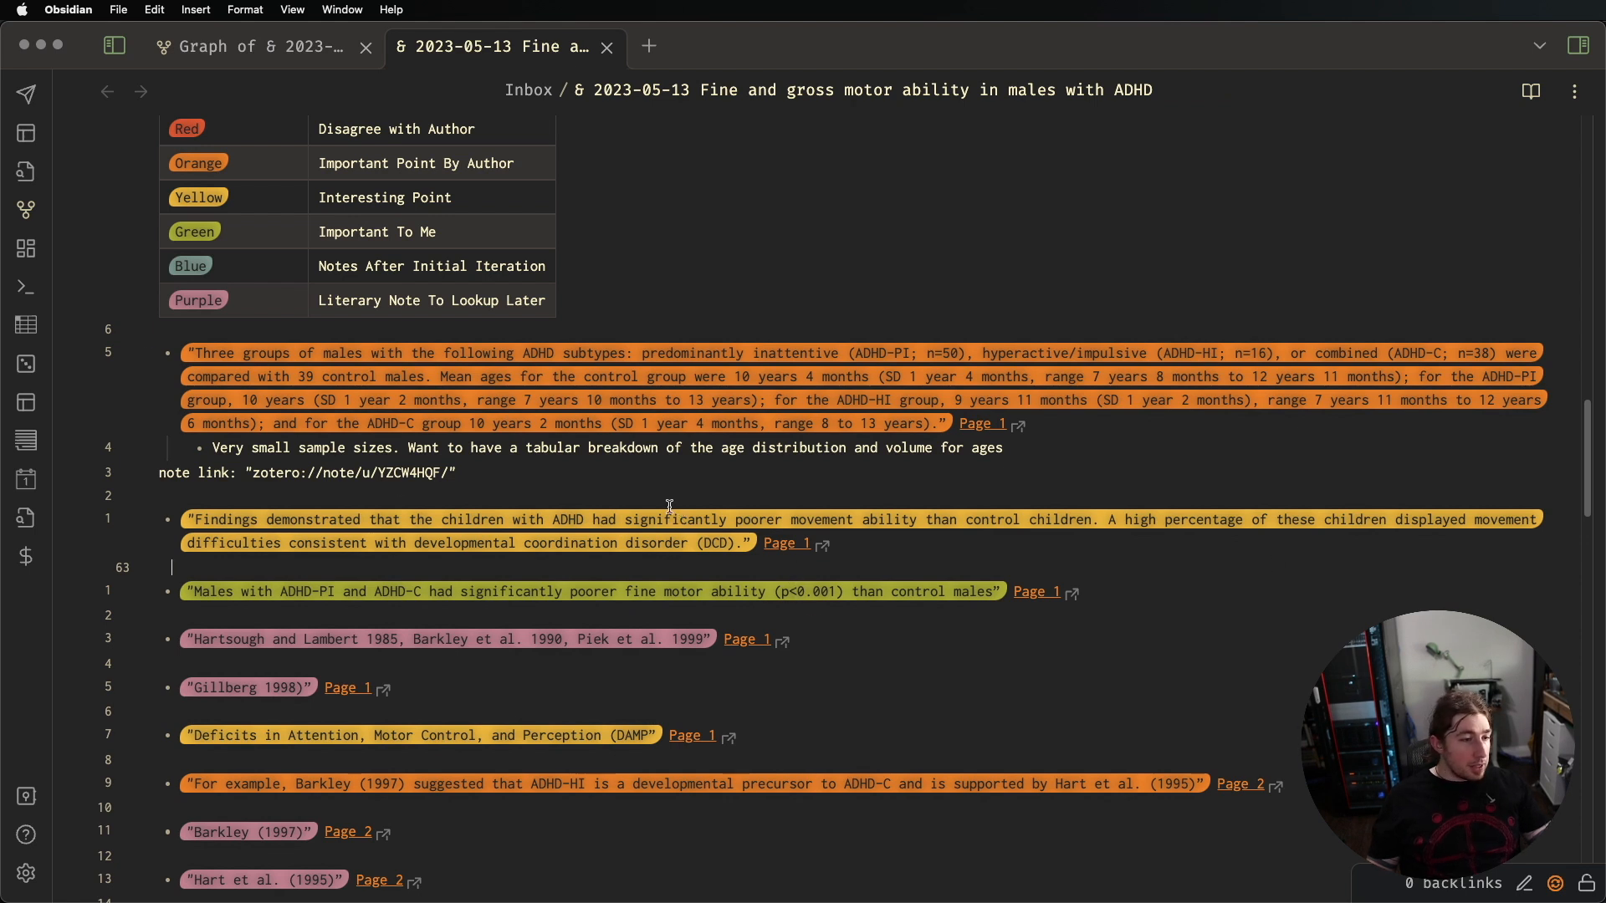
Review the remaining color-coded annotations, highlighted references and imported table images in the paper note
scroll(619, 485, "up", 1)
scroll(519, 489, "down", 5)
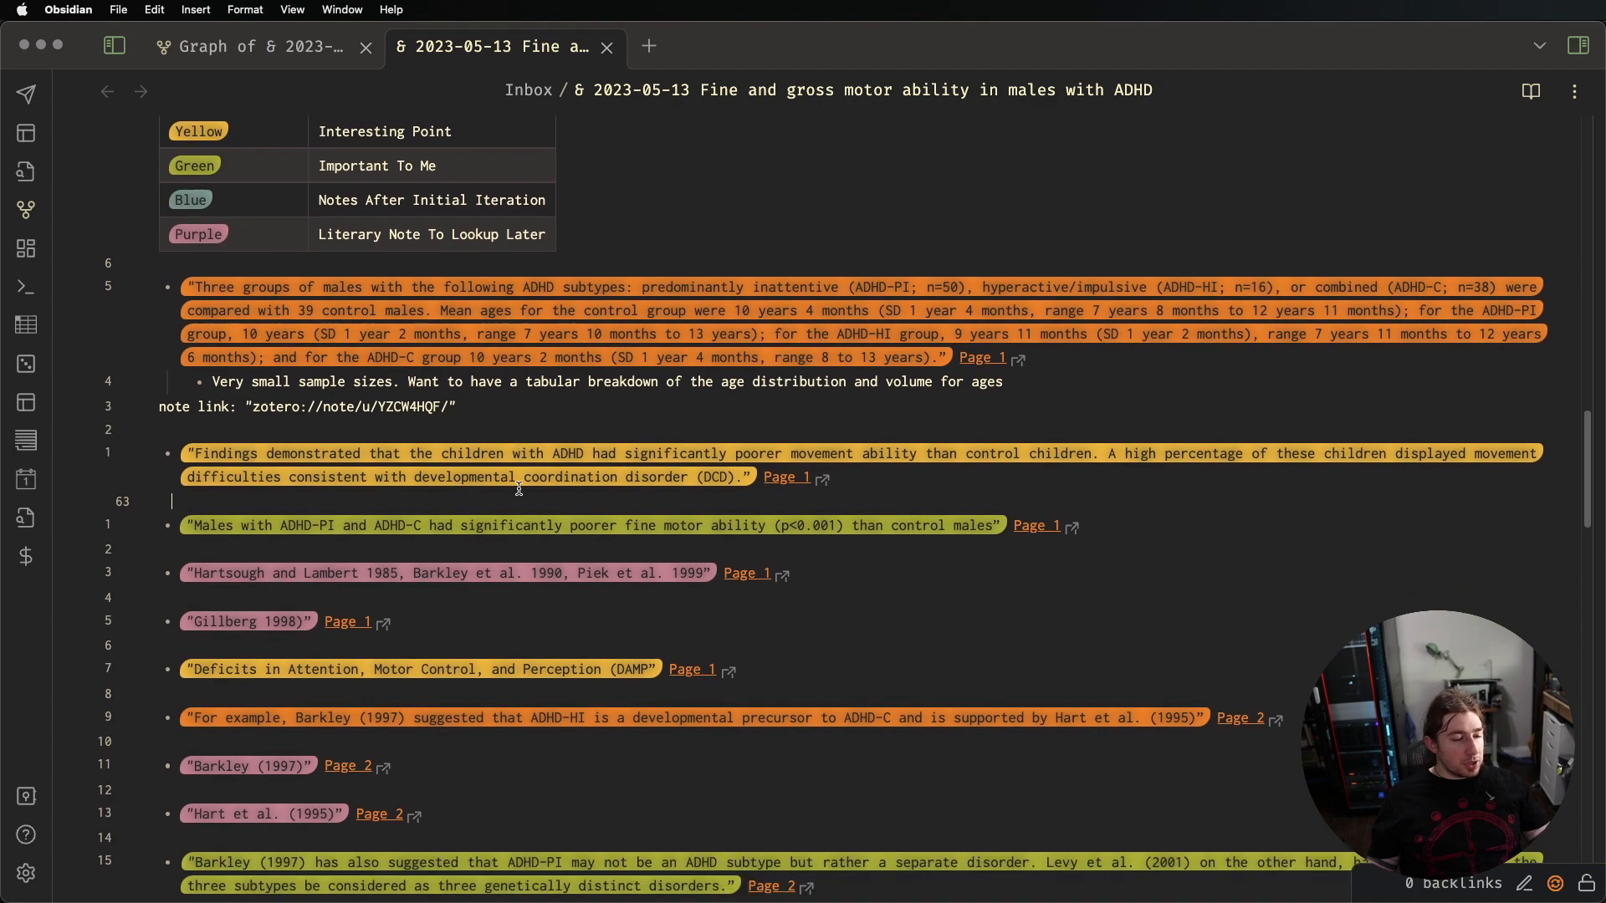
scroll(518, 489, "down", 10)
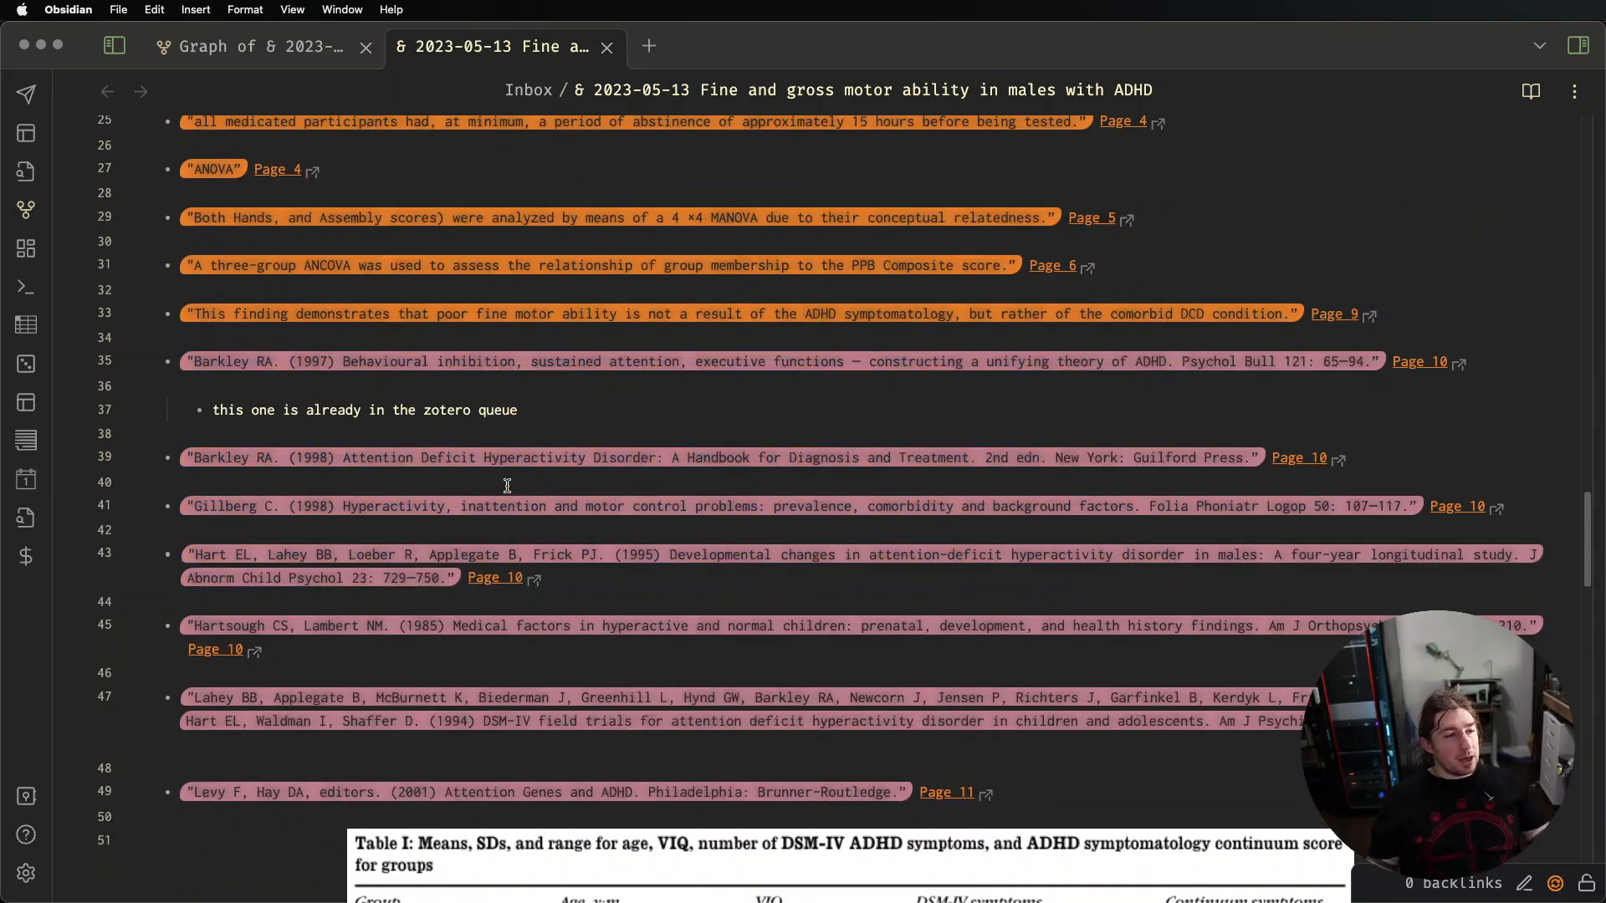
scroll(509, 470, "down", 4)
scroll(502, 417, "up", 8)
scroll(658, 417, "down", 4)
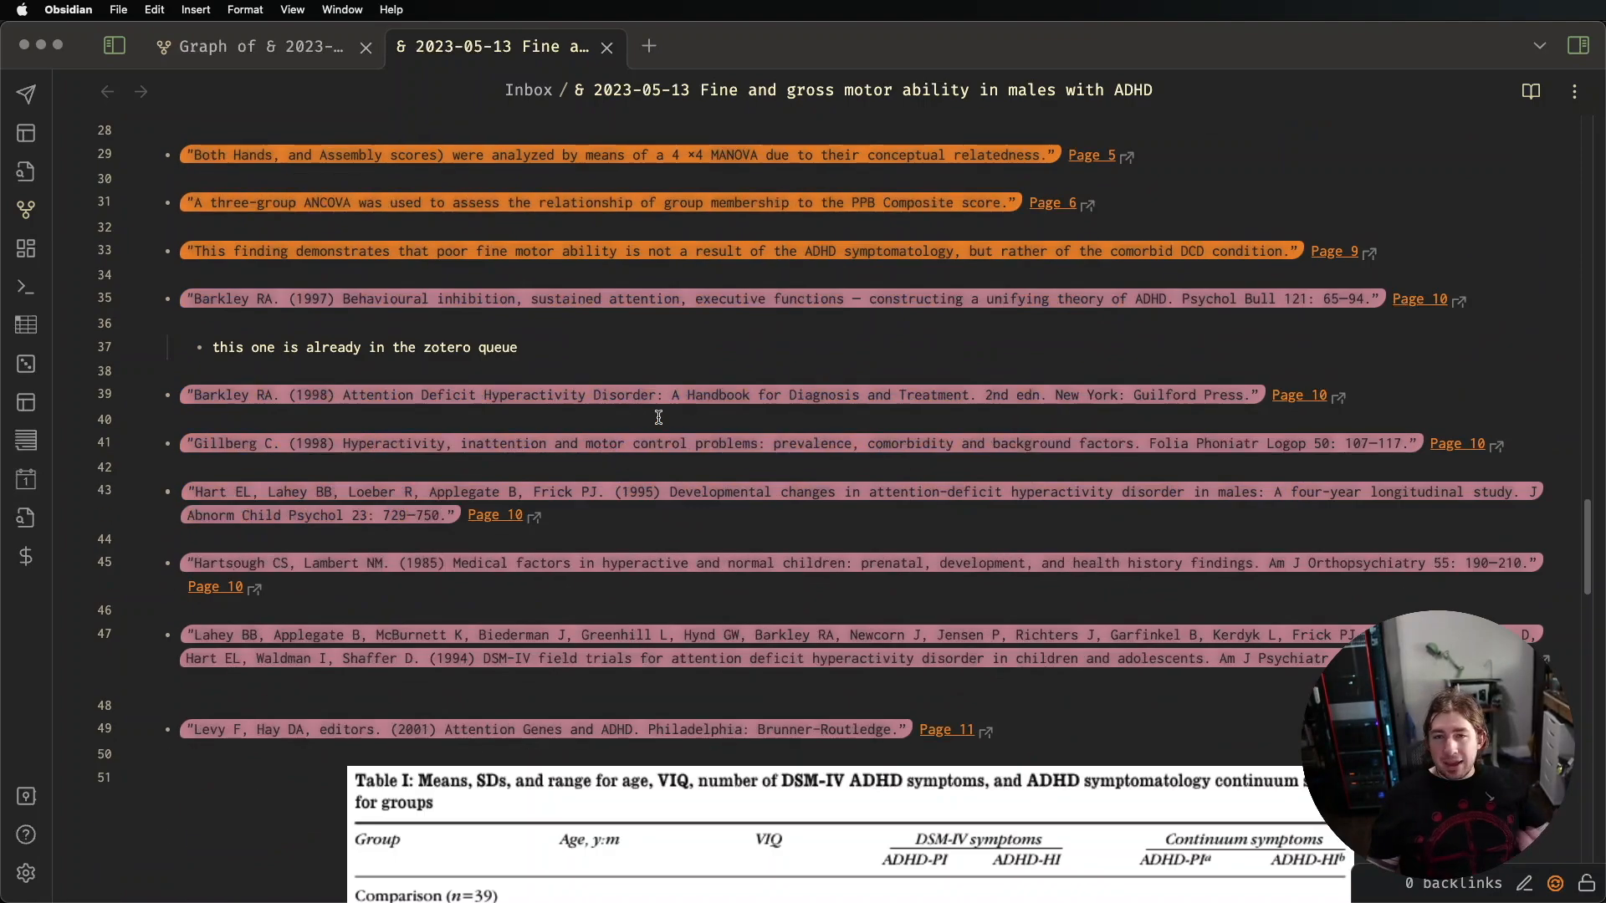
scroll(667, 457, "down", 12)
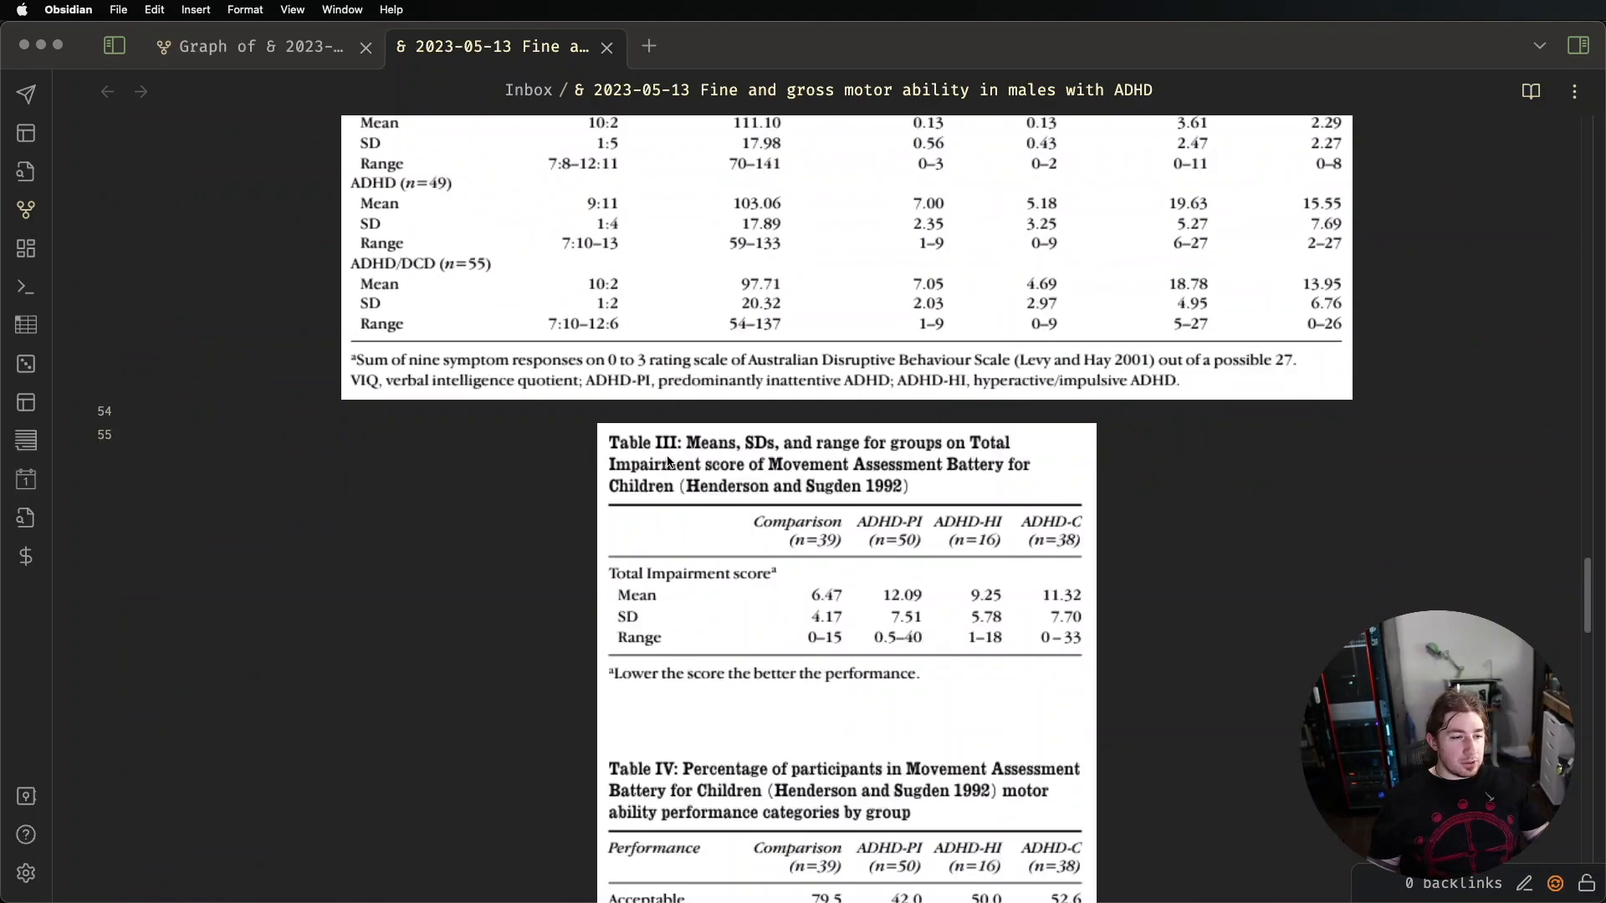
scroll(669, 459, "down", 3)
scroll(1171, 489, "up", 10)
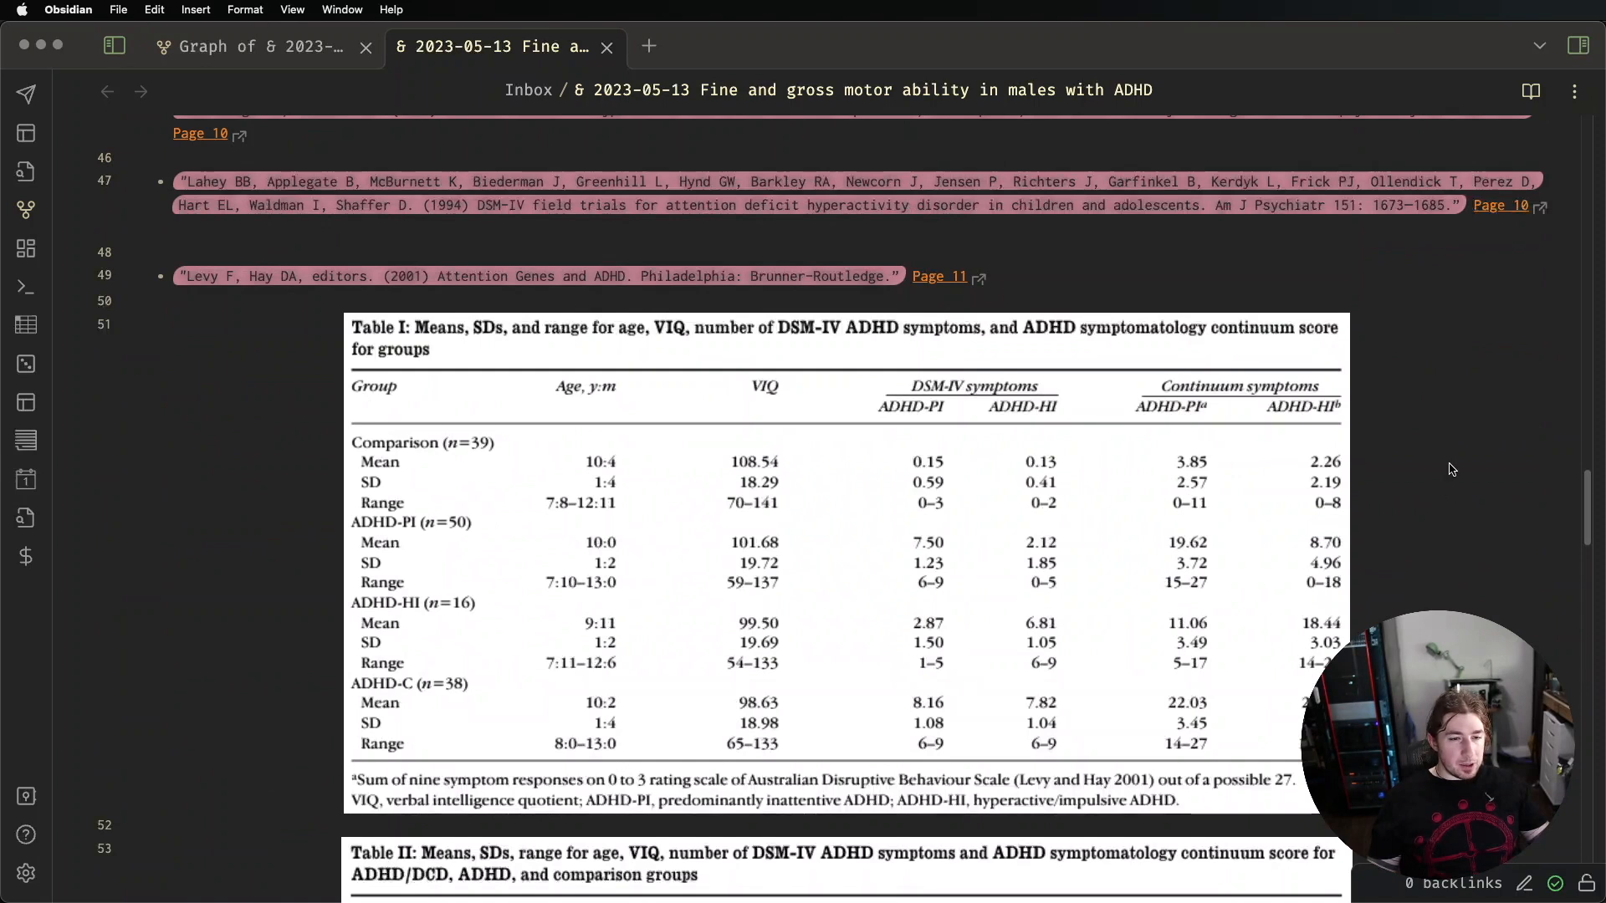
Reveal the image embed link behind Table I and return to the orange annotations above it
left_click(1451, 469)
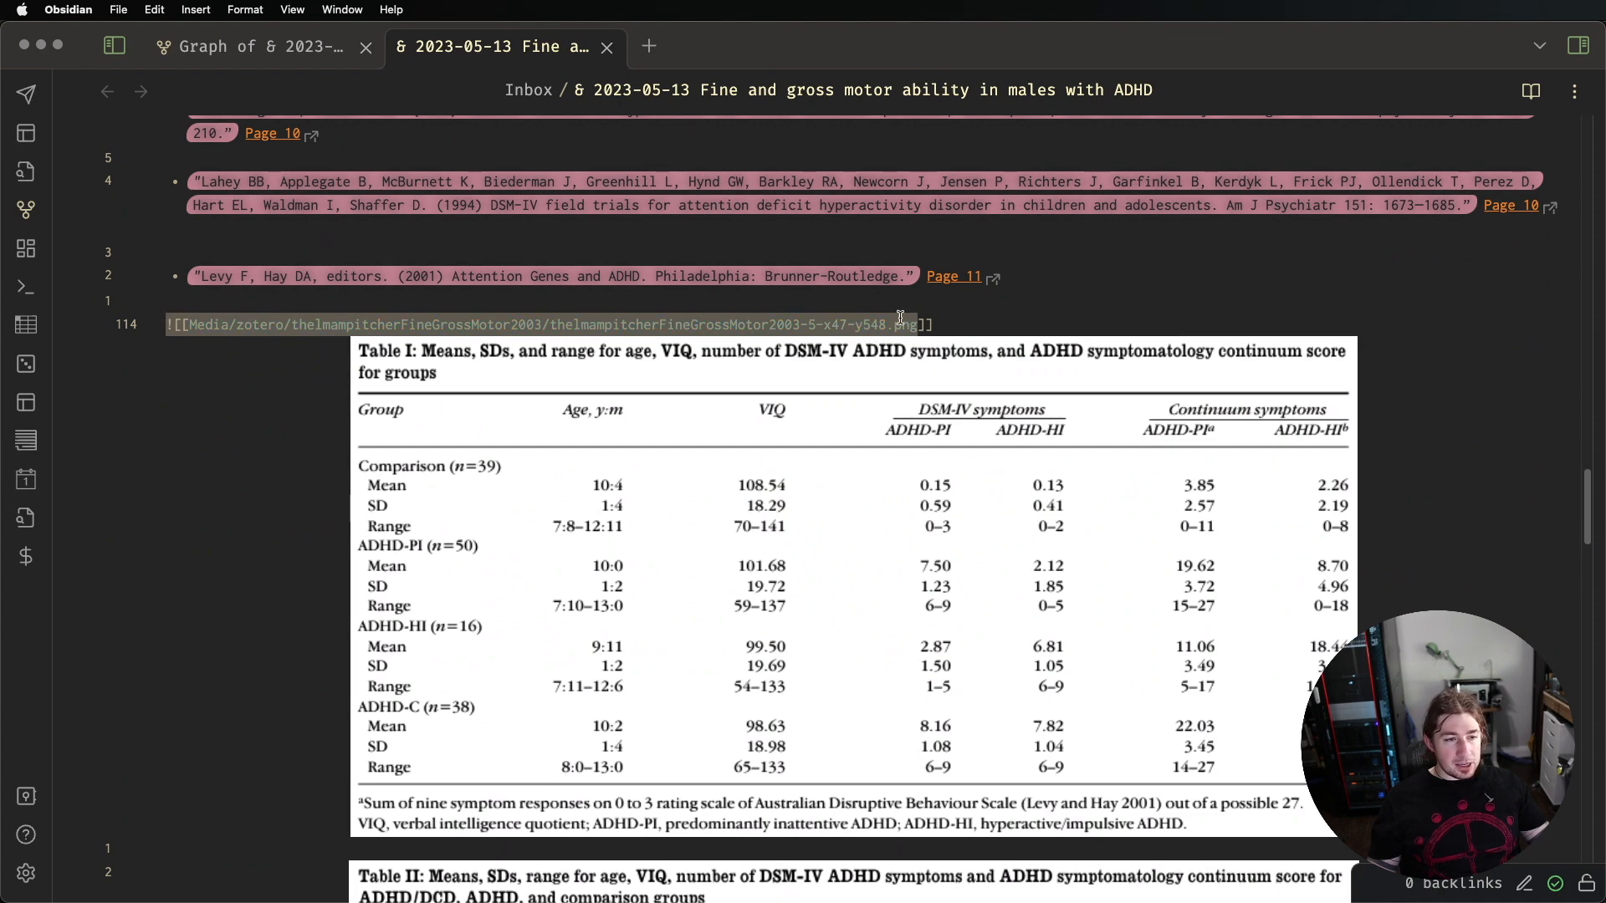
left_click(967, 322)
left_click(971, 308)
scroll(948, 500, "up", 7)
scroll(949, 500, "up", 15)
scroll(949, 500, "down", 15)
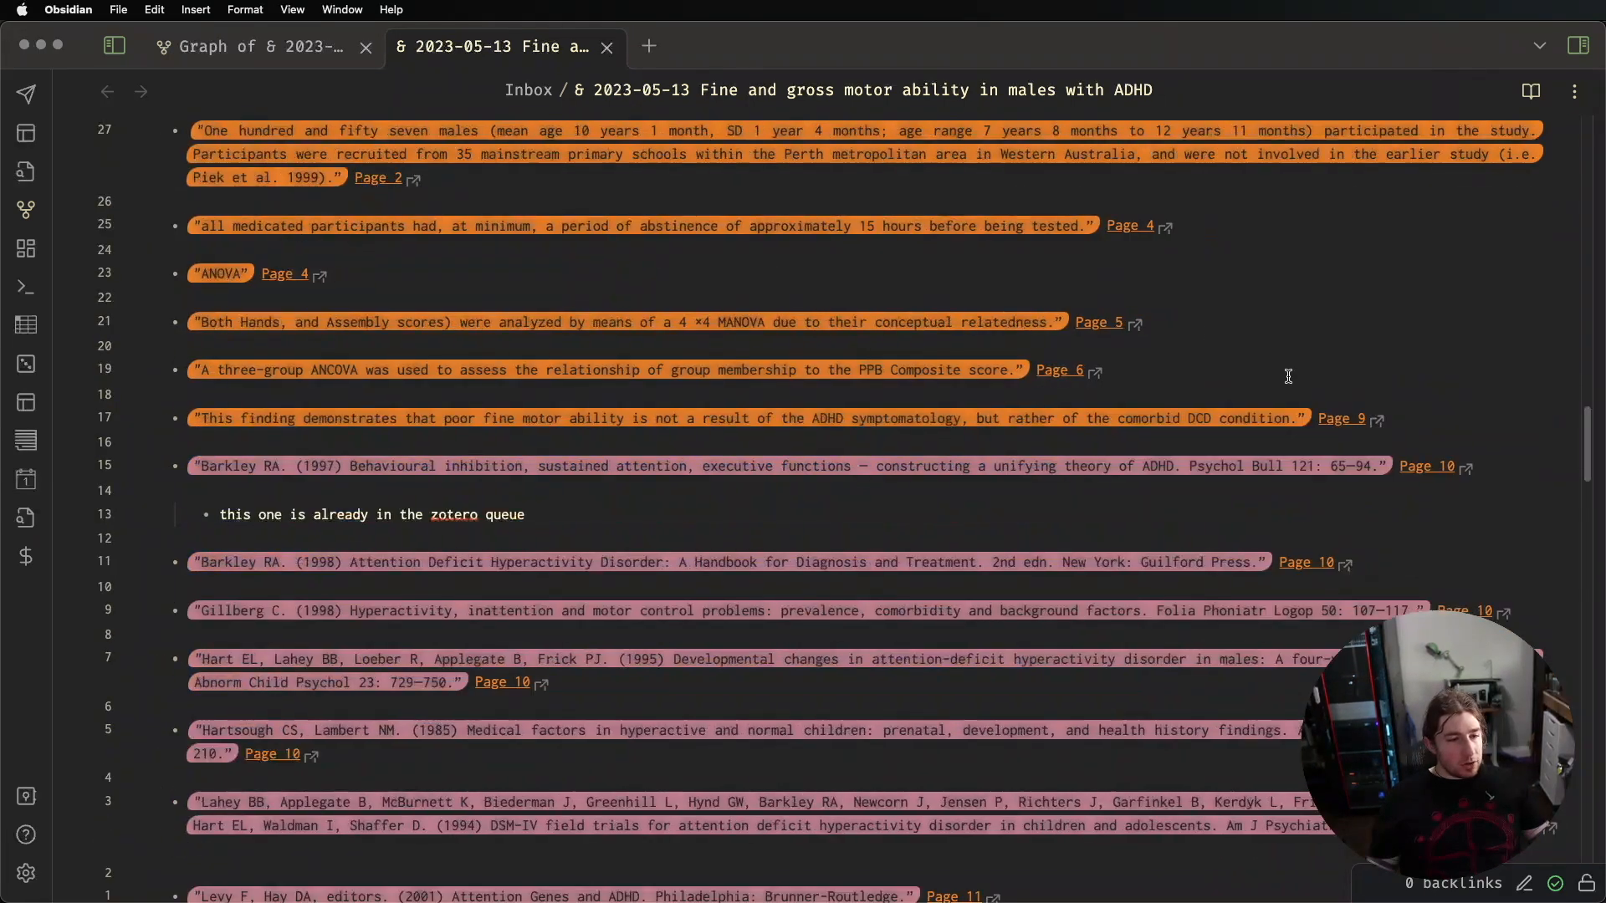
Open the three-group ANCOVA annotation's page link in Zotero, and switch back to the paper note in Obsidian
left_click(1060, 370)
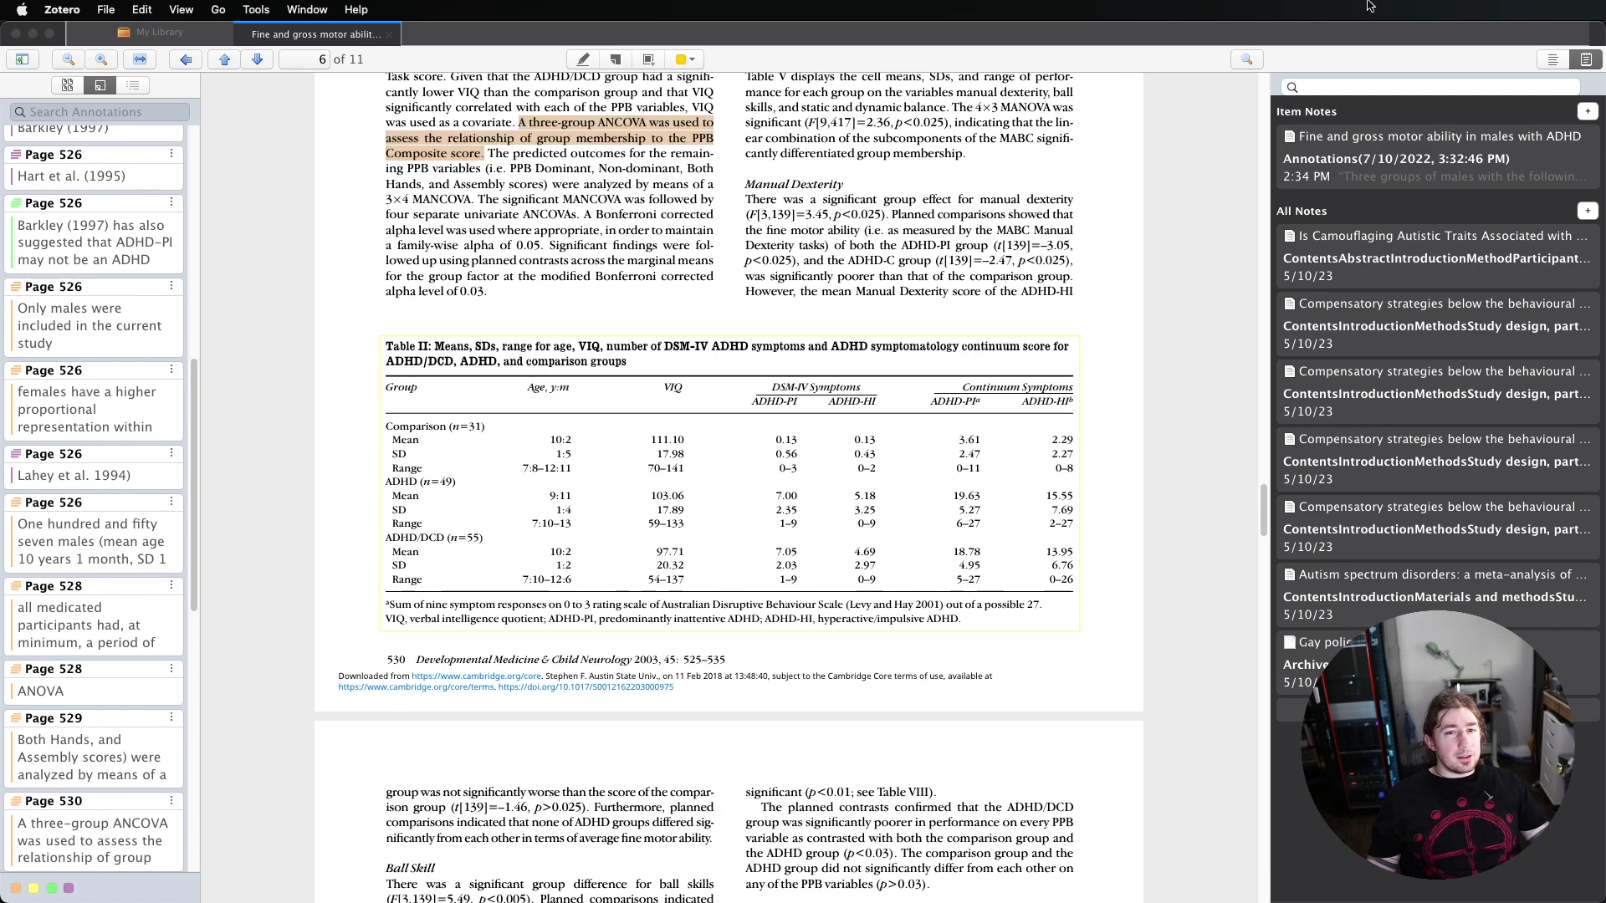
key("ctrl+Up")
left_click(991, 497)
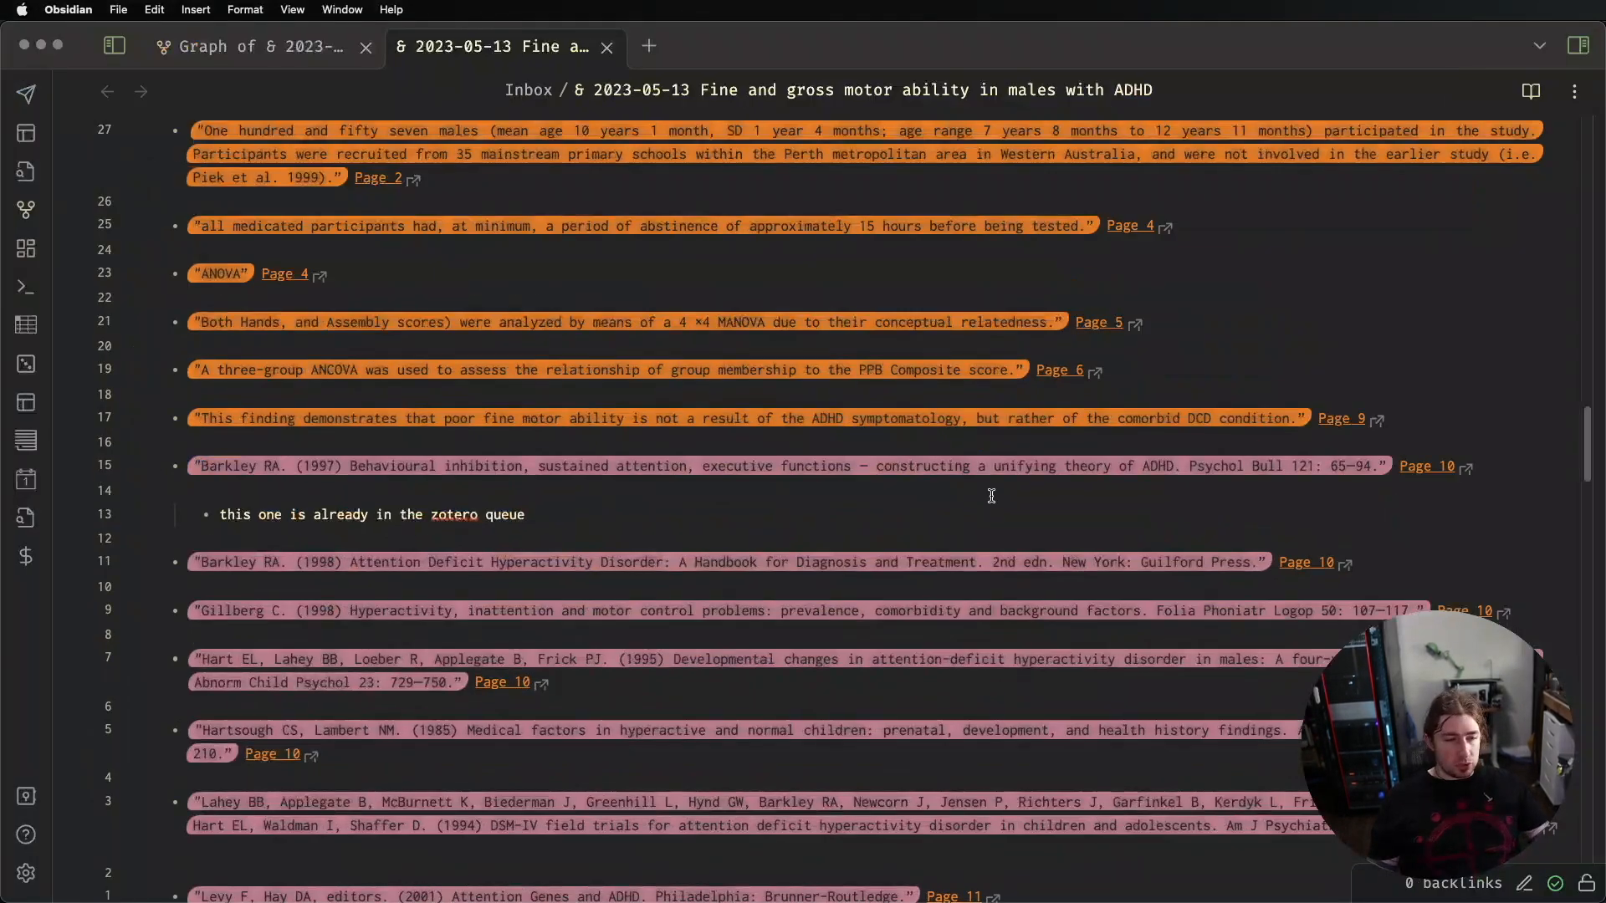
Examine the highlight markup behind the MANOVA annotation and the one about all medicated participants
left_click(1147, 368)
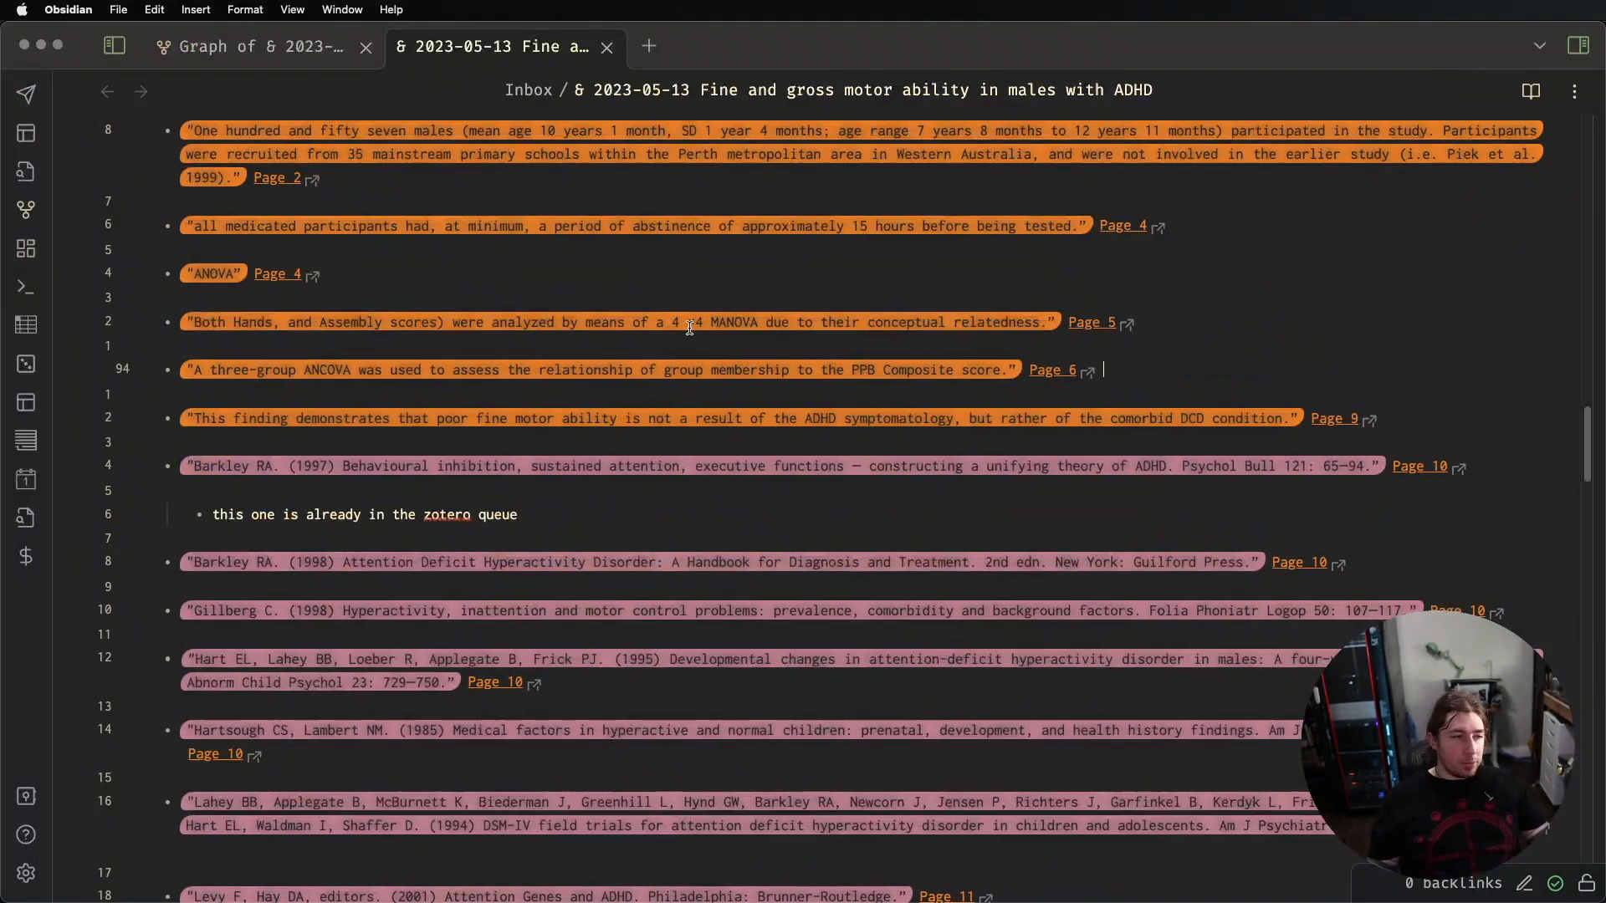
left_click(420, 336)
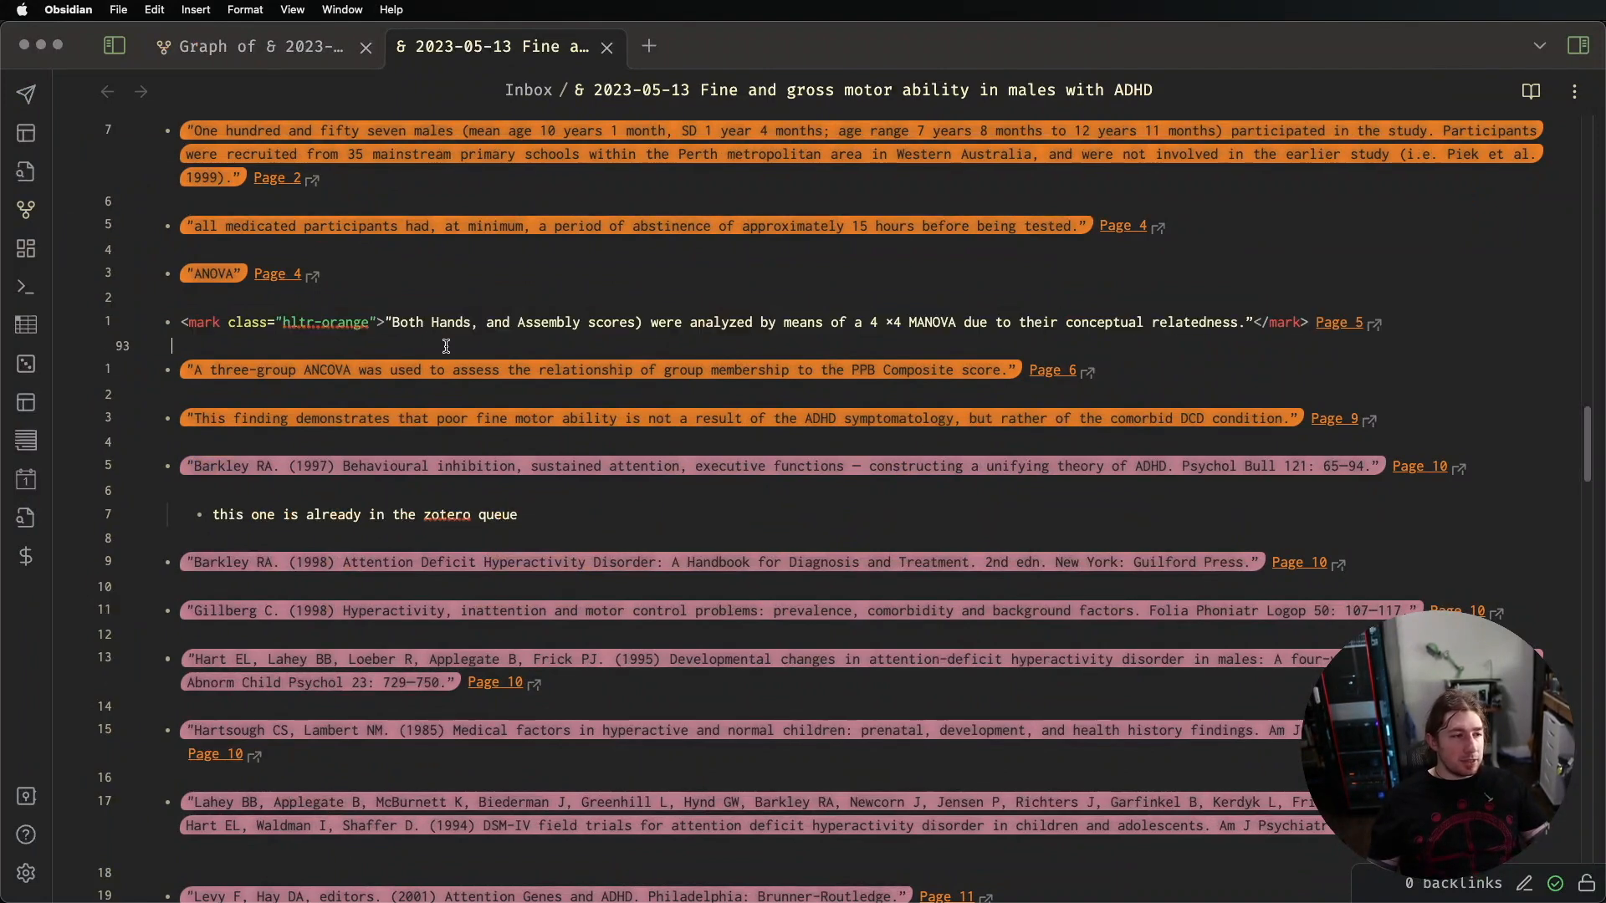
scroll(468, 345, "up", 2)
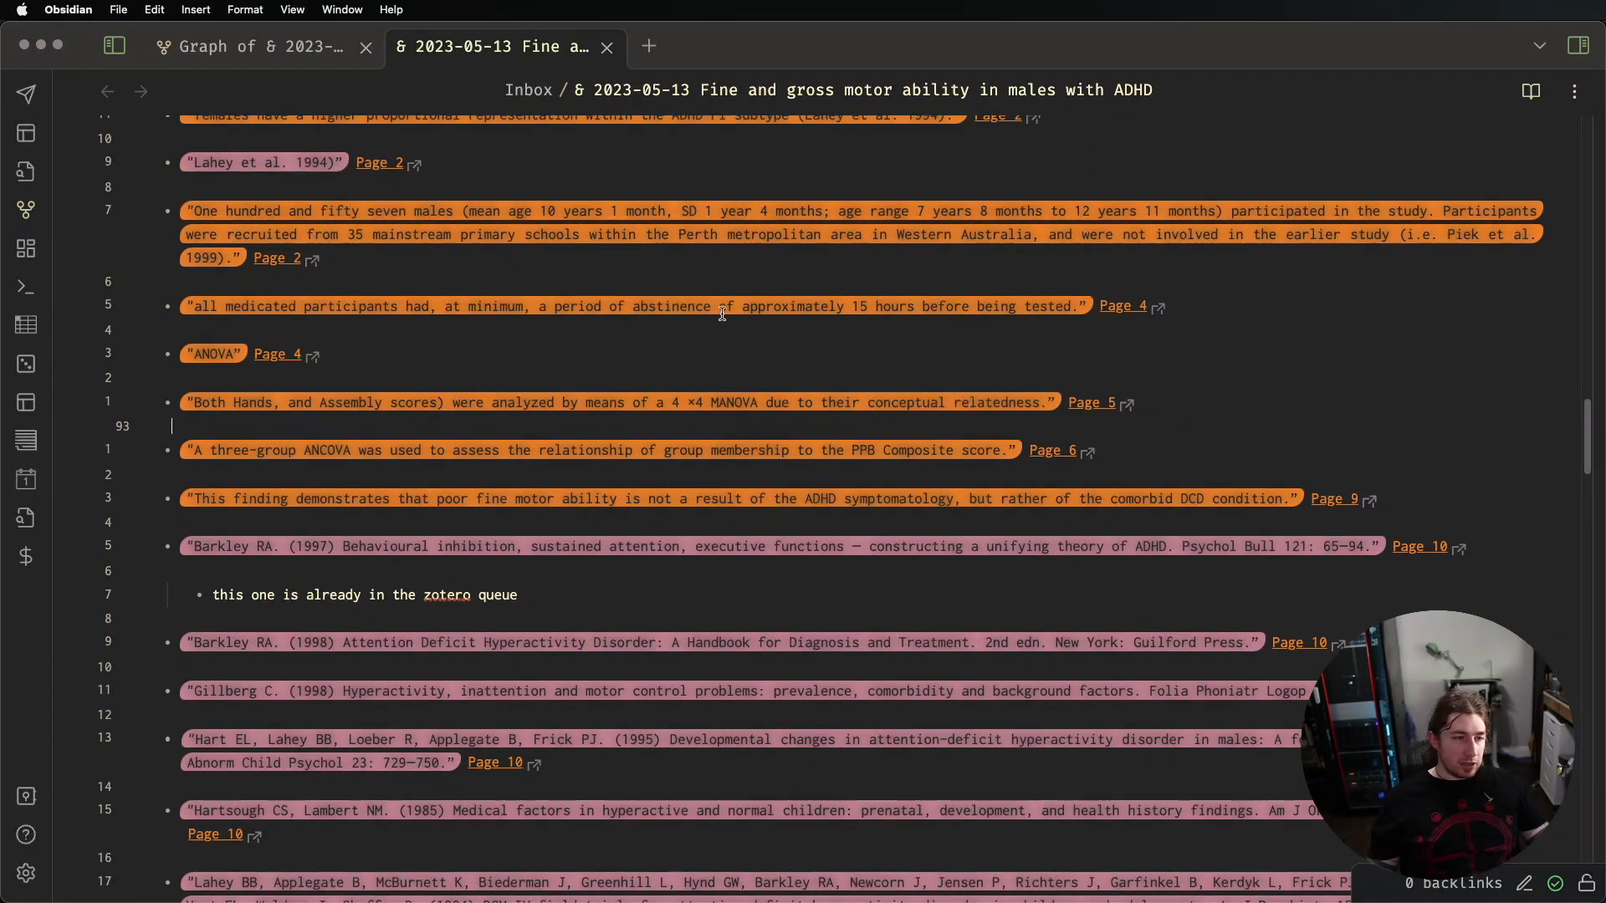
left_click(726, 307)
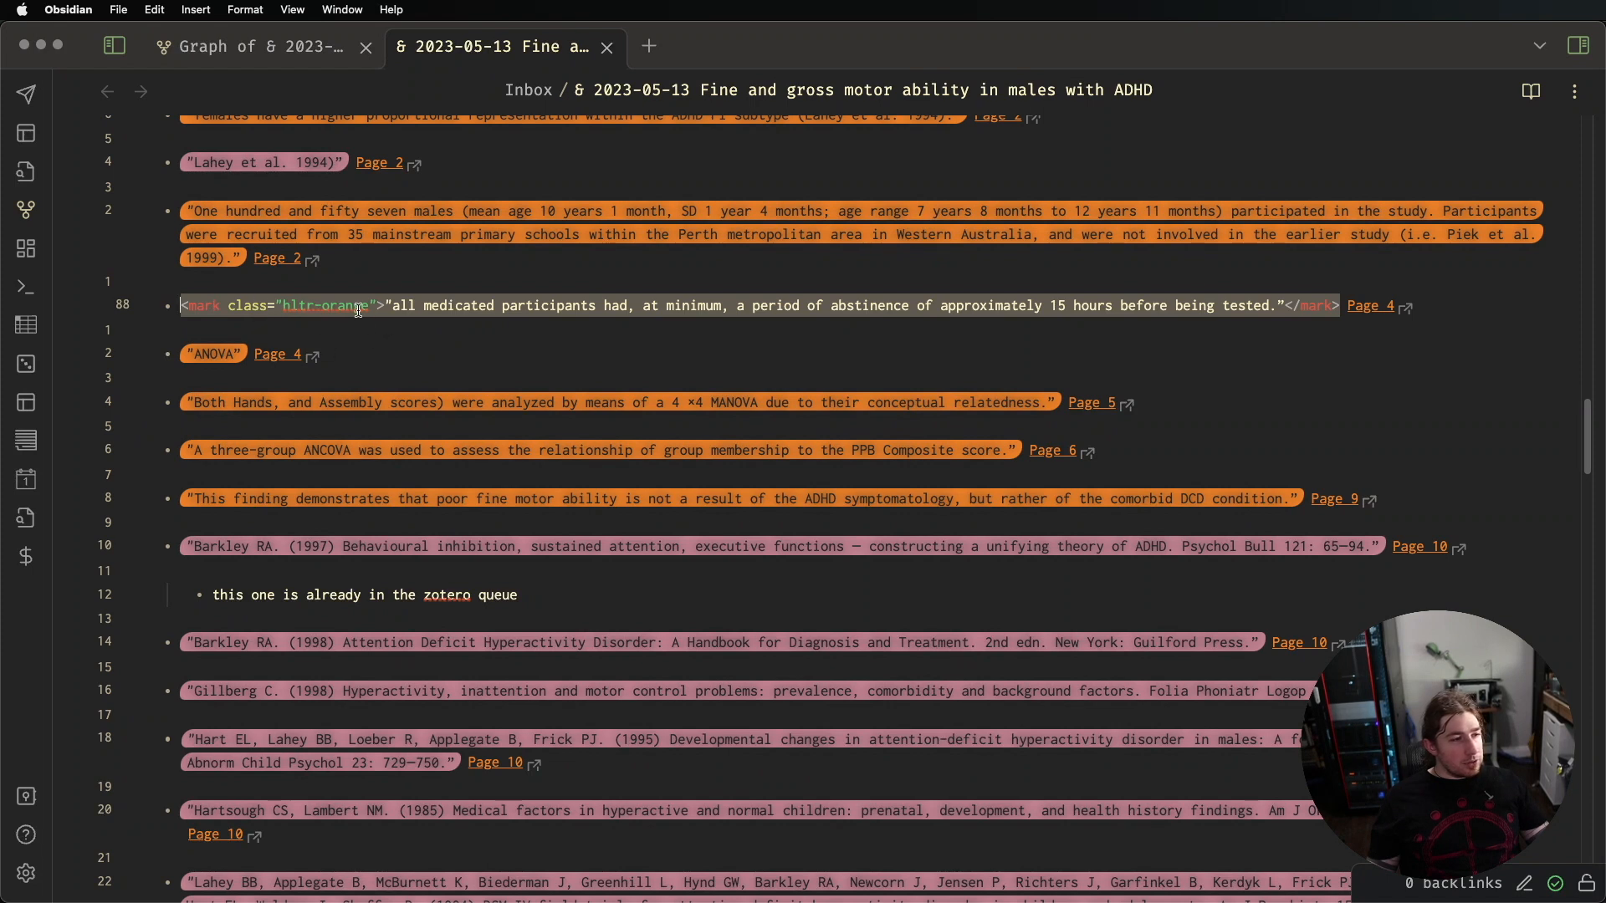
Insert an empty red highlight on the blank line between the medicated participants and ANOVA annotations
left_click(422, 329)
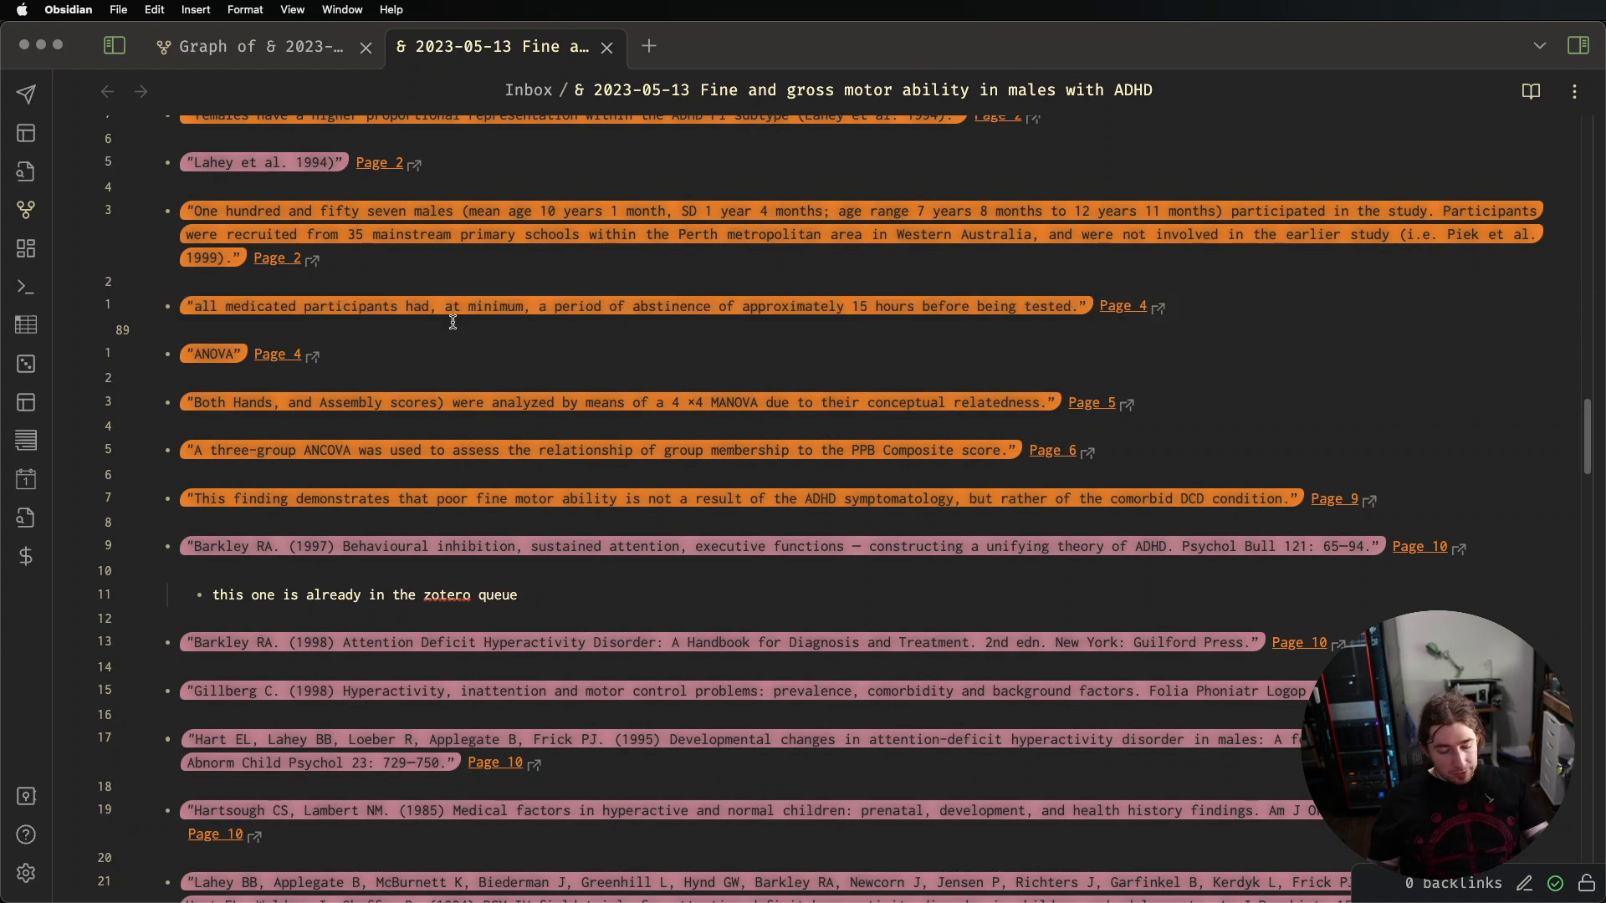
key("super+shift+h")
scroll(301, 418, "down", 3)
scroll(310, 418, "up", 3)
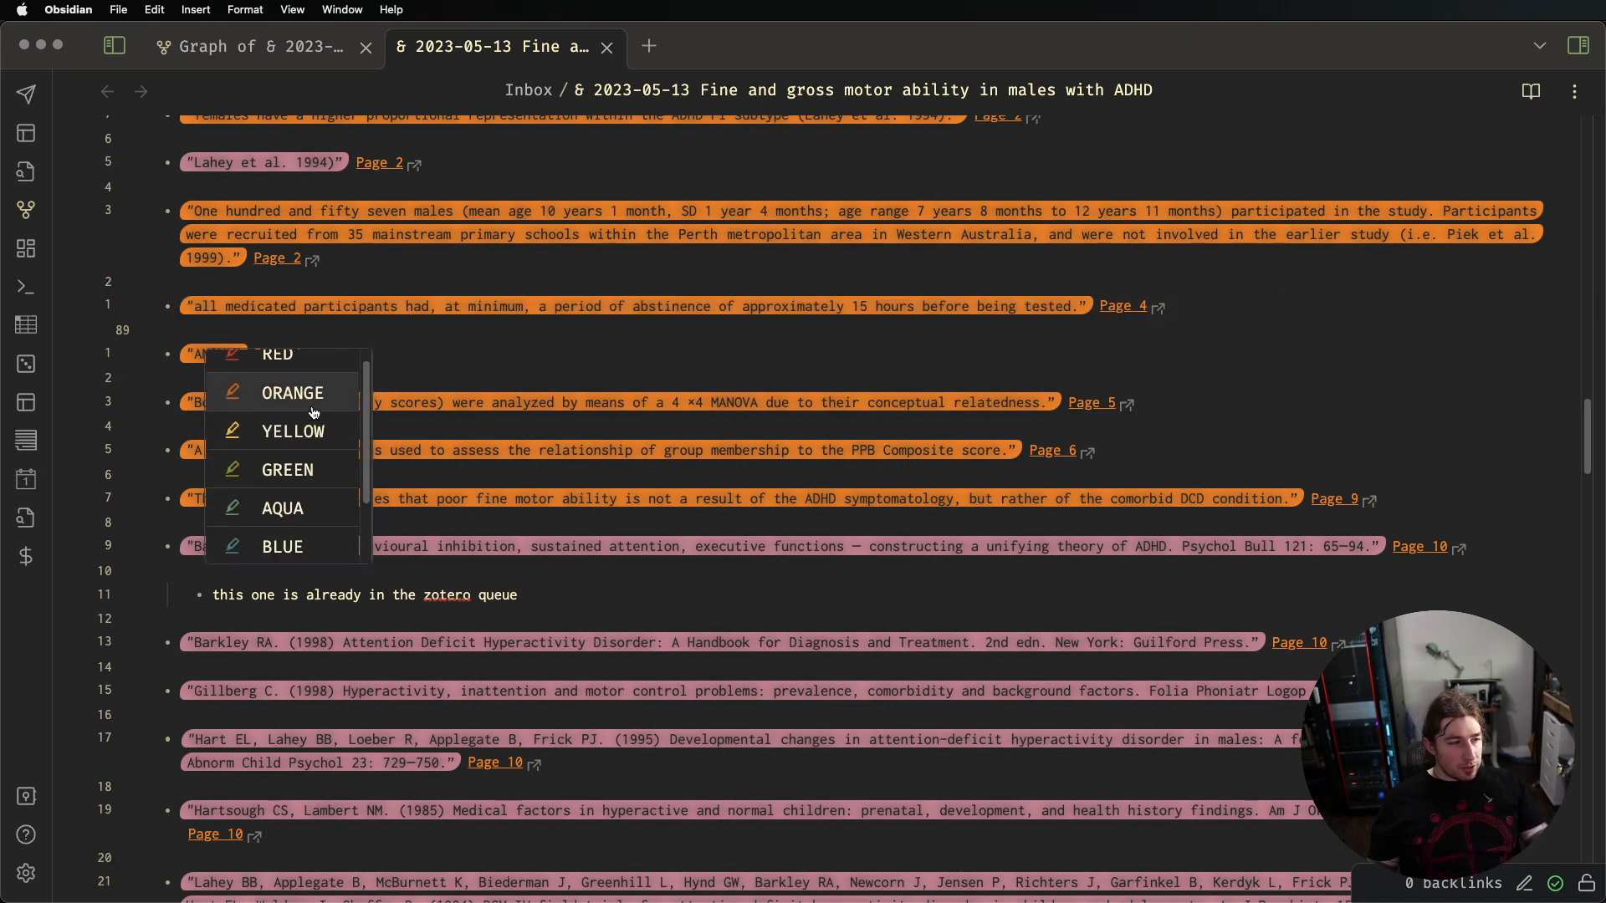
left_click(316, 376)
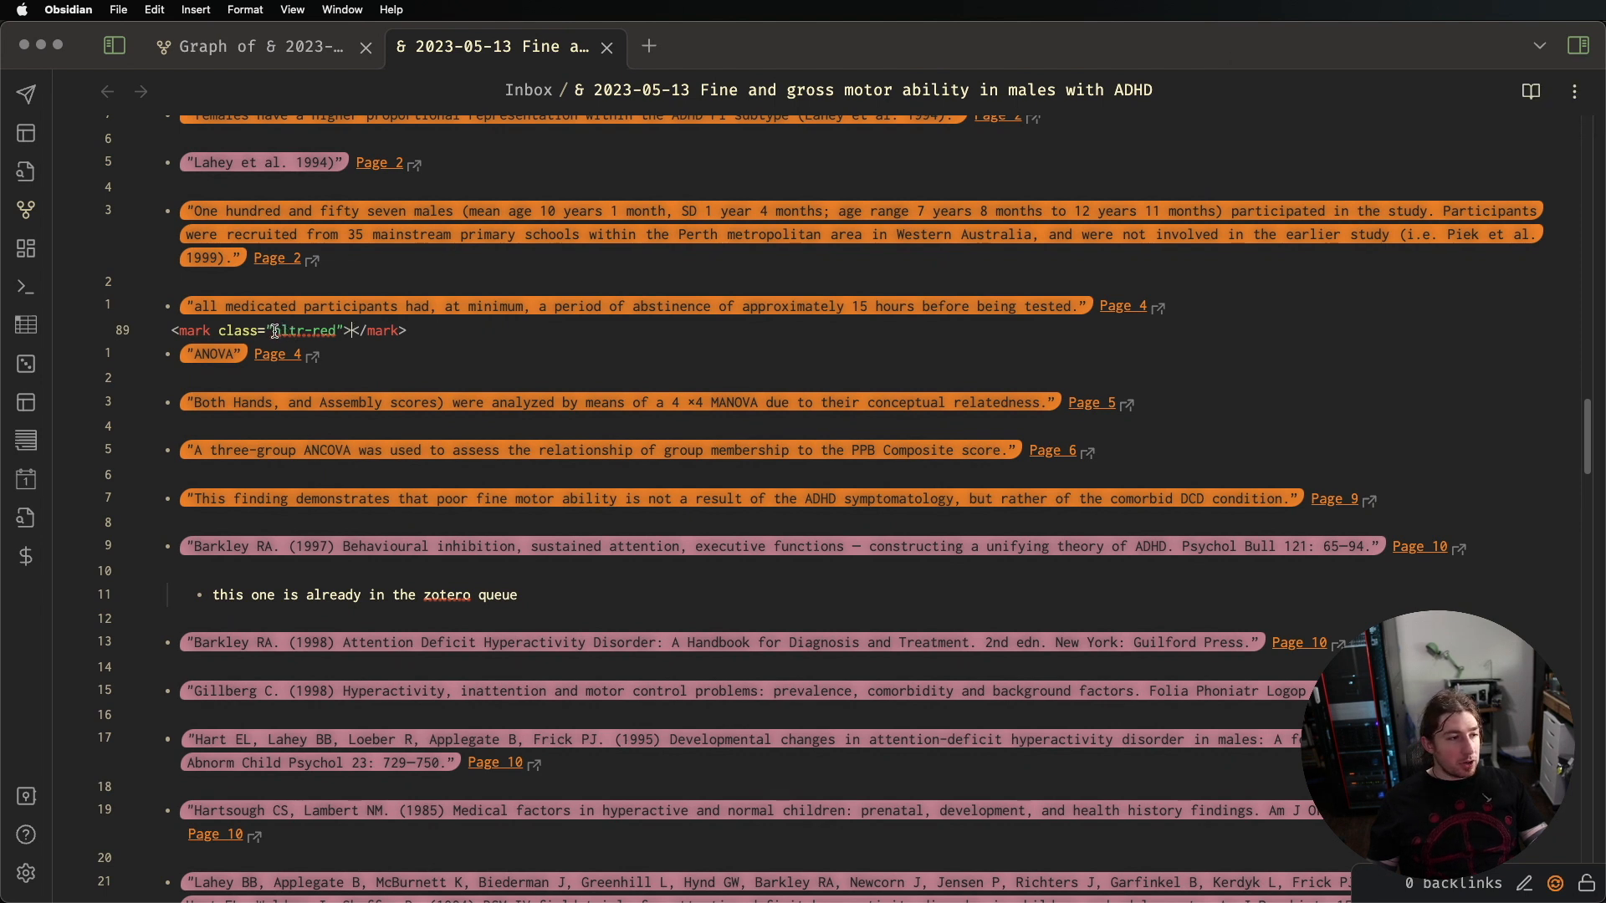
Examine the hltr-red class name in the empty highlight markup above the ANOVA annotation
left_click_drag(274, 331, 333, 334)
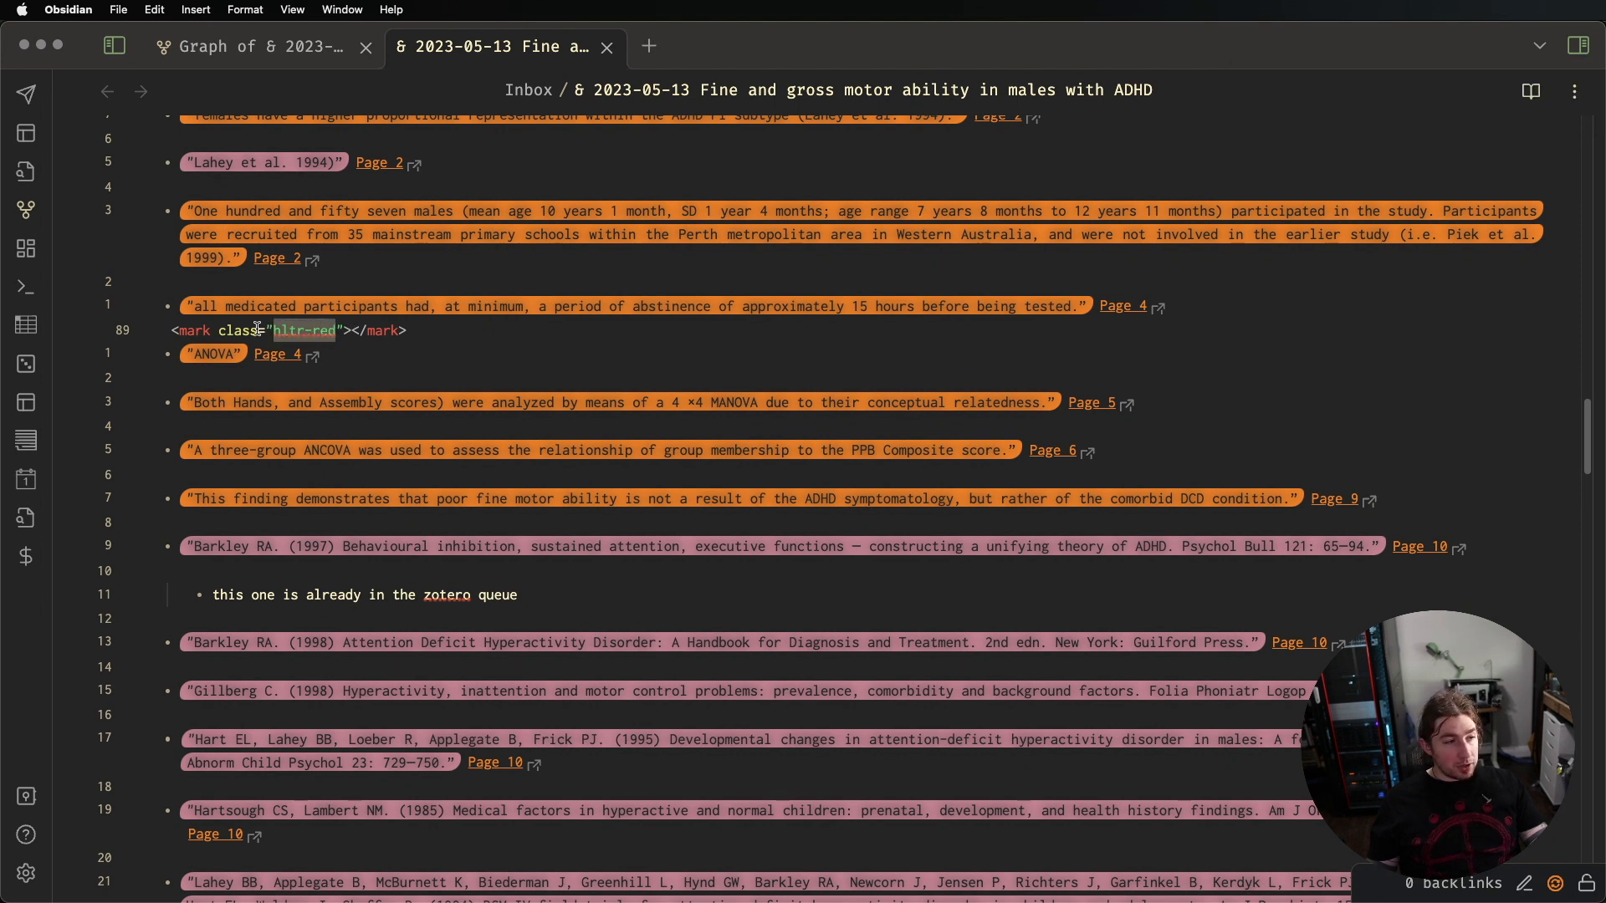
left_click(499, 332)
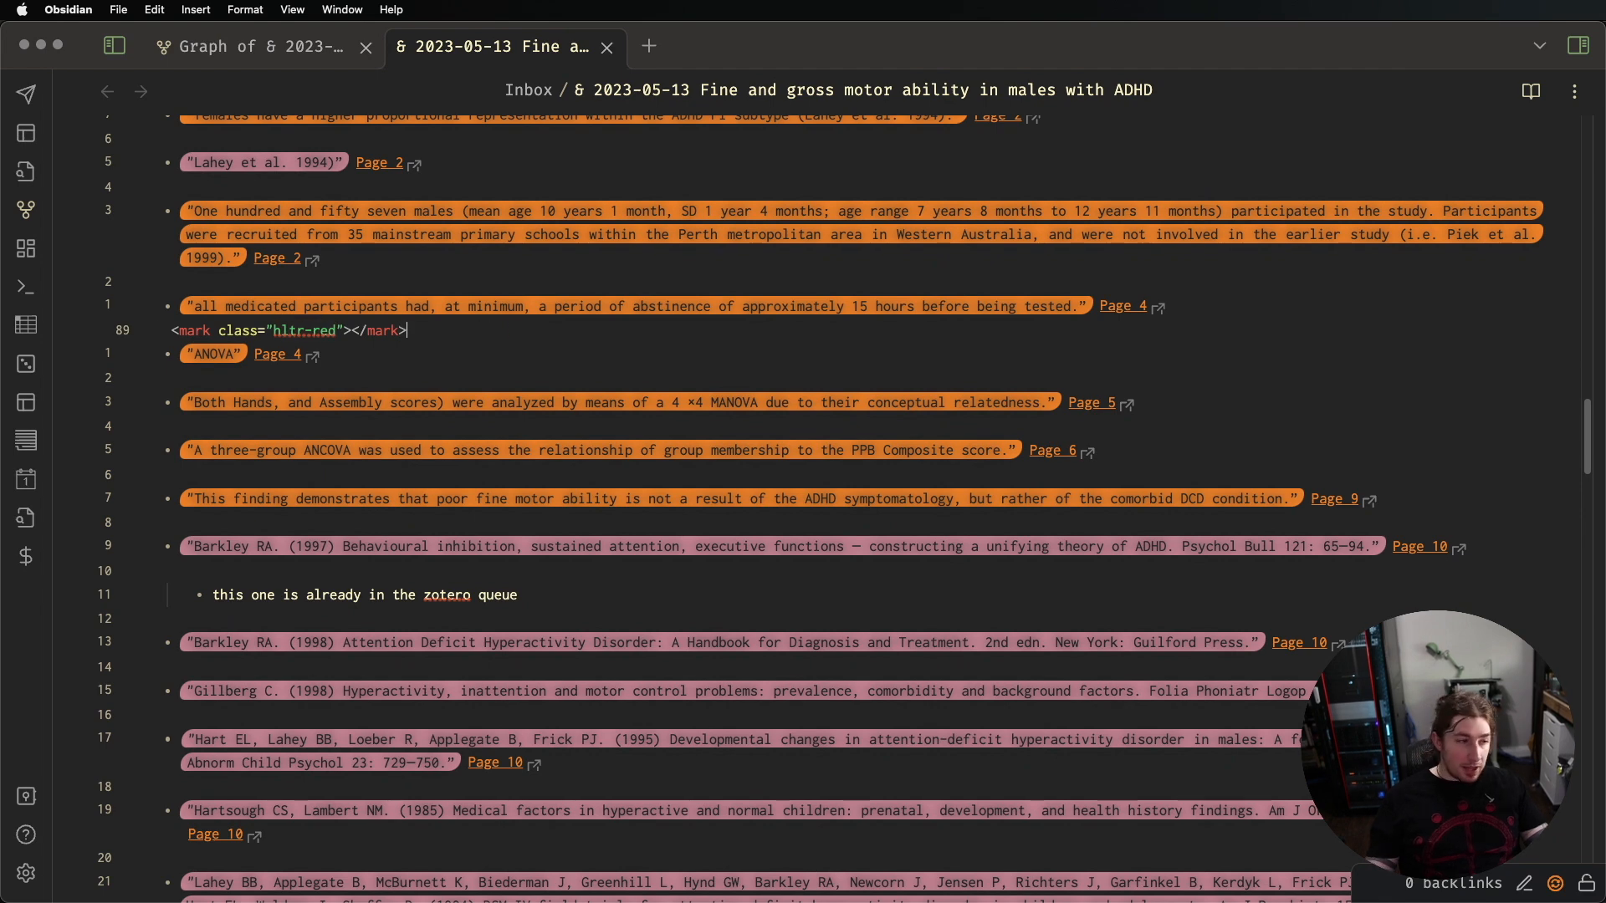
Open the paper template and examine the annotated-text line in the annotation loop of its Notes section
left_click(268, 47)
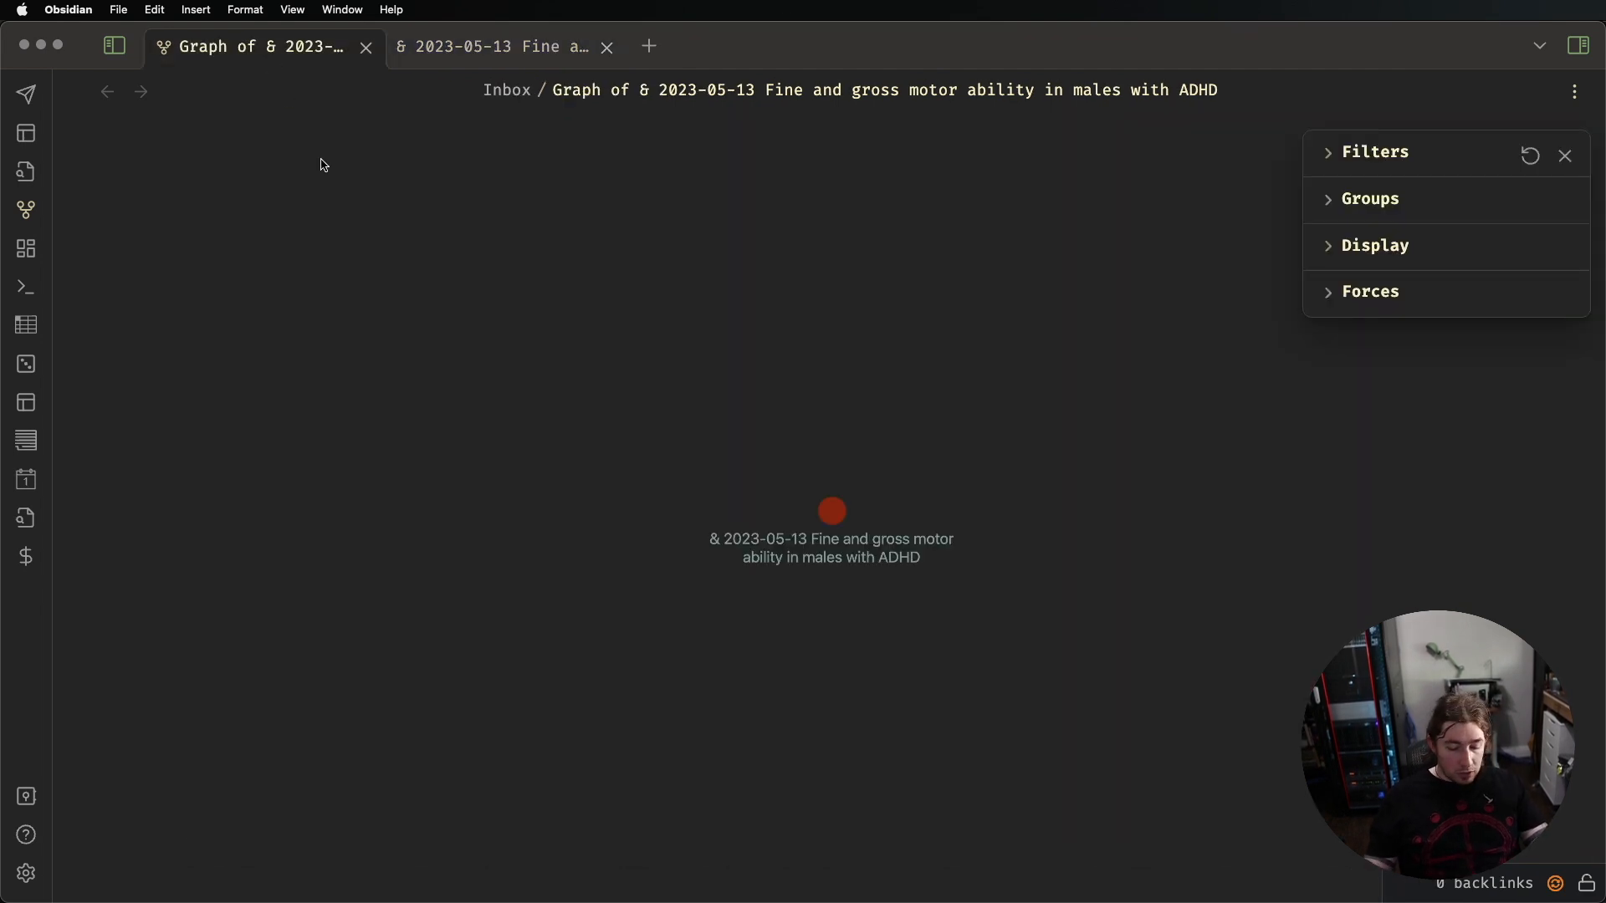
key("super+o")
type("paper")
key("Escape")
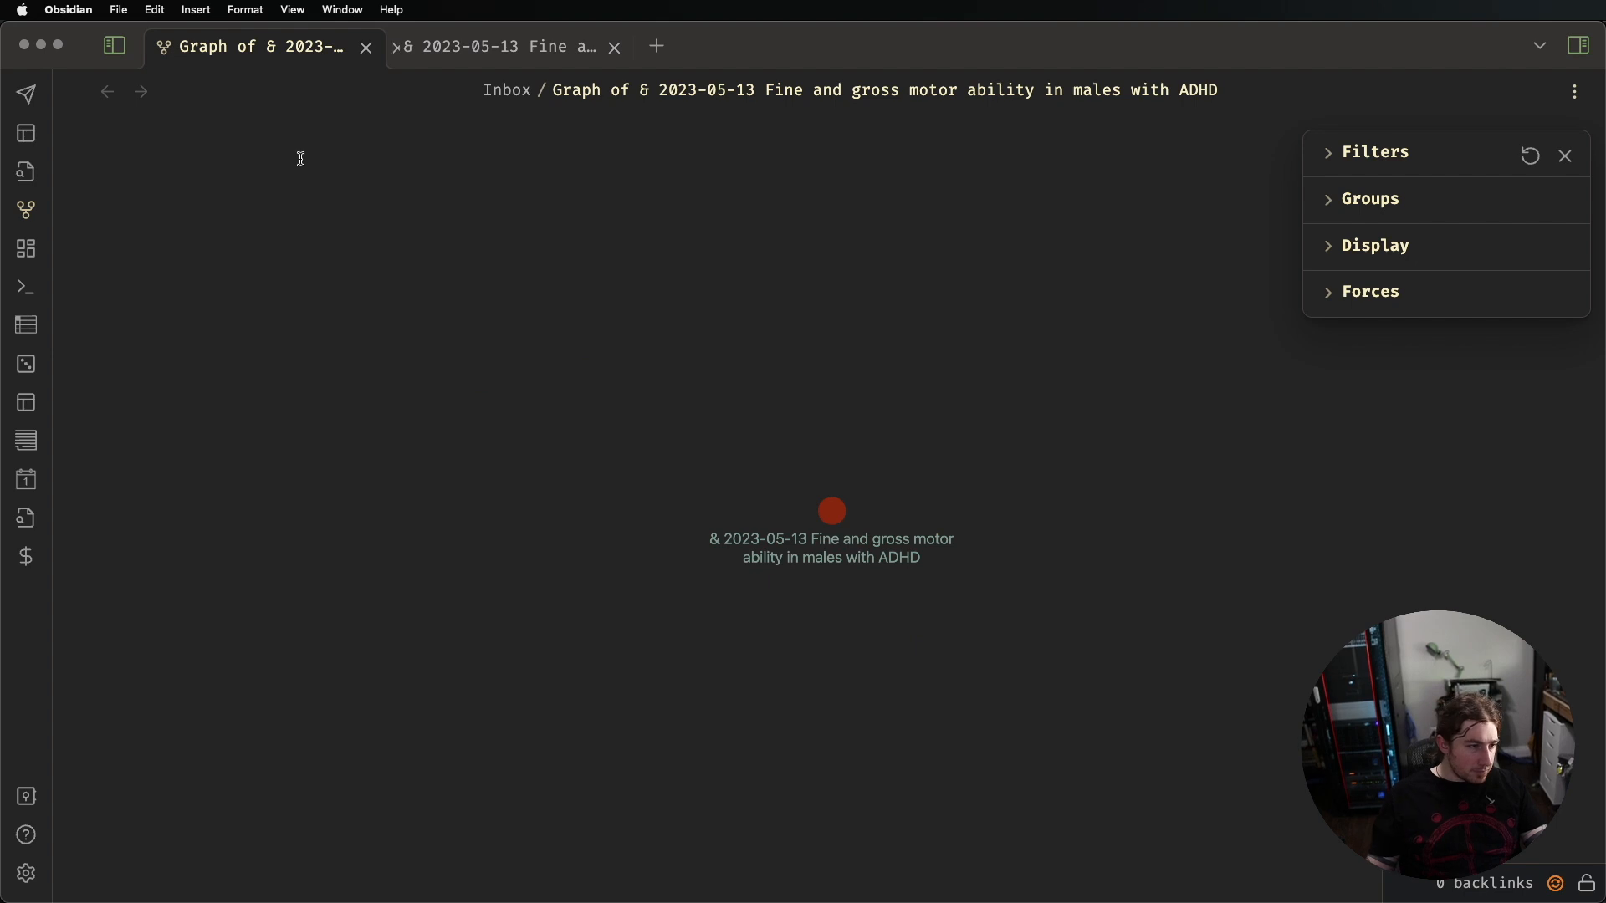
scroll(512, 354, "down", 15)
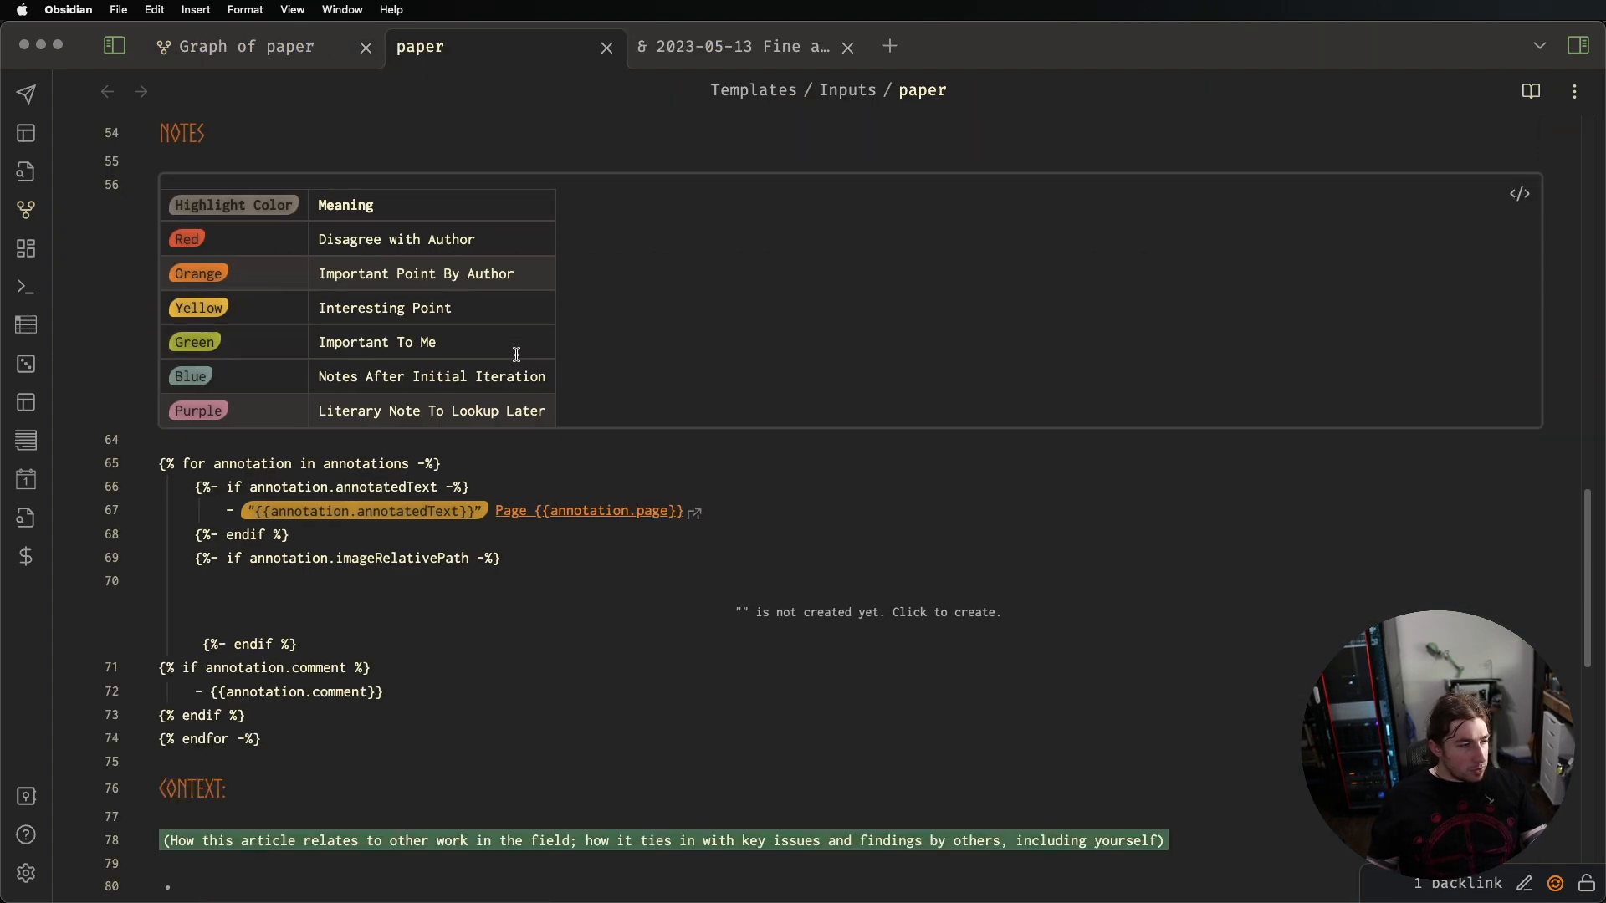
left_click(411, 515)
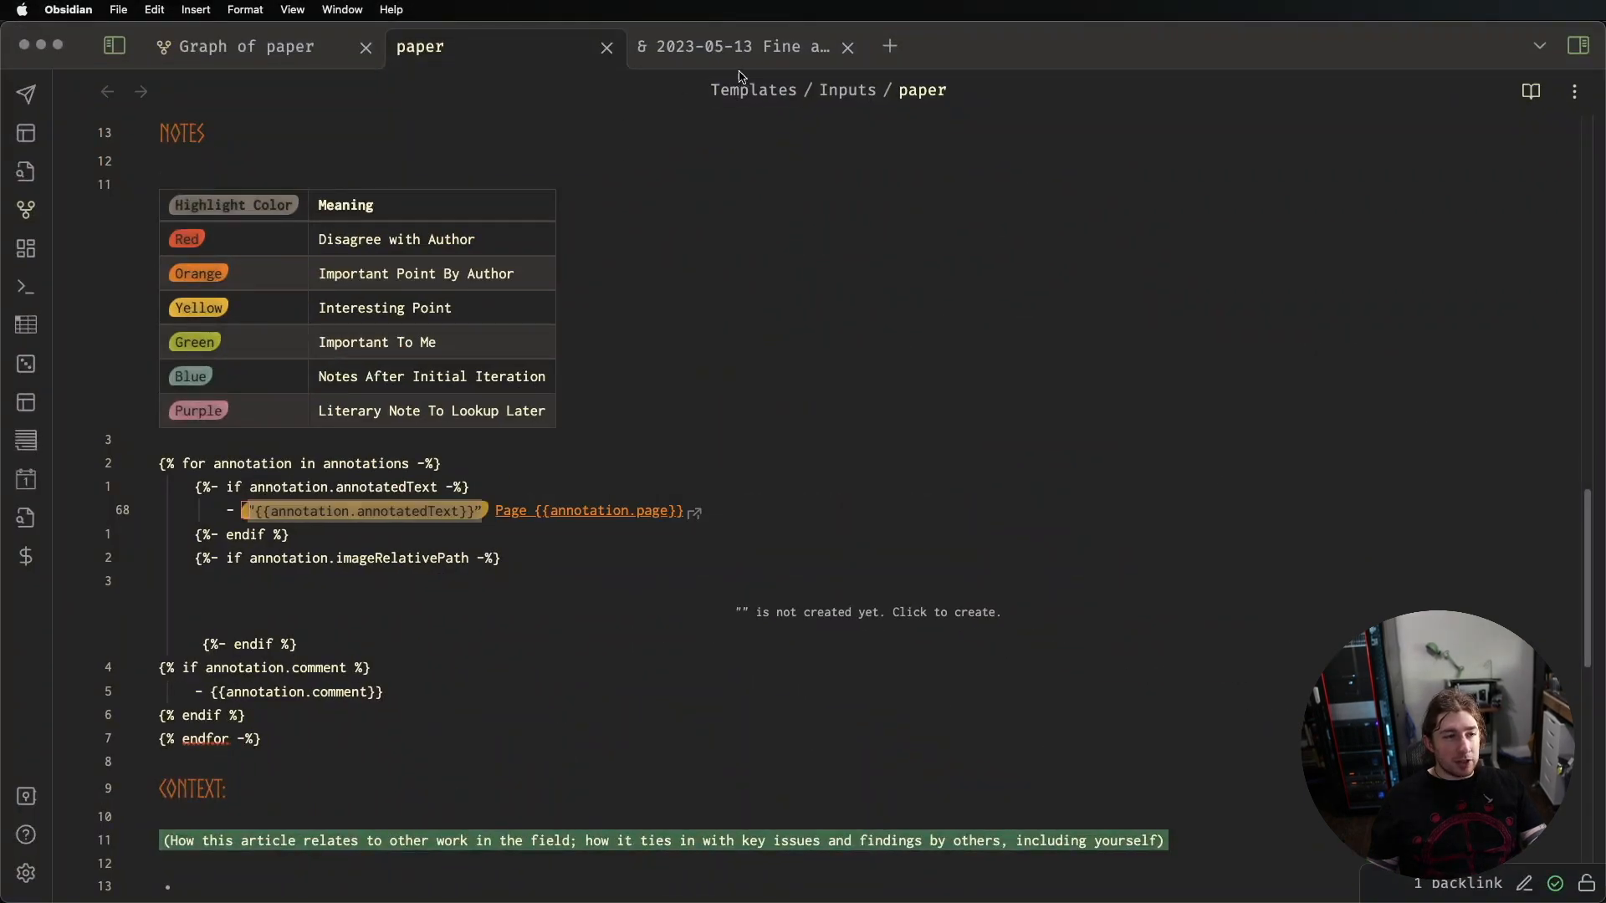
Return to the fine and gross motor ability paper note and compare its colored annotations with the highlight color legend
left_click(917, 162)
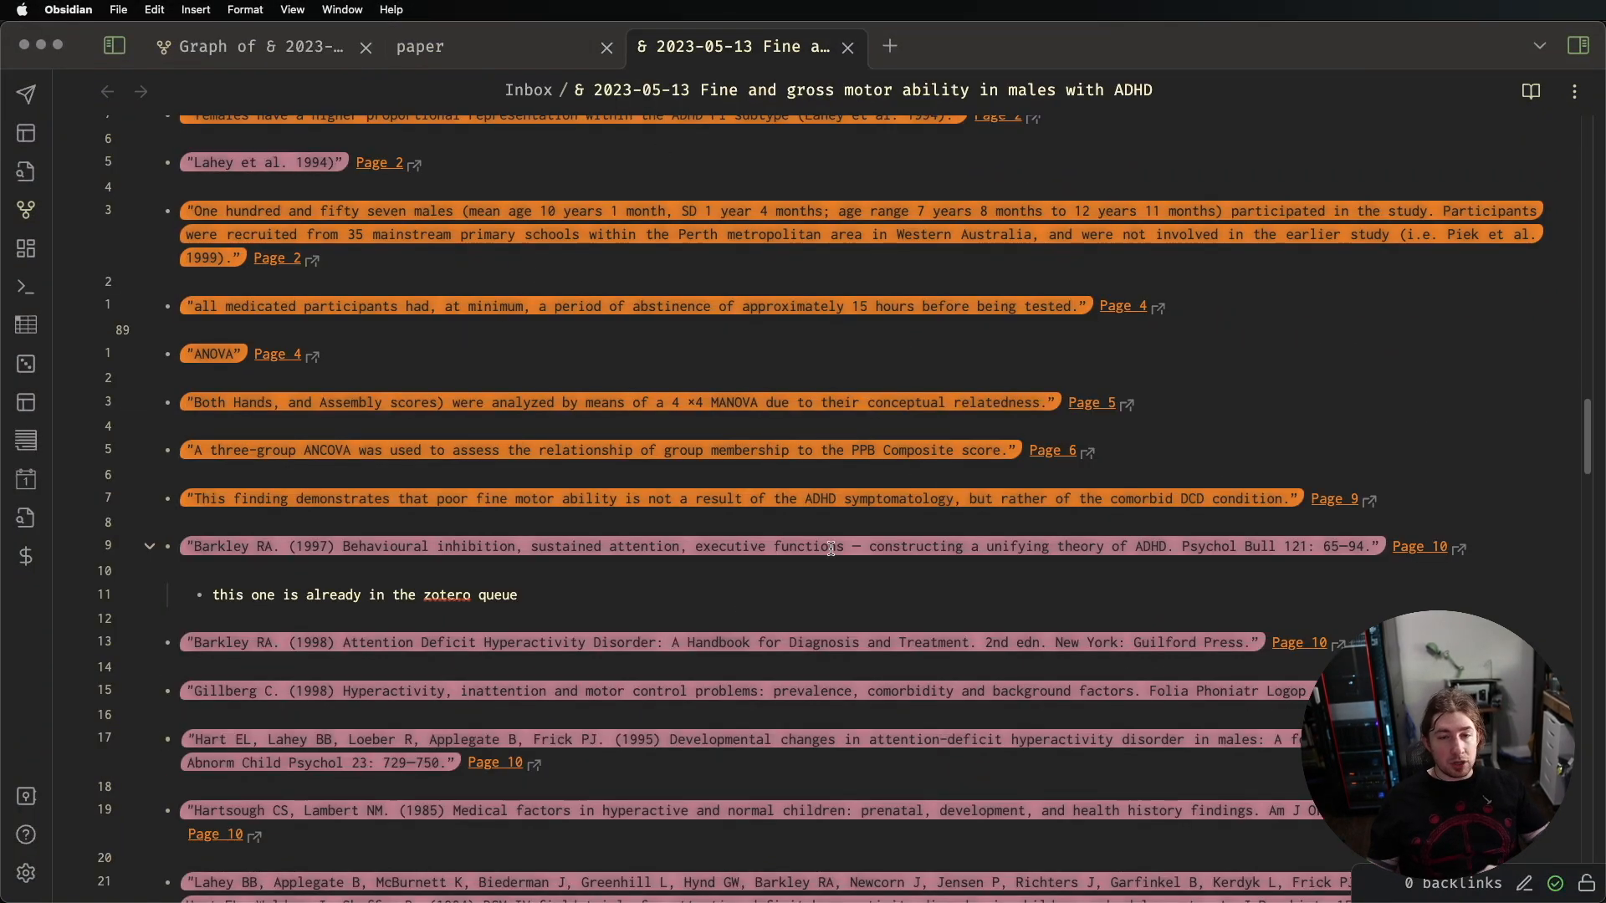
scroll(535, 408, "up", 5)
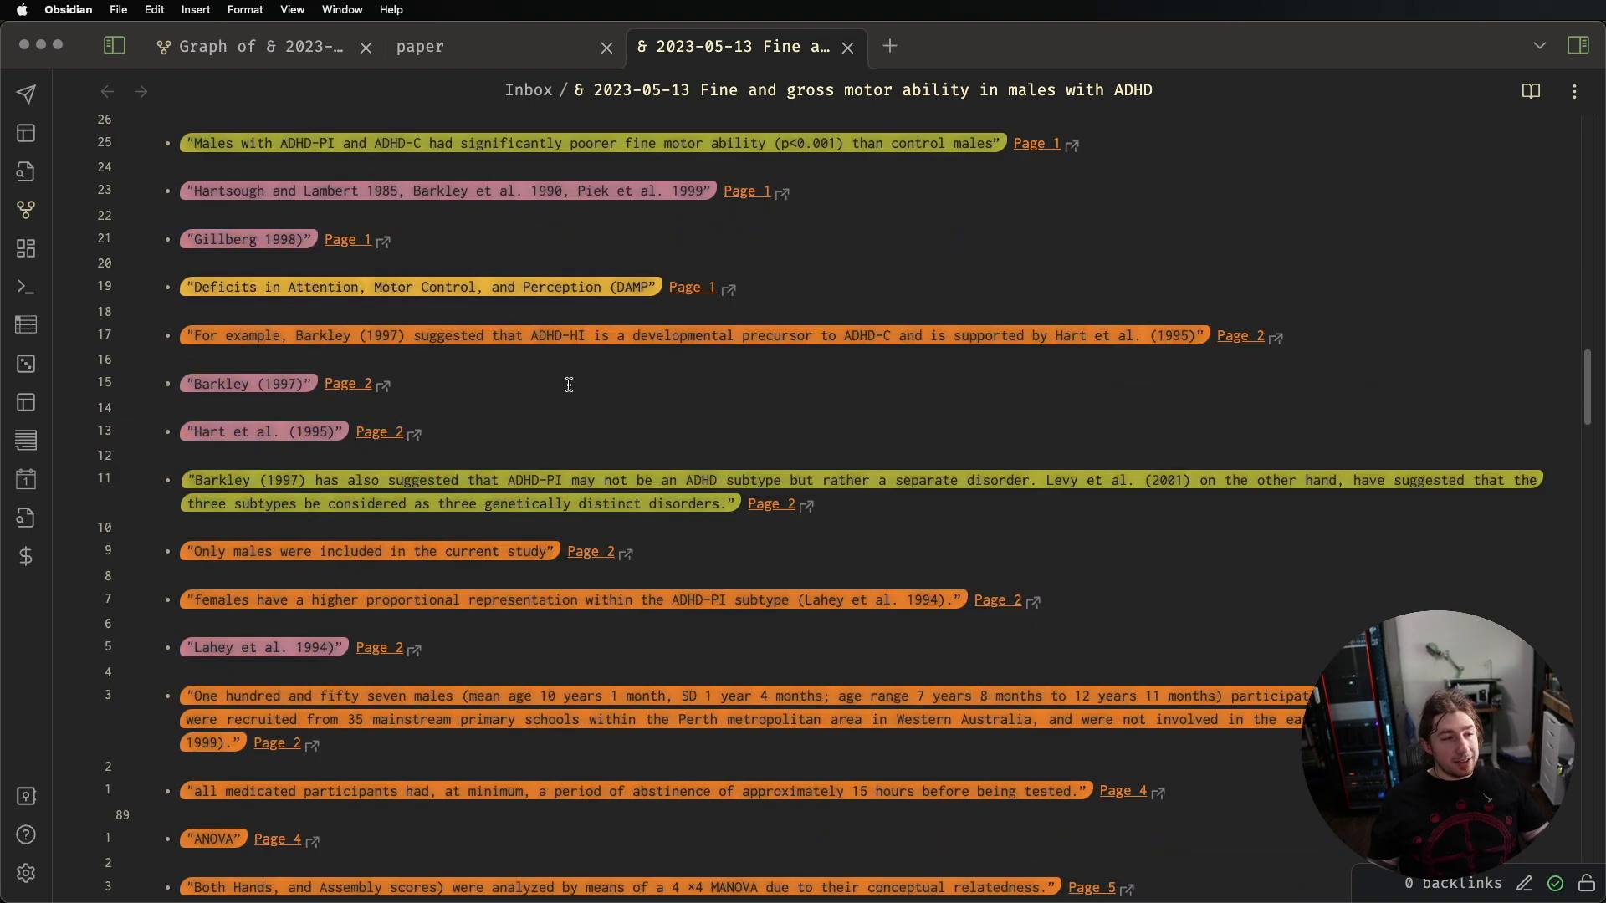
scroll(569, 435, "down", 1)
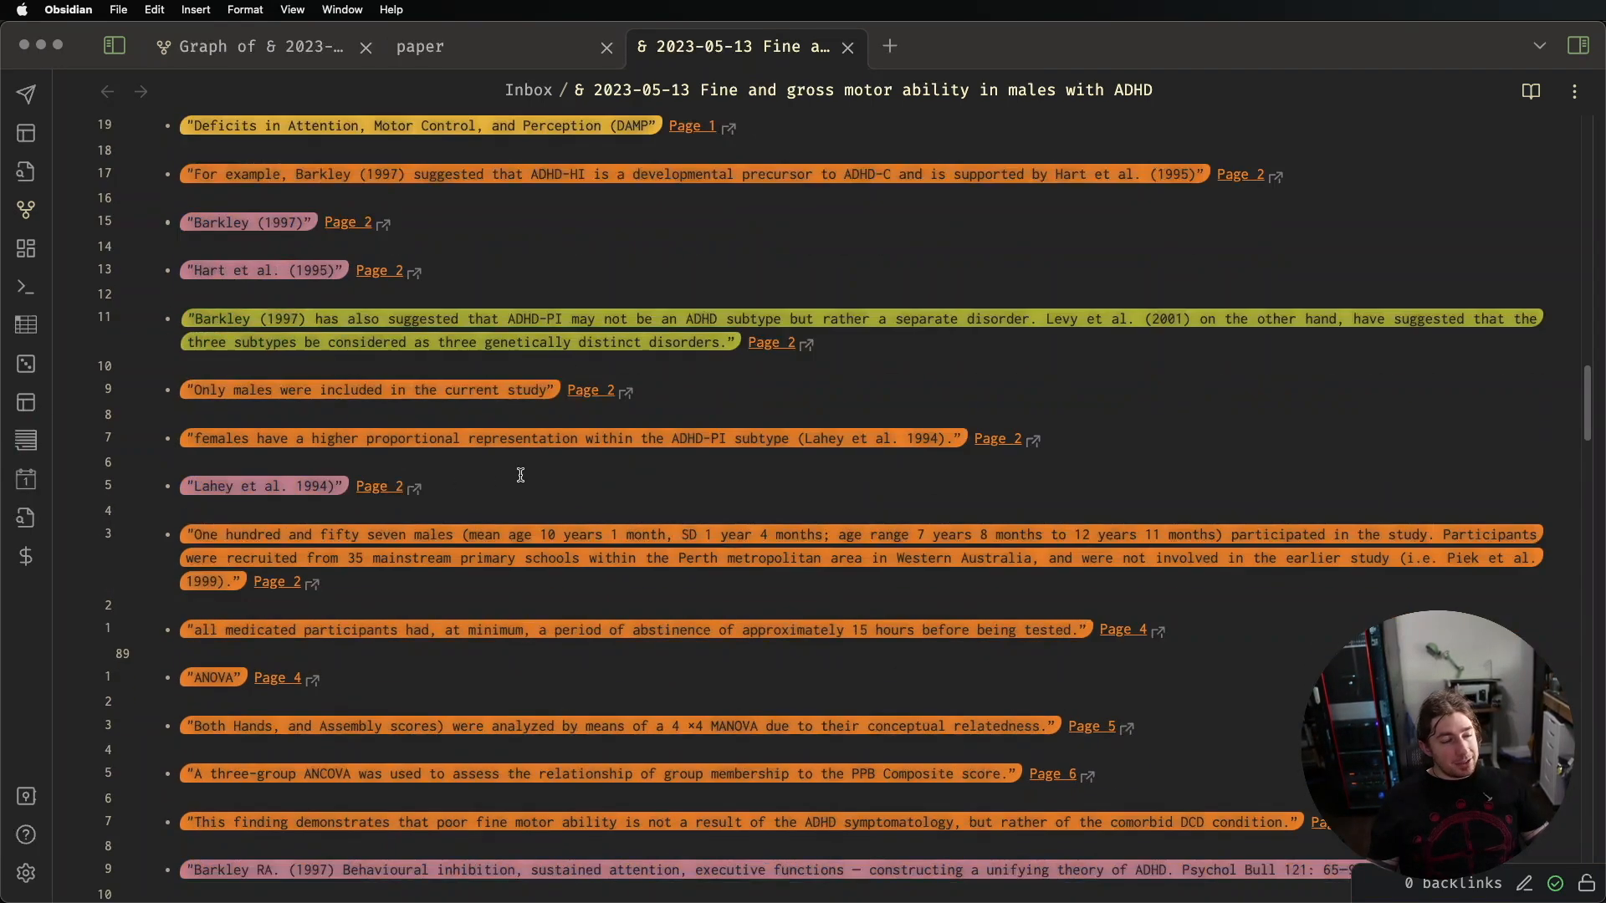
scroll(285, 536, "up", 8)
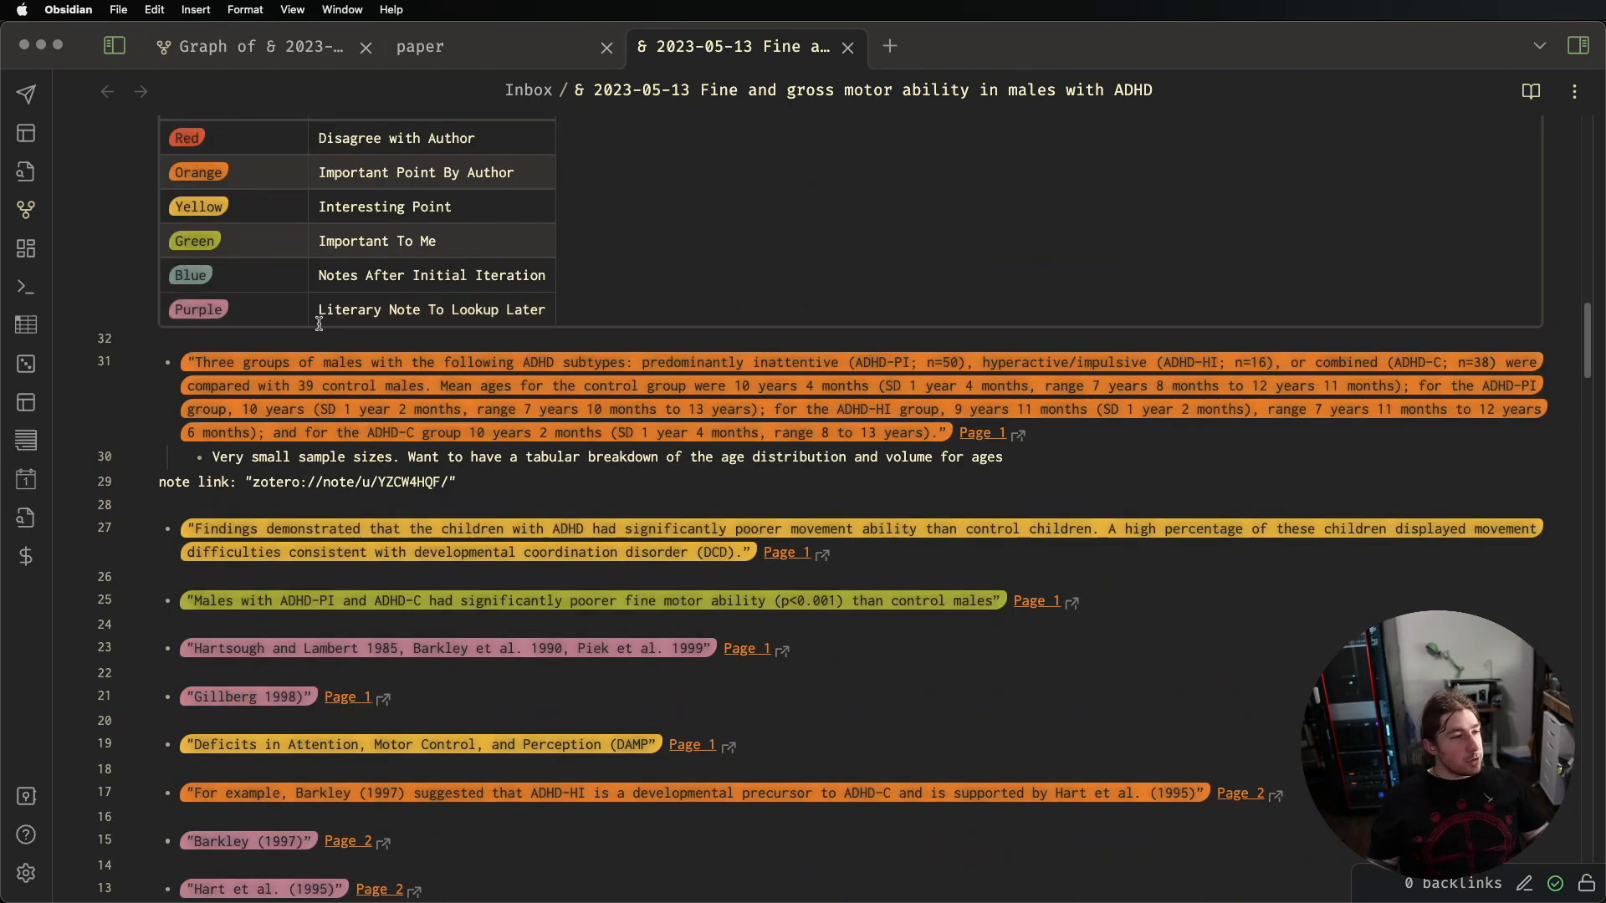
scroll(494, 457, "down", 7)
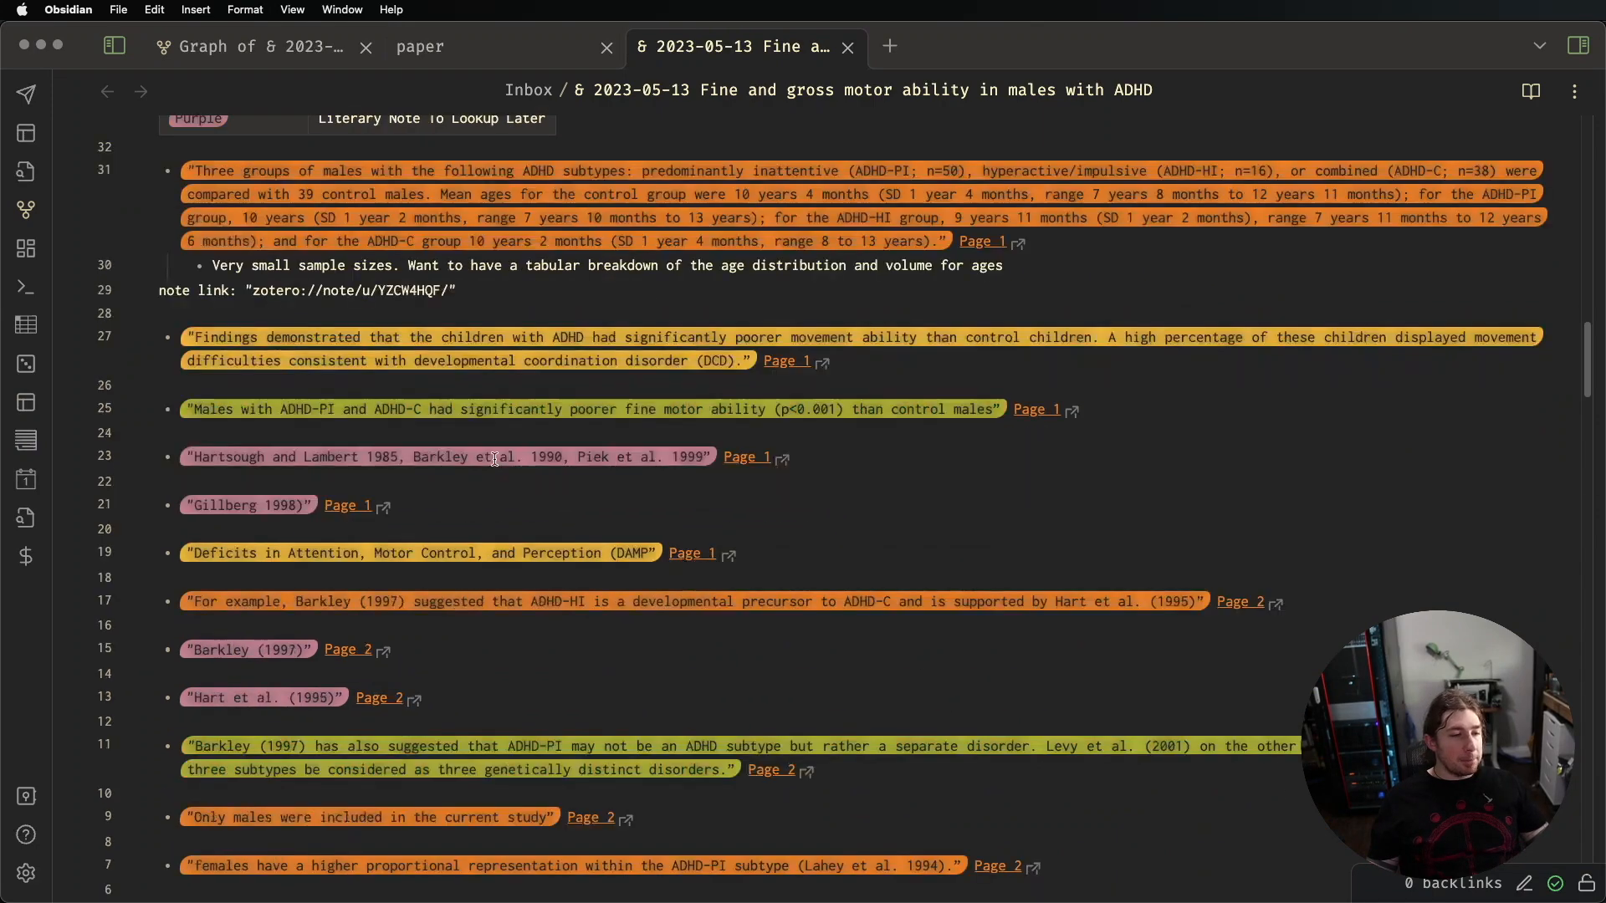
Examine the imported table images in the paper note, from Table I through Table VIII
scroll(494, 456, "down", 12)
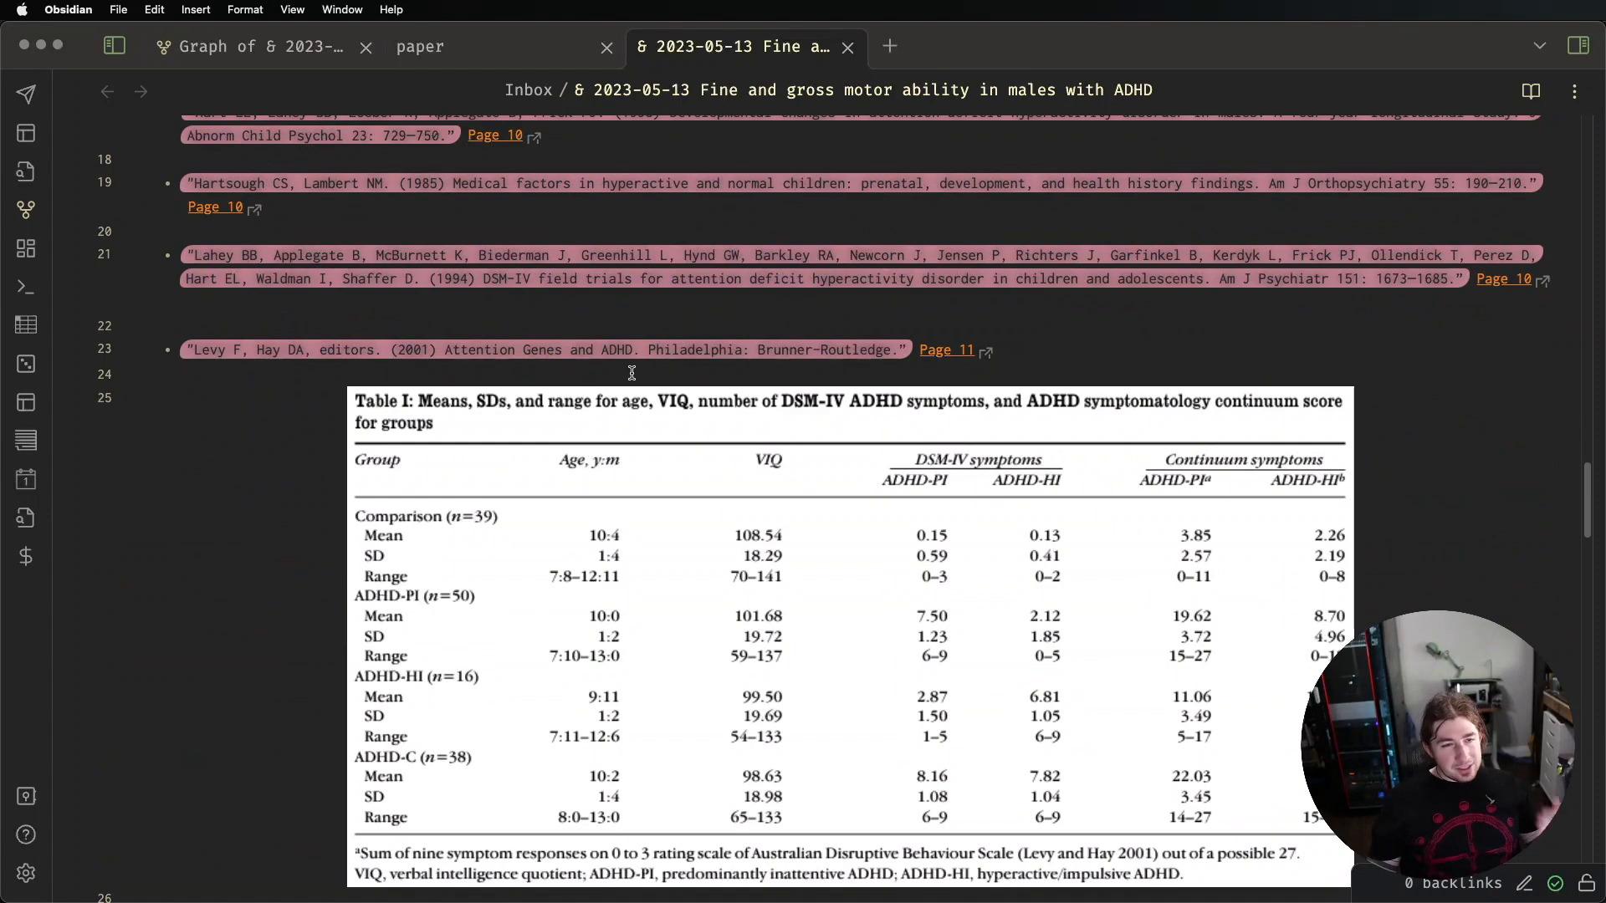
scroll(636, 437, "down", 13)
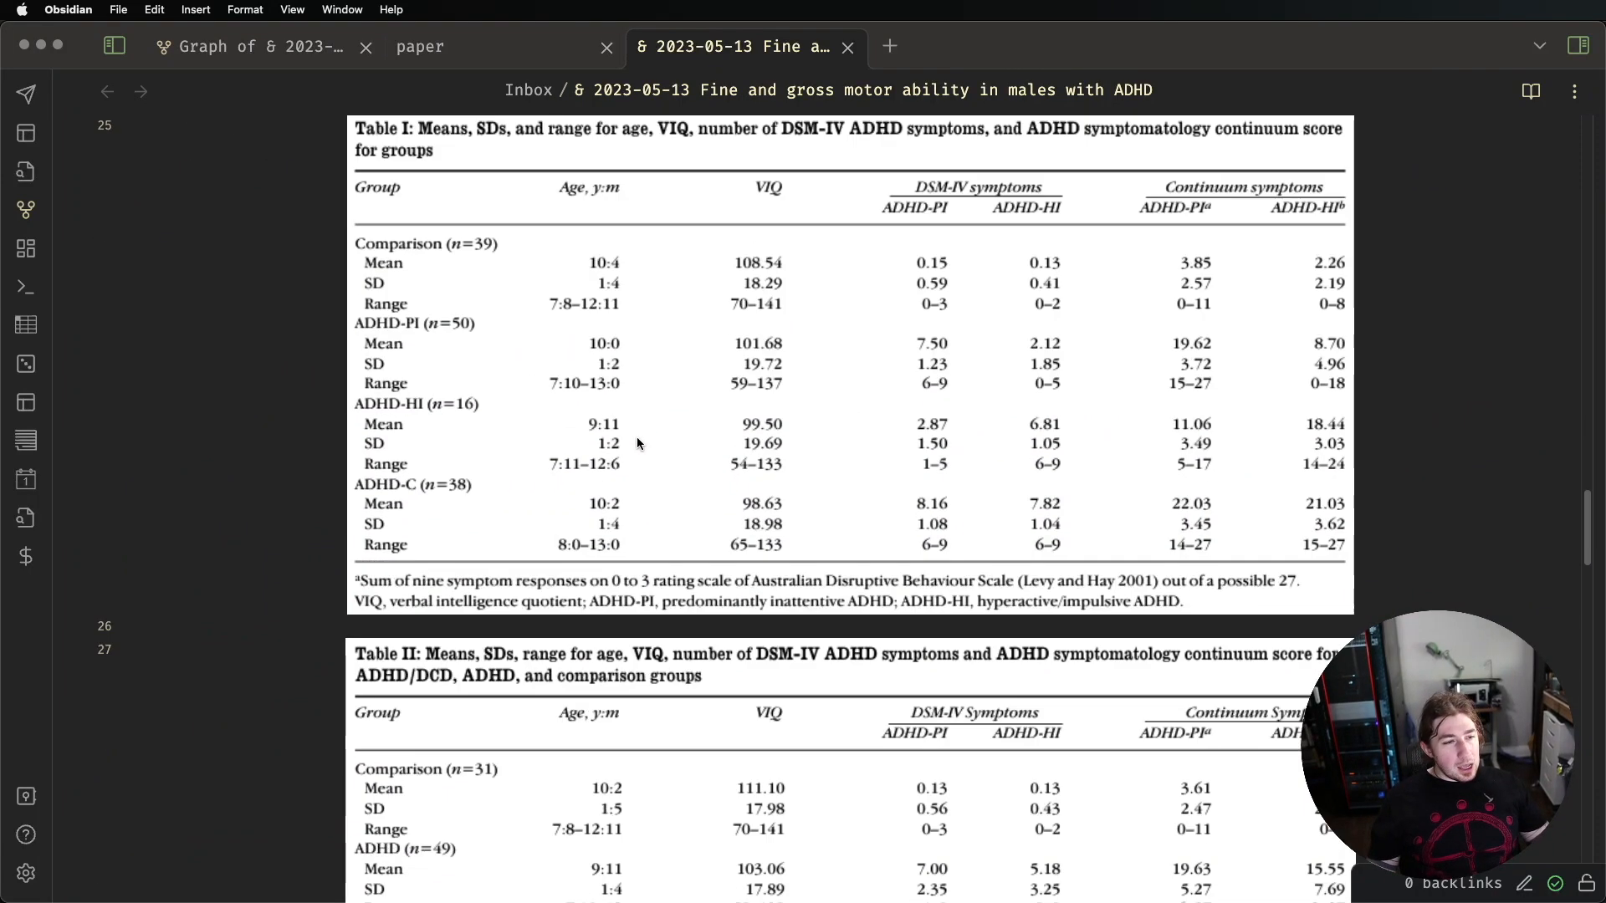
scroll(638, 440, "down", 12)
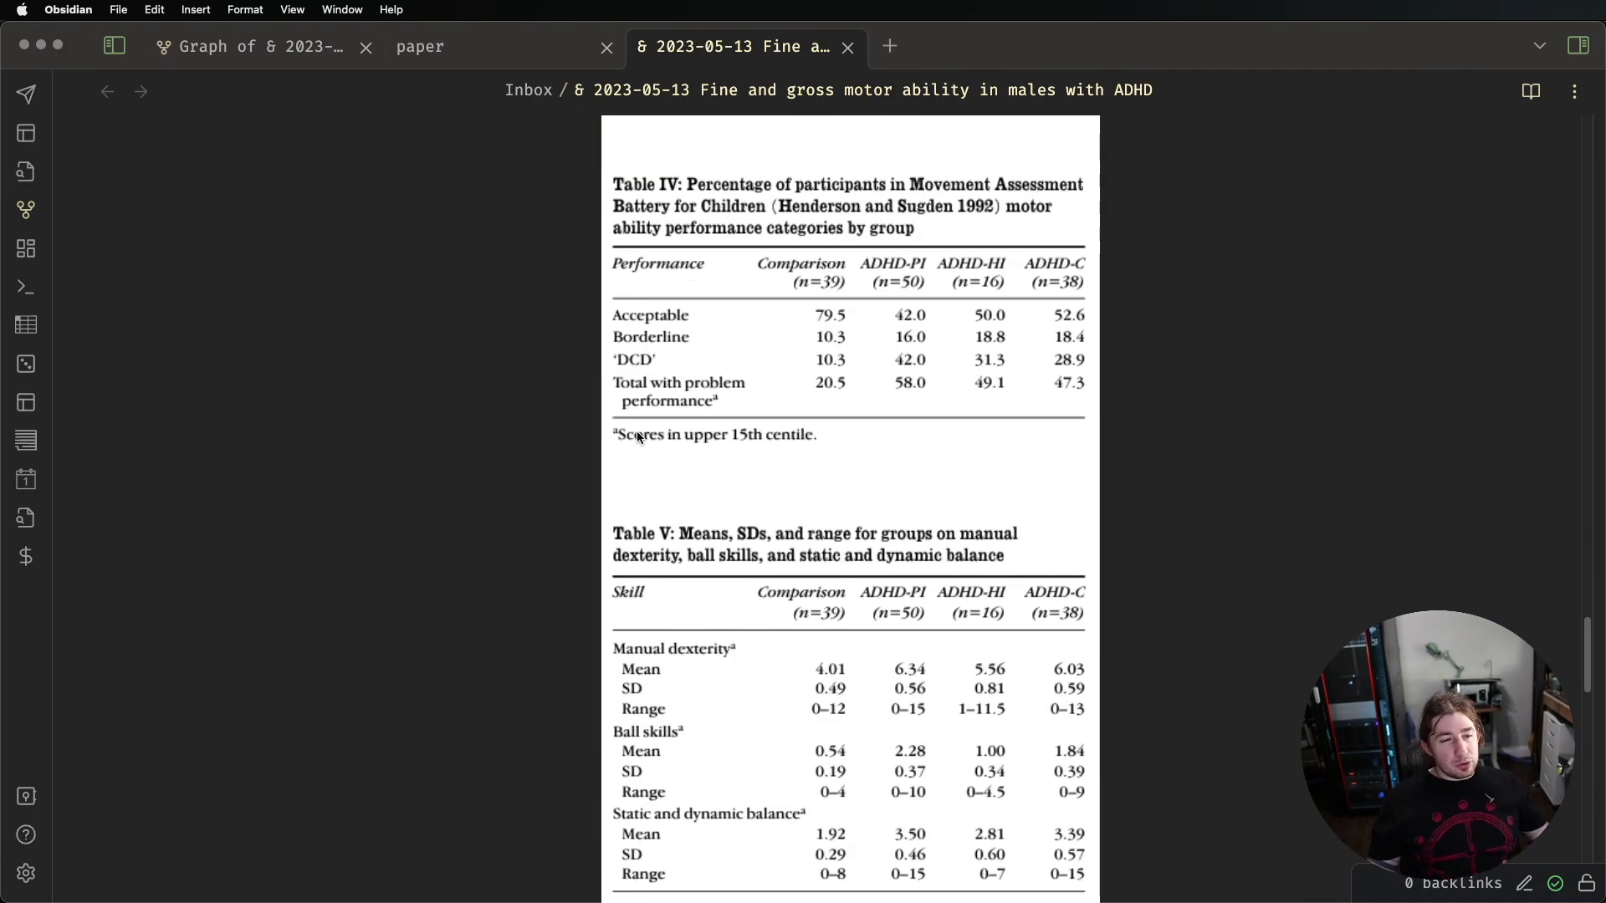
scroll(637, 436, "up", 5)
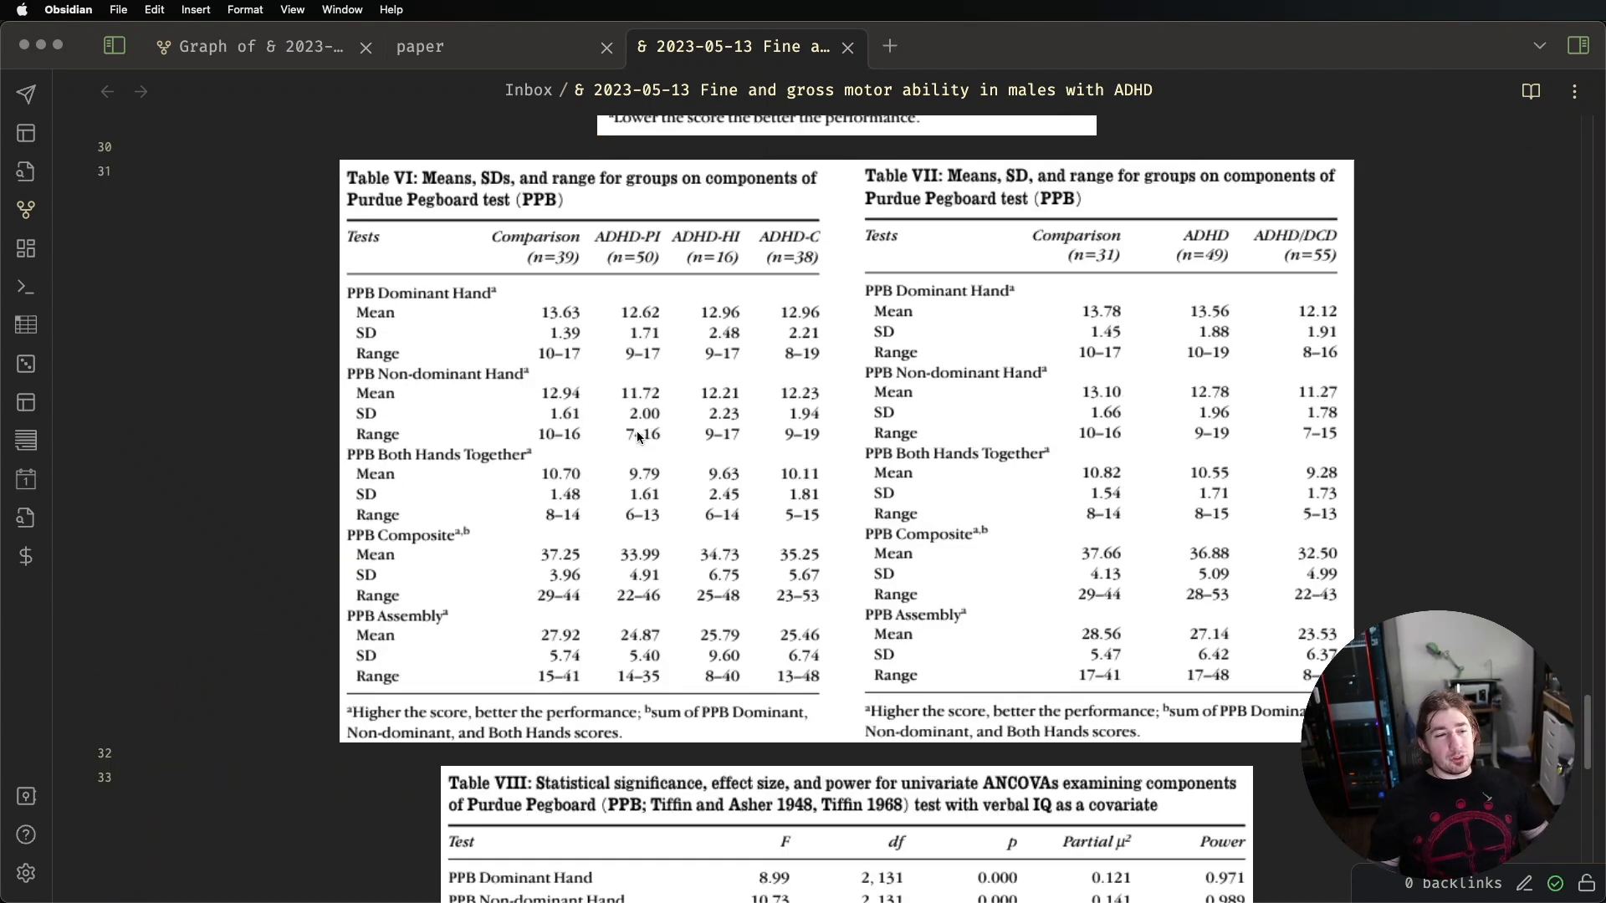
scroll(638, 436, "down", 5)
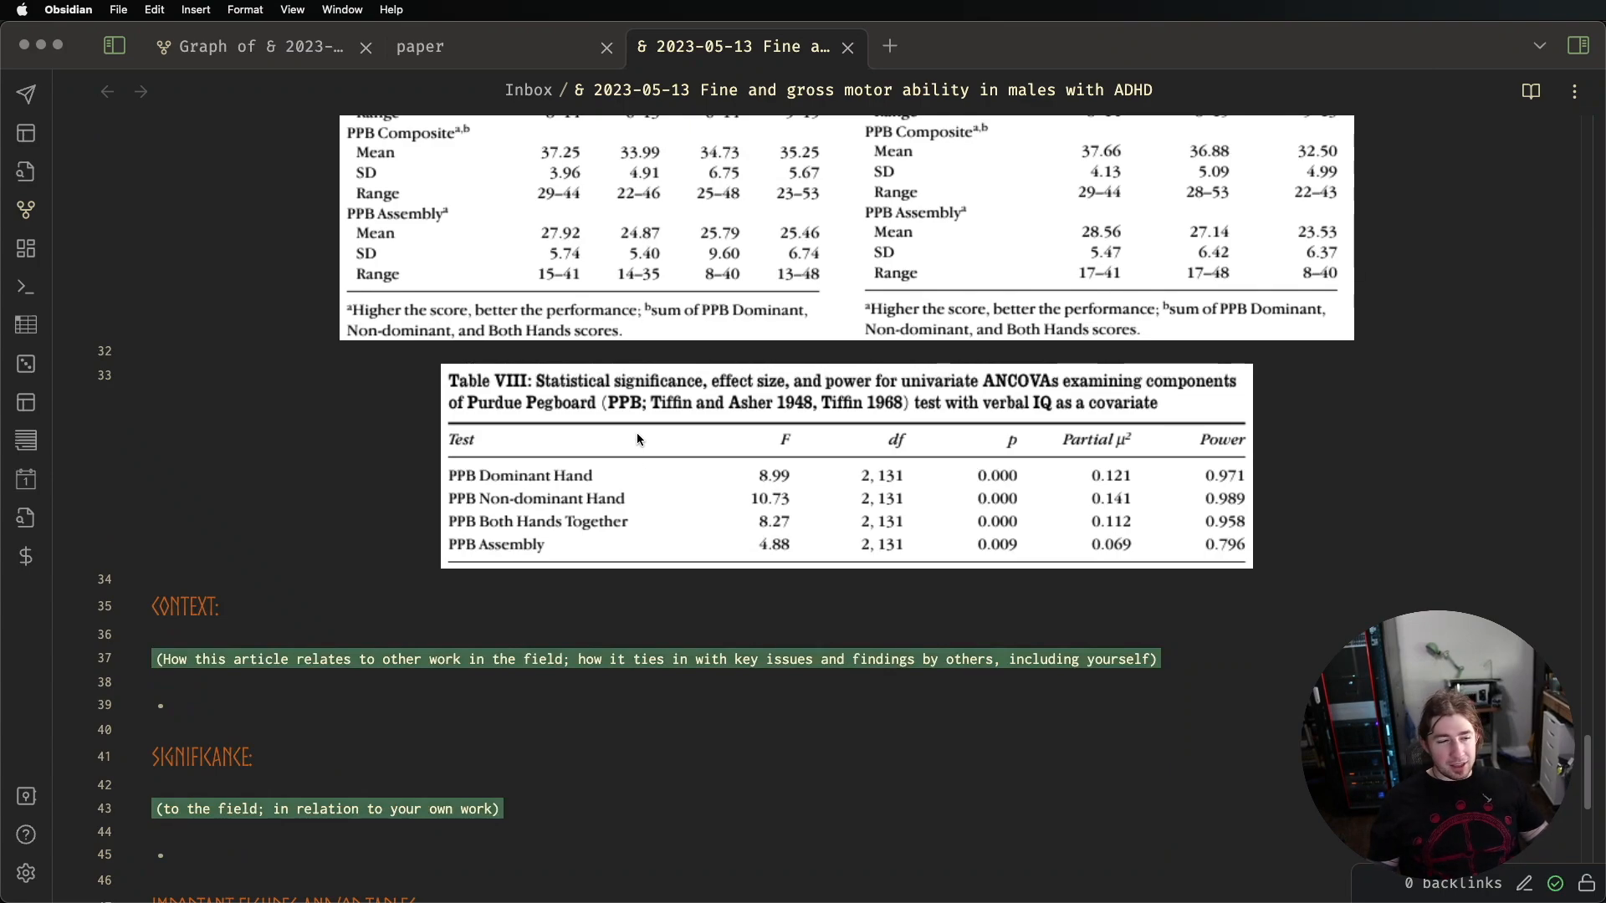
Look over the paper note from the highlight color legend down to its Other Comments and Cited References sections
scroll(635, 430, "up", 20)
scroll(617, 589, "down", 20)
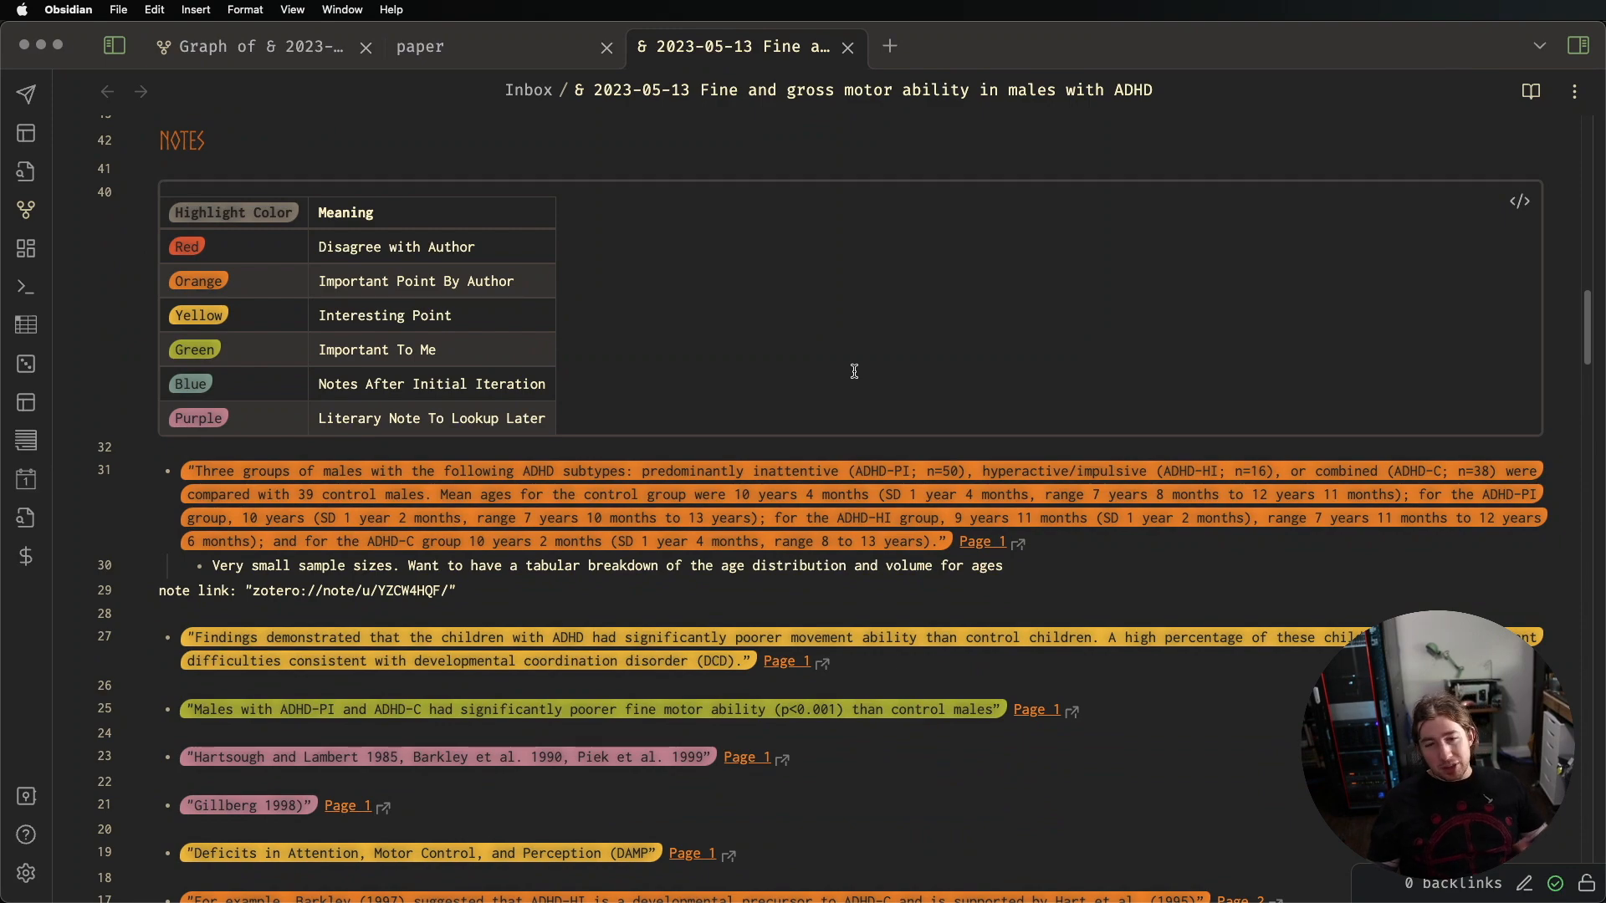
scroll(544, 463, "down", 20)
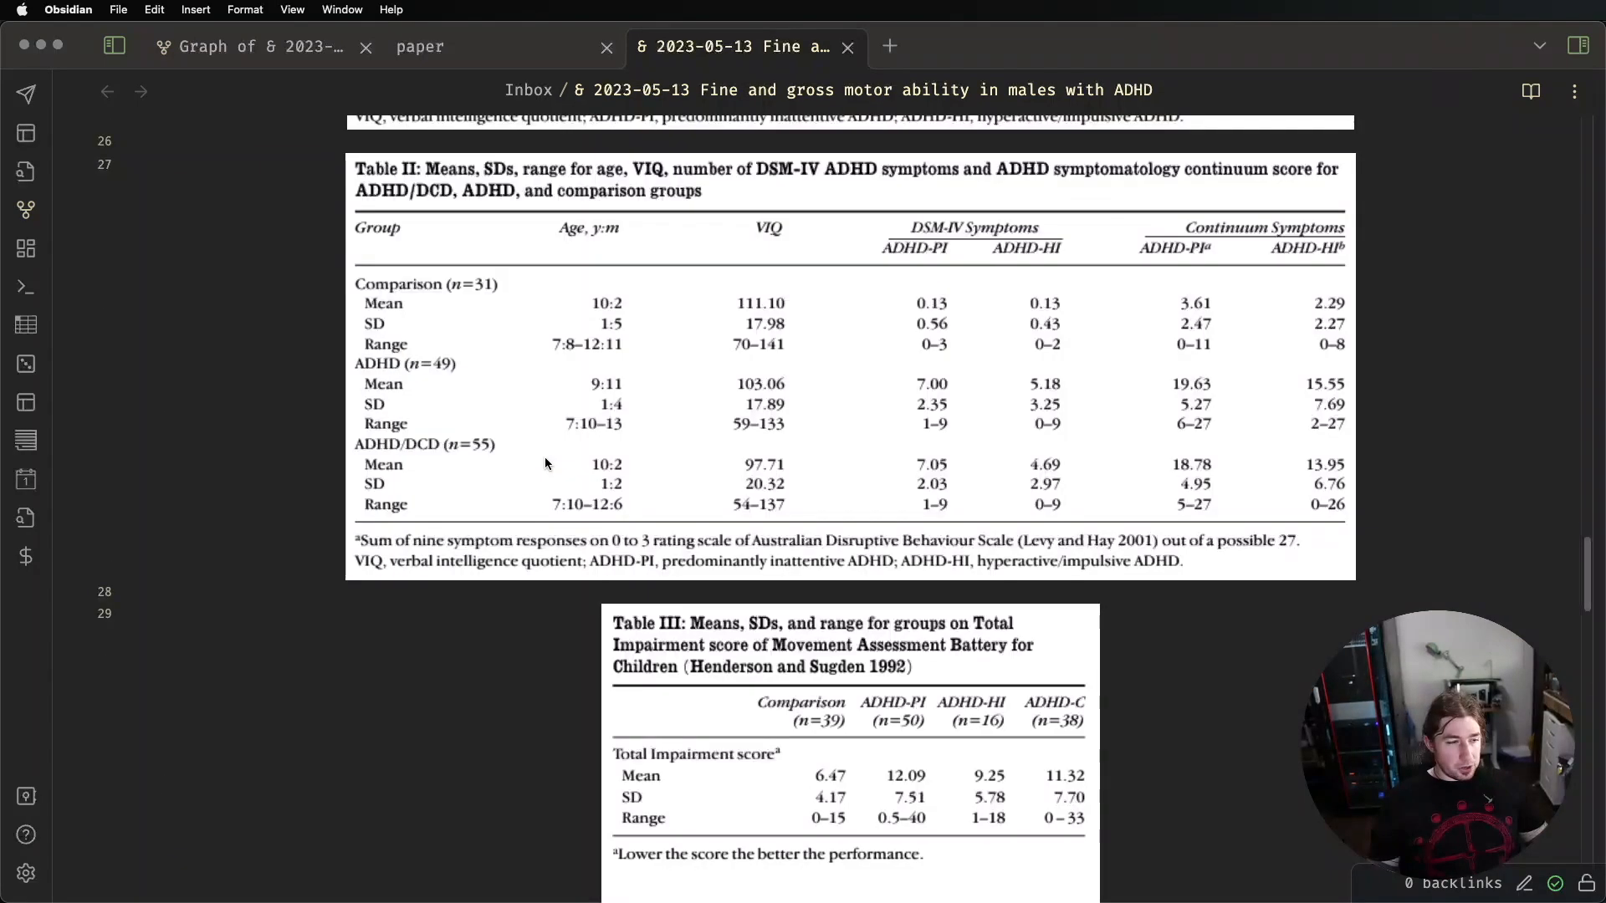
scroll(545, 462, "down", 20)
left_click(665, 428)
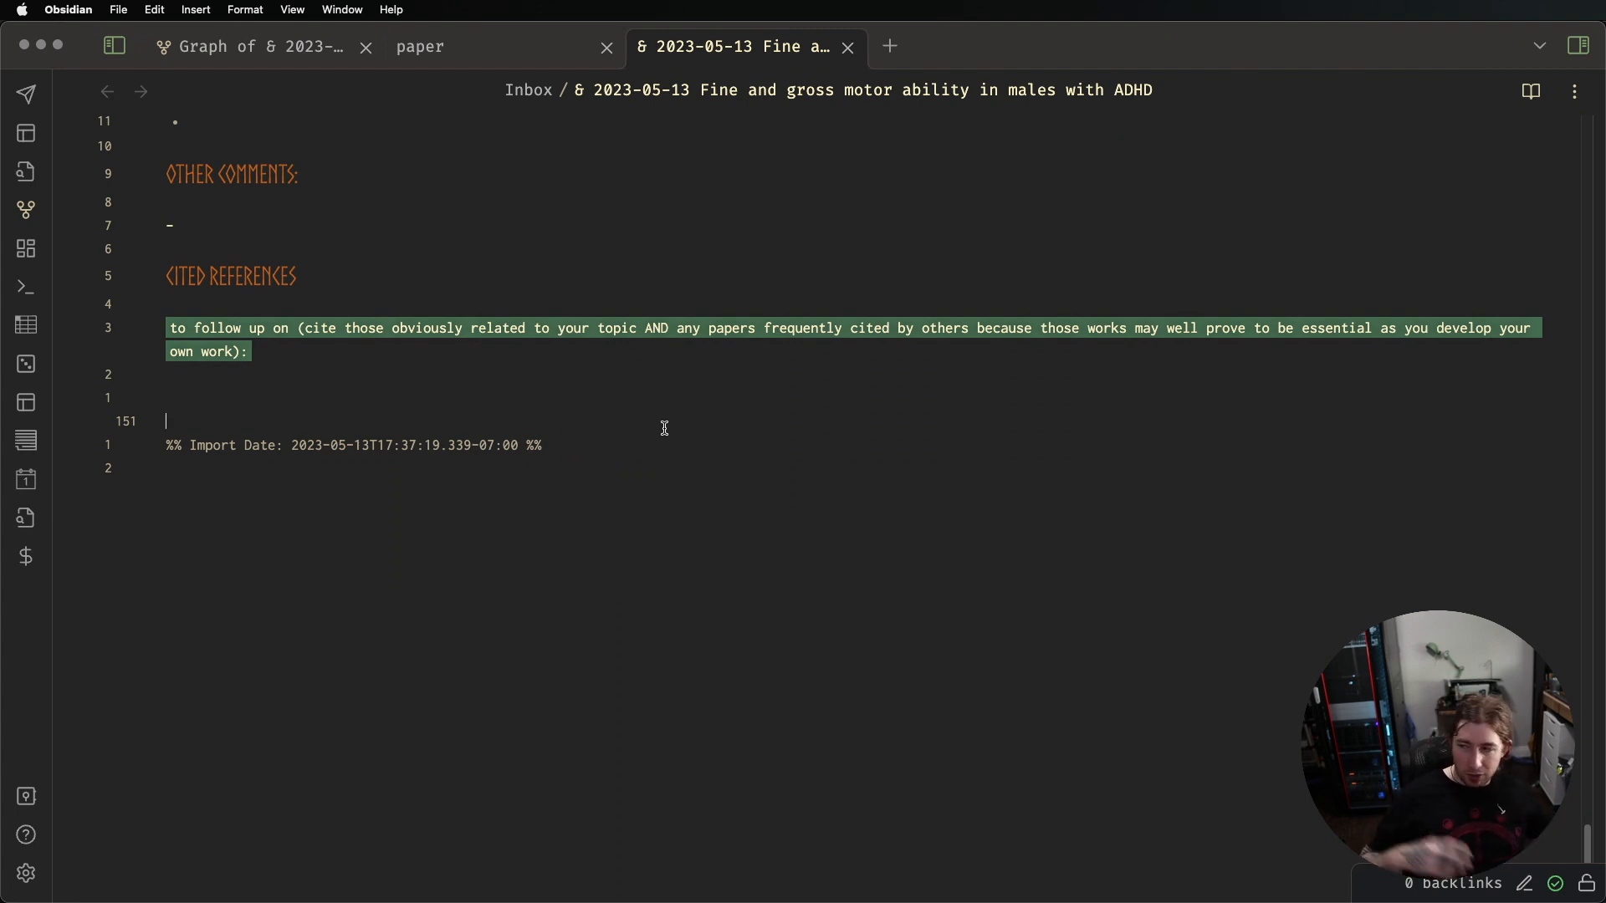
left_click(447, 226)
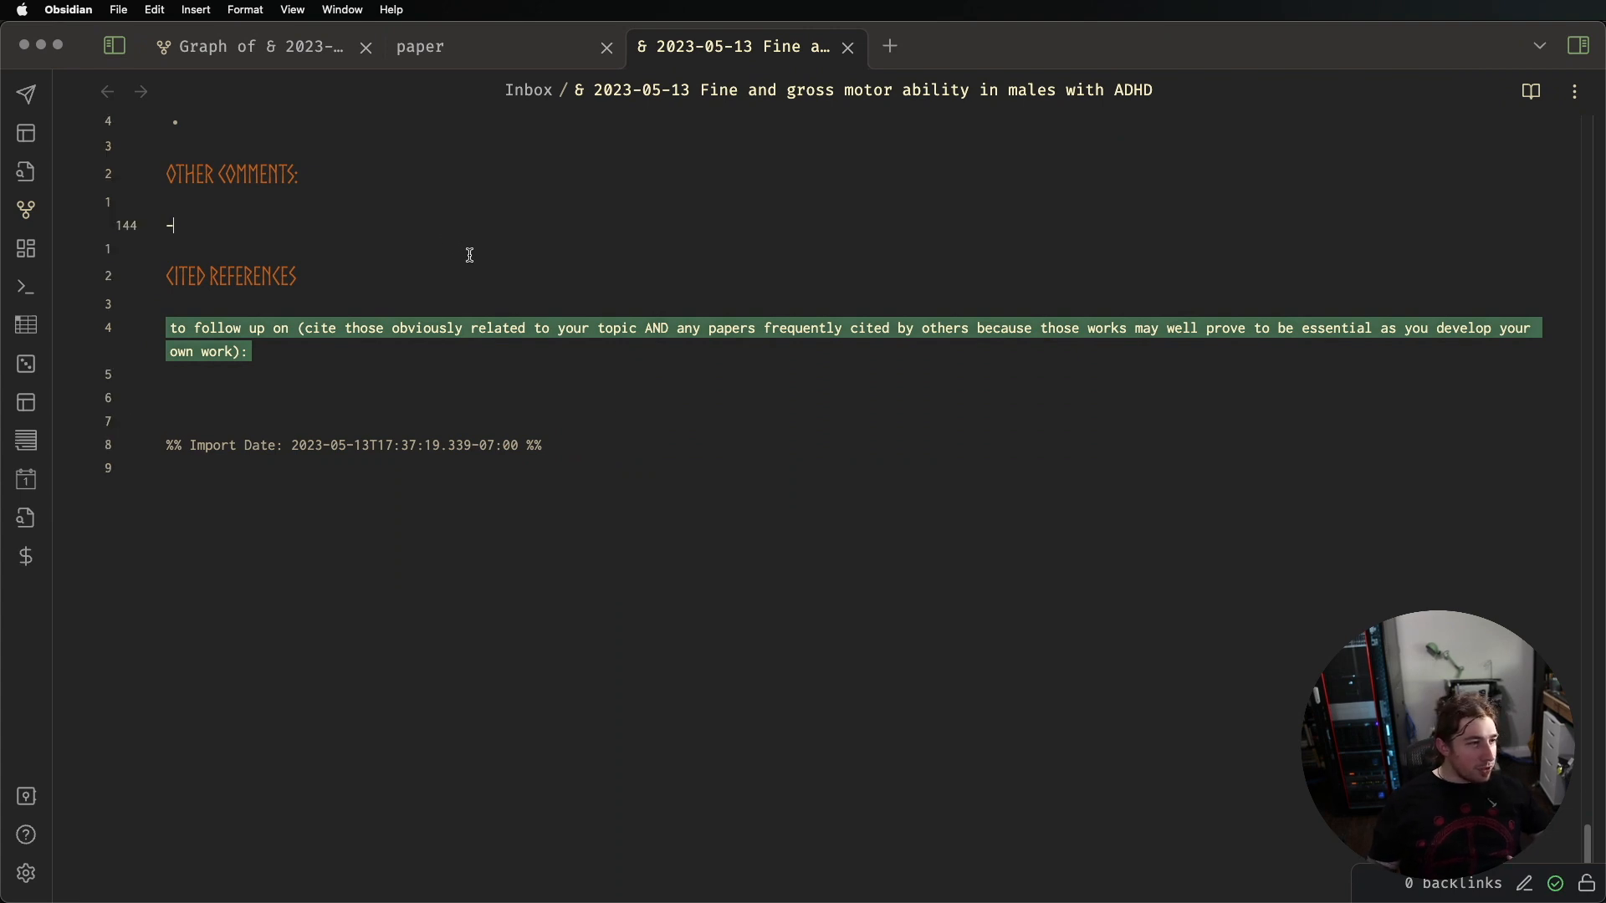
scroll(465, 252, "up", 2)
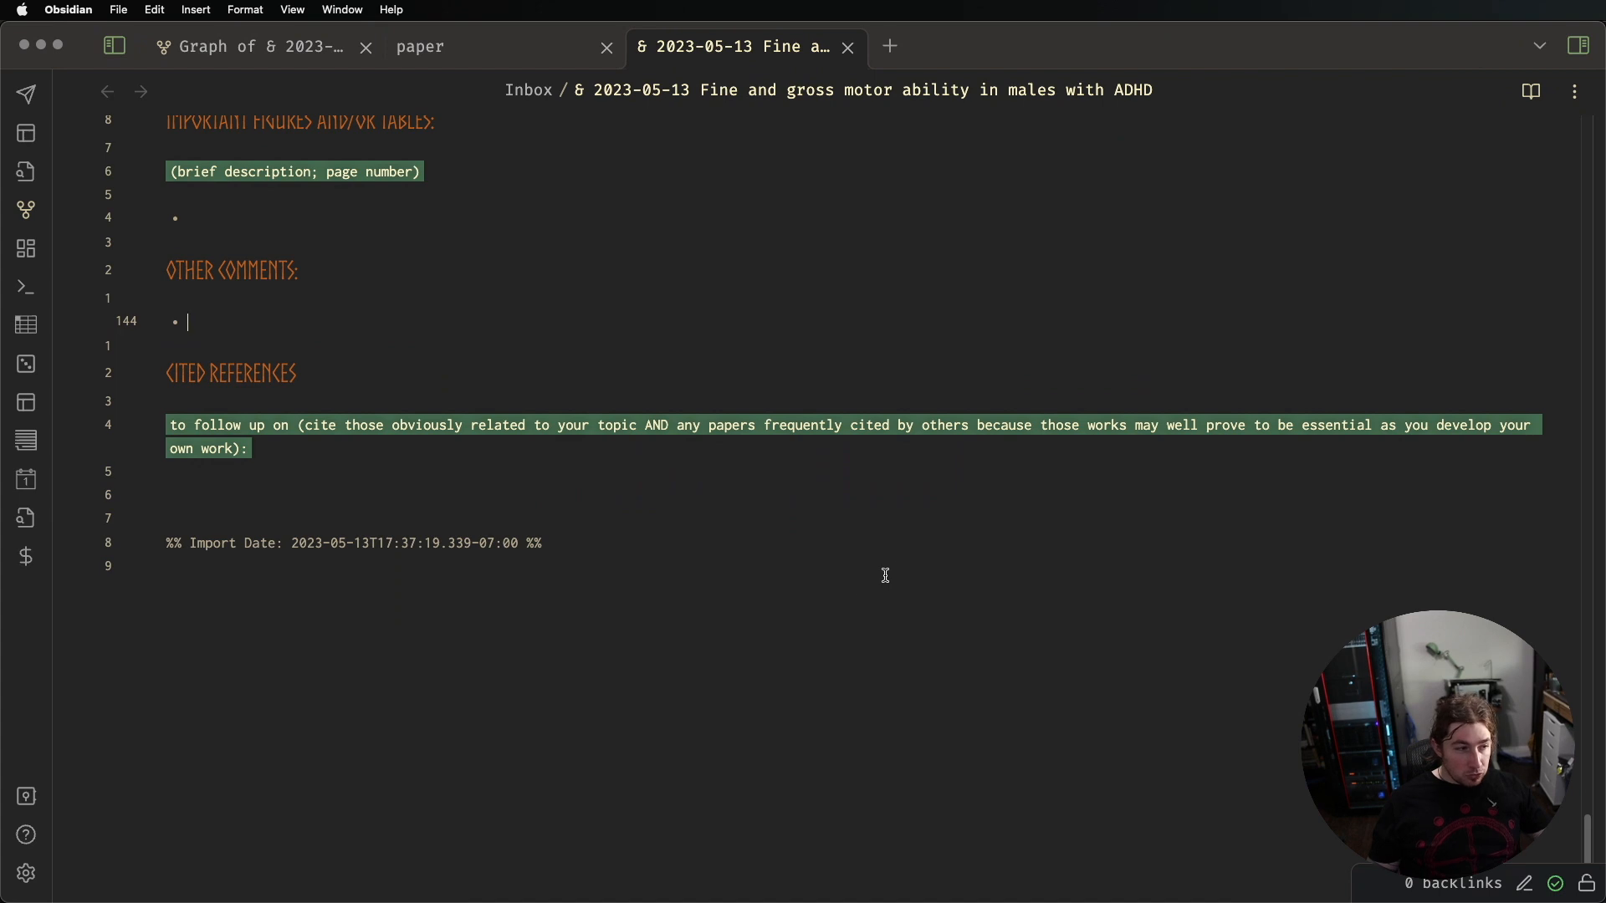
left_click(777, 553)
left_click(684, 570)
left_click(672, 499)
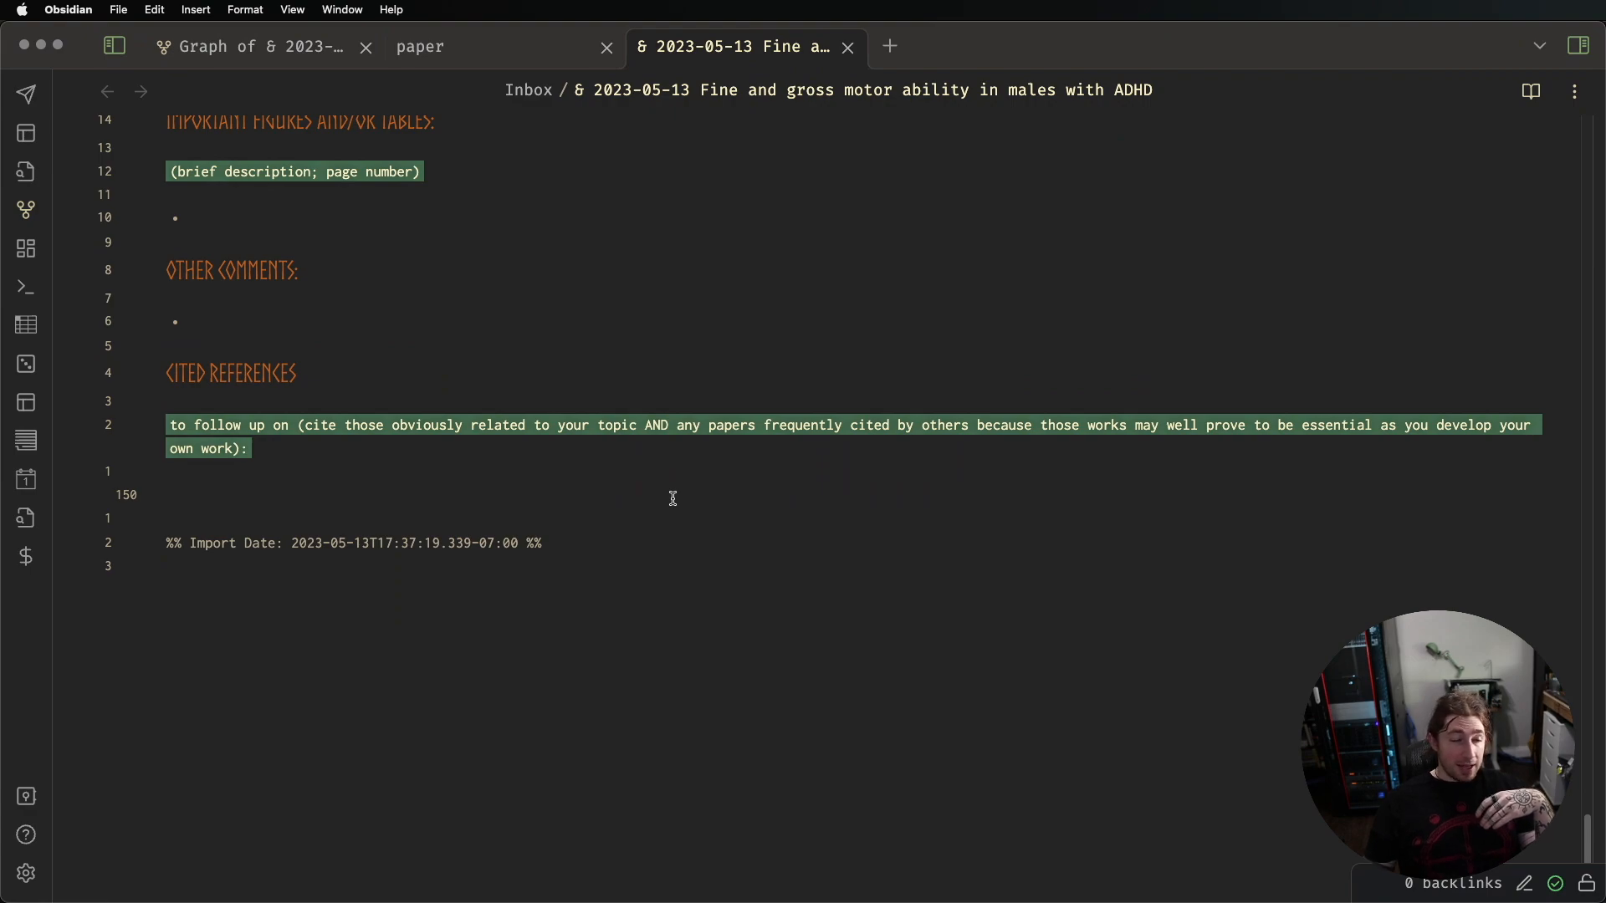
Switch to the Zotero library, show the Unmasking Autism collection and select all of its items
key("ctrl+Up")
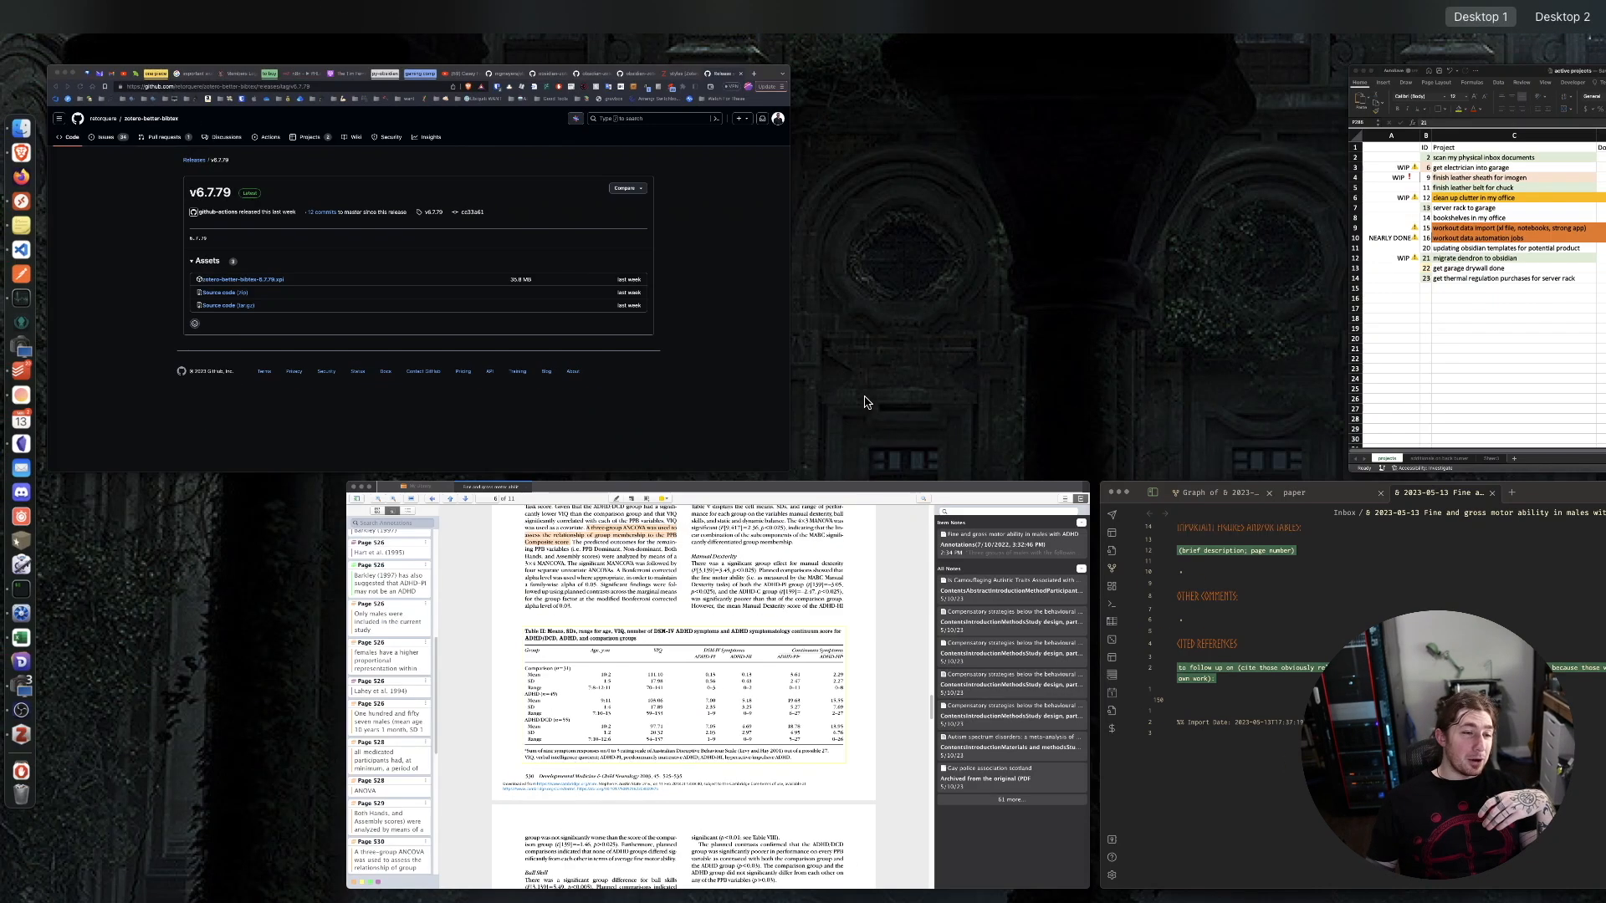
left_click(925, 631)
left_click(155, 33)
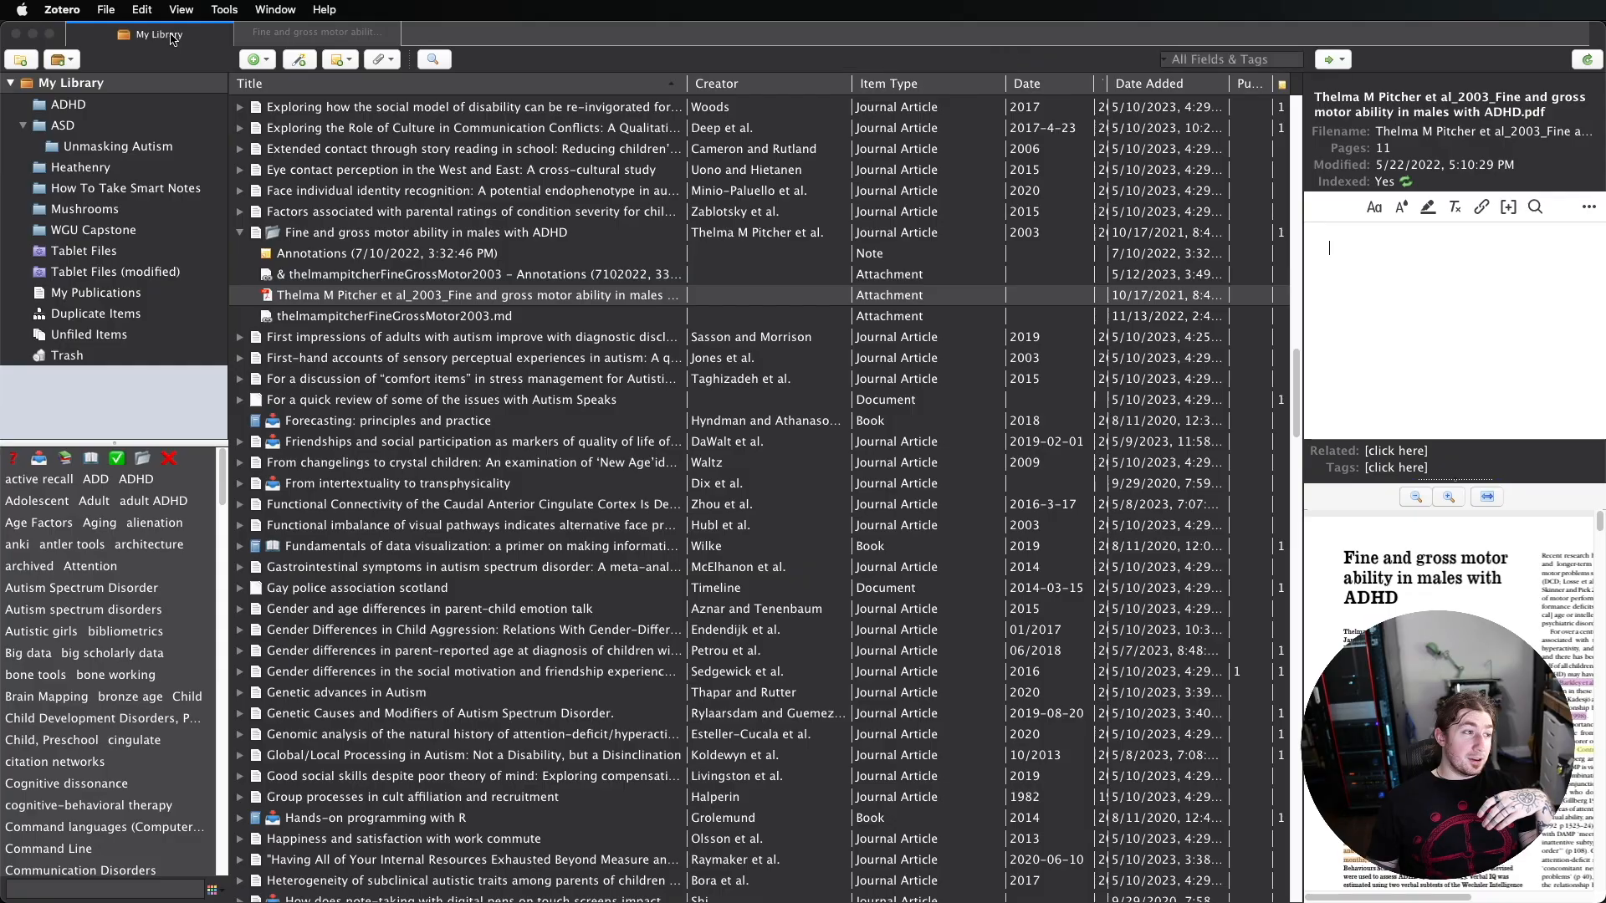
left_click(199, 152)
left_click(780, 319)
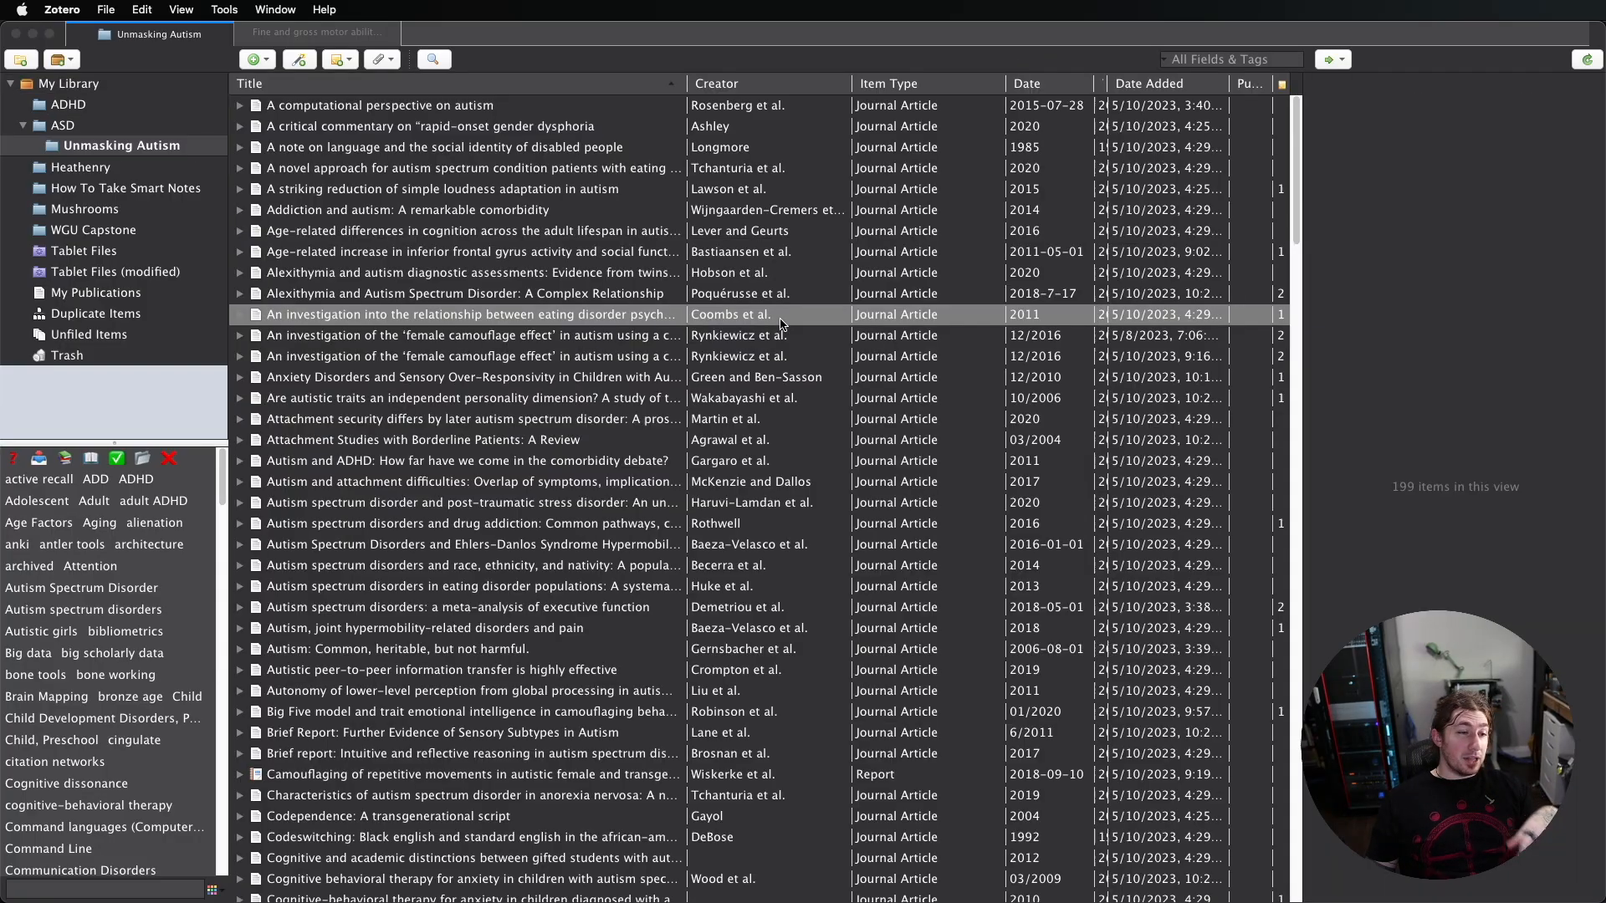
key("super+a")
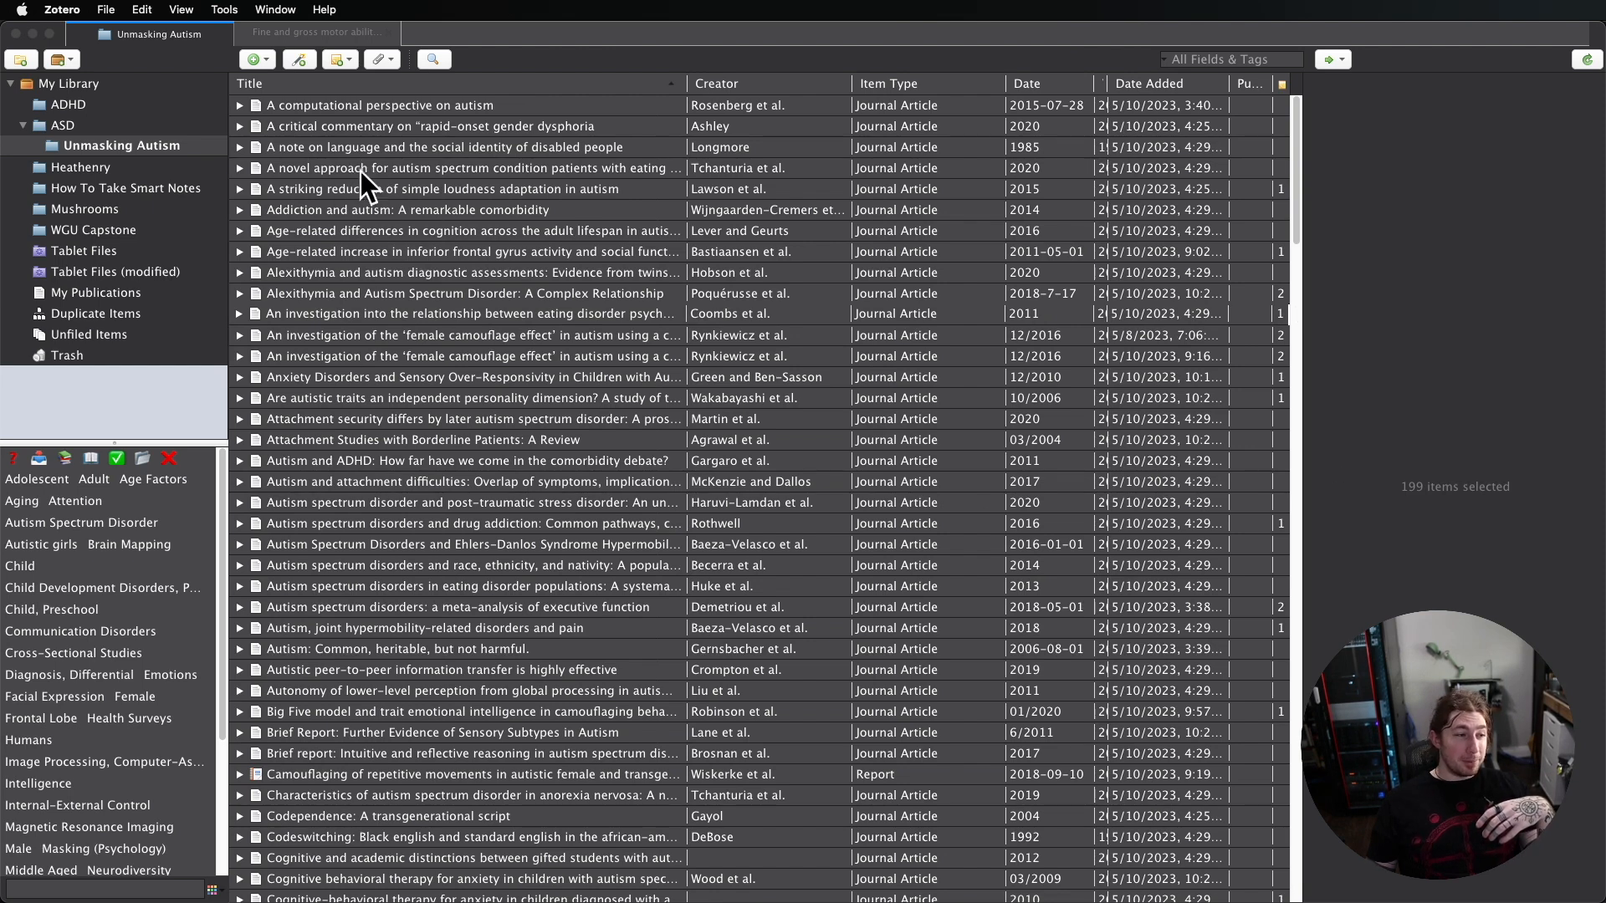
left_click(126, 148)
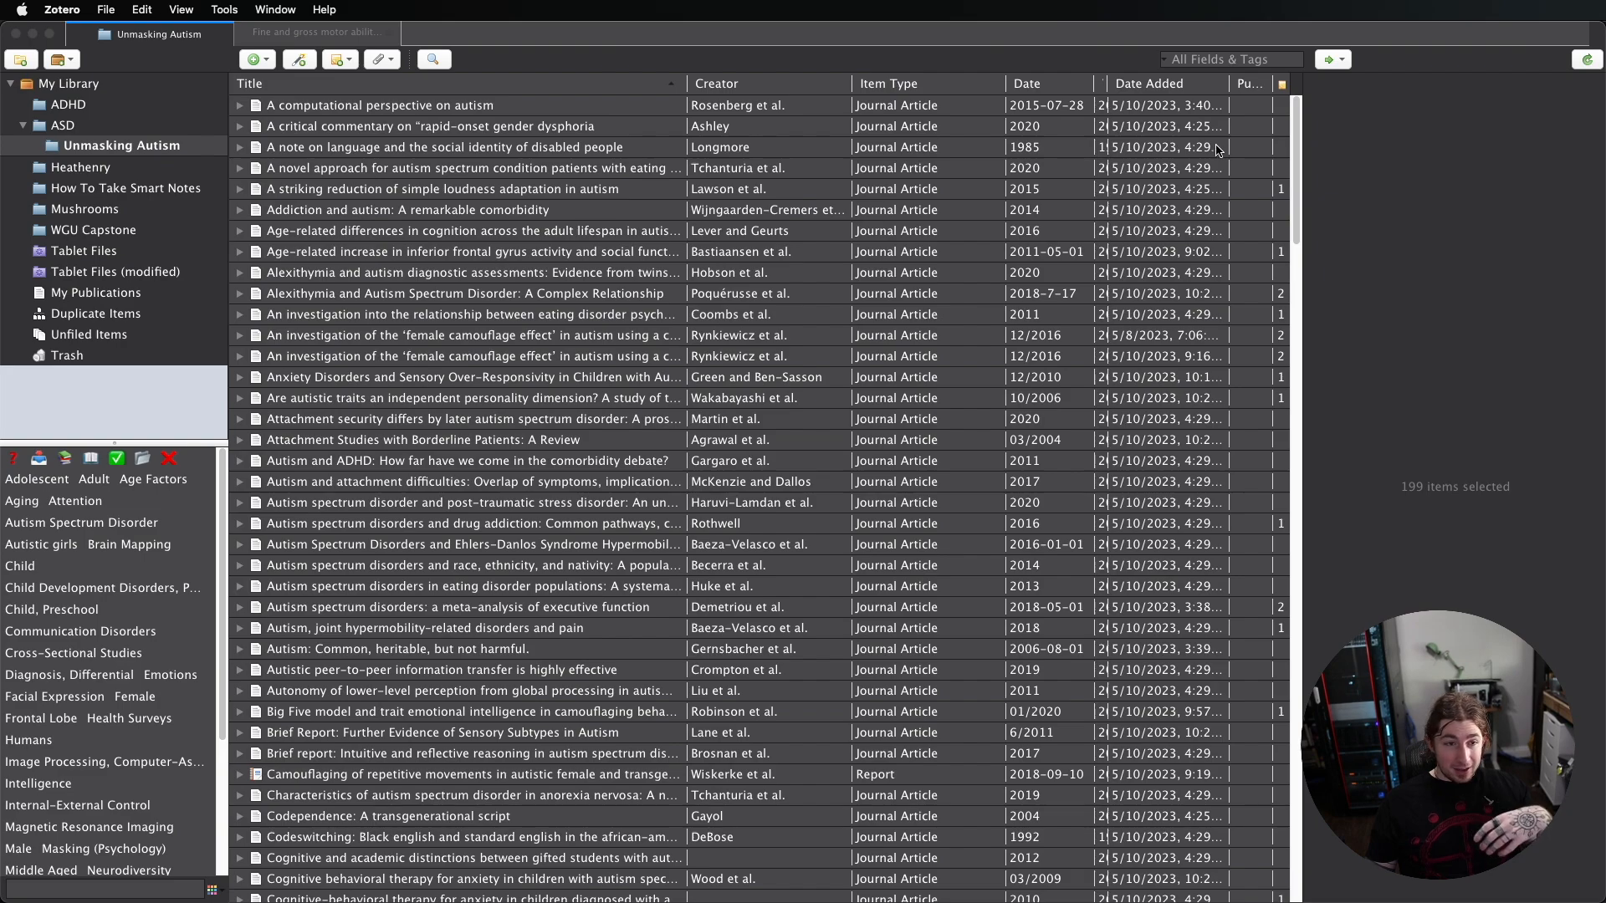
Switch back to the paper note in Obsidian and return to the highlight color legend under Notes
key("ctrl+Up")
left_click(765, 584)
scroll(701, 415, "up", 20)
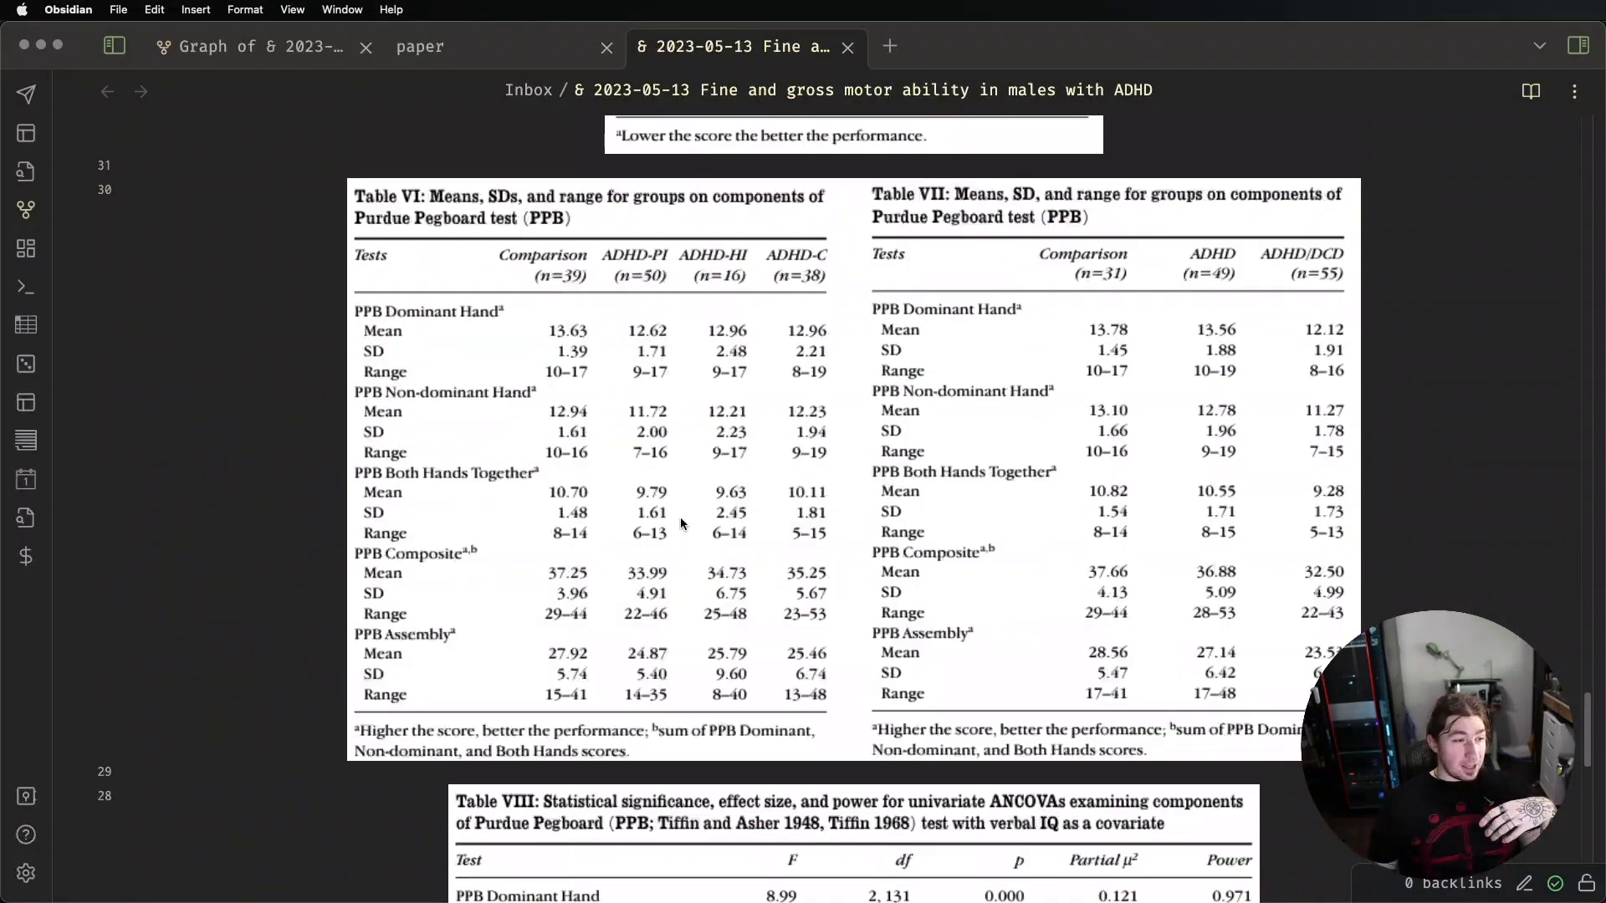
scroll(690, 475, "up", 15)
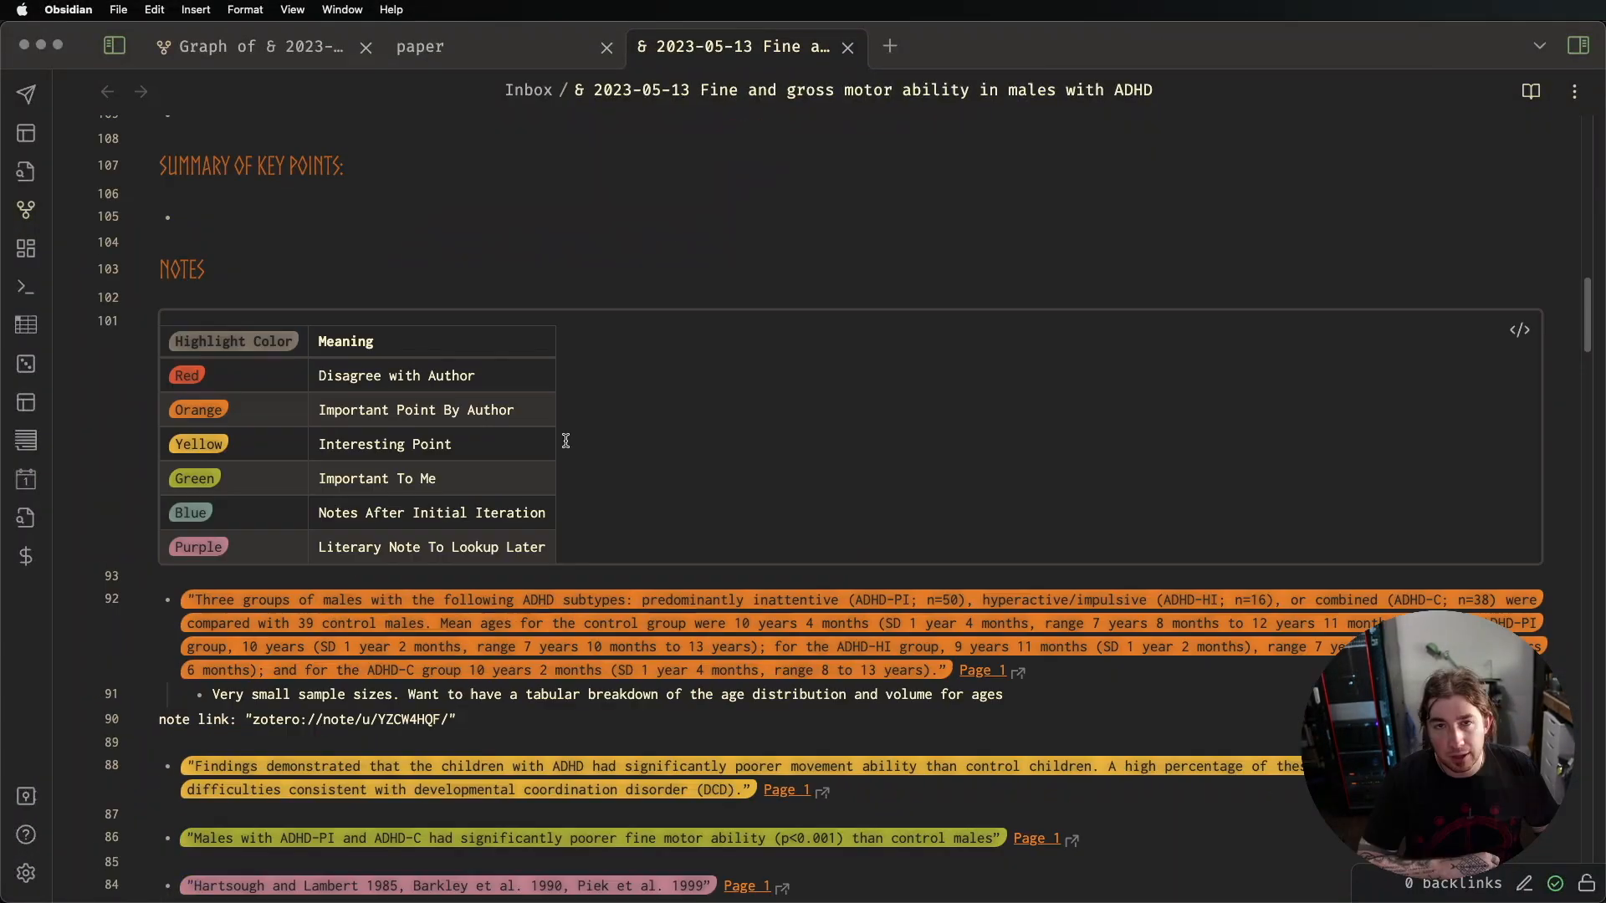